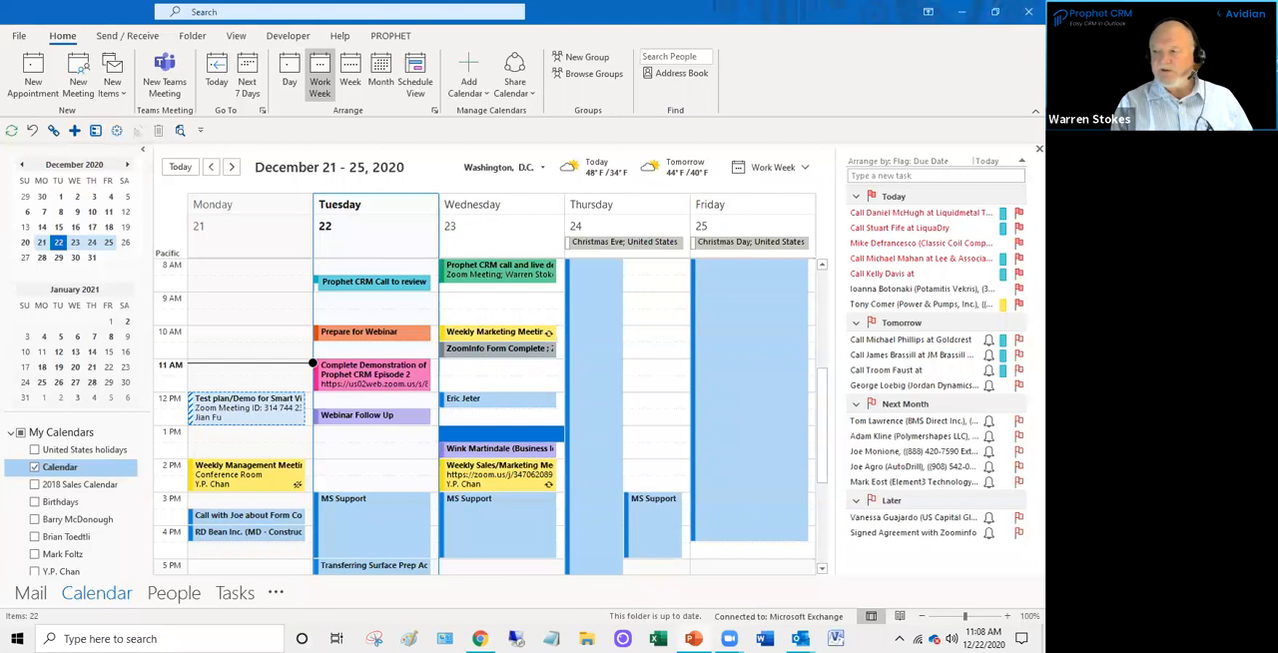
- Go to the mail inbox and select the December 15 Prophet CRM order email requesting a quote for 10 Enterprise licenses
click(31, 595)
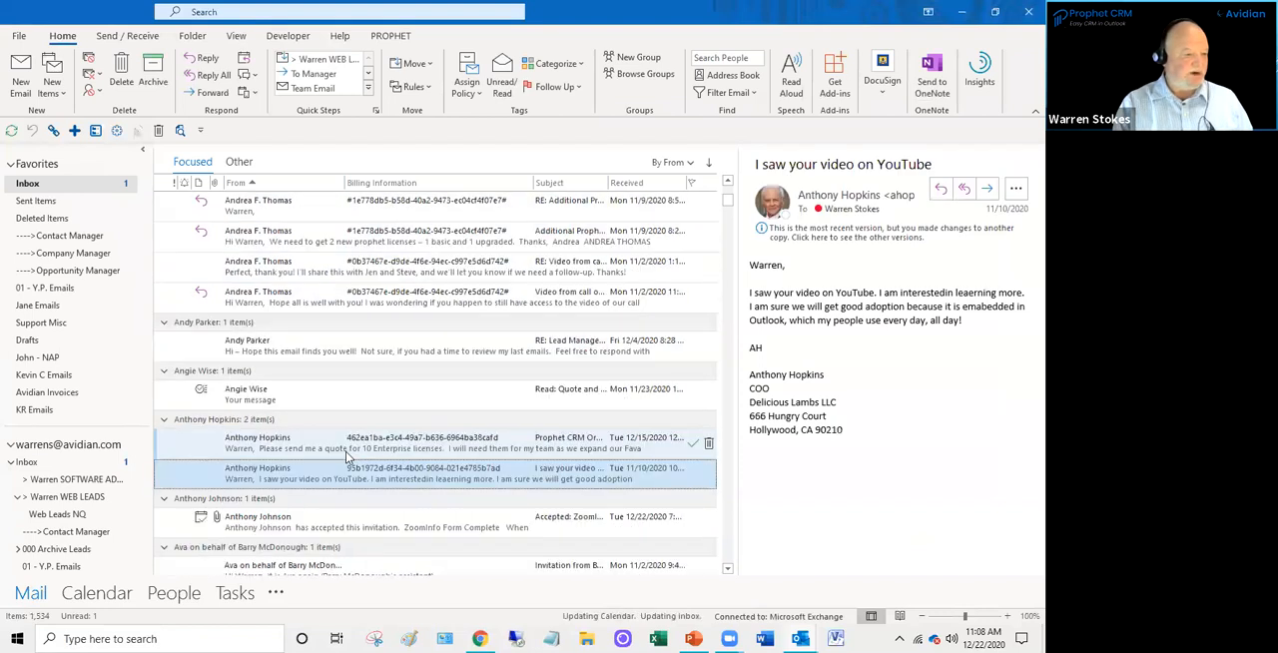
scroll(341, 457, down, 2)
click(312, 277)
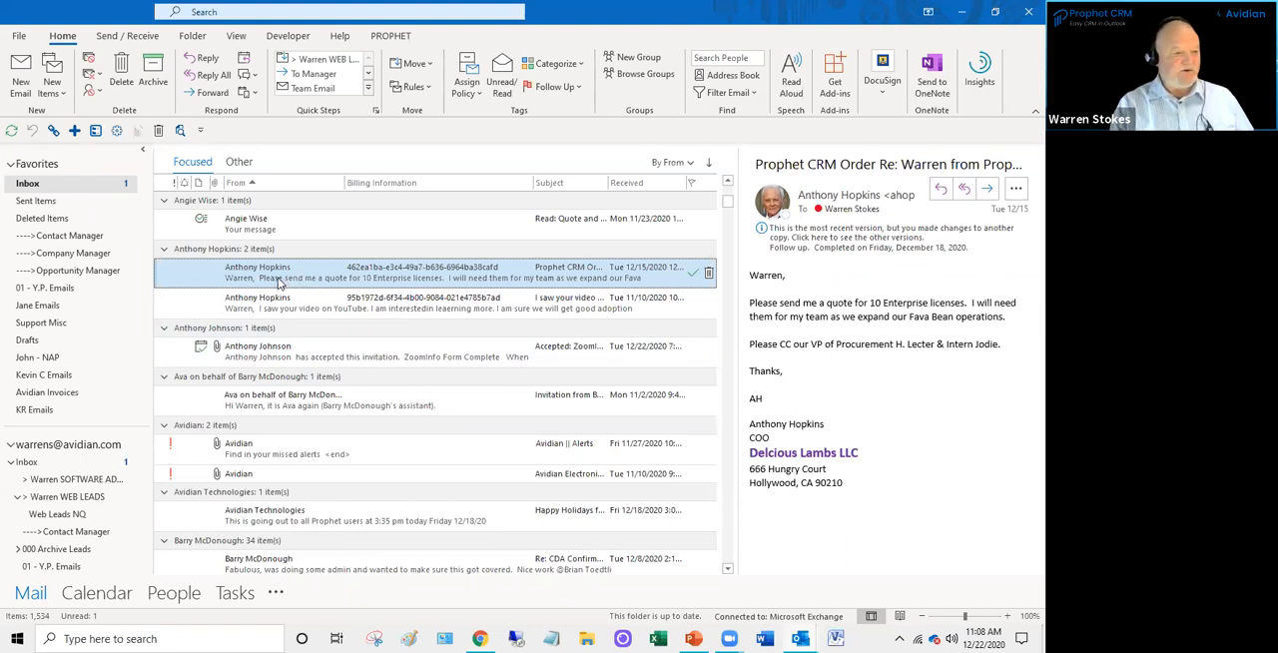
key(ctrl)
key(ctrl)
key(ctrl)
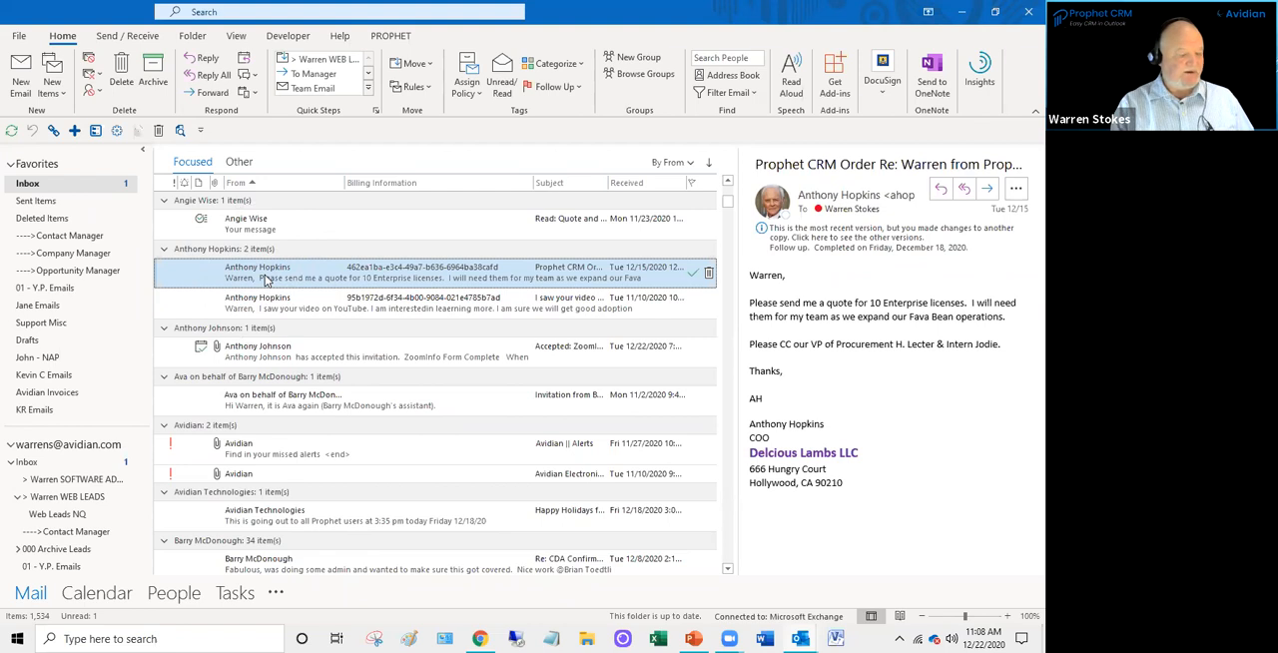
- Start a new contact from the selected email and open the existing matching contact at Delicious Lambs LLC
drag(265, 281, 180, 602)
key(ctrl)
key(ctrl)
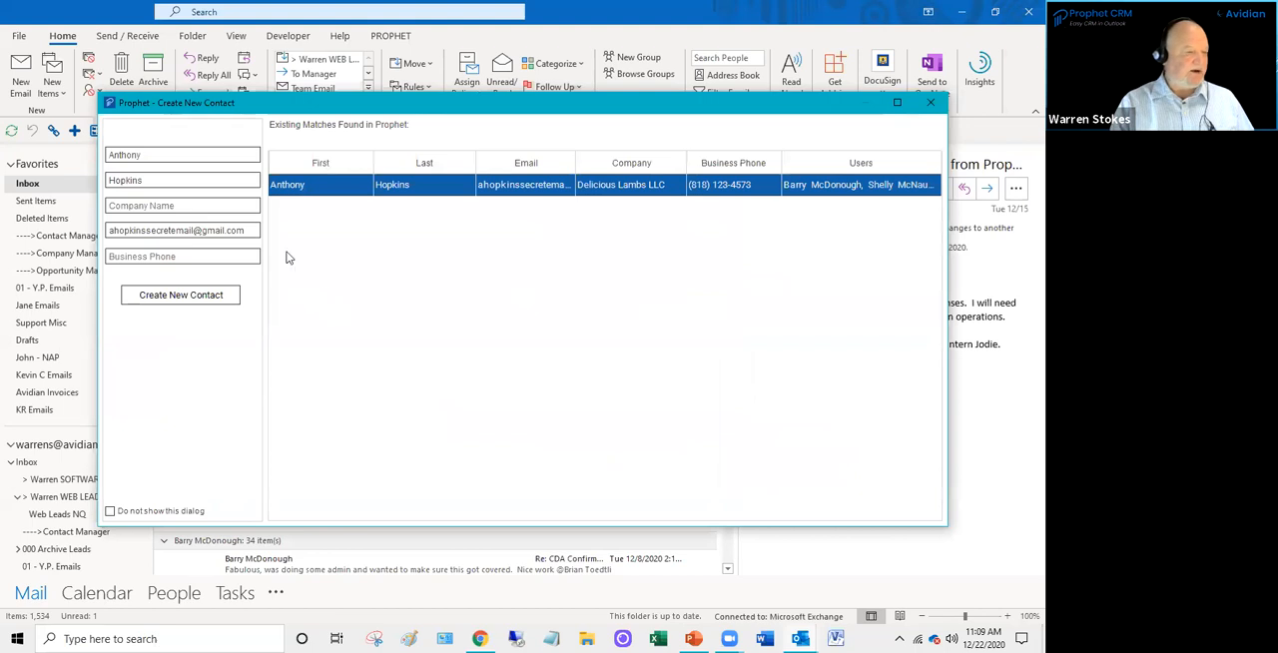
drag(457, 99, 477, 79)
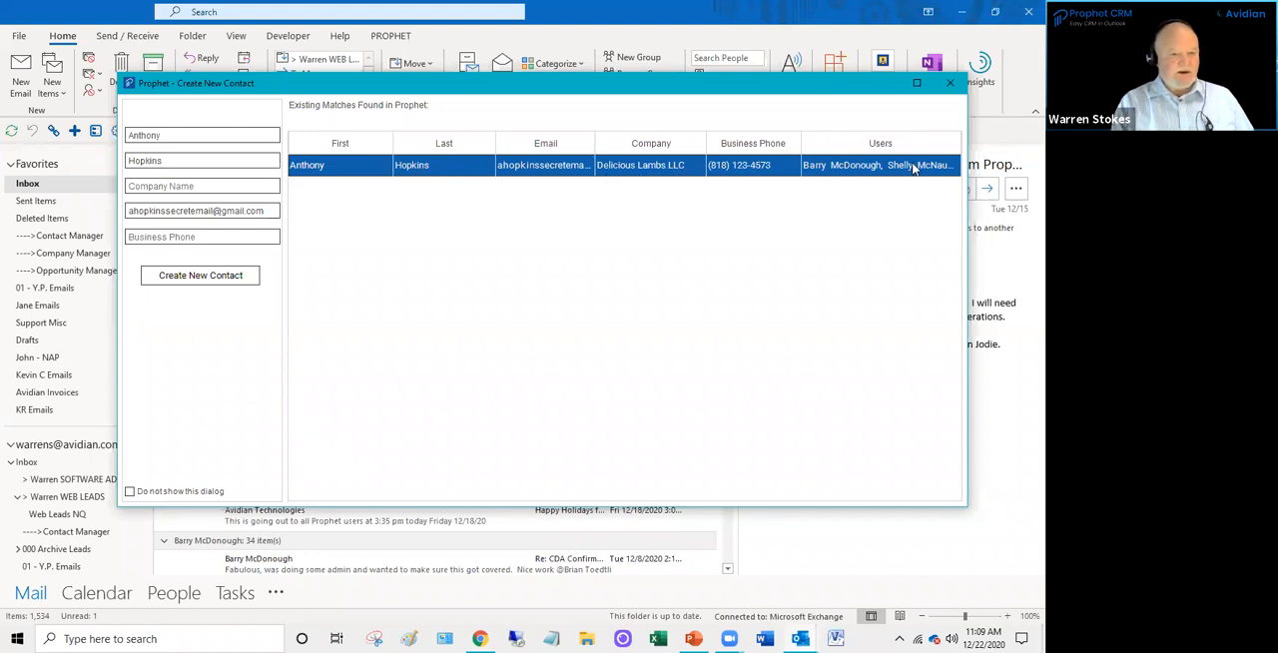
double_click(464, 167)
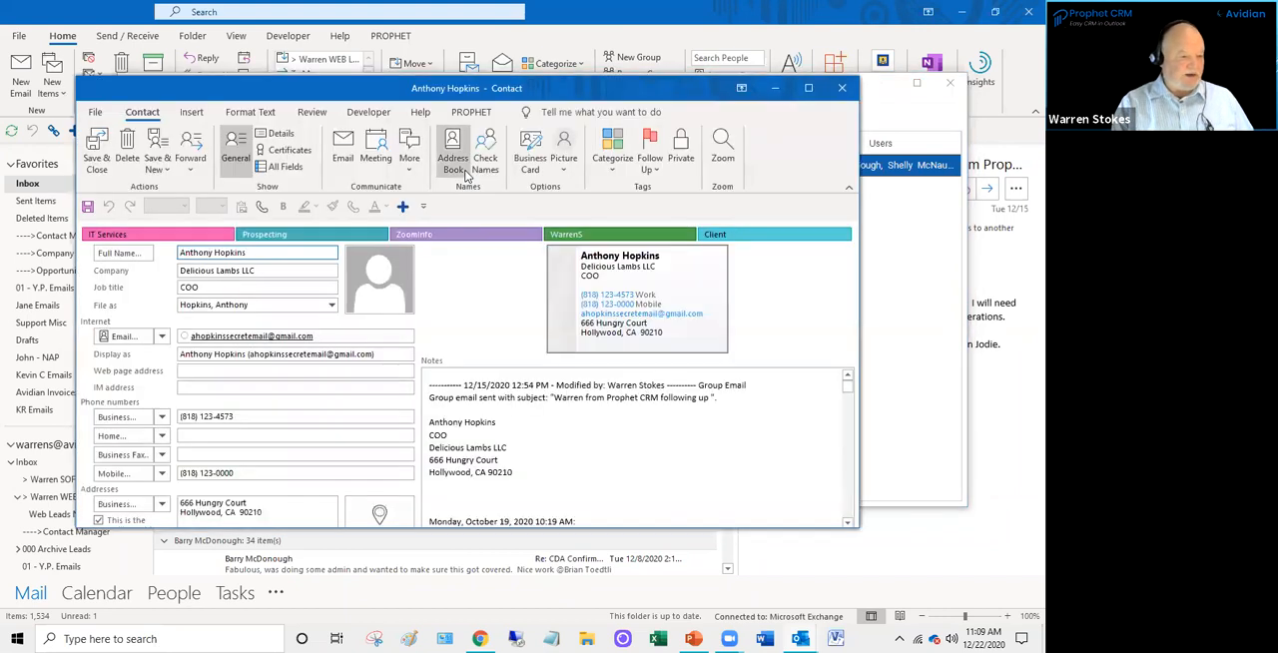
click(503, 434)
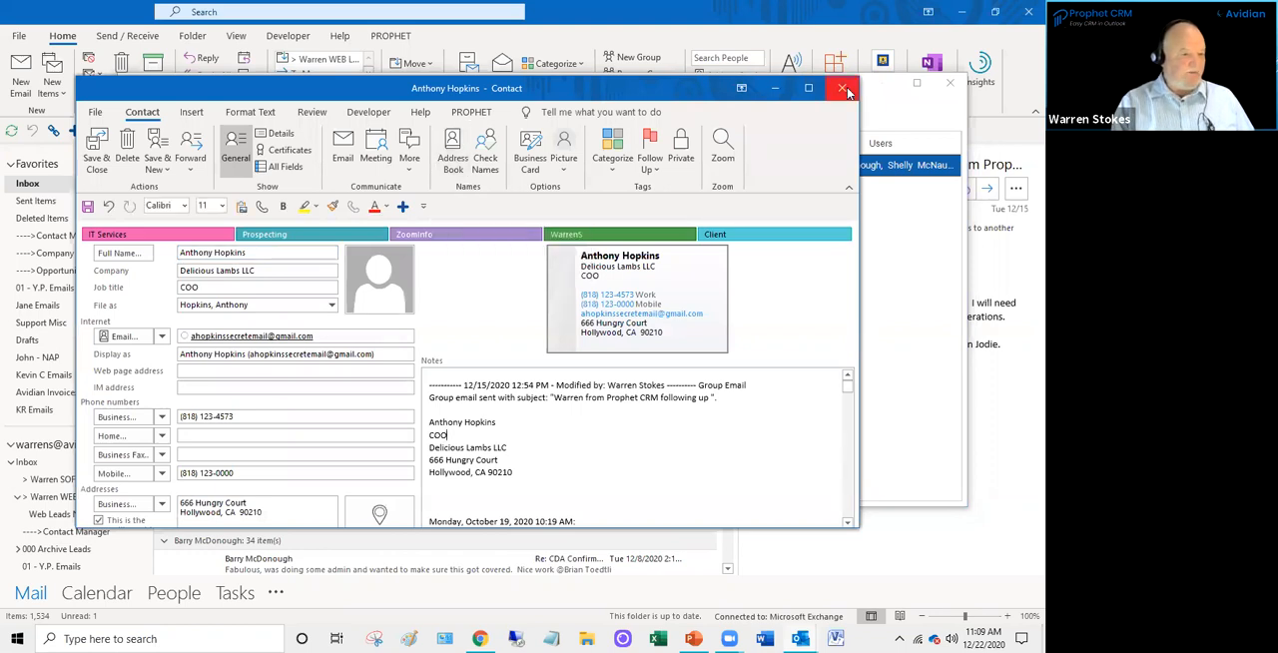
- Add Prophet's Follow Contact command to the contact window's Quick Access Toolbar
click(470, 112)
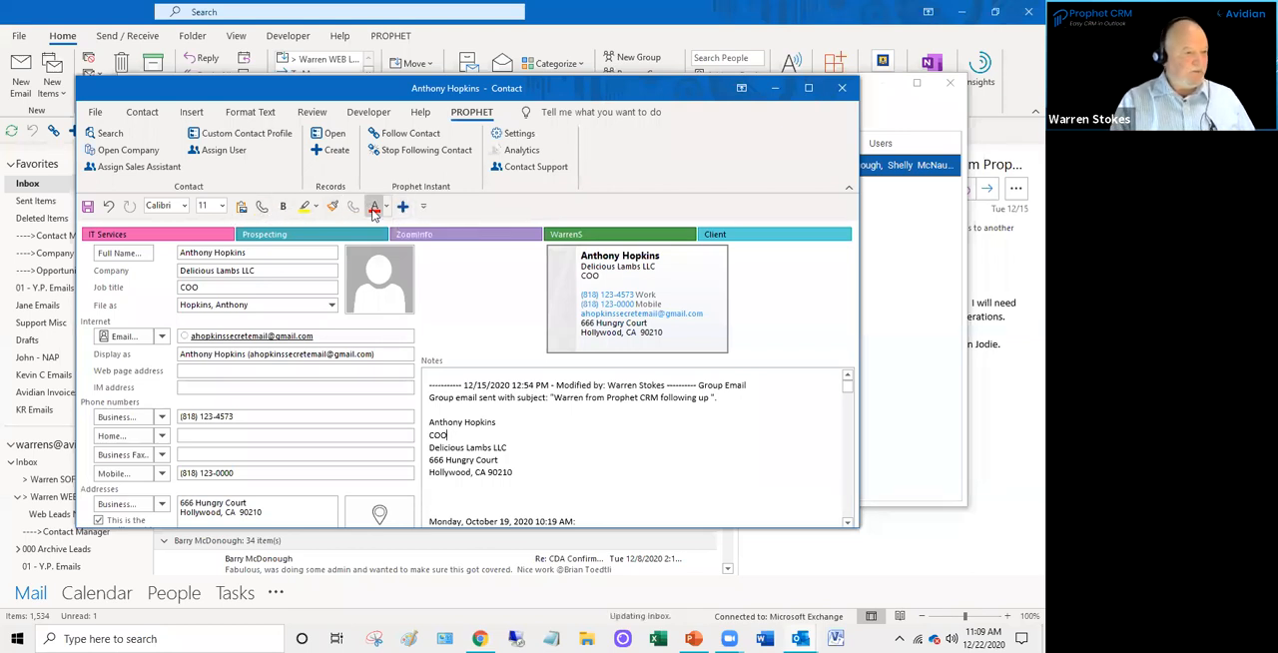
click(142, 112)
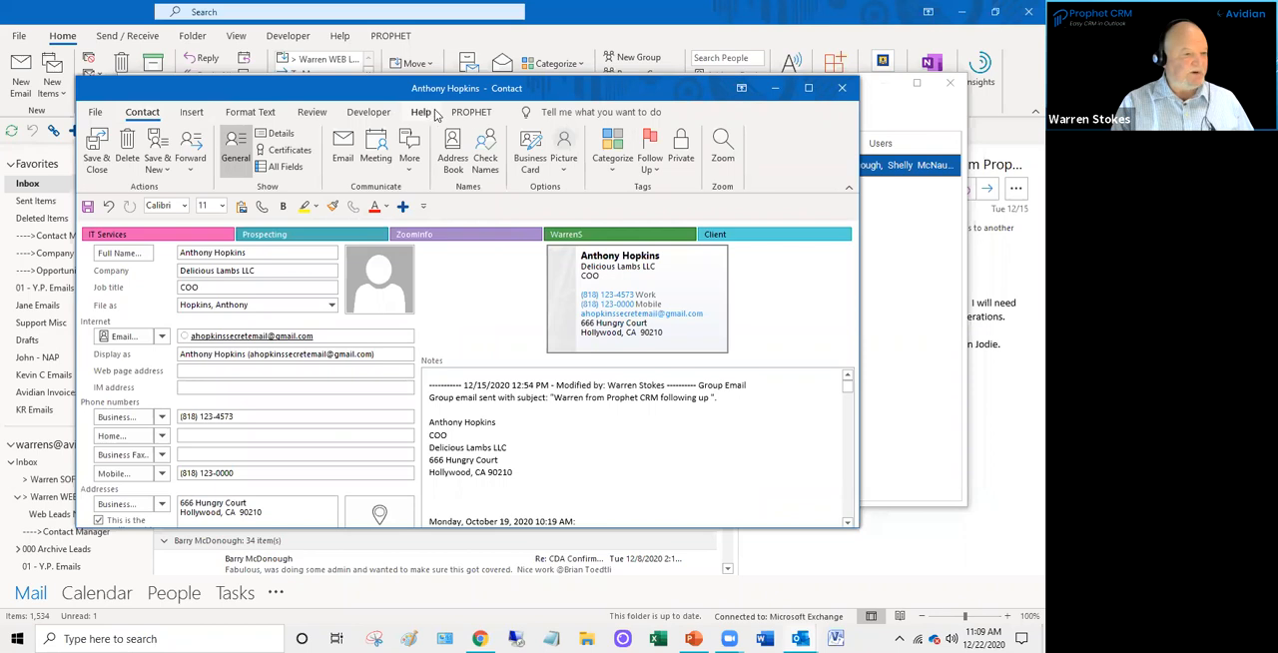
click(472, 112)
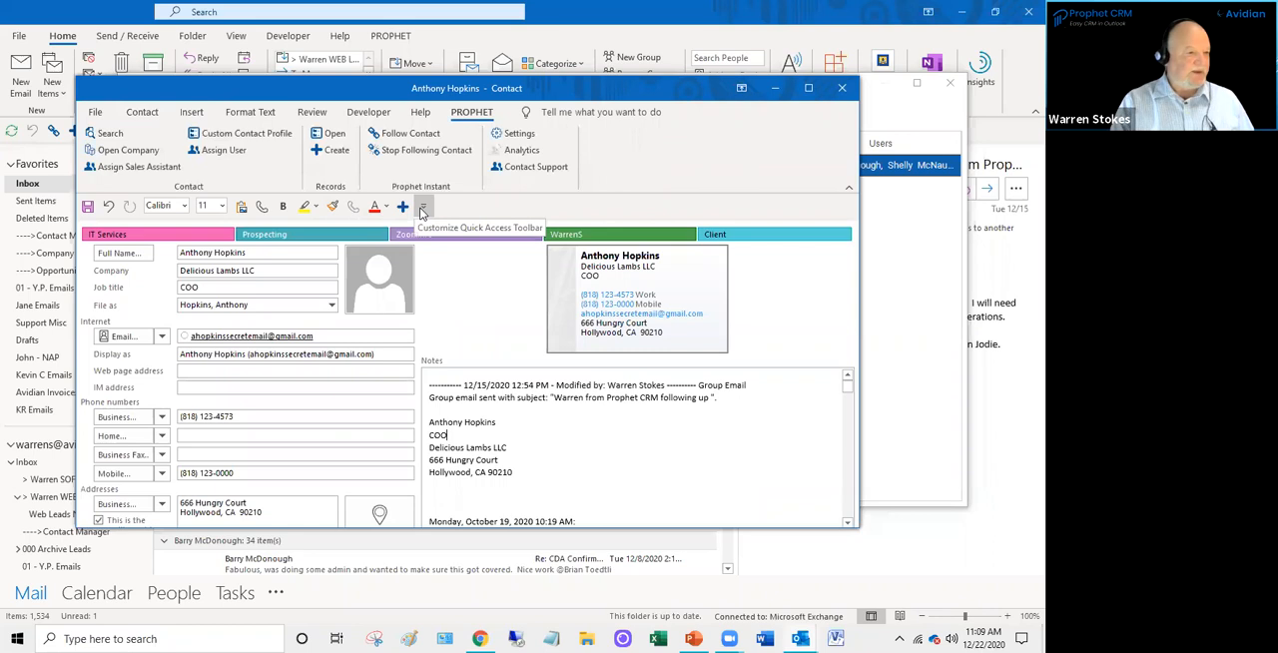
right_click(429, 138)
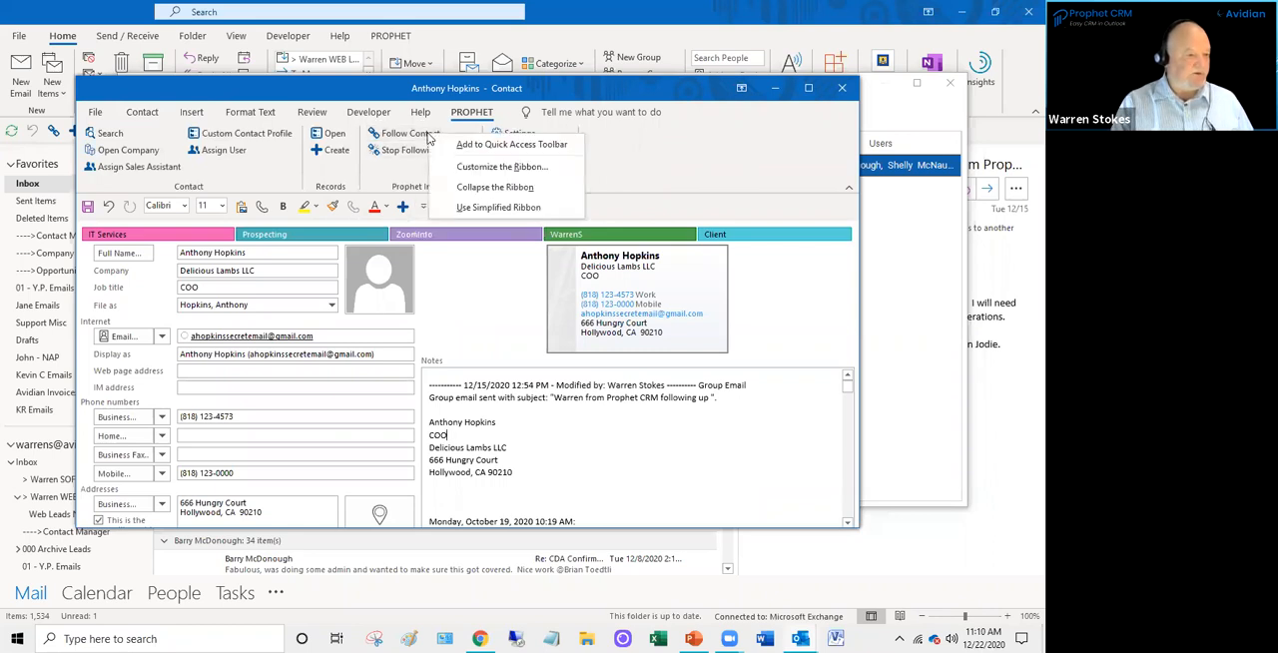
click(501, 146)
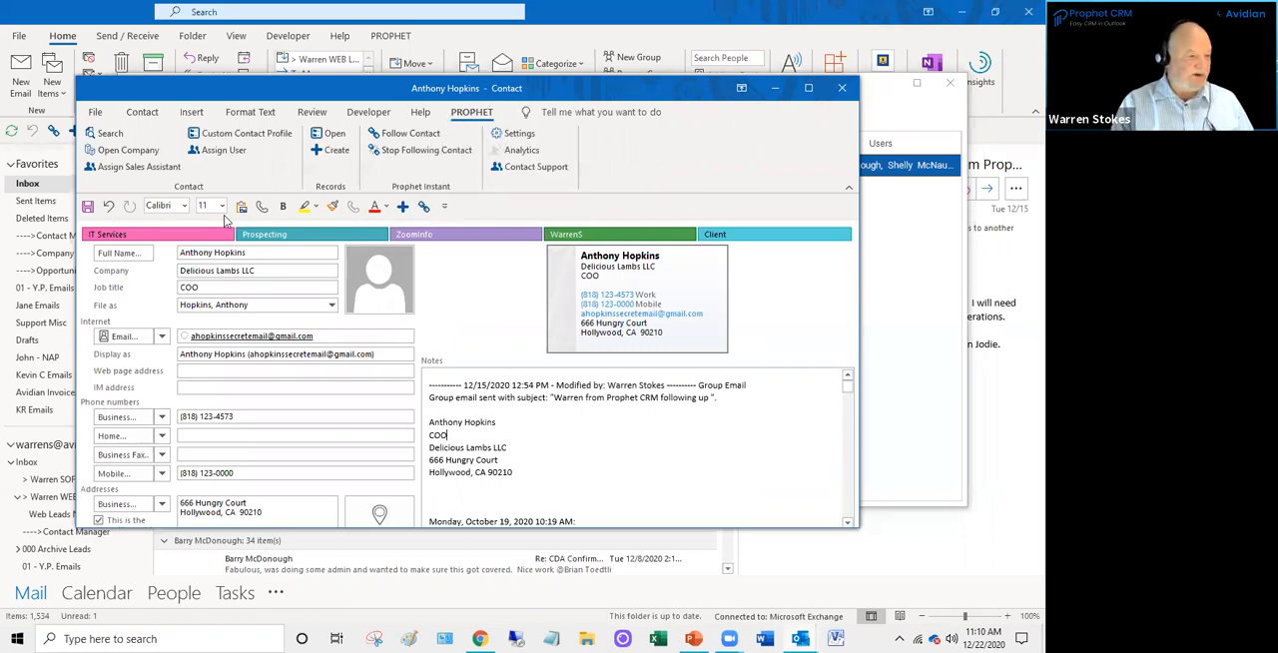
- Create a new opportunity for Delicious Lambs LLC from the contact record
click(521, 411)
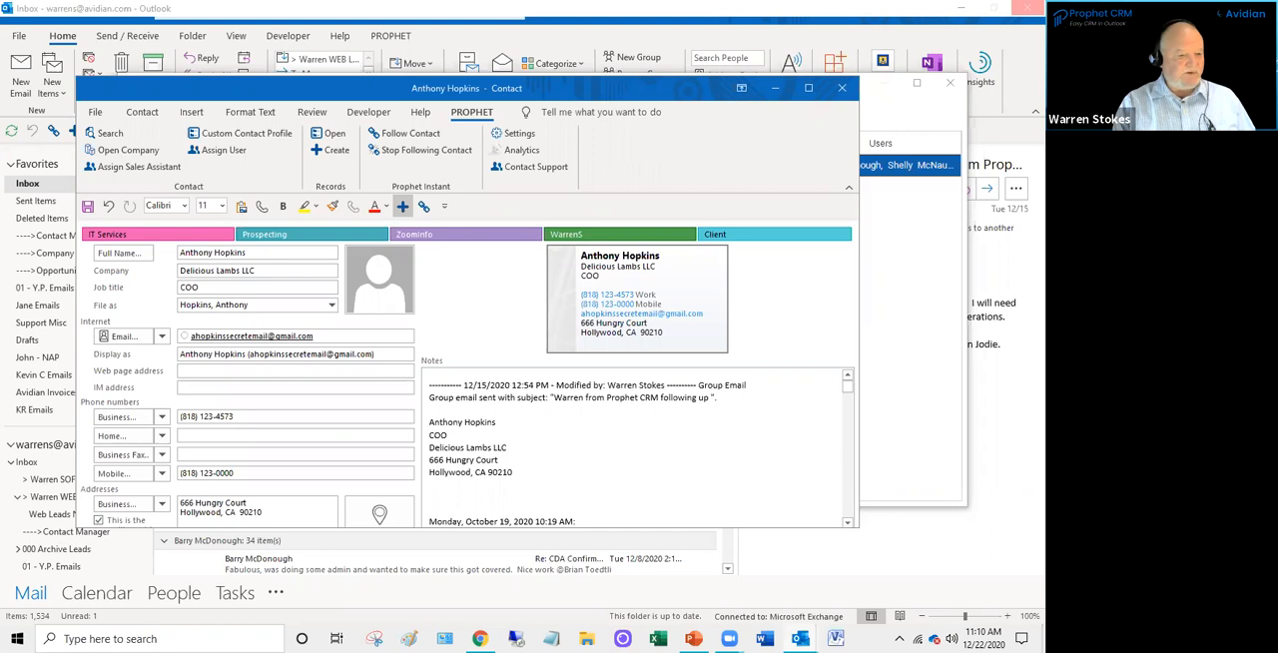
click(403, 206)
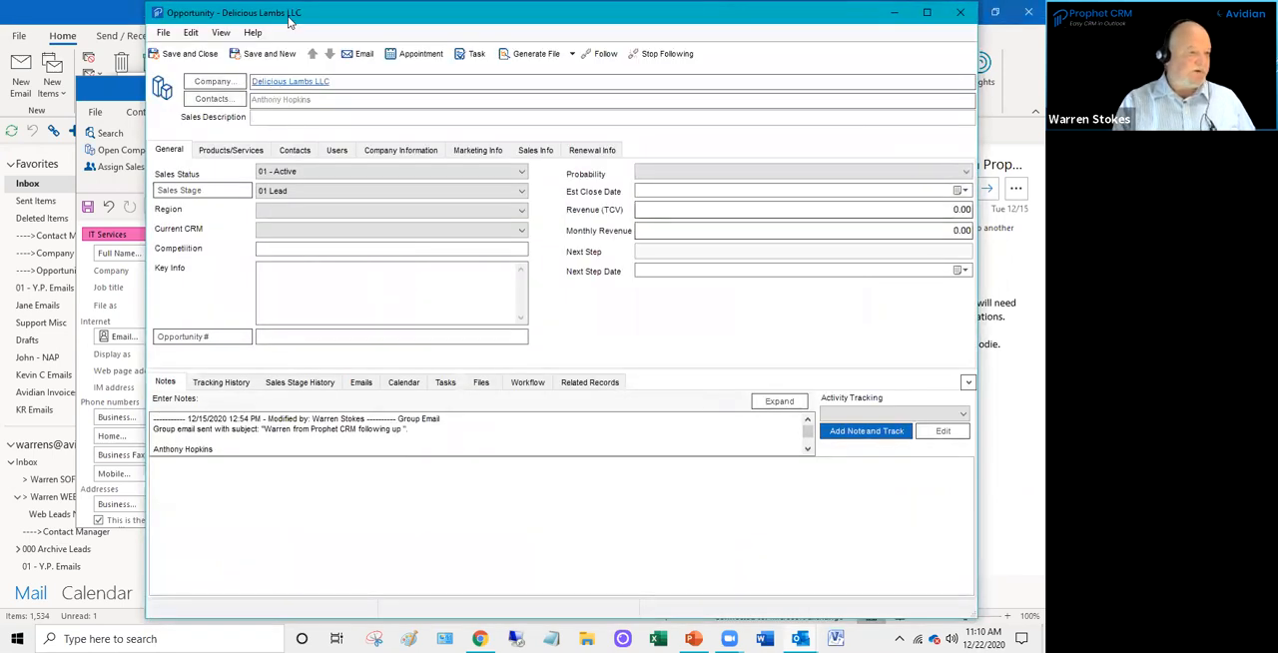
drag(286, 20, 270, 51)
click(280, 182)
click(276, 236)
click(161, 185)
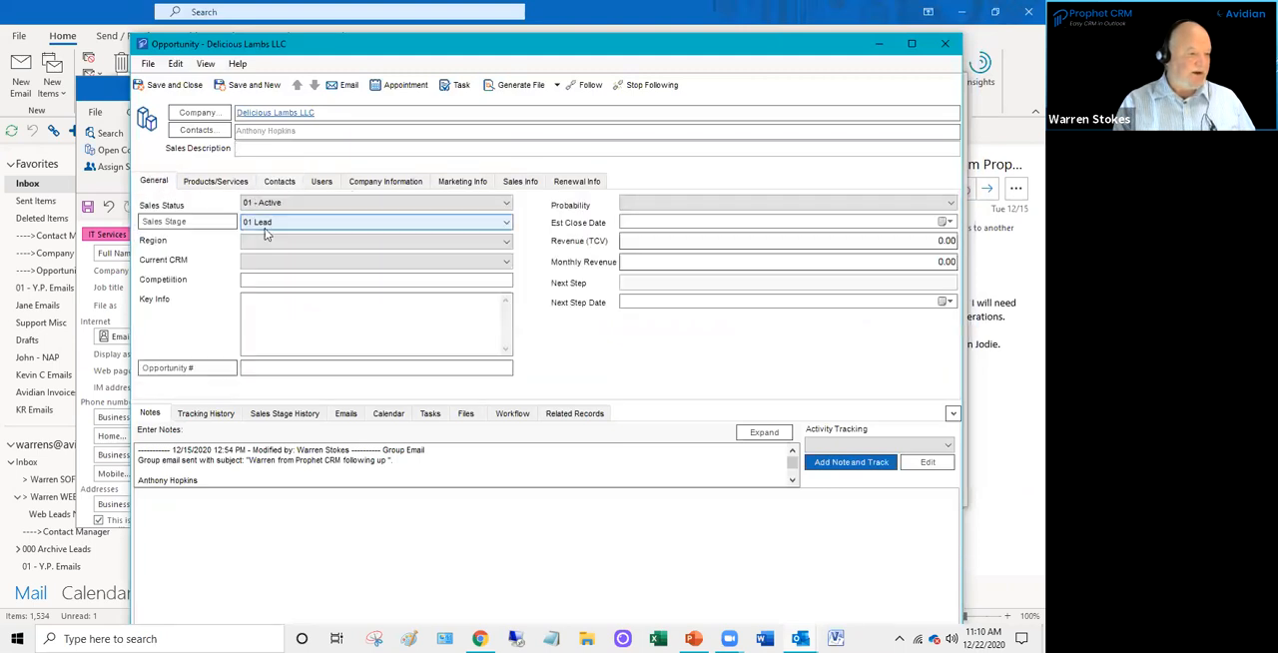
- Set the opportunity's region to 02. Central and enter the sales description "New lead RFQ for 15 licenses"
click(280, 223)
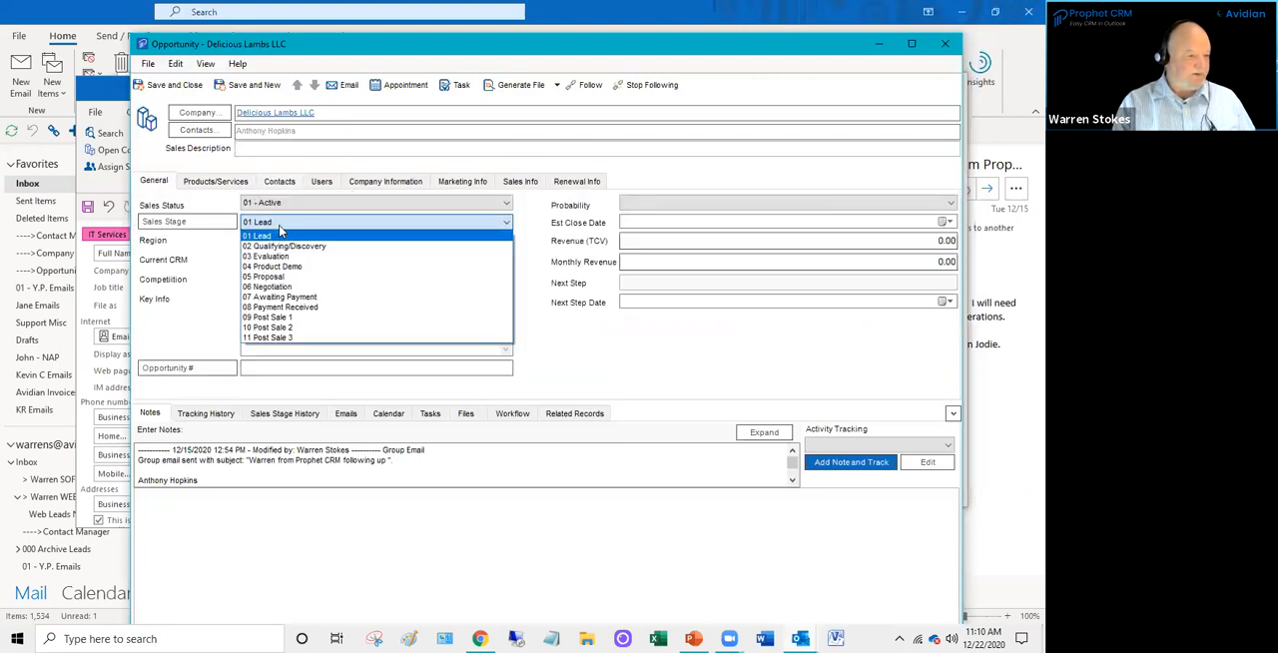
click(226, 265)
click(291, 243)
click(287, 266)
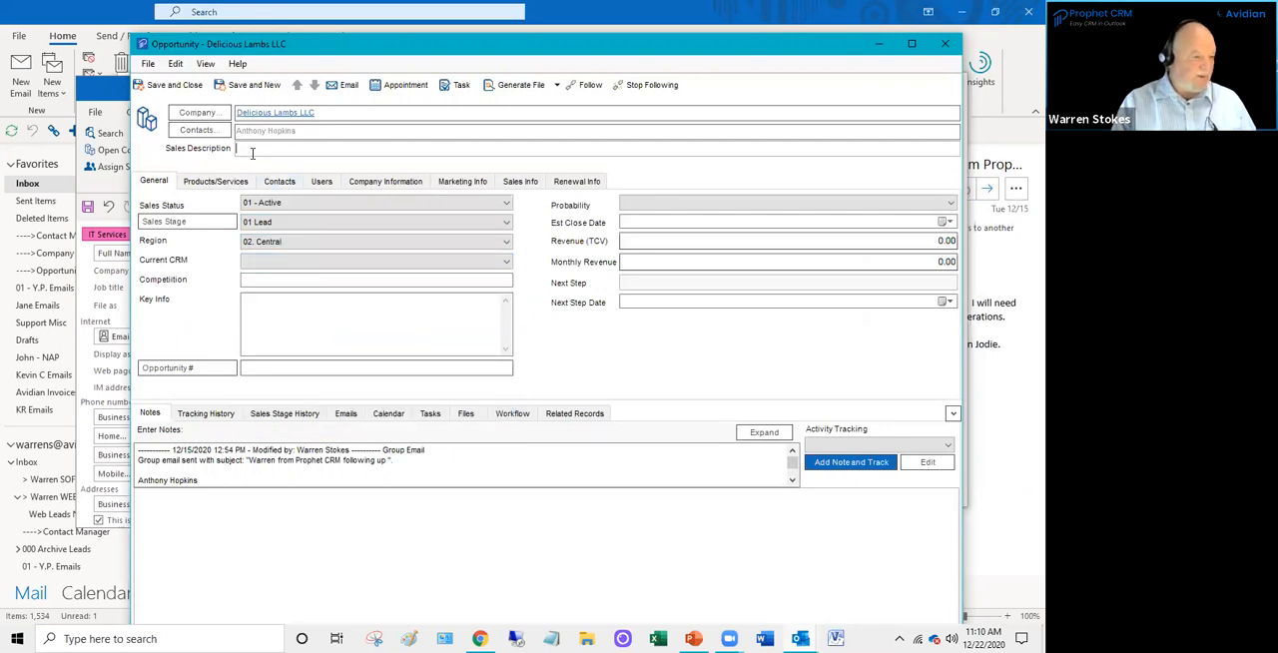
text(New lead RF)
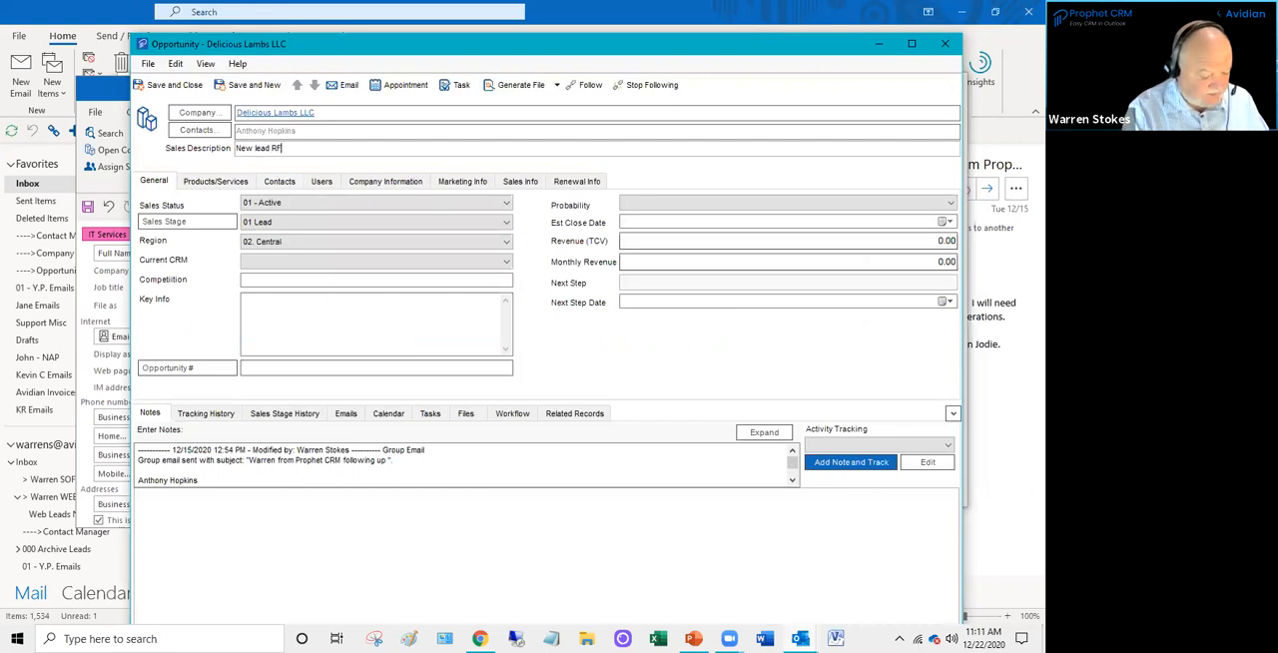
text(Q for )
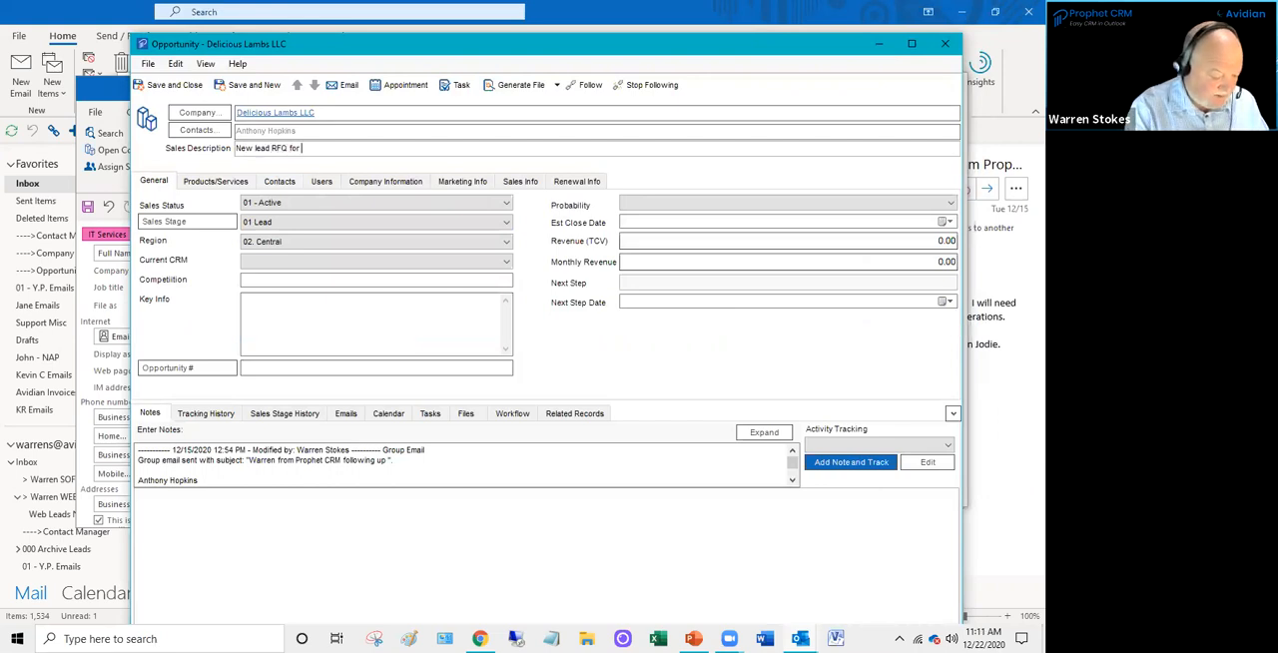
text(15 licenses)
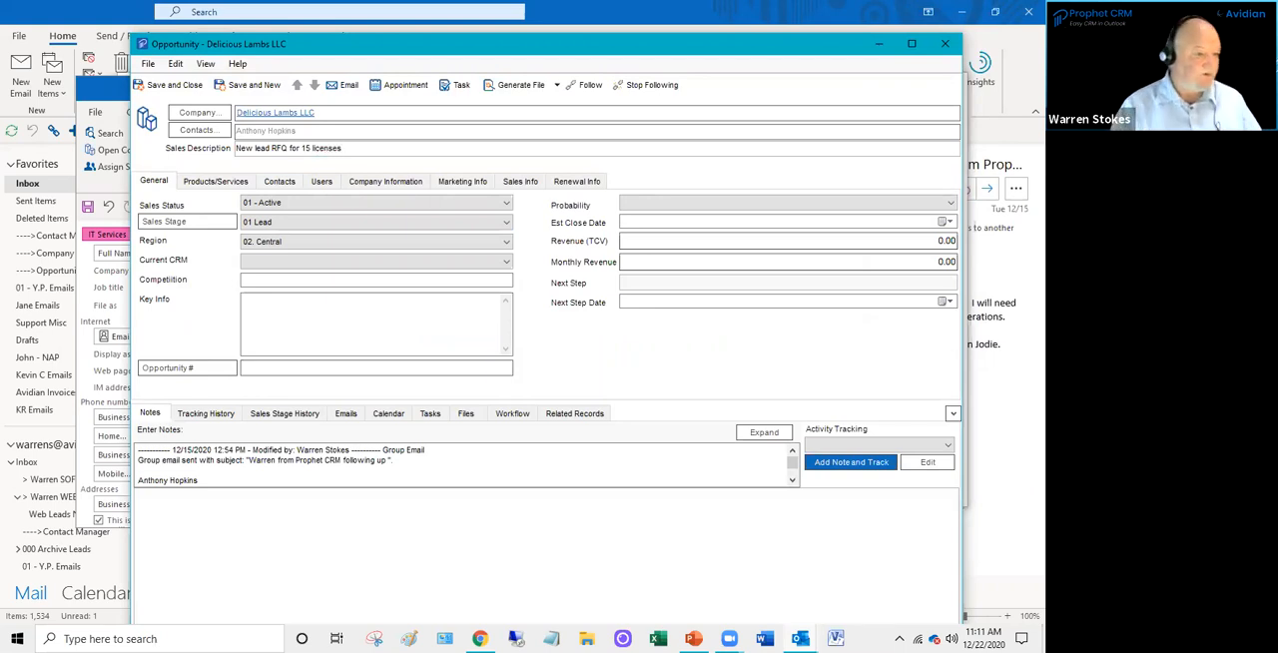
- Set the lead type to 06 - Customer Referral in the opportunity's marketing information
click(466, 184)
click(309, 212)
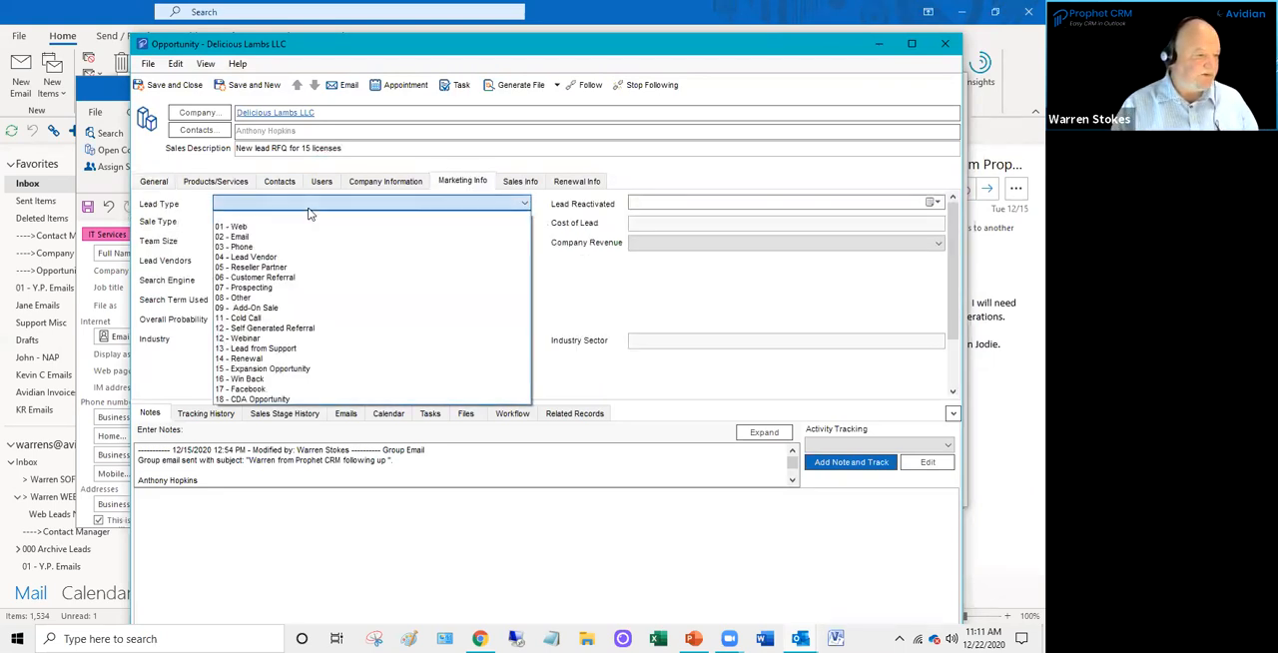
click(299, 277)
click(160, 183)
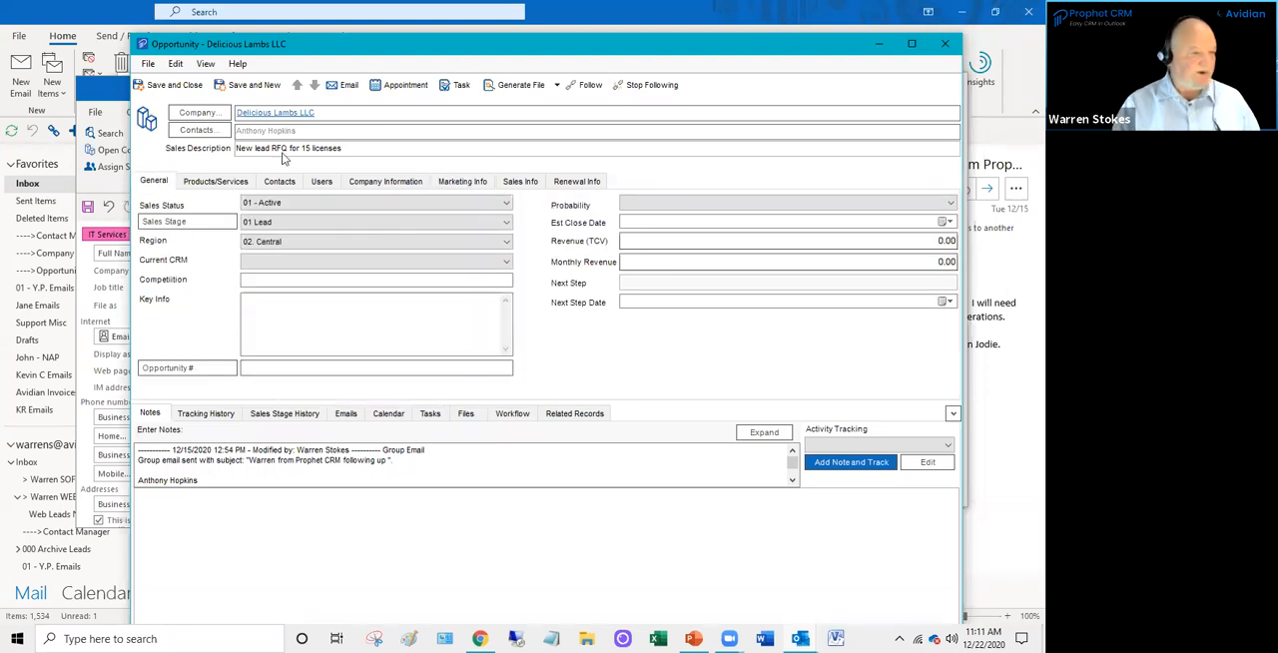
- Close the opportunity and both contact windows to return to the inbox
click(944, 43)
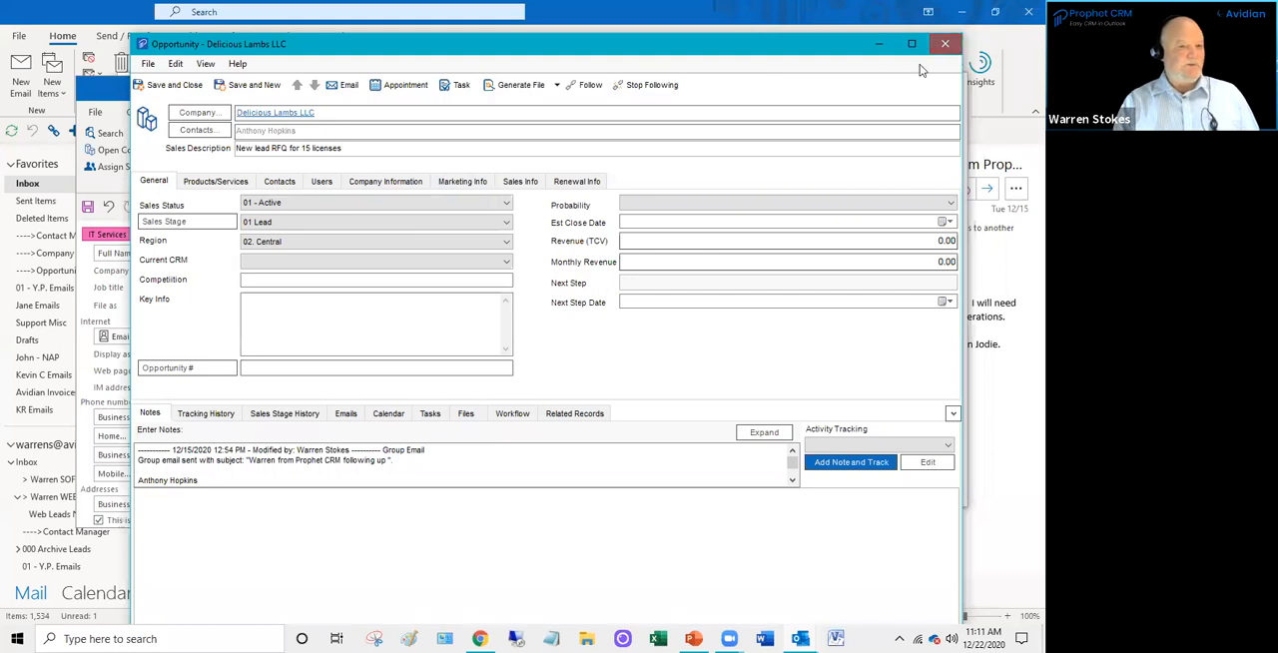
click(532, 372)
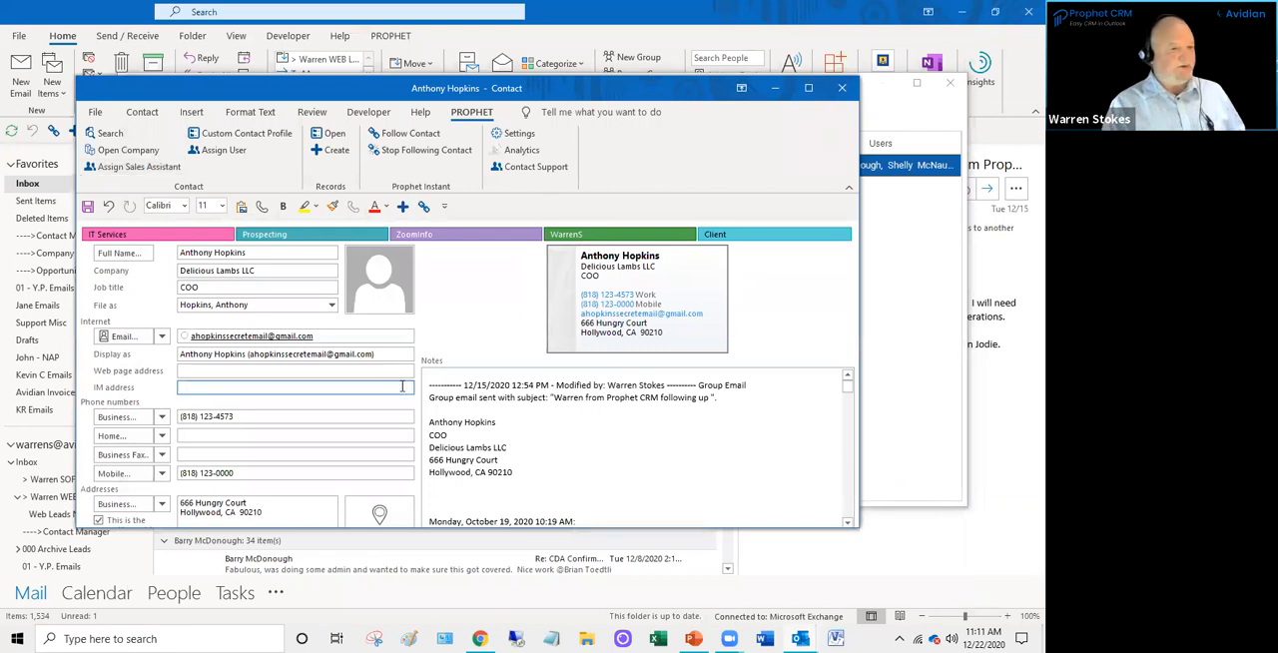
click(842, 90)
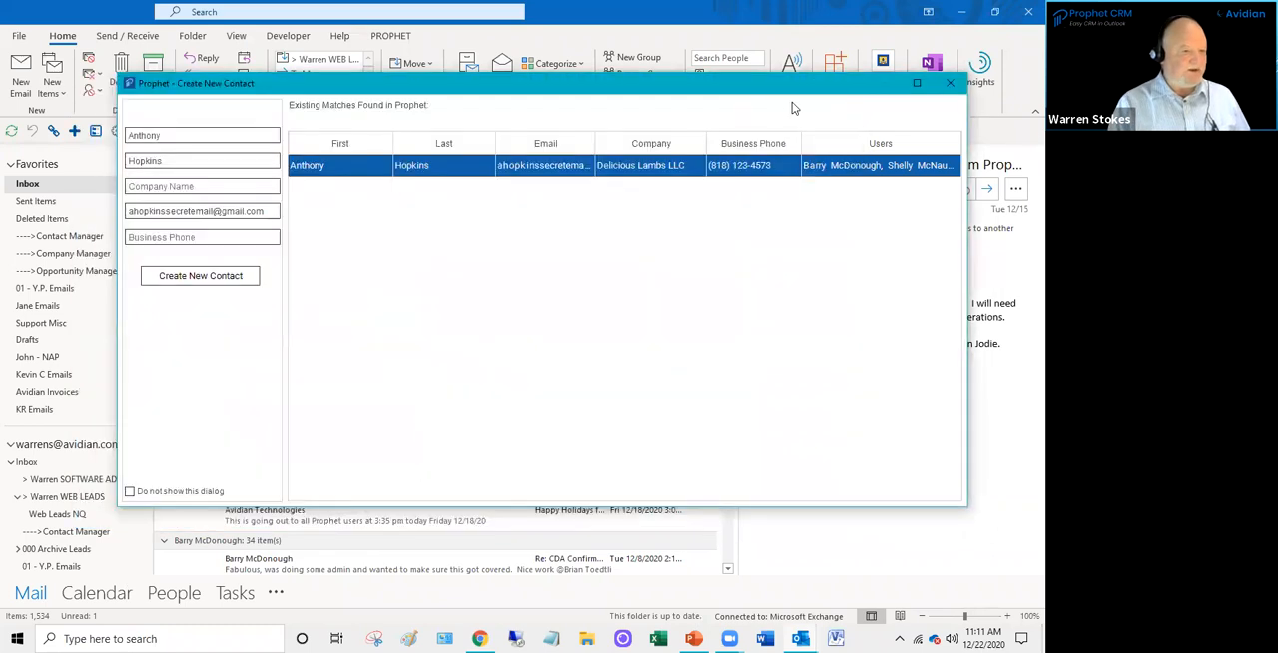
click(949, 84)
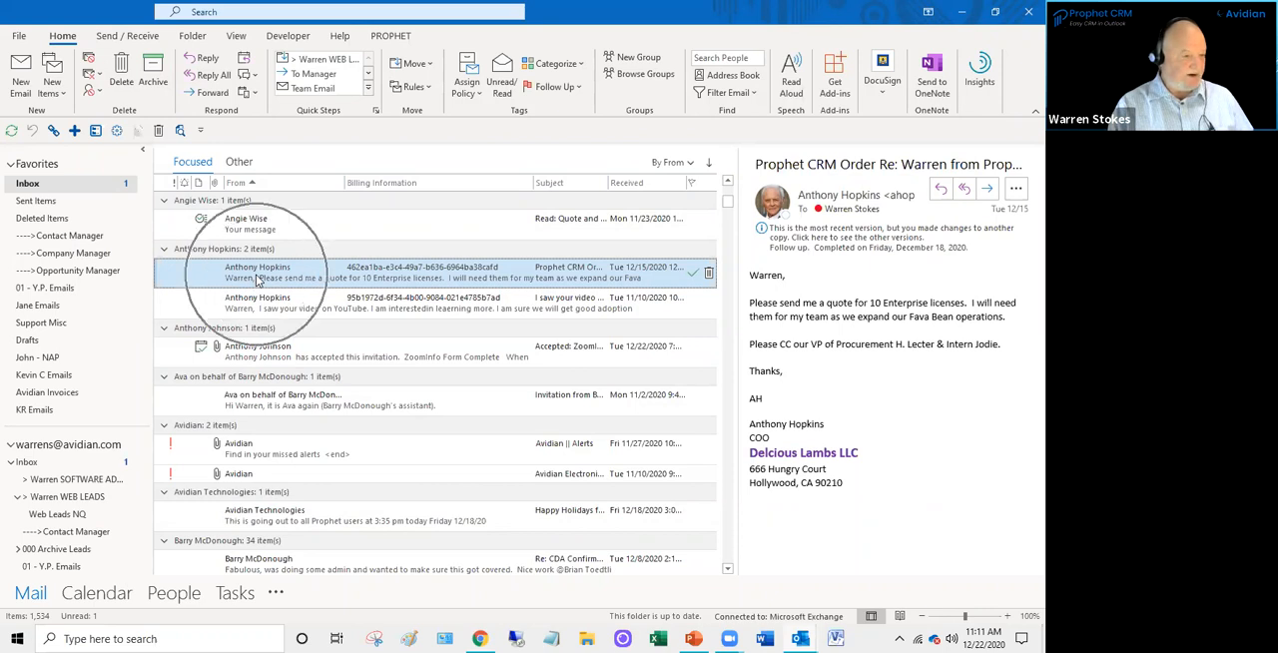
- Create a new contact from the order email despite the similar existing contact
drag(257, 278, 185, 600)
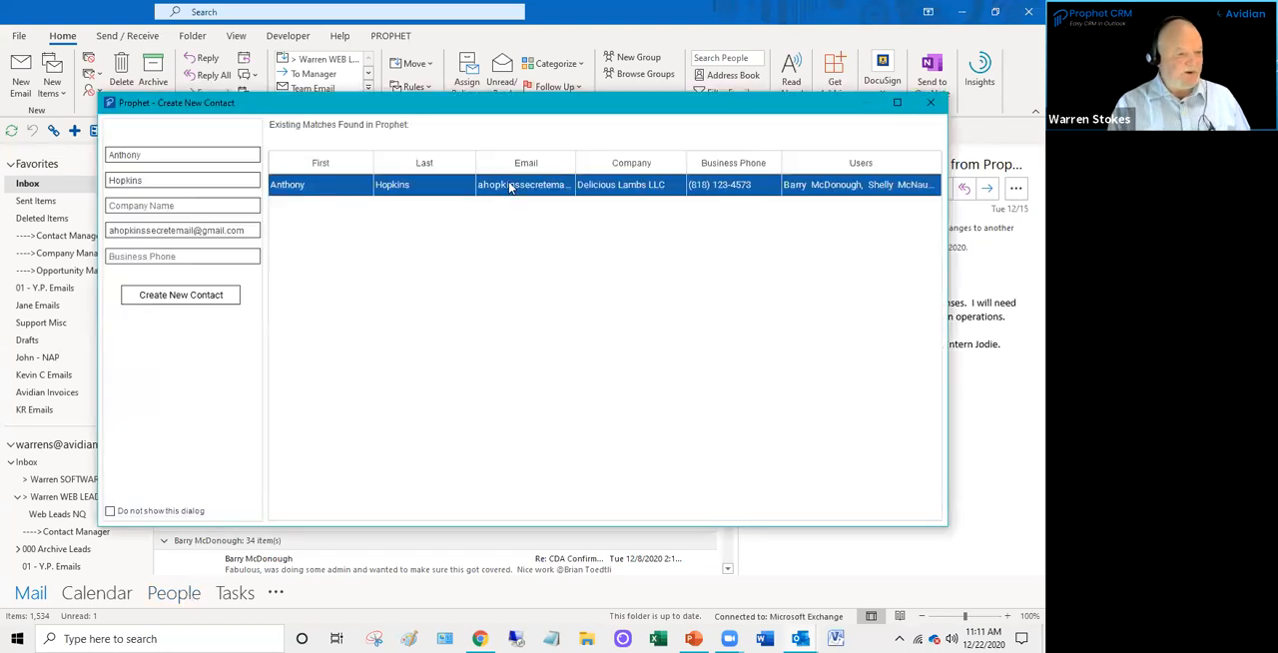
click(210, 301)
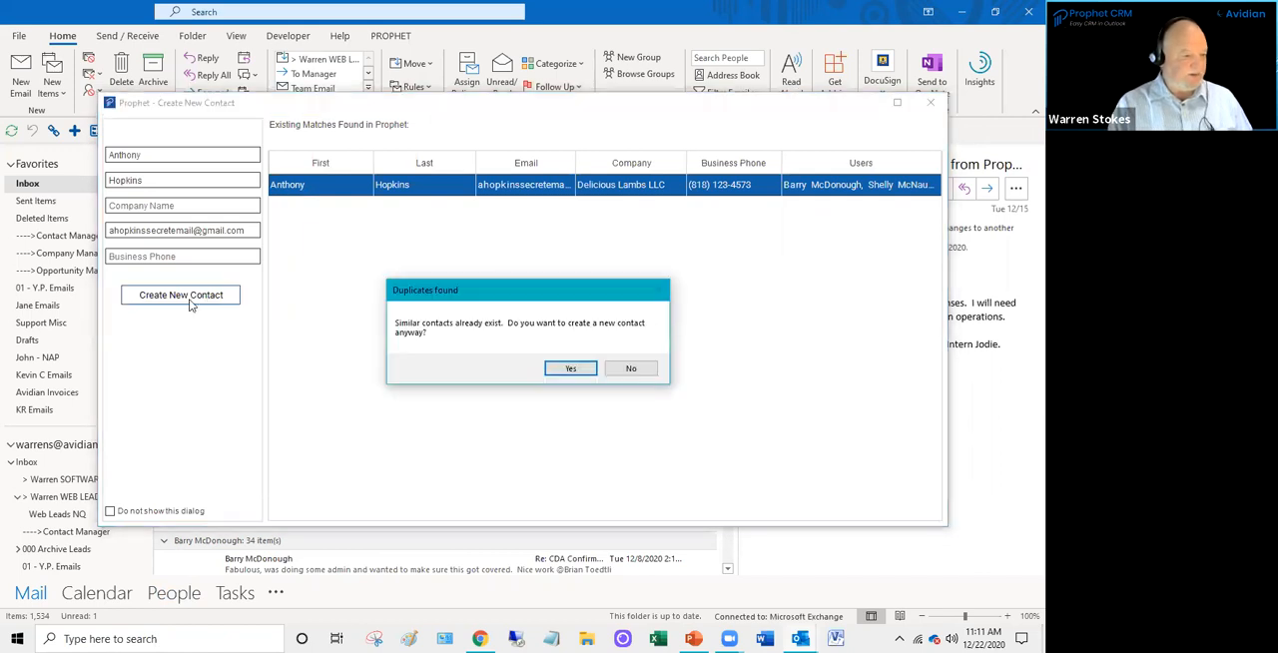
click(571, 369)
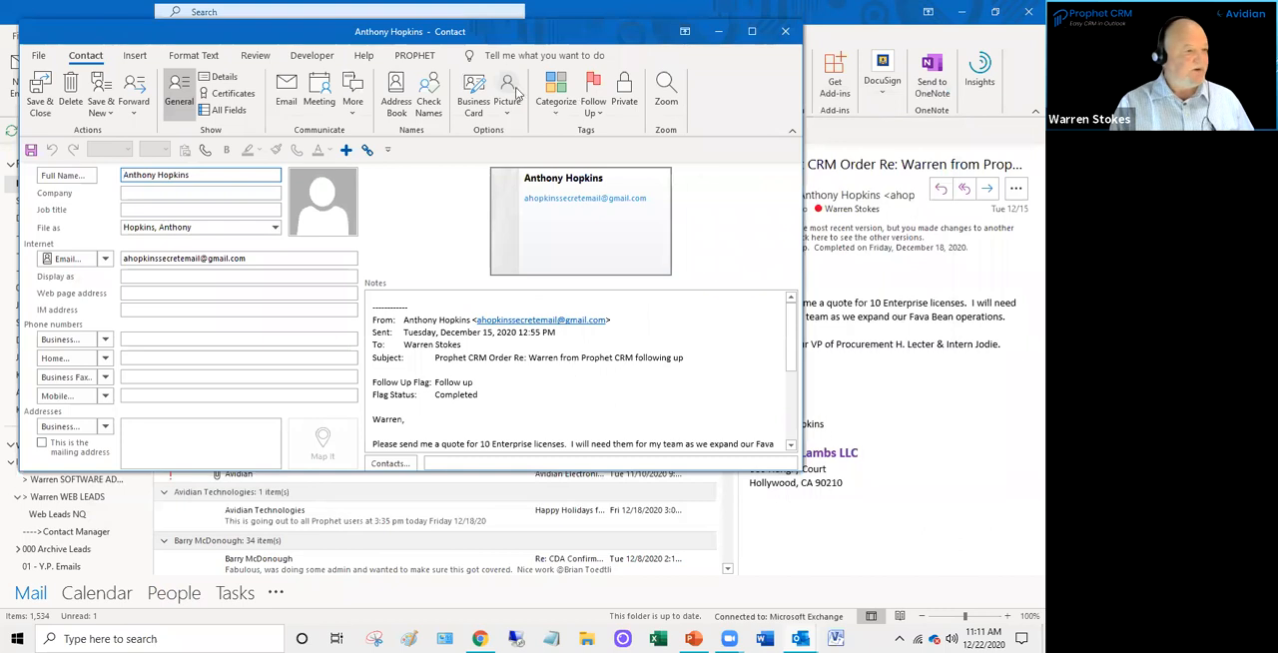
- Move the postal address from the email signature in the new contact's notes into its Business address field
scroll(557, 420, down, 3)
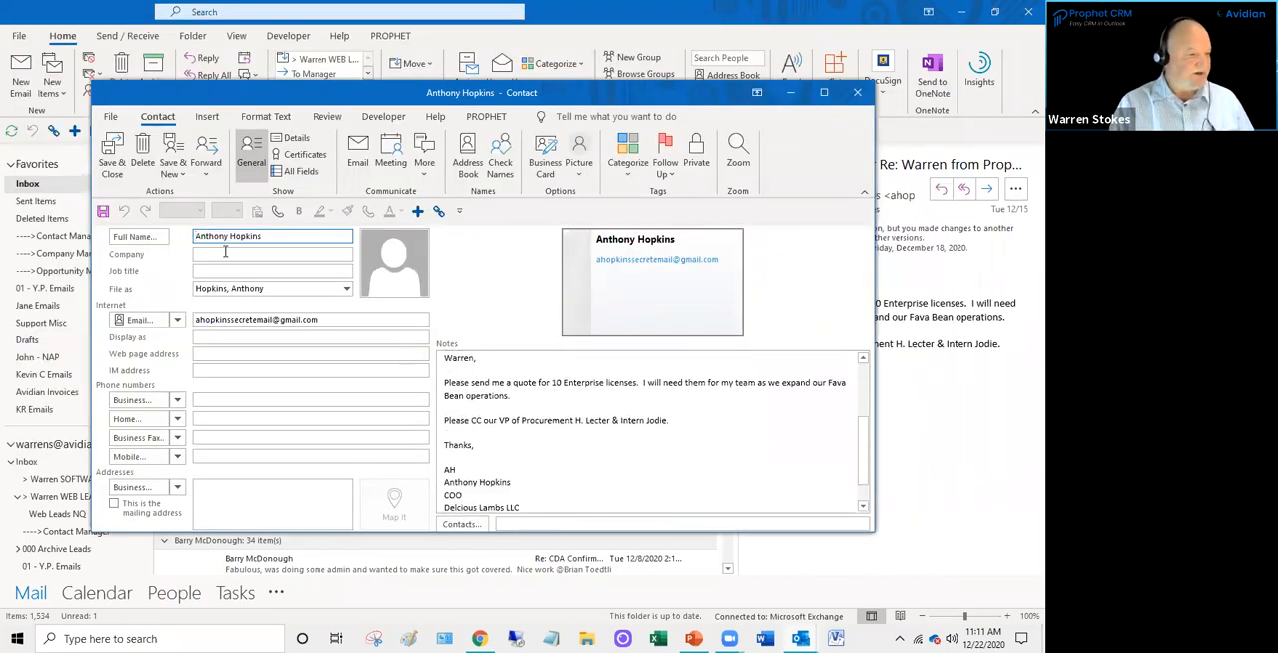
click(550, 439)
scroll(553, 452, up, 3)
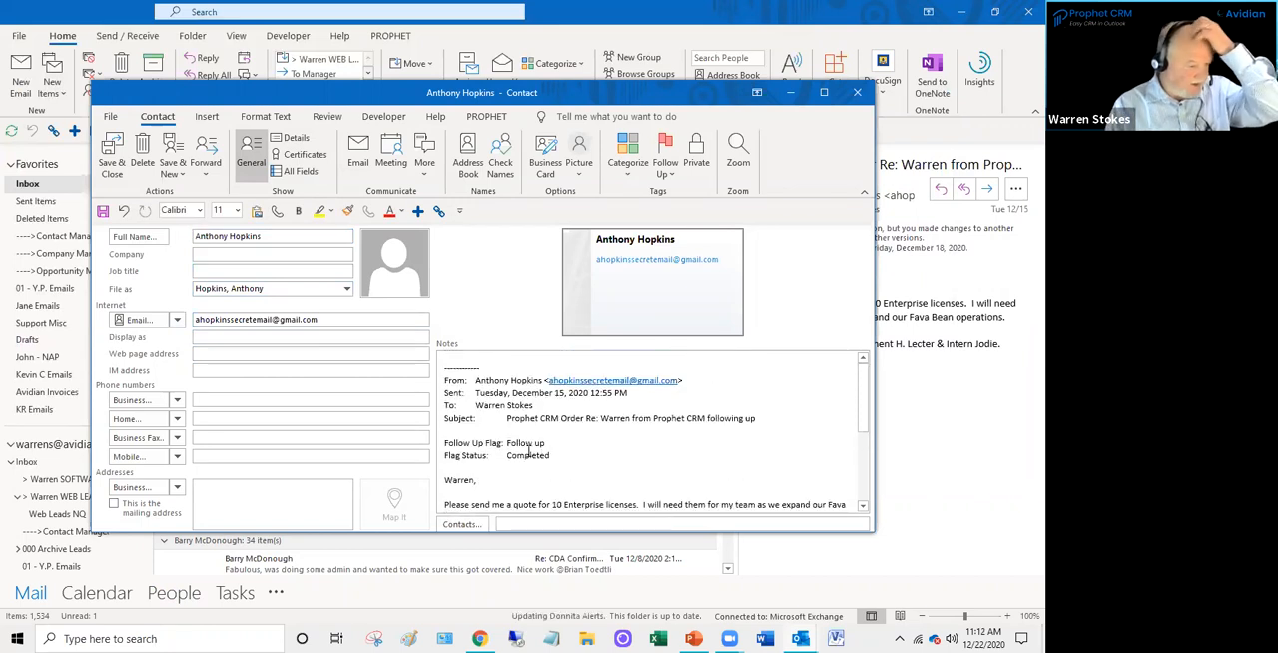
scroll(527, 454, down, 4)
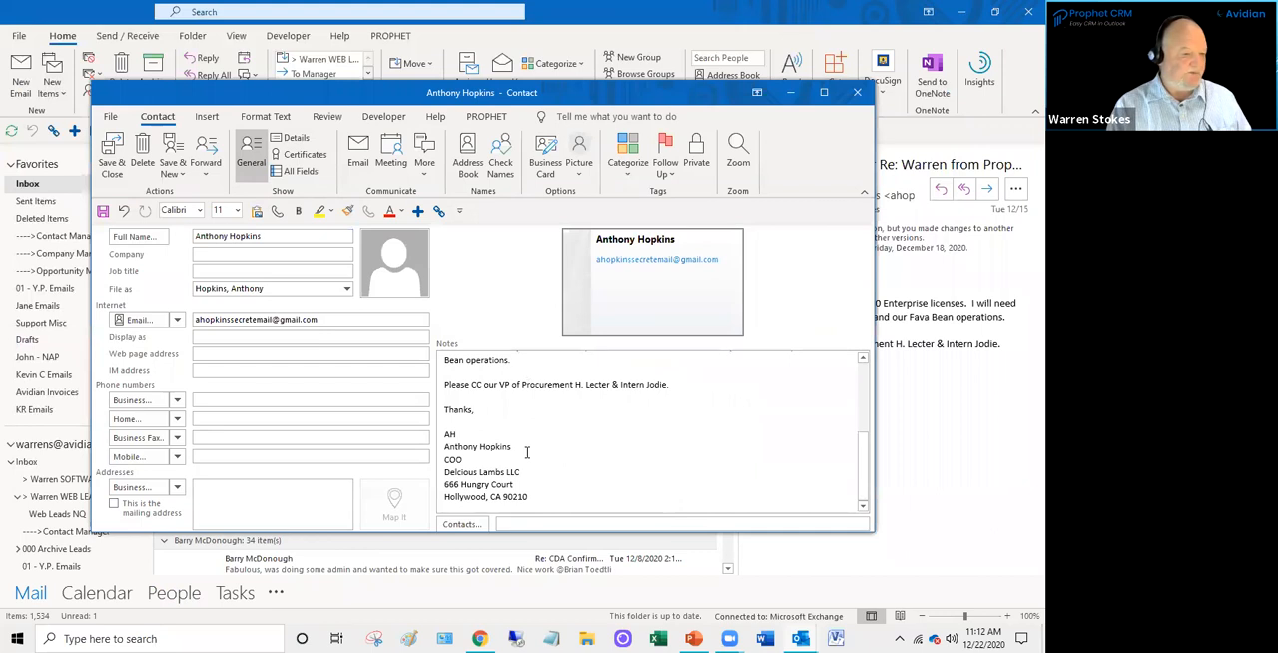
drag(532, 499, 445, 485)
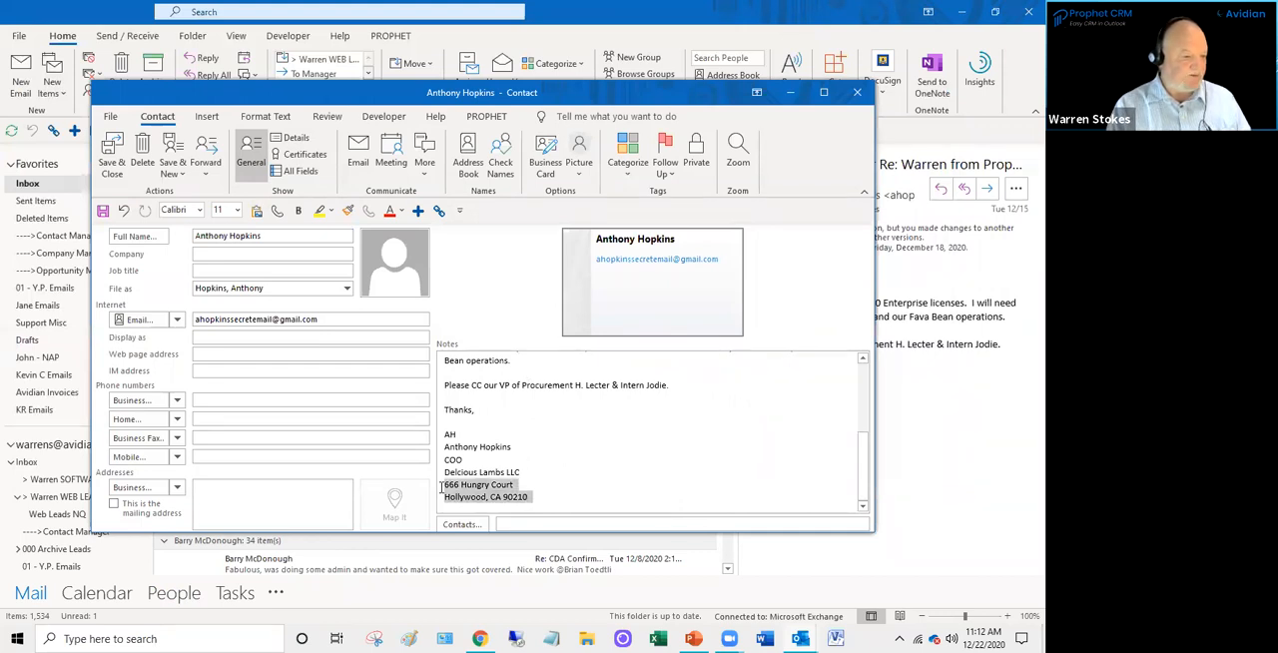
click(579, 492)
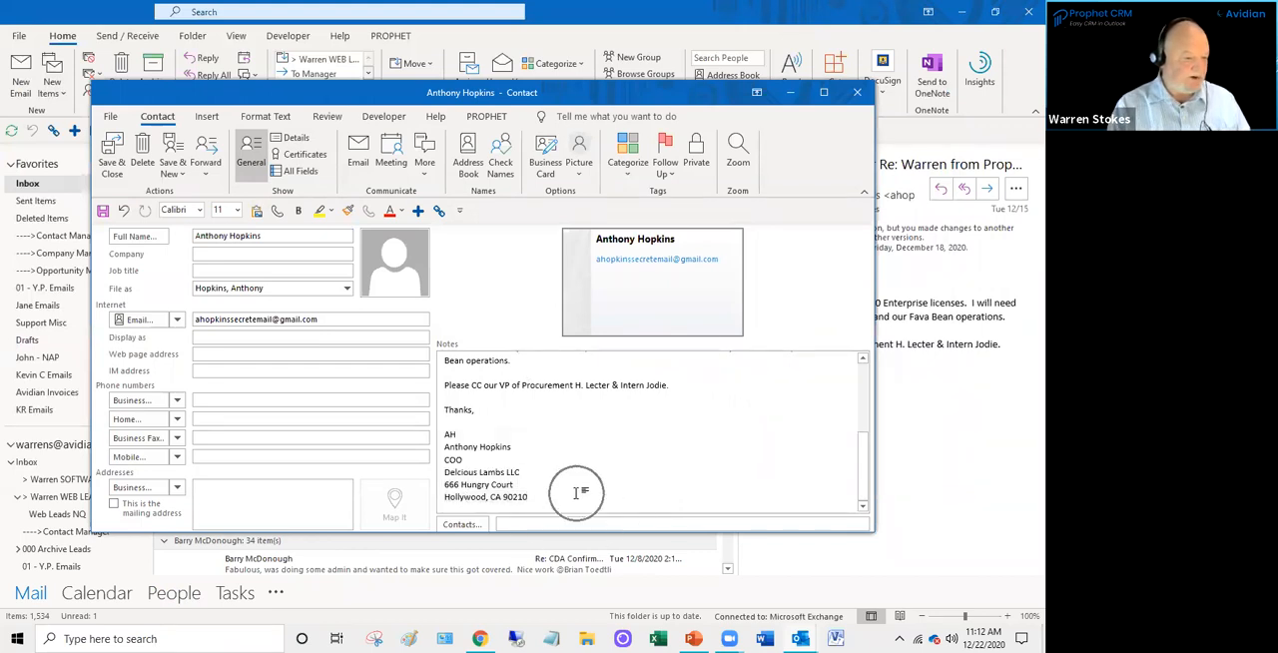
mouse_move(531, 498)
mouse_down()
mouse_move(450, 485)
mouse_move(243, 502)
mouse_up()
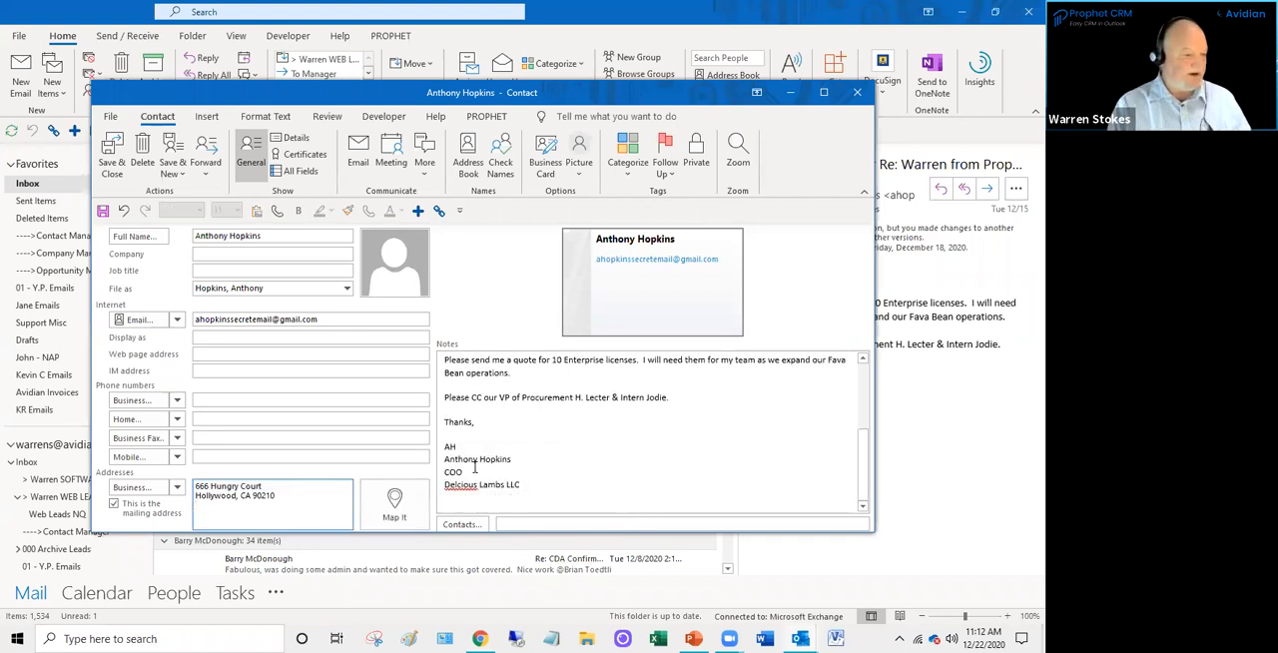
- Correct the misspelled company name in the notes' signature and move Delicious Lambs LLC into the Company field
click(527, 490)
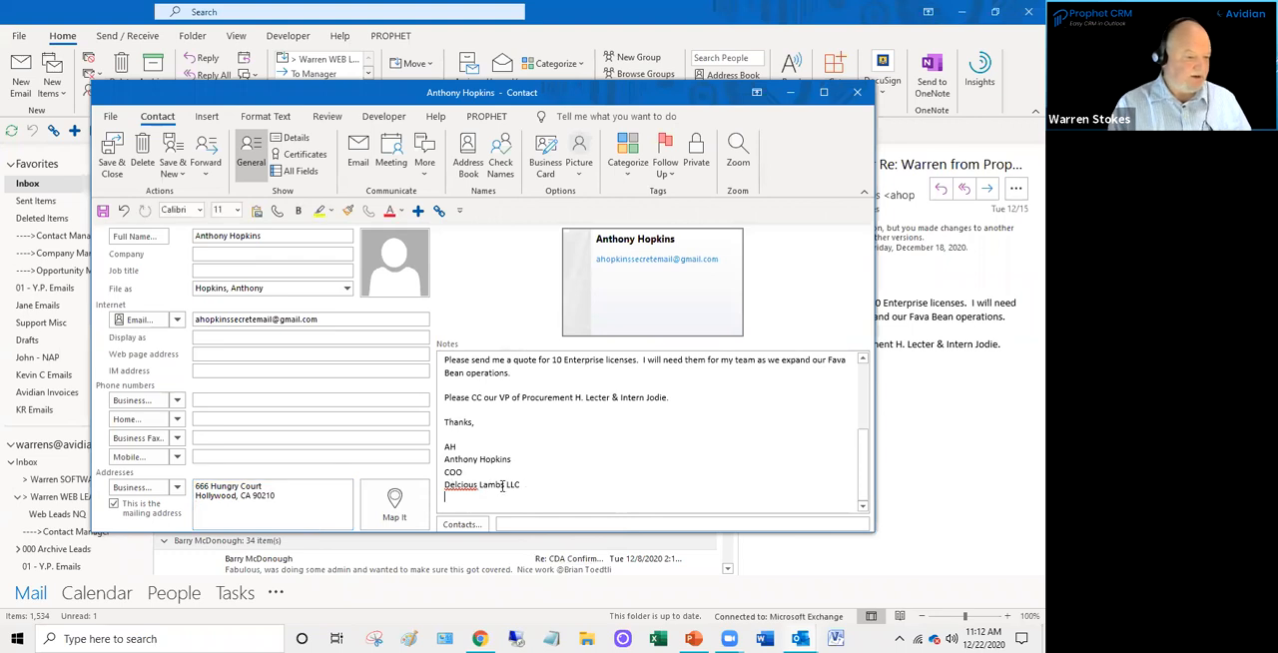
right_click(449, 486)
click(609, 289)
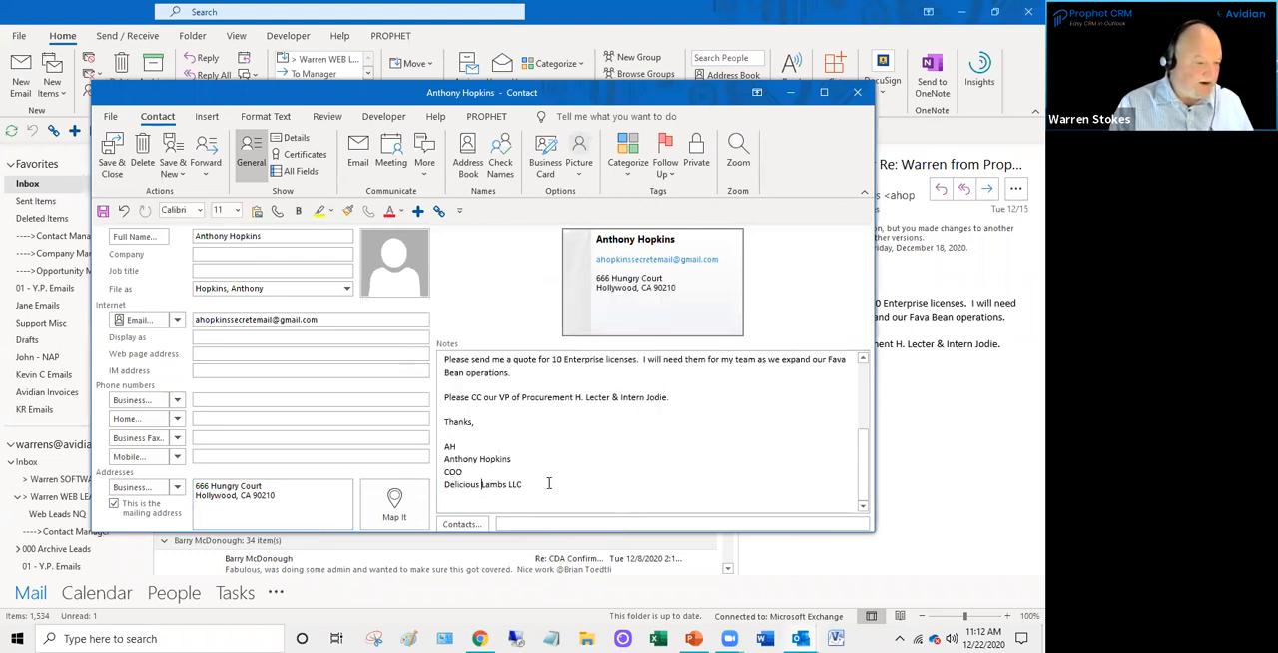
click(437, 487)
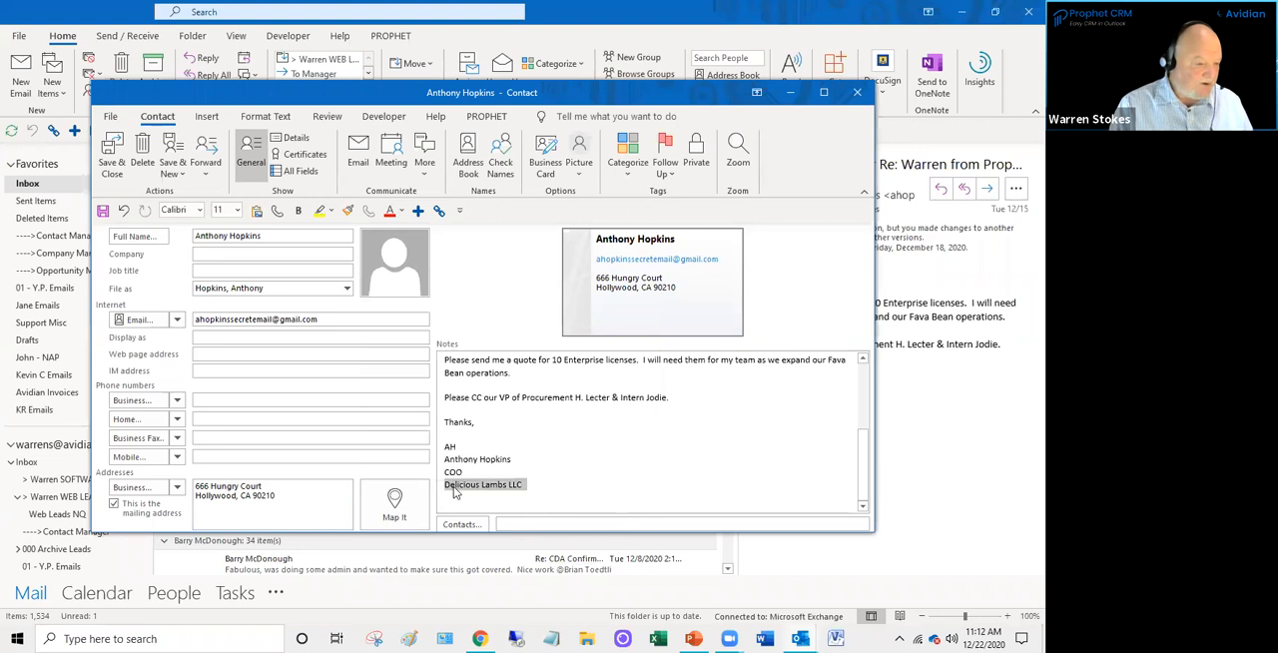
drag(236, 282, 220, 255)
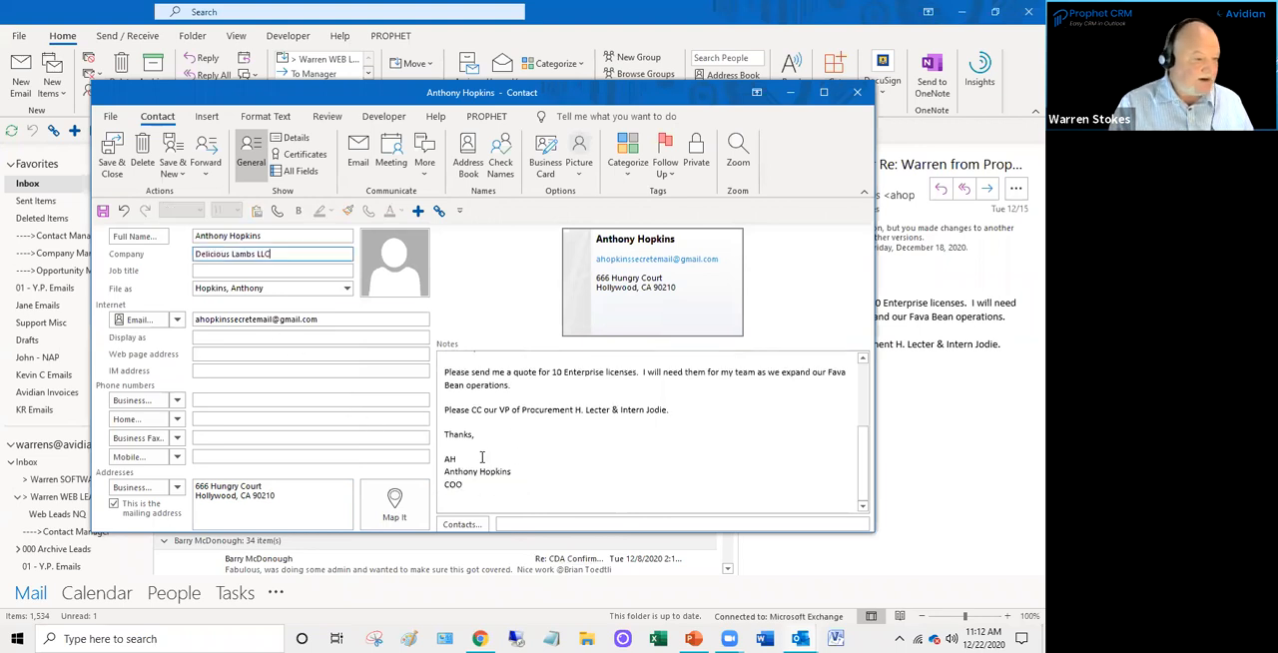
- Set the new contact's job title to COO, as given in the email signature
click(229, 270)
text(COO)
click(599, 427)
- Enter the contact's phone number as the Business phone
click(262, 394)
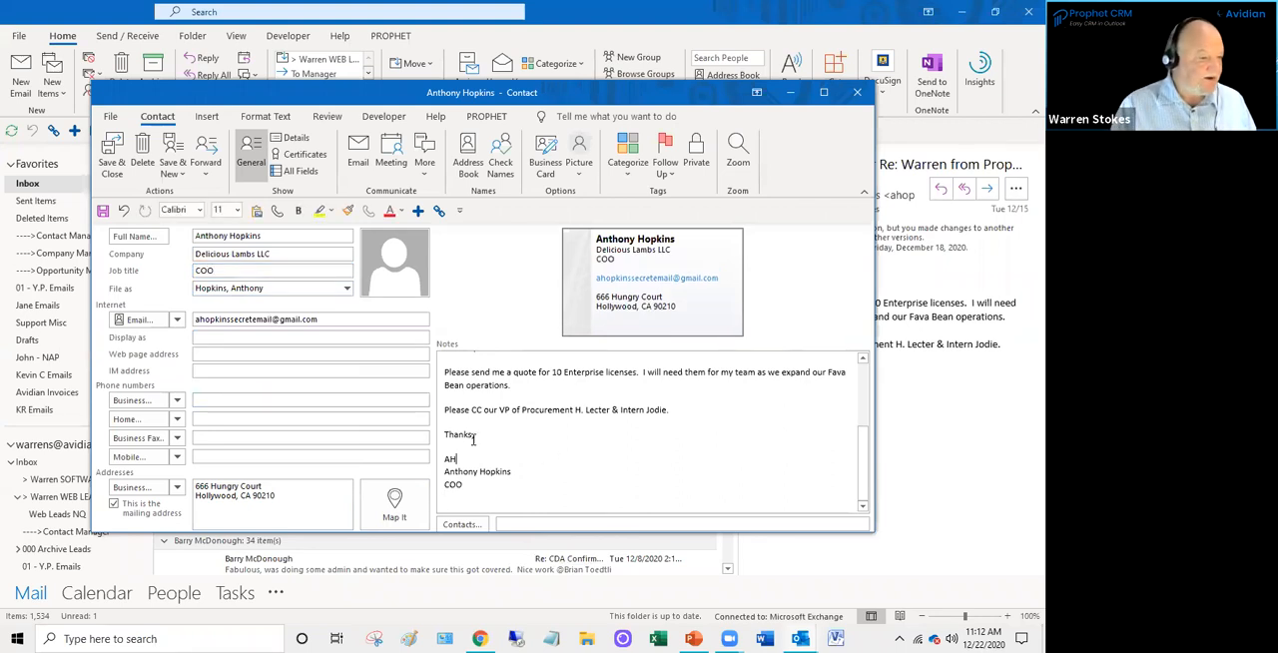
scroll(478, 448, up, 3)
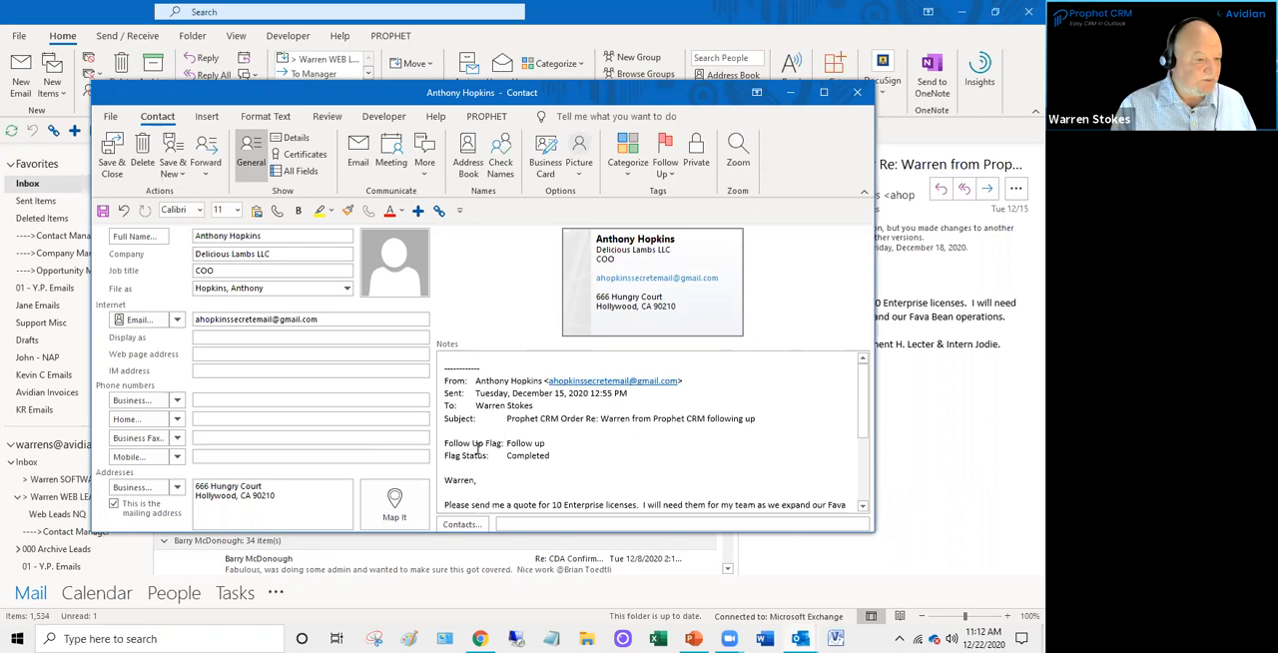
click(222, 402)
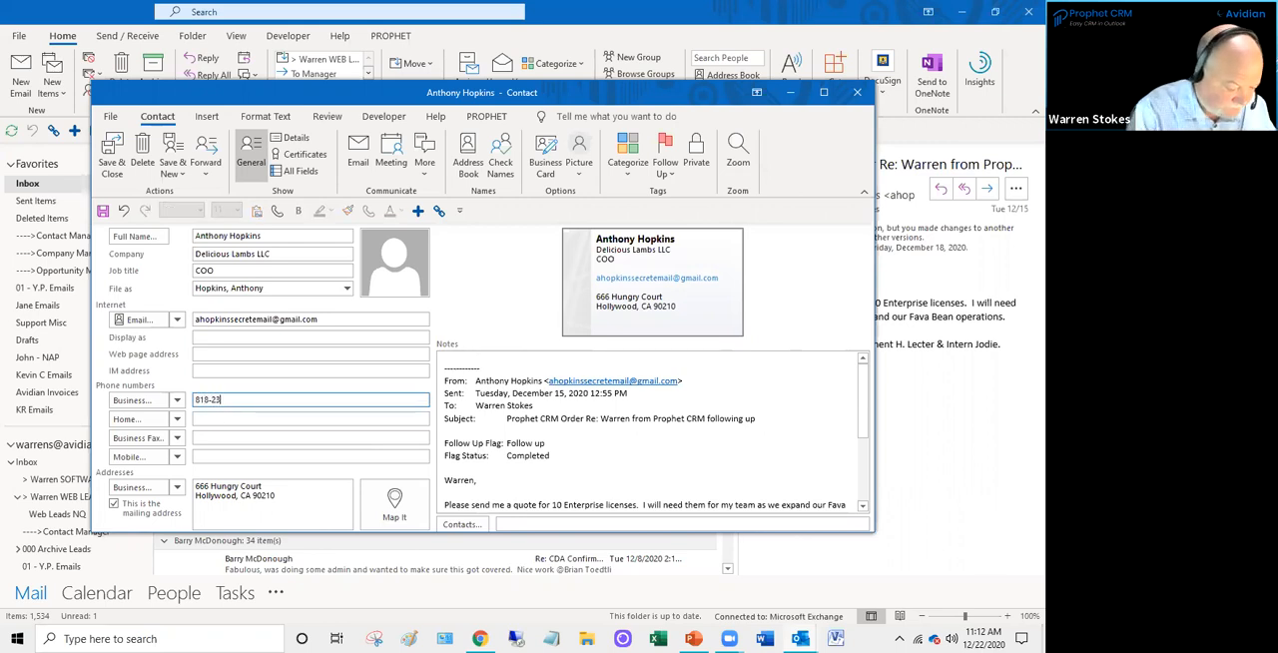
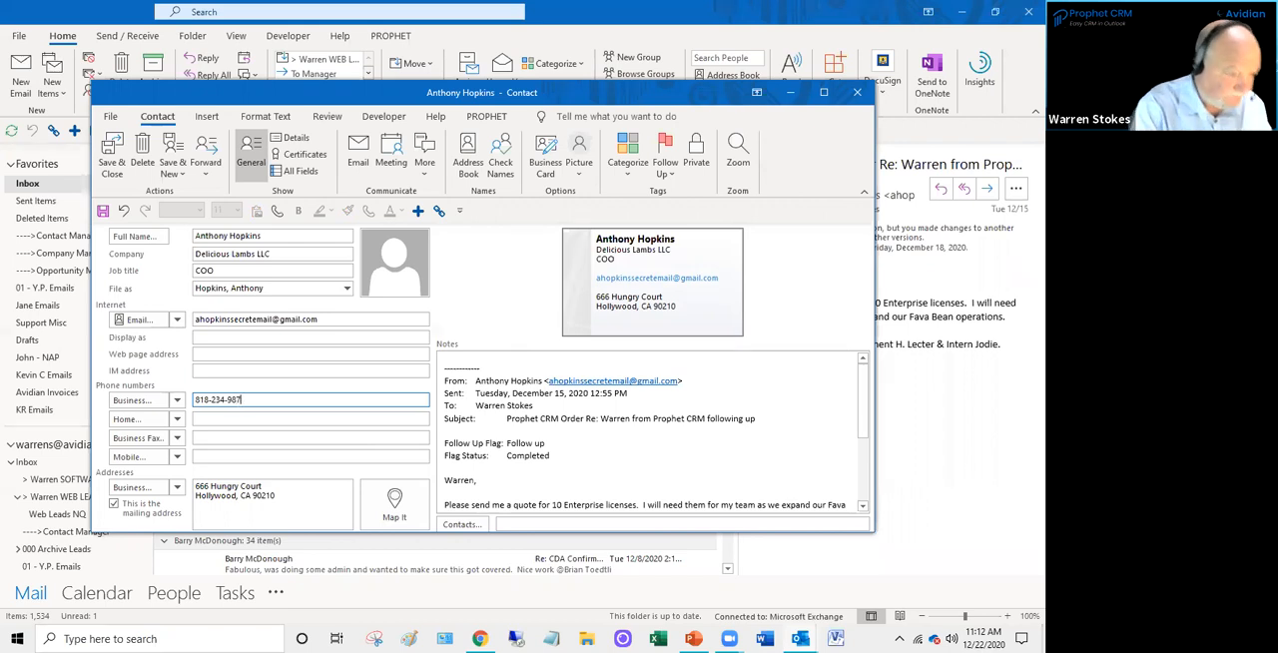
click(634, 429)
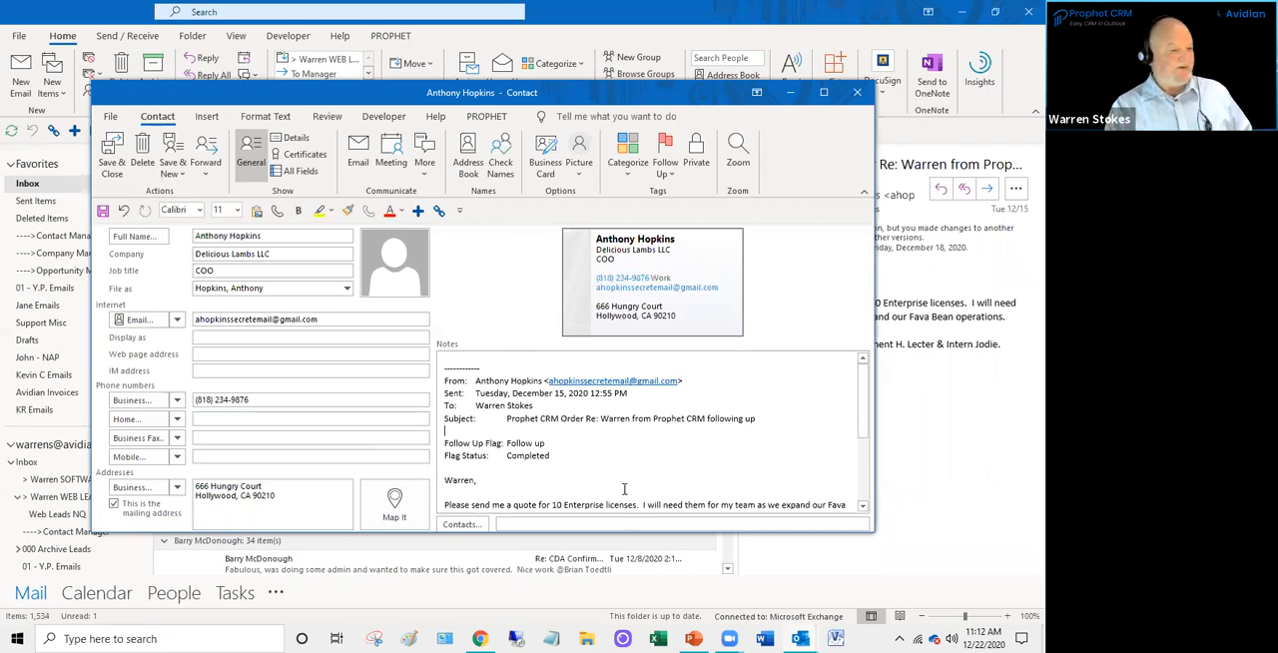
click(267, 340)
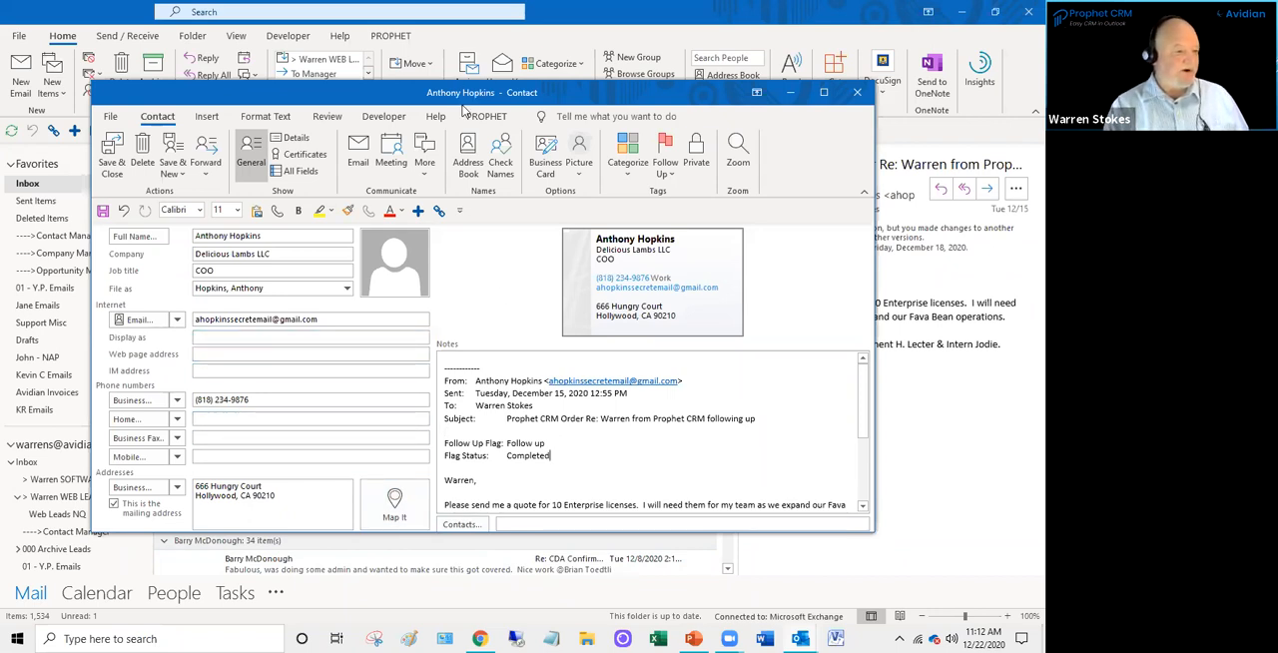
- Review the email text in the notes, close the new contact's window and return to the inbox
drag(464, 99, 527, 117)
scroll(592, 462, down, 3)
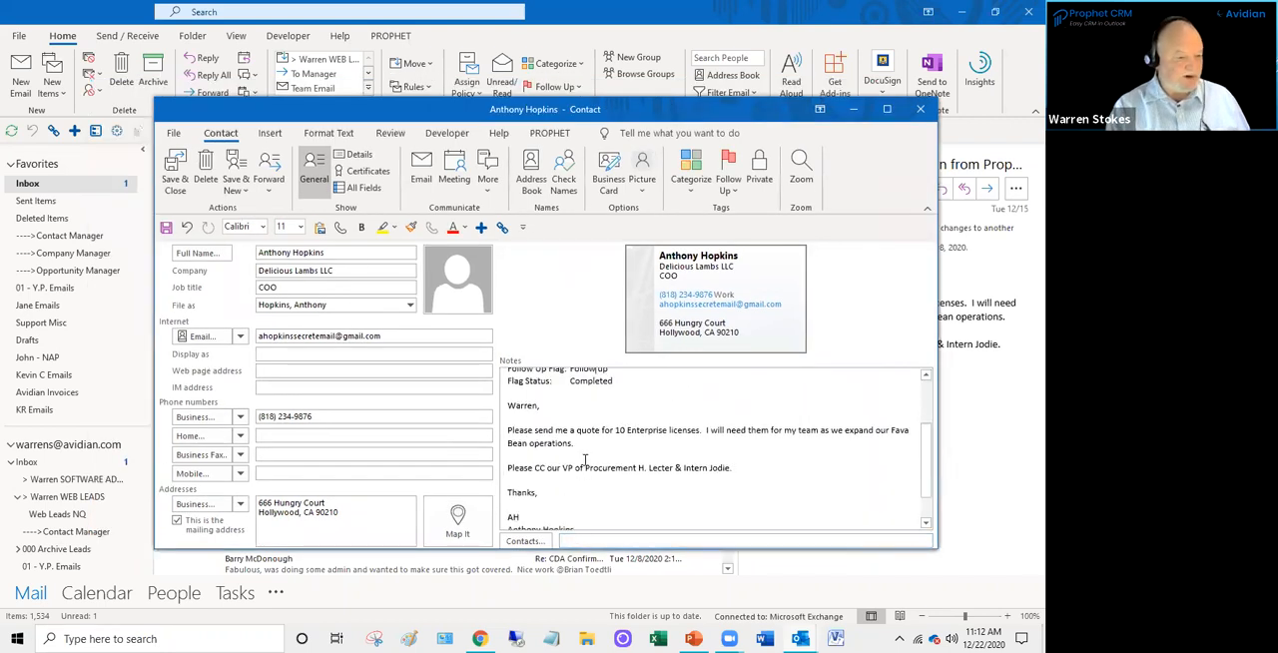
scroll(582, 460, up, 2)
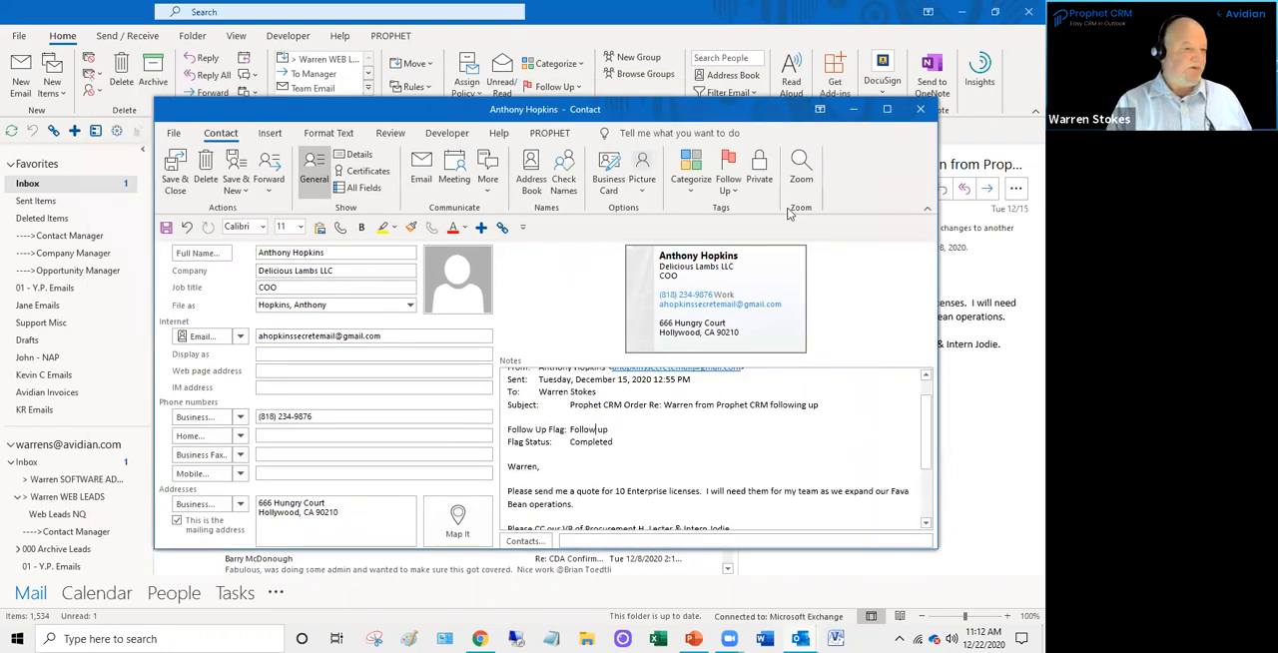
click(920, 109)
click(527, 360)
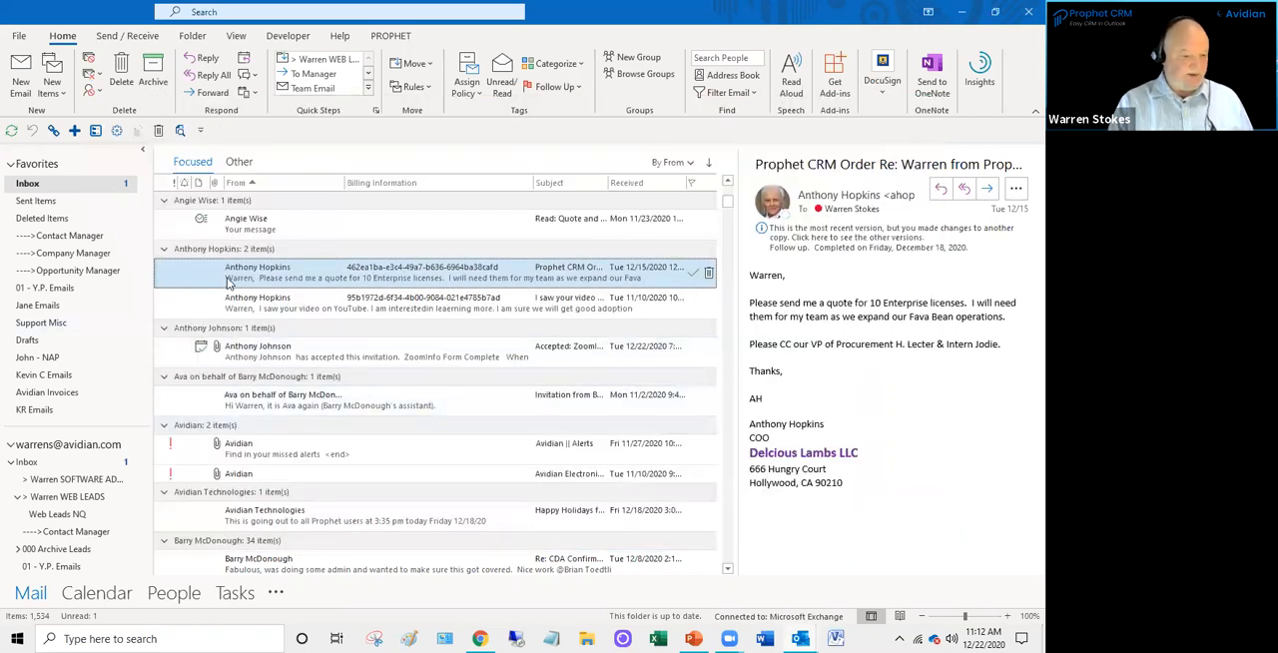
- Switch to the Prophet Contact Manager and open the contact record of the Lebowski Manufacturing CEO
mouse_move(800, 639)
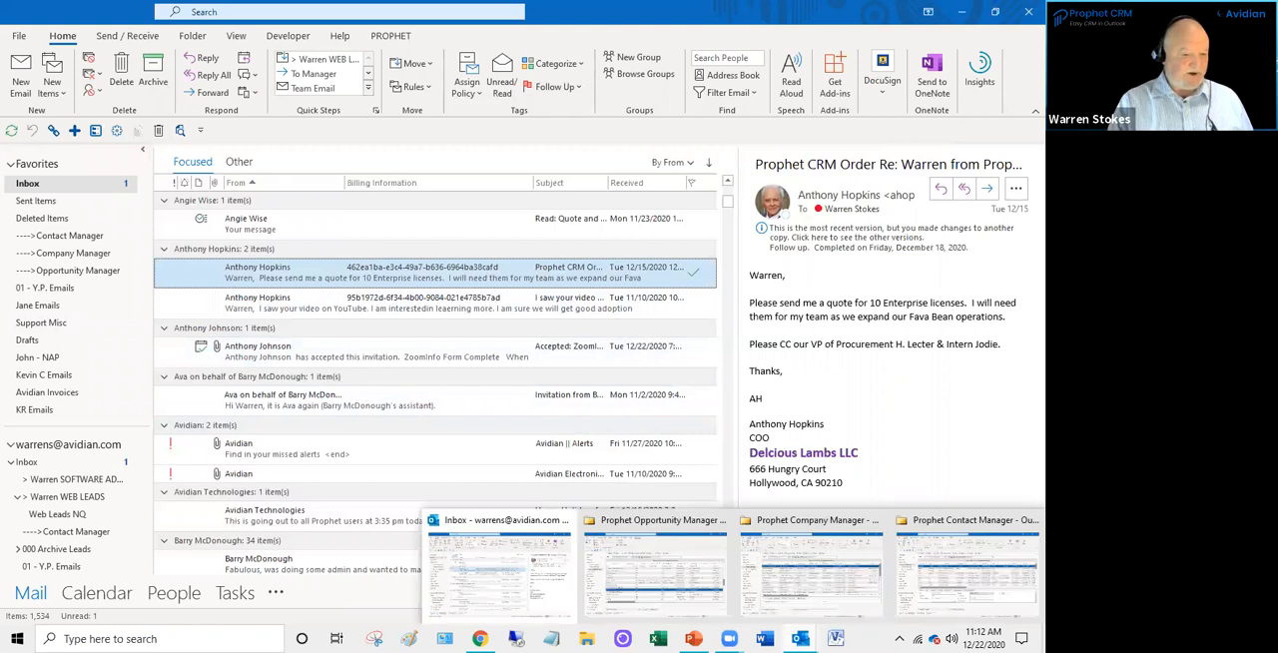
click(968, 584)
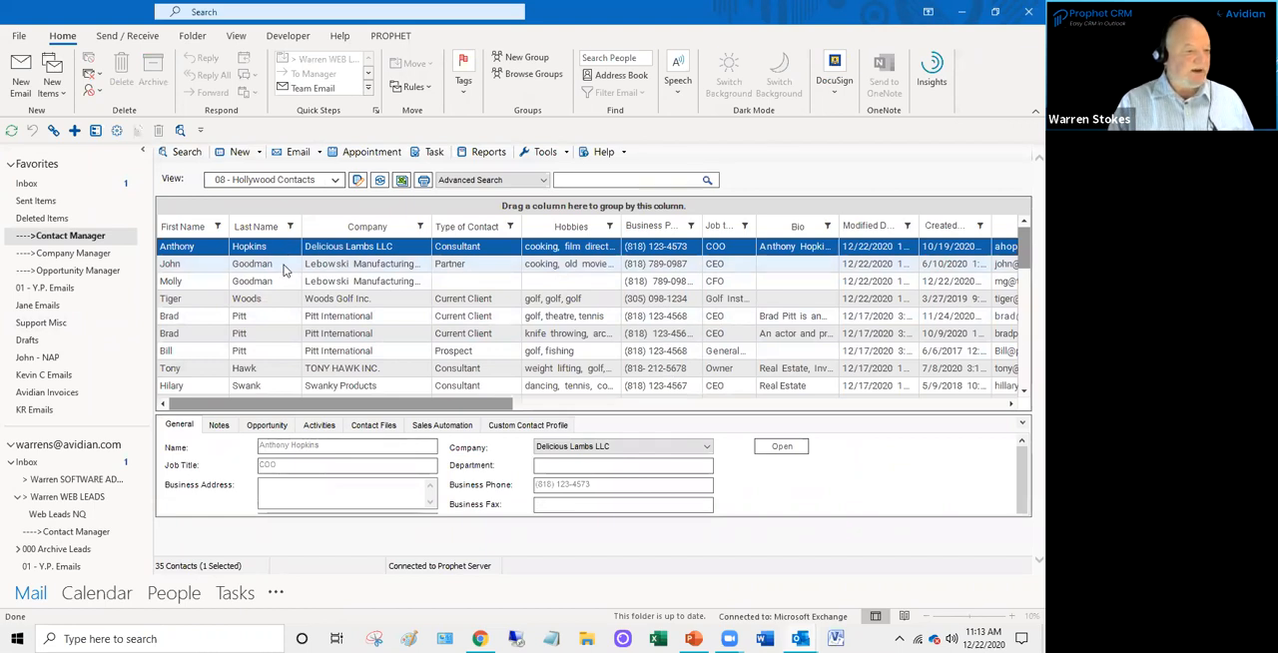
double_click(284, 267)
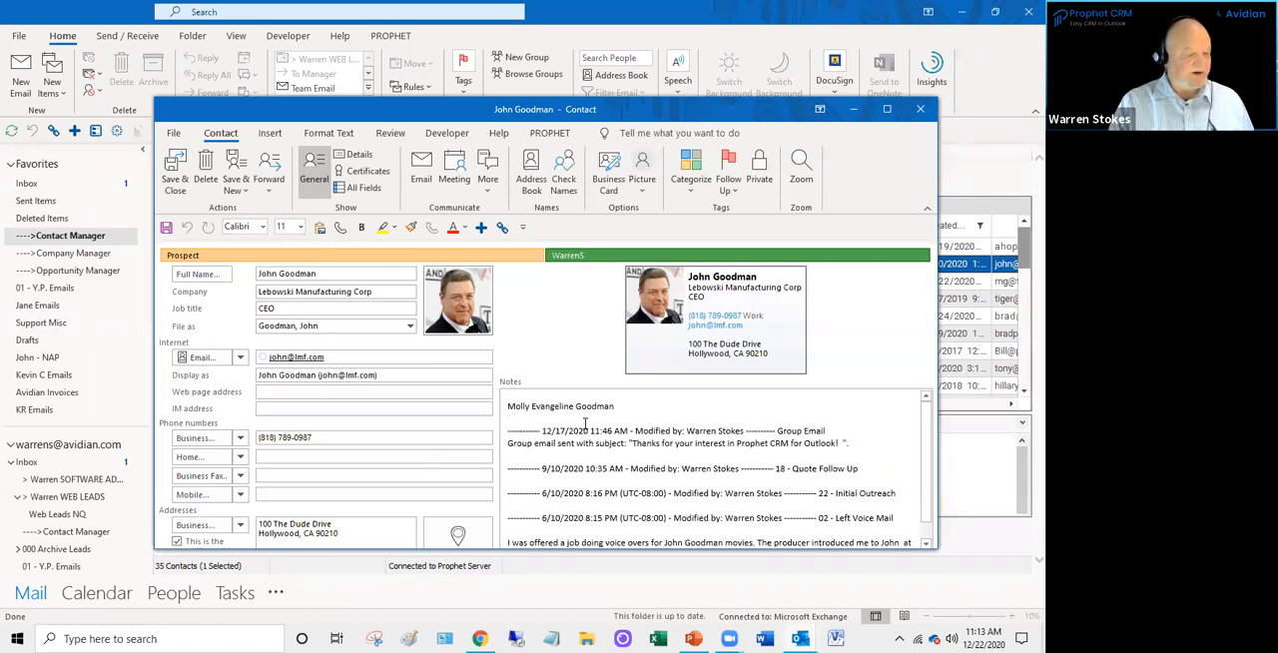
- Start a new contact from the same company as the open Lebowski Manufacturing Corp contact
click(247, 200)
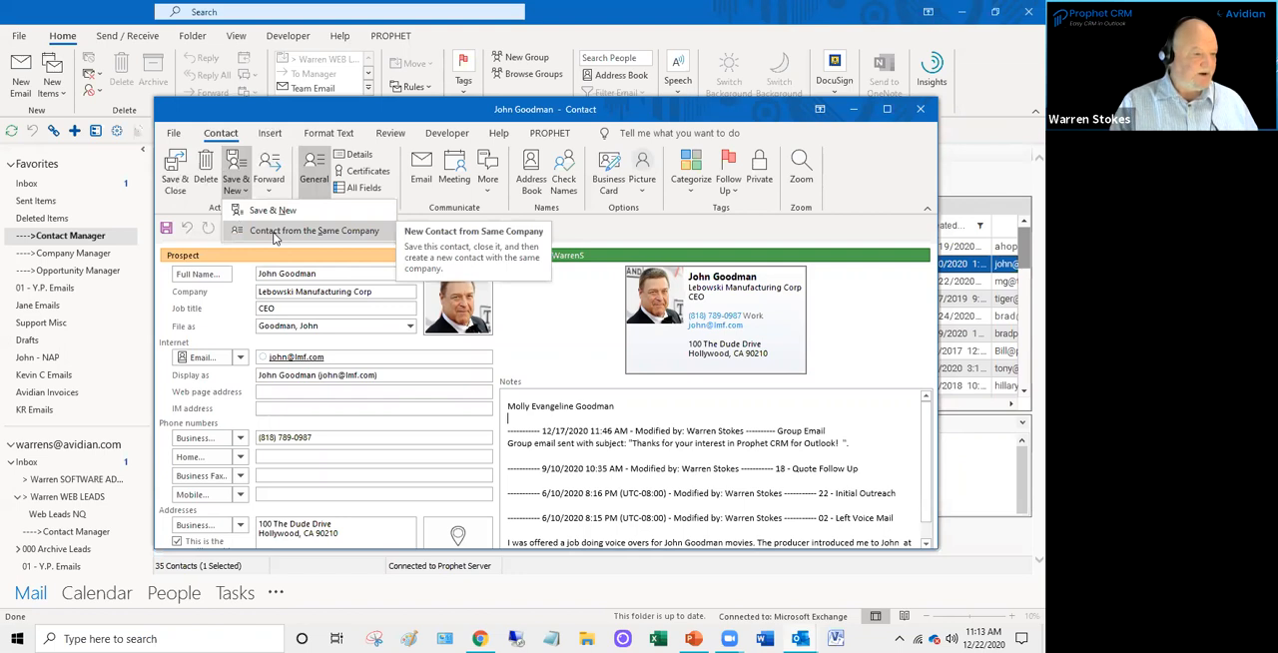
click(276, 232)
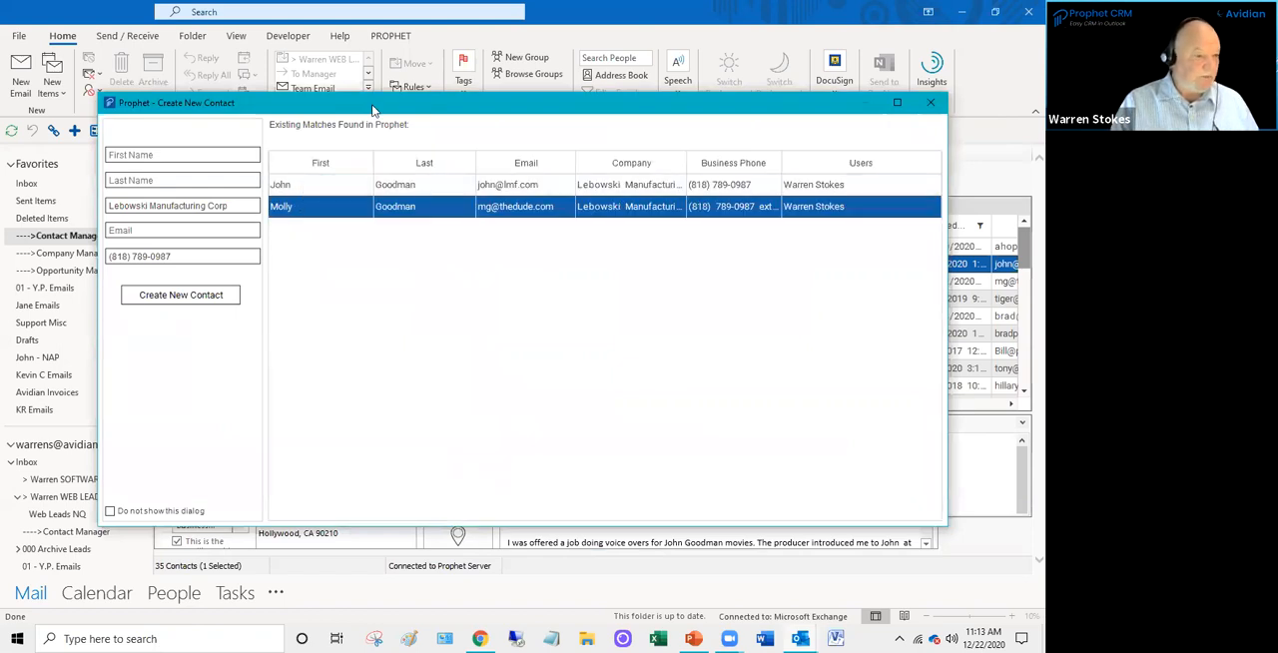
drag(365, 105, 455, 139)
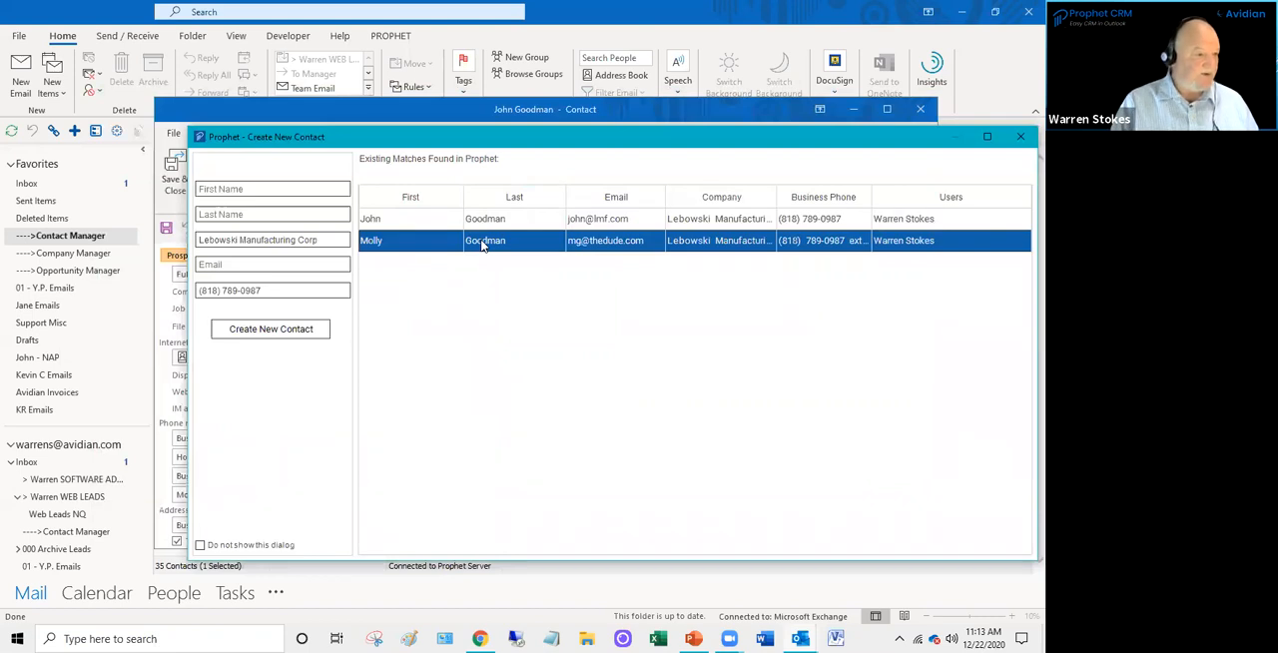
- Enter the new contact's first and last name, add ext 5 to the company phone number, and create the contact
click(214, 192)
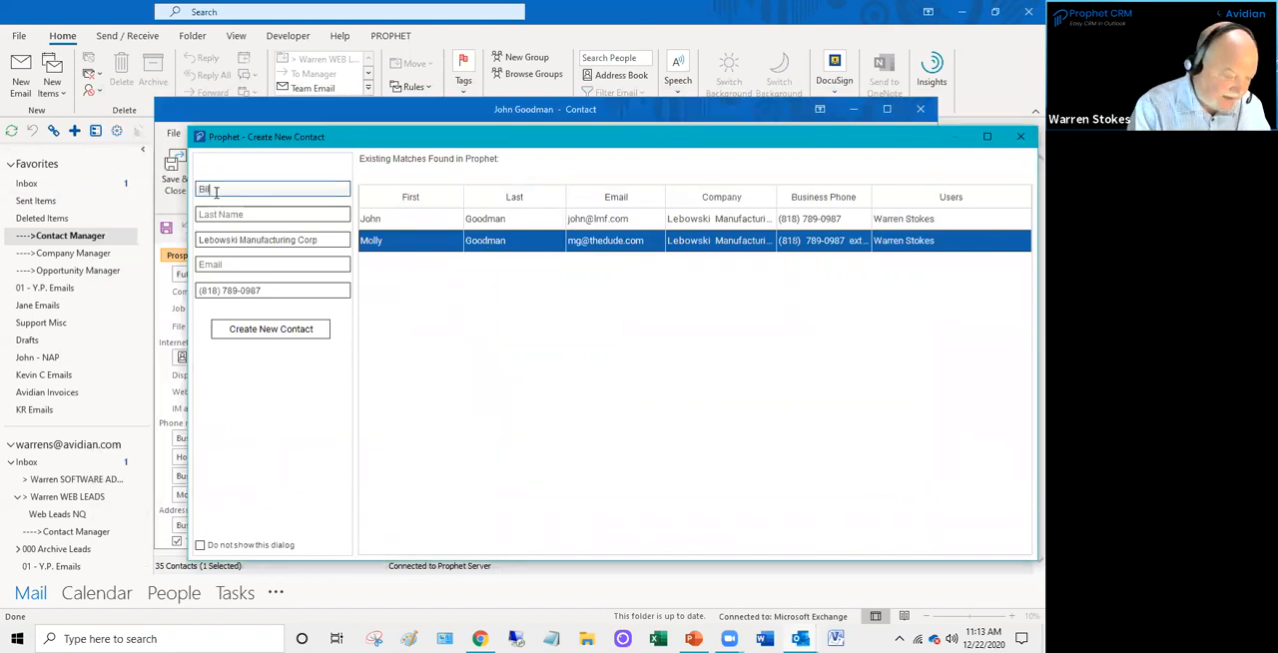
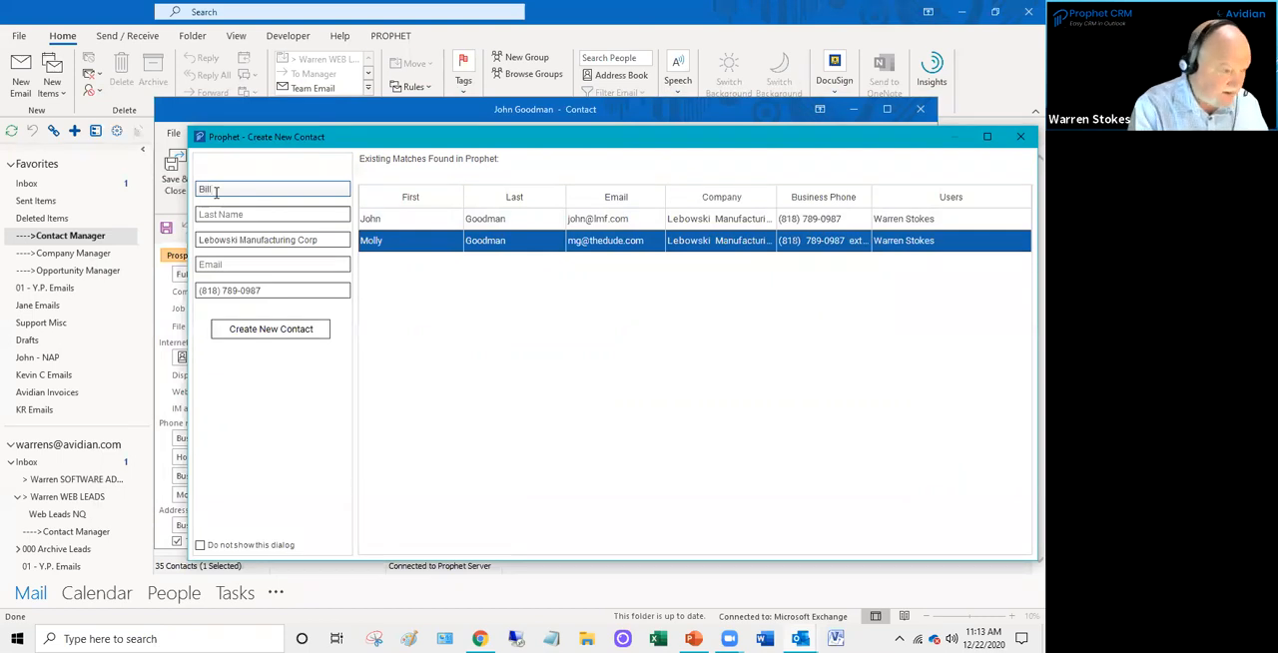
click(222, 218)
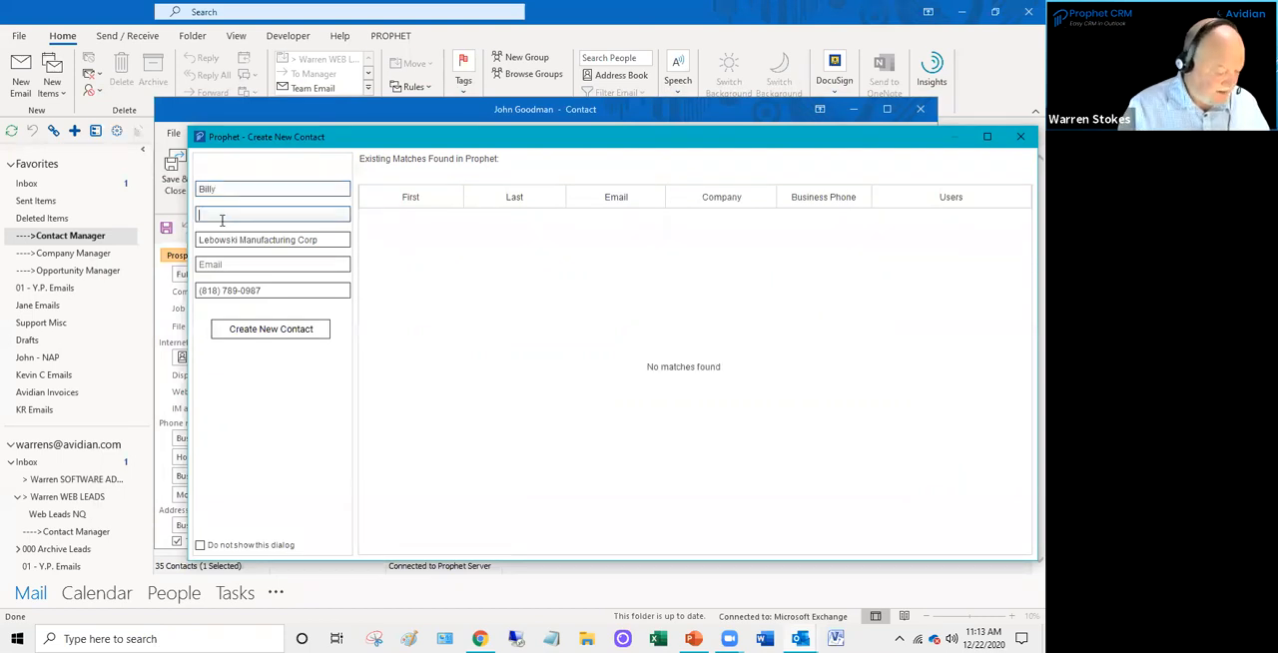
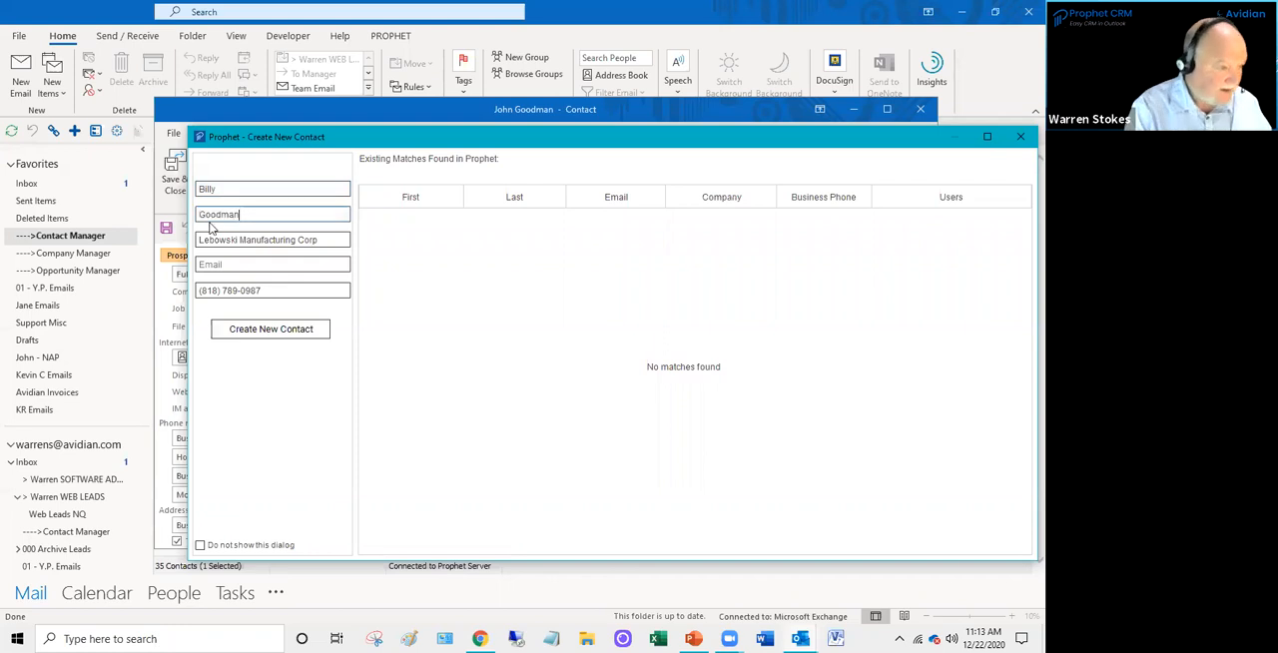
click(214, 265)
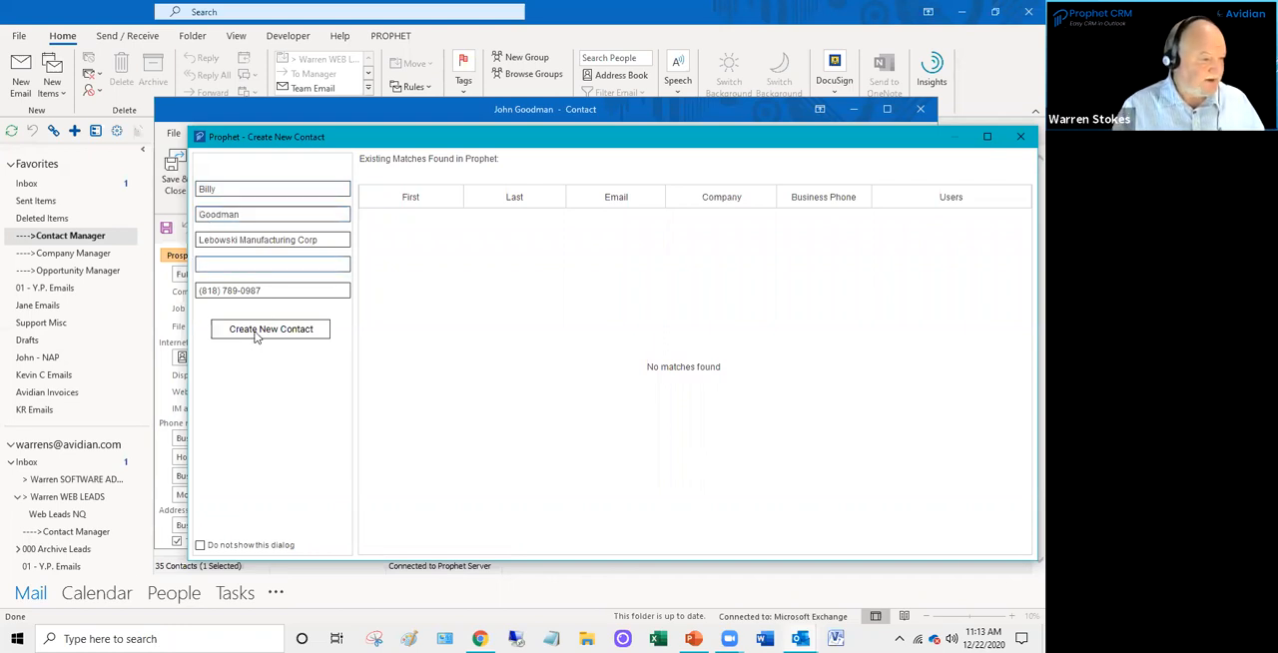
click(273, 292)
text(ext 5)
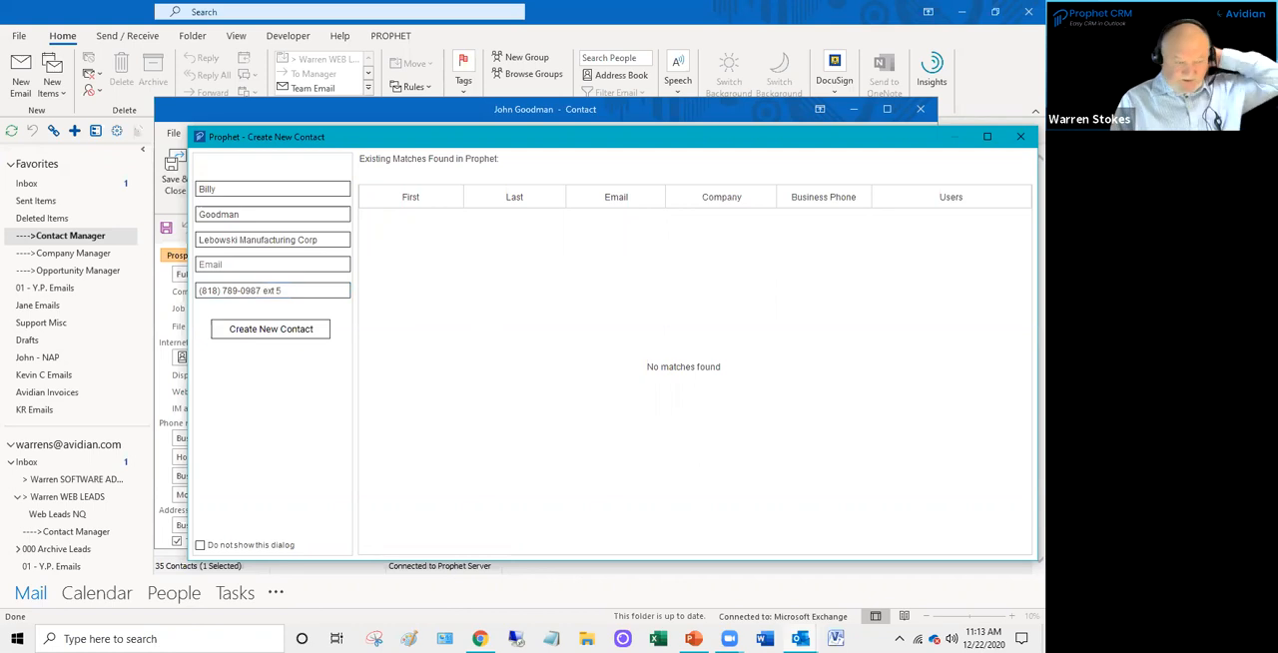
click(271, 330)
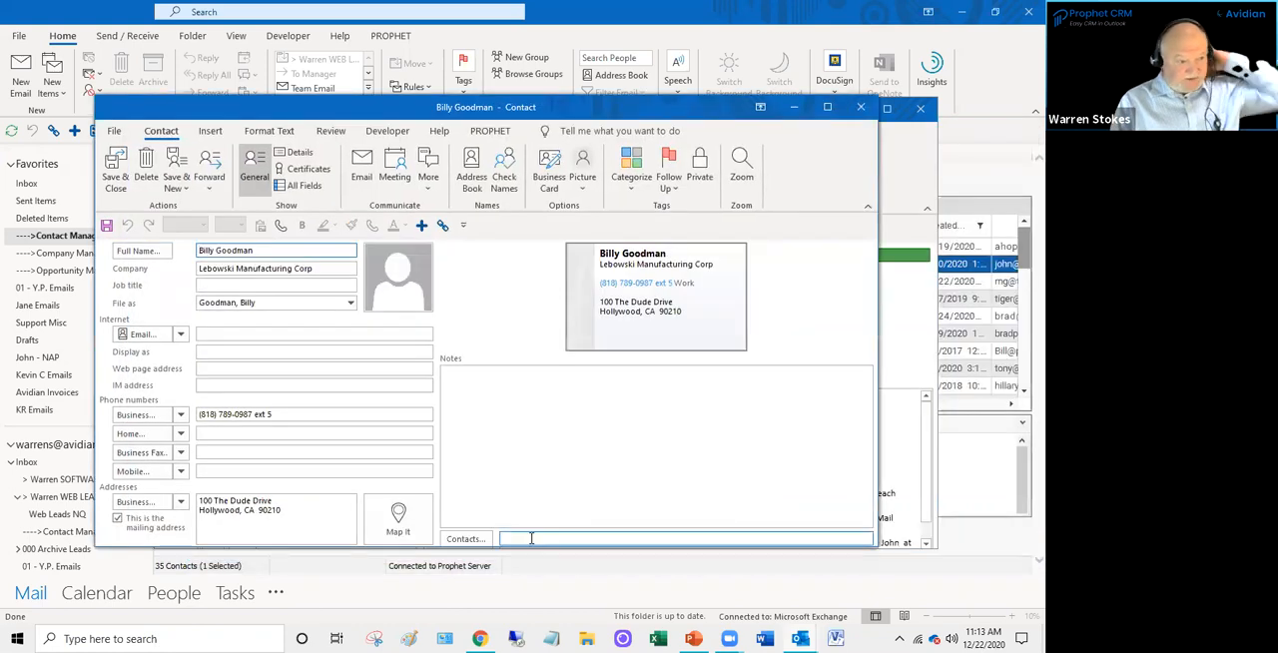
- Assign the Prospect and IT Services categories to the new Lebowski Manufacturing contact
click(502, 420)
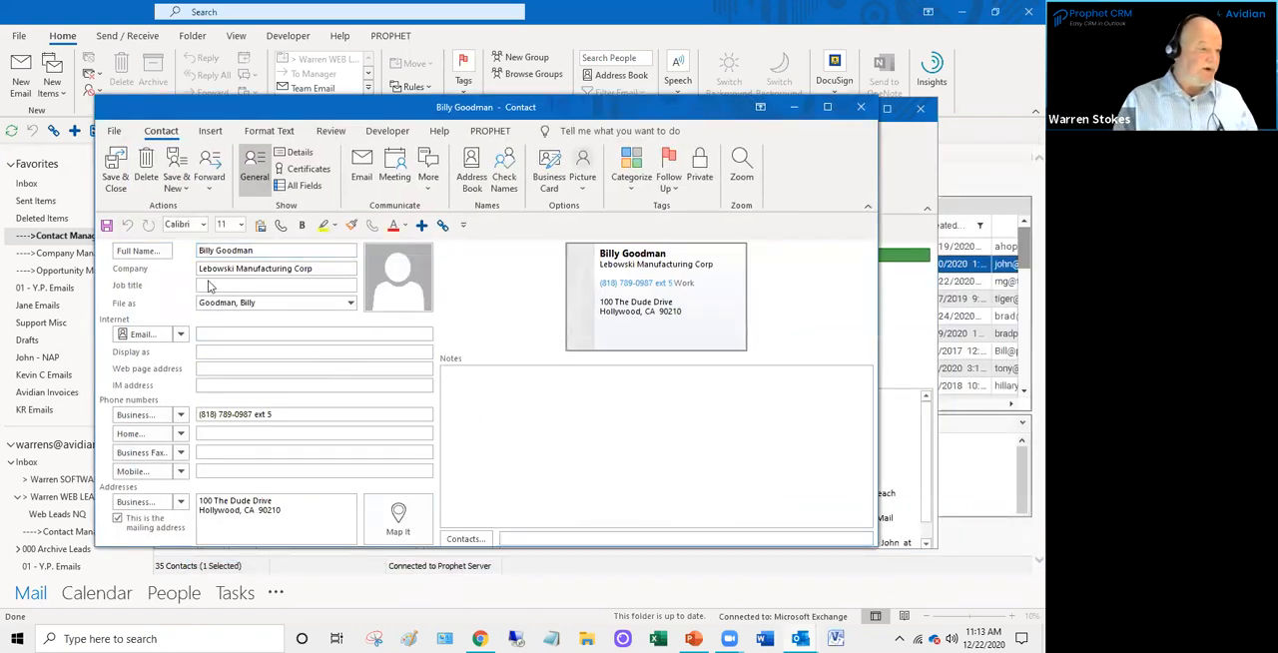
click(640, 188)
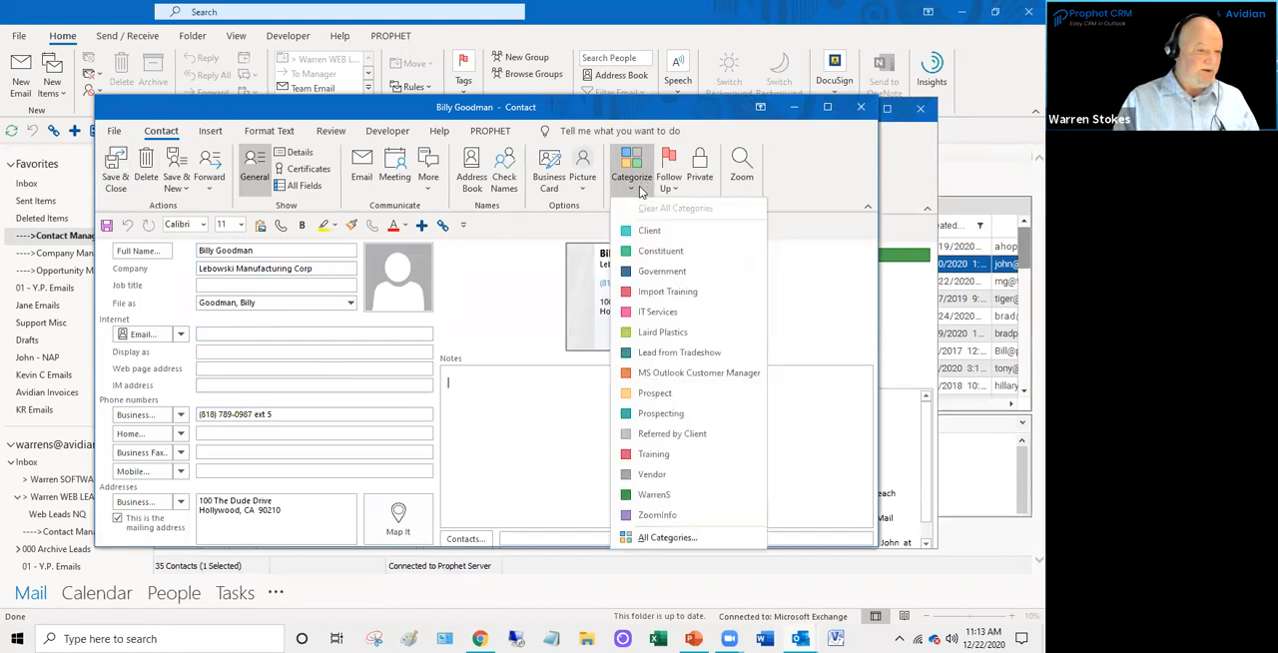
click(663, 395)
click(641, 190)
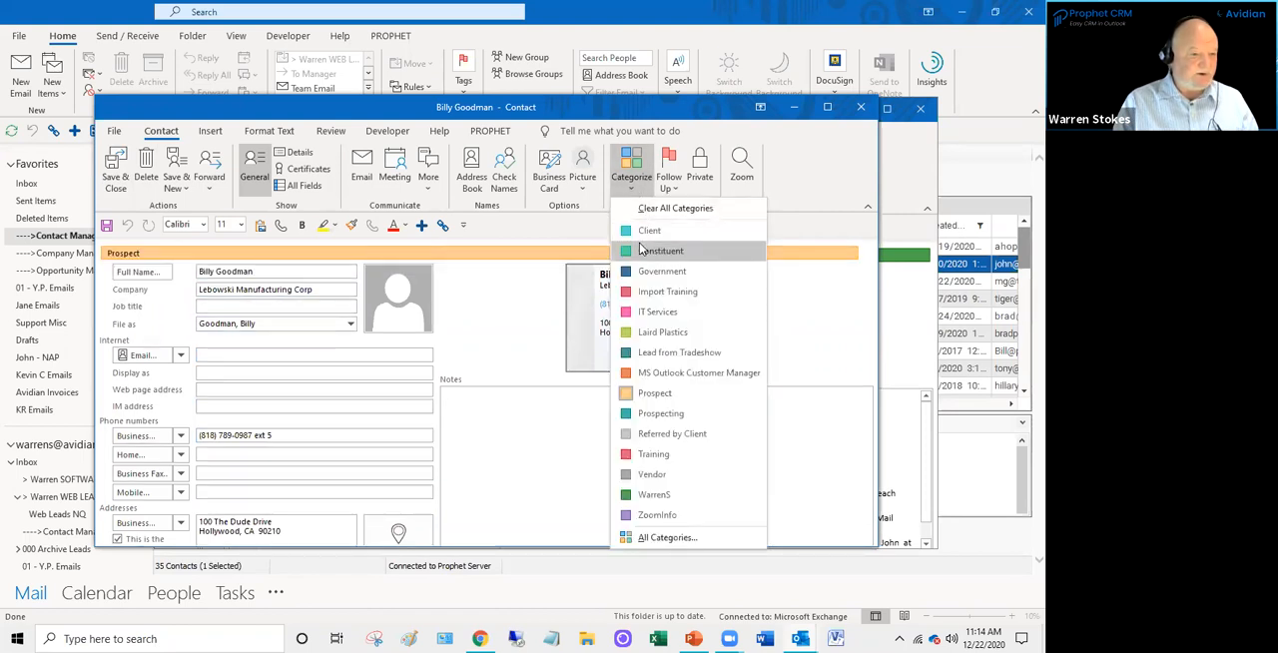
click(655, 314)
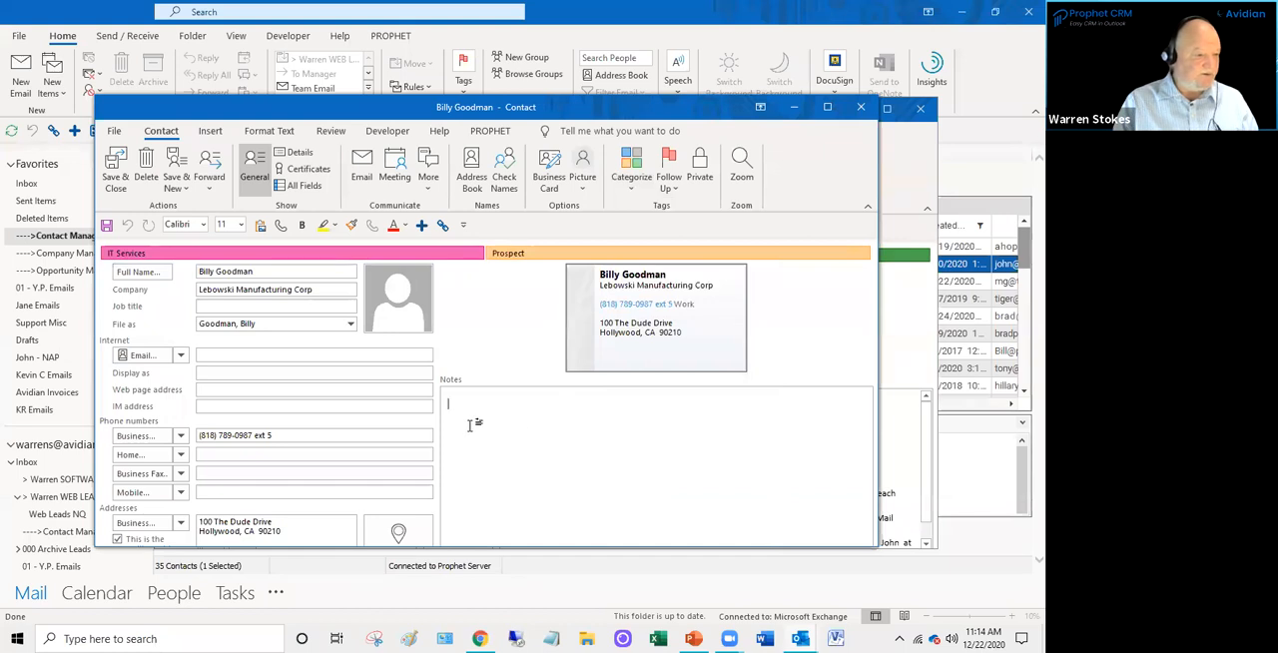
- Set the new contact's job title to Sales Manager, leave the email empty, and save and close the record
click(227, 303)
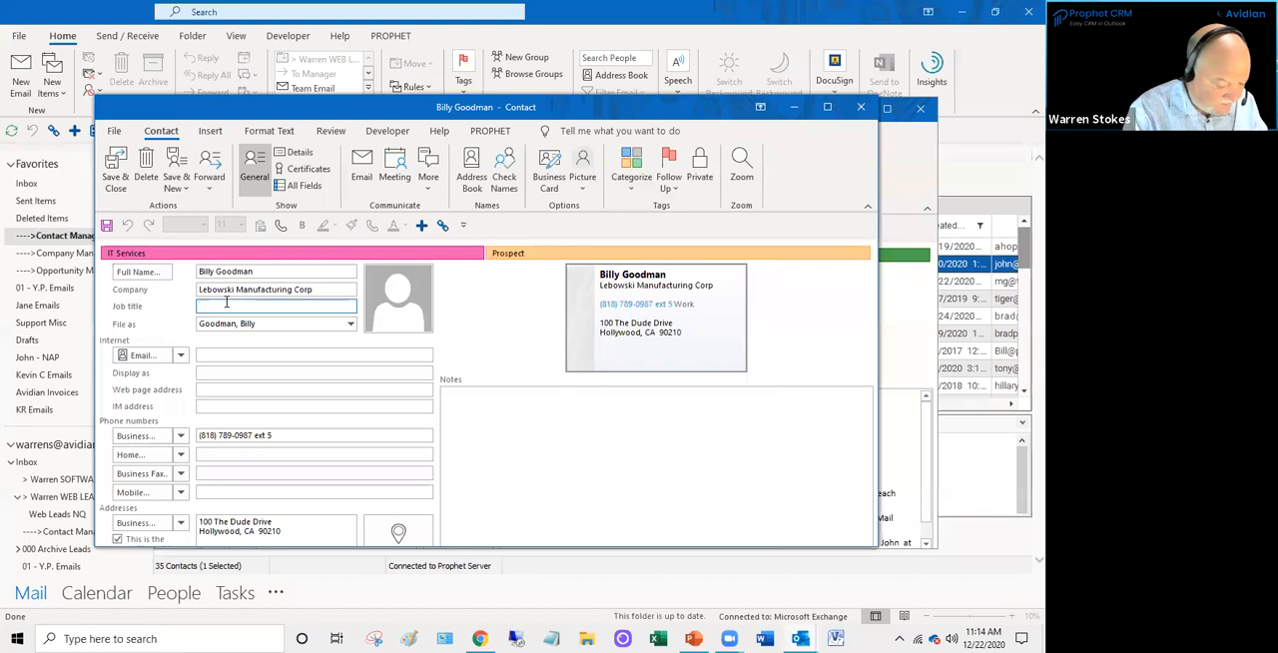
text(Sales Manag)
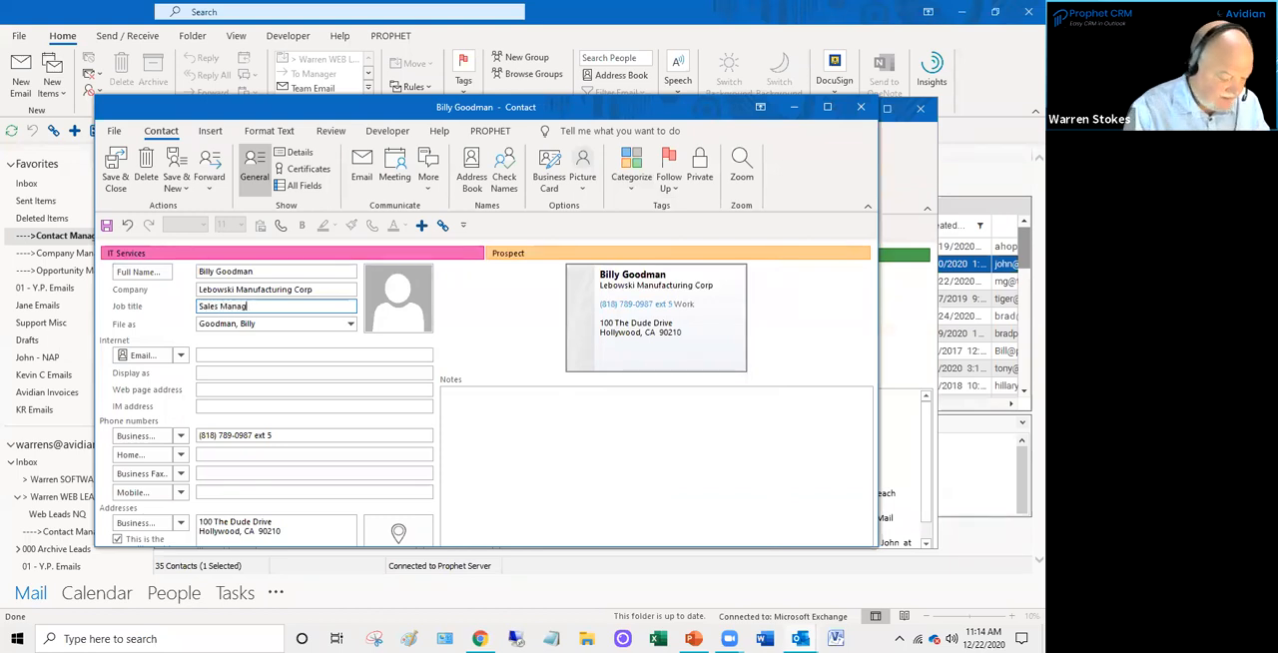
text(er)
click(242, 357)
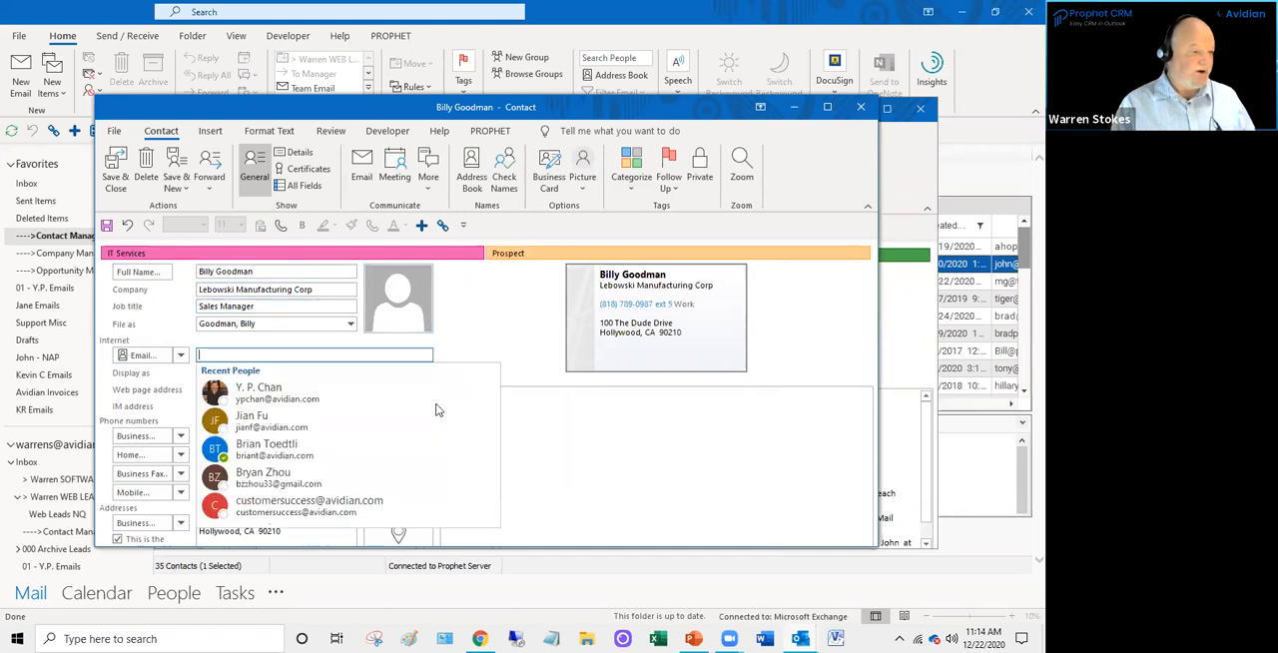
click(564, 431)
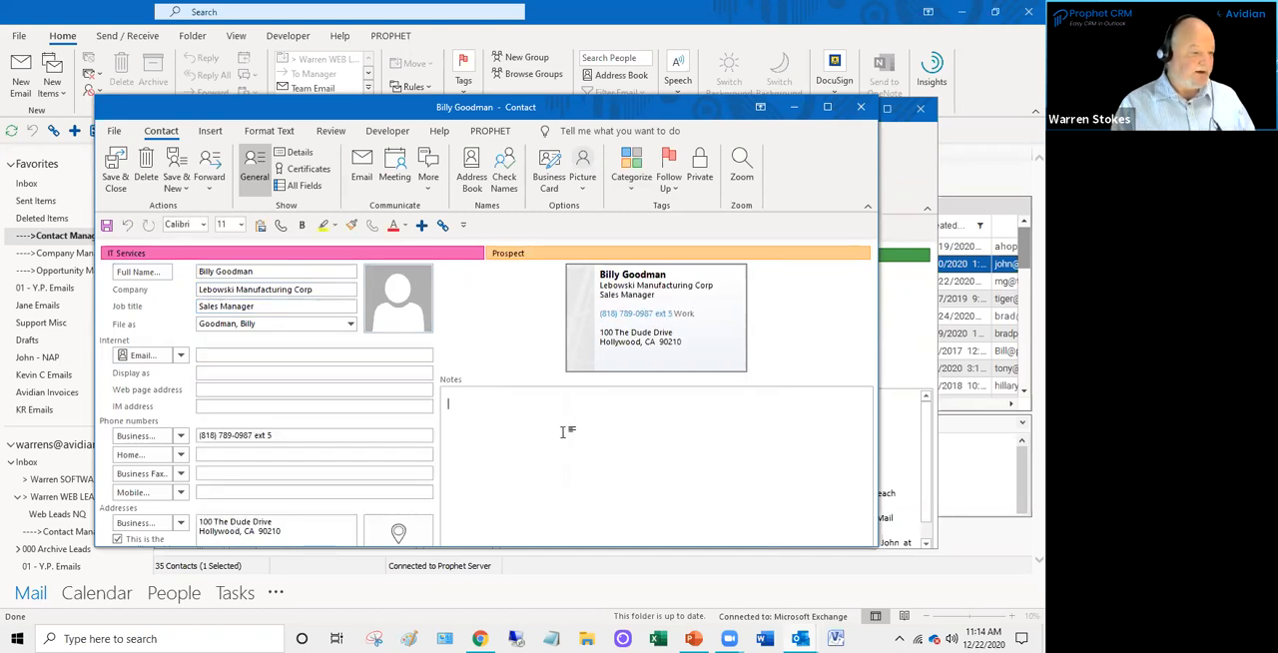
click(110, 170)
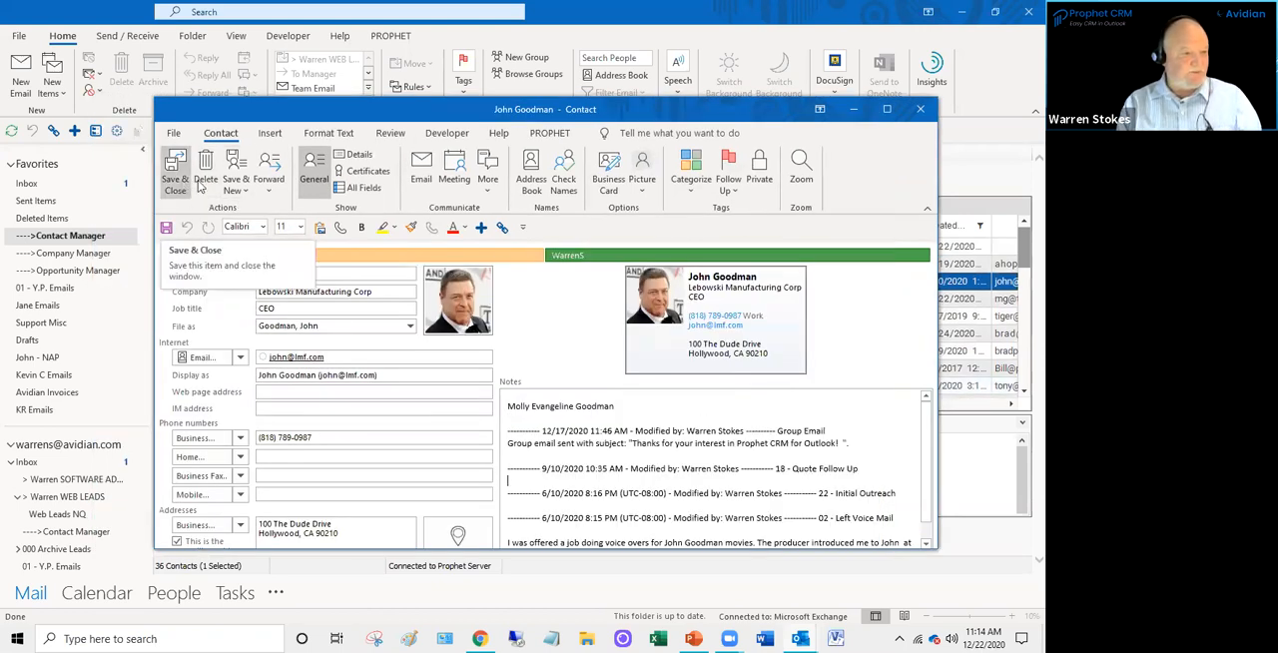
- Open the company record linked to the Lebowski Manufacturing Corp CEO's contact
click(547, 133)
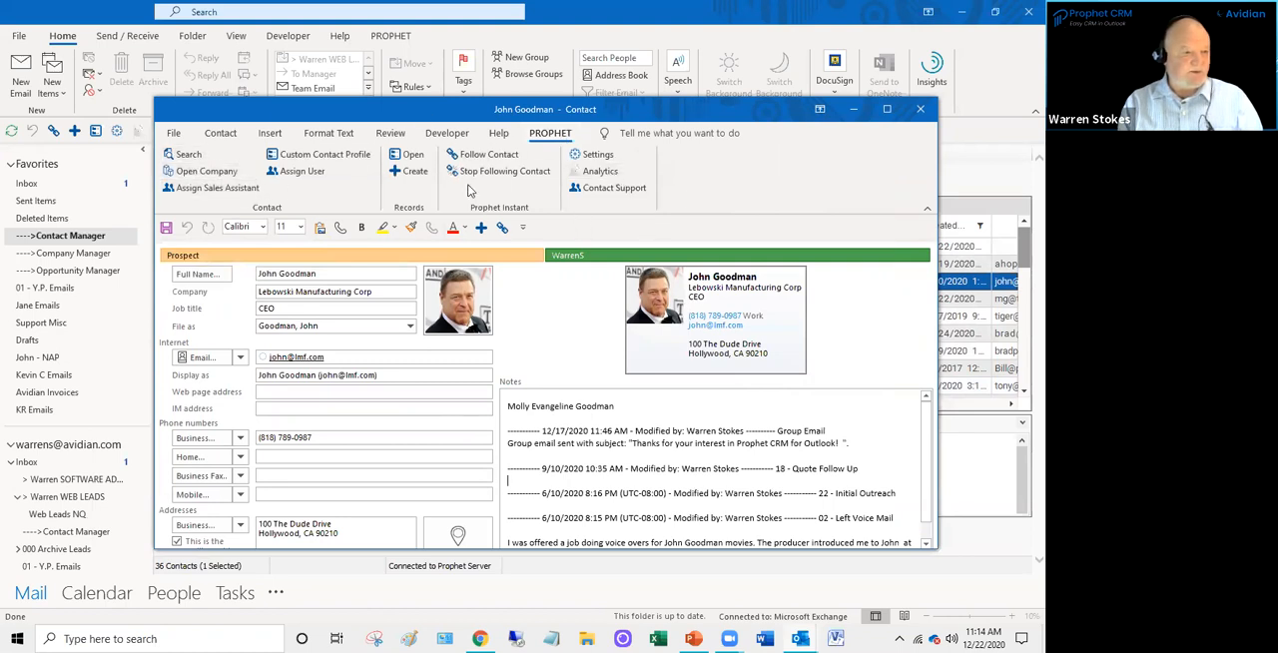
click(220, 133)
click(550, 132)
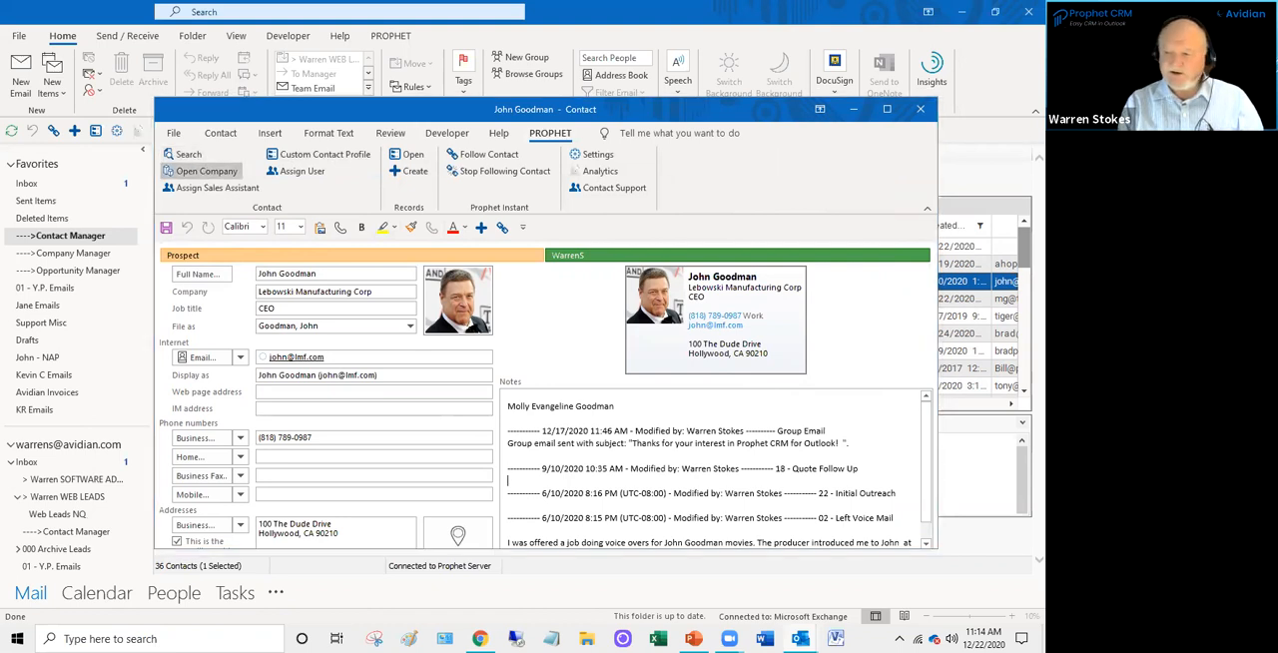
click(207, 170)
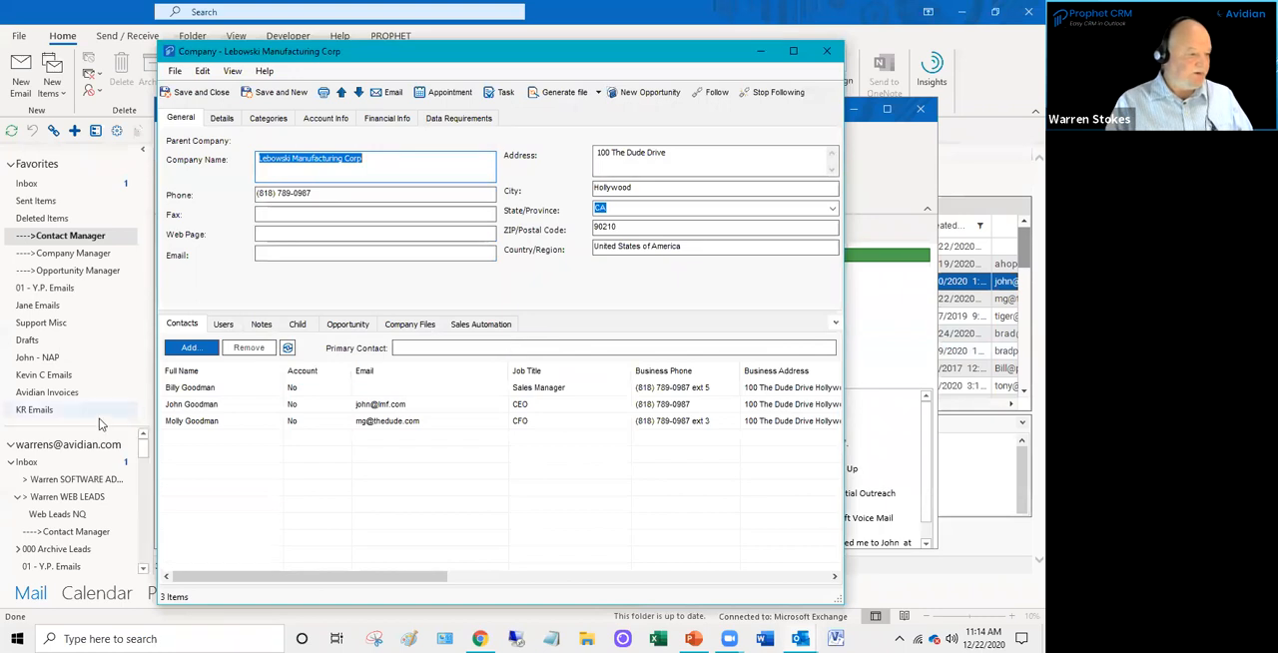
- Open the CFO's record from the company's contact list and make its window taller to show the full address section
click(196, 392)
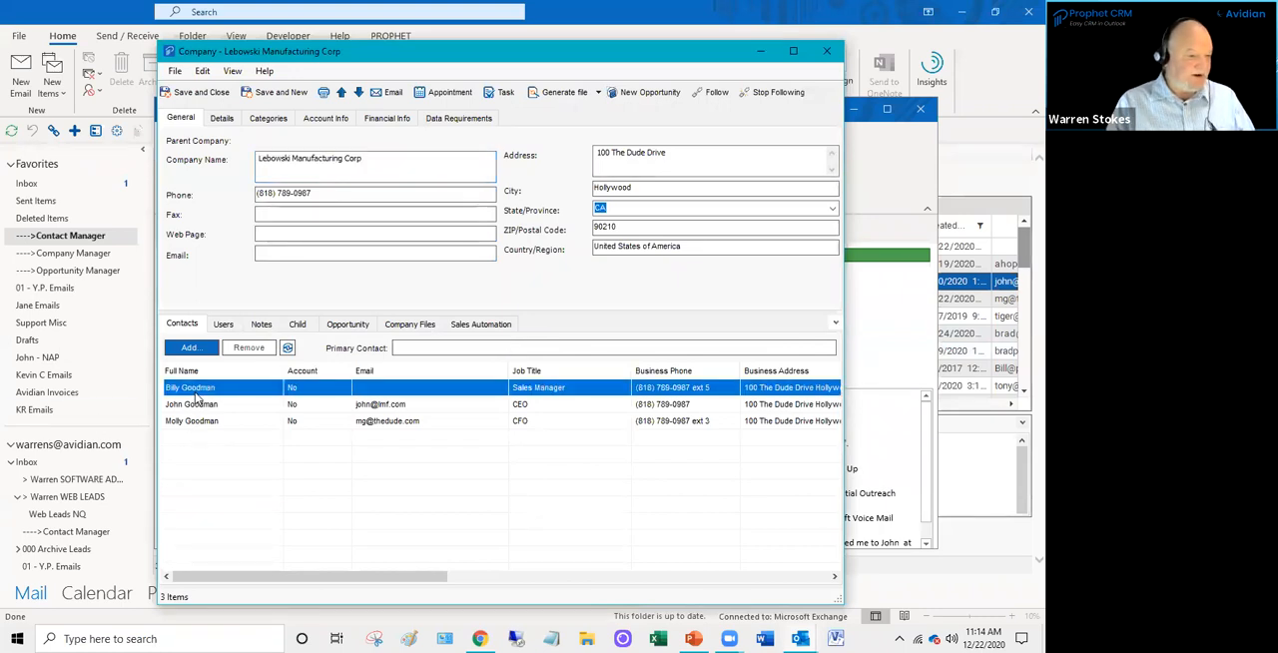
click(198, 405)
click(205, 422)
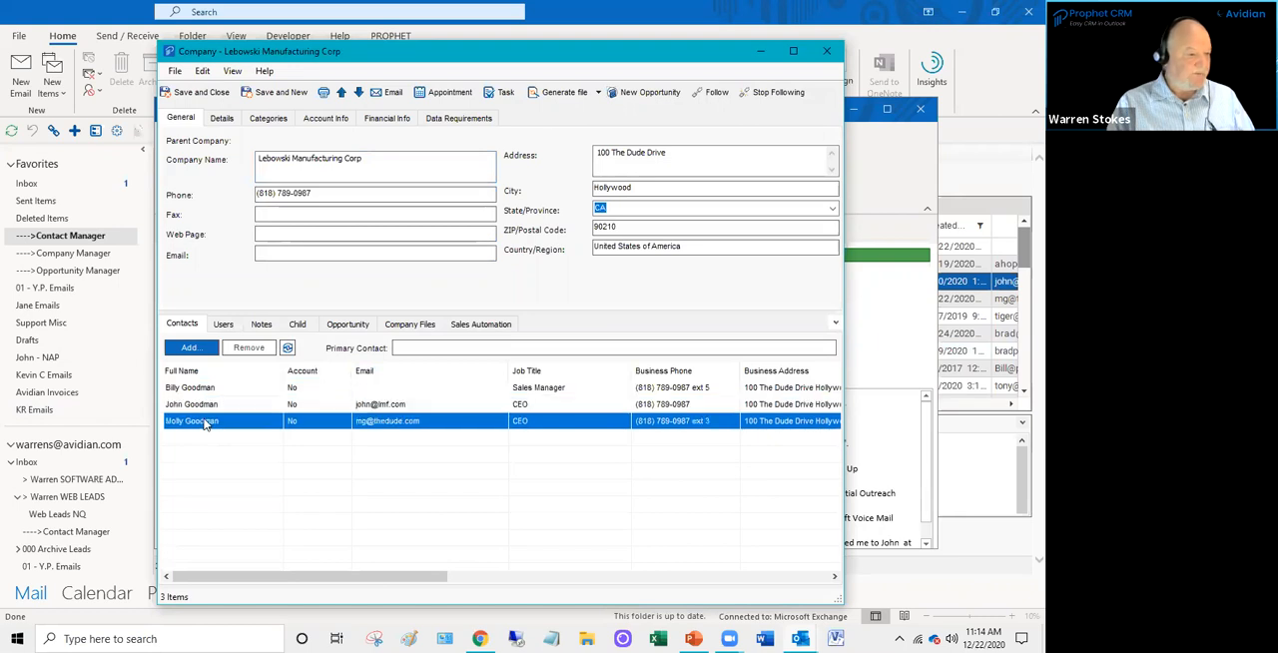
double_click(205, 422)
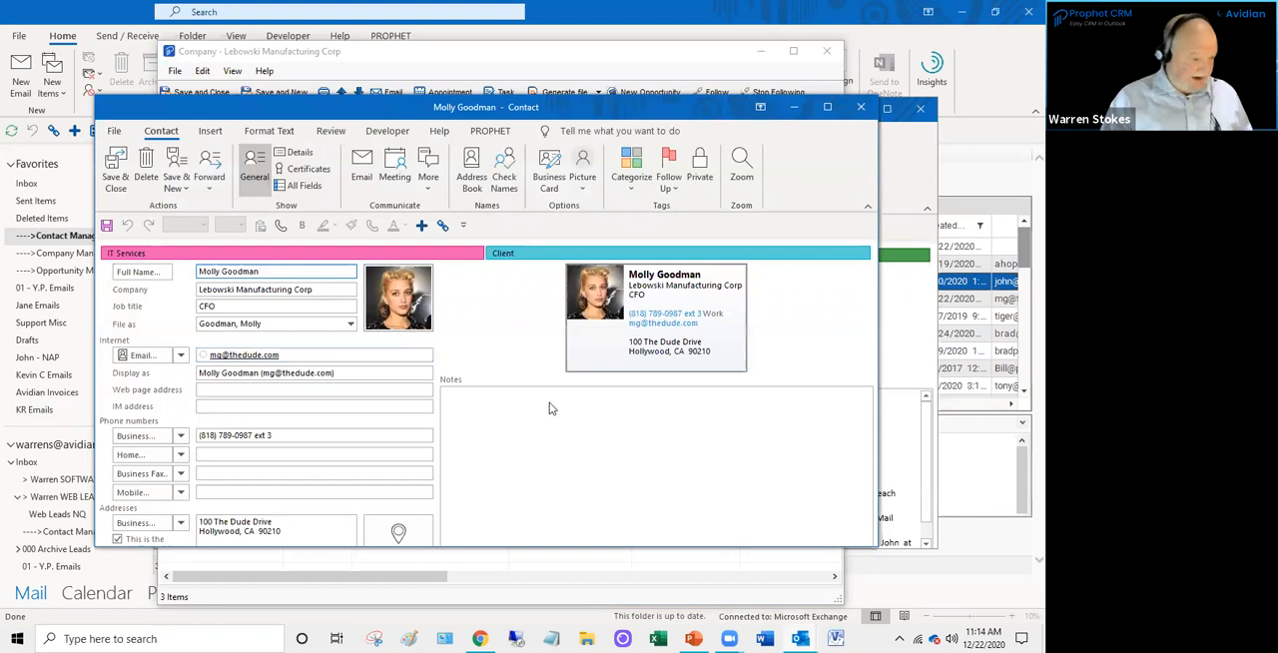
click(583, 437)
drag(524, 552, 524, 604)
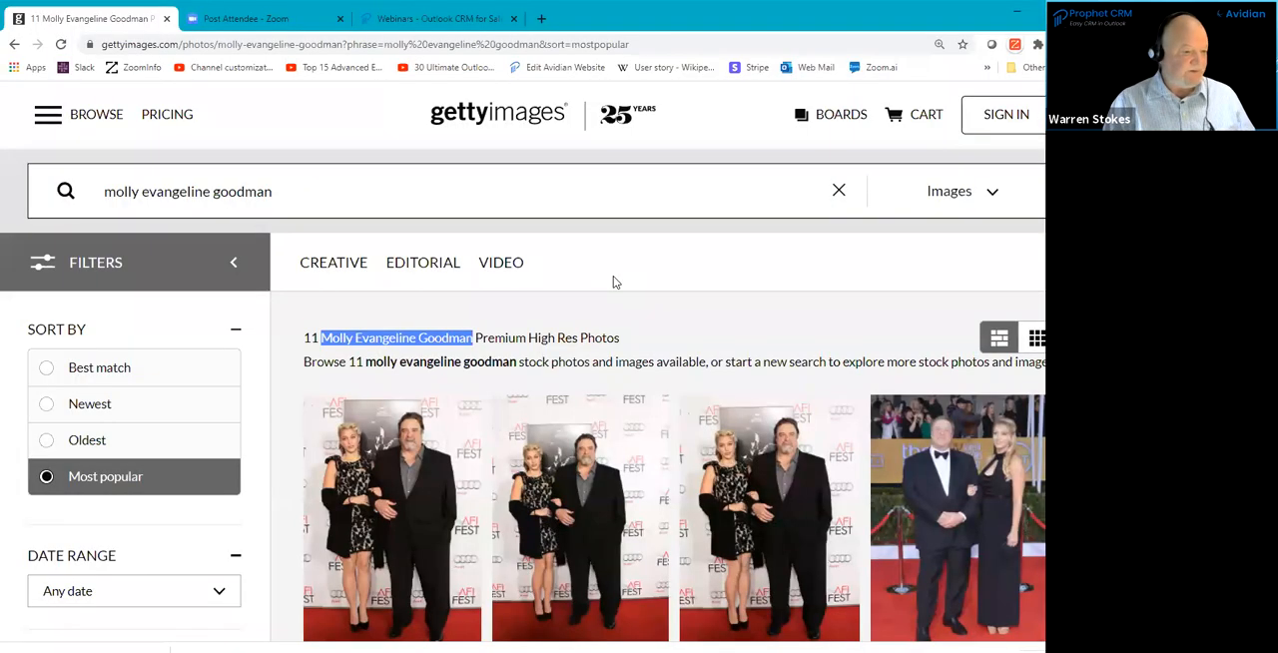
- Switch to Chrome, view the Getty Images photo results at a larger zoom in a maximized window, and minimize the browser
key(ctrl+minus)
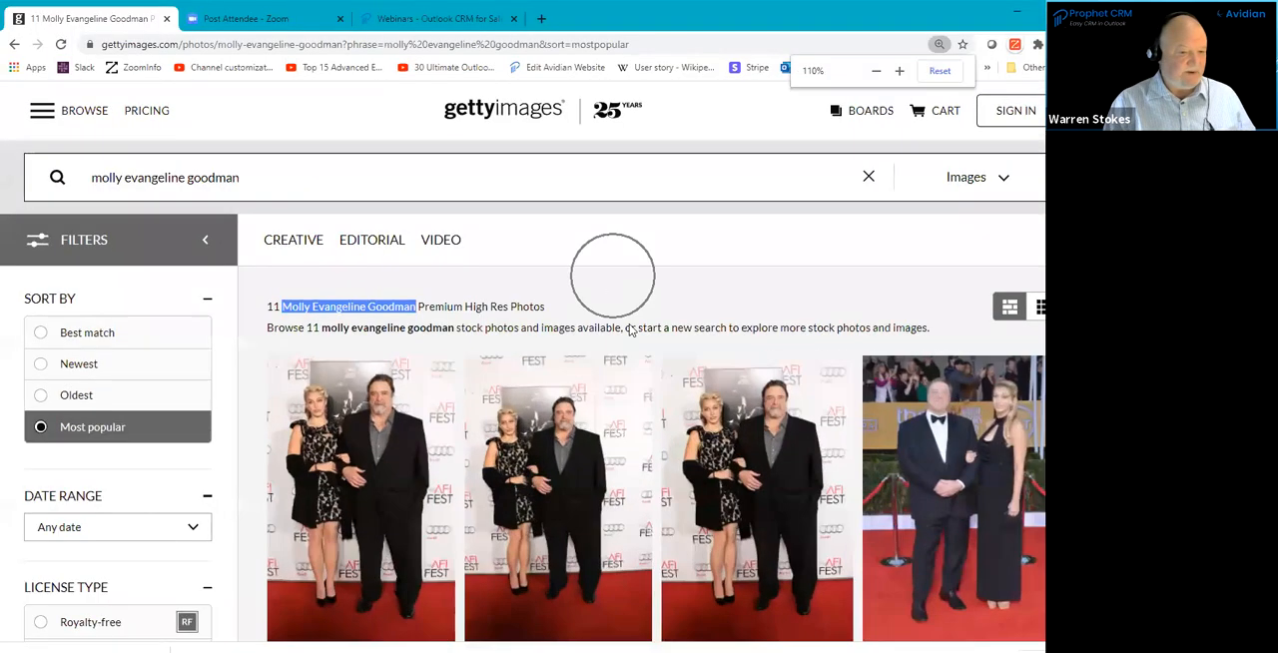
double_click(657, 20)
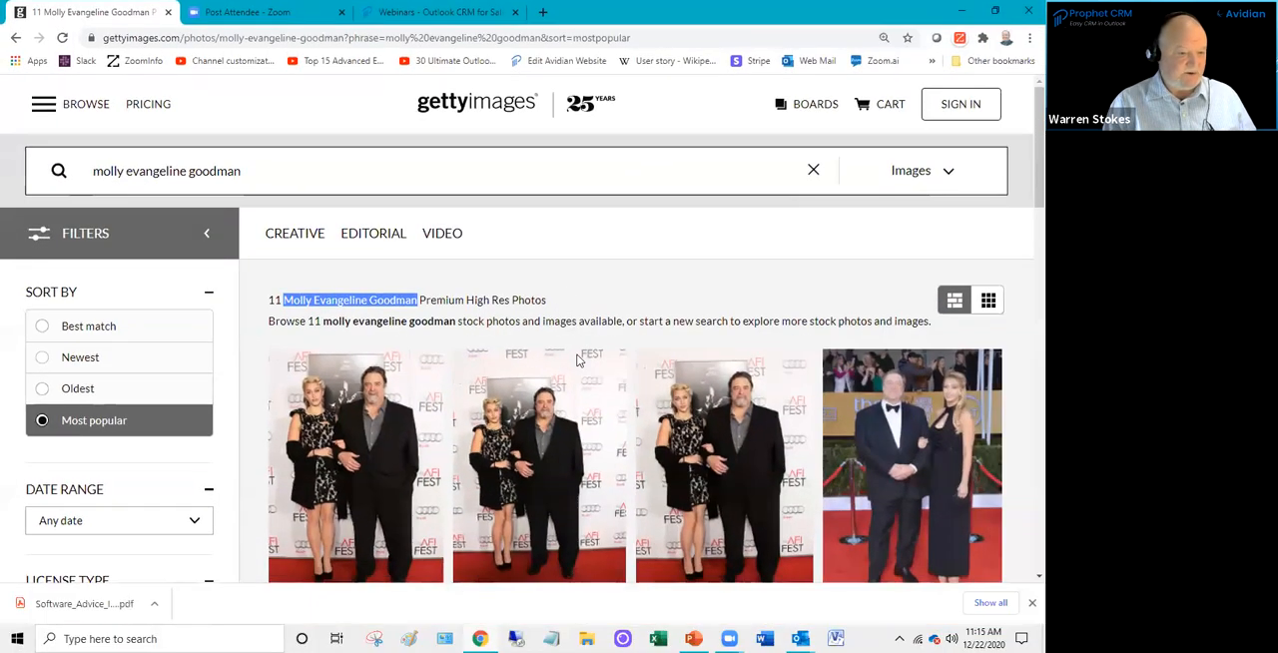
key(ctrl+plus)
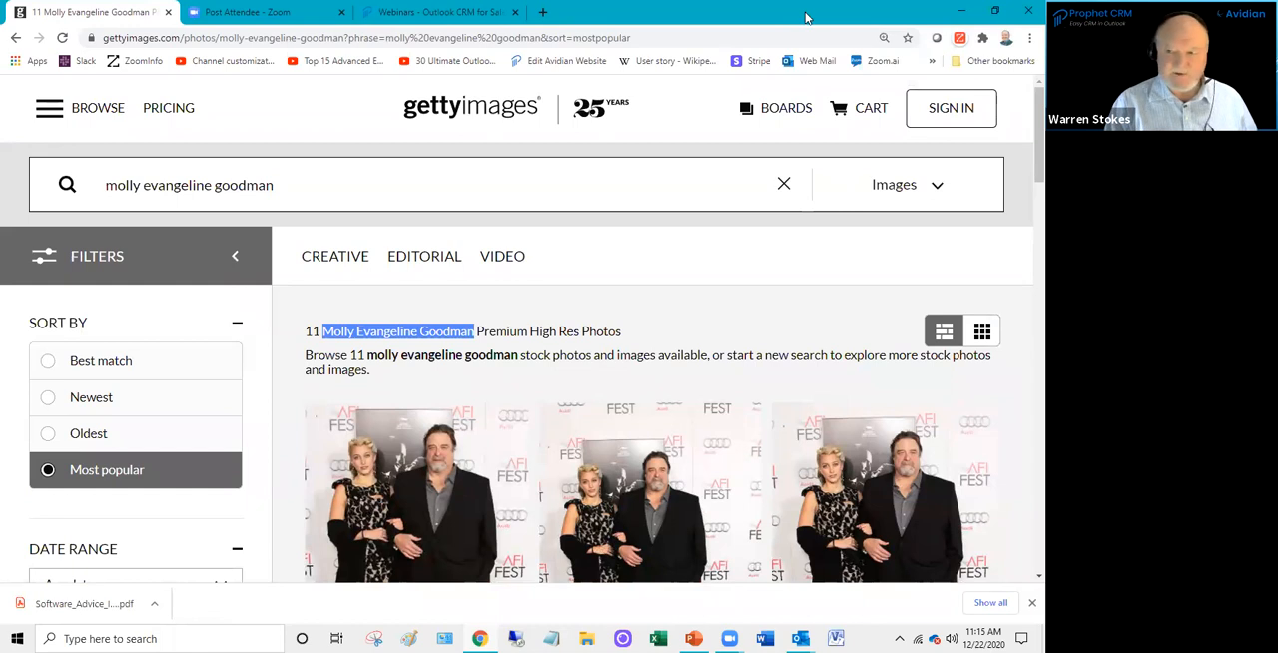
click(961, 11)
- Set the CFO contact's picture to the photo file bearing the contact's name in the Contact Photos 2 folder
click(536, 528)
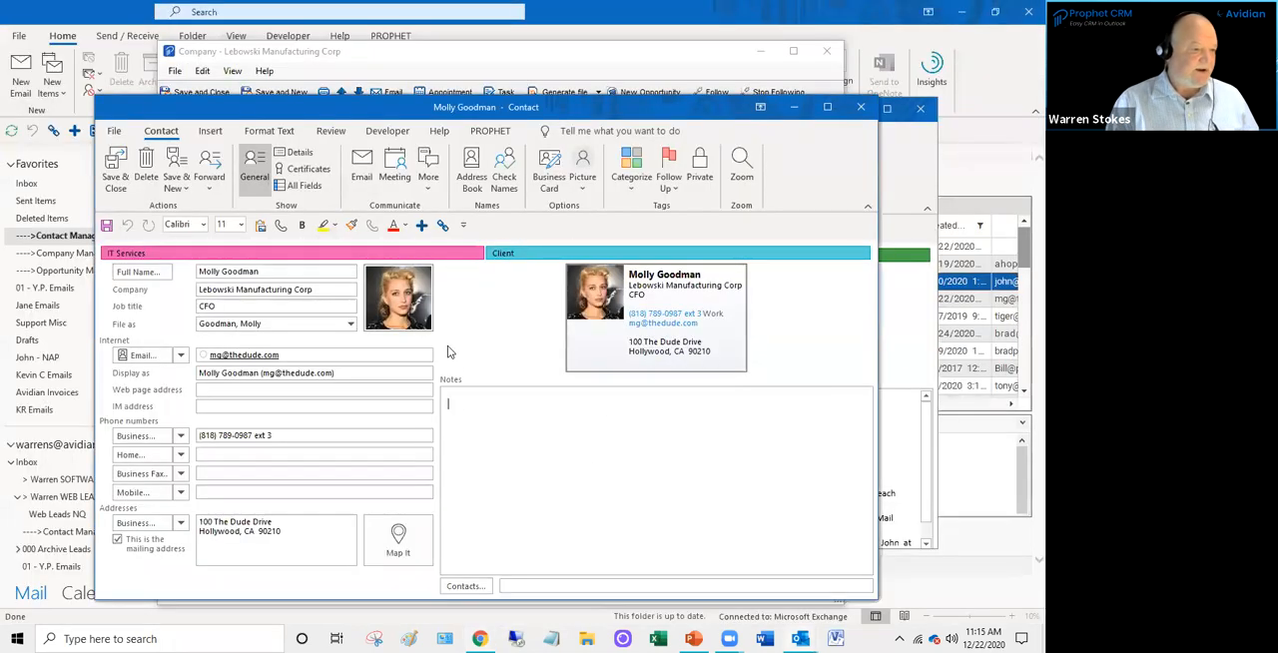
click(399, 298)
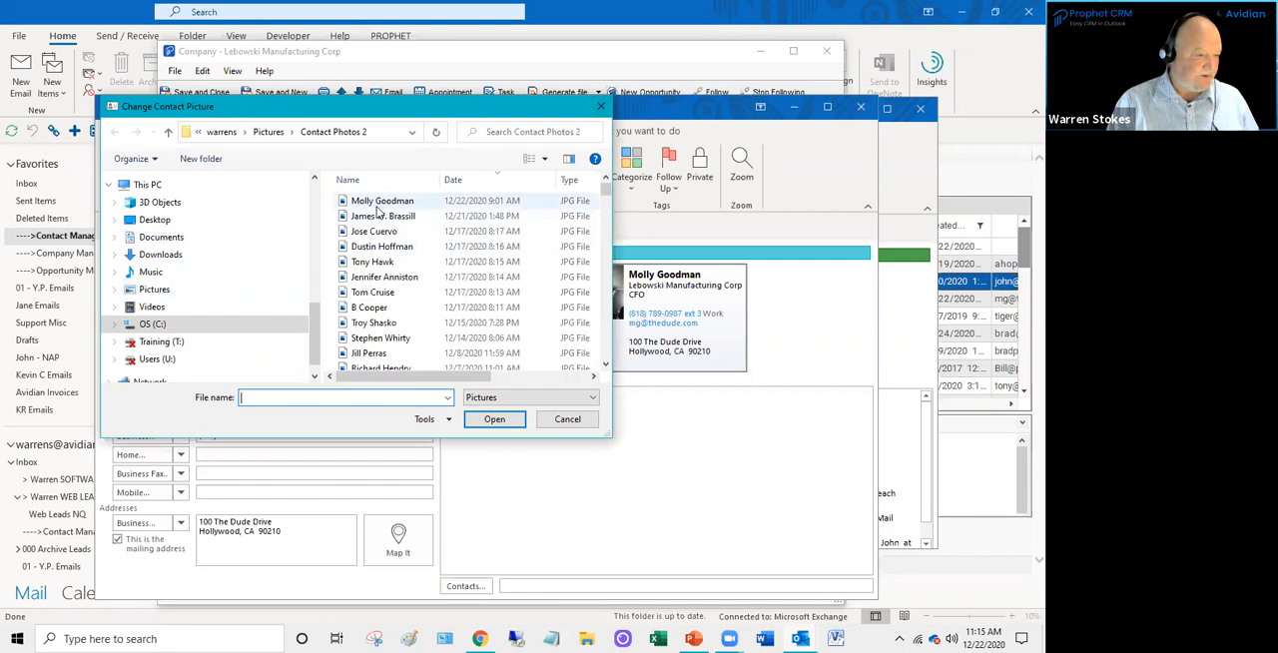
double_click(379, 203)
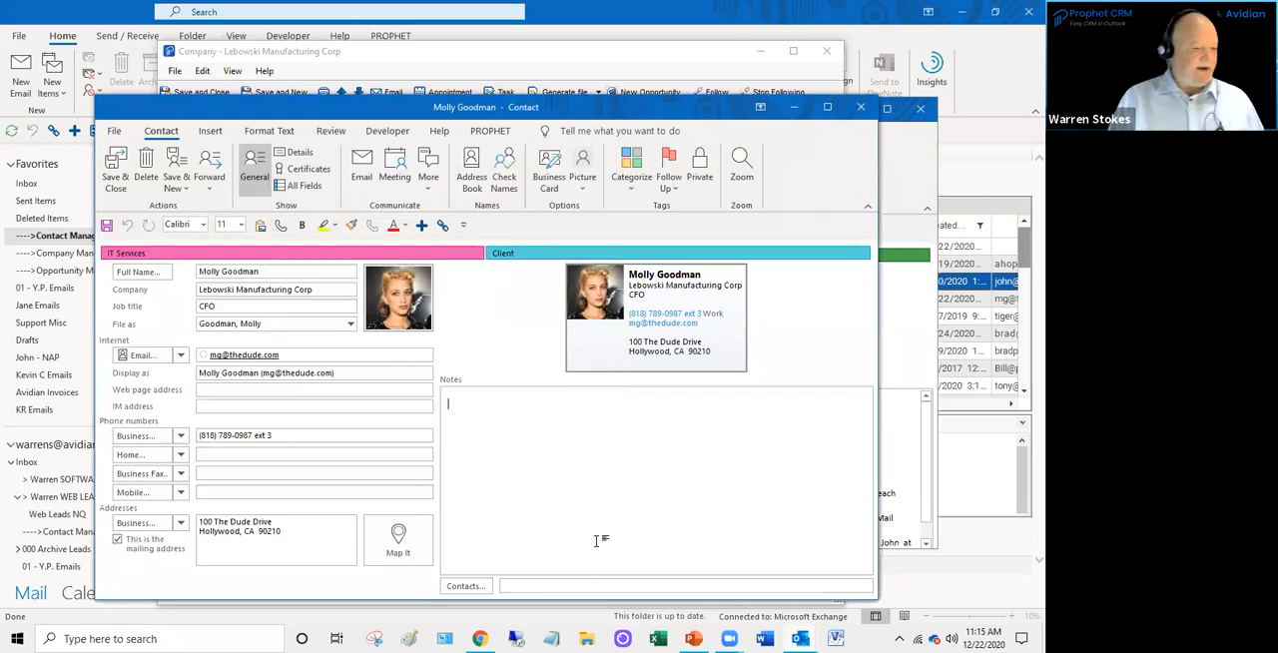
click(447, 418)
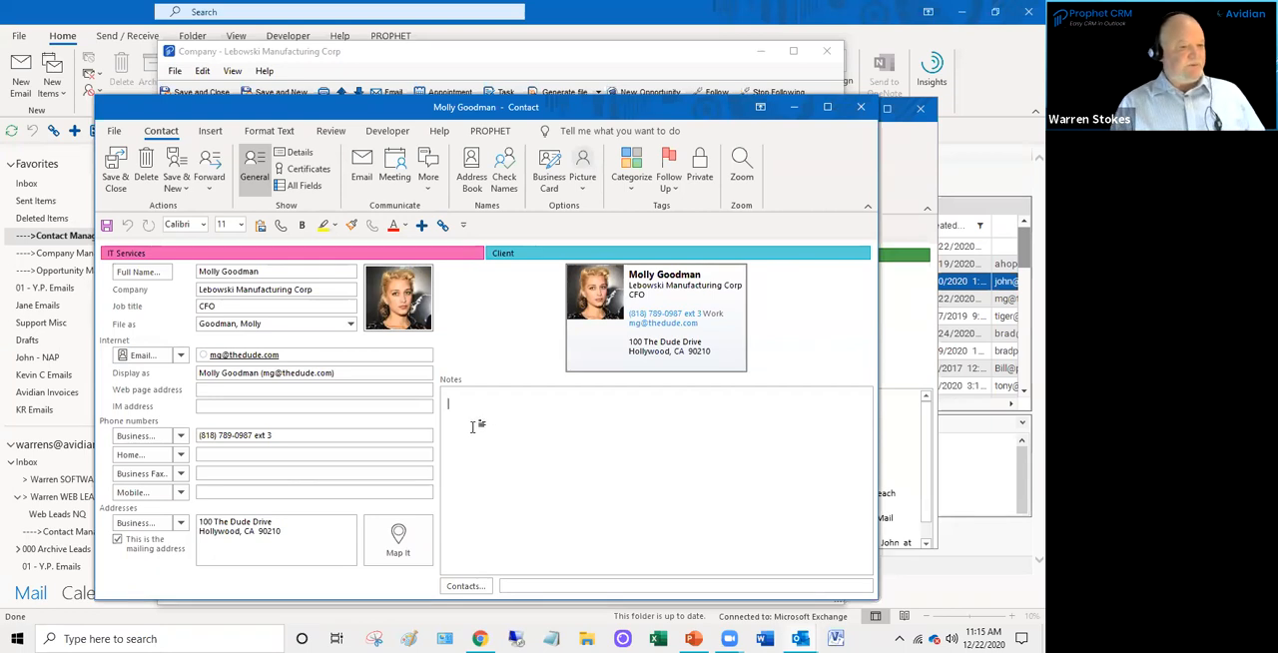
- Close the CFO's contact and the Lebowski Manufacturing Corp company record, and minimize the CEO's contact window
click(861, 110)
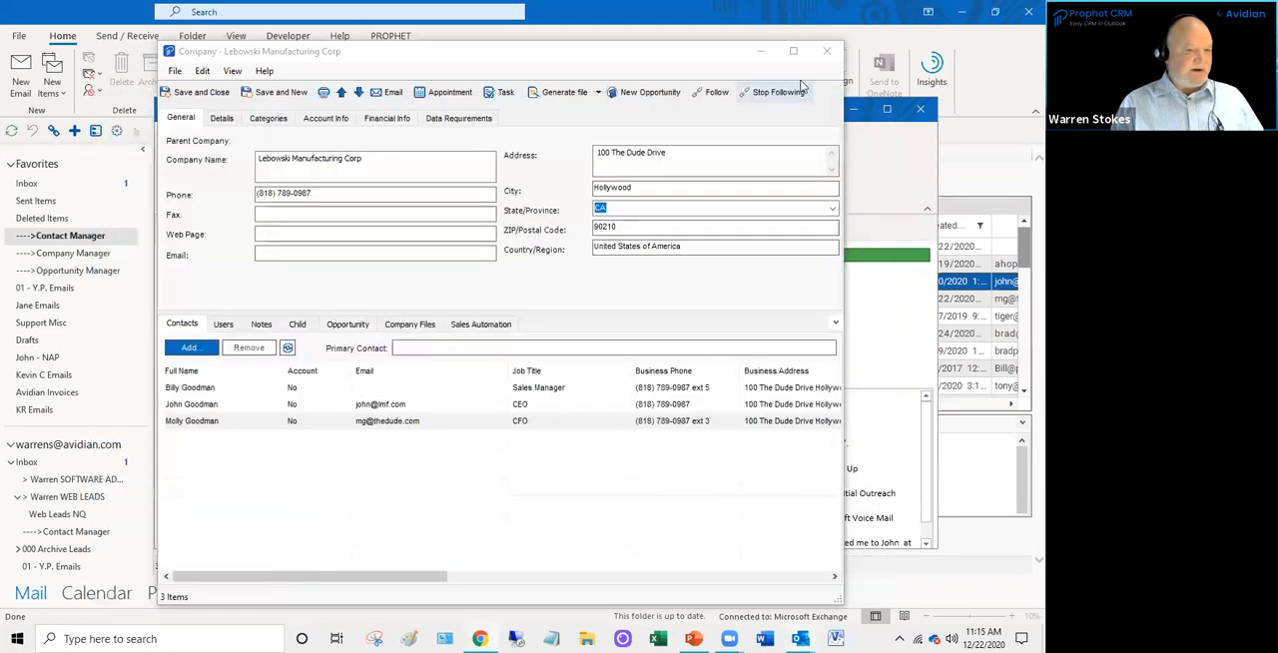
click(826, 51)
click(855, 111)
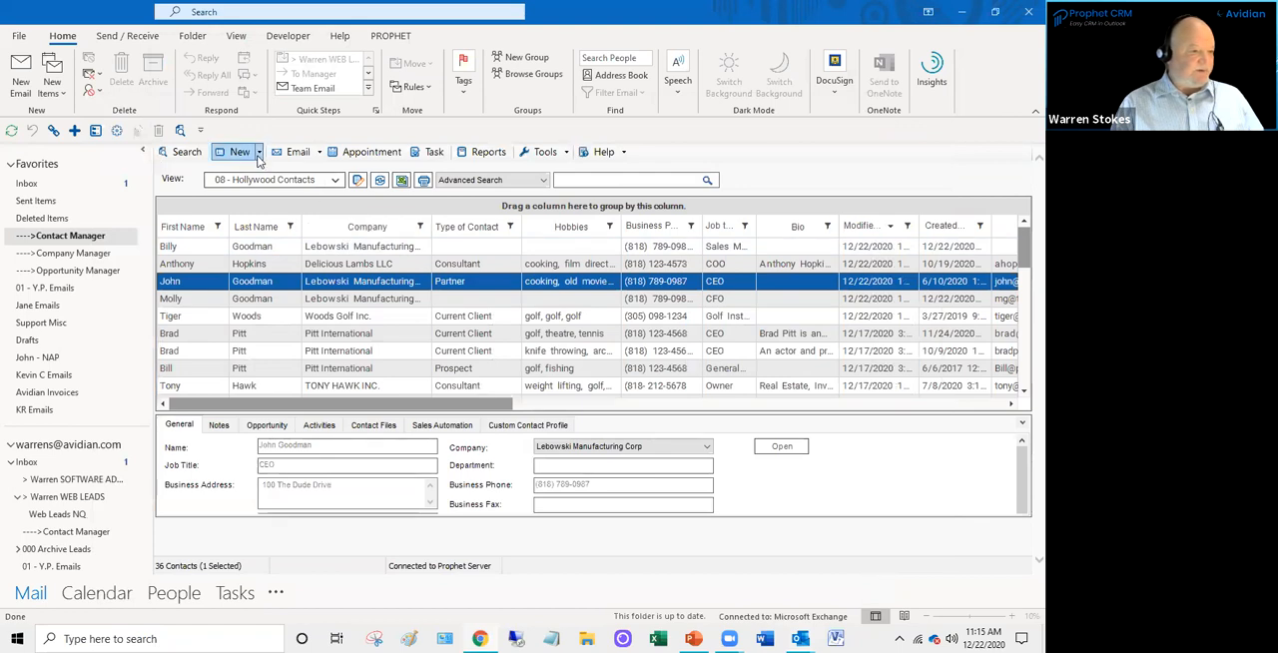
- Start a new contact and look for existing matches by entering the CEO's first and last name
click(259, 155)
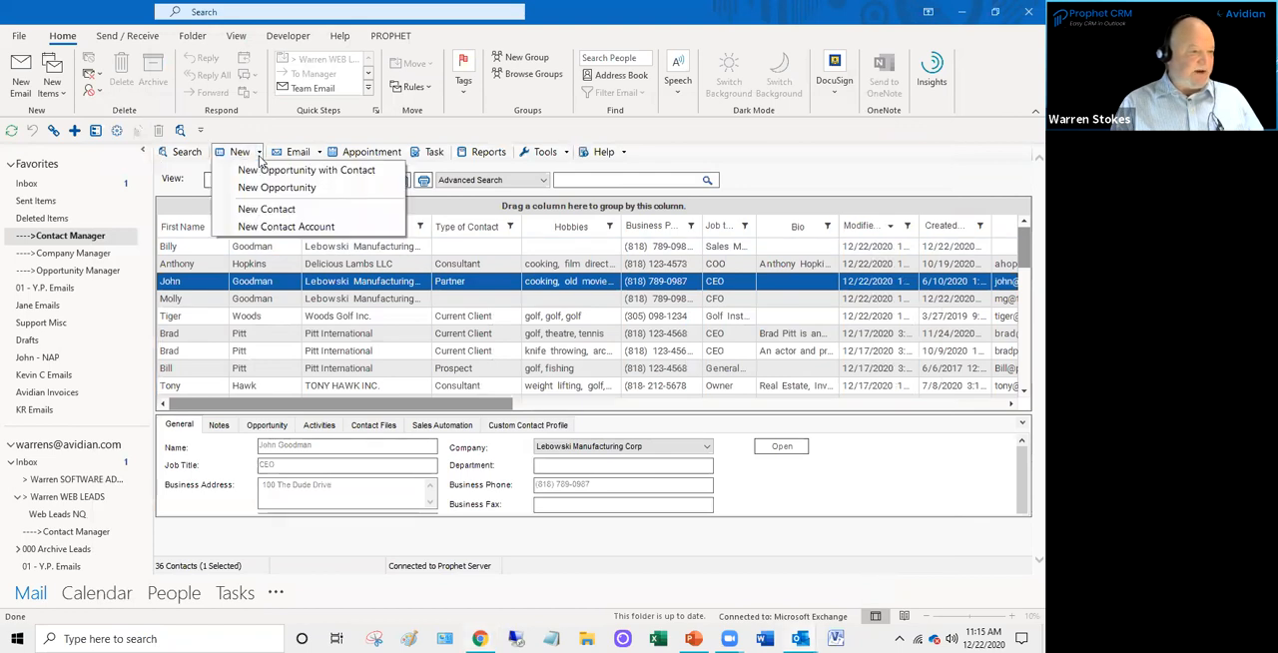
click(265, 209)
click(173, 161)
text(John)
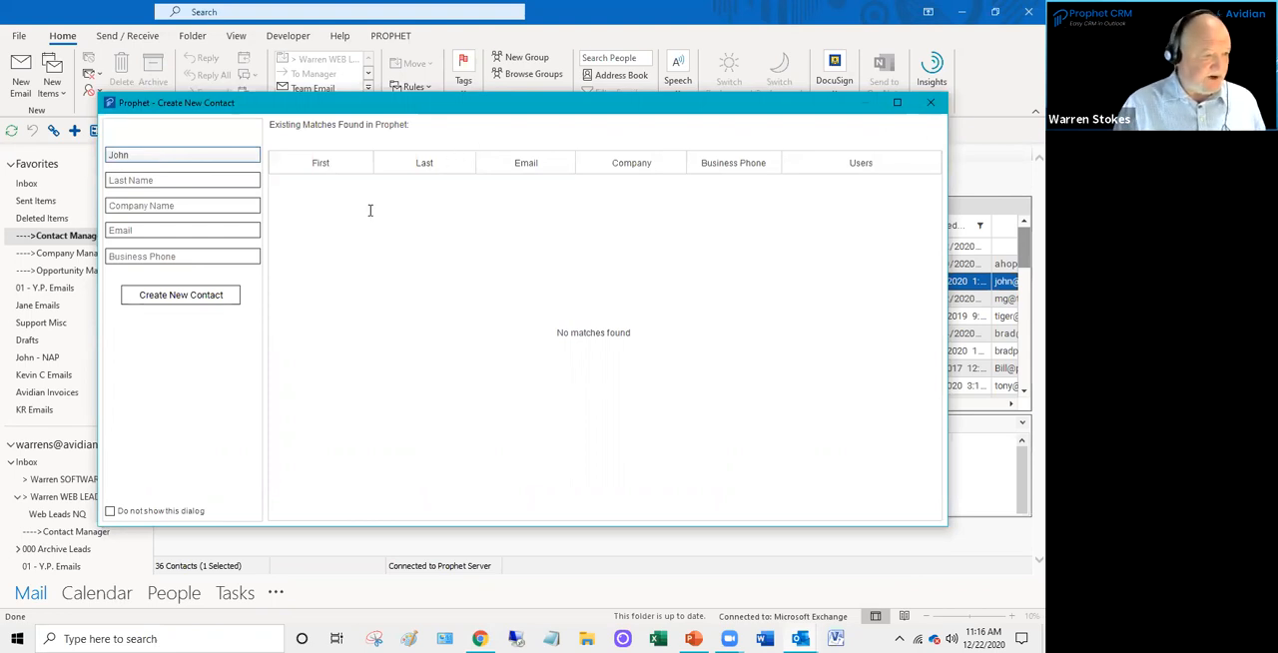
scroll(411, 379, up, 2)
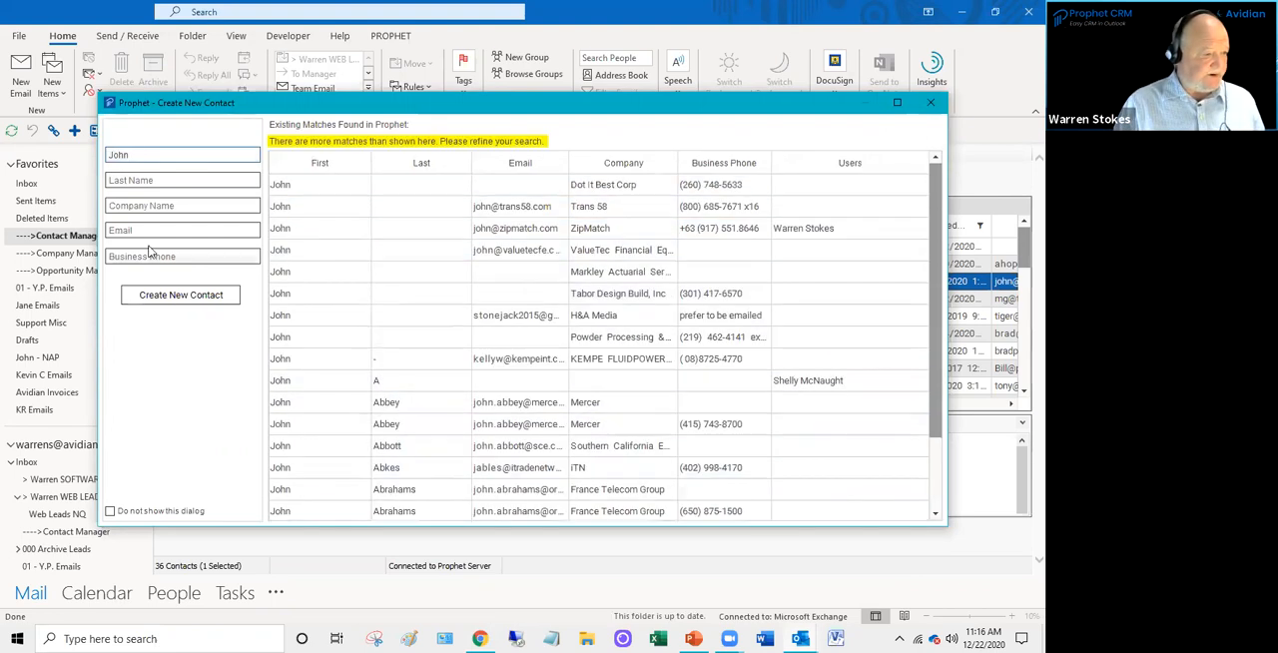
click(140, 181)
text(G)
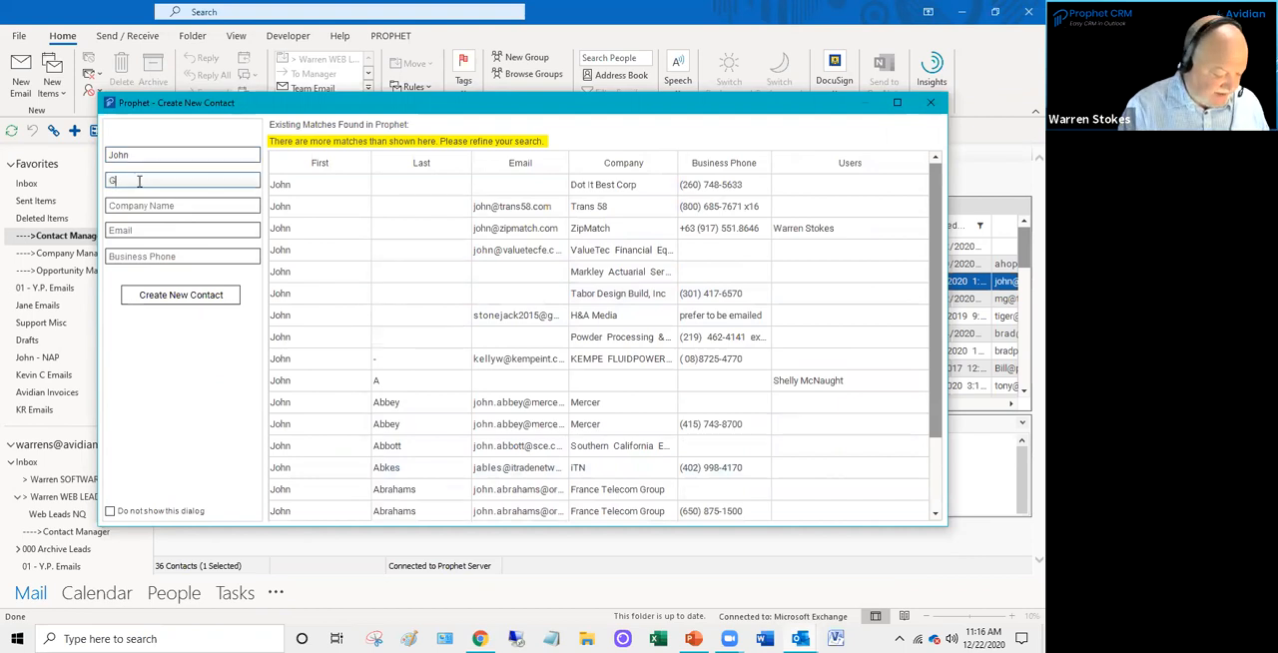
text(oodman)
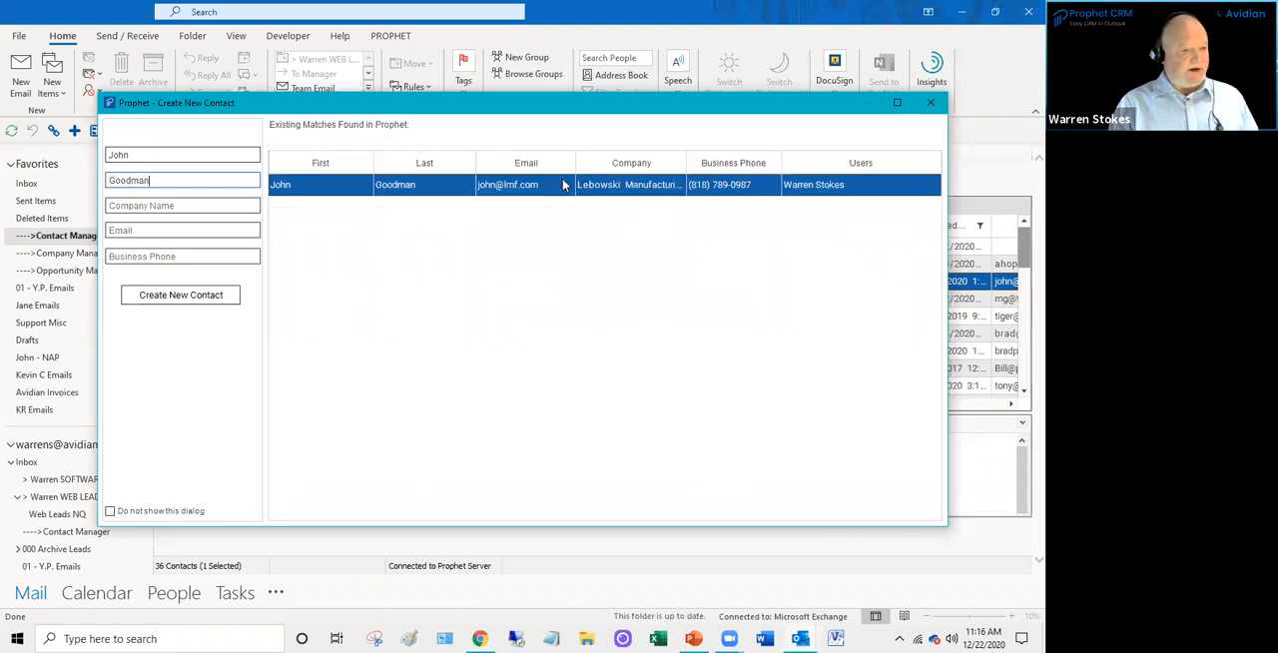
- Clear the names, look for existing matches by company Lebowski with the Company column fitted to its content, and close the dialog without creating a contact
double_click(184, 181)
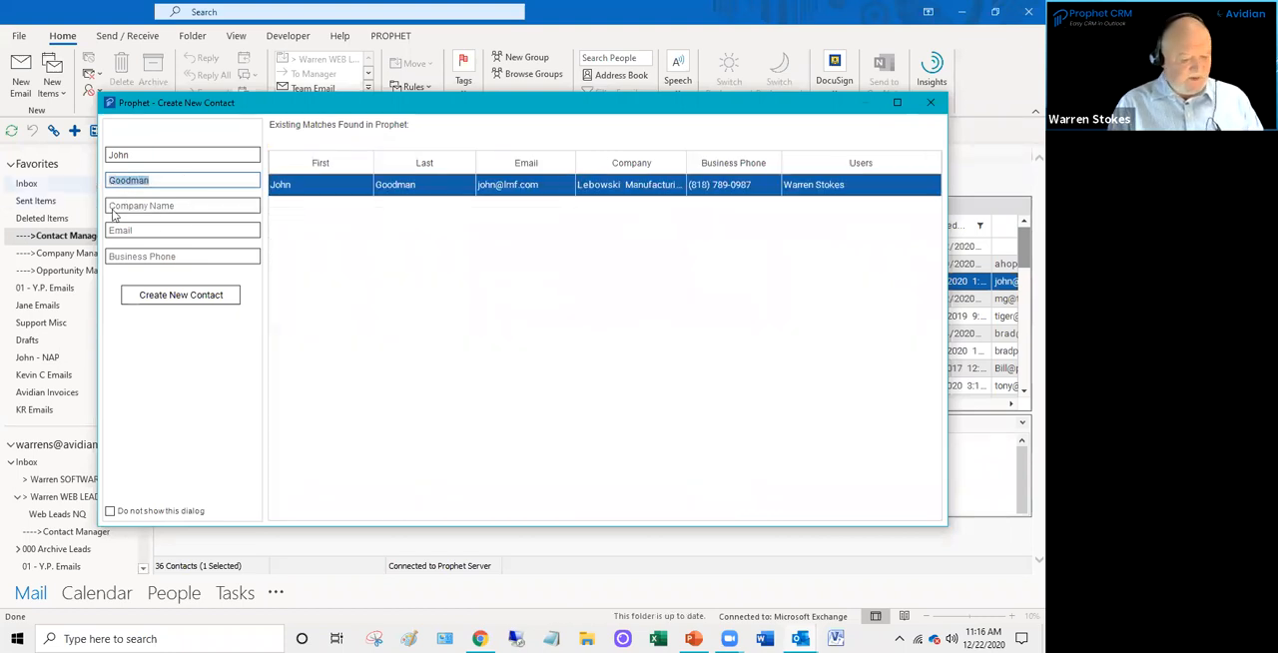
key(BackSpace)
double_click(155, 154)
key(BackSpace)
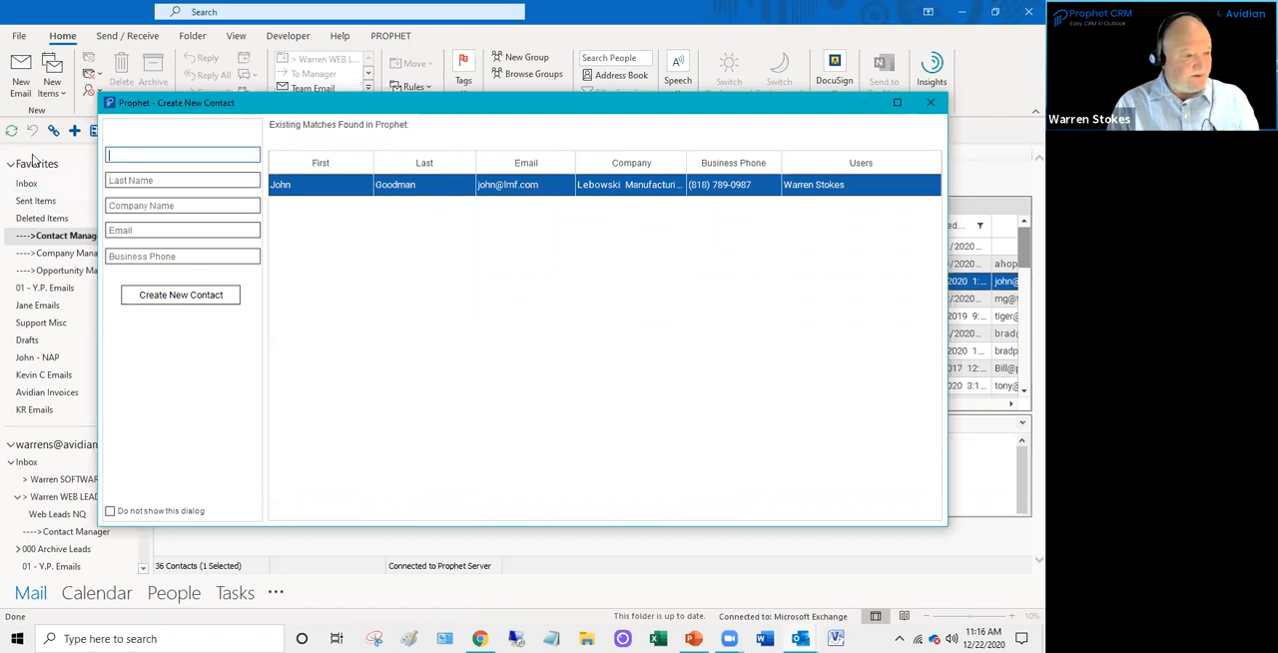
click(116, 206)
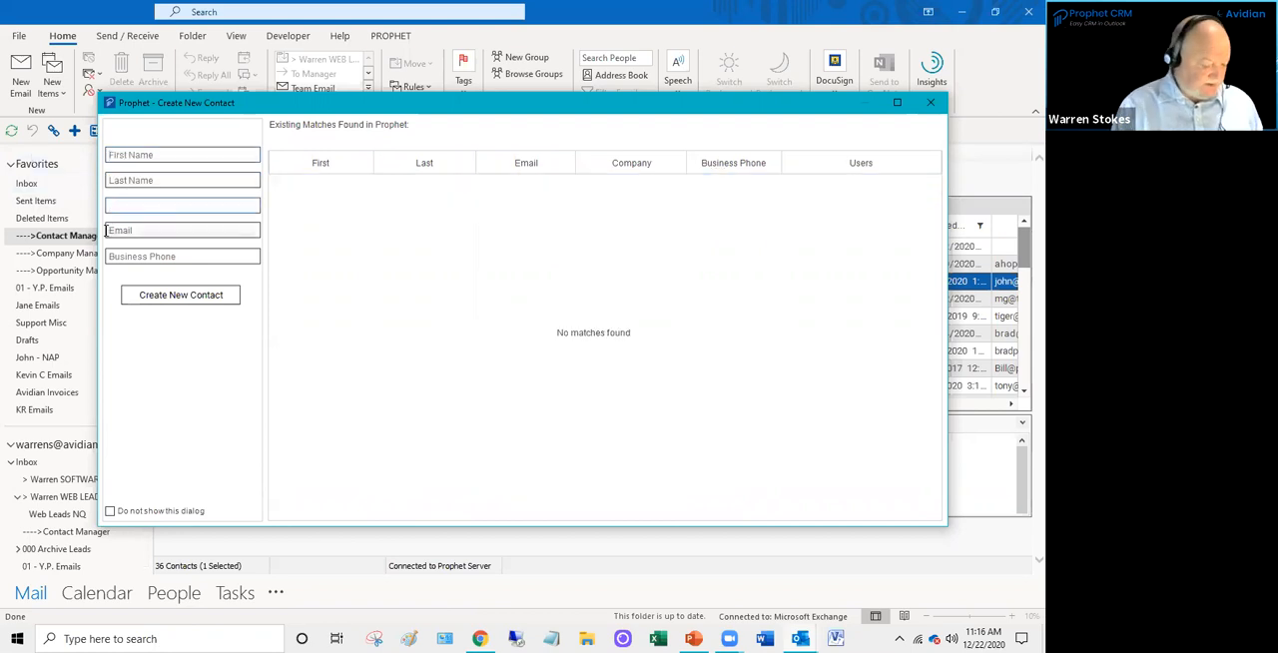
text(Lebowski)
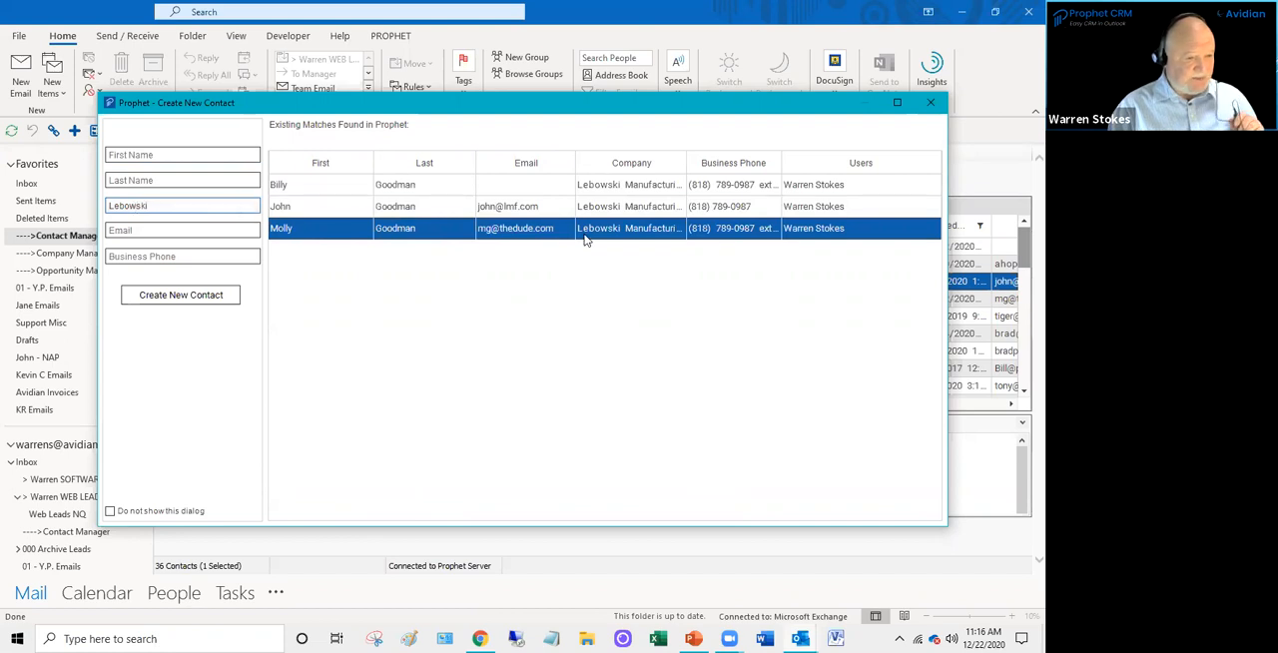
double_click(688, 162)
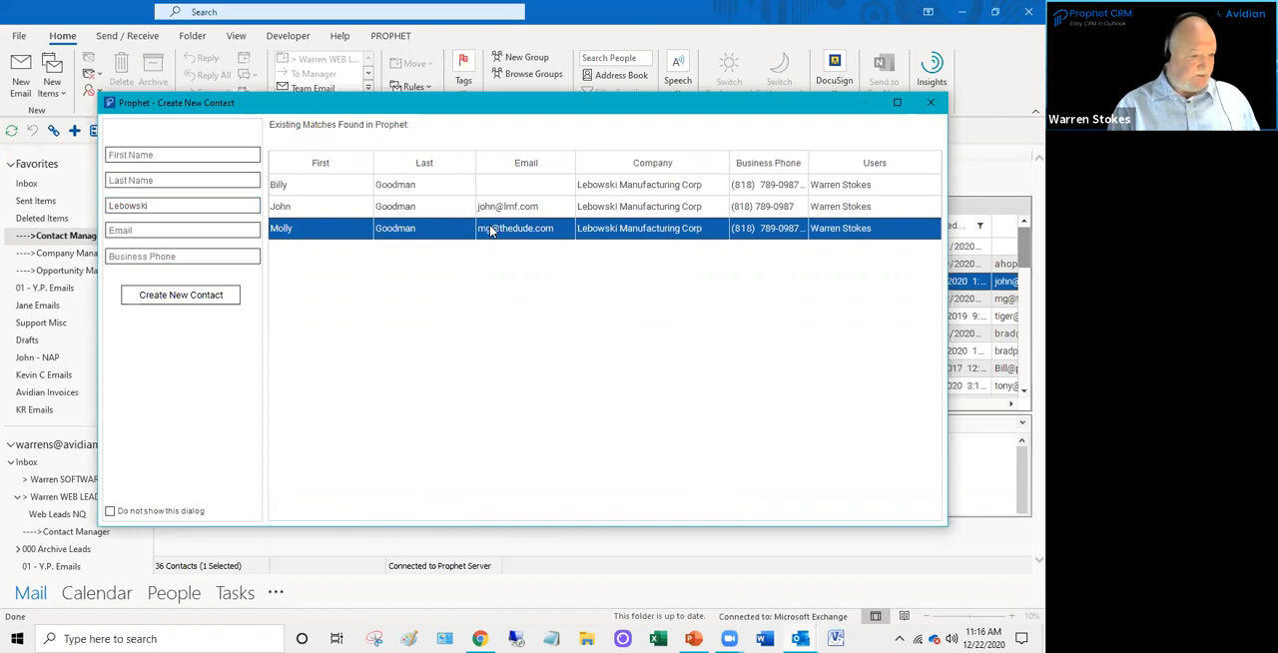
key(XF86AudioRaiseVolume)
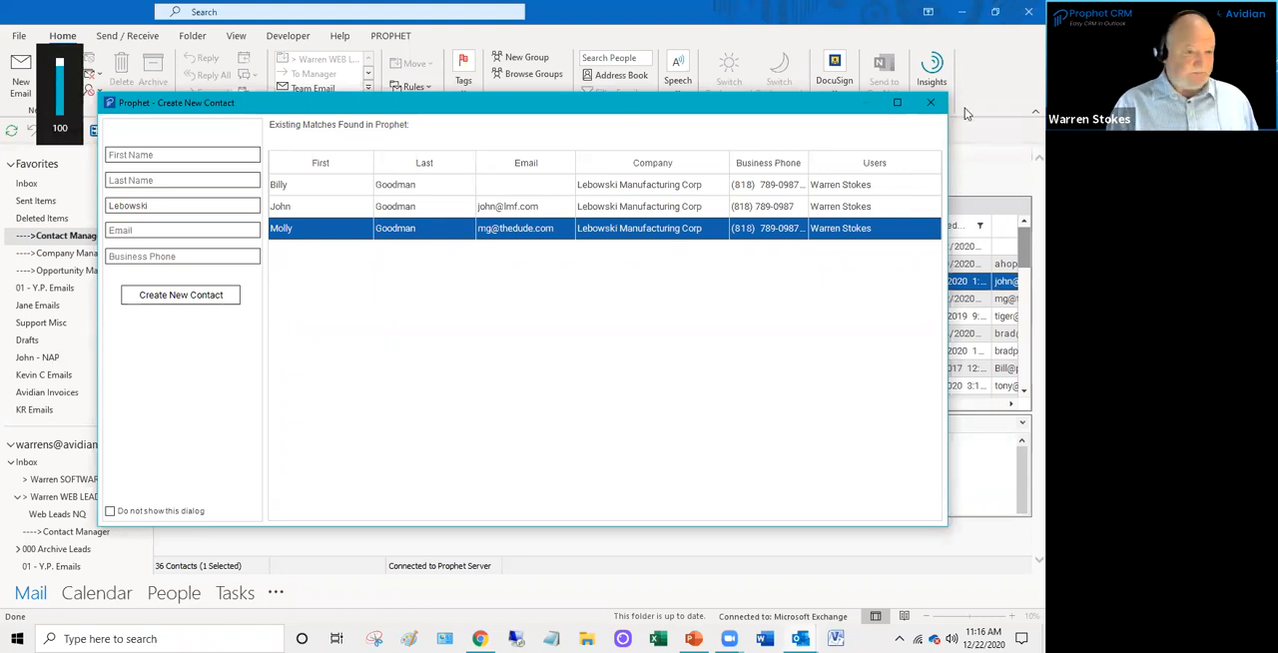
click(931, 102)
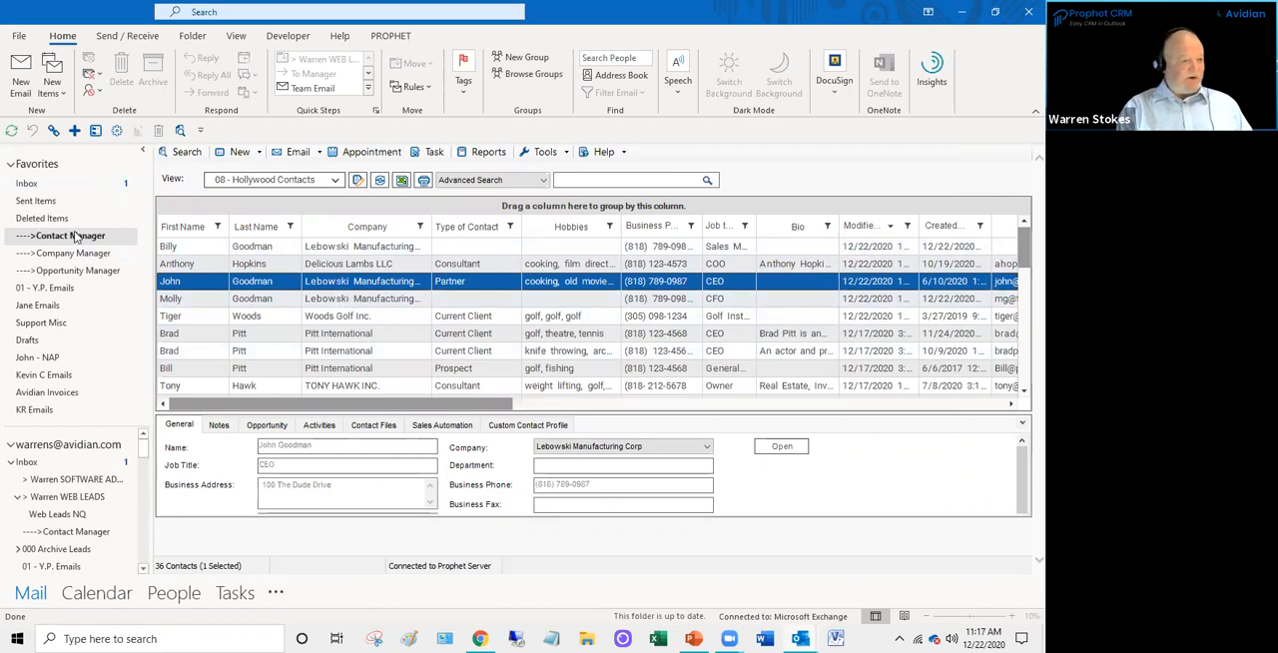
key(ctrl)
key(ctrl)
key(ctrl)
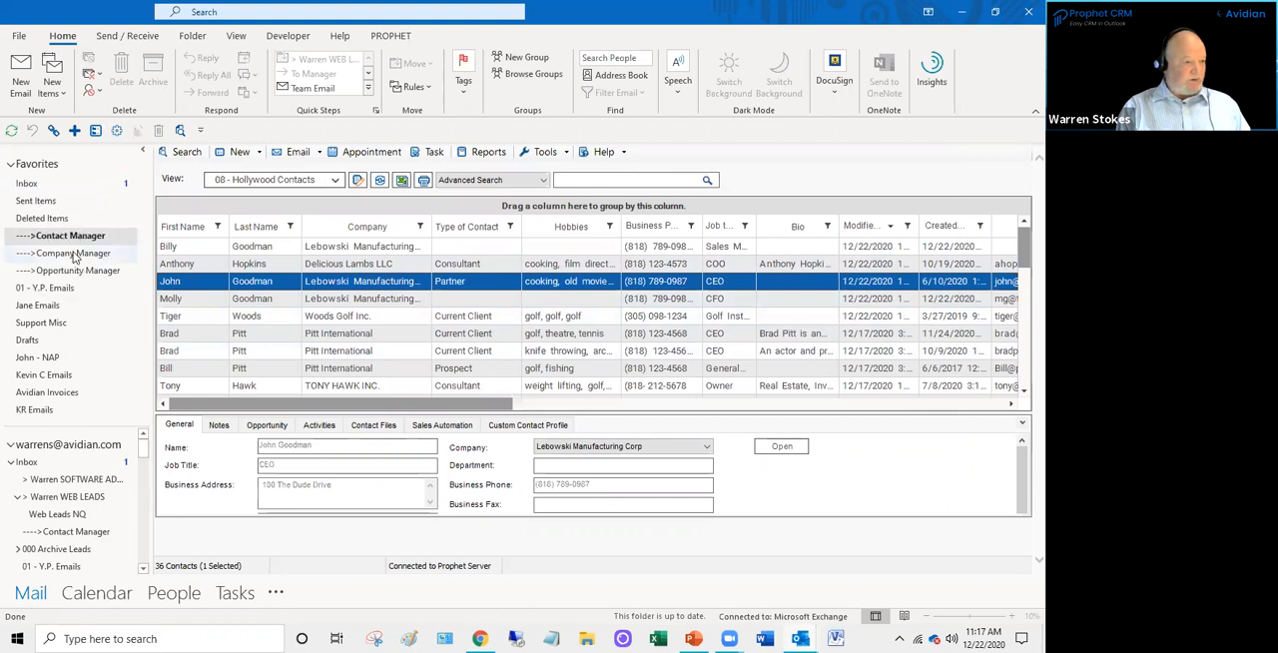
key(ctrl)
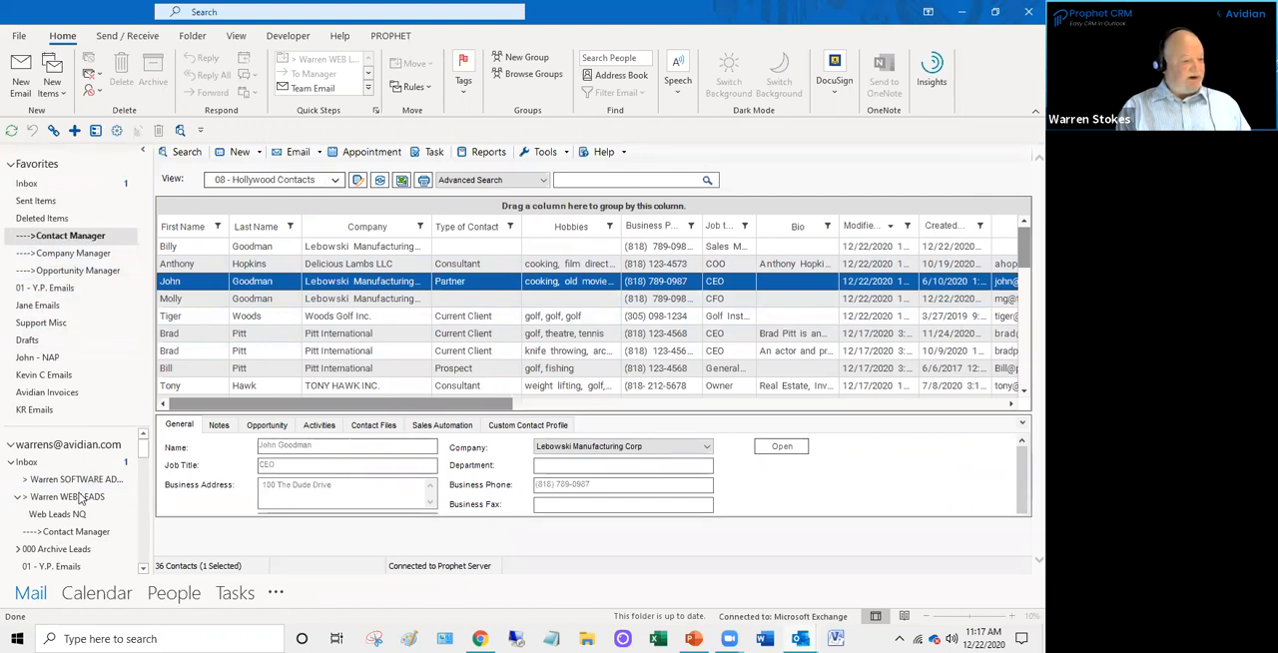
scroll(80, 502, down, 2)
scroll(79, 502, up, 3)
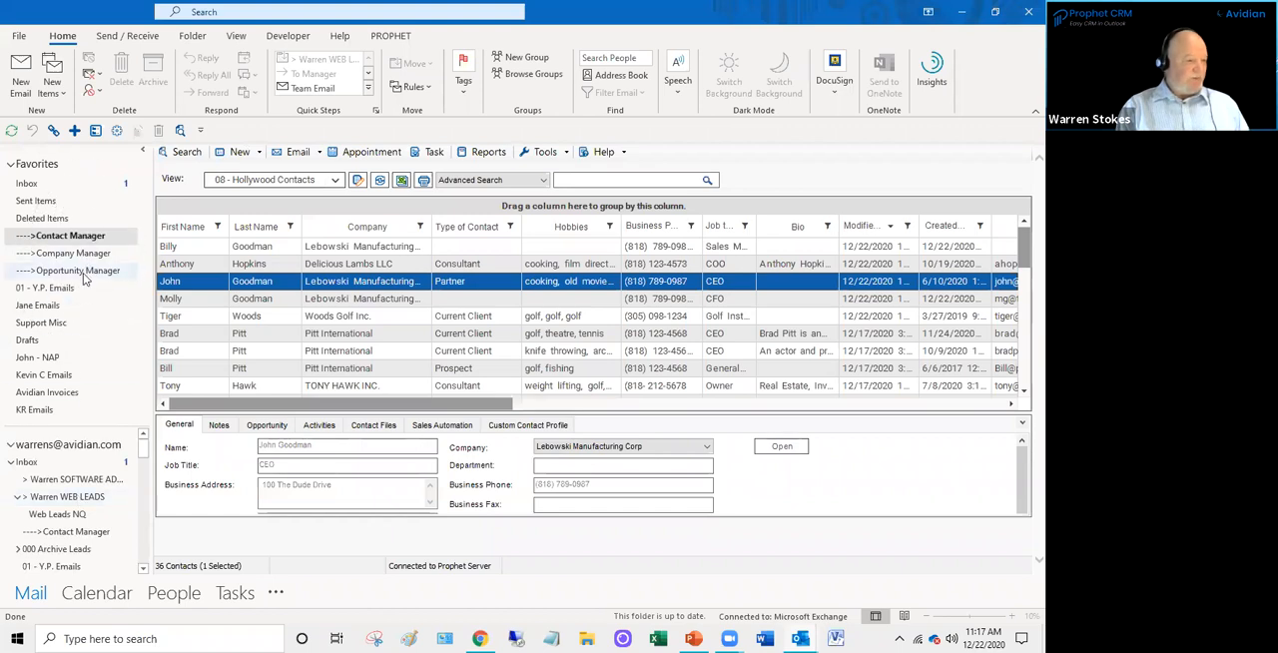
- Rename the Opportunity Manager folder in Favorites to "---->Lead Tracker"
right_click(83, 273)
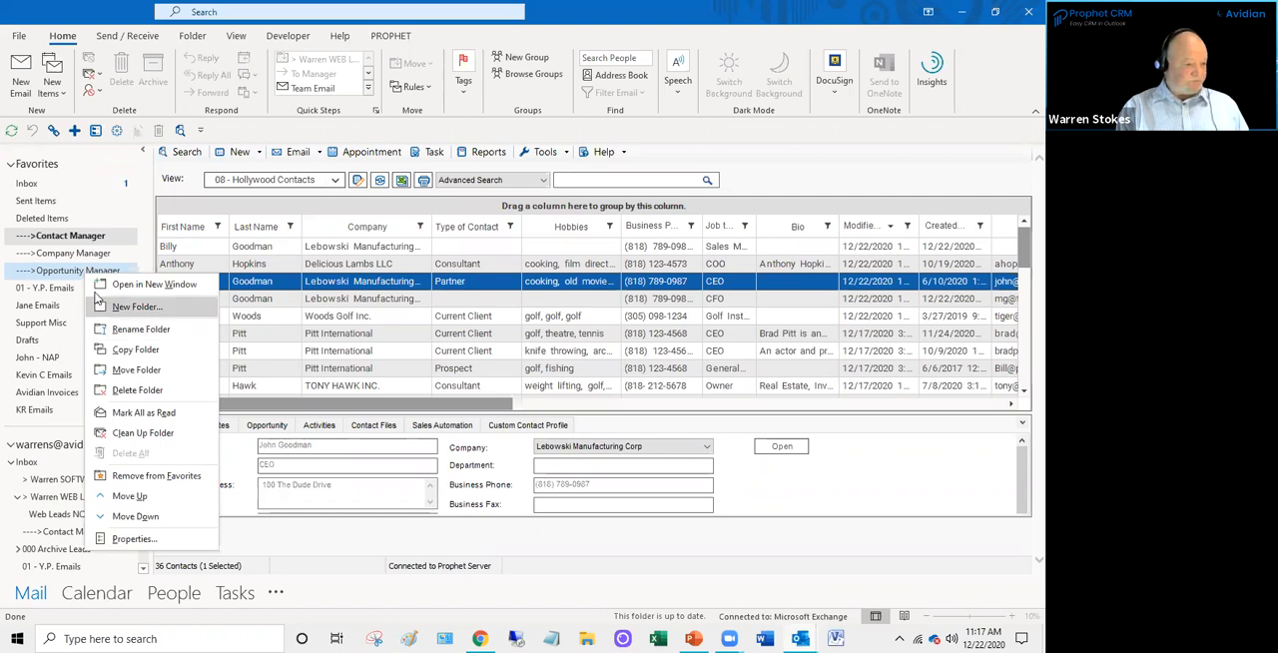
click(140, 332)
drag(120, 272, 32, 273)
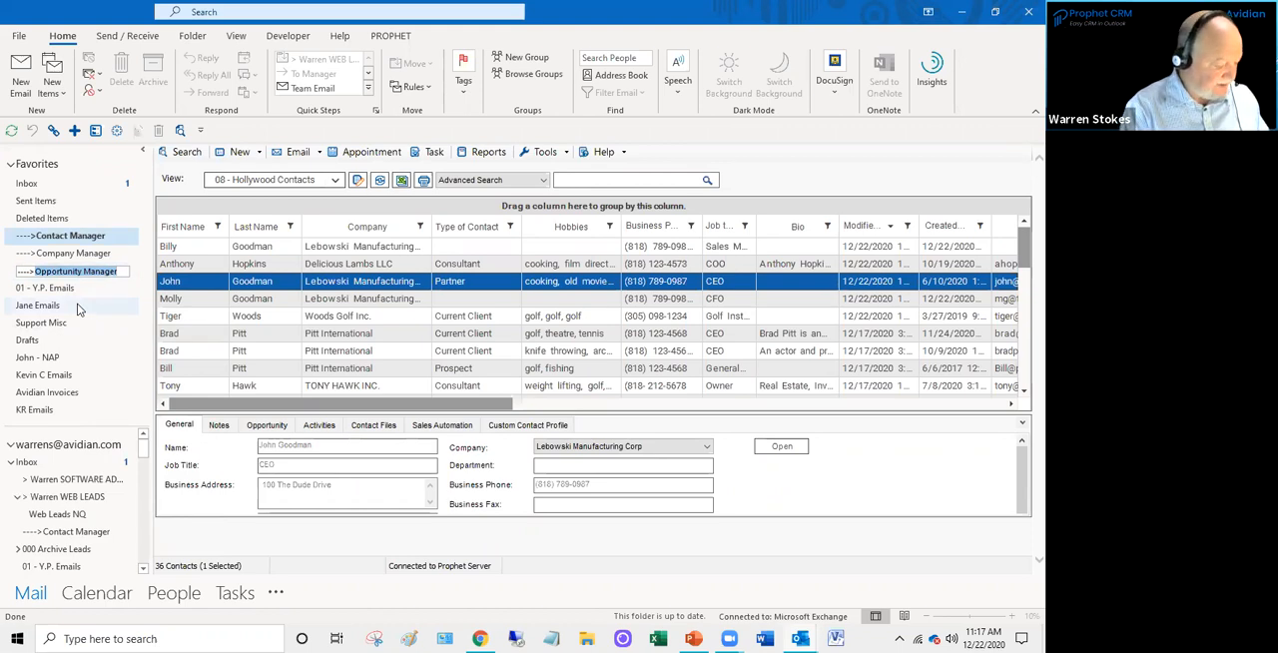
text(Lead)
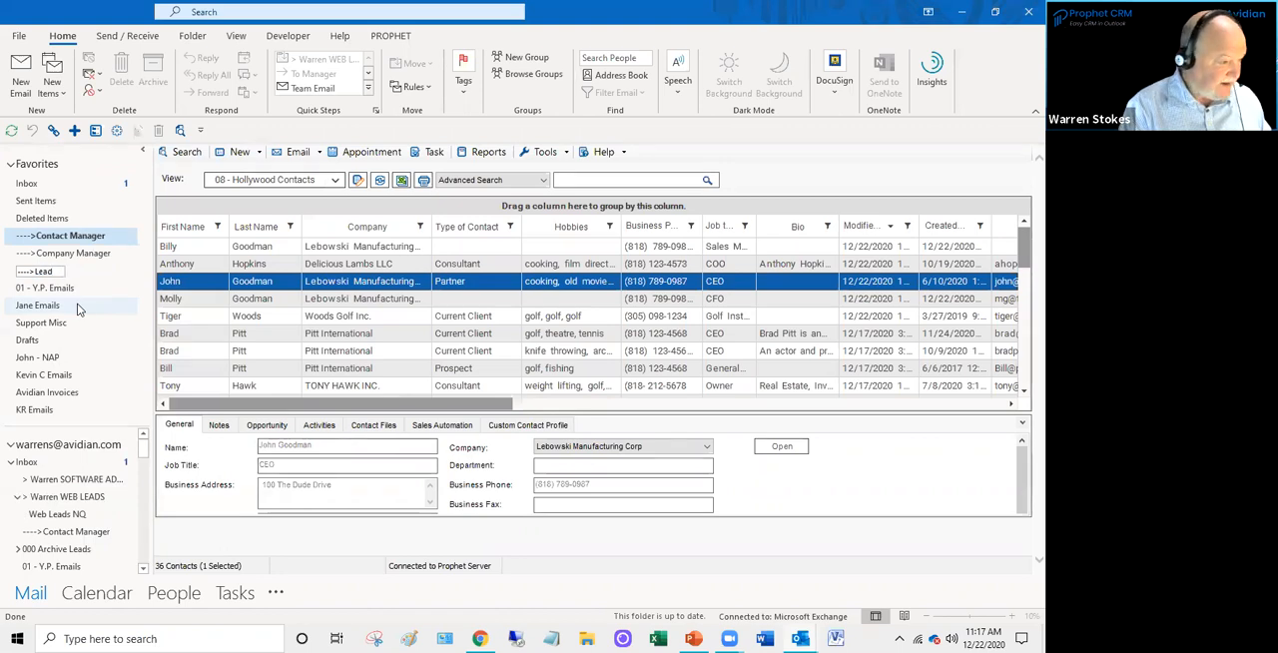
text( Track)
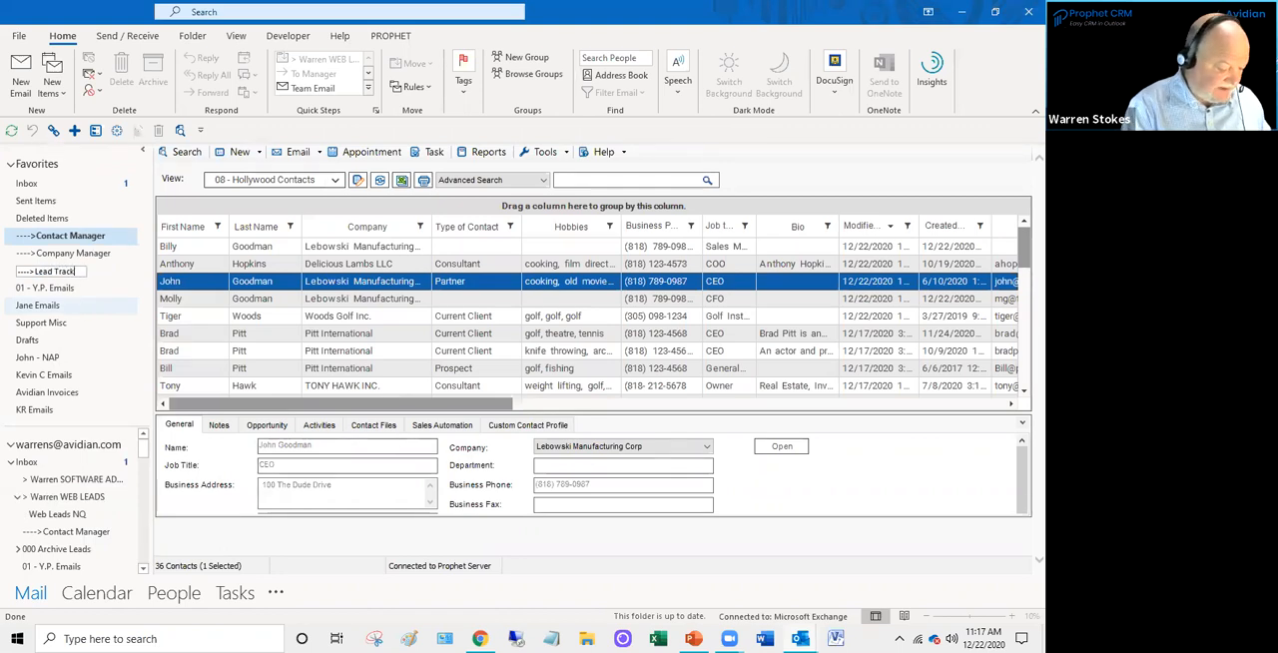
text(er)
key(Return)
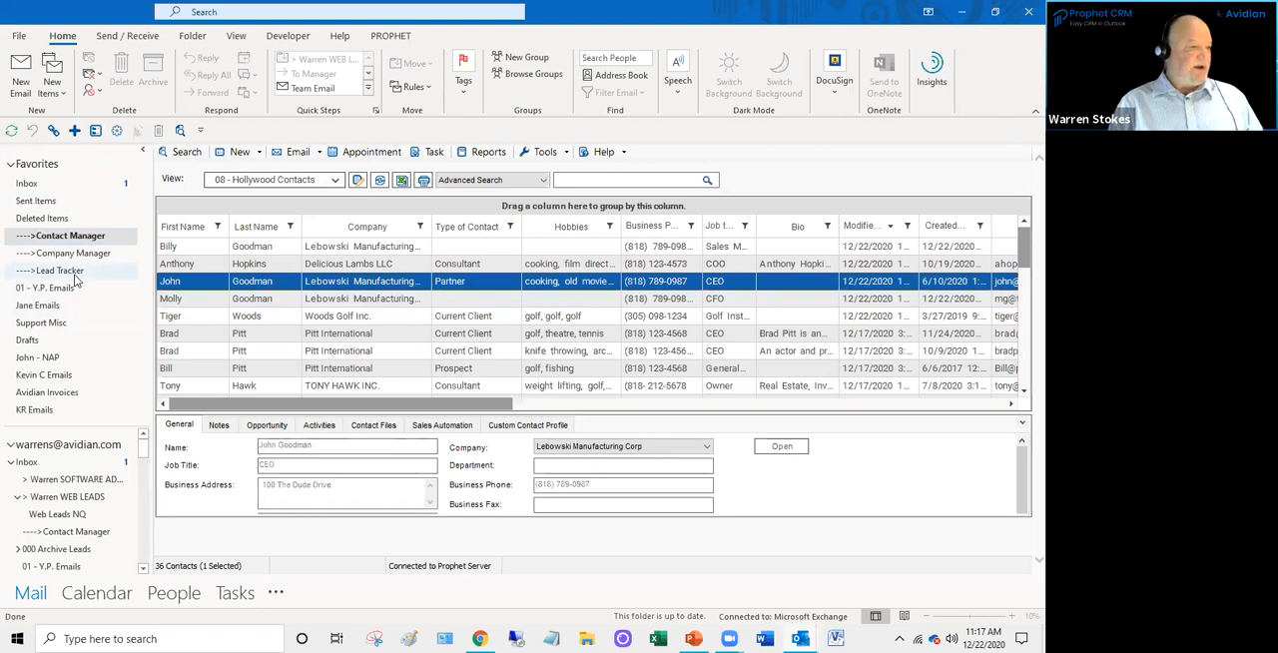
- Find the Account Management folder in the mailbox folder list and check its option for adding it to Favorites, without applying it
scroll(90, 505, down, 1)
scroll(88, 514, down, 1)
scroll(72, 555, down, 2)
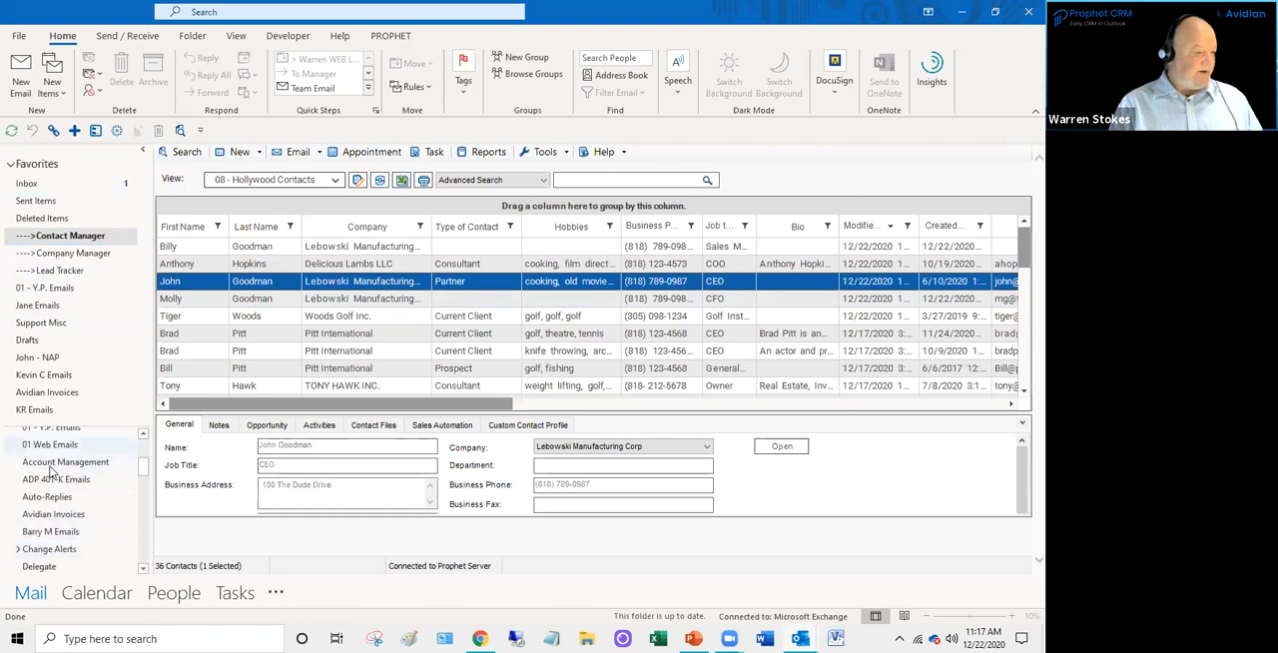
right_click(70, 465)
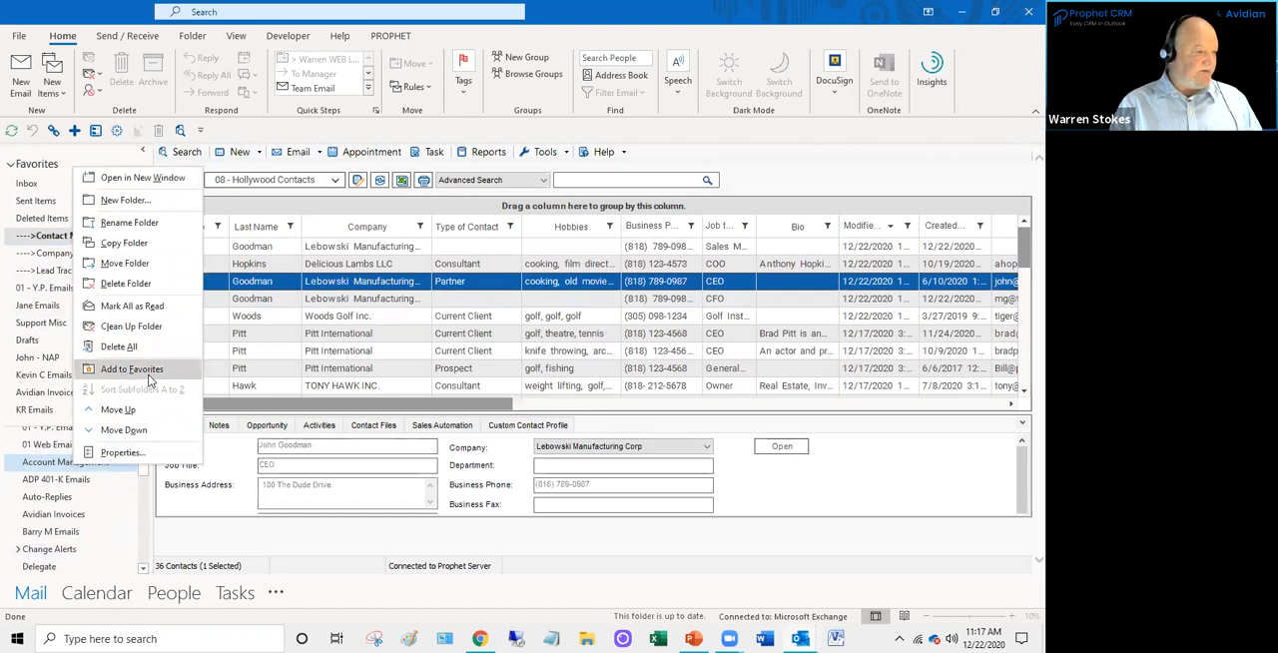
click(769, 164)
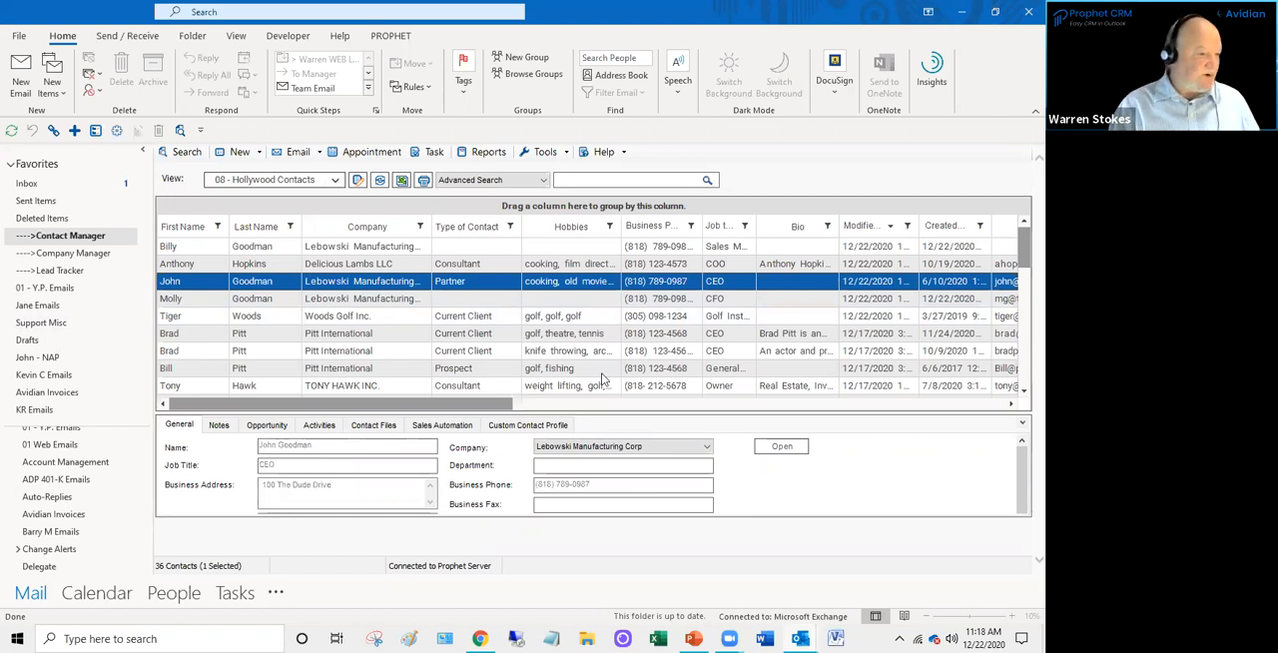
- Examine the list of saved contact views and the full range of columns in the 08 - Hollywood Contacts view
scroll(316, 294, down, 3)
scroll(318, 296, up, 3)
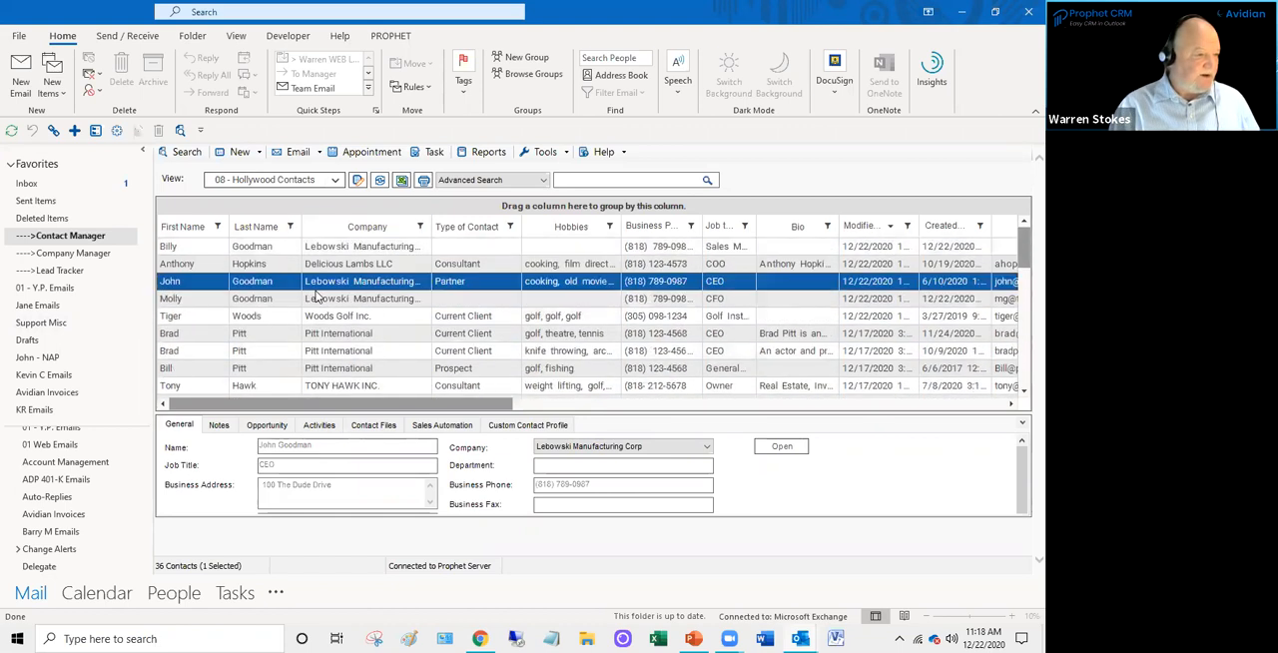
click(335, 185)
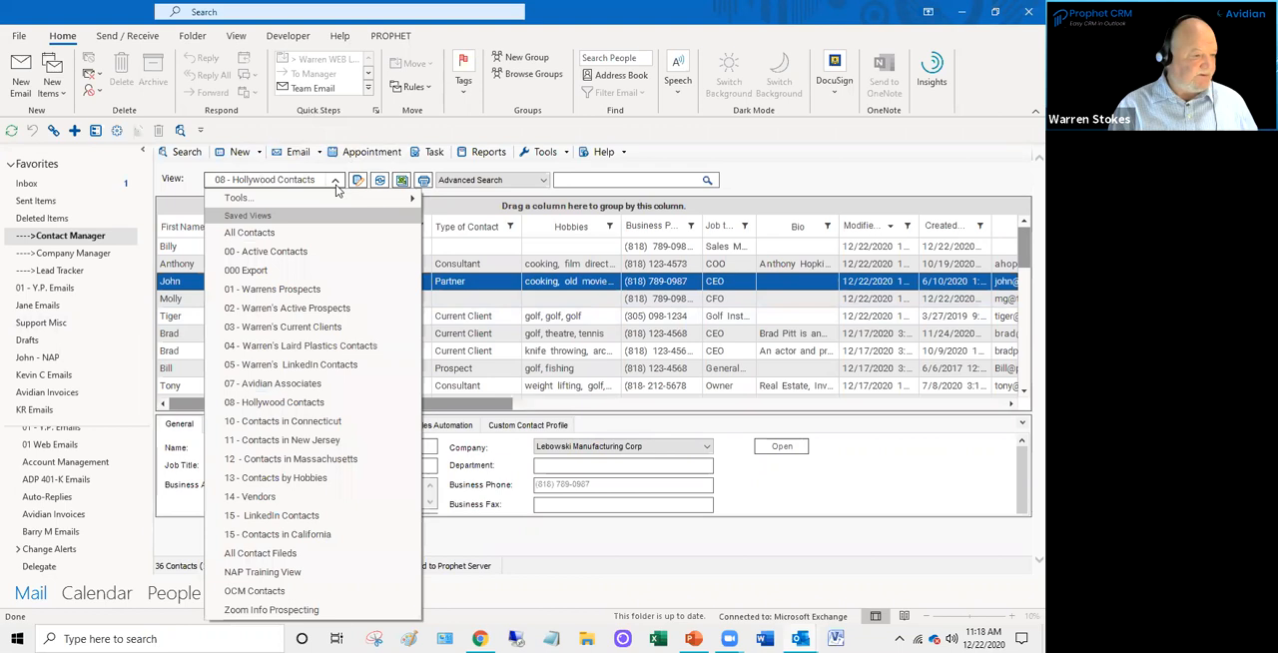
click(790, 170)
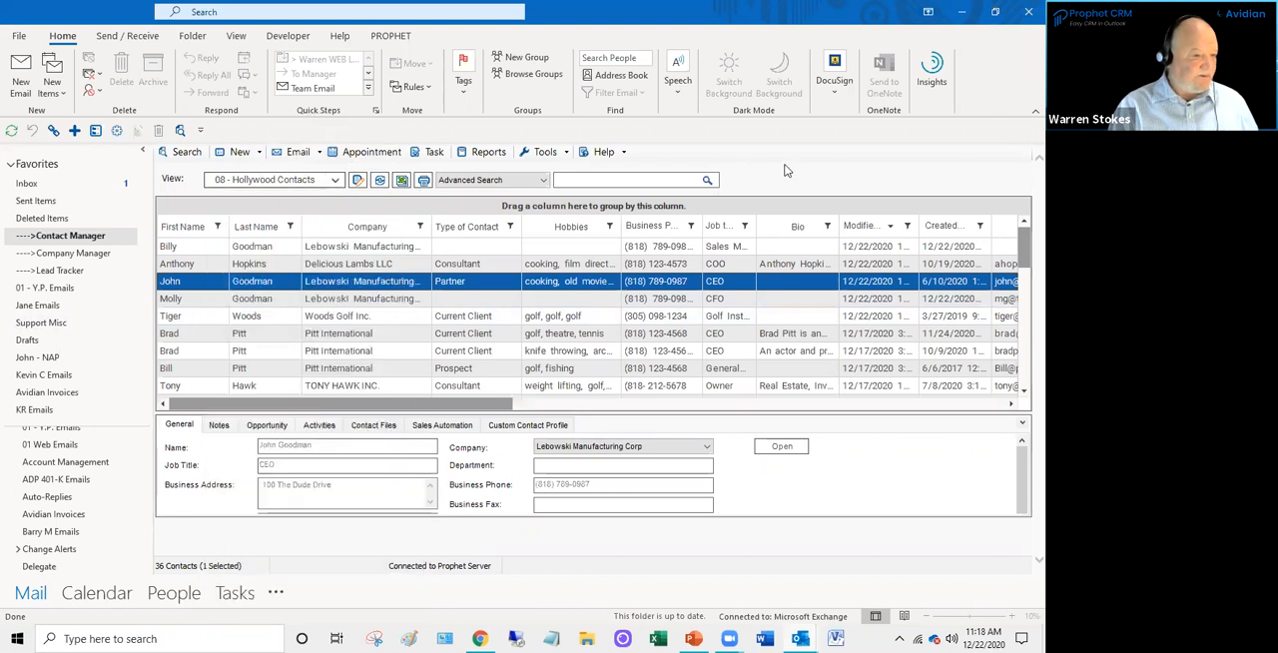
drag(489, 403, 689, 423)
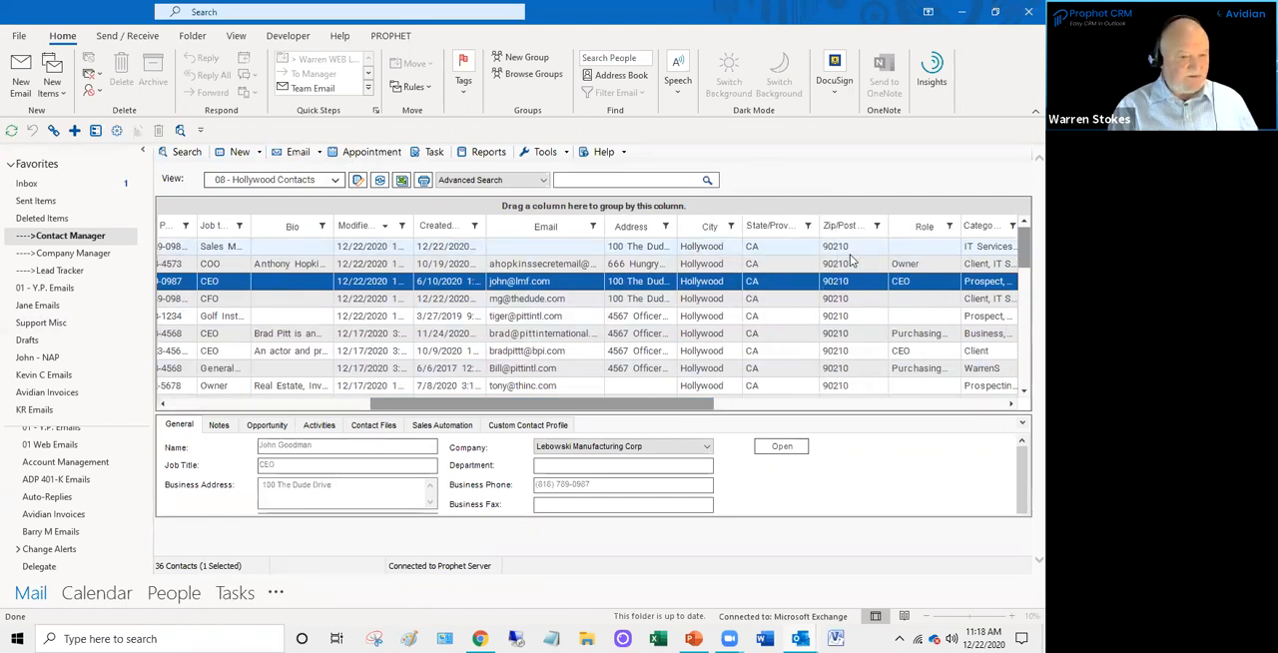
drag(561, 404, 360, 414)
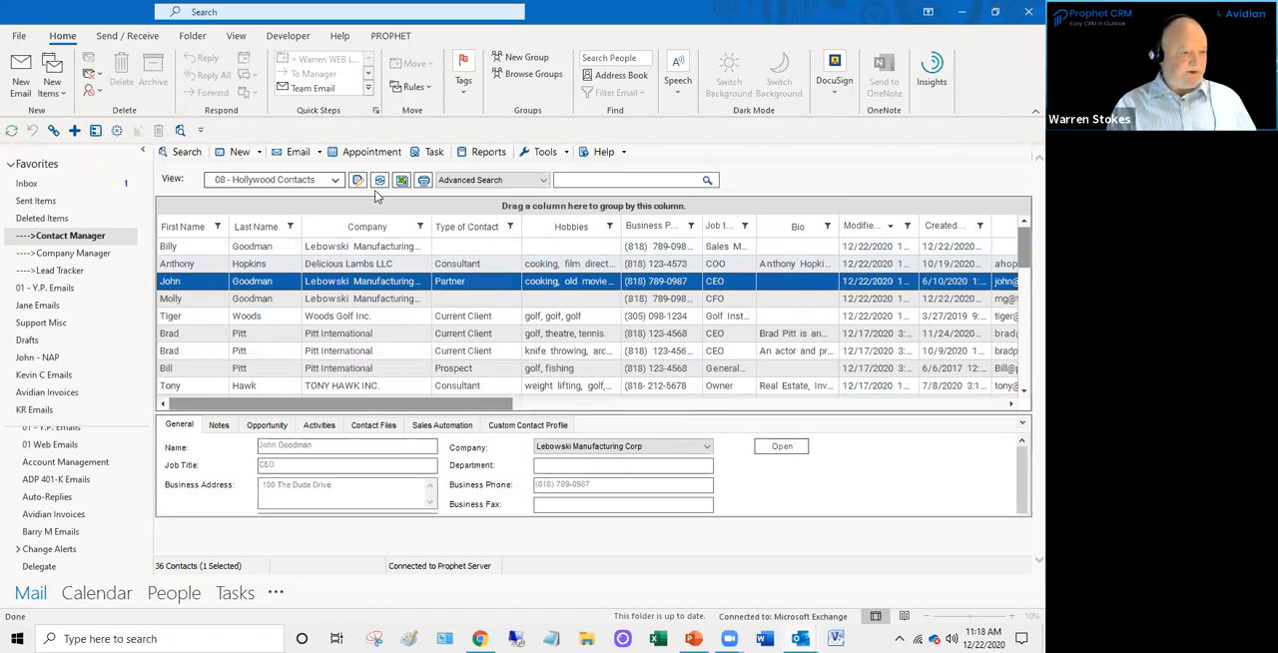
- Open the options of the 08 - Hollywood Contacts view and examine its additional filters and the match condition choices
key(ctrl)
key(ctrl)
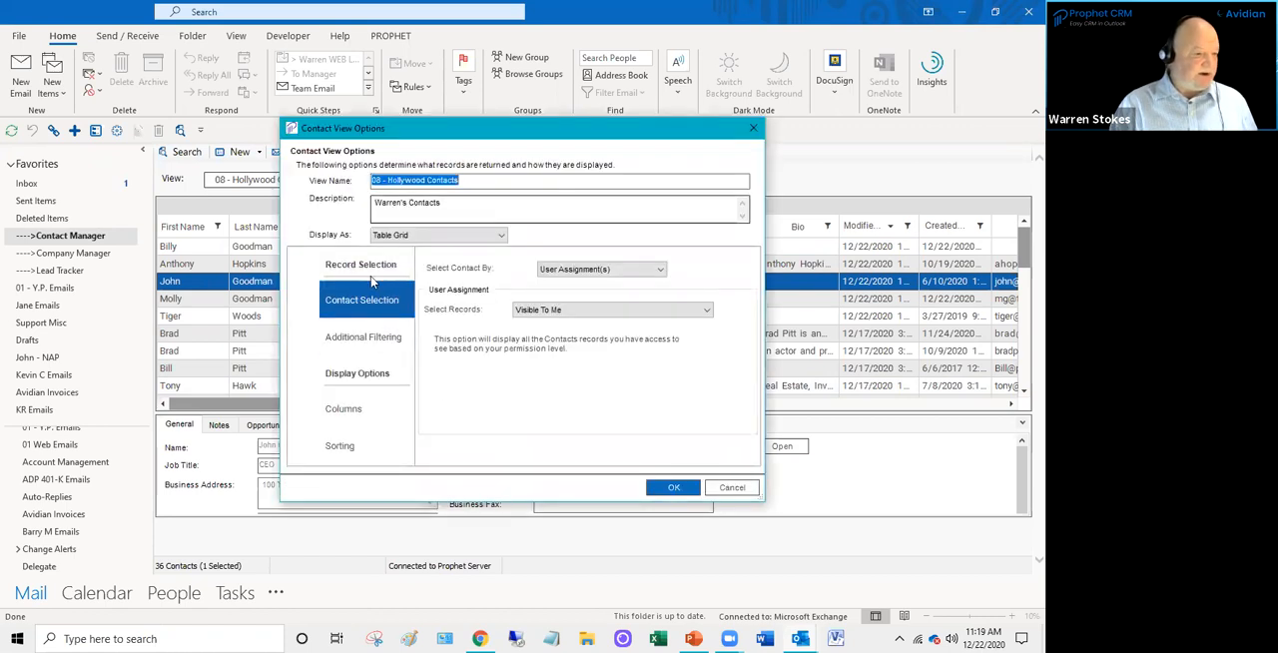
click(388, 345)
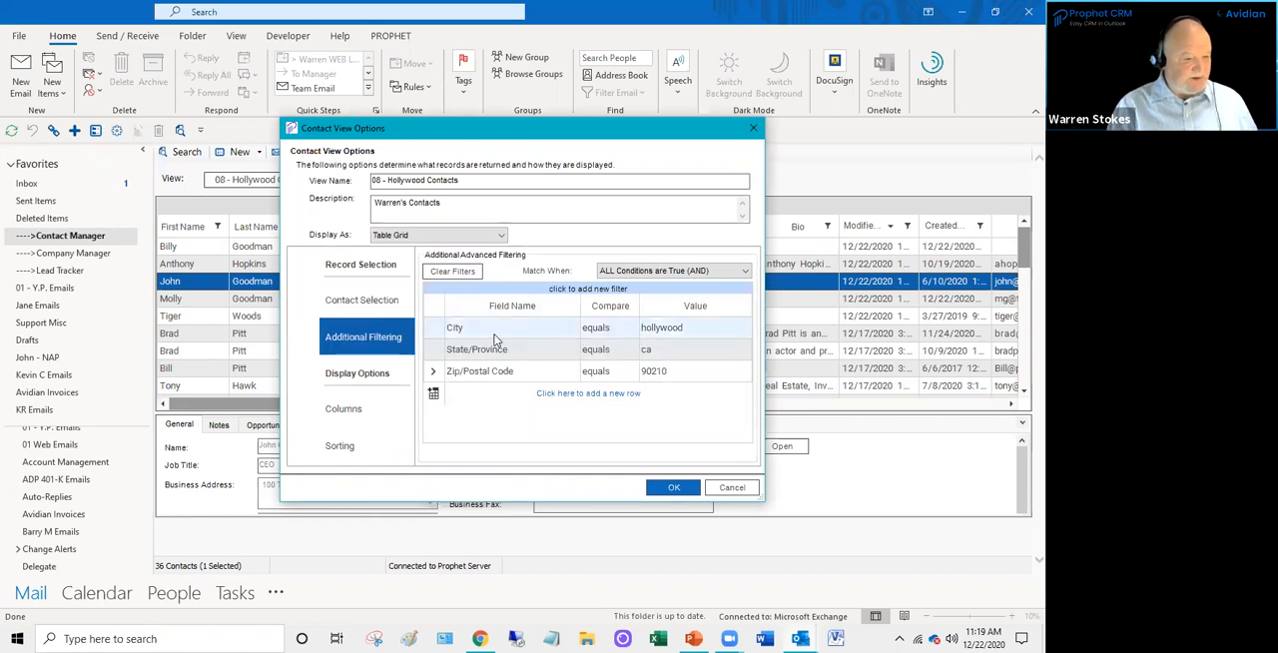
click(745, 272)
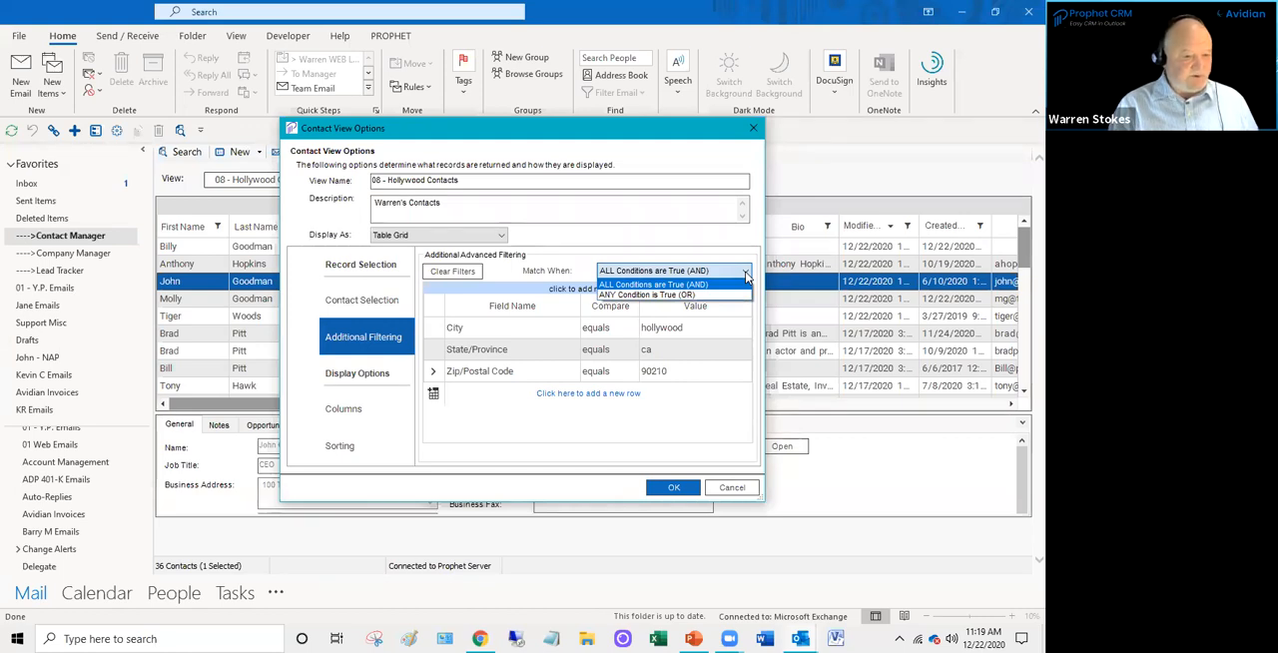
click(696, 241)
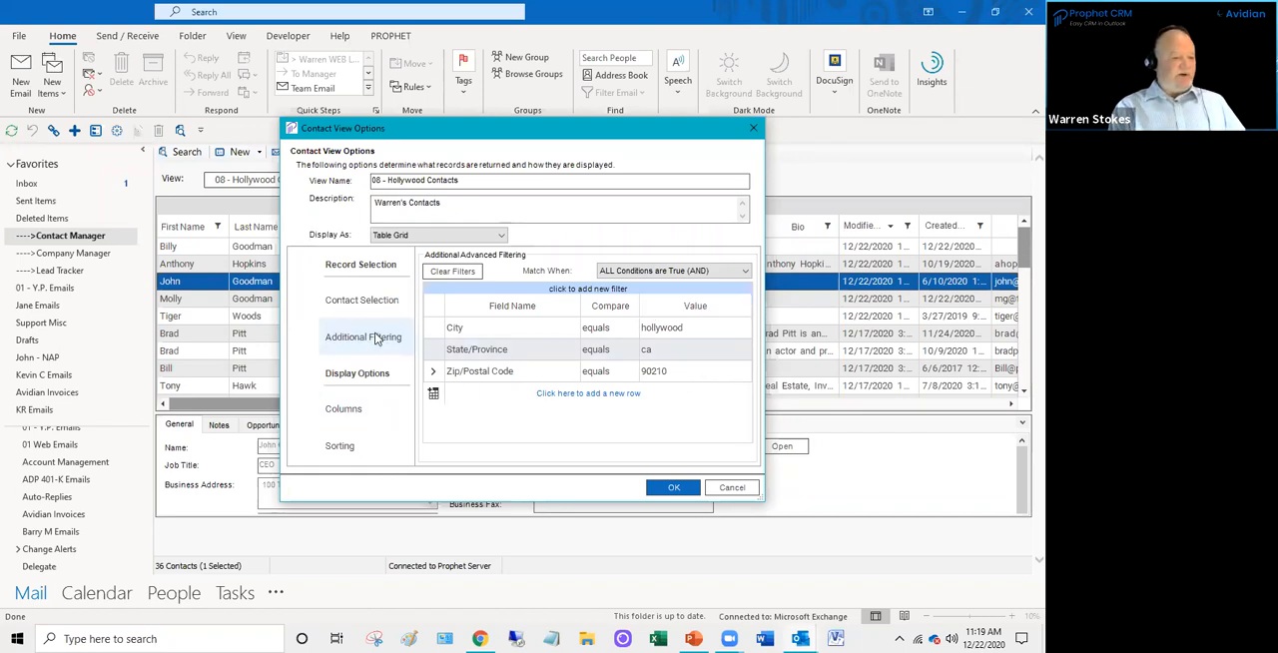
- Add a filter for Job title contains CEO to the Hollywood Contacts view, apply it, and widen the Job title column
click(471, 390)
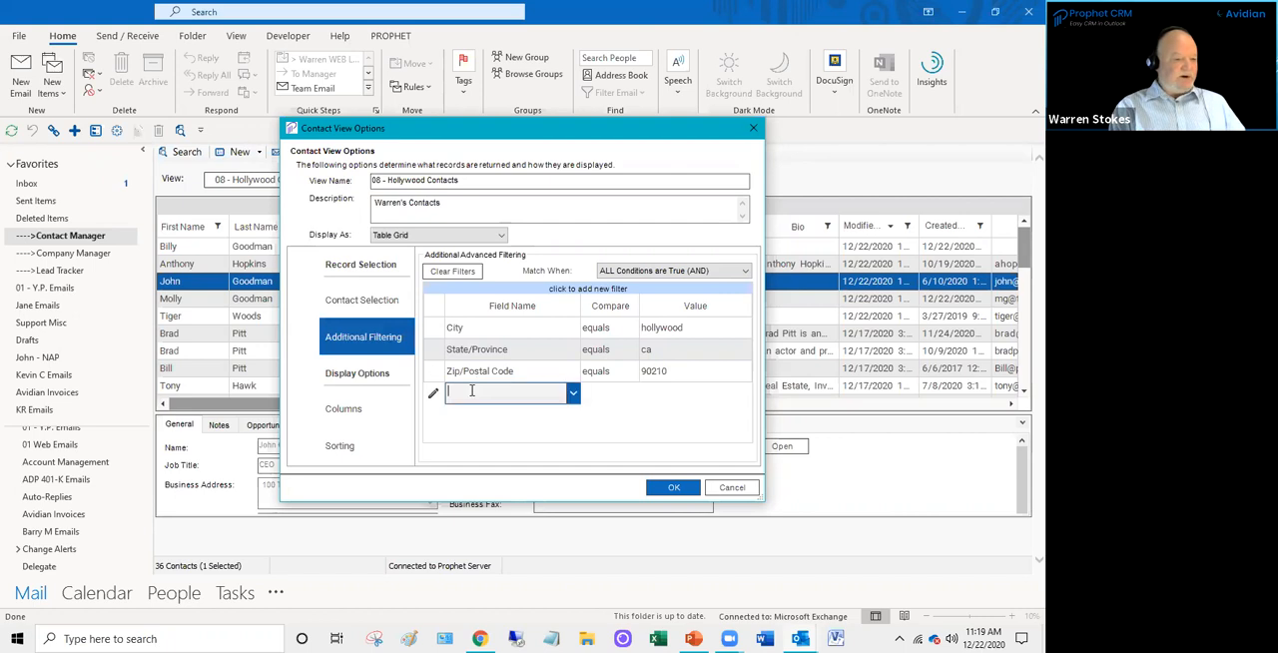
text(jo)
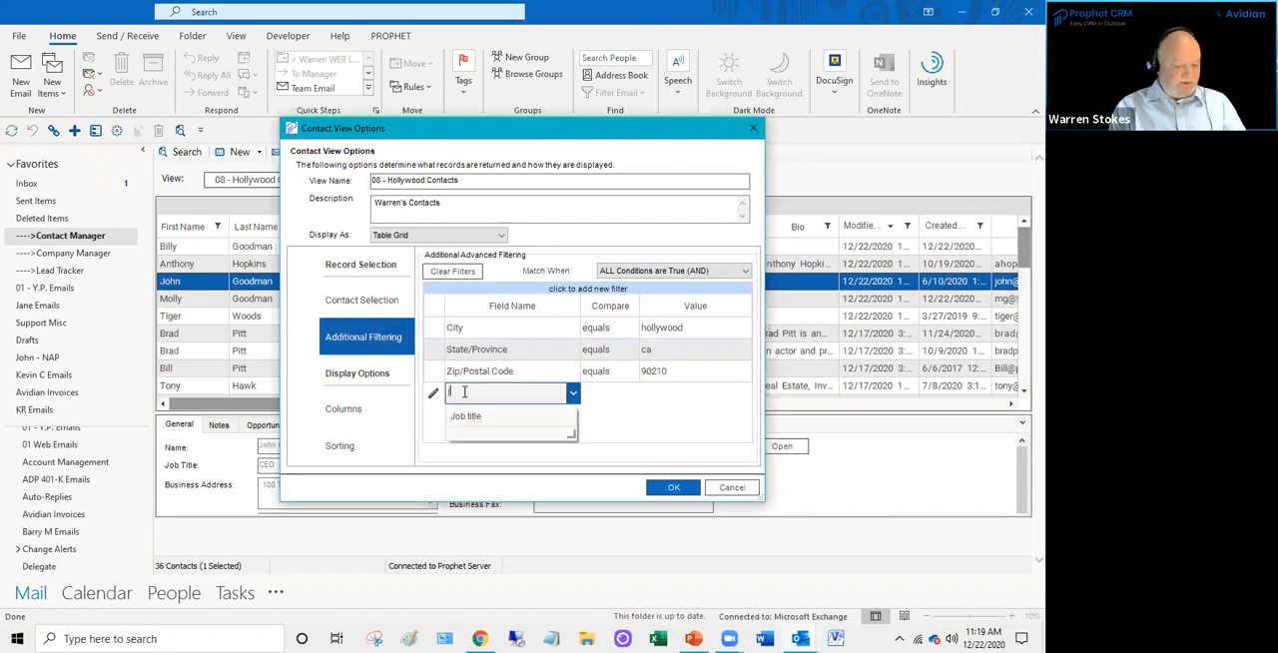
click(467, 417)
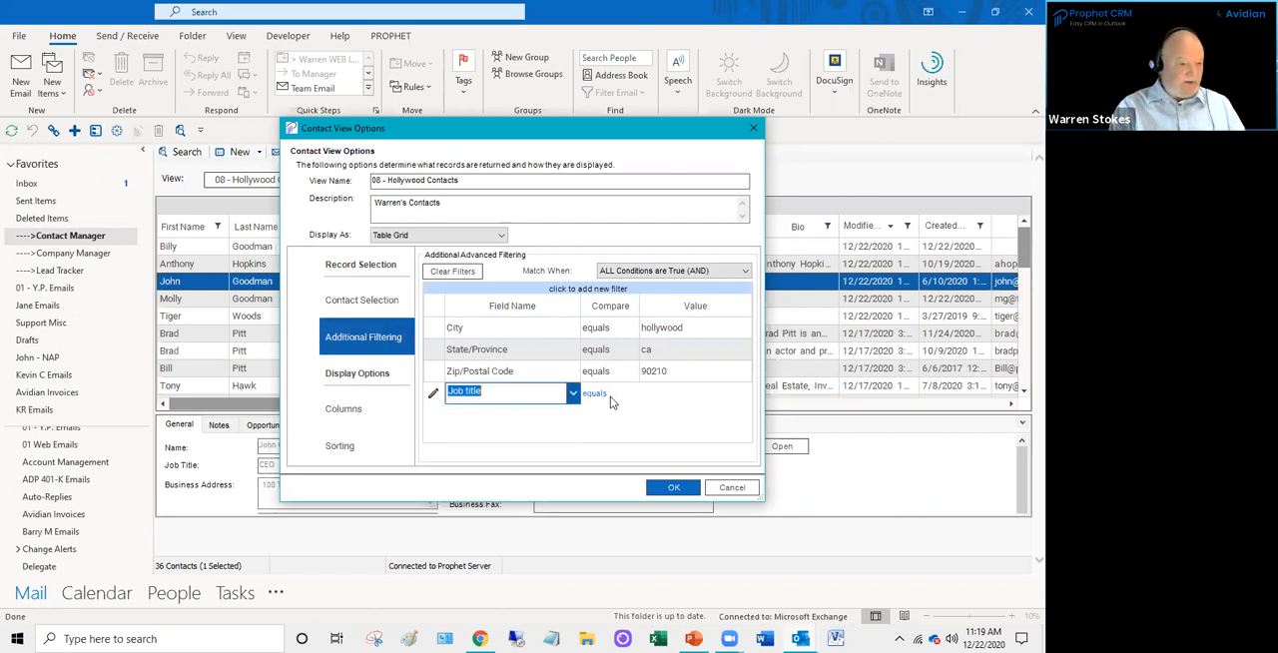
click(610, 396)
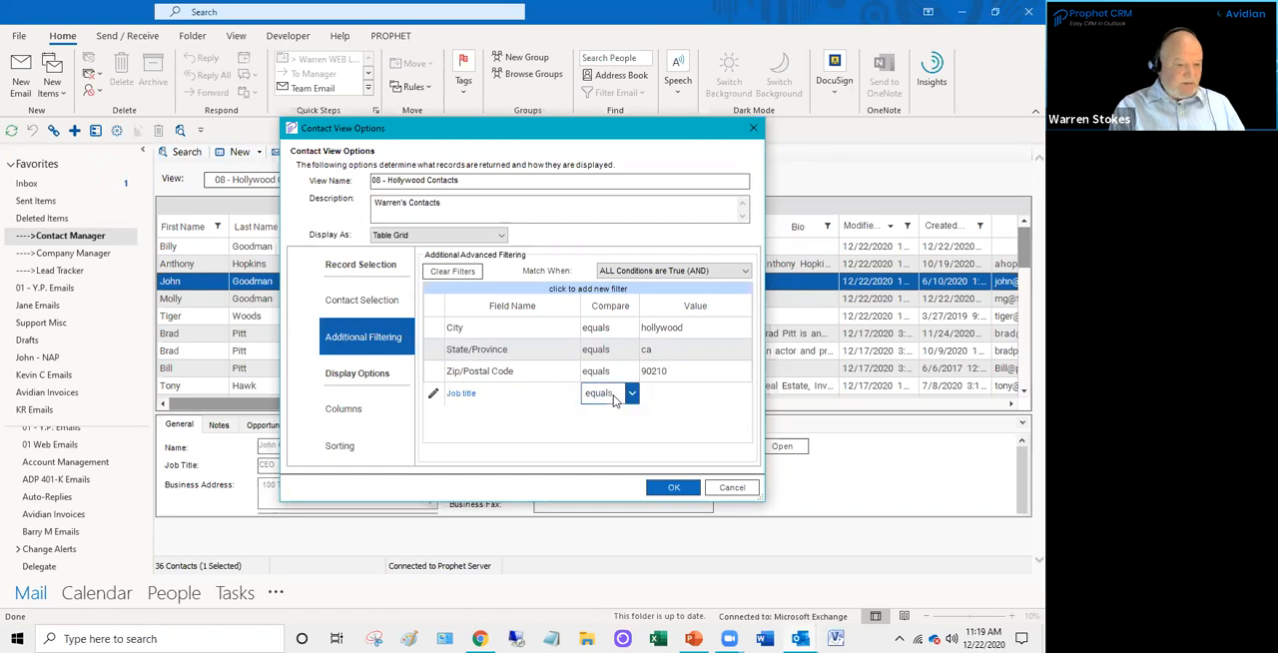
click(632, 394)
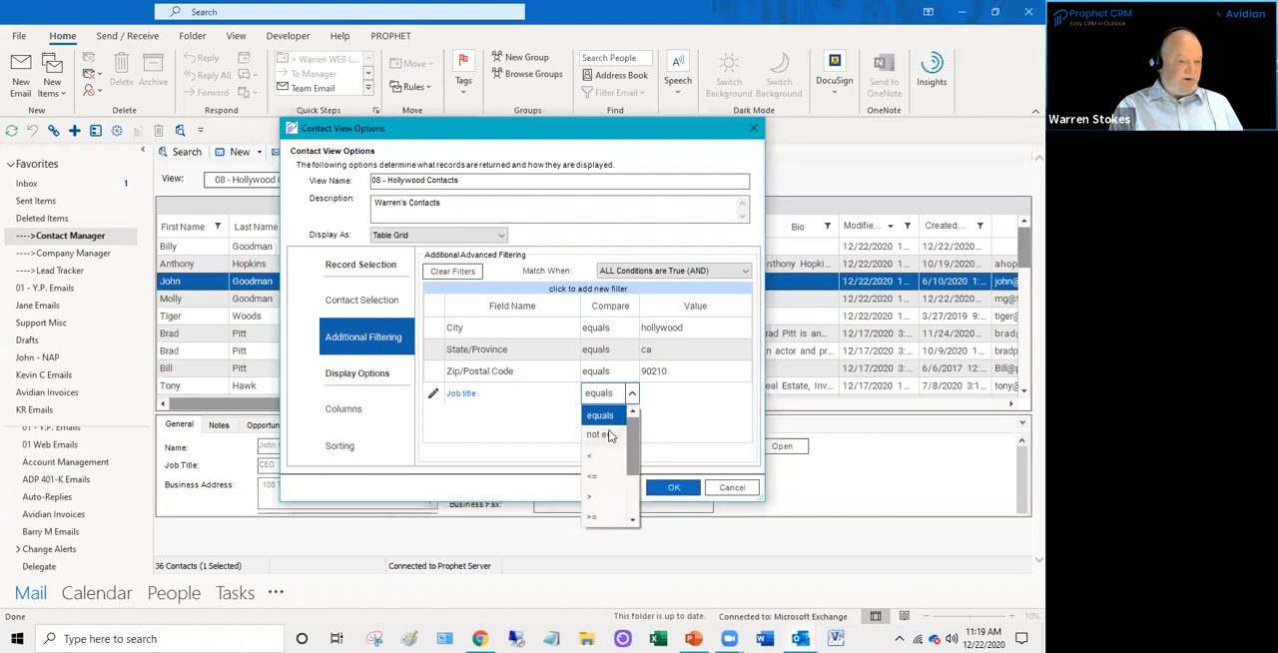
drag(636, 454, 633, 495)
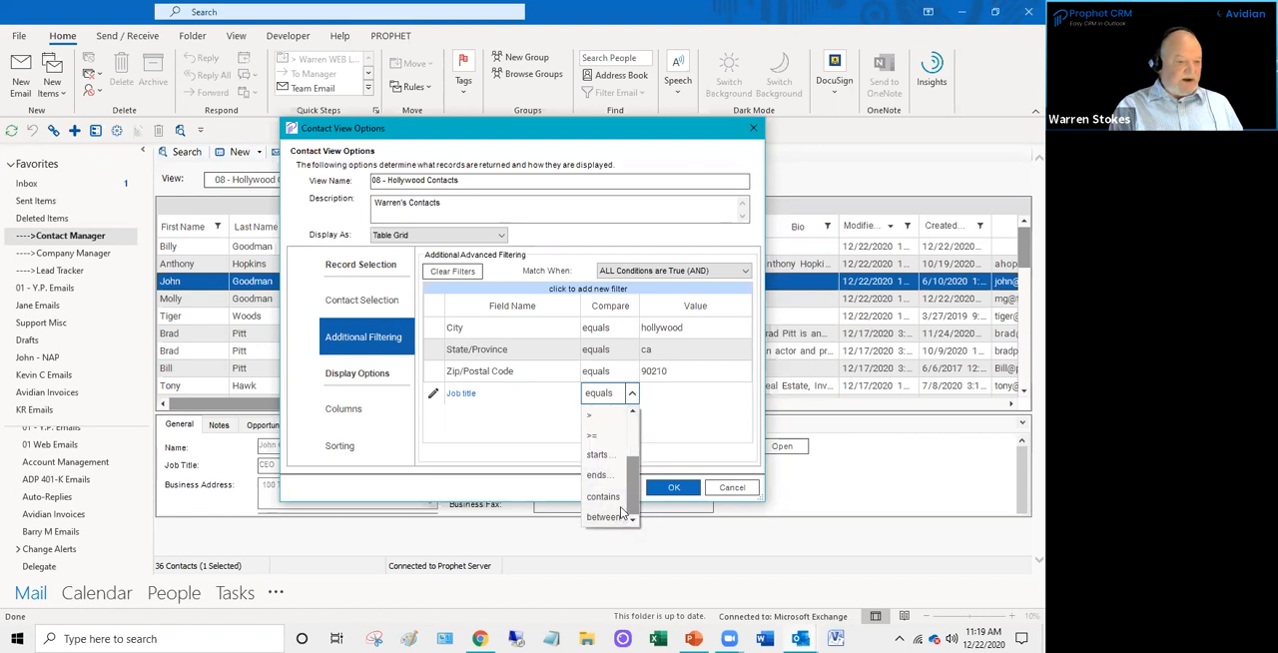
click(613, 498)
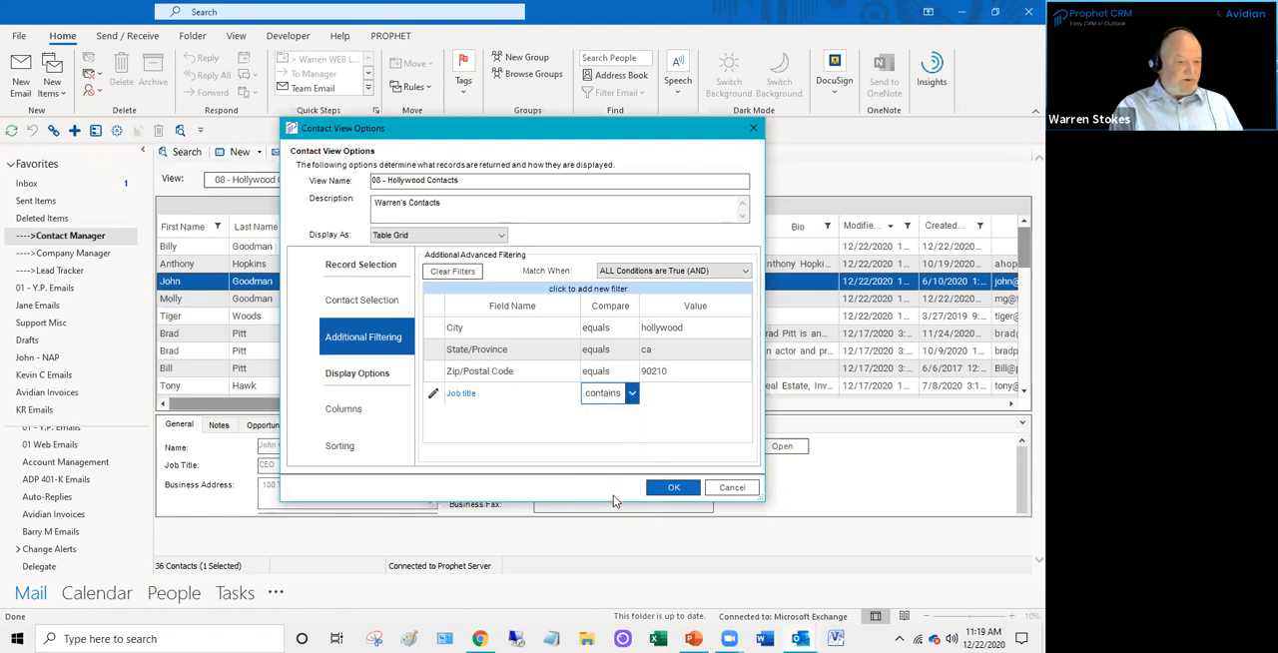
click(657, 393)
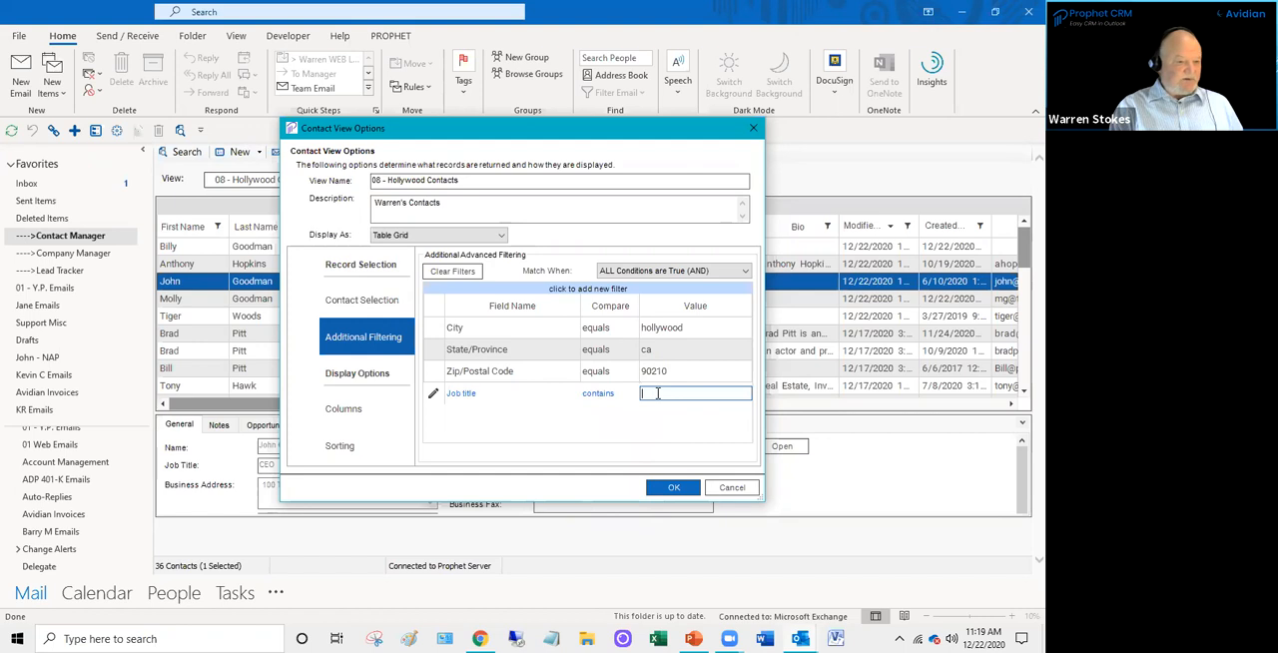
text(CEO)
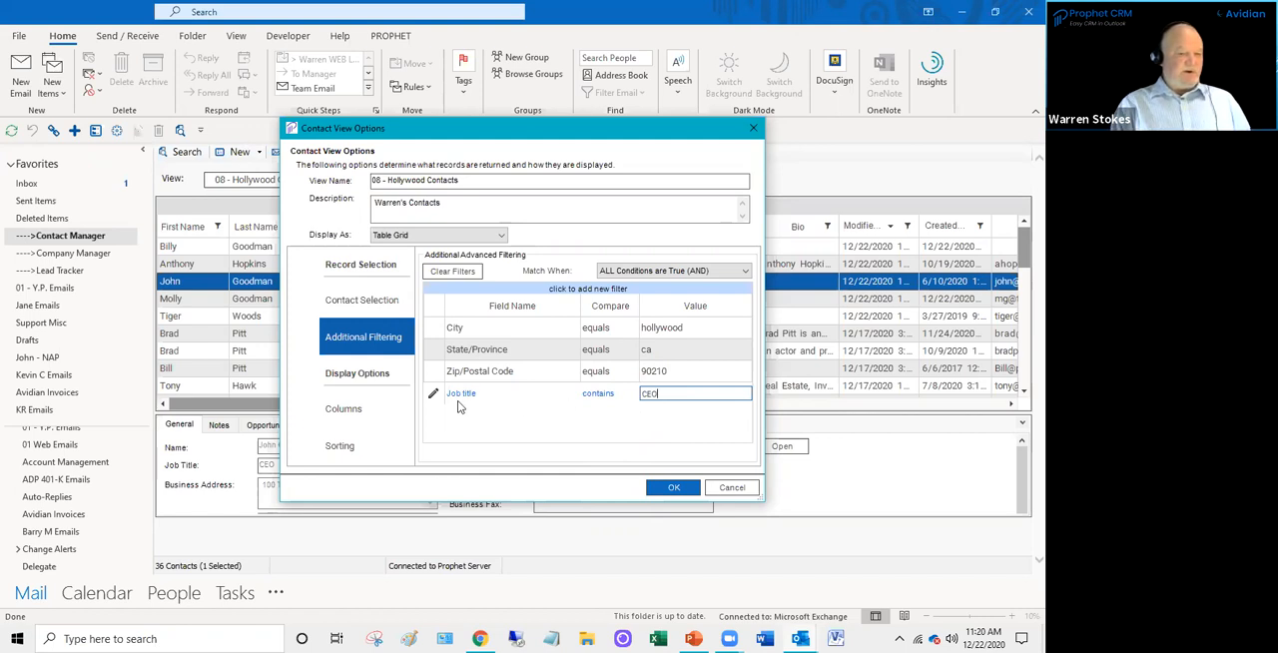
click(674, 489)
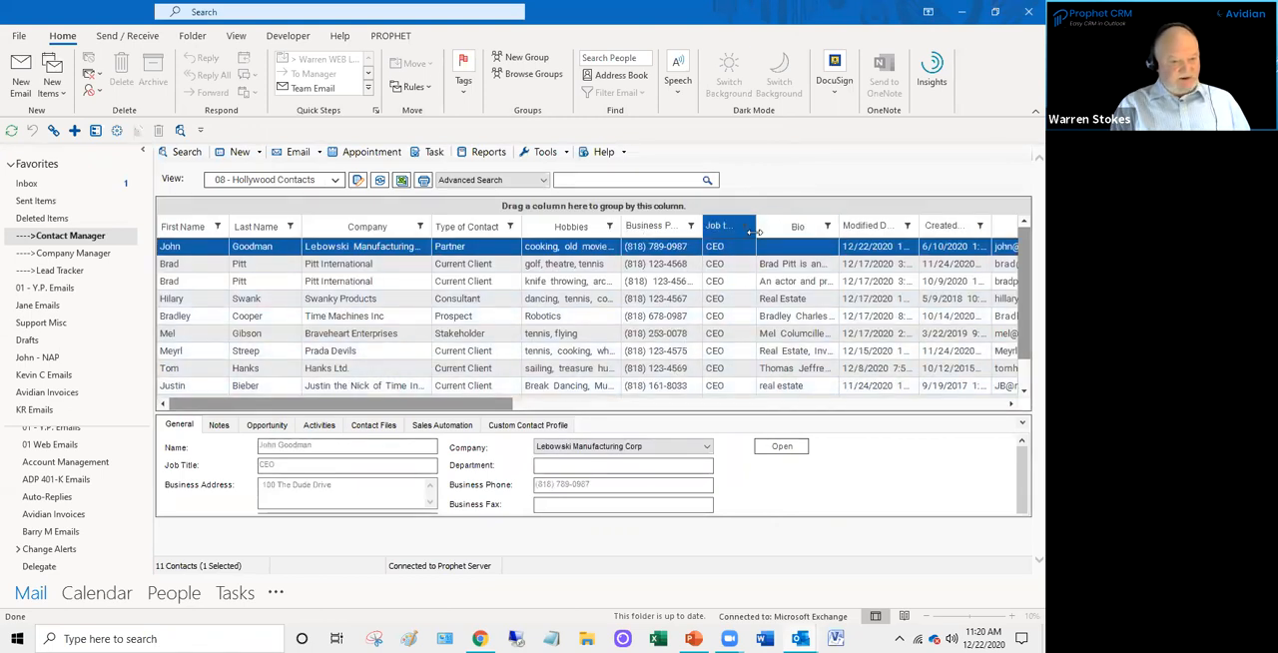
drag(750, 226, 785, 234)
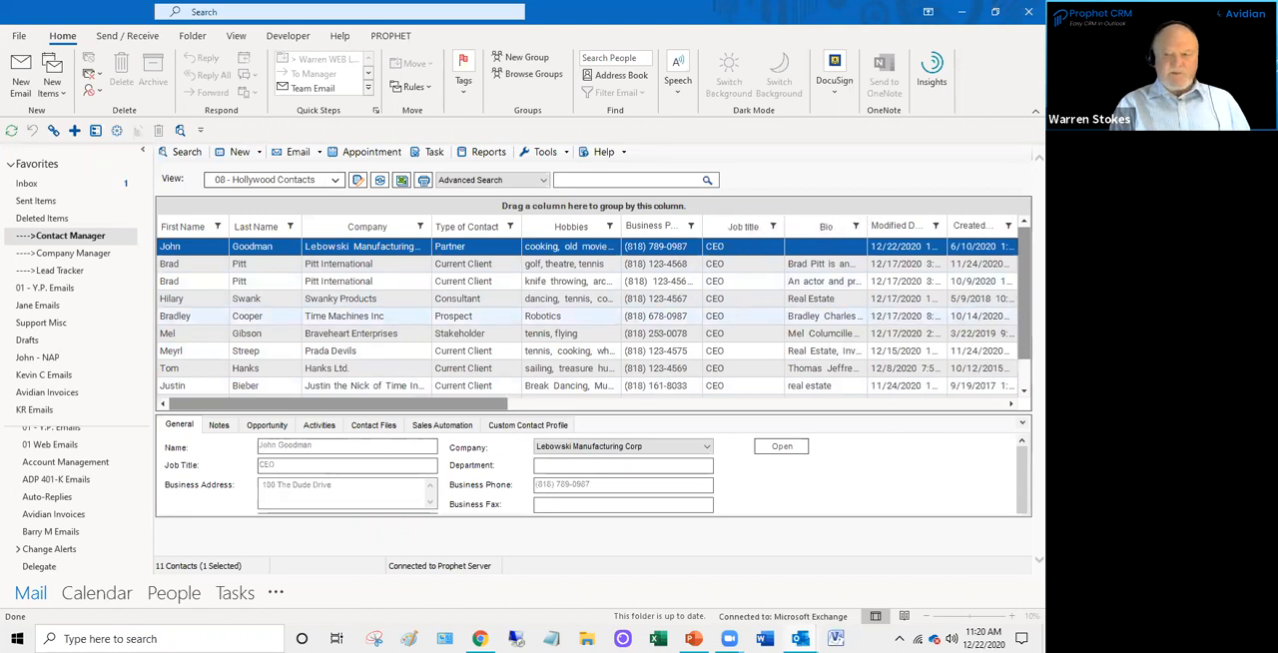
- Select every other contact in the filtered list together, then reduce the selection to the Lebowski Manufacturing contact
ctrl+click(331, 281)
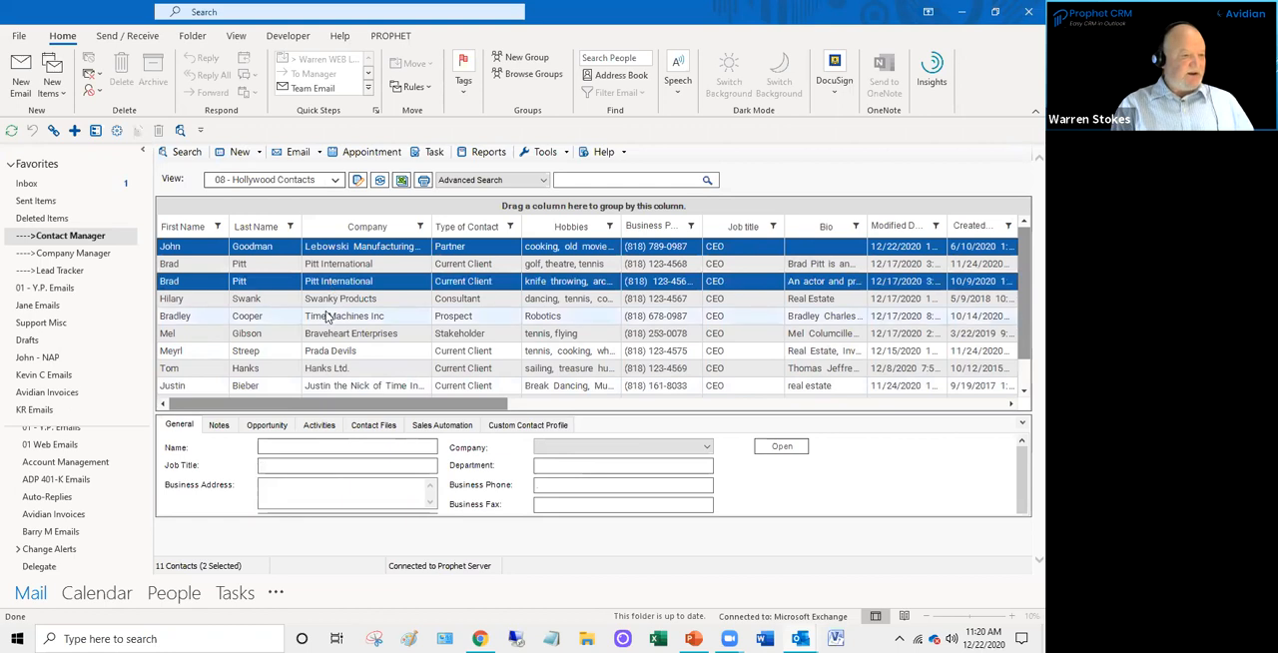
ctrl+click(329, 316)
ctrl+click(335, 350)
ctrl+click(336, 386)
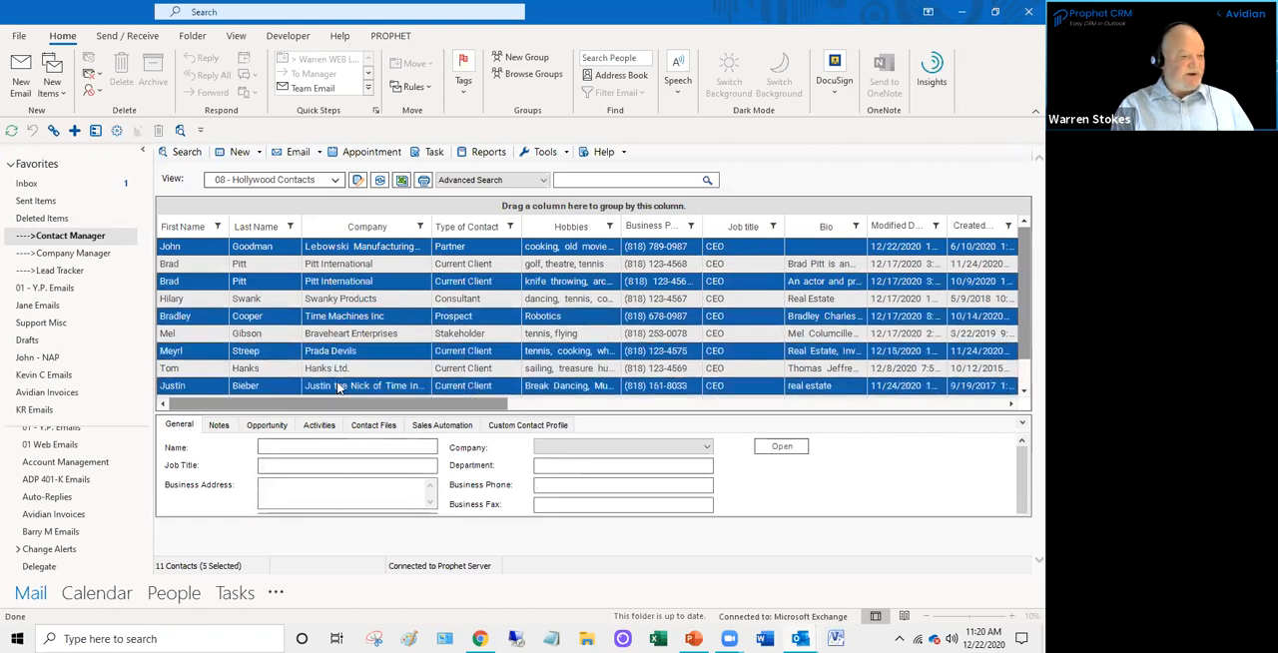
click(336, 251)
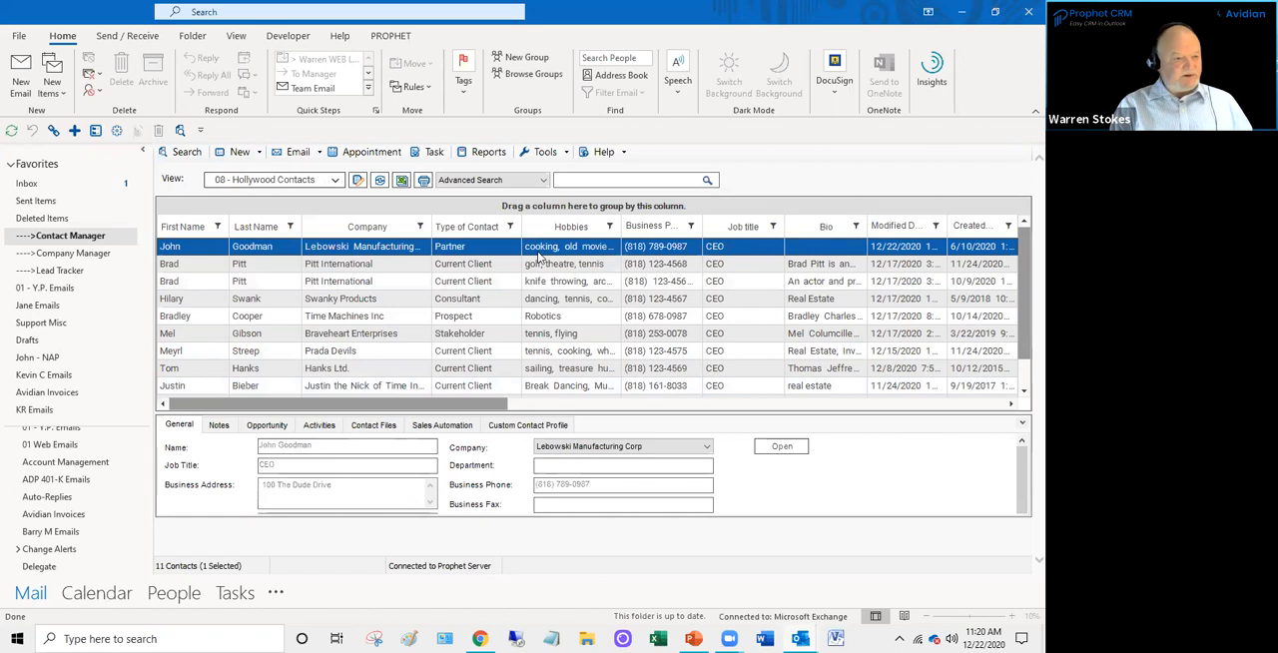
- Open the Lebowski Manufacturing CEO's contact record, look at its details and notes, and close it
double_click(445, 250)
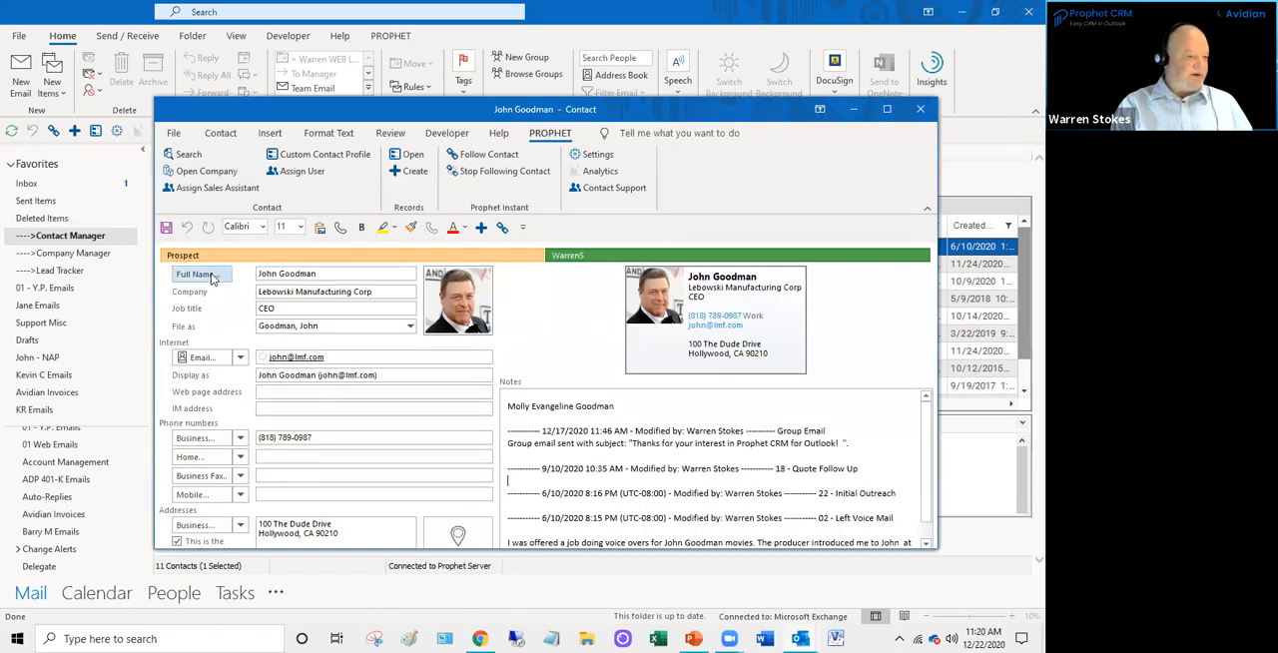
click(650, 467)
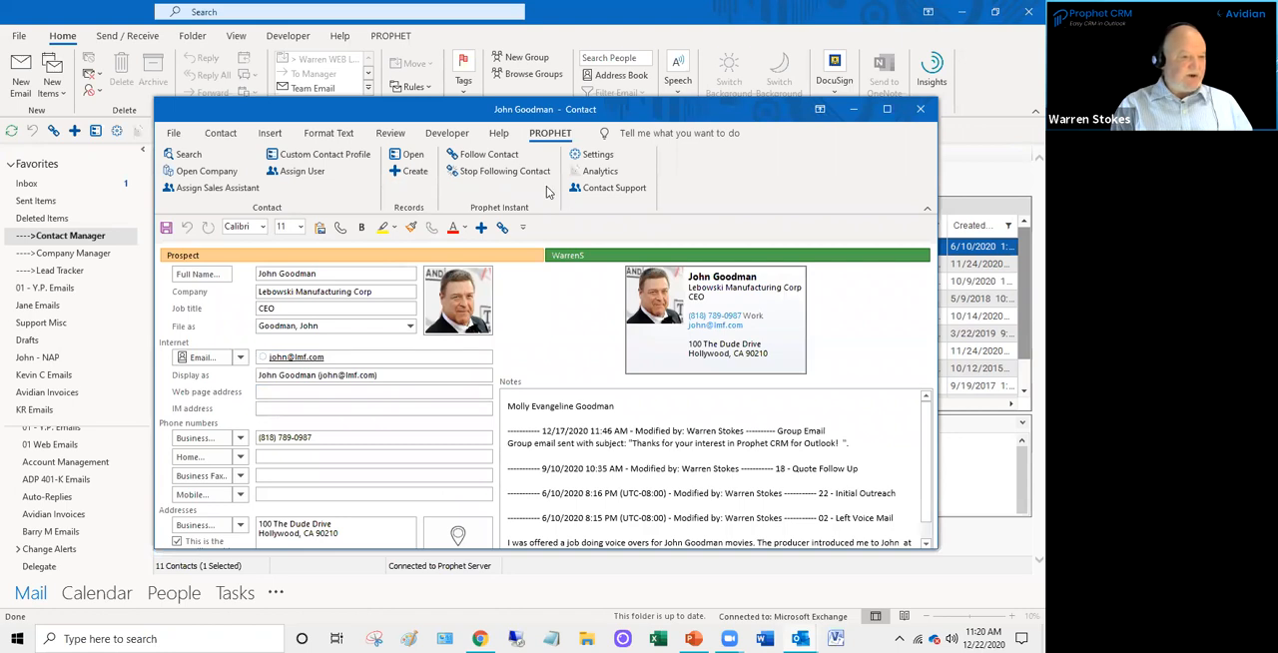
click(919, 112)
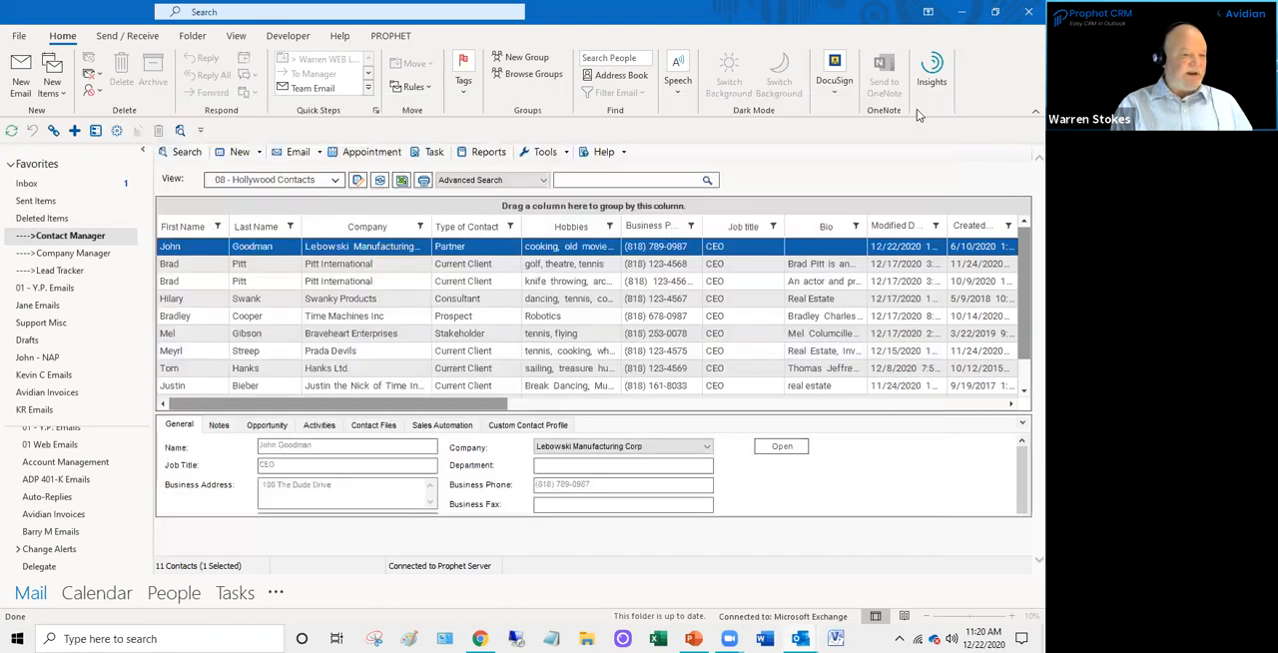
- Show the Lebowski CEO's Custom Contact Profile below the contact list and enlarge the detail area
click(520, 421)
drag(520, 414, 526, 316)
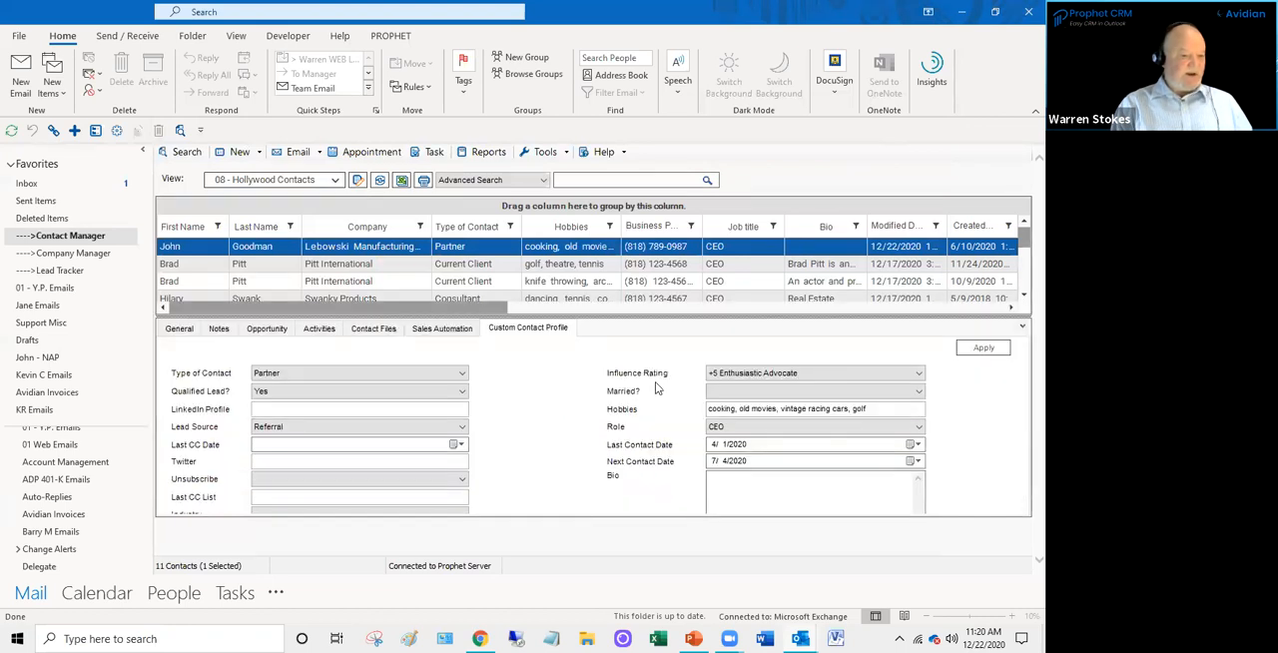
- Check the Type of Contact choices in the Lebowski CEO's profile, then set Married? to Yes
click(329, 372)
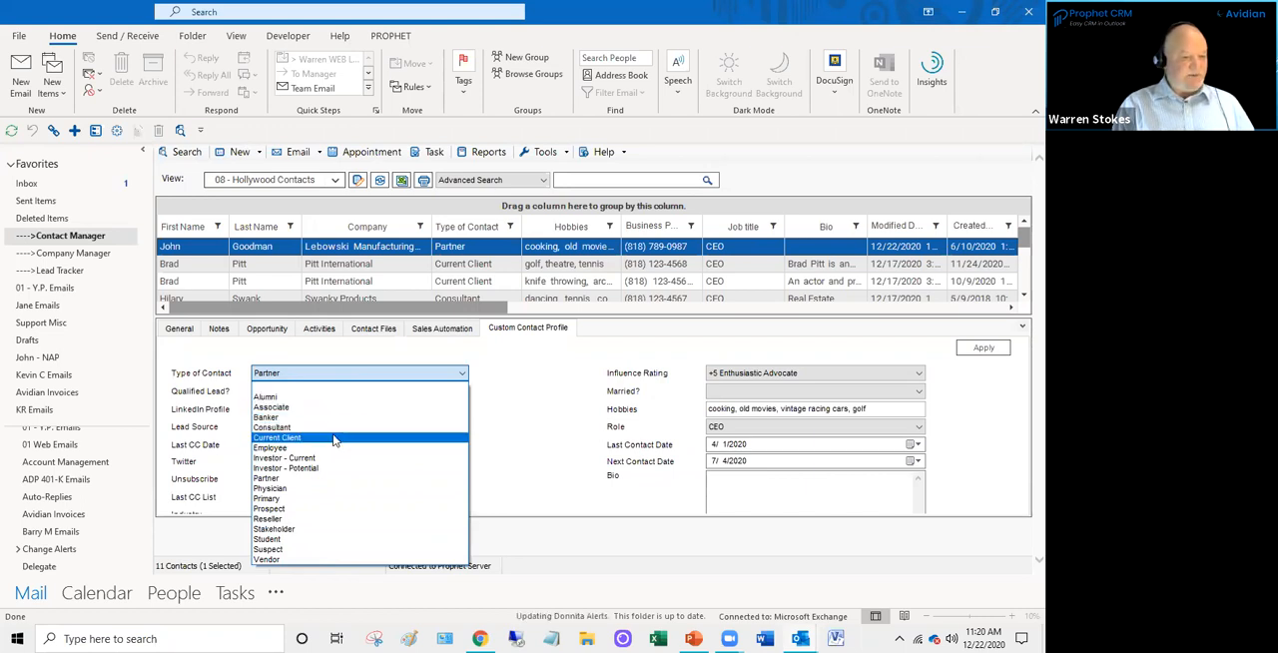
click(526, 423)
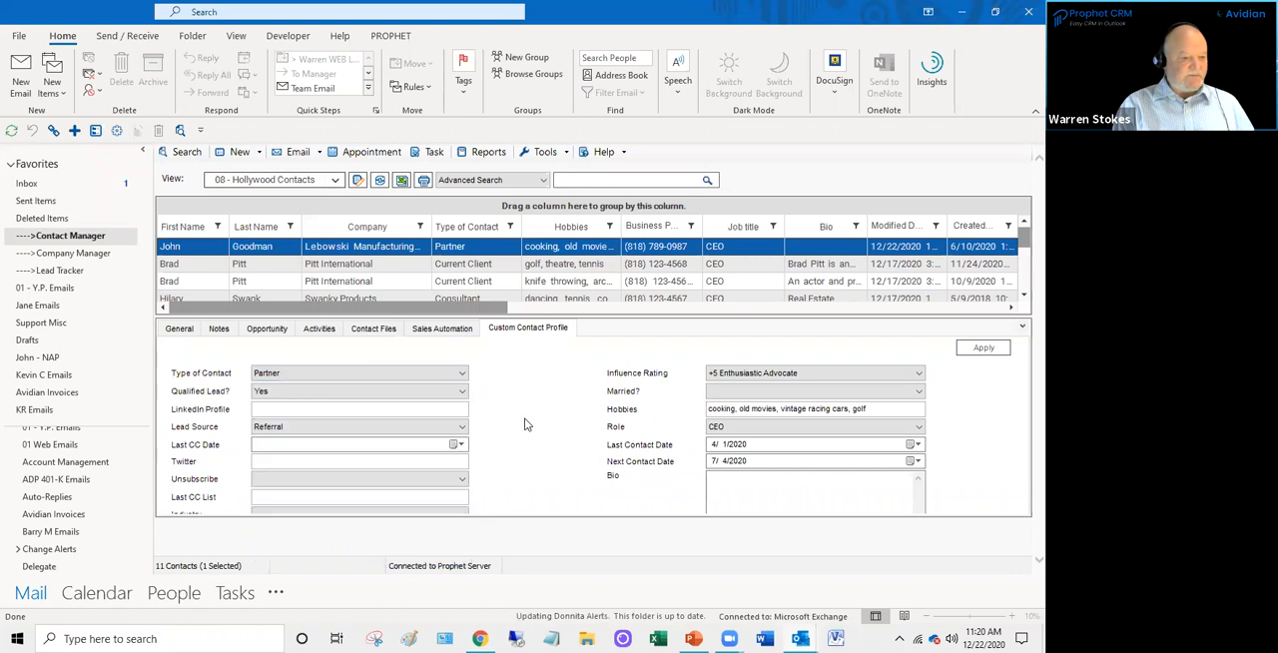
click(743, 394)
click(730, 424)
drag(805, 408, 702, 408)
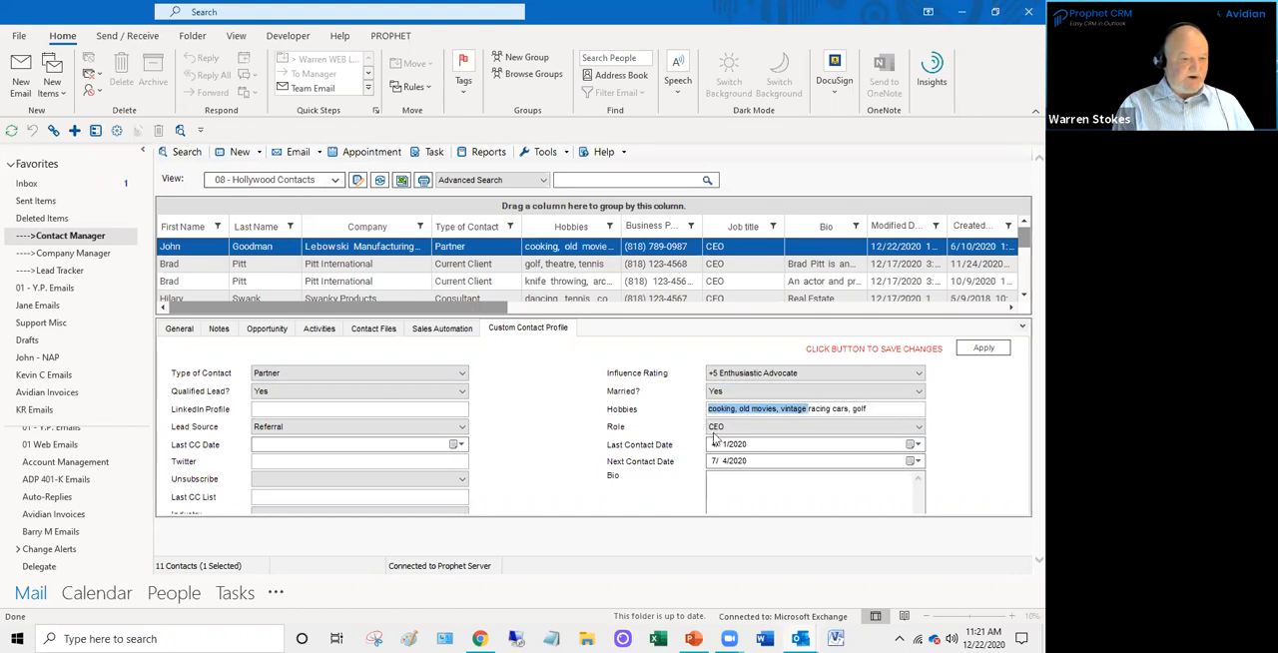
- Look through the available choices for Role, Lead Source and Industry in the Custom Contact Profile
click(737, 432)
click(735, 431)
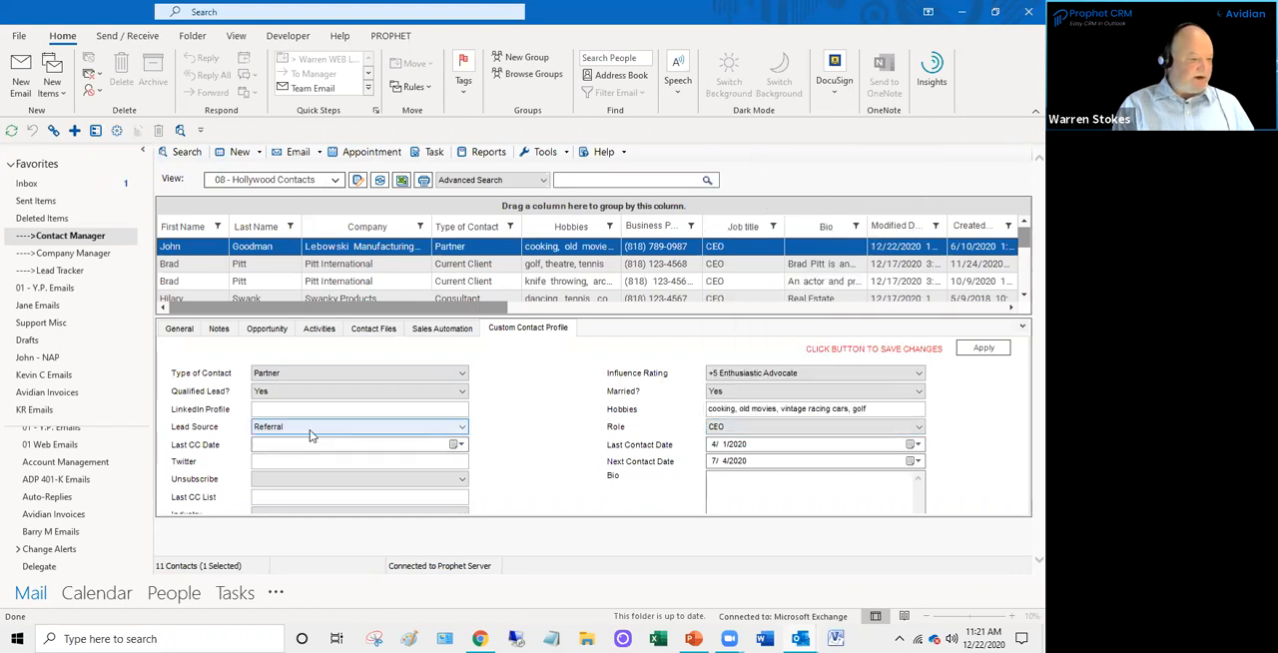
click(309, 429)
click(310, 435)
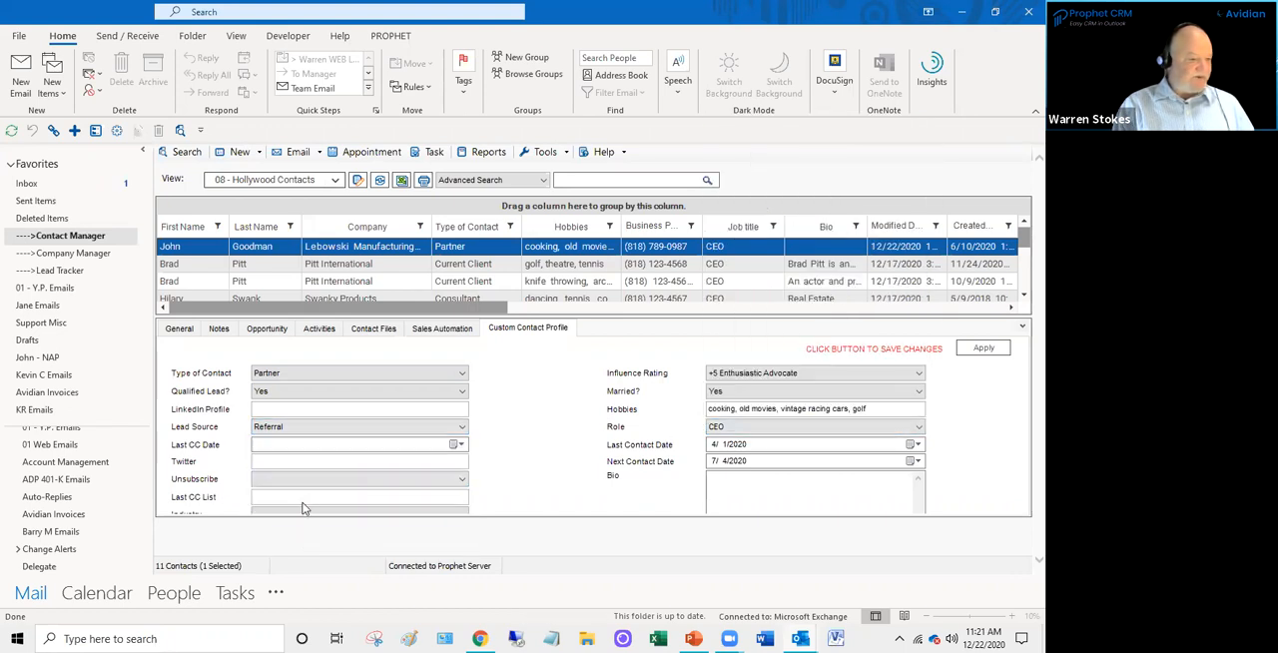
click(305, 517)
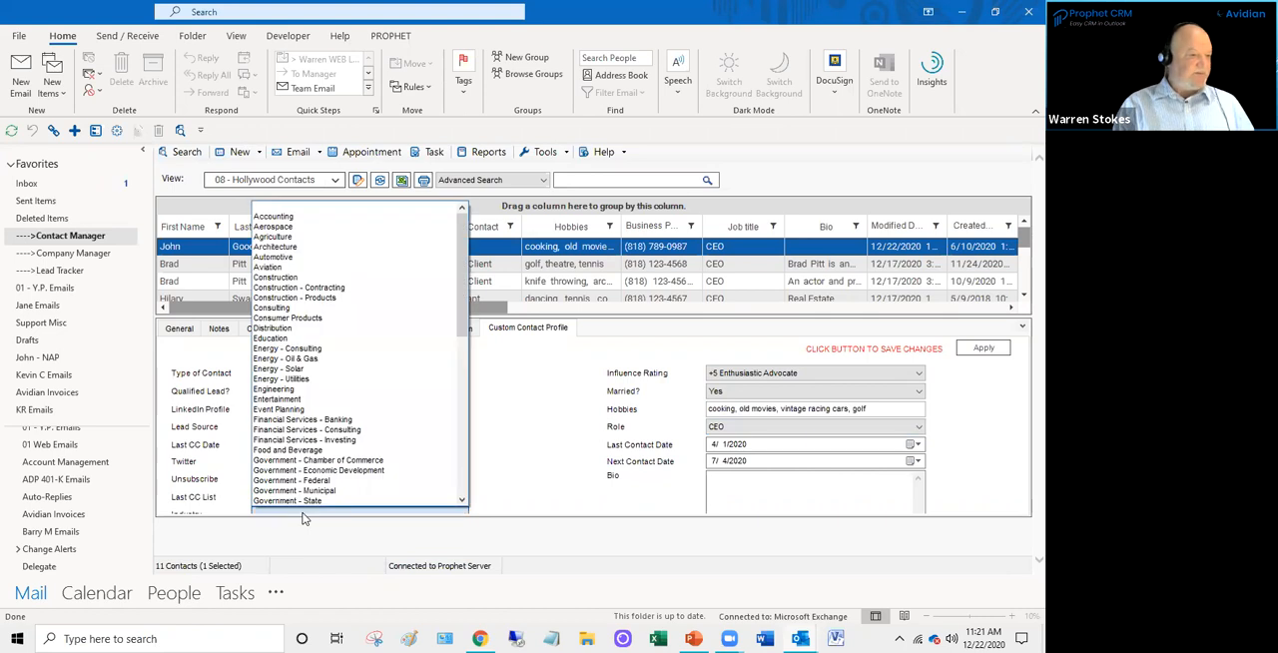
click(305, 517)
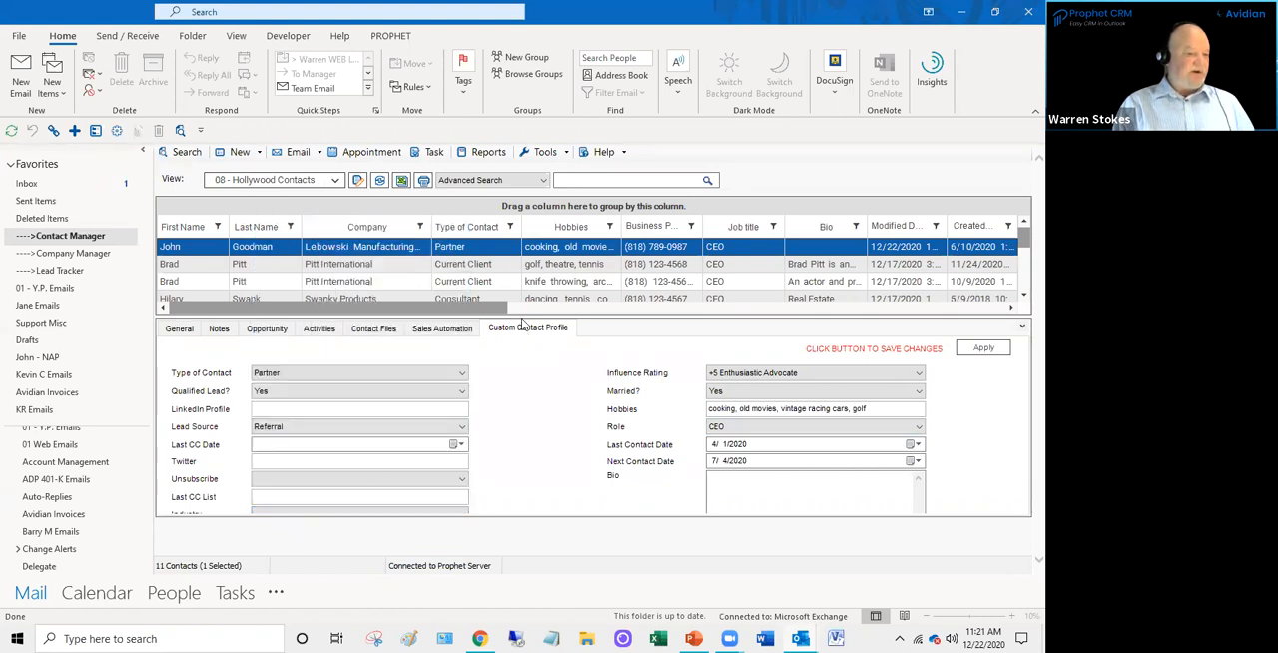
- Enlarge the contact list, then move the Job title column before Business Phone and the Hobbies column before Type of Contact
drag(521, 315, 518, 406)
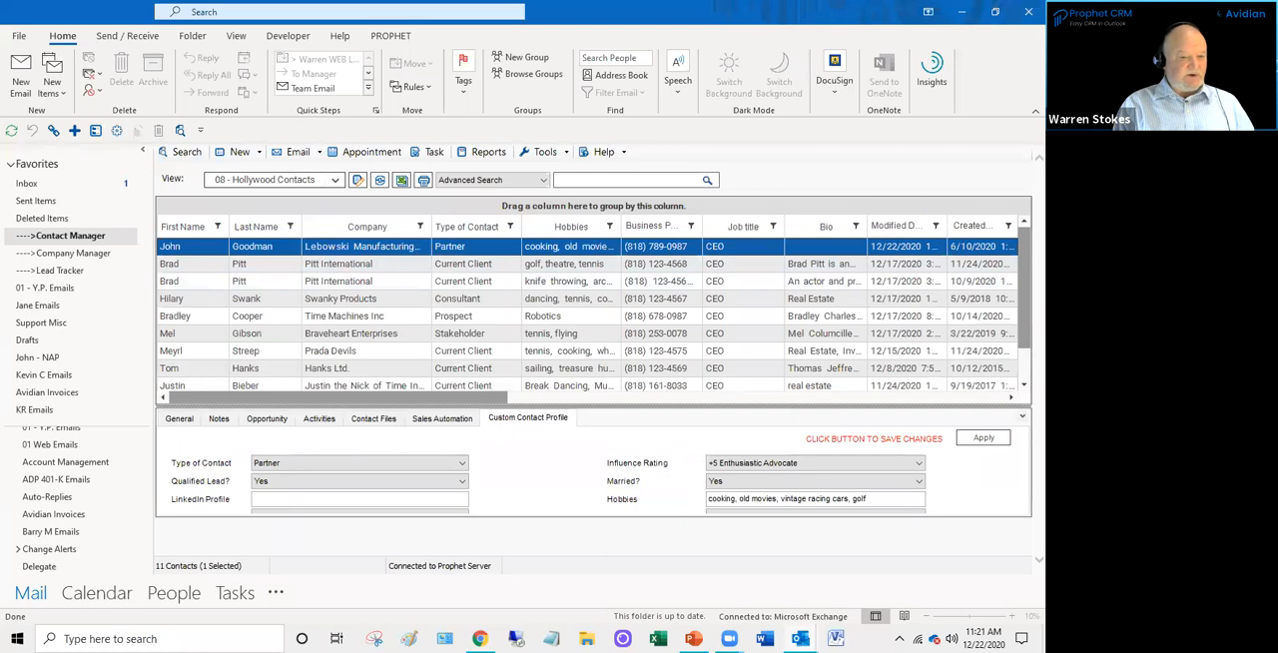
drag(393, 397, 683, 405)
drag(311, 439, 532, 430)
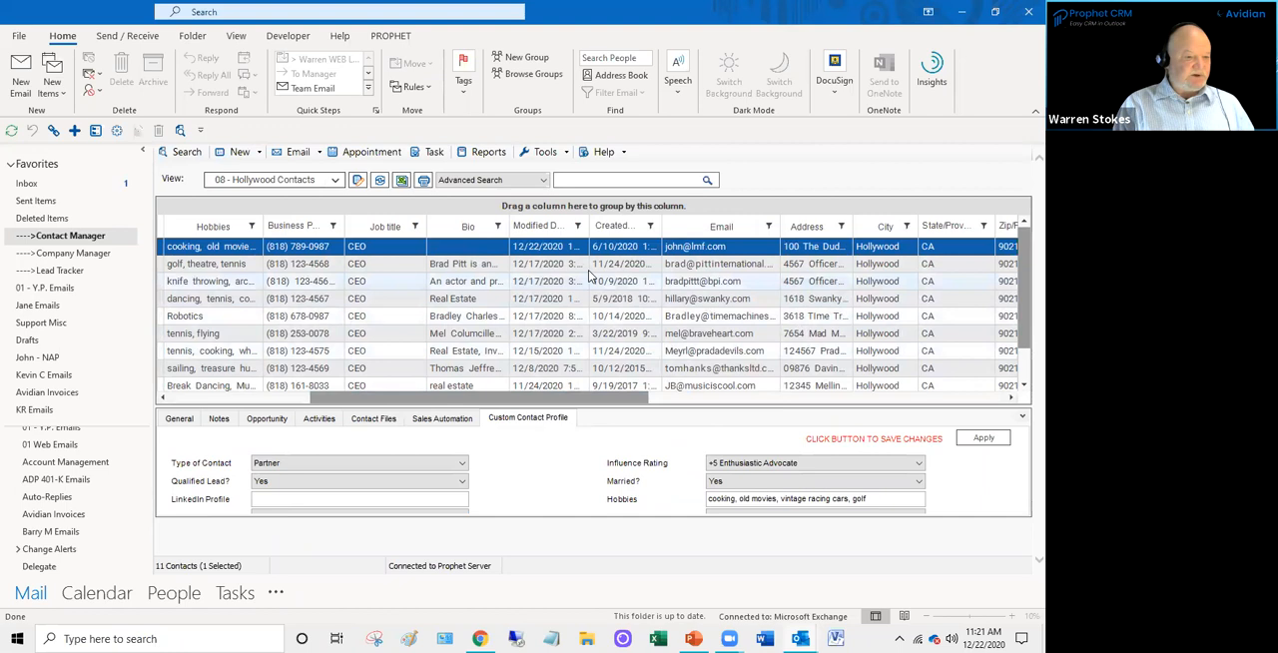
drag(392, 235, 265, 232)
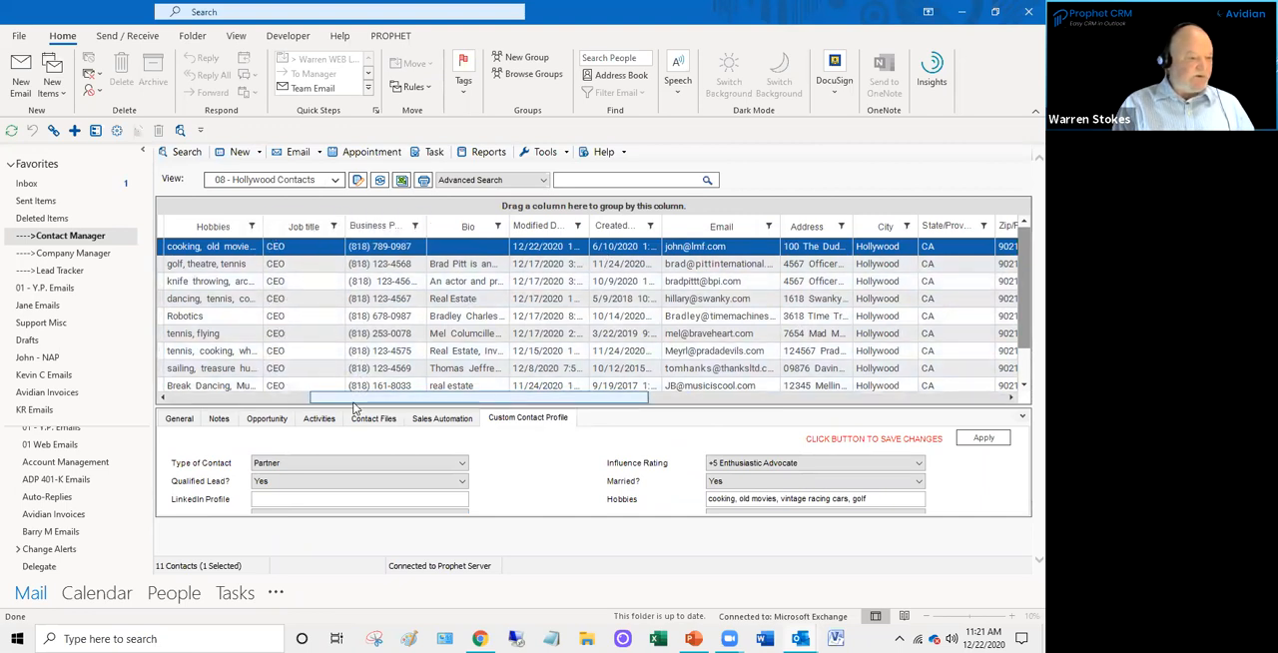
drag(356, 399, 191, 398)
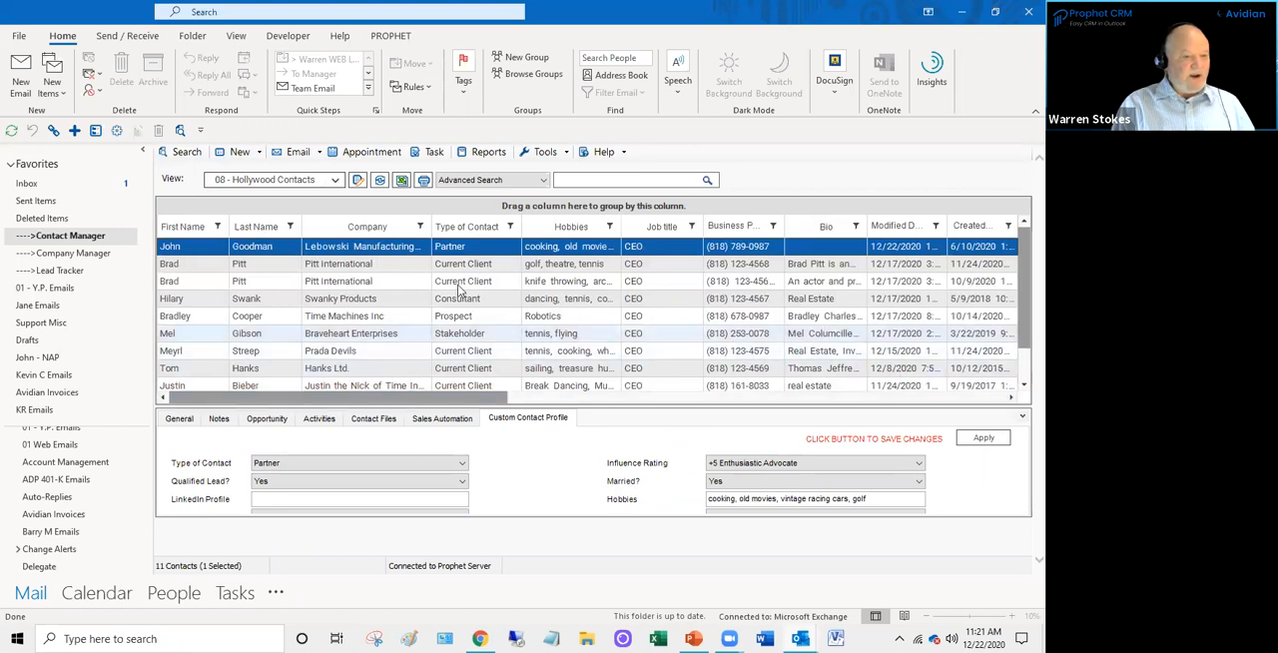
drag(563, 227, 431, 232)
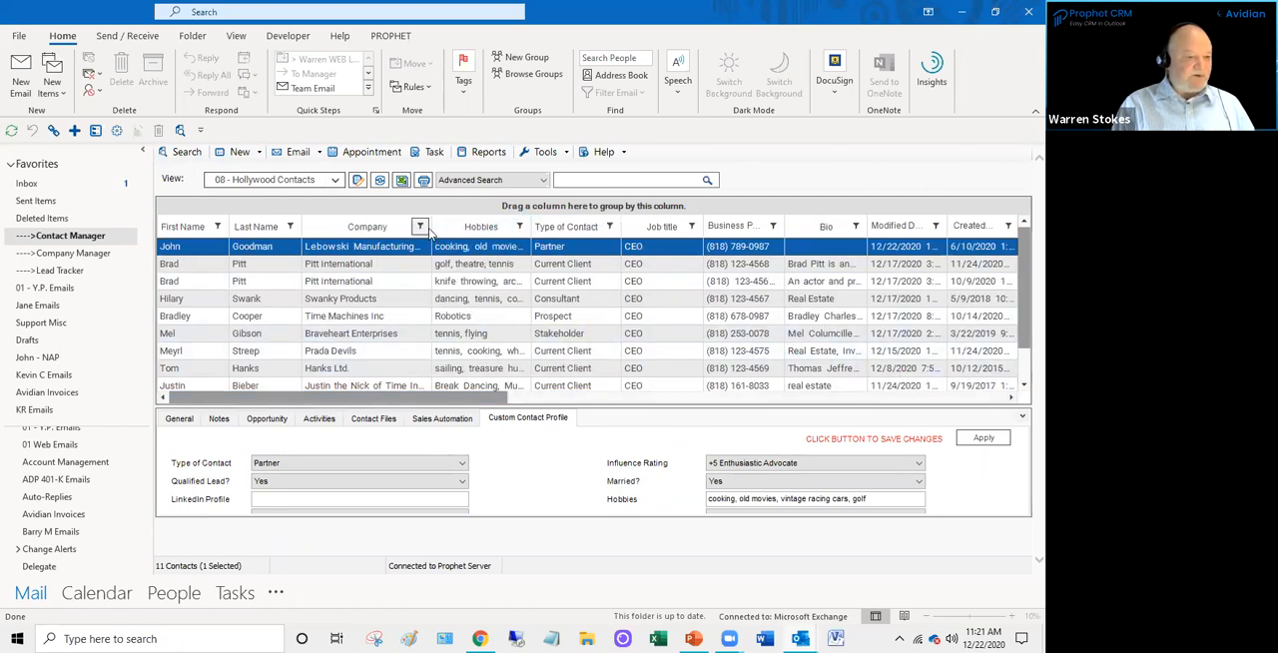
scroll(386, 351, down, 1)
scroll(384, 350, up, 1)
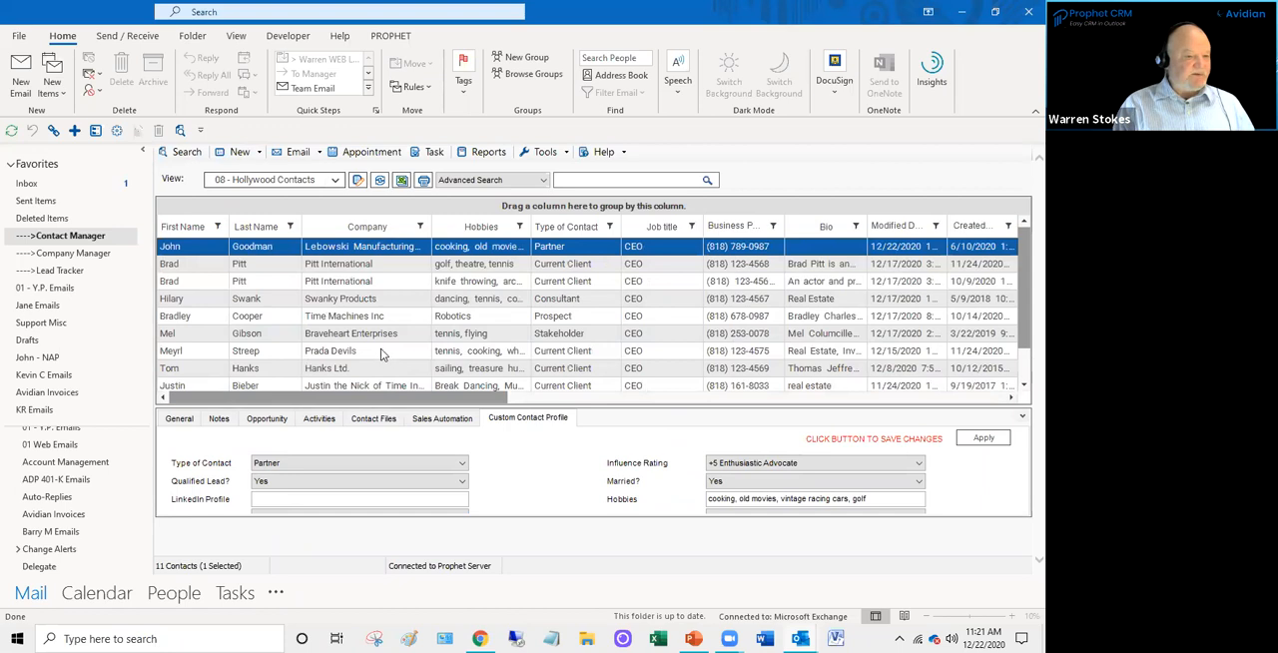
- Open the column settings of the Hollywood Contacts view and look through the available columns
right_click(388, 252)
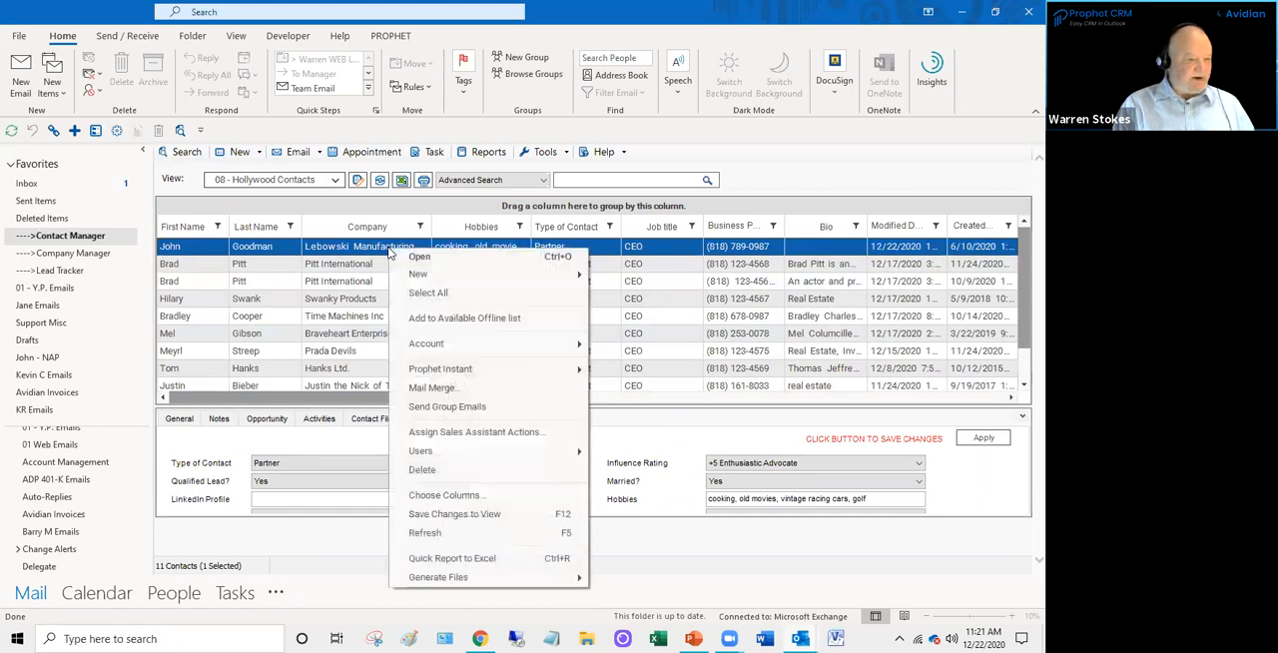
click(454, 496)
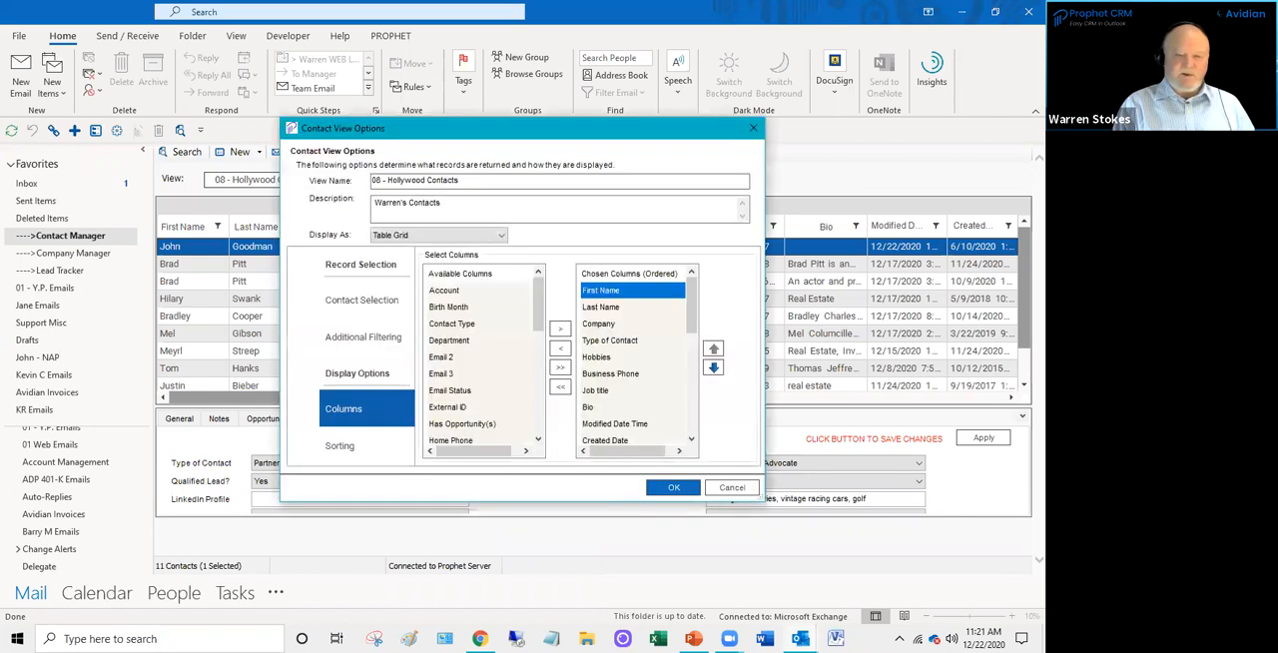
click(444, 291)
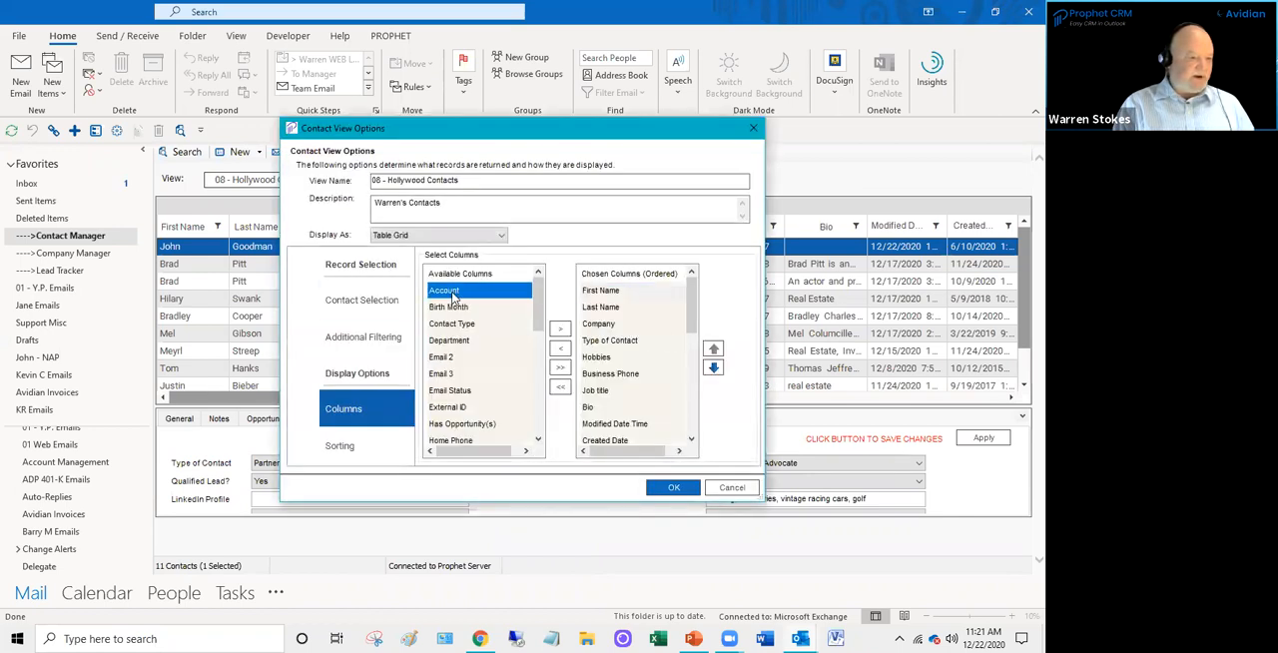
scroll(470, 343, down, 7)
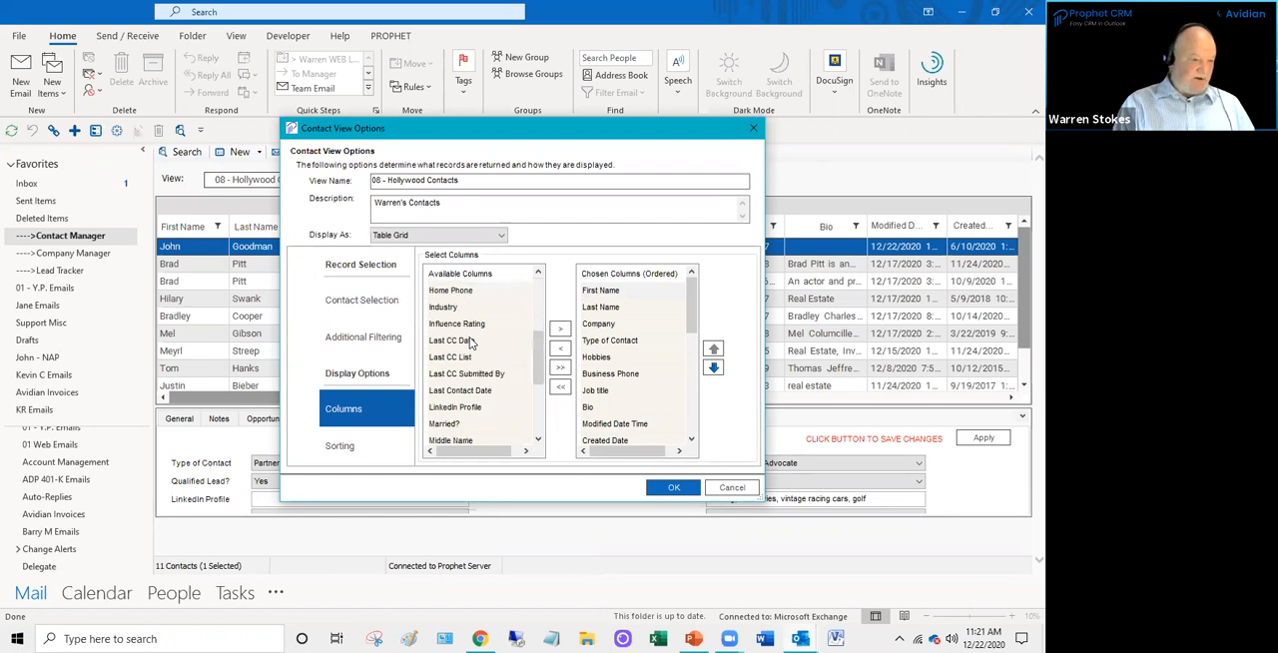
scroll(474, 384, up, 7)
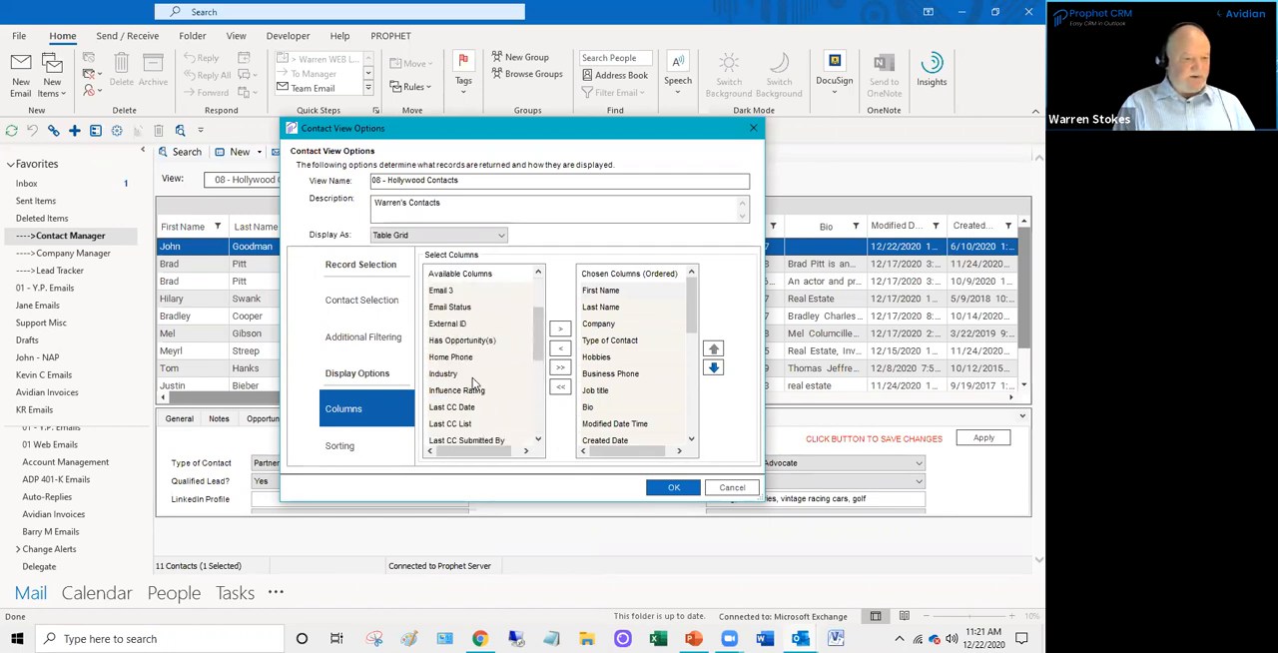
- Try moving Full Name above Fax in the view's chosen columns, and discard the changes
drag(694, 311, 687, 445)
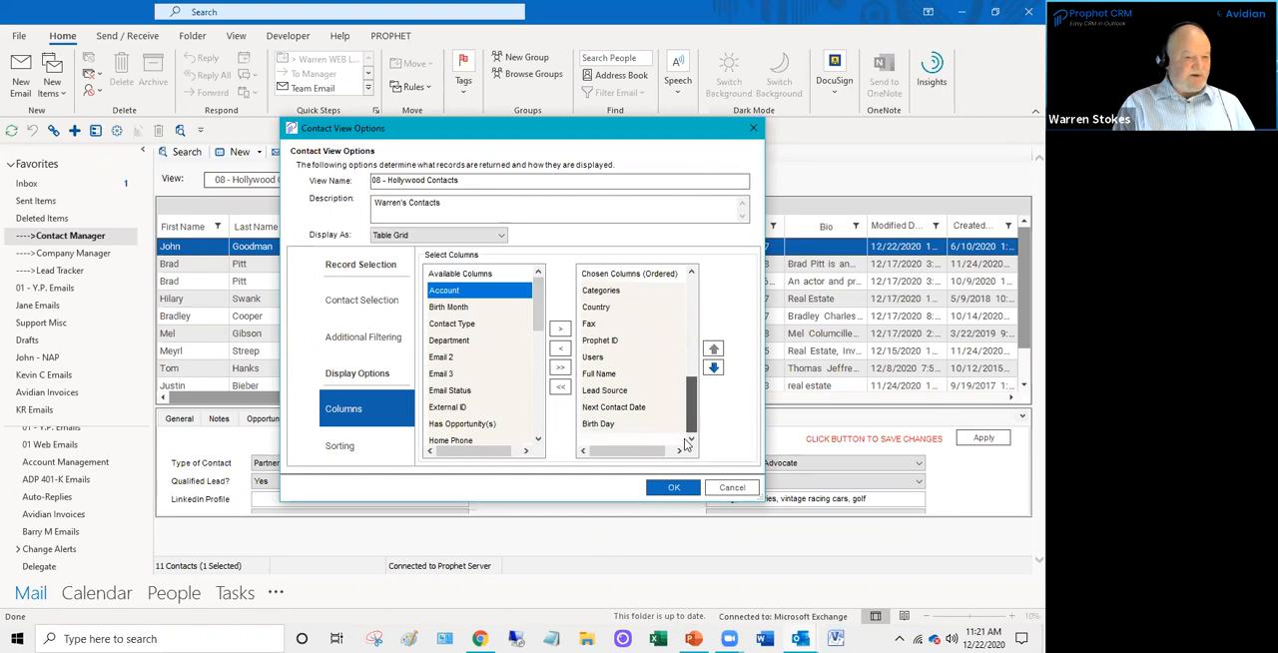
click(599, 374)
click(713, 348)
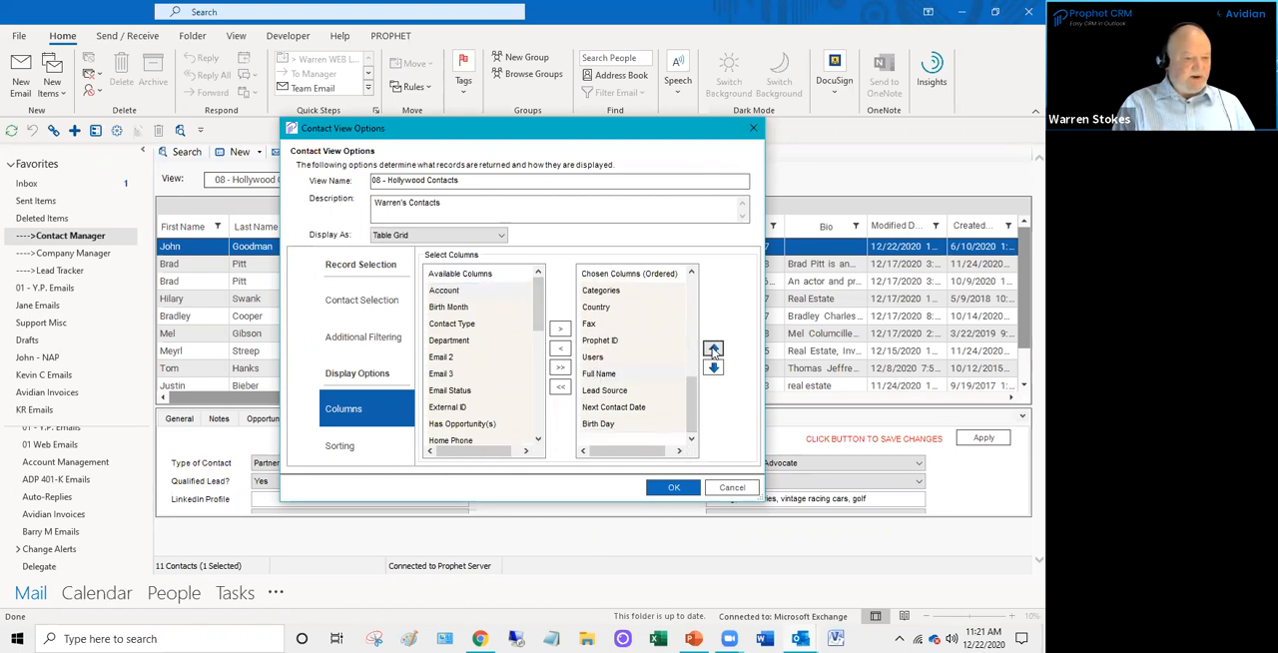
click(713, 348)
click(713, 349)
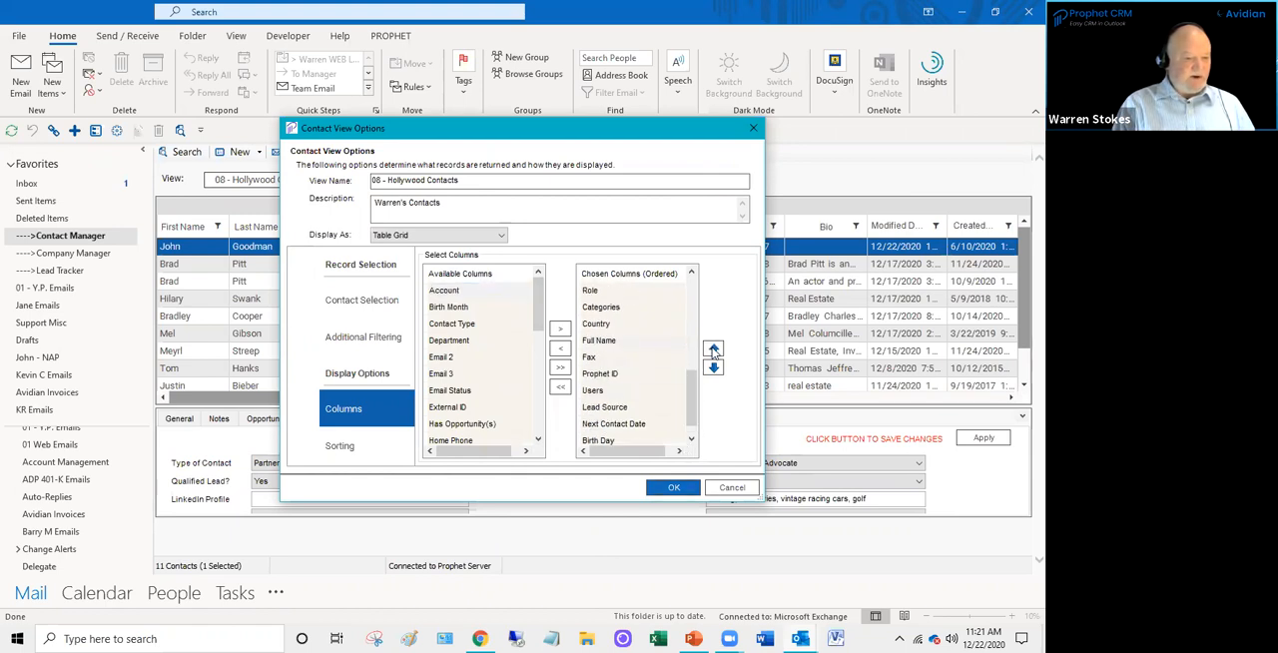
click(753, 130)
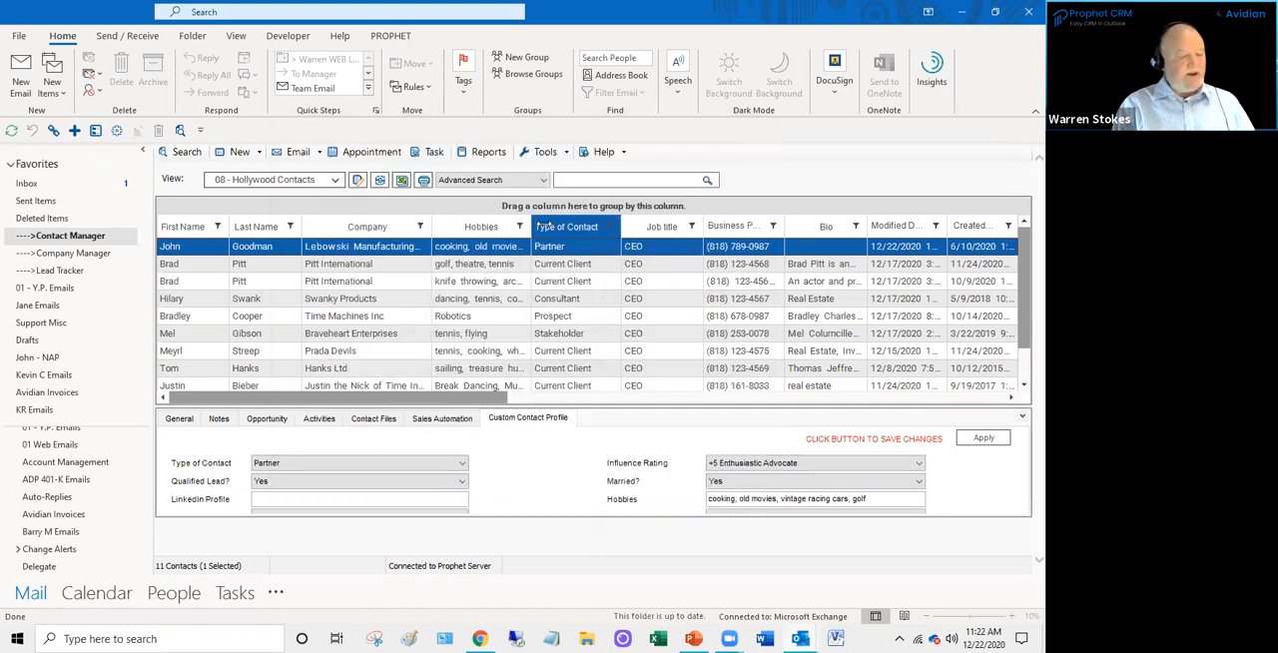
- Find the command for saving the rearranged columns to the current view, without running it
right_click(648, 246)
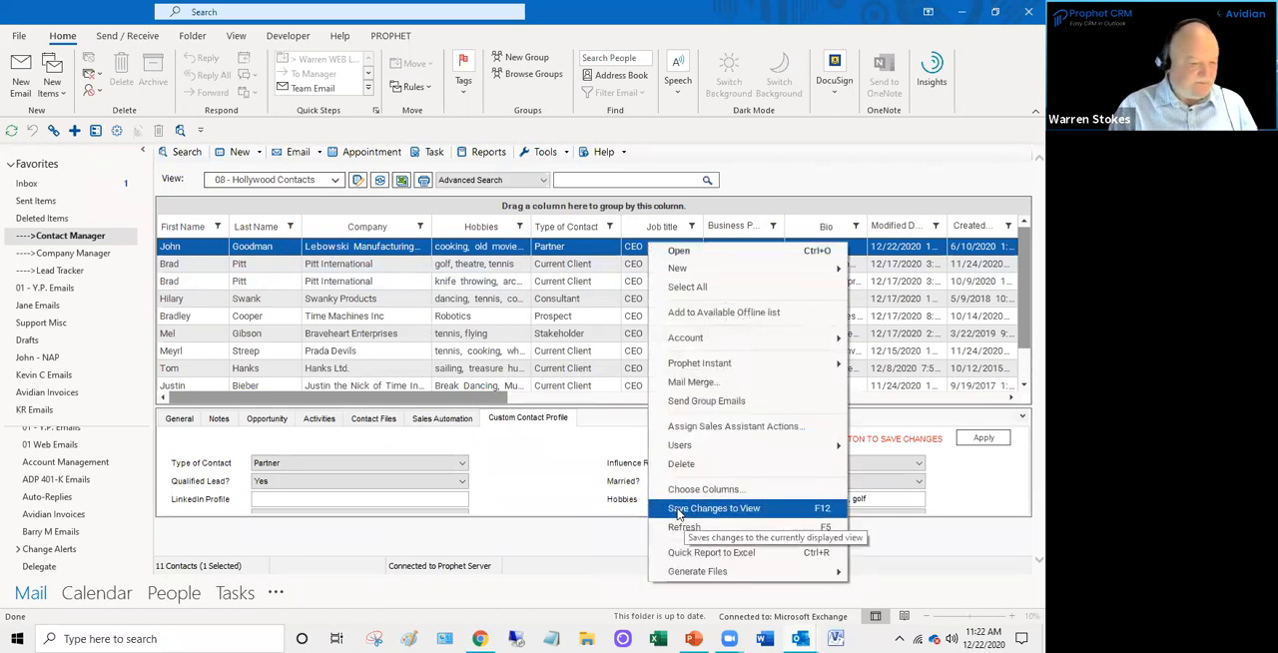
click(789, 164)
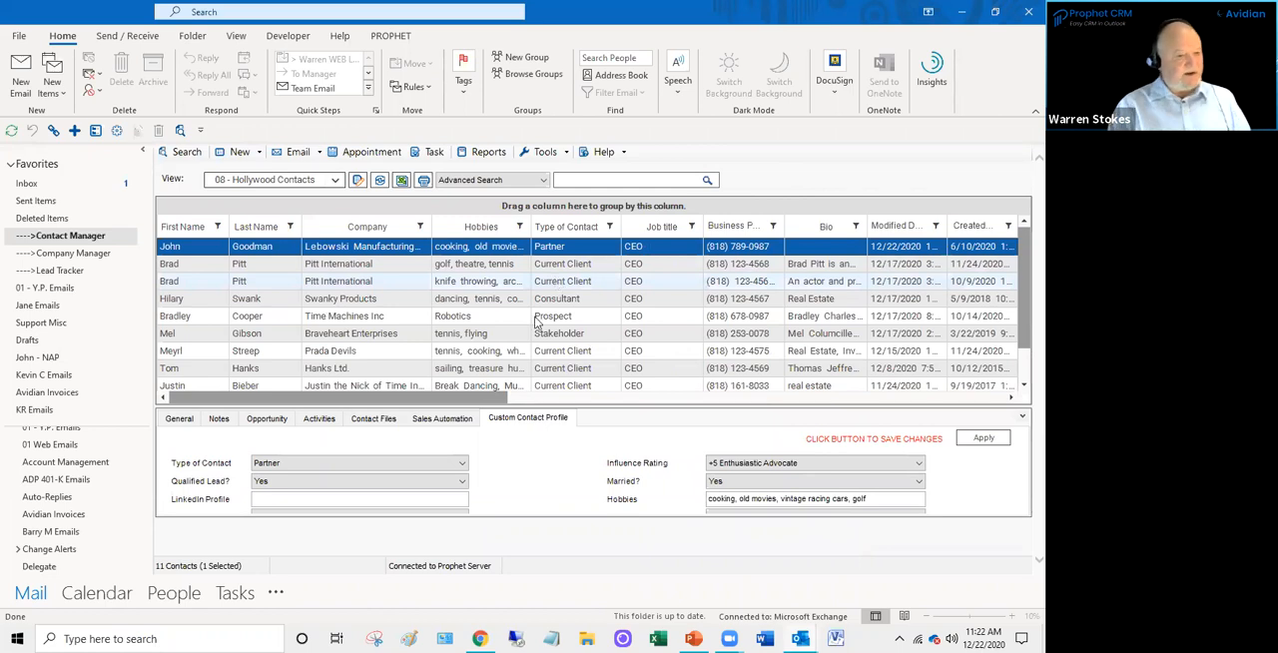
drag(500, 401, 462, 401)
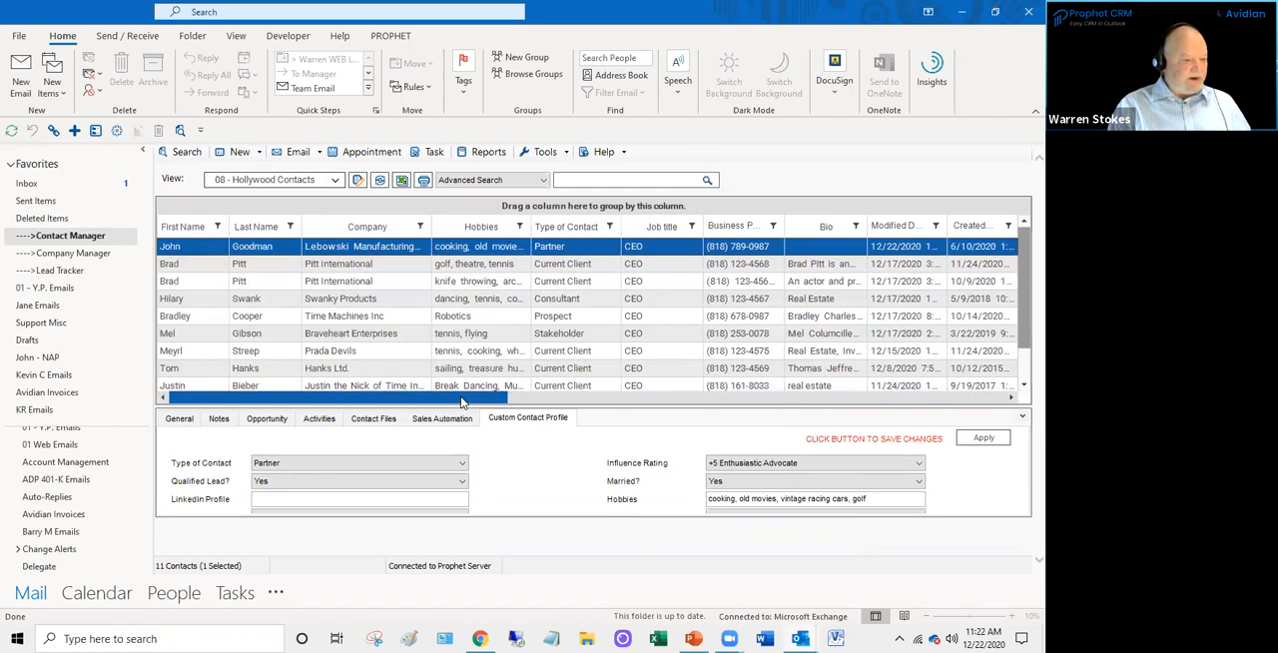
- Filter the Type of Contact column to show only Current Client contacts
click(610, 228)
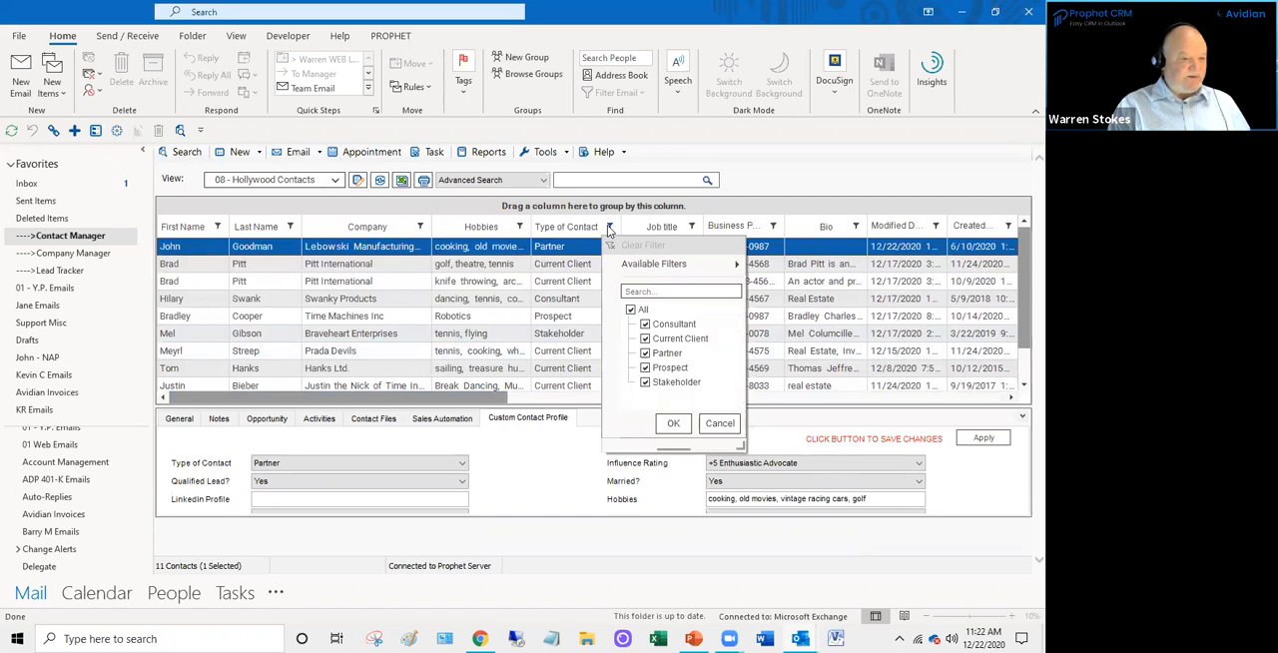
click(631, 309)
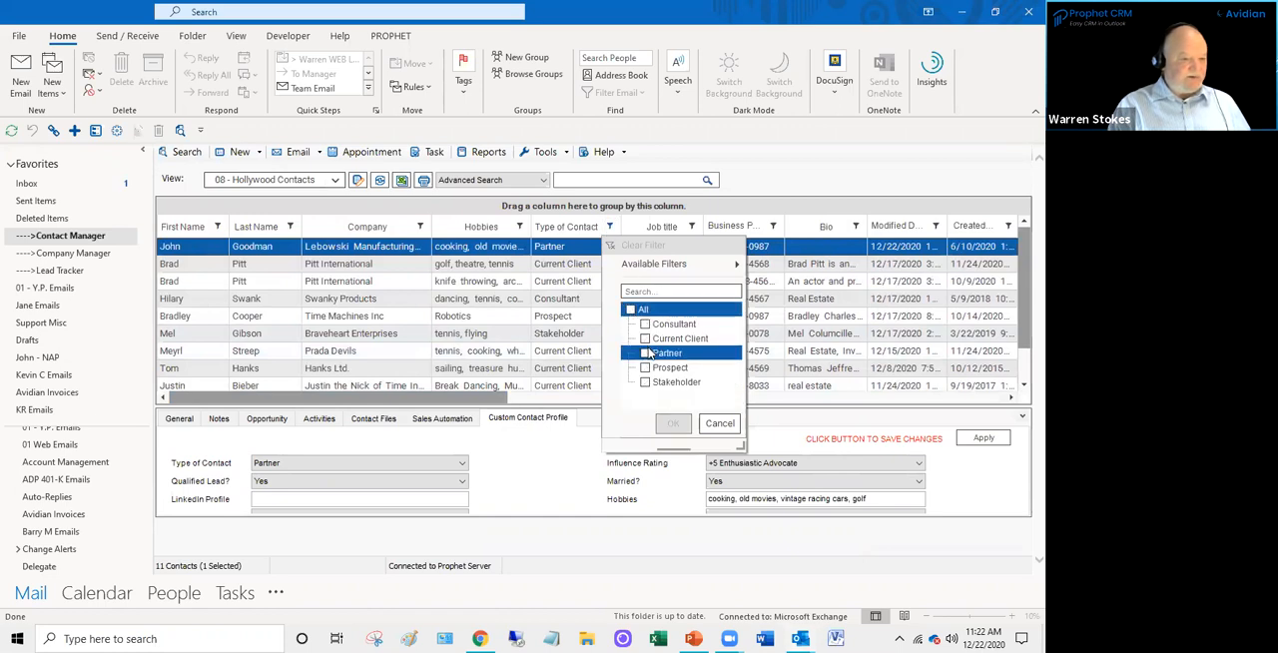
click(645, 339)
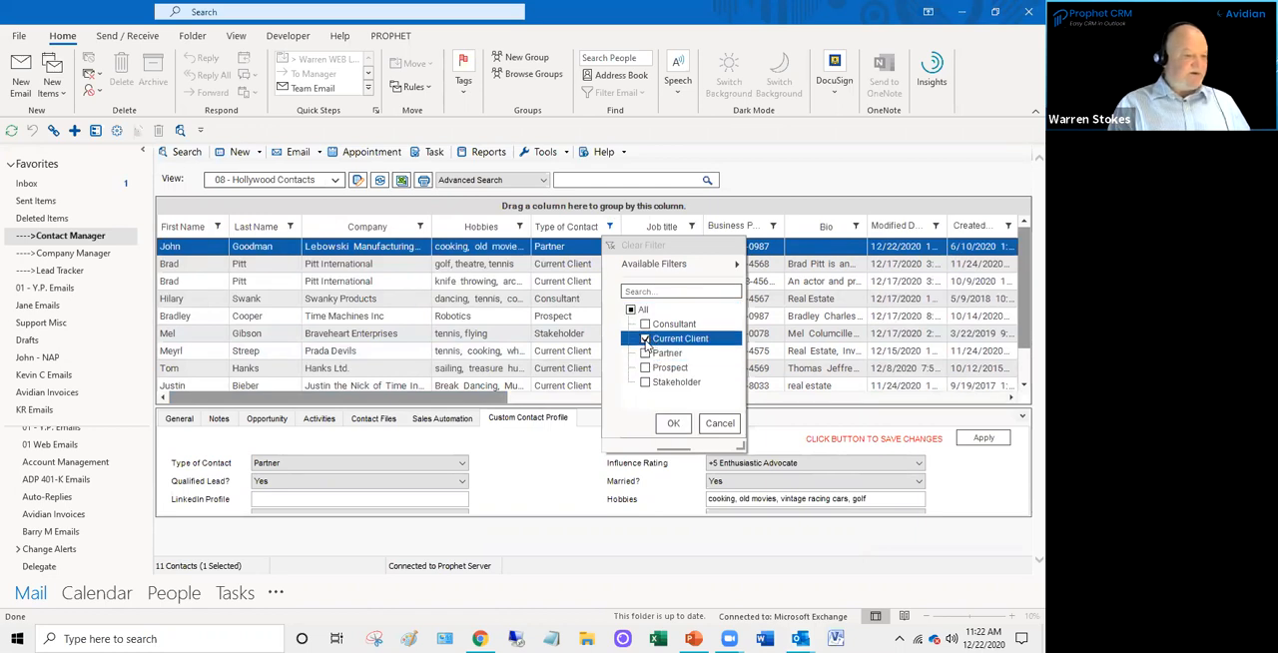
click(674, 425)
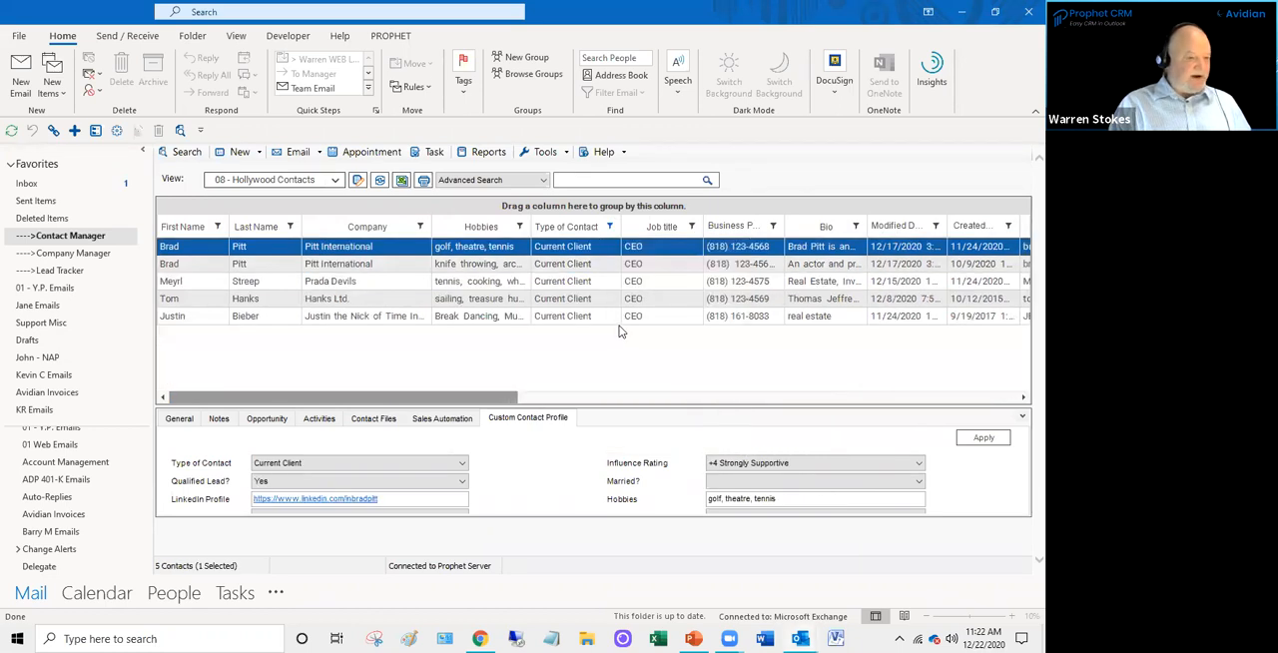
click(507, 399)
drag(507, 399, 476, 417)
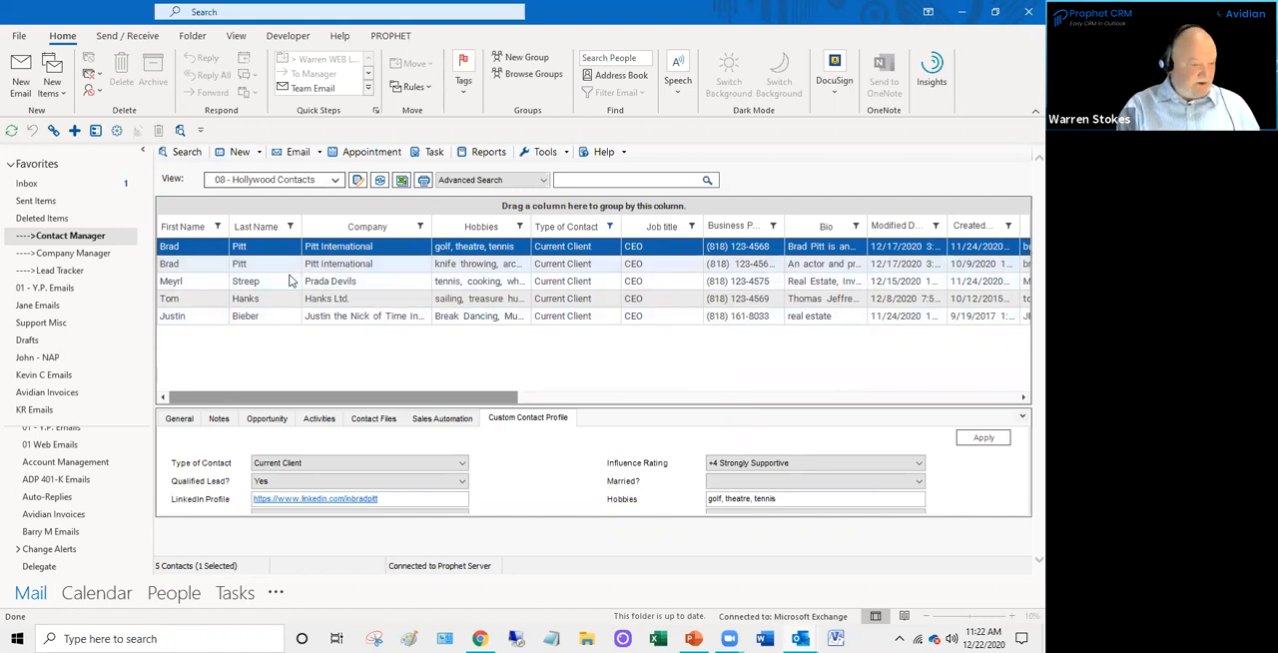
- Select all the filtered Current Client contacts together and look at the Mail Merge option for them
ctrl+click(329, 264)
ctrl+click(329, 285)
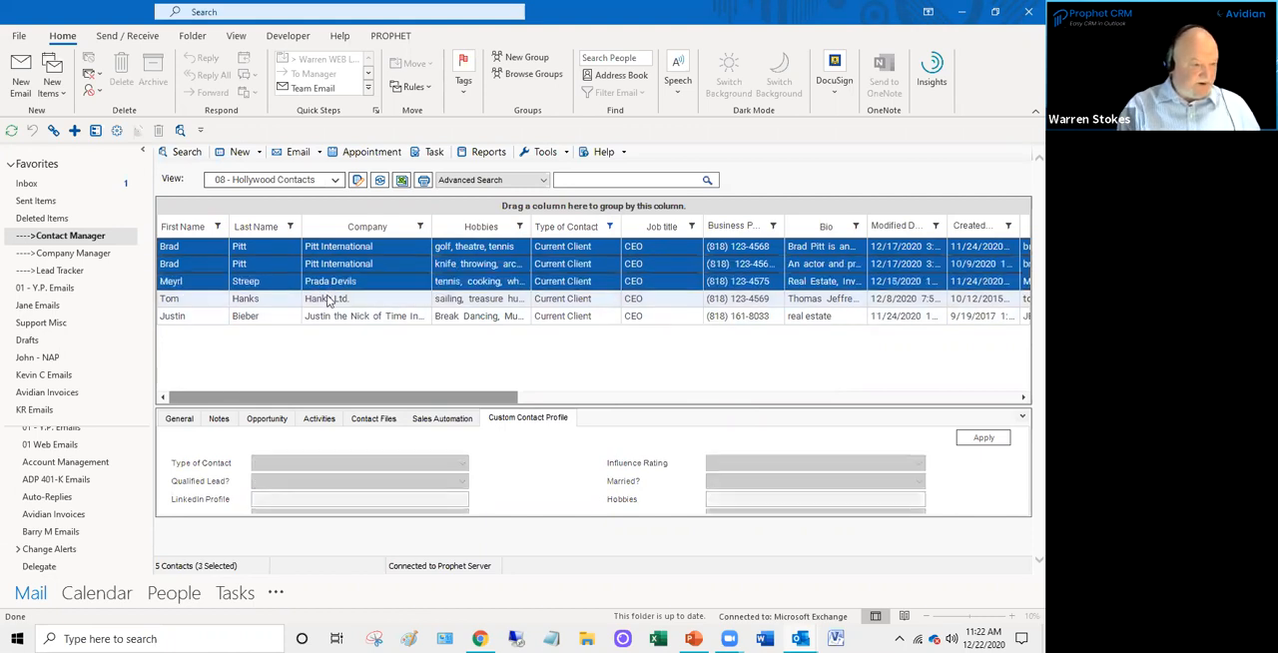
ctrl+click(333, 299)
ctrl+click(335, 316)
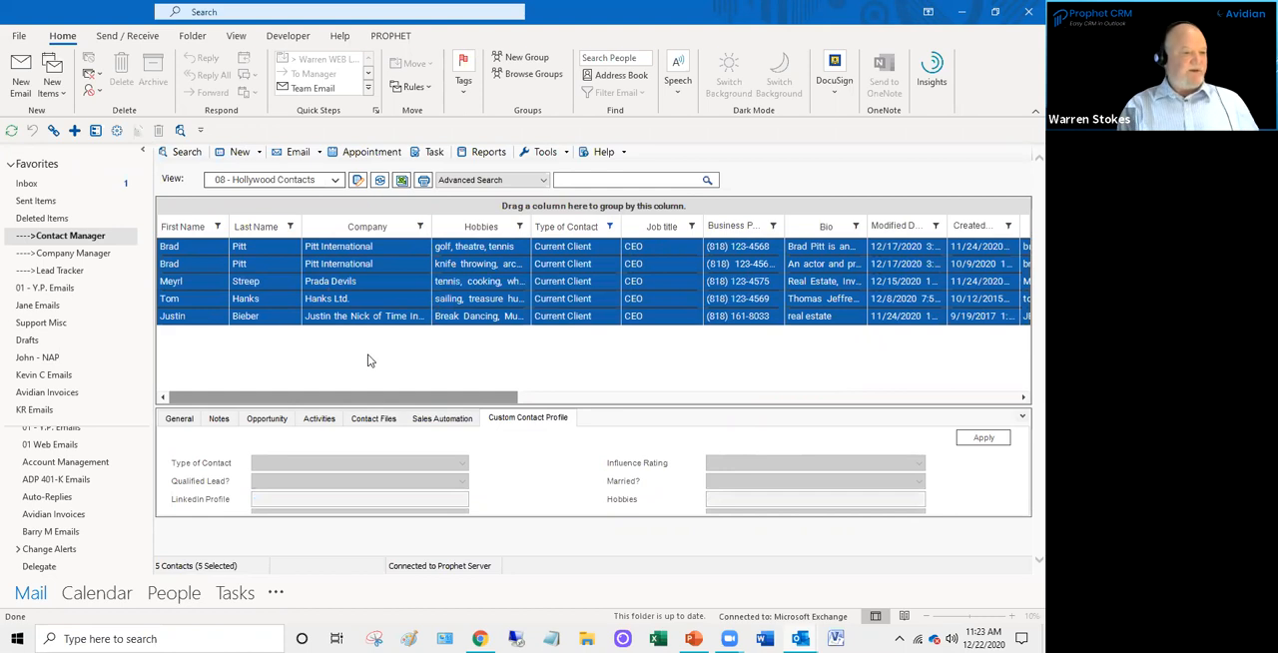
right_click(379, 284)
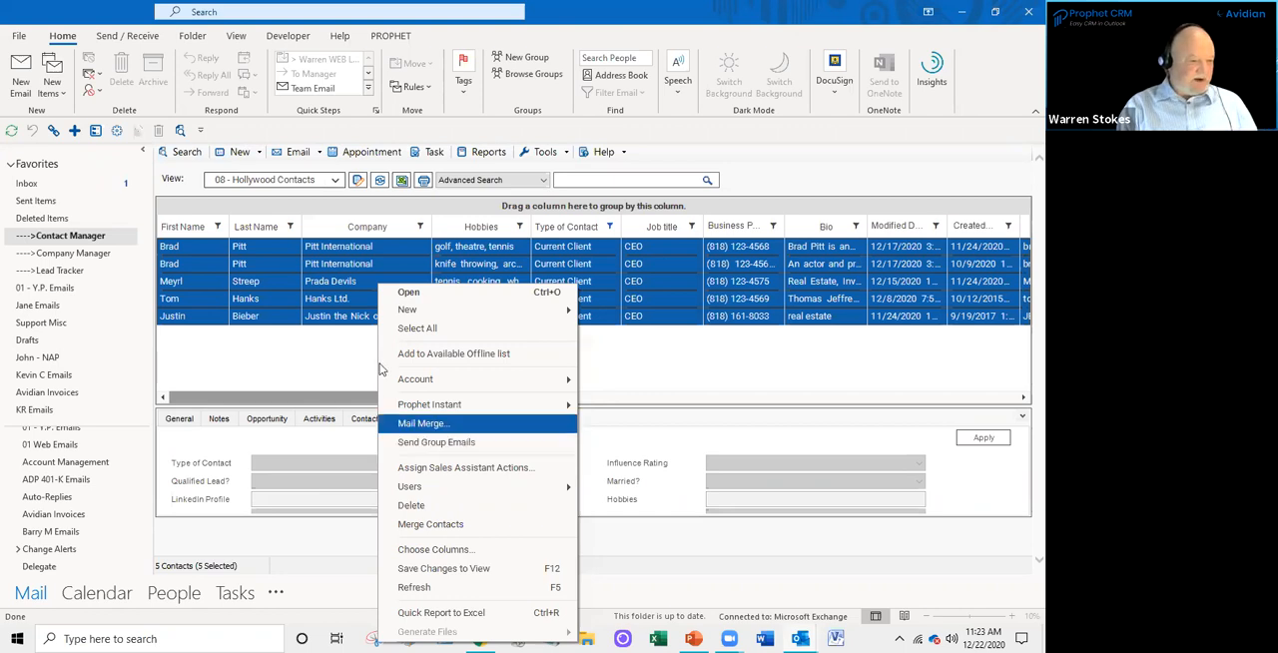
- Reselect all the filtered Current Client contacts together and start a group email to them
click(347, 252)
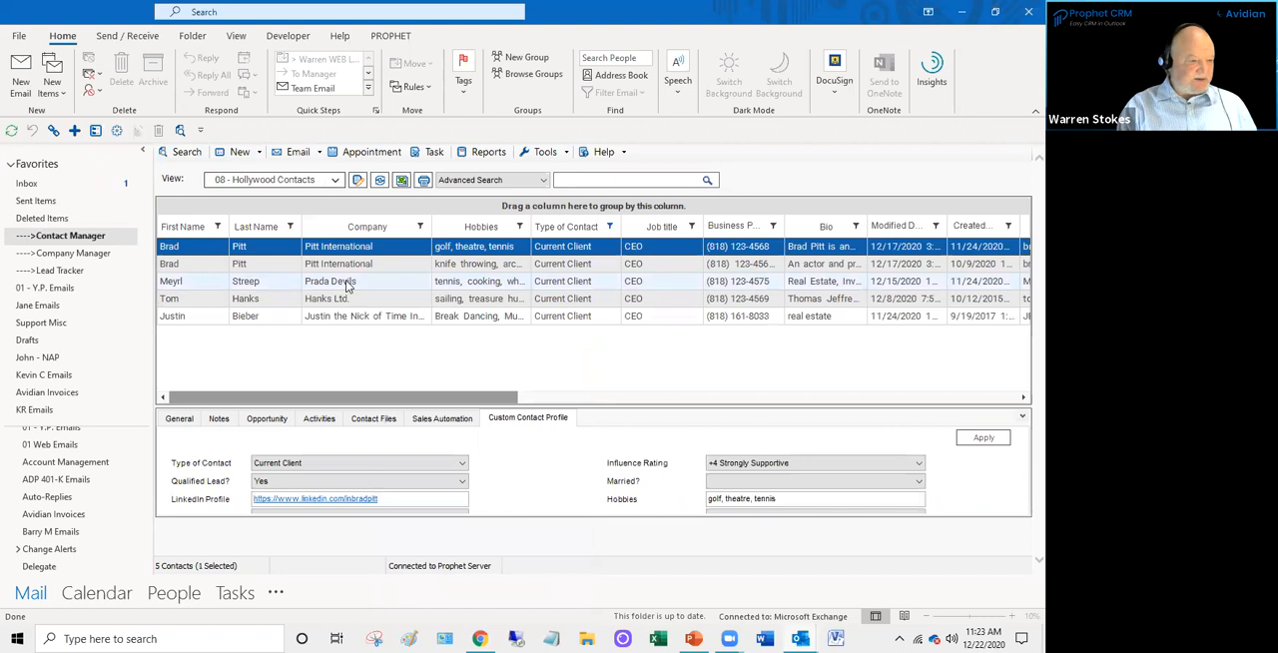
shift+click(335, 283)
shift+click(333, 300)
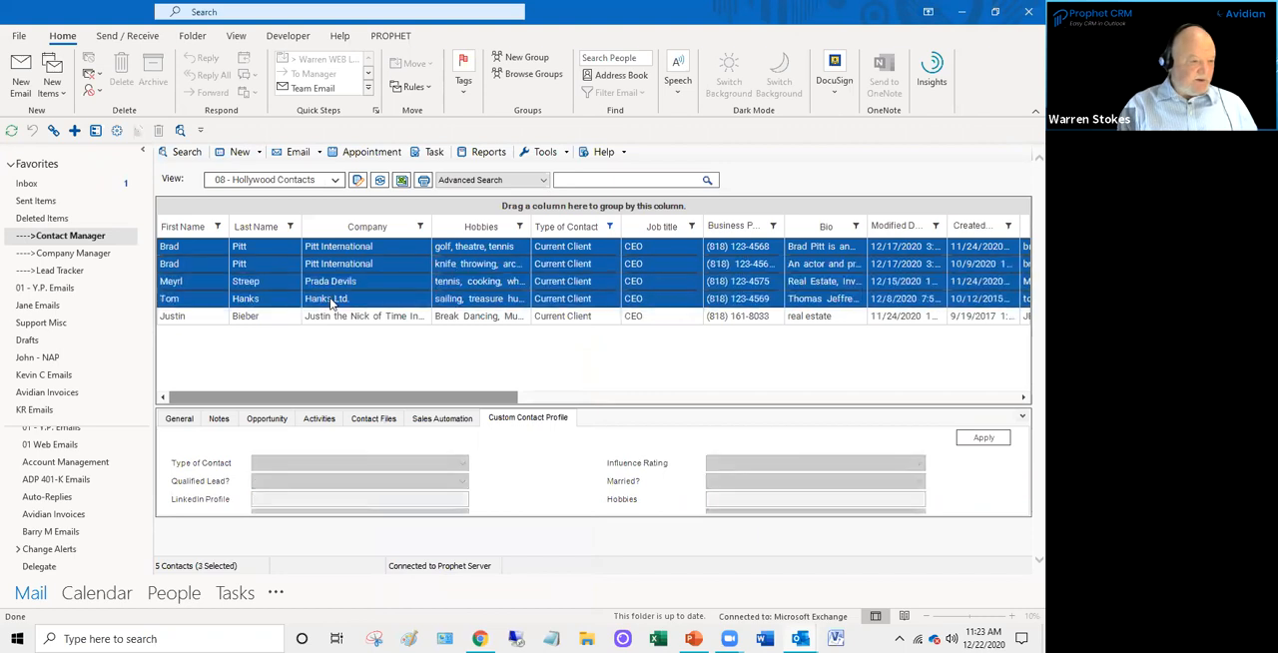
shift+click(344, 316)
right_click(355, 281)
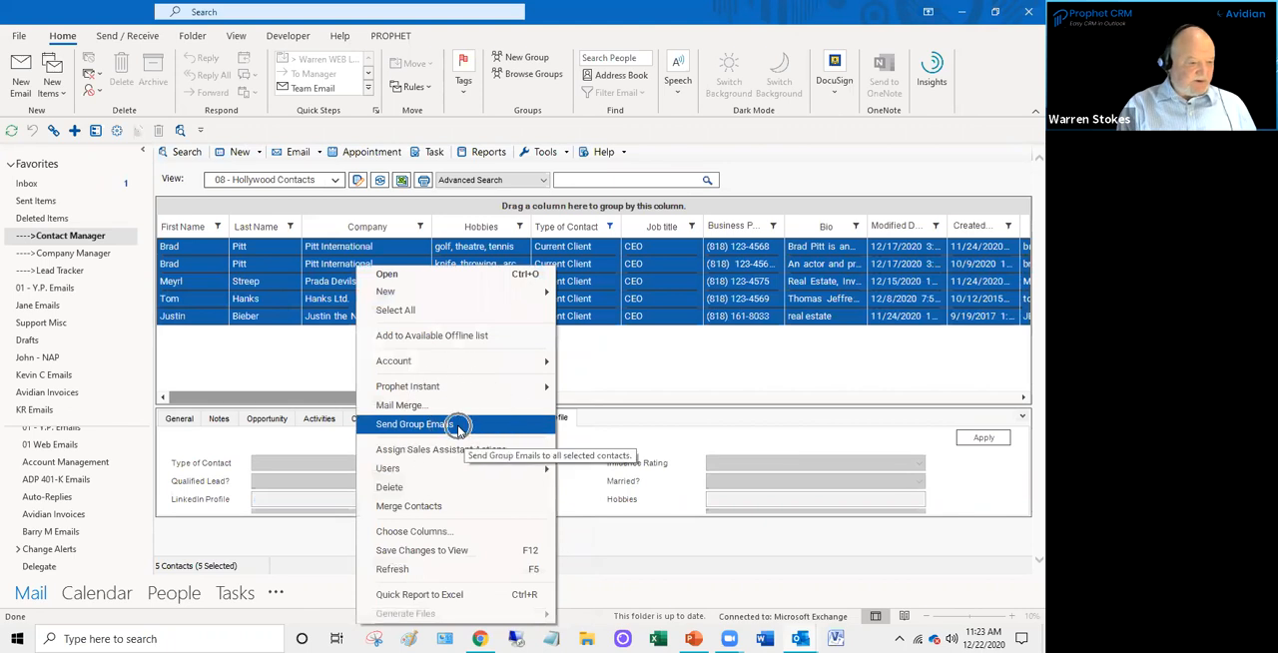
click(458, 427)
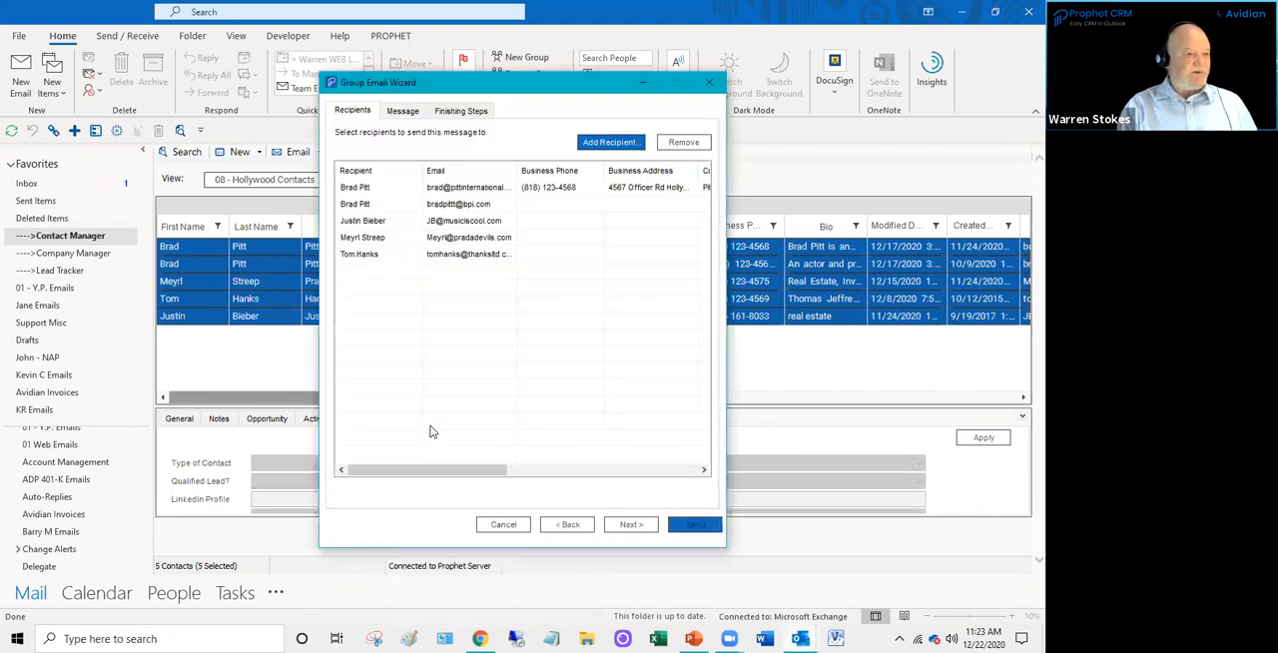
- Review the group email's message options and include the salutation "Hello (FirstName)," in the finishing steps
click(409, 114)
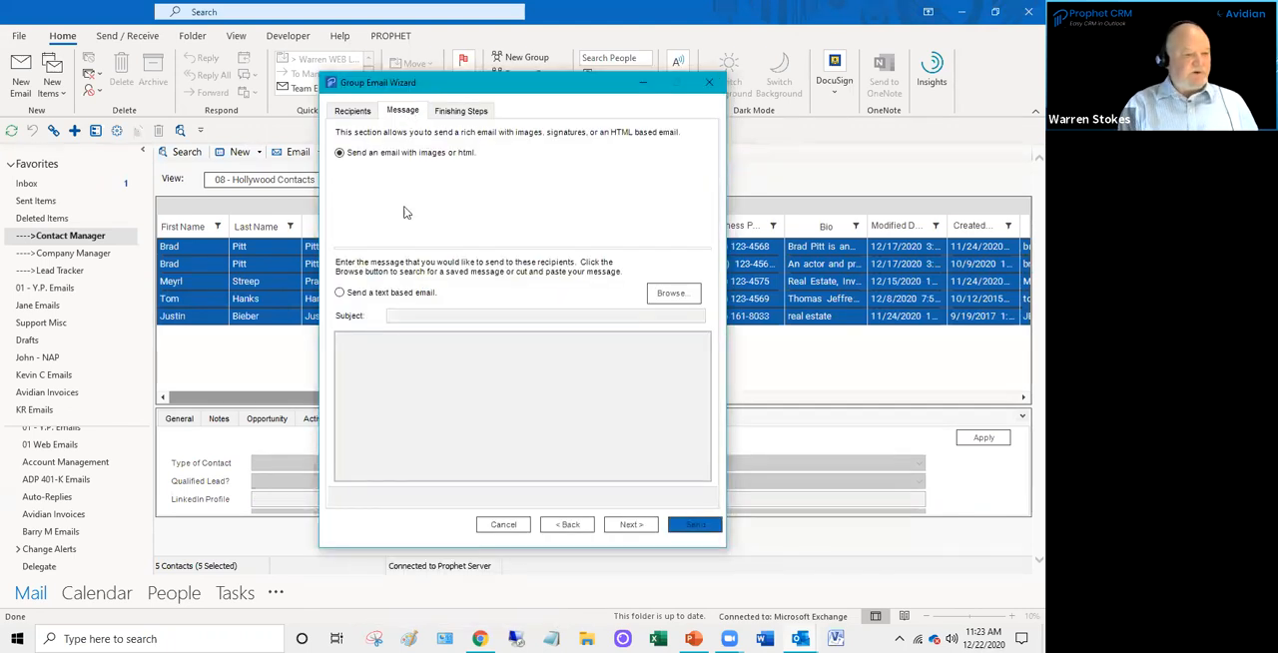
click(456, 114)
click(344, 157)
click(377, 180)
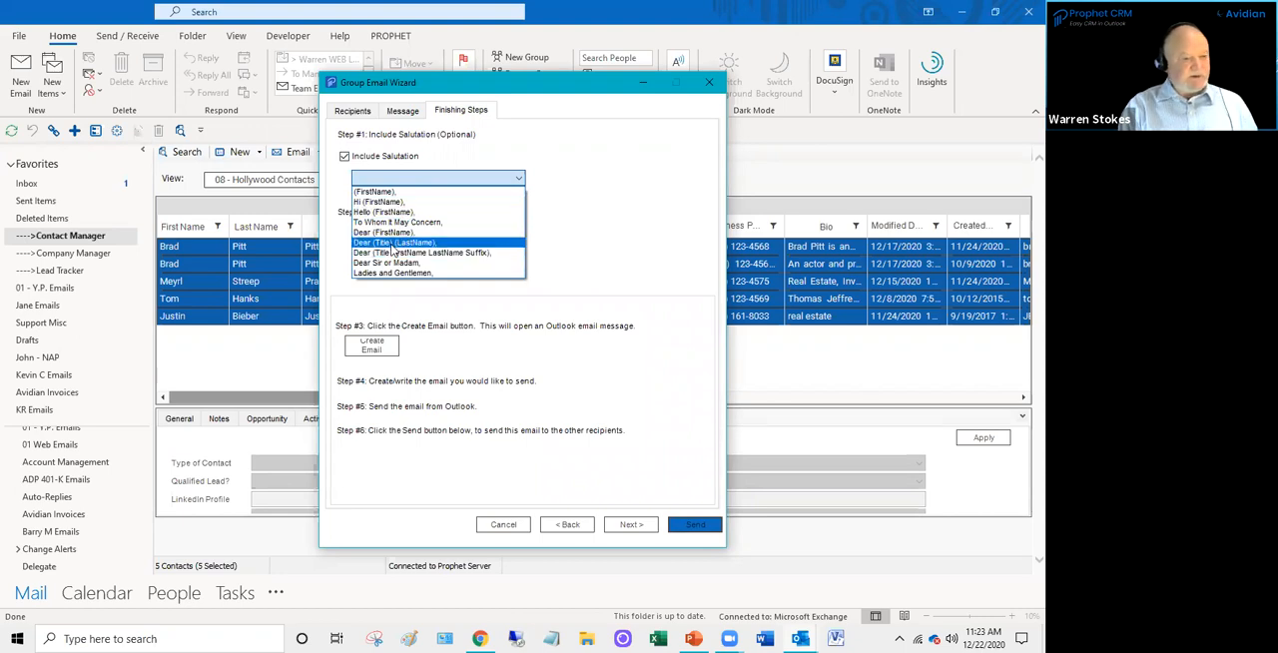
click(389, 213)
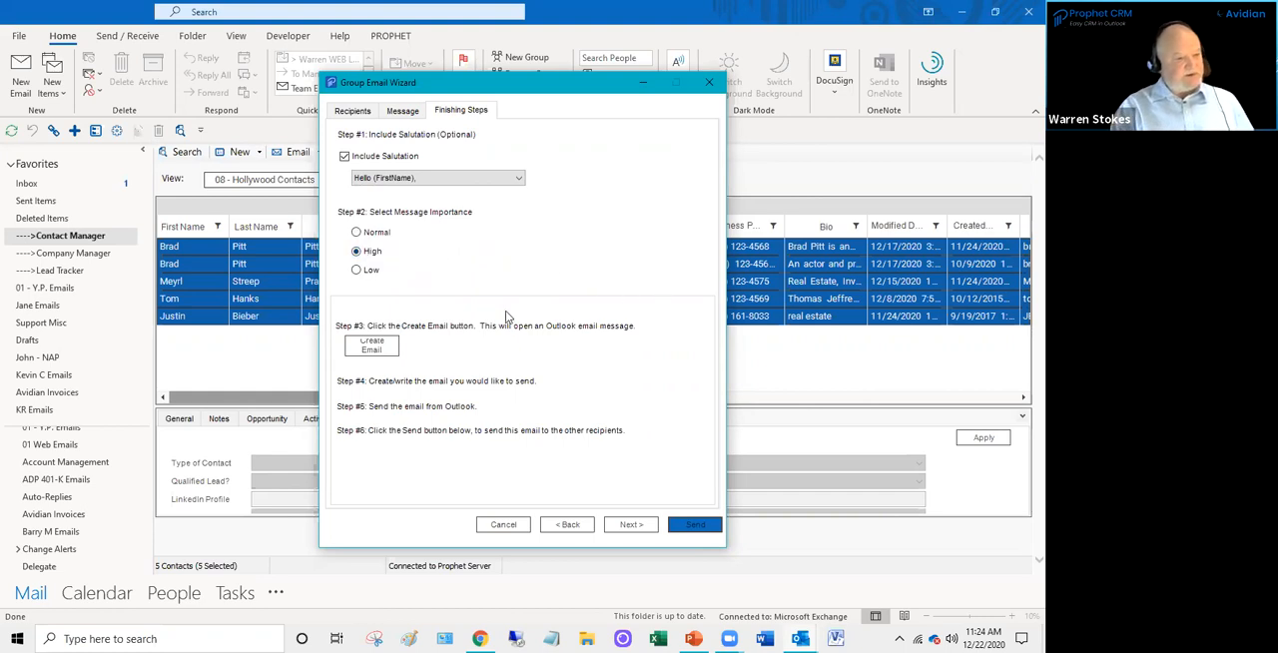
- Create the group email message and add blank lines below its greeting for the body text
click(382, 351)
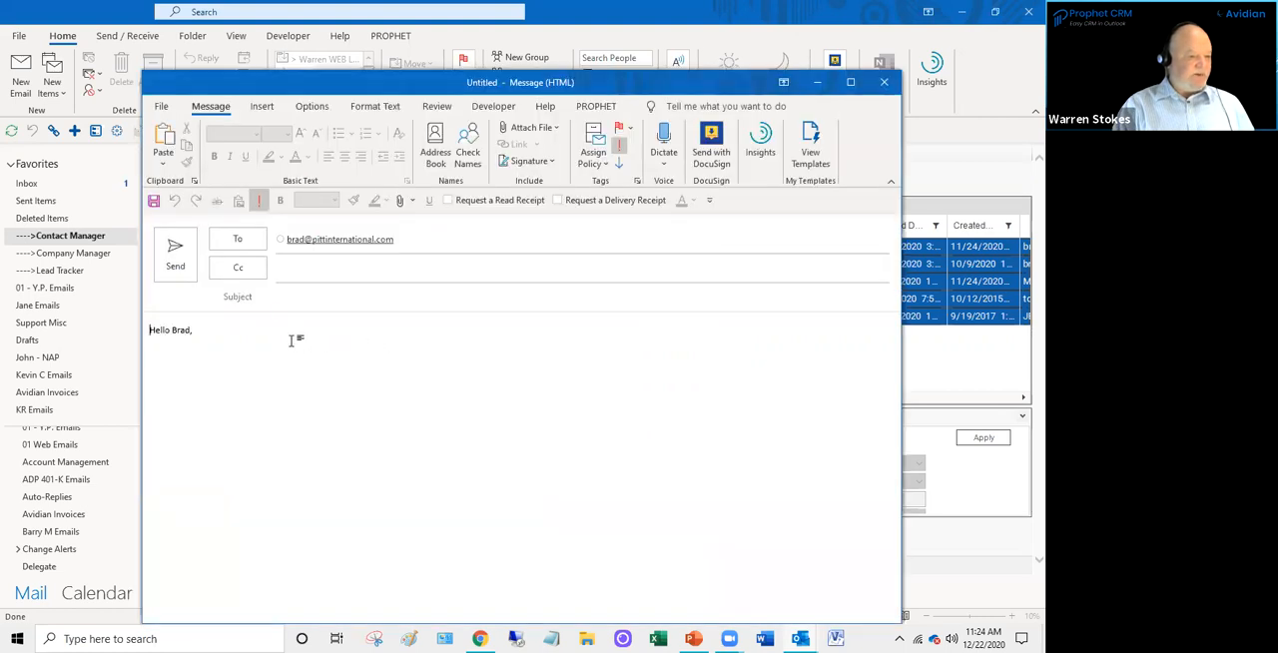
click(291, 340)
scroll(291, 341, up, 1)
key(Return)
key(Return)
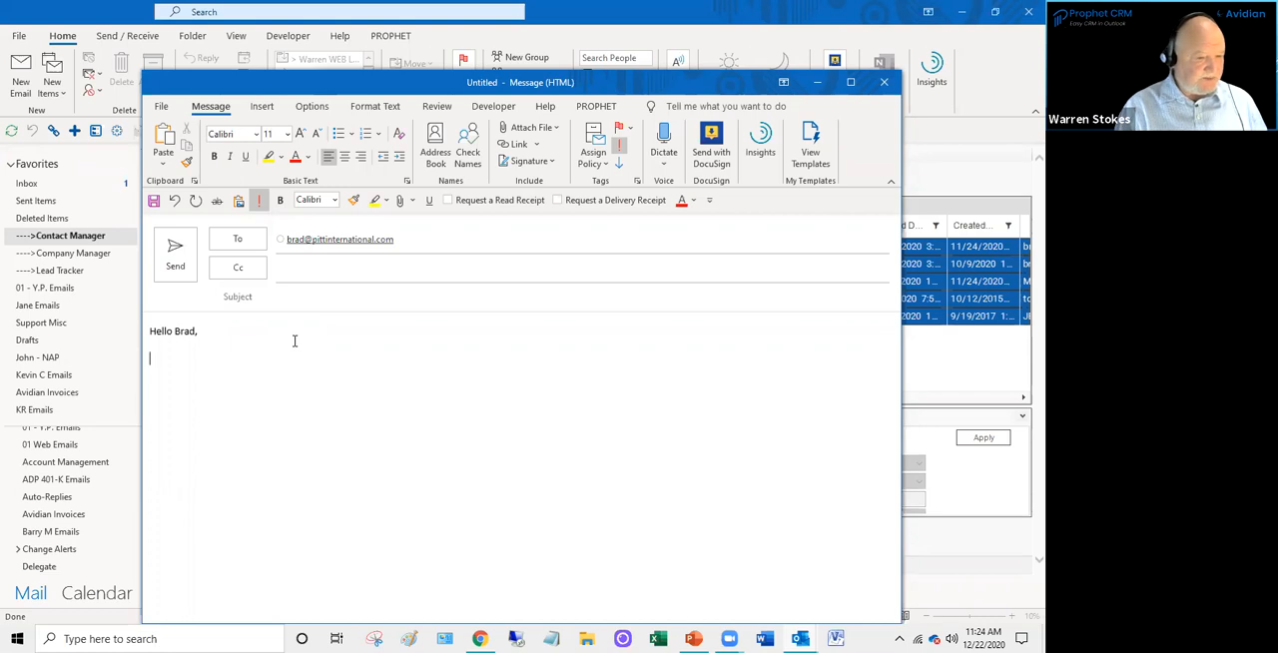
- Try inserting the saved Next Steps template into the message body, undo it and close the templates
click(811, 155)
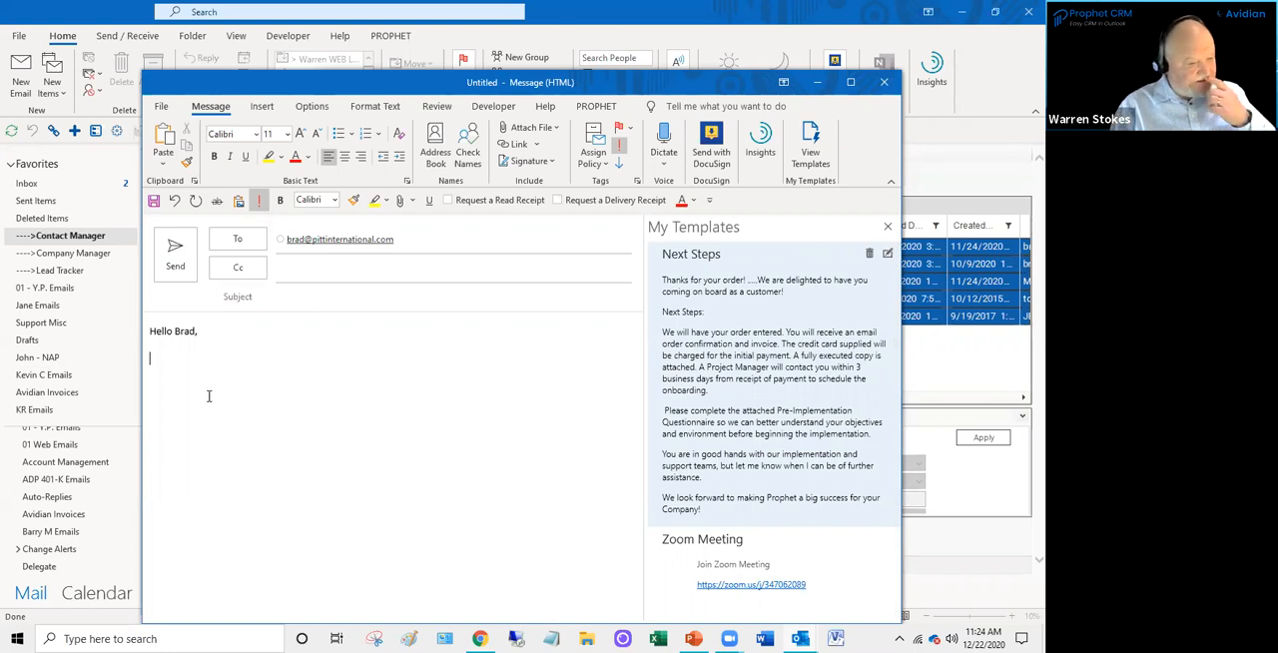
click(779, 299)
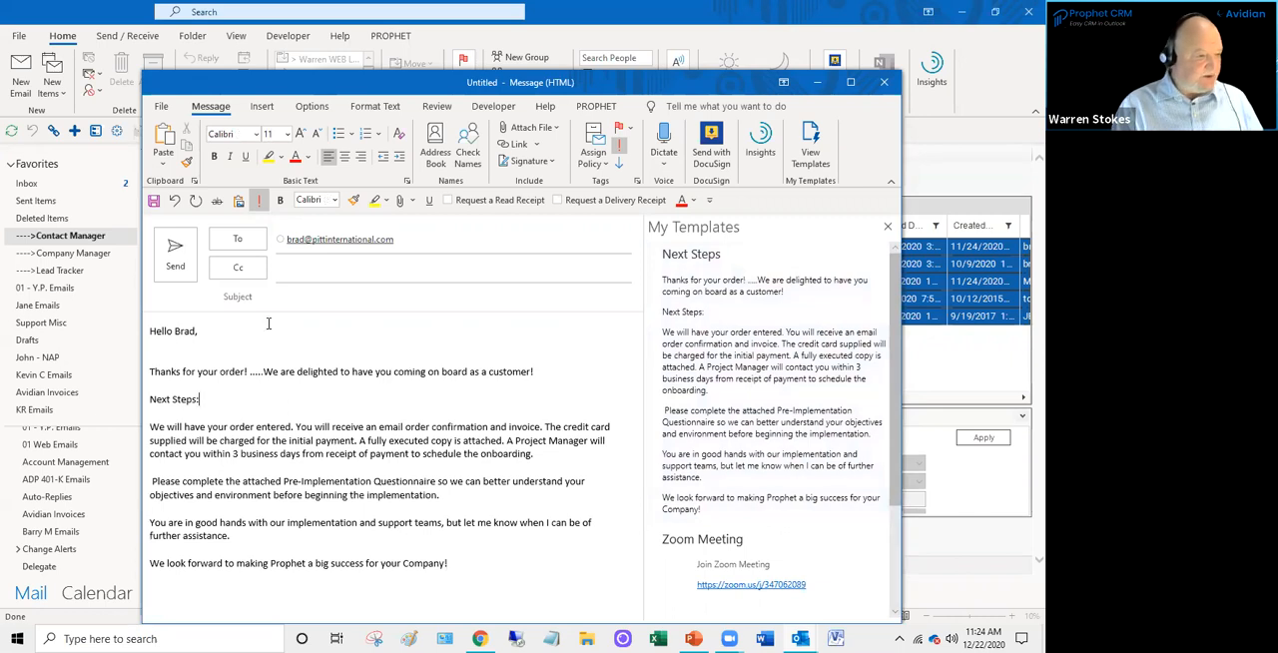
key(ctrl+z)
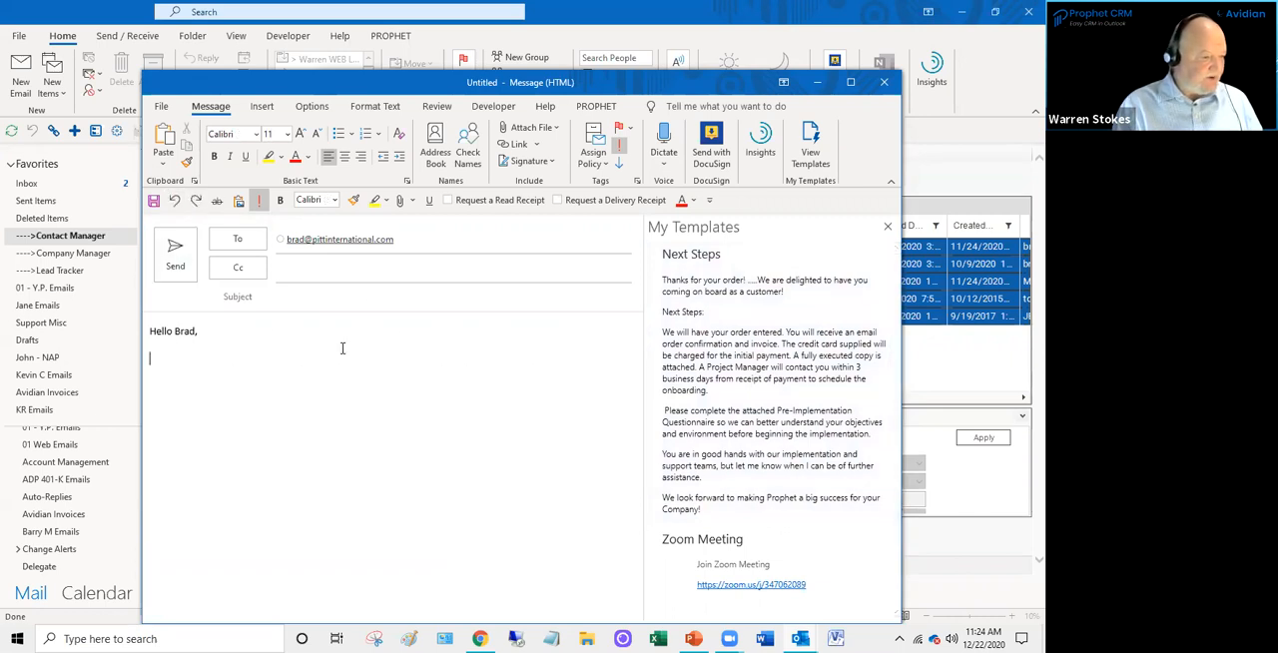
click(887, 227)
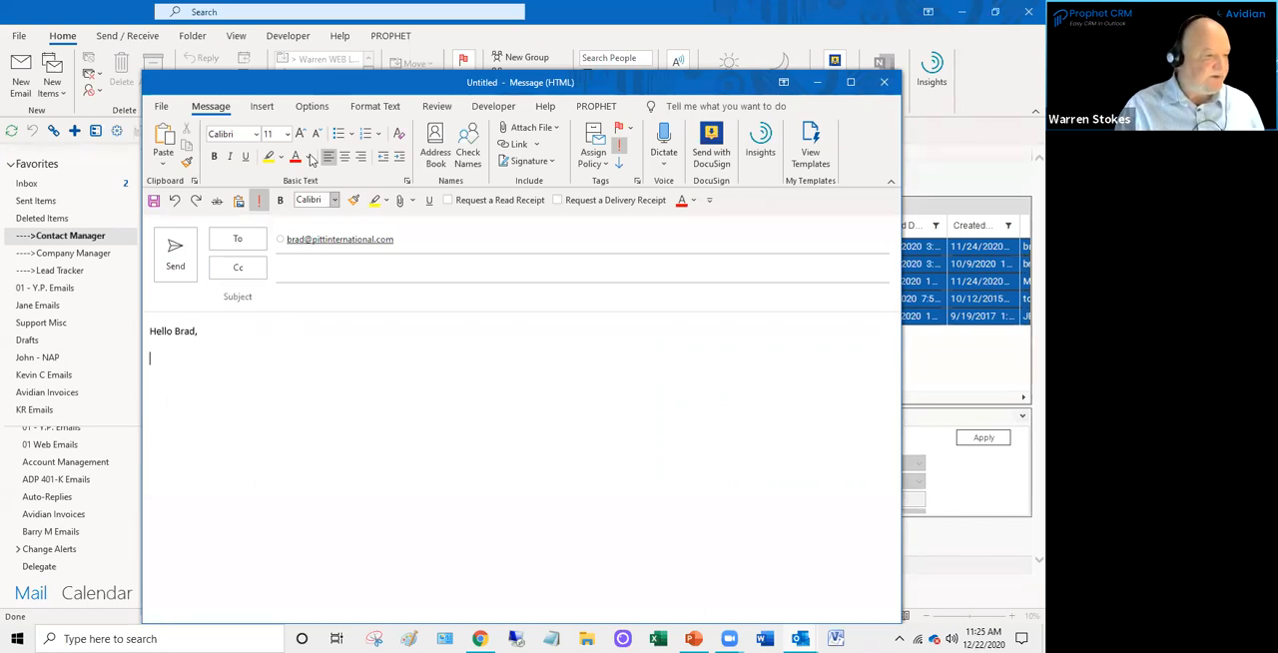
- Try inserting the agenda Quick Part below the greeting, and delete the inserted text
click(264, 107)
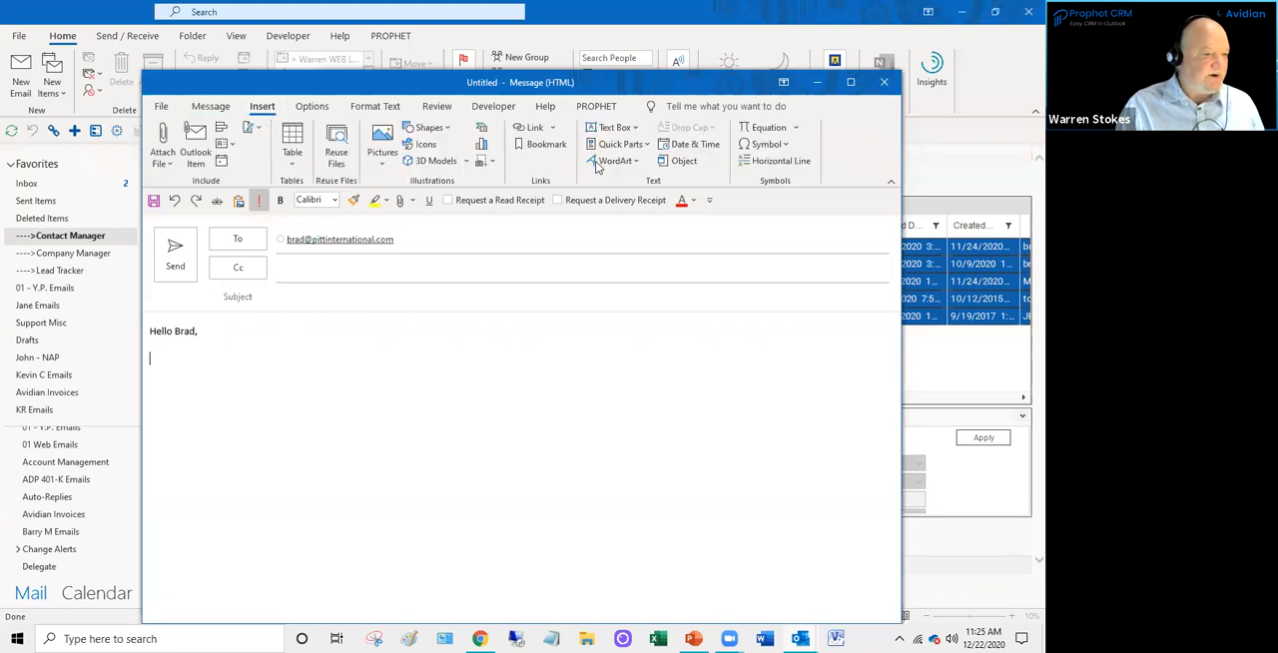
click(620, 144)
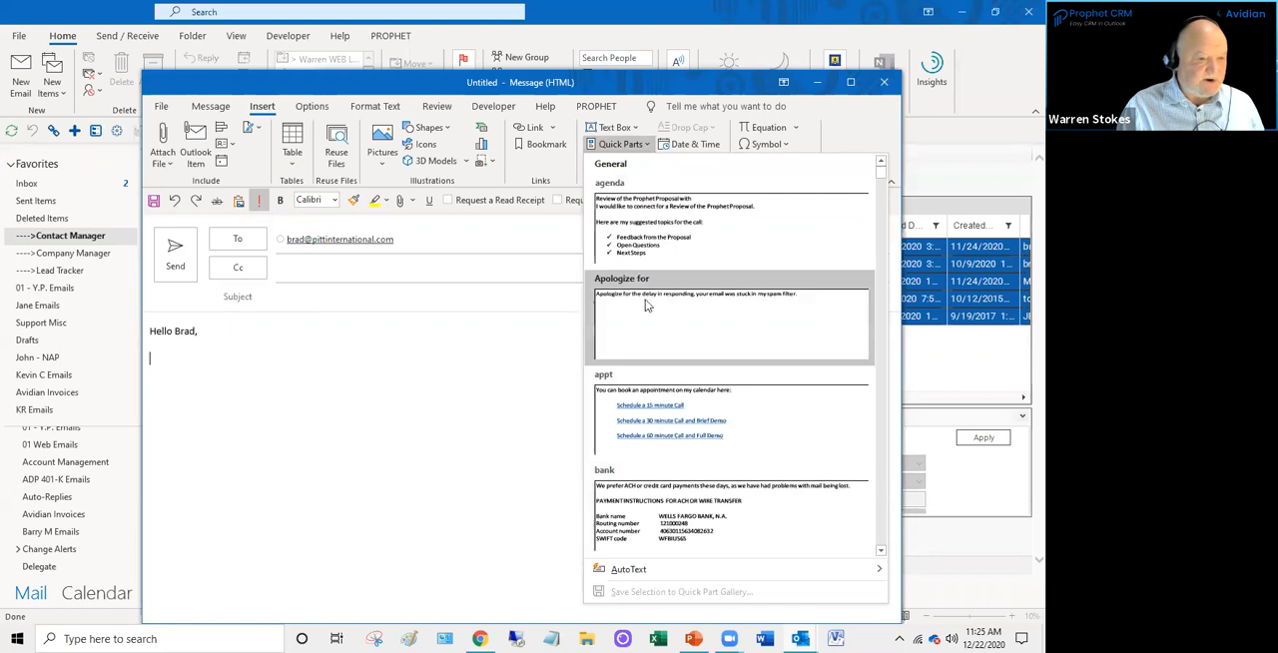
click(640, 253)
scroll(354, 456, up, 5)
scroll(354, 456, up, 1)
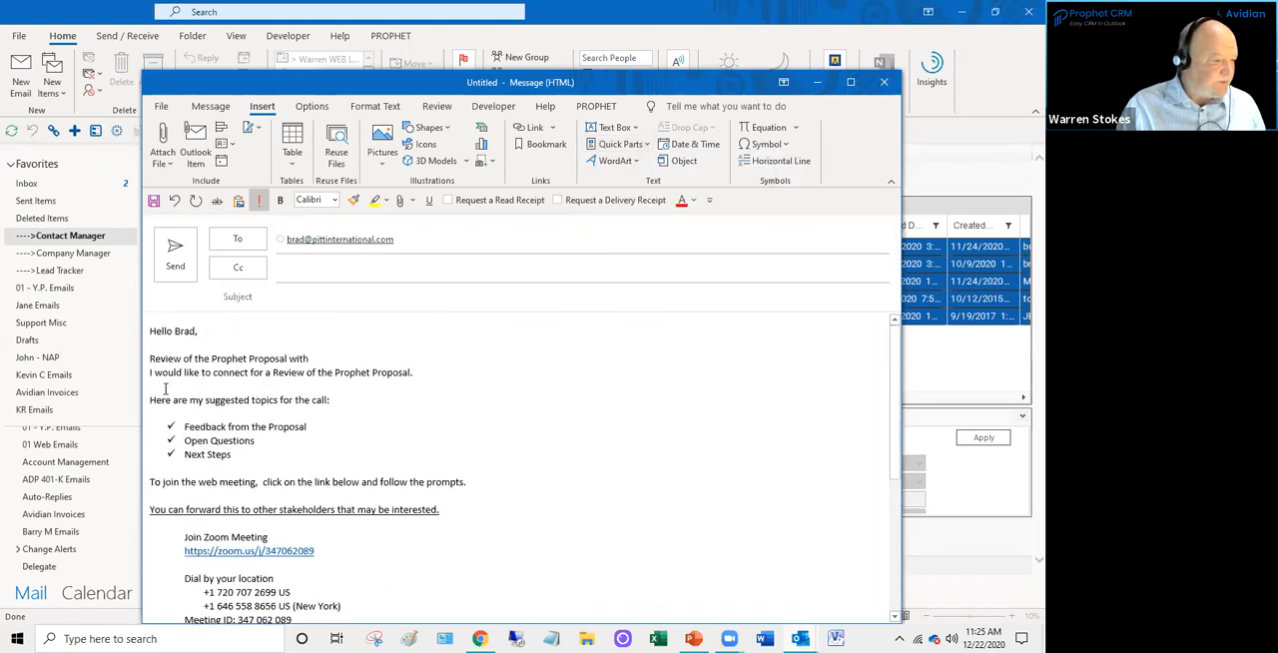
drag(150, 360, 380, 622)
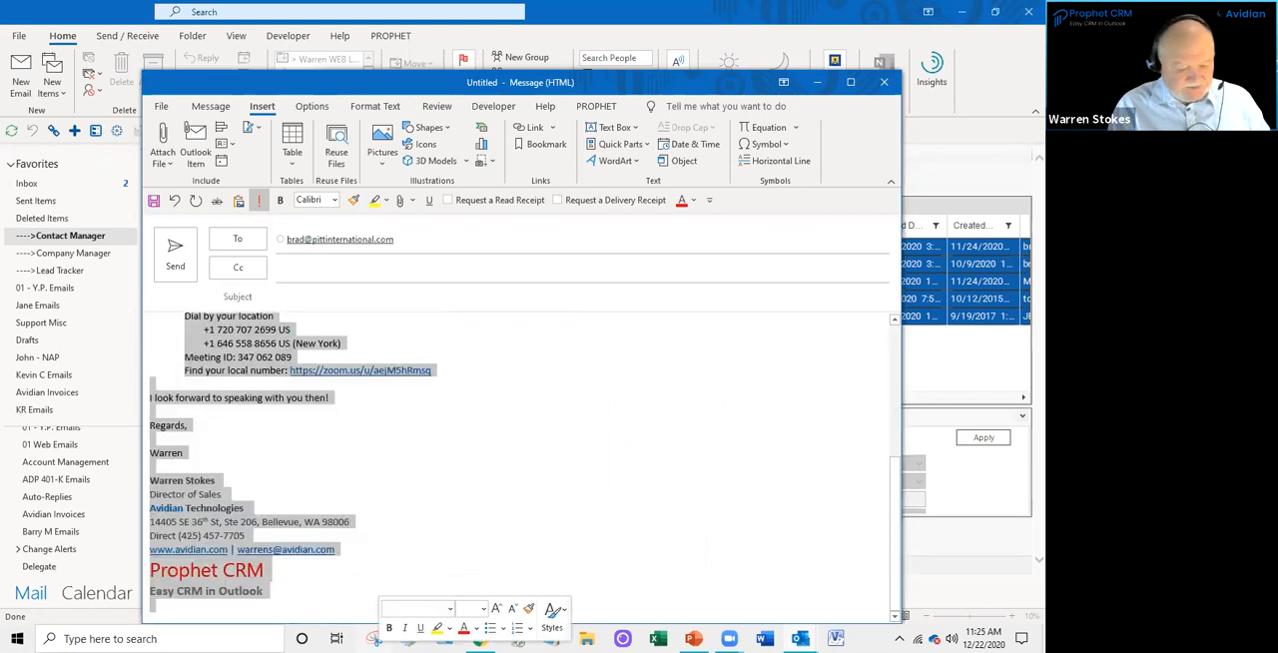
key(Delete)
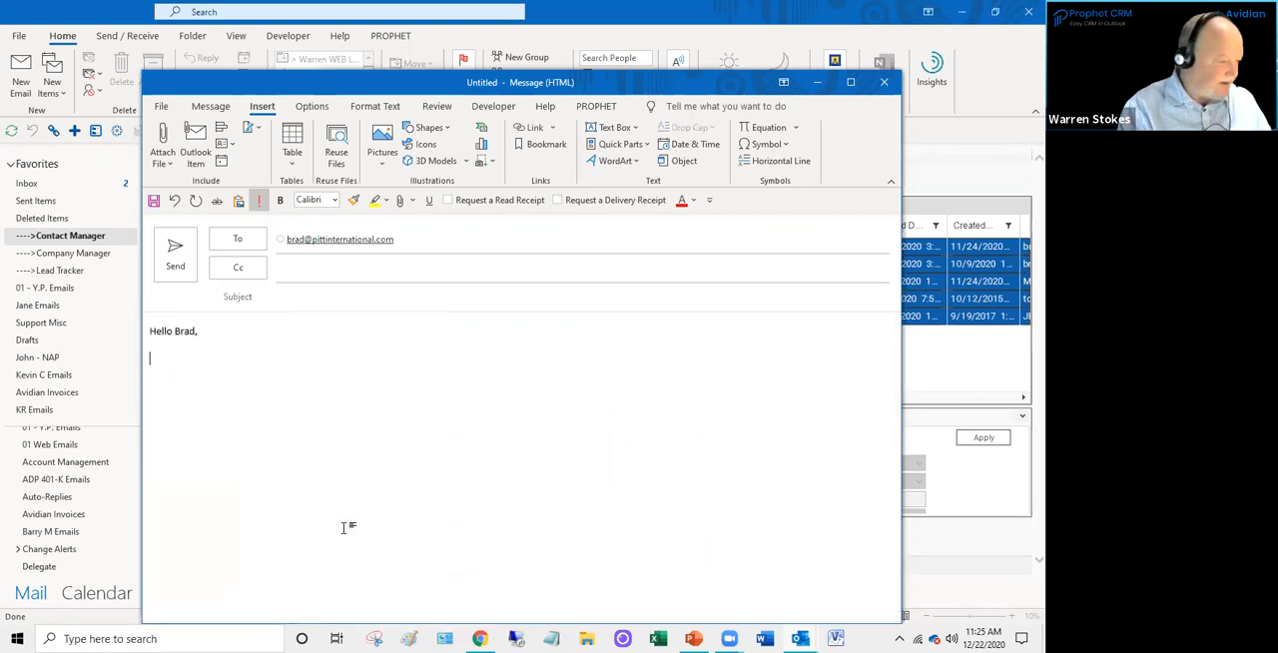
- Insert the "Thanks for your interest" AutoText below the greeting and copy "Thanks for your interest in Prophet CRM for Outlook!" into the subject
text(than)
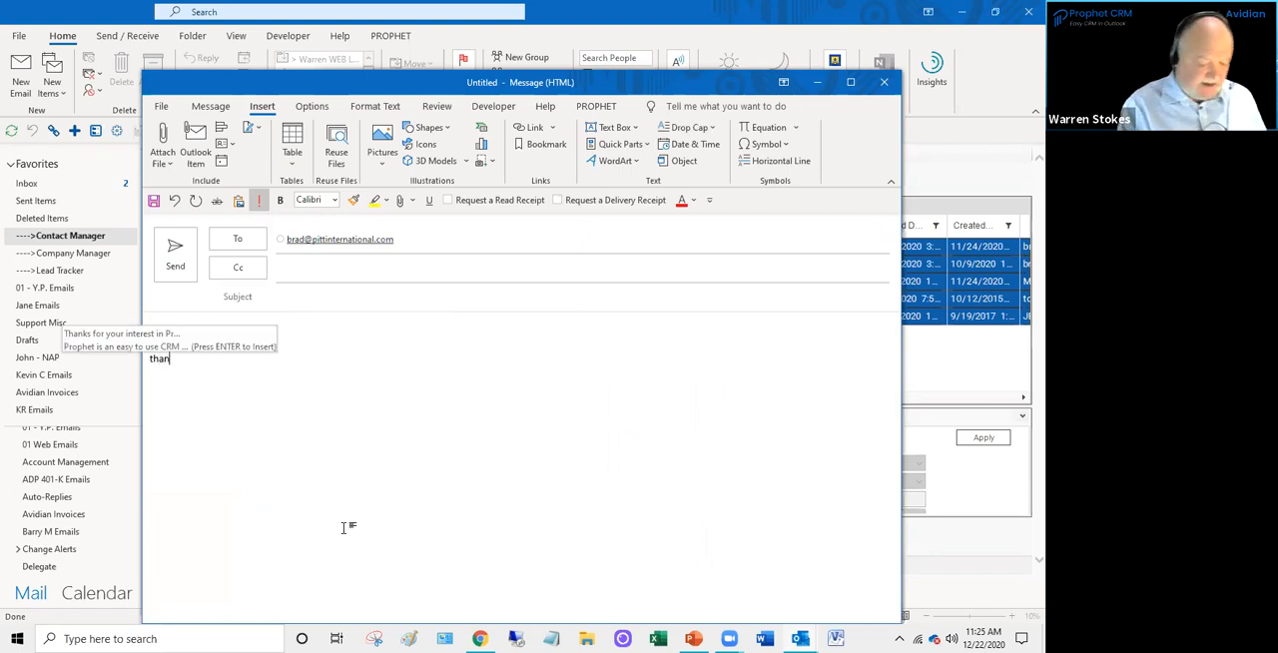
key(Return)
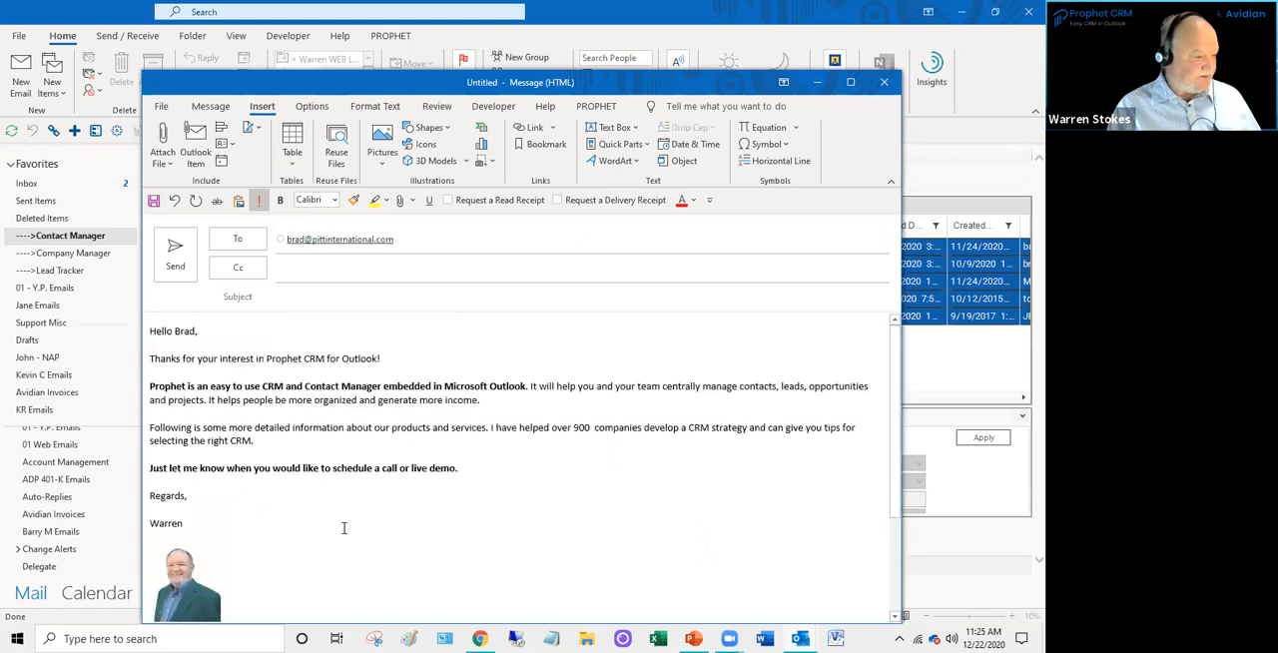
drag(385, 359, 152, 361)
key(ctrl+c)
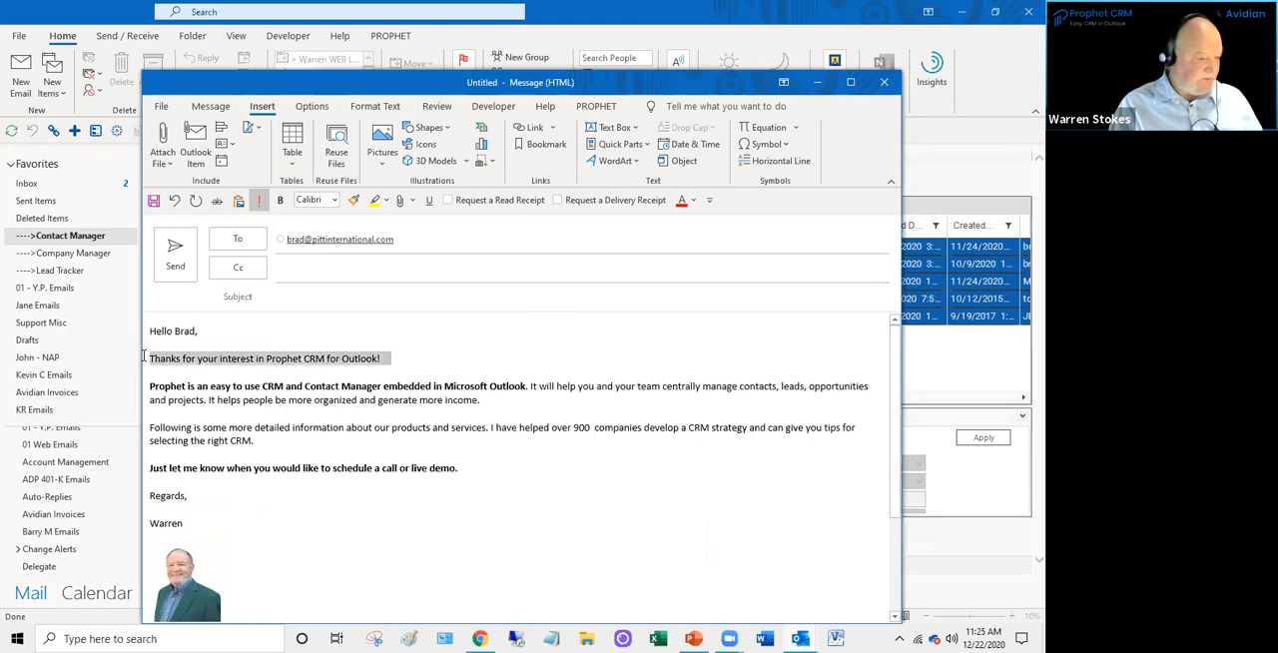
click(307, 299)
key(ctrl+v)
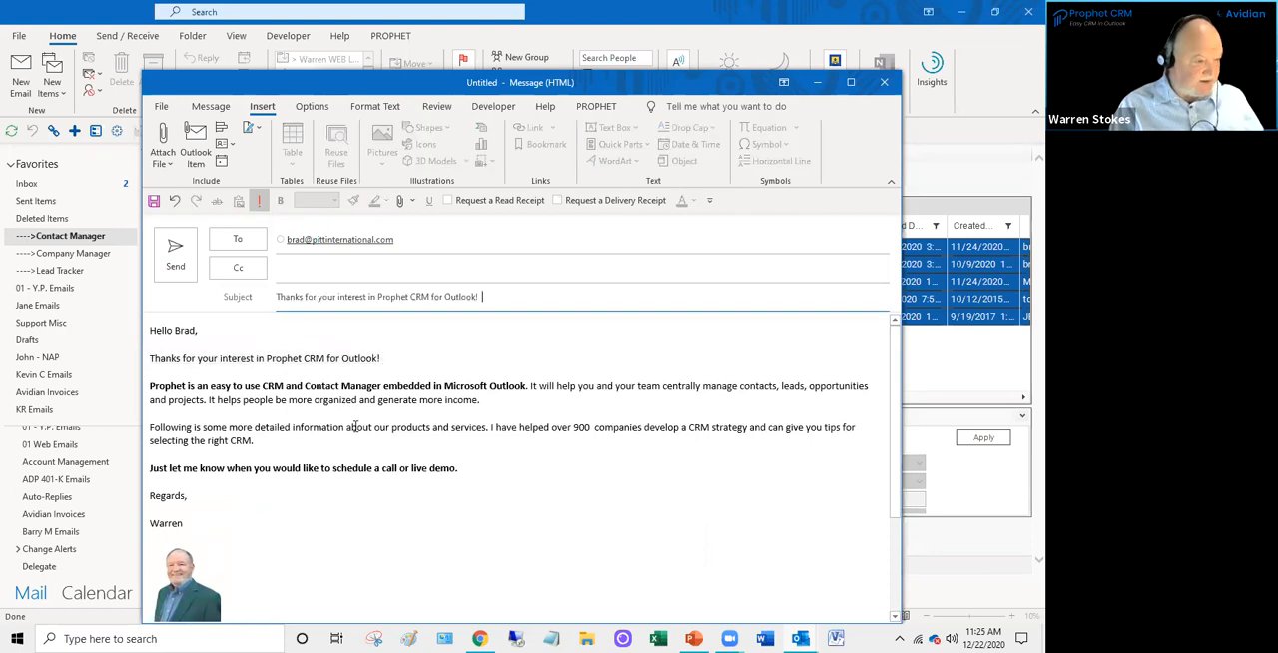
click(358, 428)
scroll(297, 476, down, 2)
scroll(294, 480, up, 2)
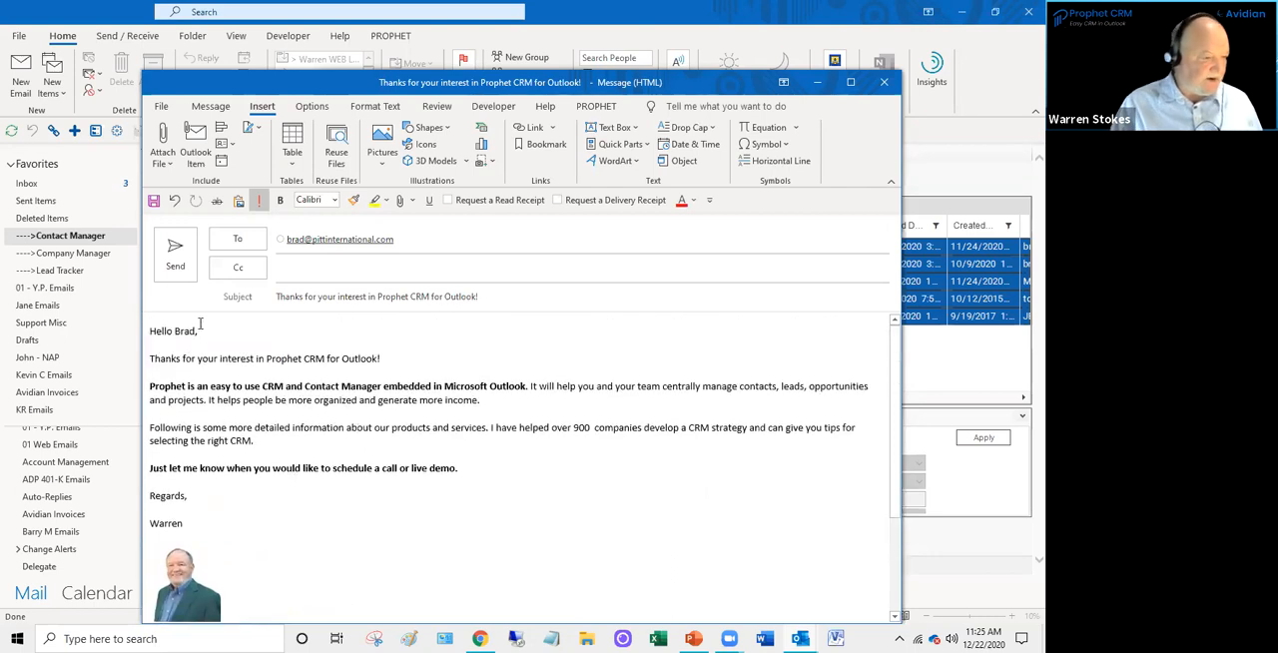
- Send the composed email, and confirm sending it to the remaining group recipients
click(175, 262)
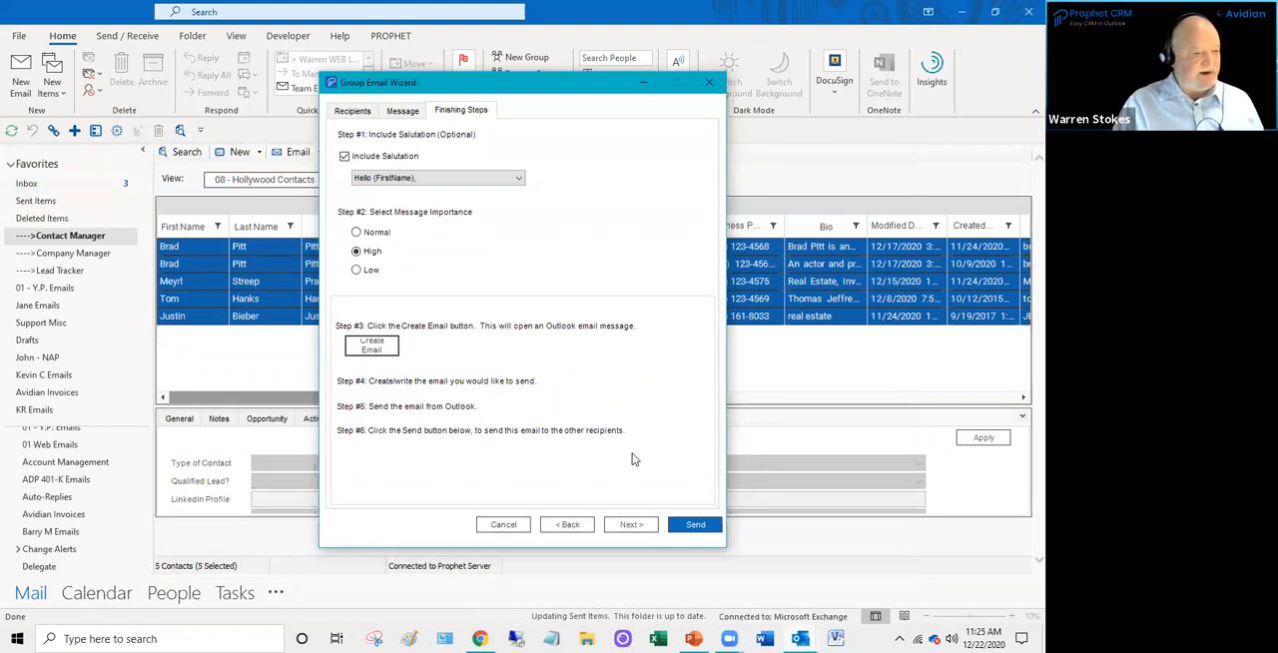
click(696, 525)
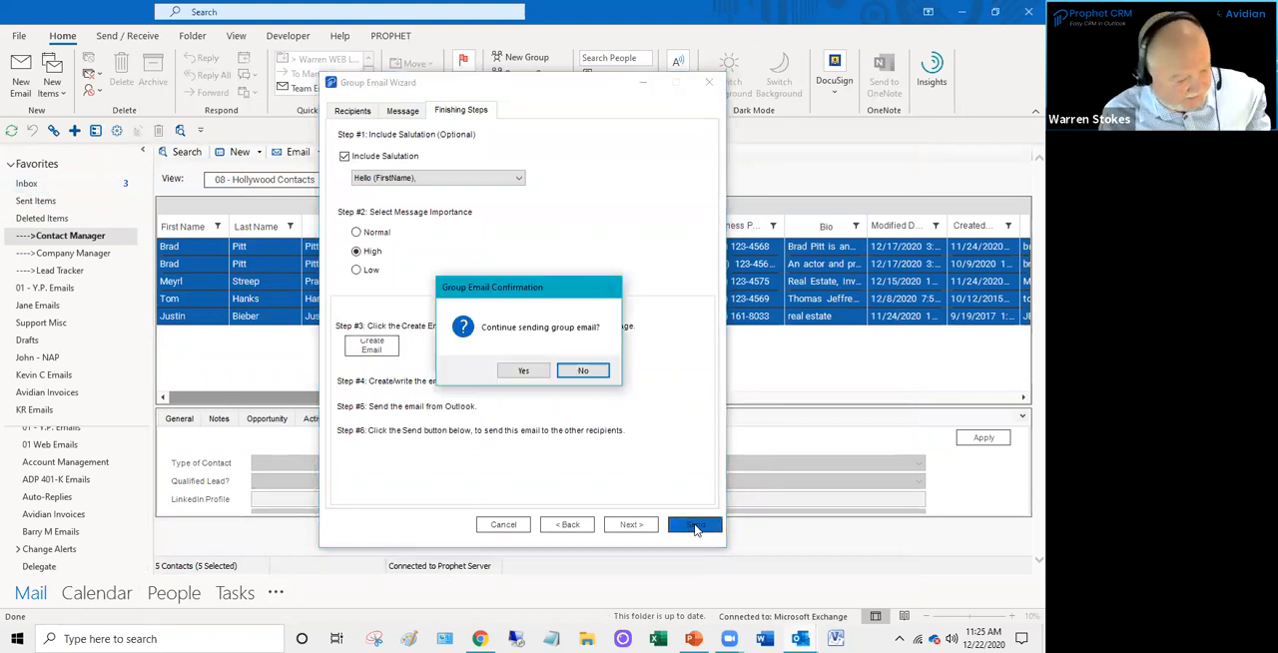
click(524, 370)
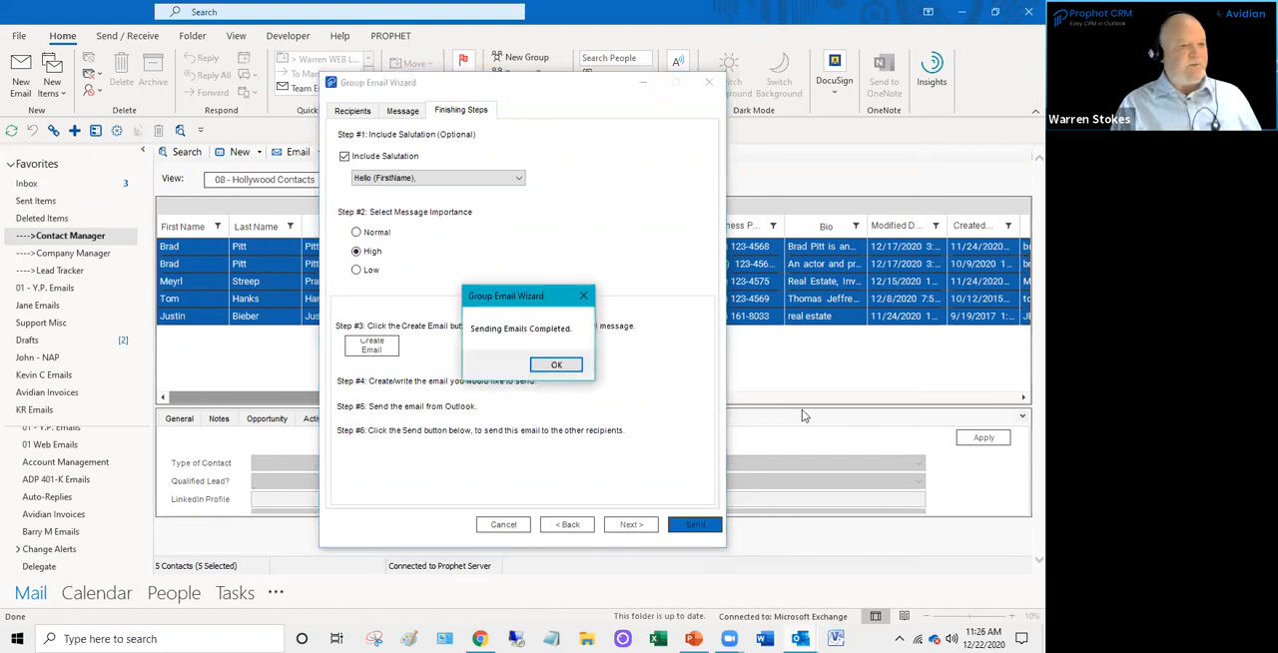
click(555, 366)
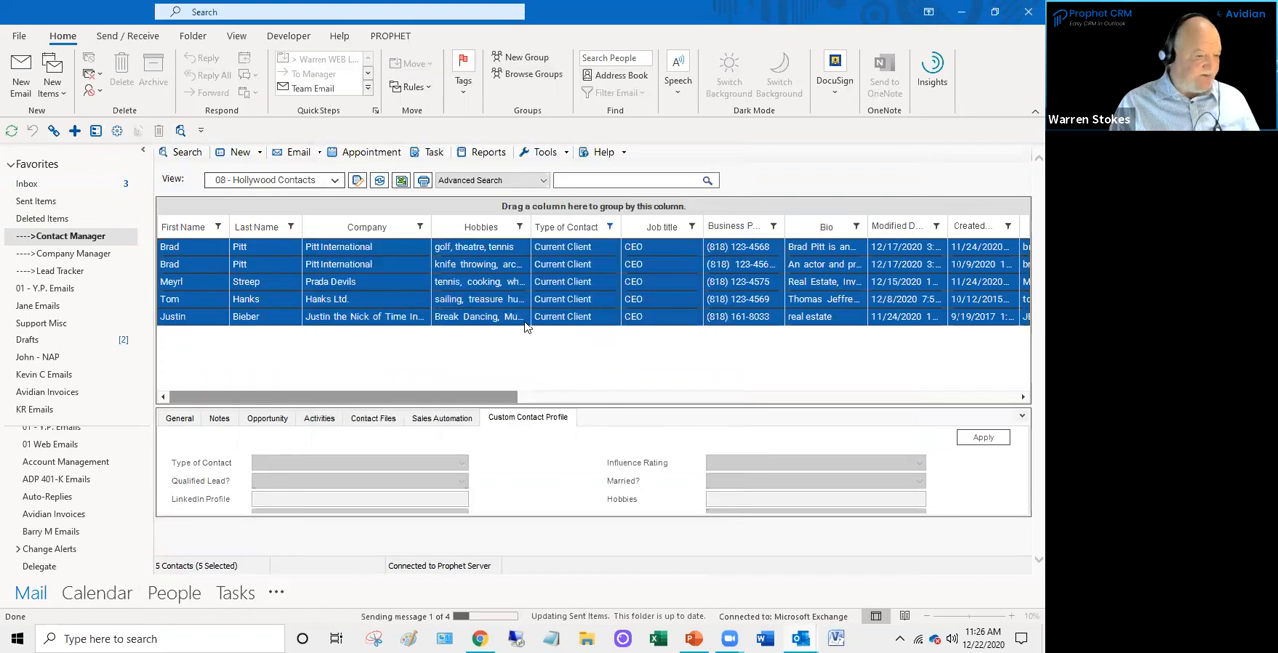
- Look at individual emailed contacts in the list and their custom contact profiles
click(526, 320)
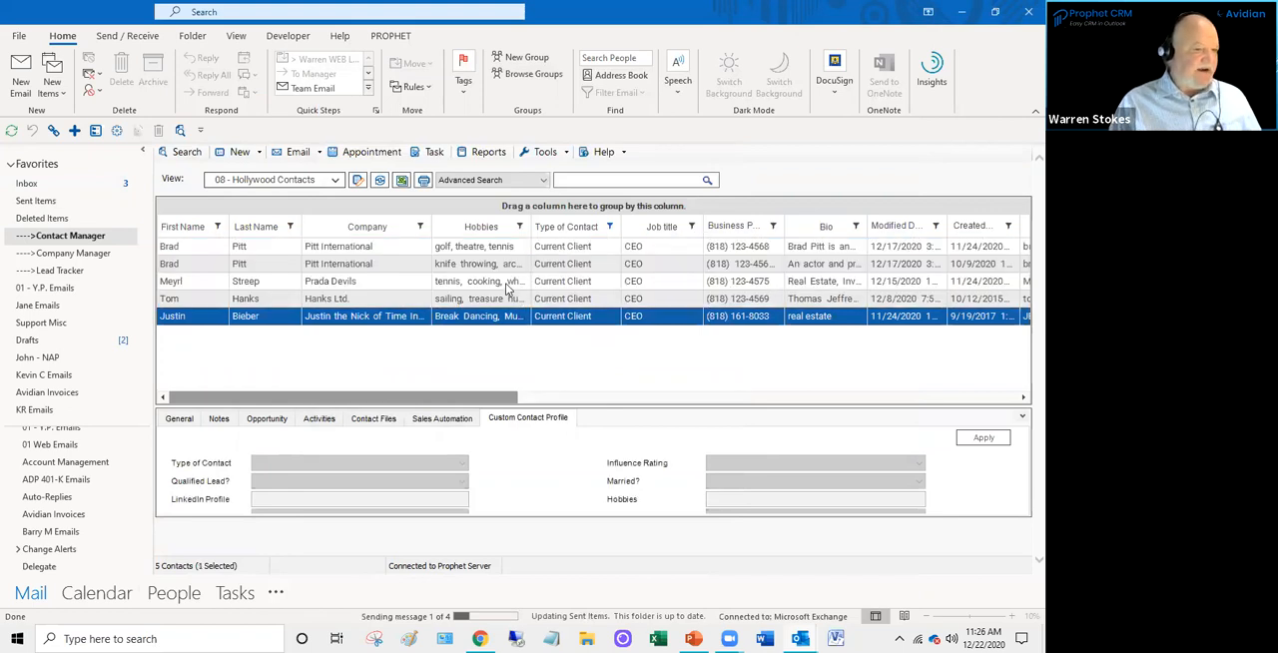
key(Up)
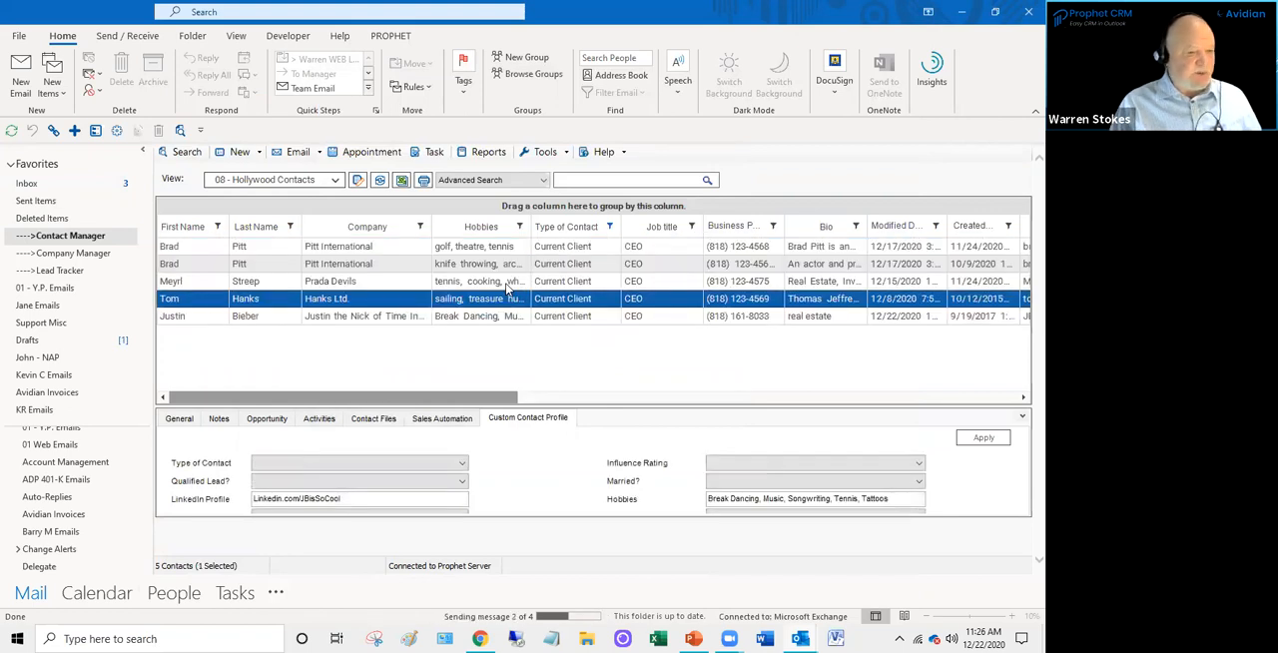
key(Up)
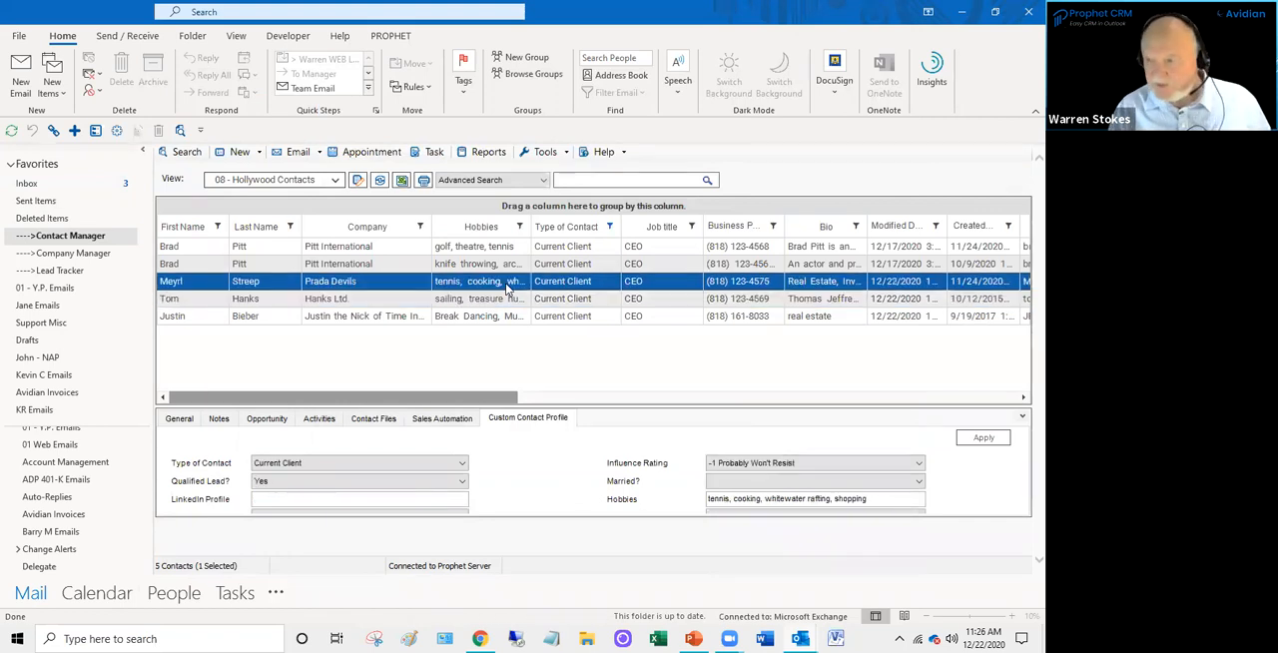
click(339, 318)
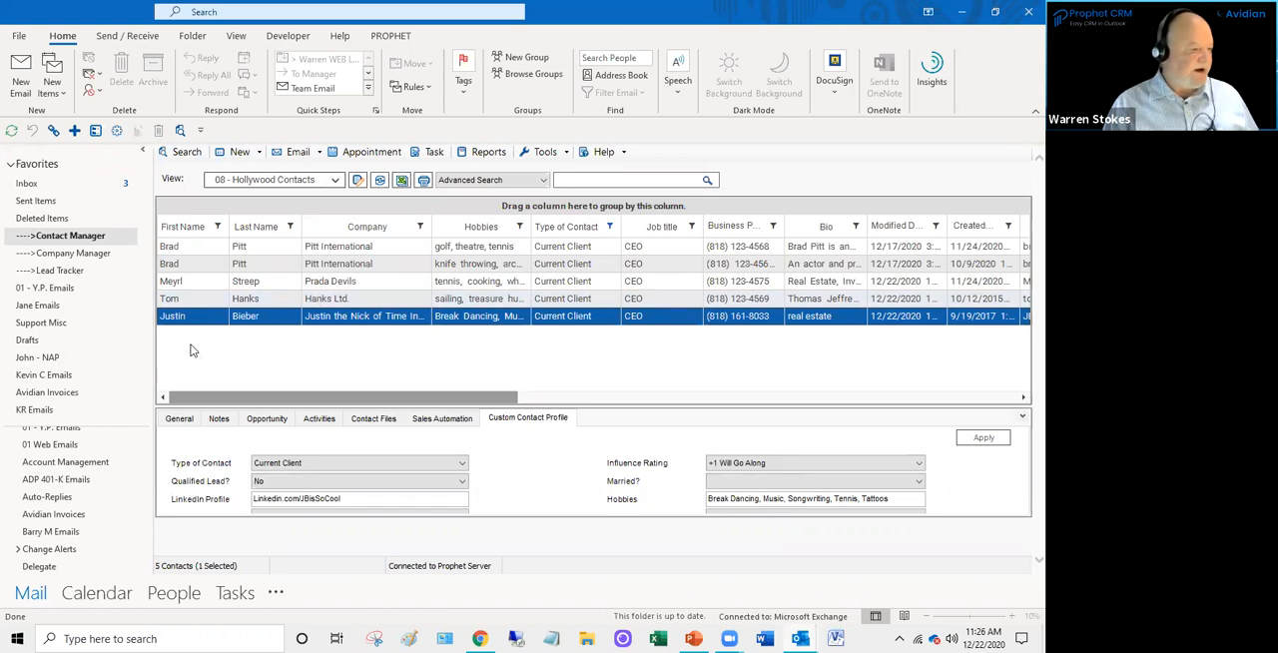
- Open the Sent Items folder in its own maximized window and sort the emails by sent date
right_click(47, 201)
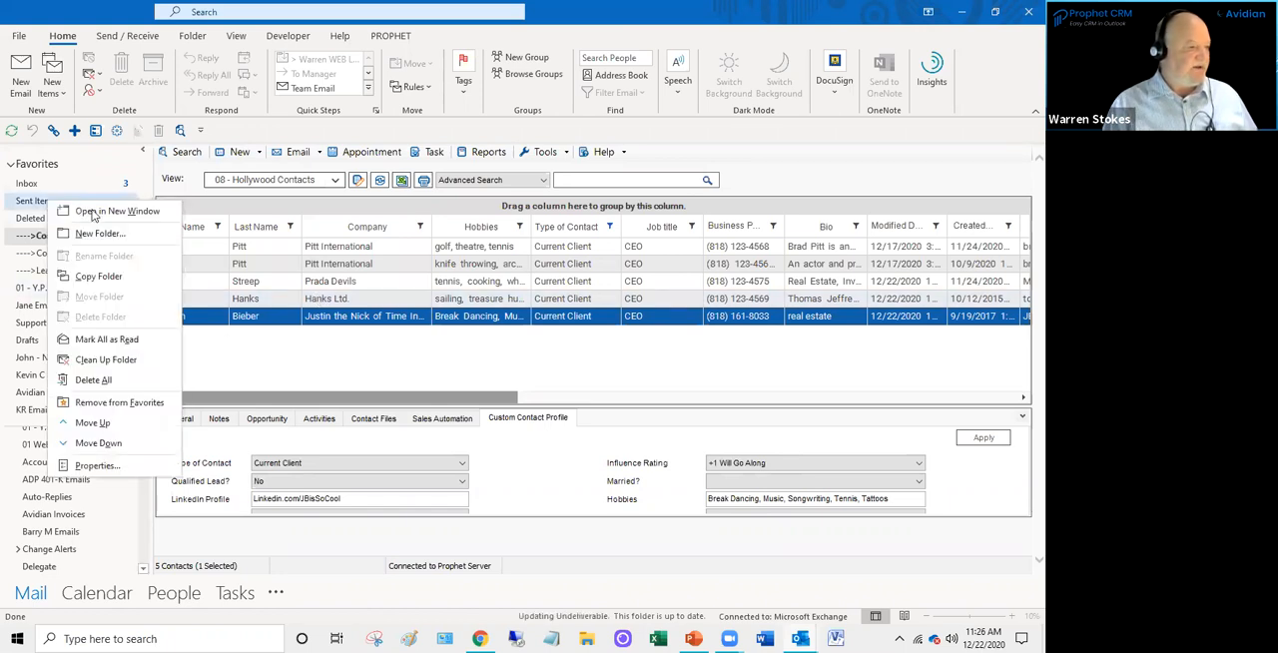
click(125, 213)
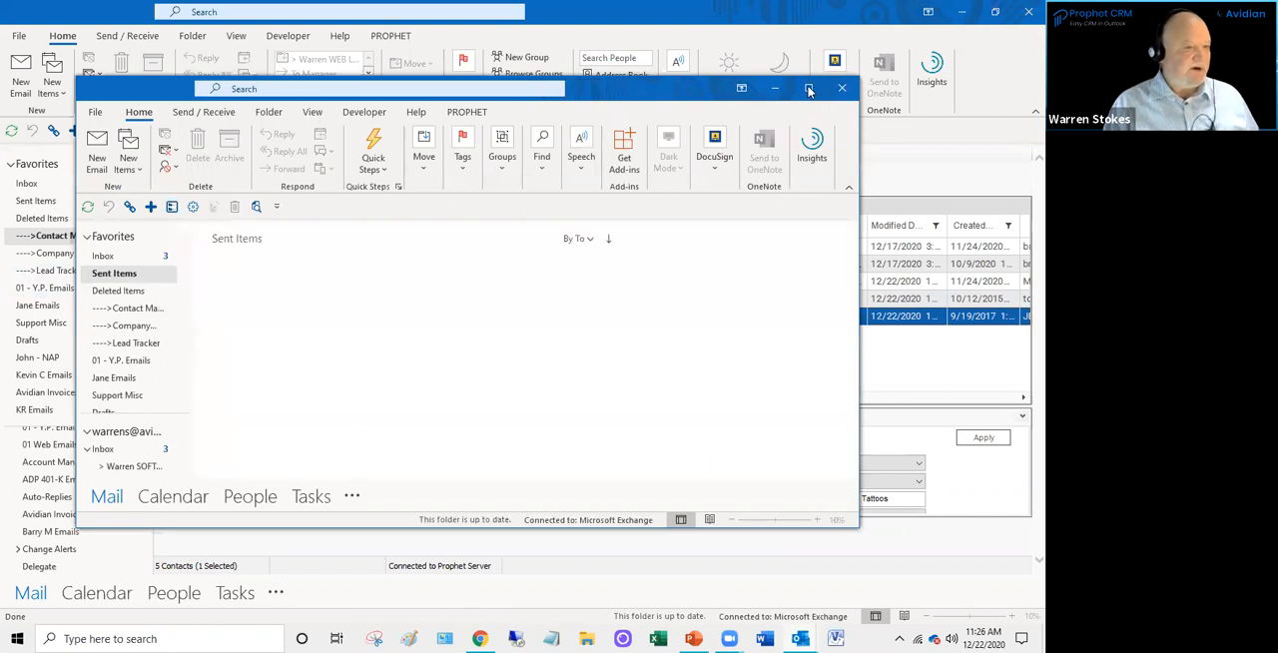
click(809, 89)
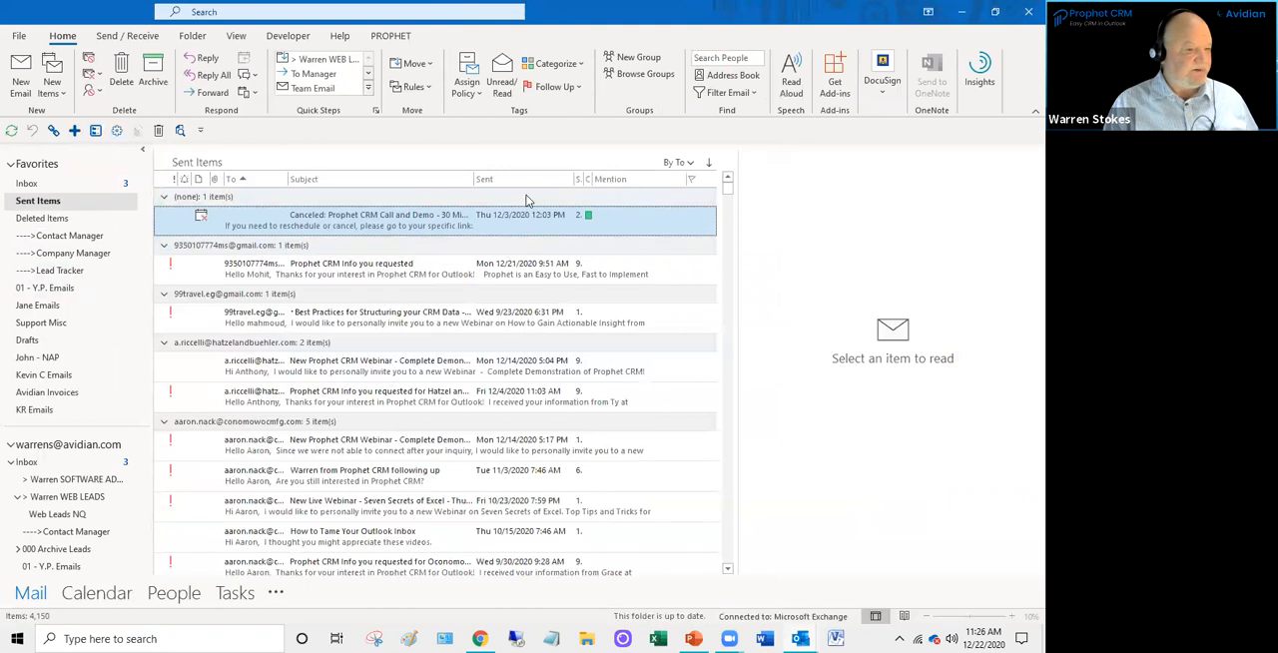
click(524, 180)
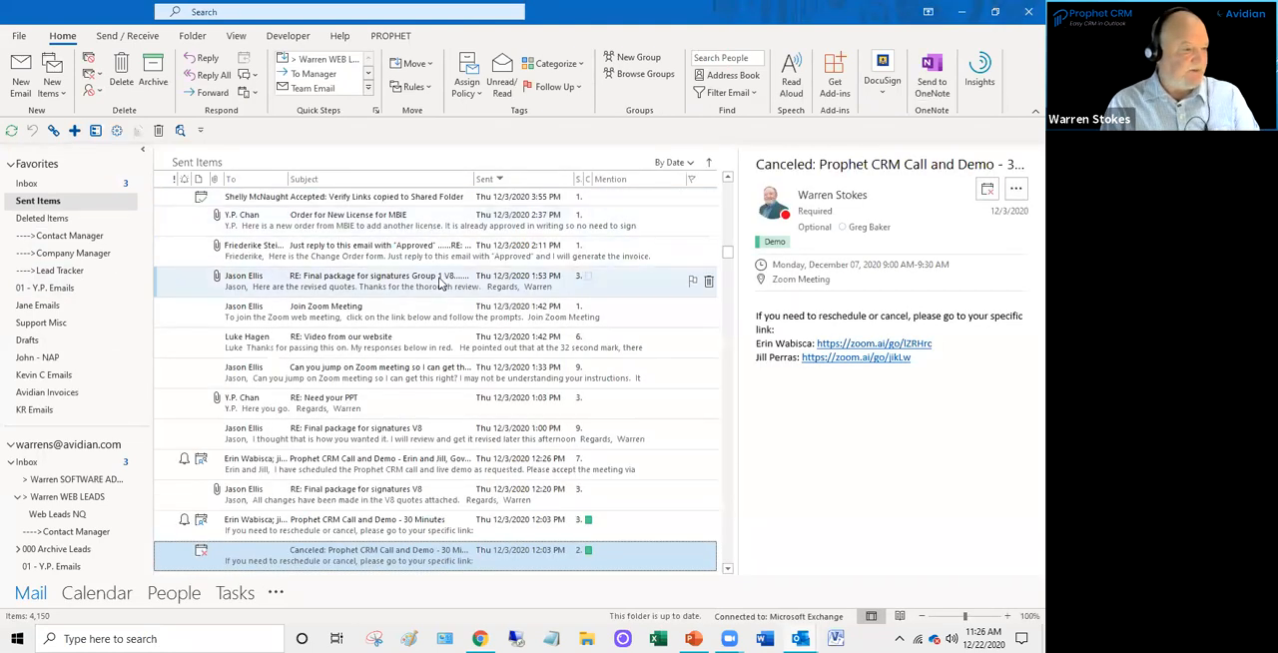
- Jump to the newest sent email and highlight its introductory text in the message preview
click(441, 284)
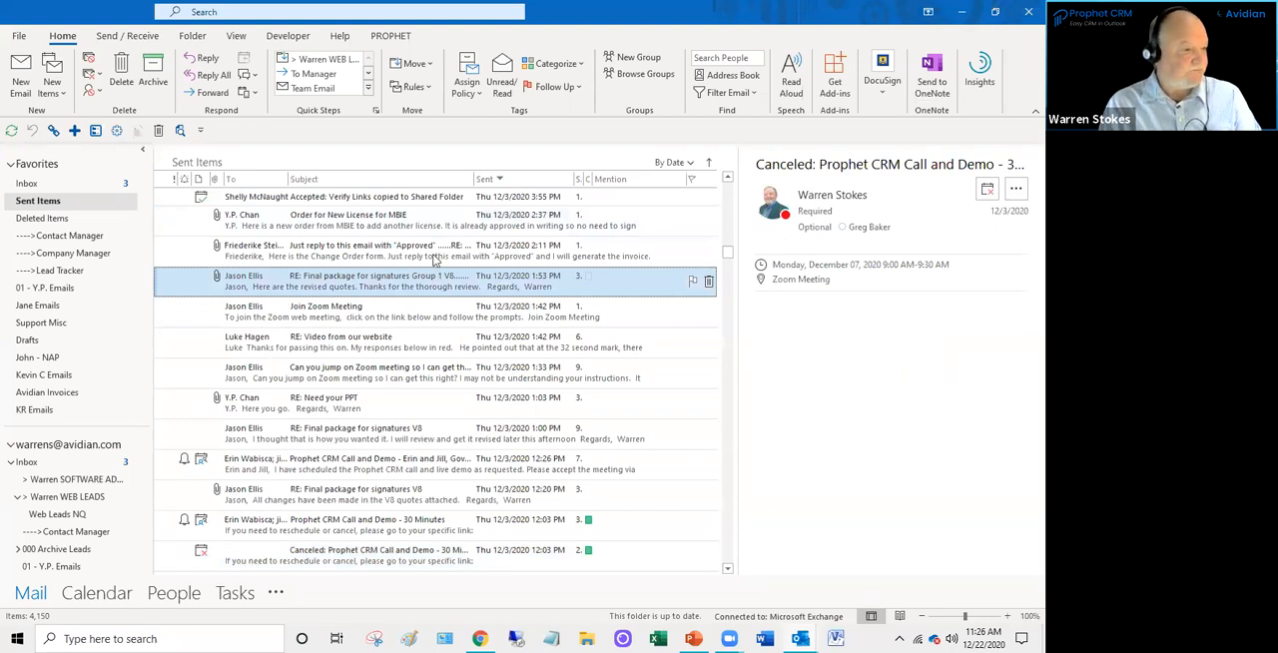
key(Home)
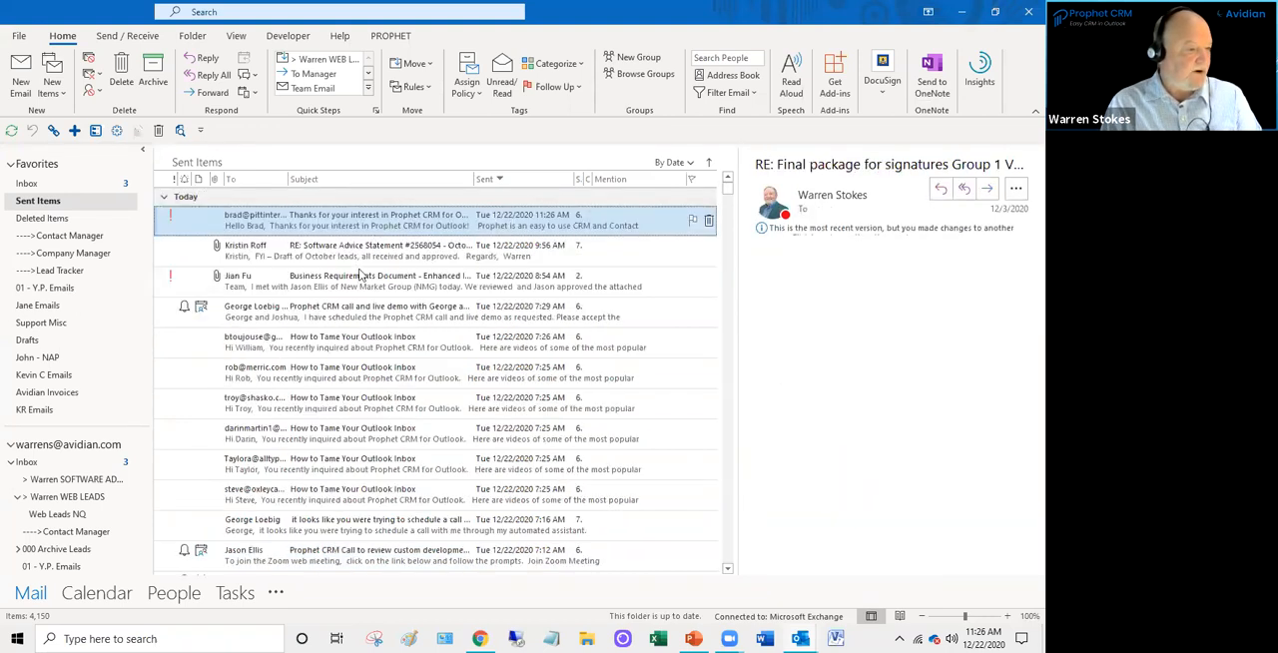
drag(750, 283, 839, 479)
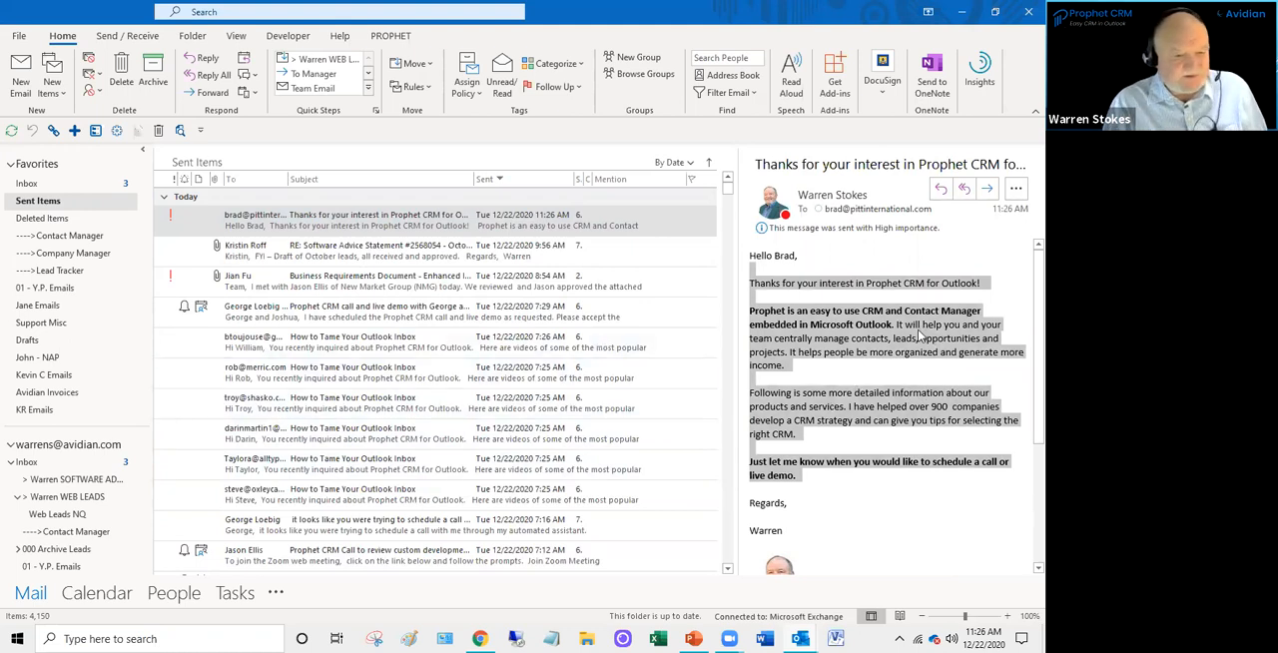
- Look at the ABCO Systems newsletters among the Inbox's Other emails
click(58, 184)
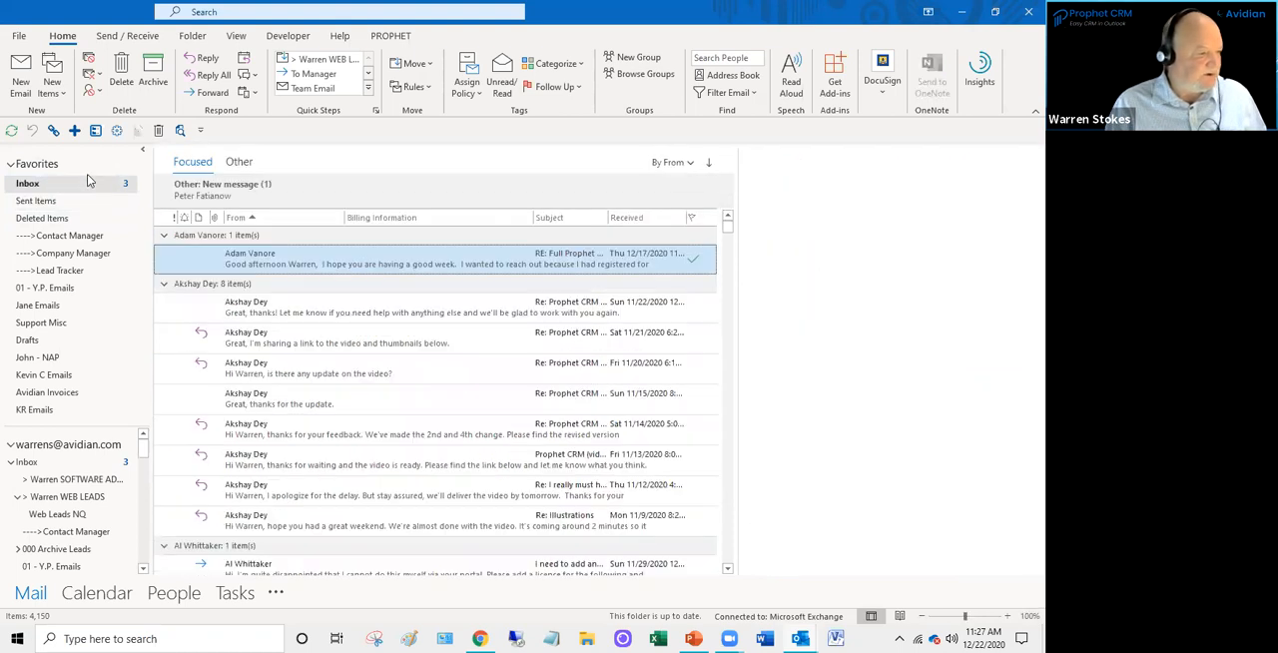
click(242, 162)
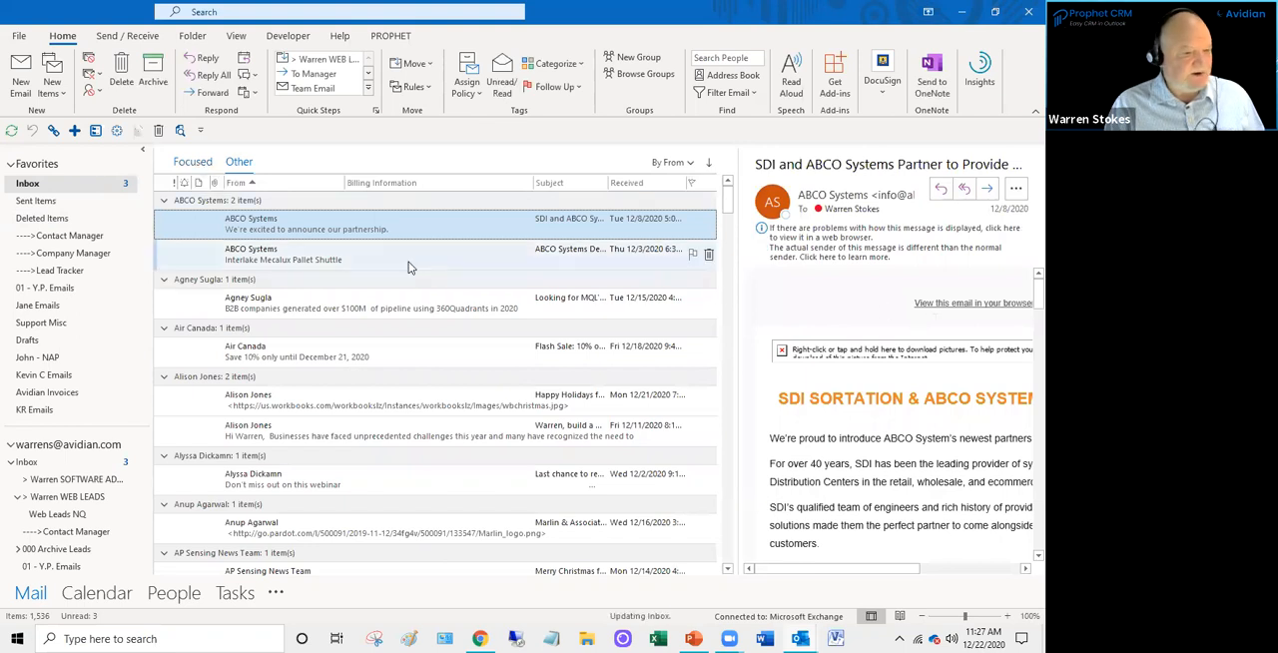
click(364, 255)
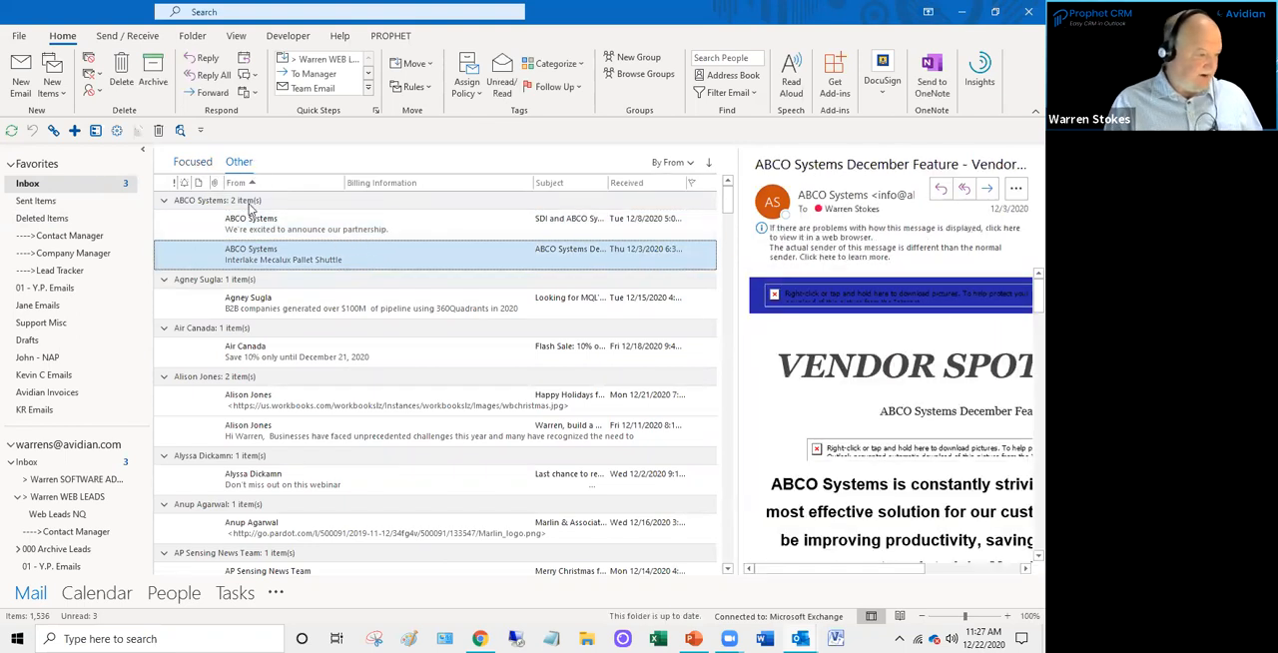
click(256, 226)
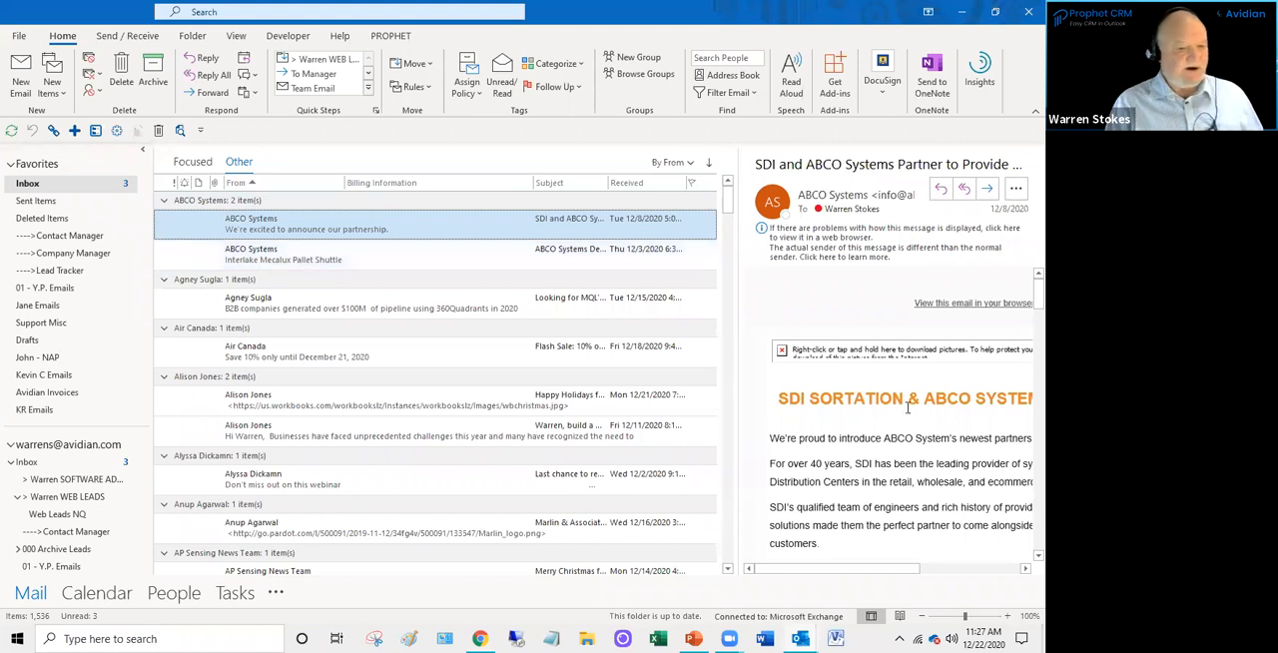
scroll(908, 406, down, 3)
scroll(812, 499, up, 3)
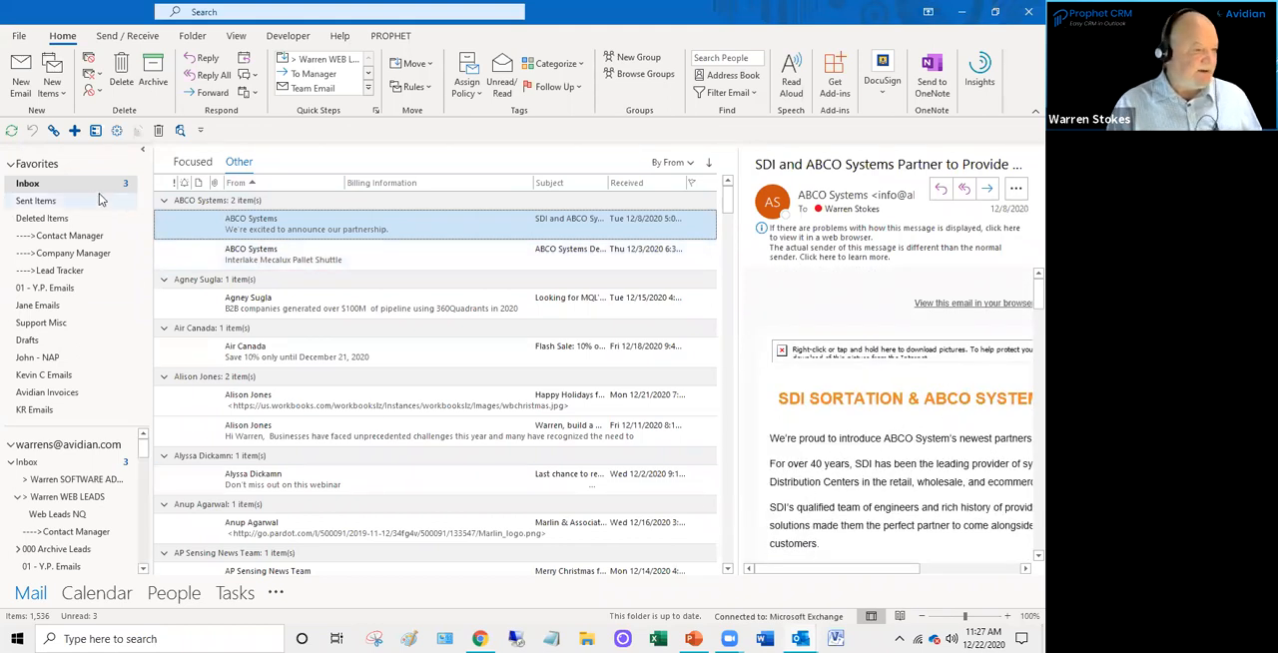
- Switch to the Prophet Contact Manager window, show the selected contact's notes, and enlarge the details pane to reveal the note history
click(800, 638)
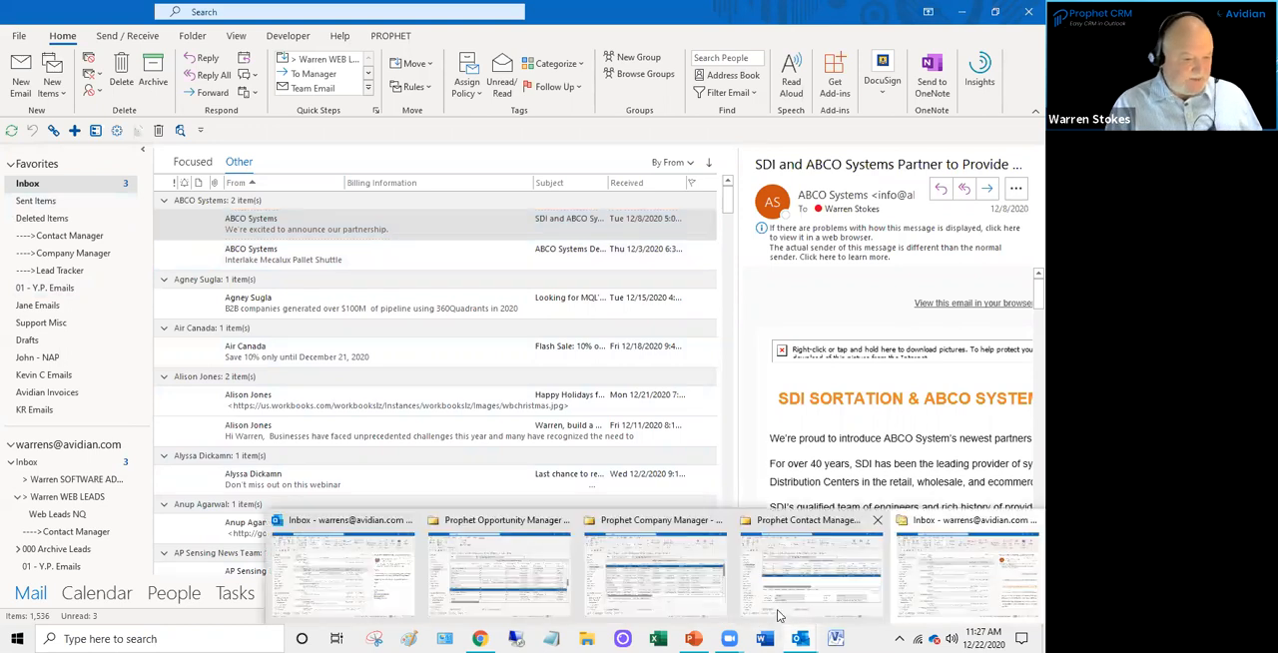
click(795, 577)
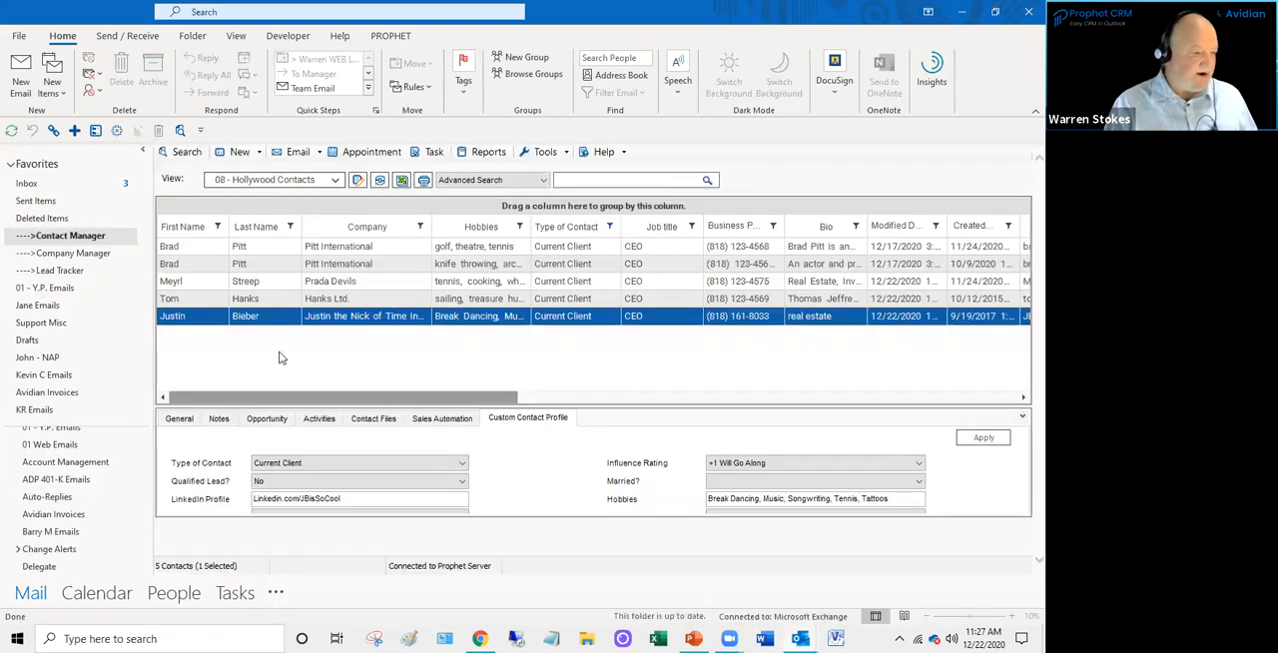
click(217, 418)
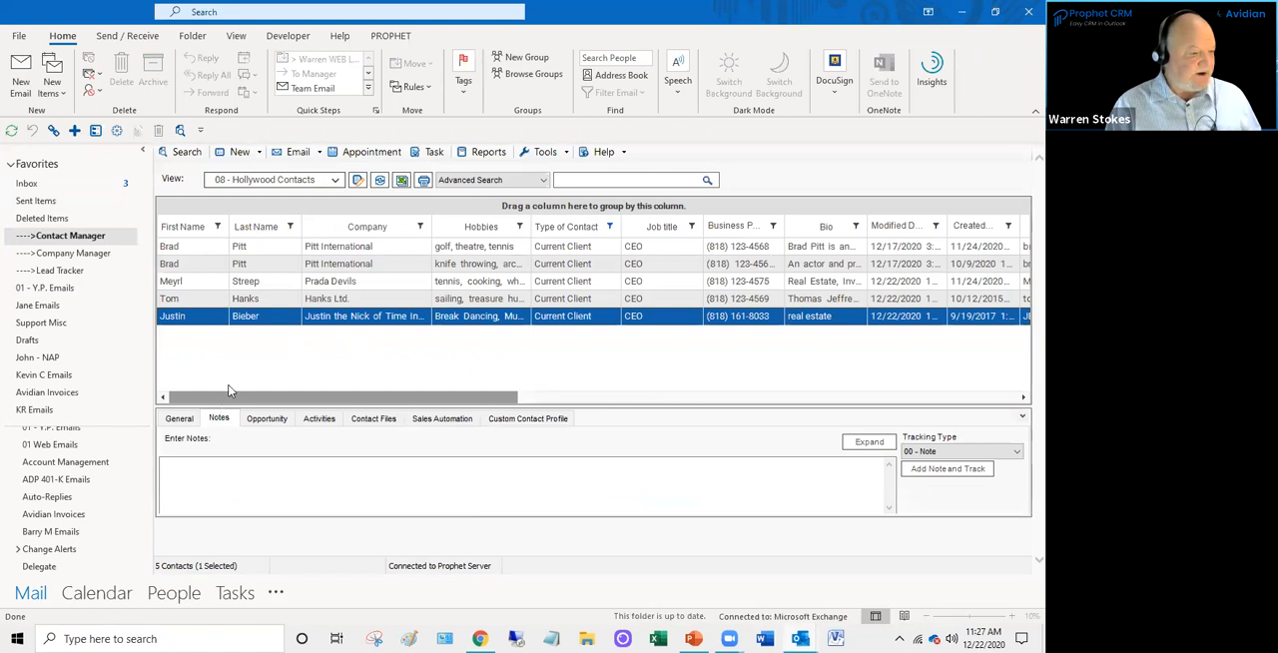
click(336, 181)
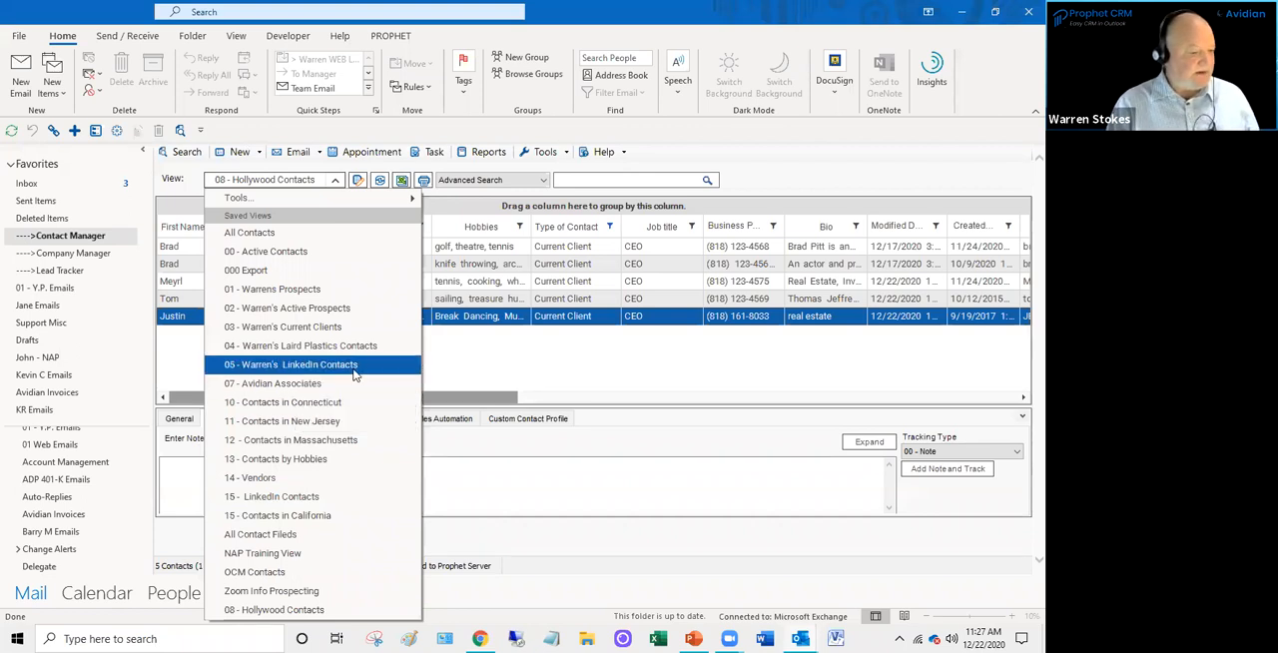
click(464, 327)
drag(289, 406, 287, 354)
click(275, 427)
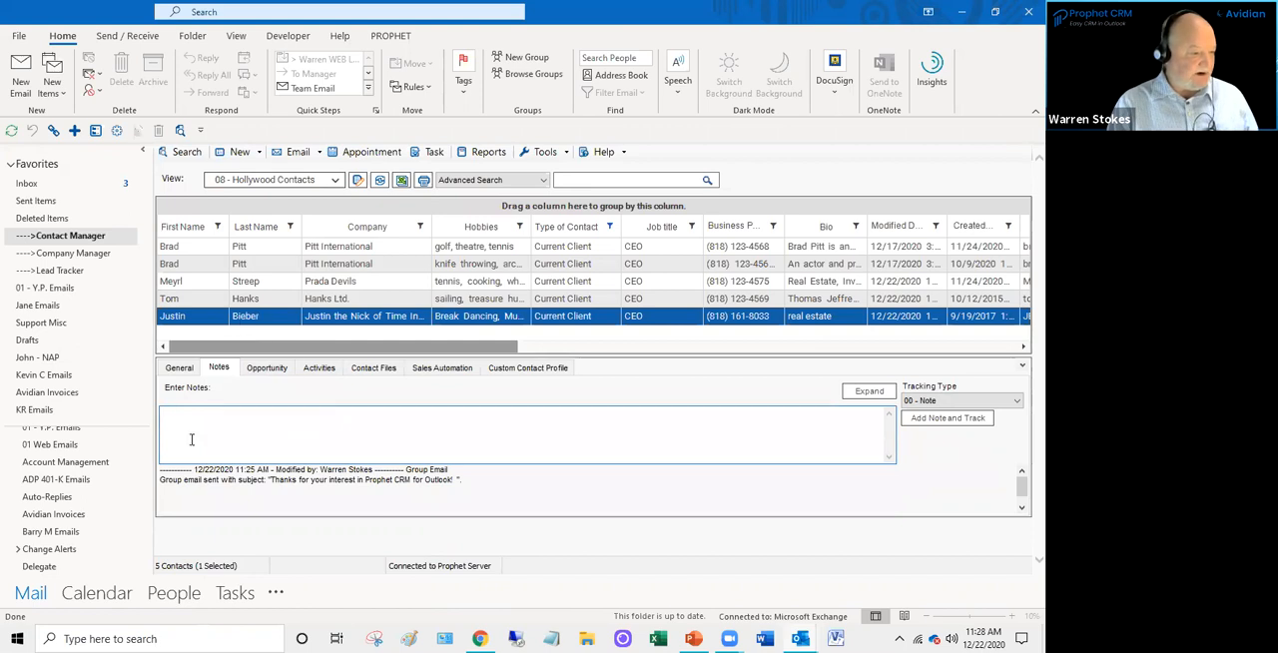
- Set the contact note's tracking type to 02 - Left Voice Mail
click(951, 401)
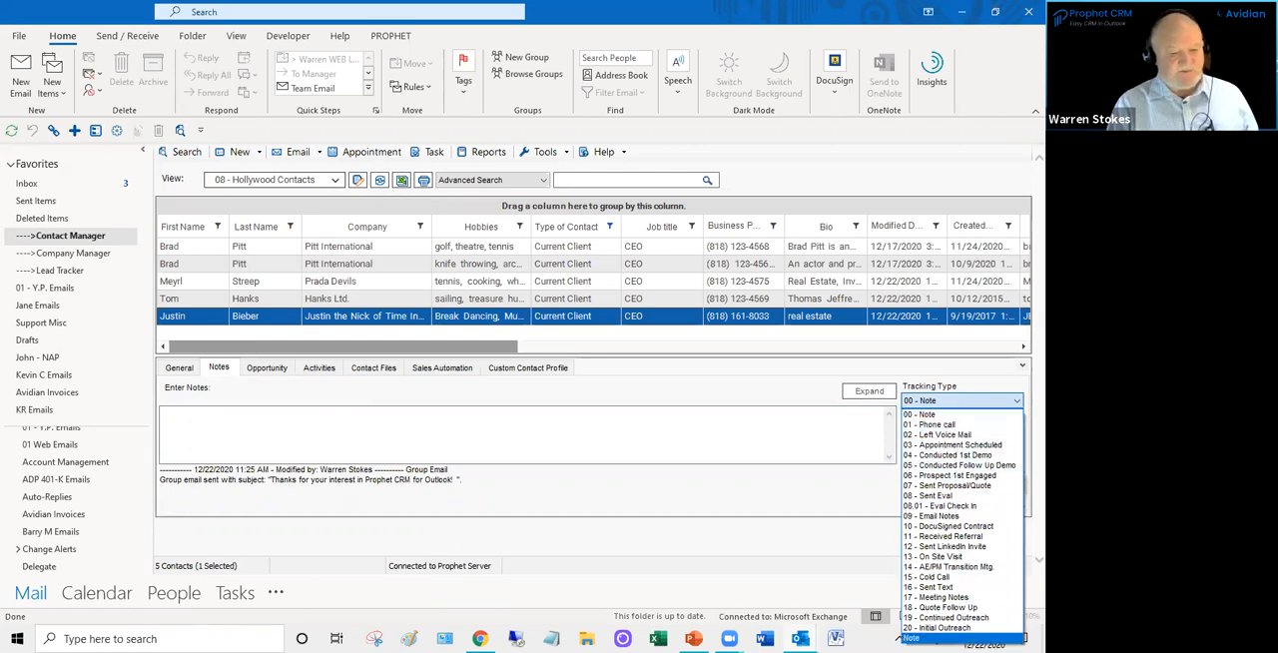
click(939, 437)
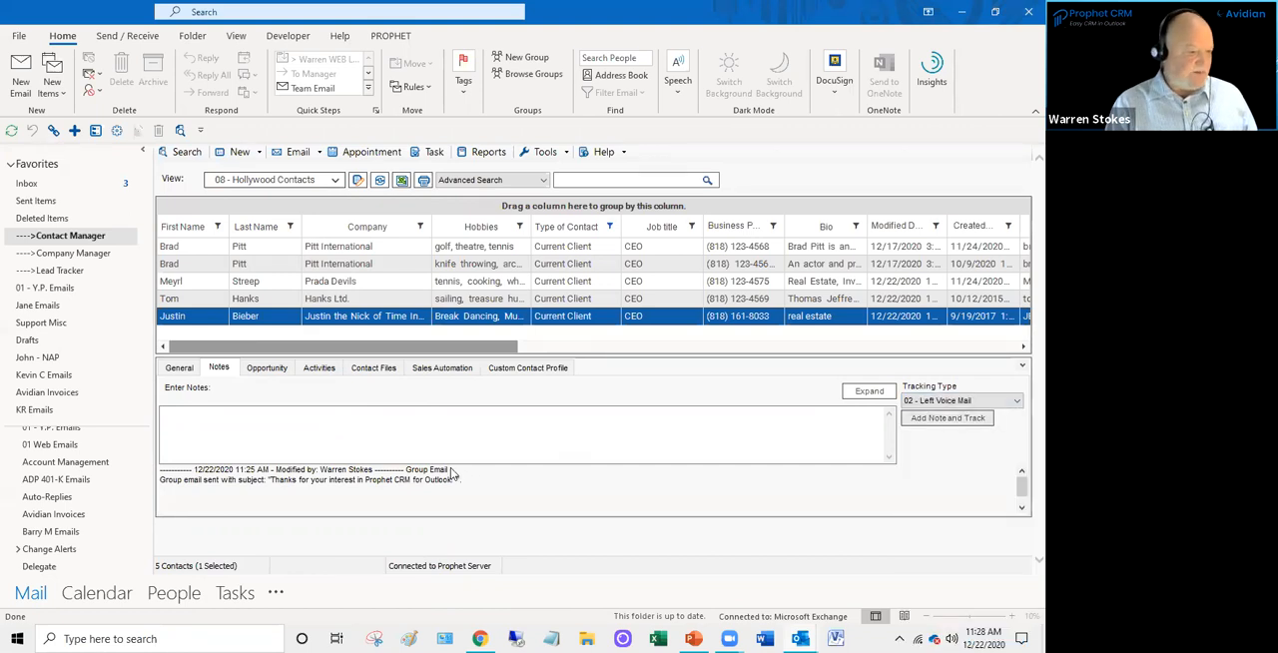
click(219, 436)
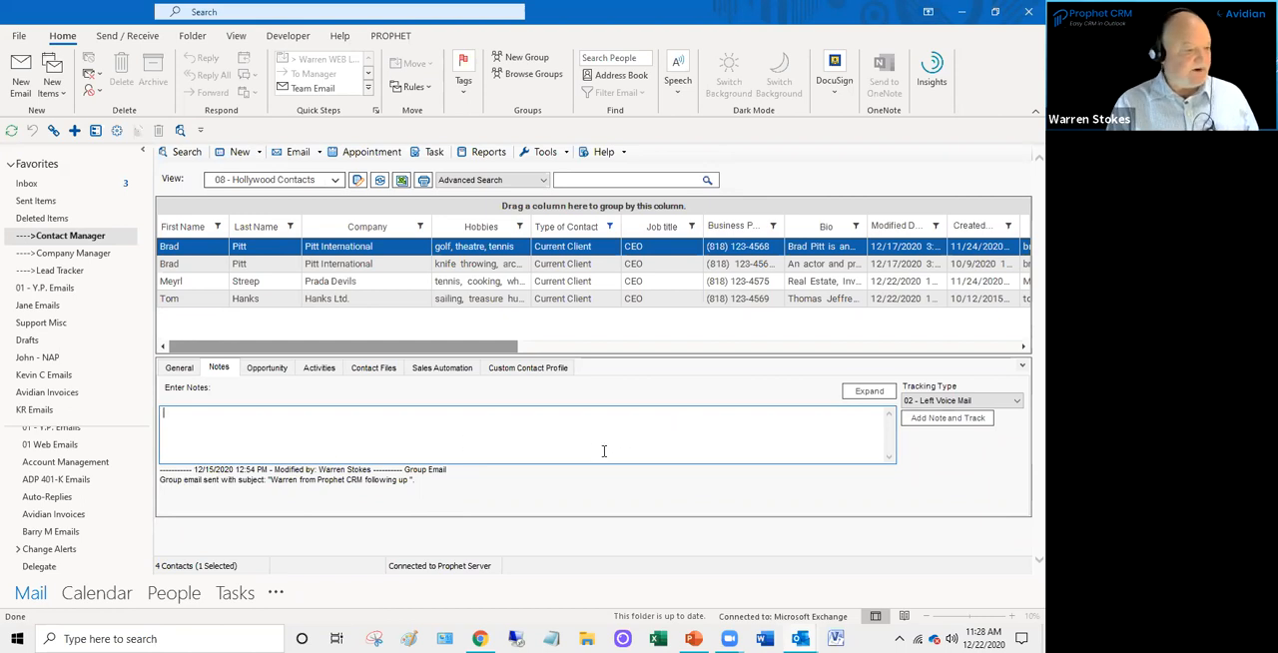
- Look at the Prada Devils contact's note history and the available tracking types
click(320, 284)
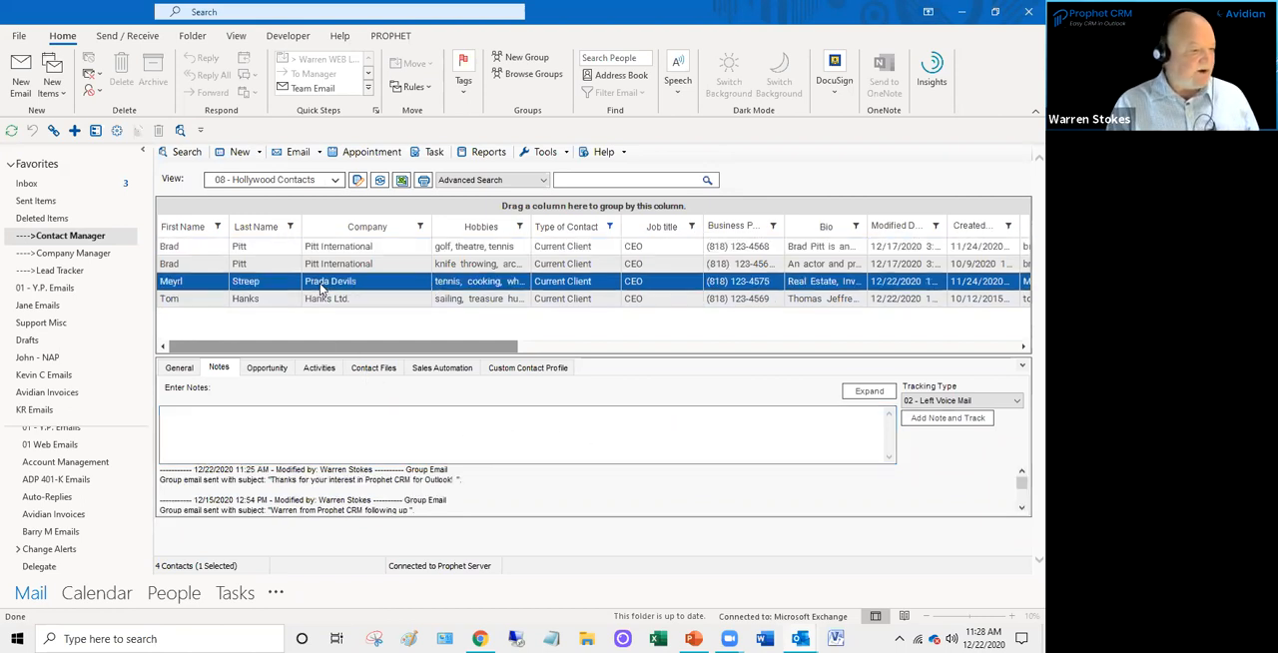
click(929, 402)
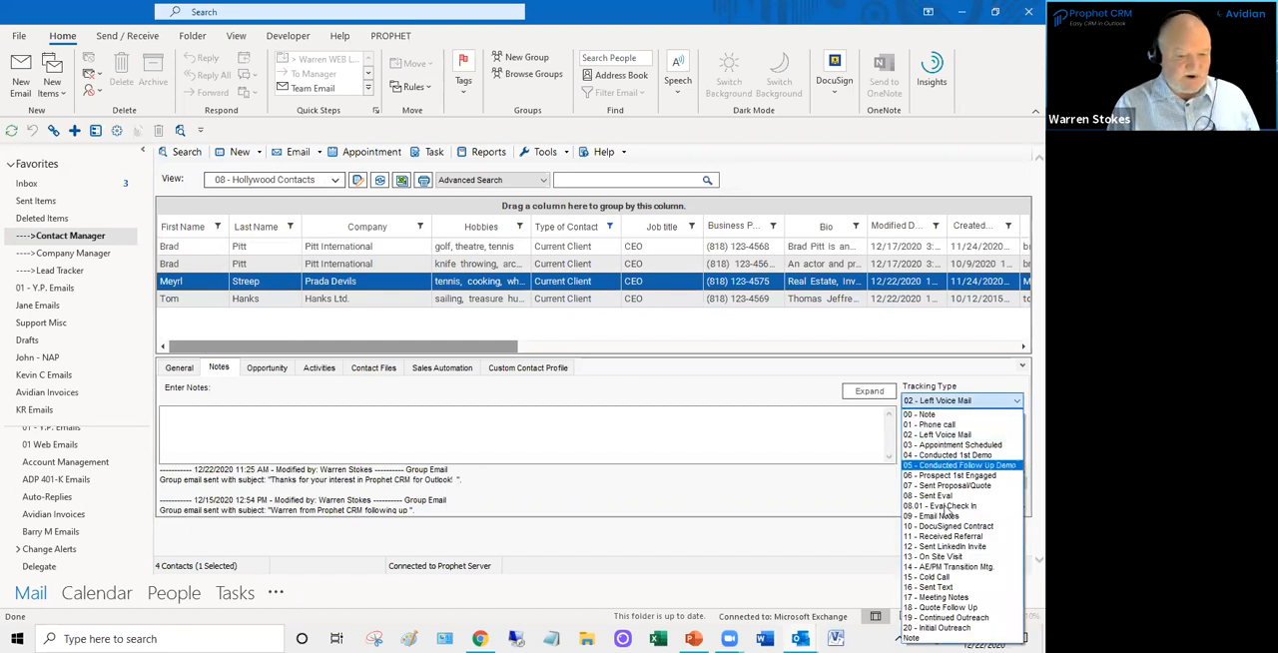
click(278, 428)
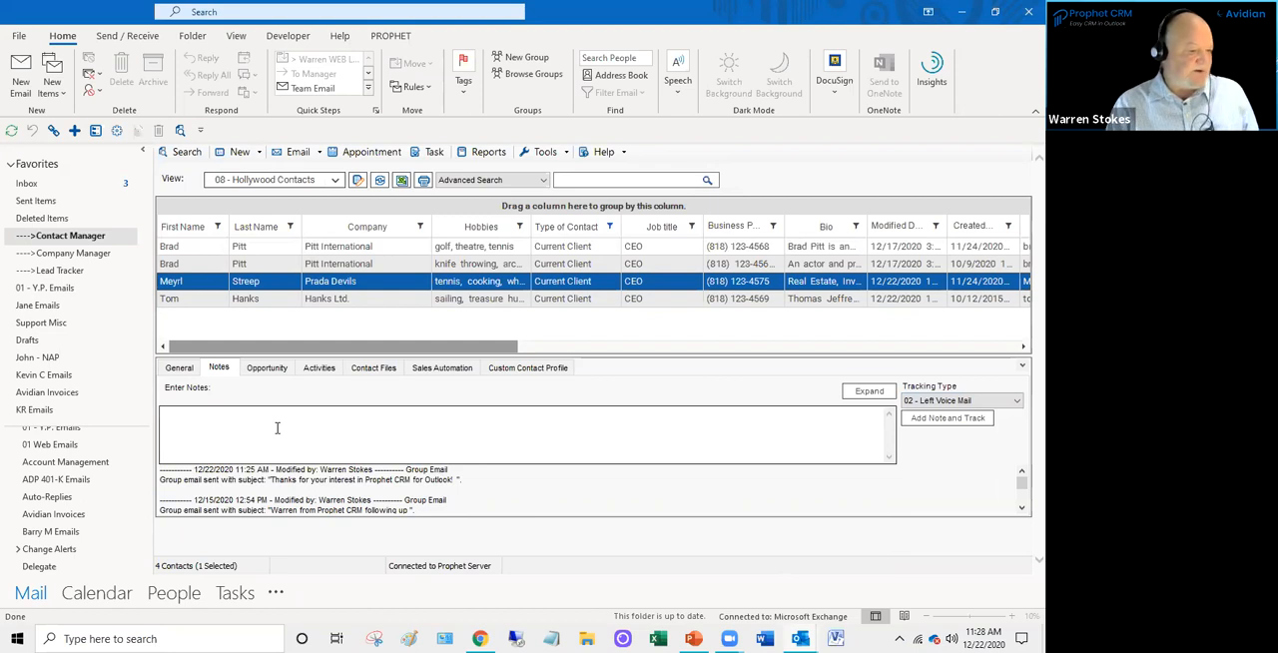
click(931, 400)
click(694, 408)
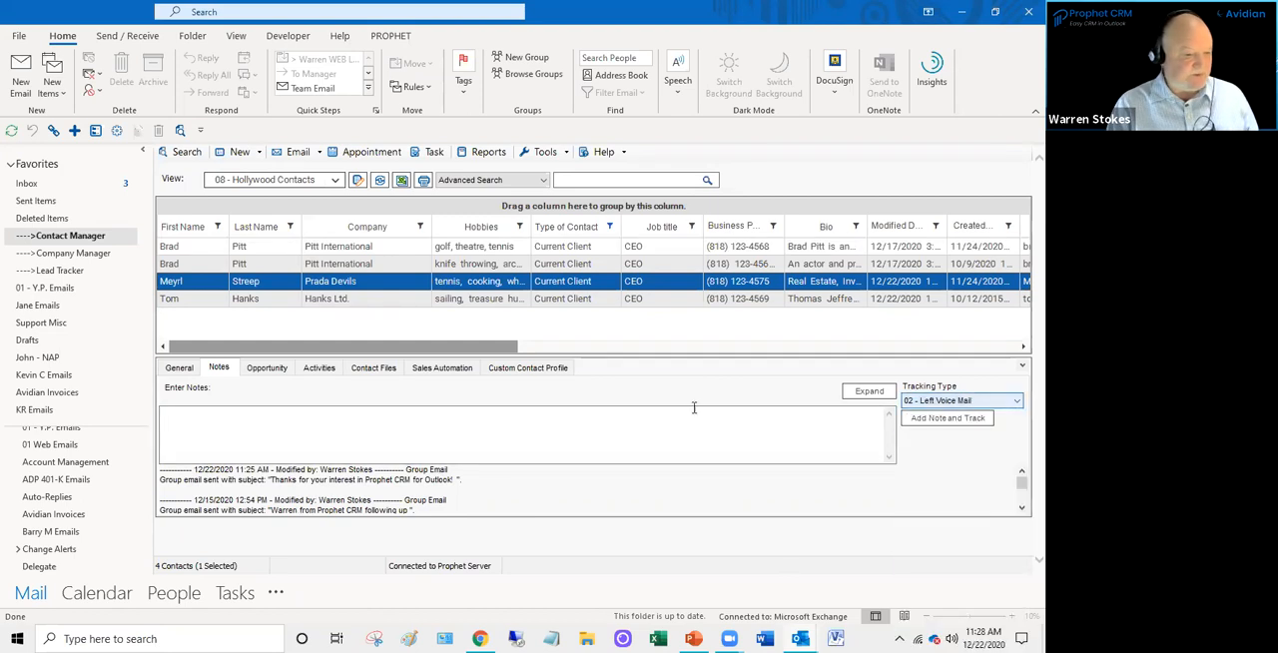
click(257, 440)
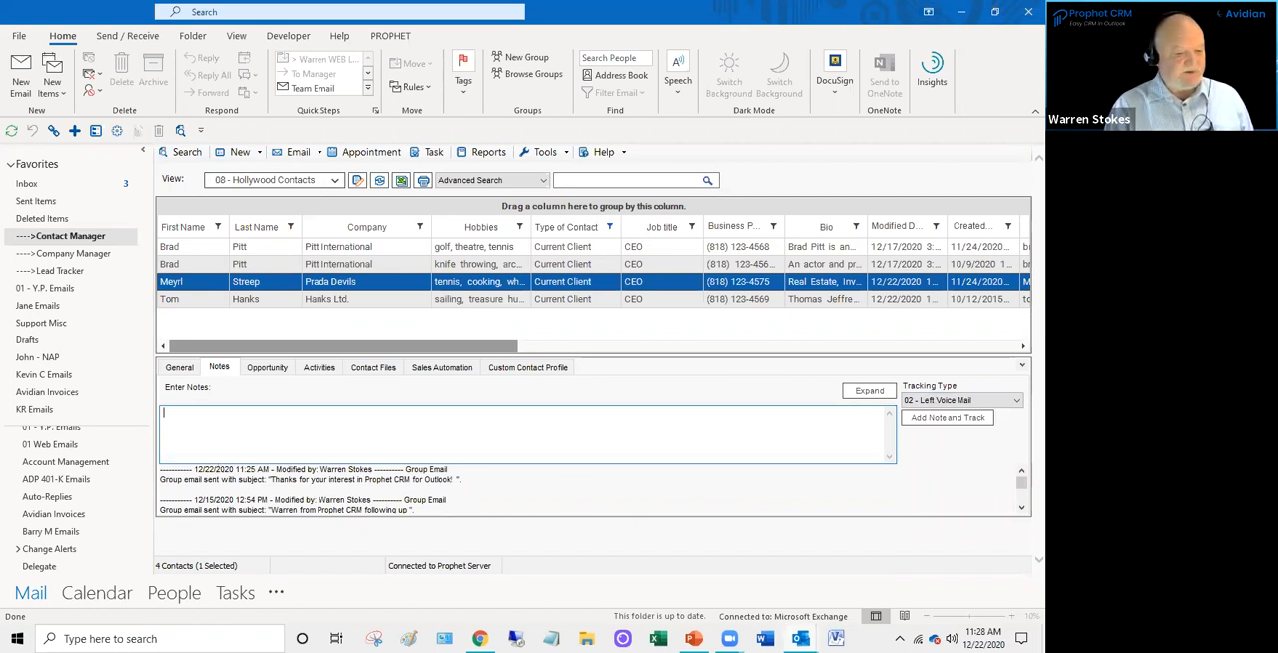
- Switch to the Prophet Company Manager window, enlarge the details pane, and show the selected company's notes
mouse_move(796, 637)
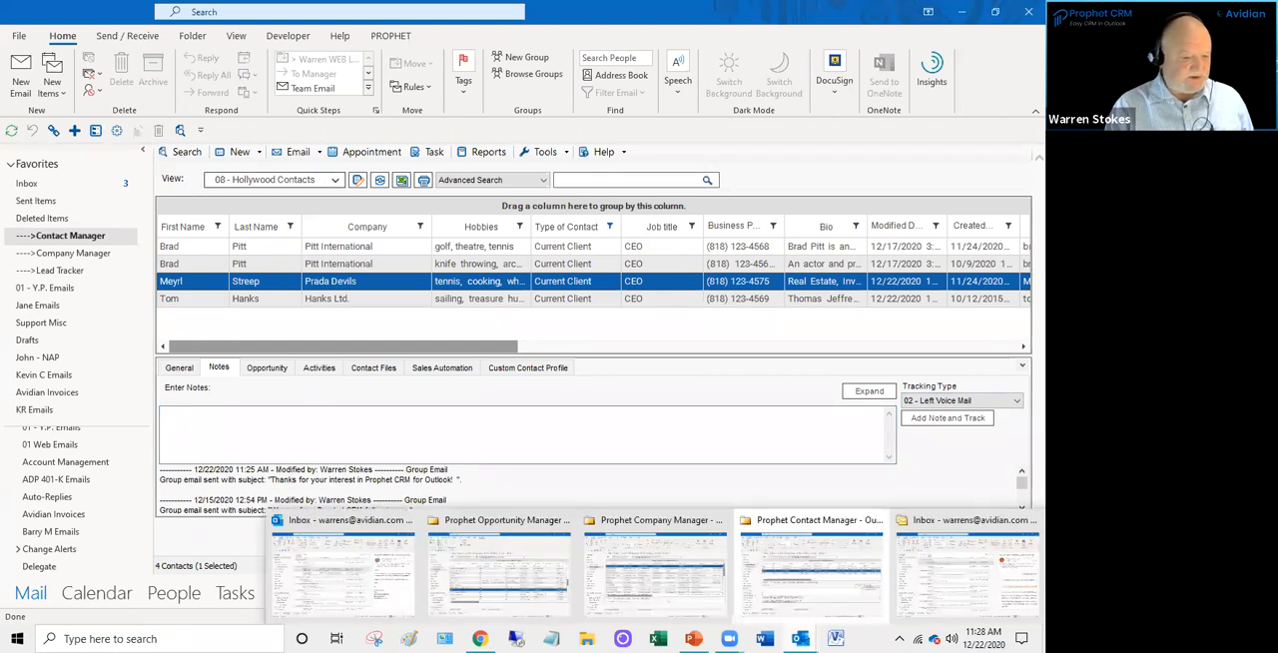
click(651, 584)
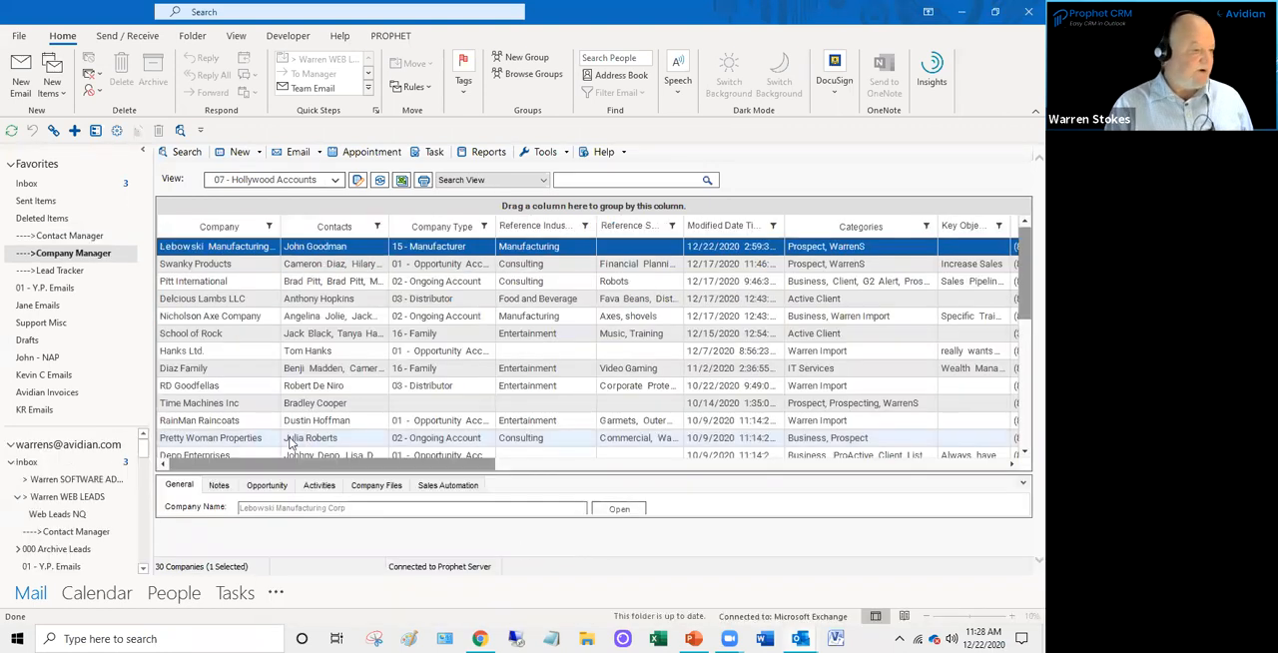
click(1020, 486)
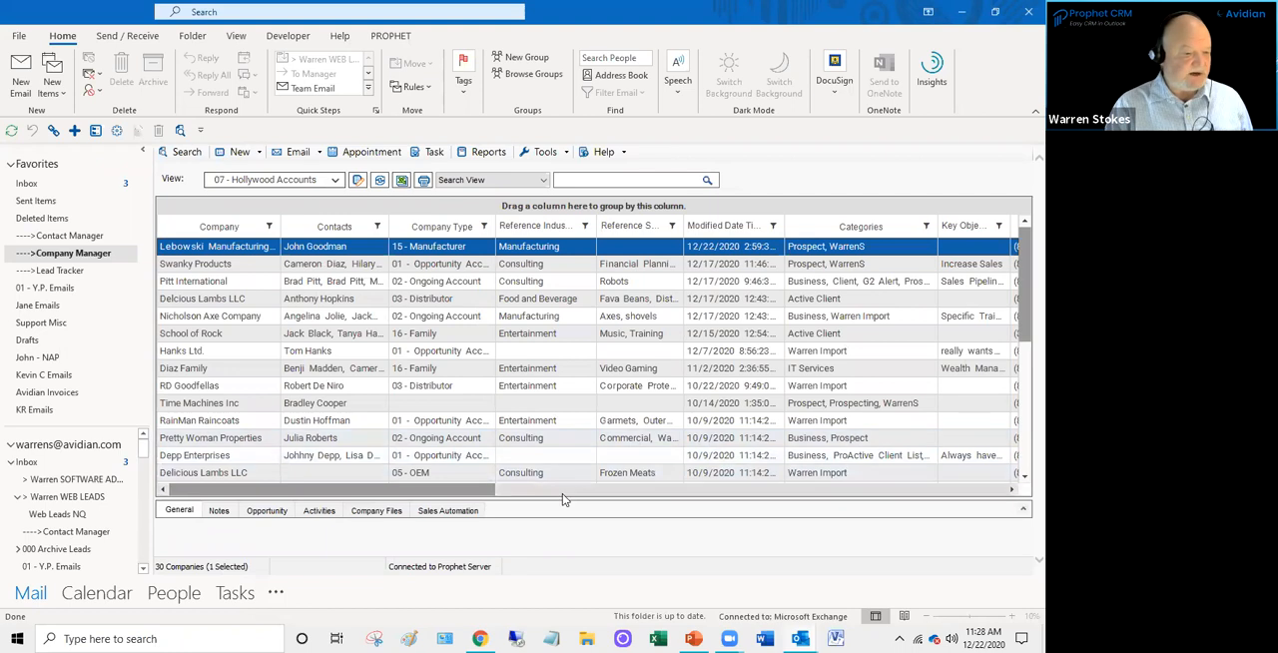
drag(556, 498, 559, 383)
click(219, 336)
scroll(837, 308, down, 2)
scroll(837, 308, up, 2)
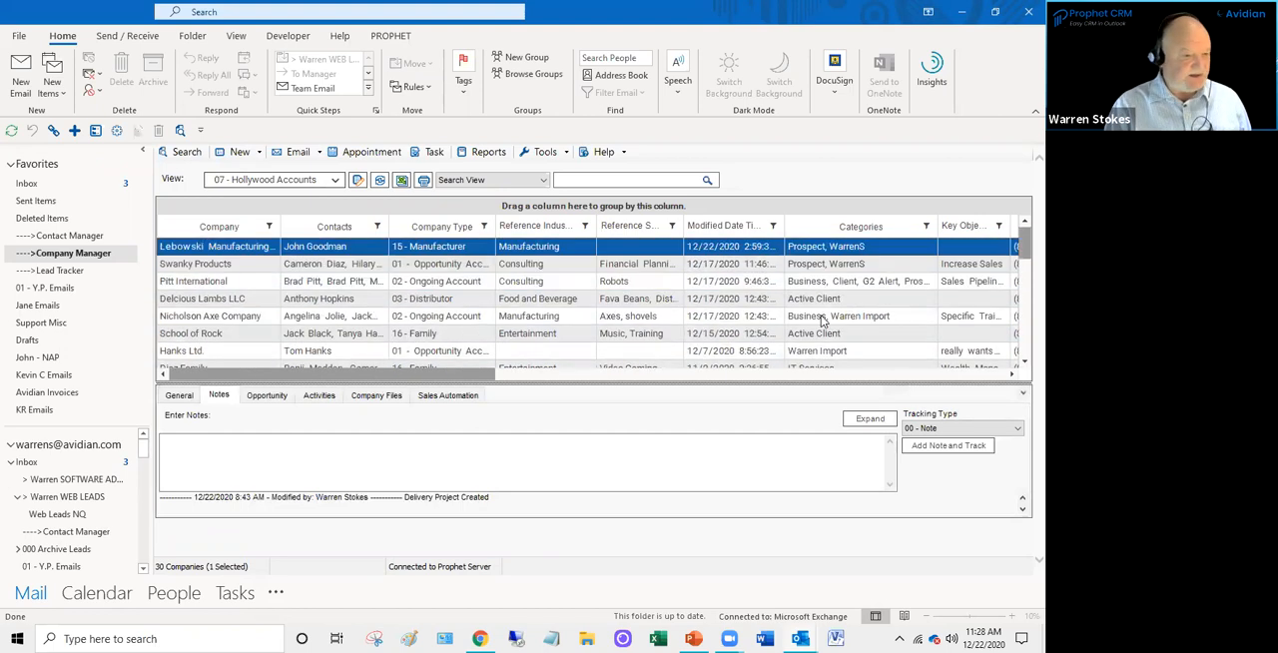
- Look over the saved company views and view tools, and select Nicholson Axe Company in the list
click(335, 181)
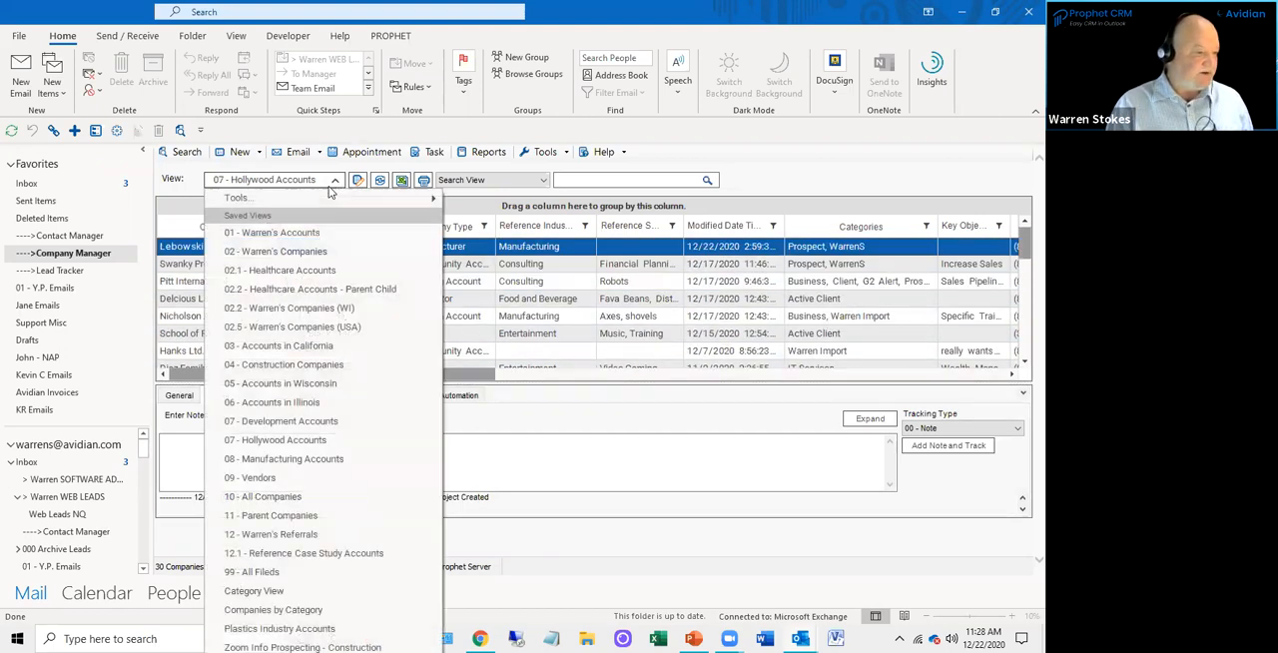
mouse_move(330, 198)
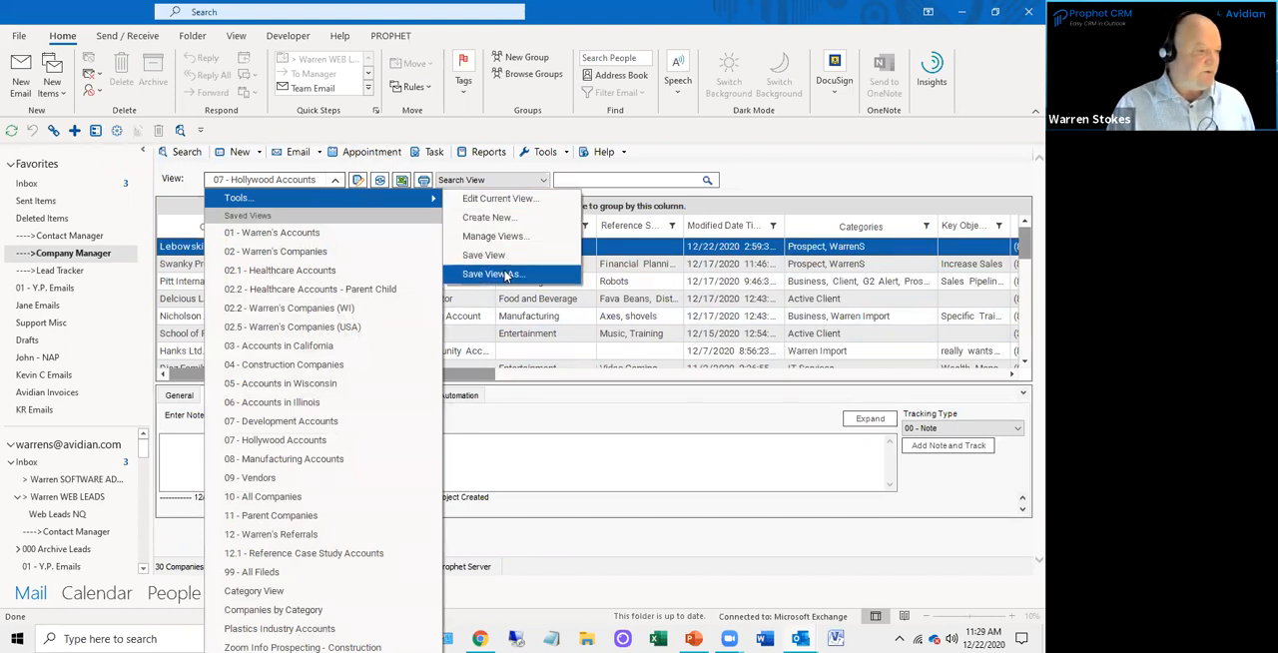
click(567, 315)
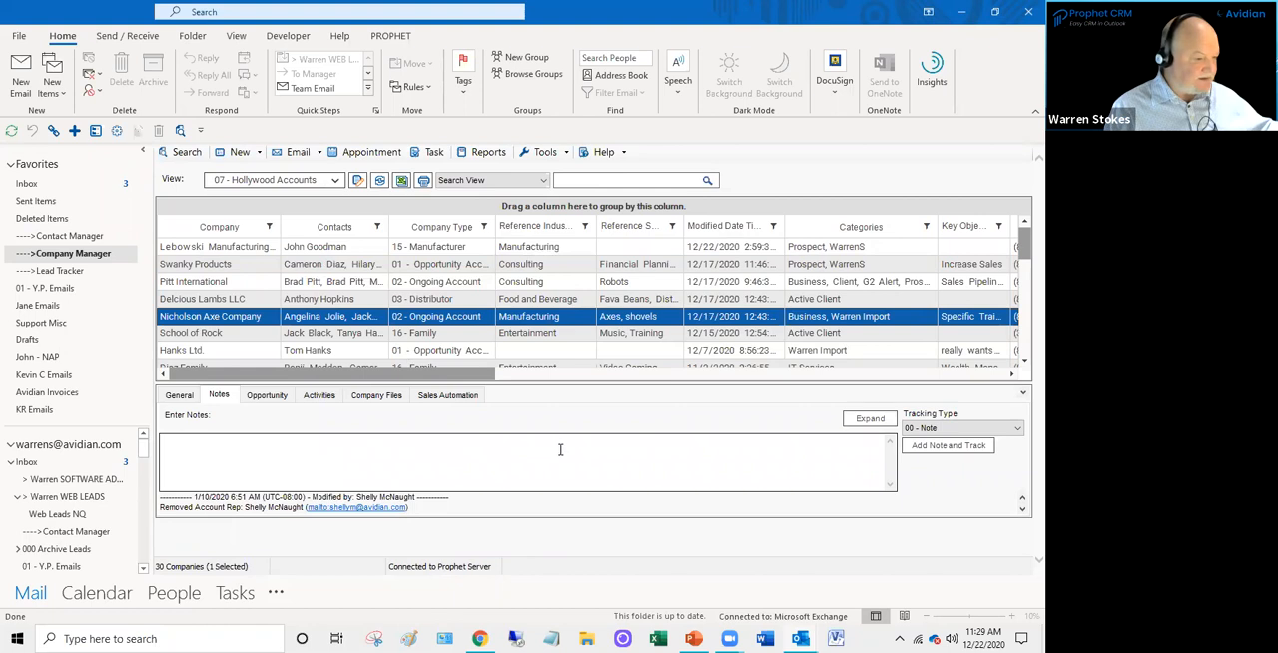
- Add a tracked note of type 02 - Left Voice Mail to Nicholson Axe Company
click(945, 430)
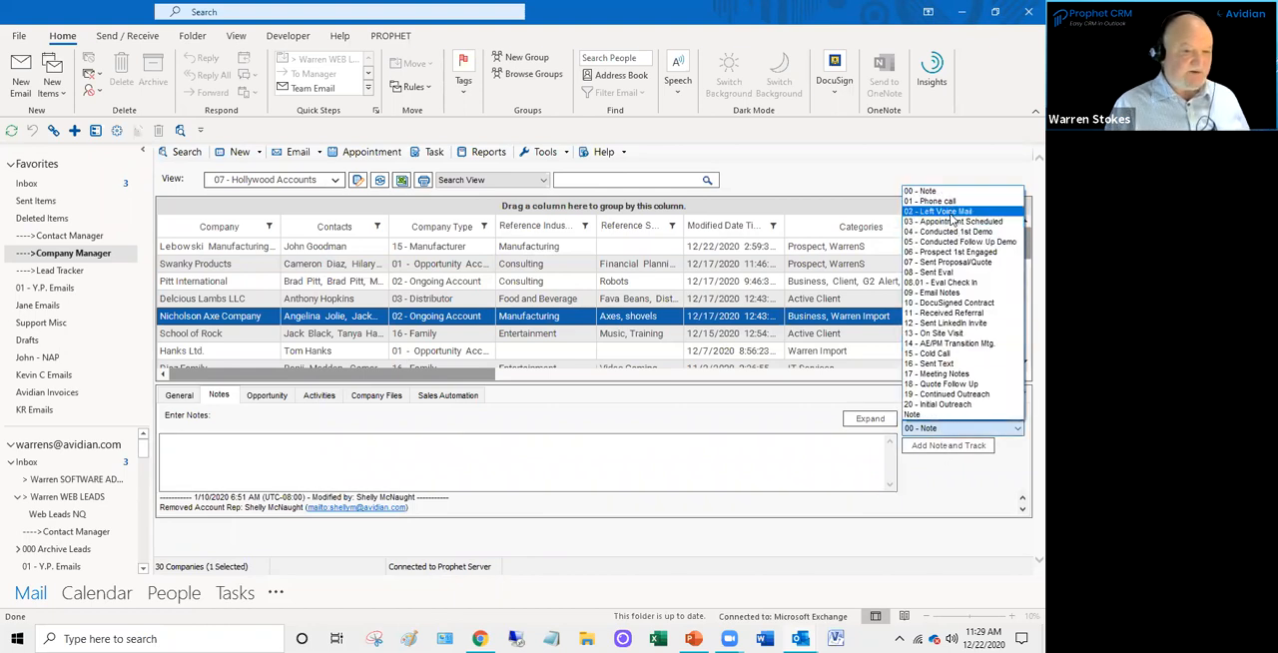
click(950, 215)
click(949, 445)
click(307, 447)
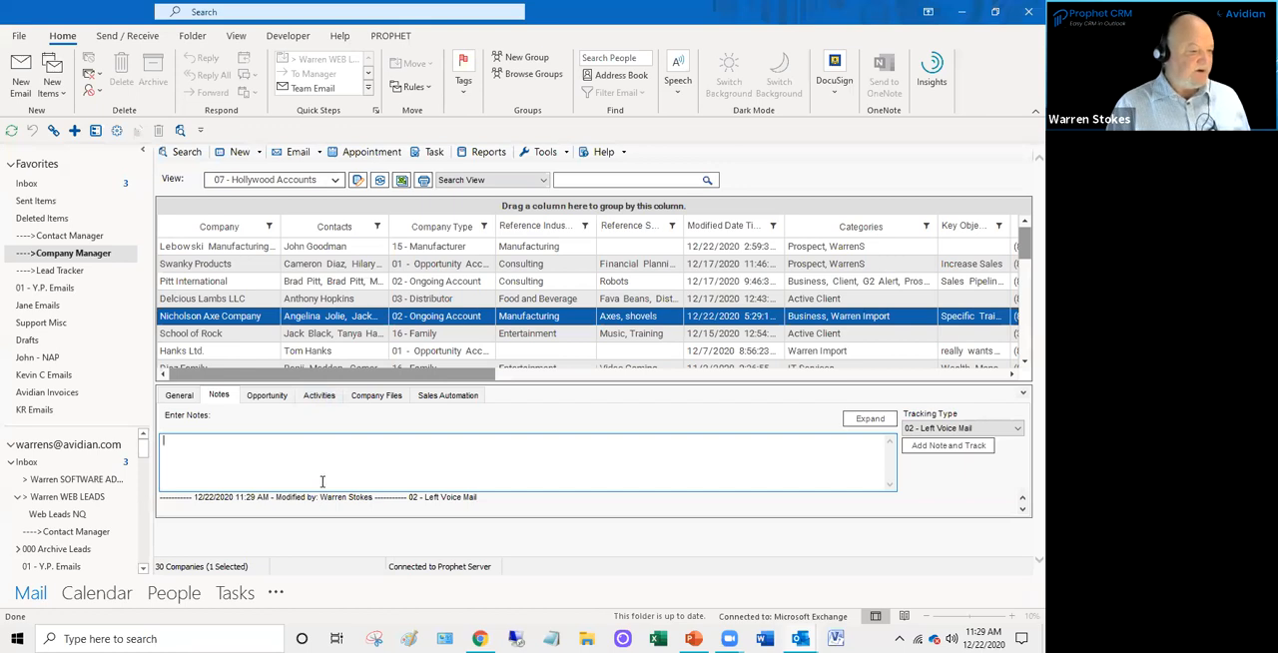
- Resize the company details pane and collapse it to show more of the company list
scroll(372, 334, down, 1)
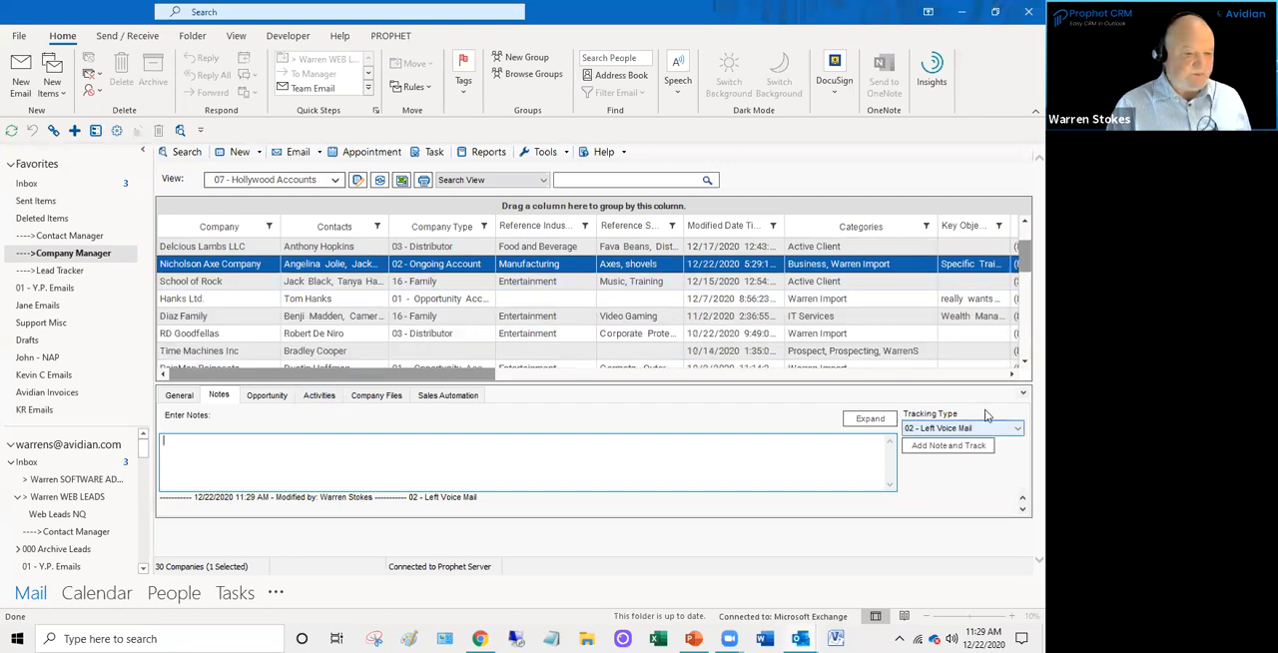
drag(882, 384, 768, 427)
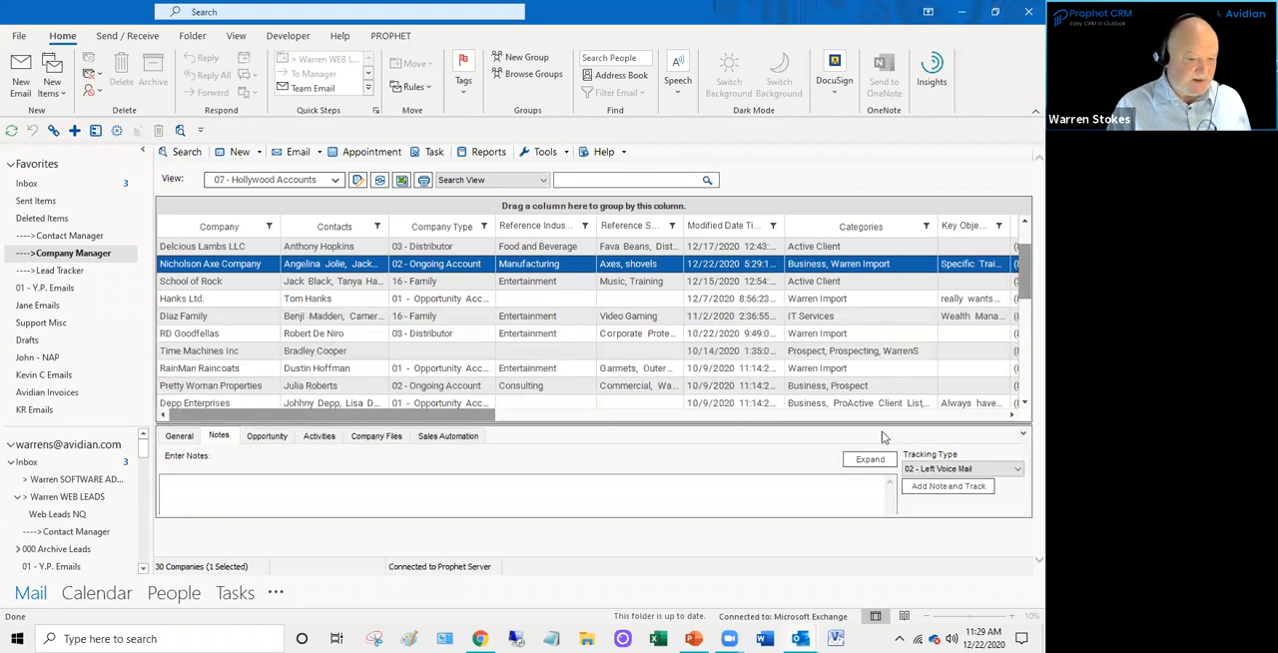
drag(878, 427, 876, 390)
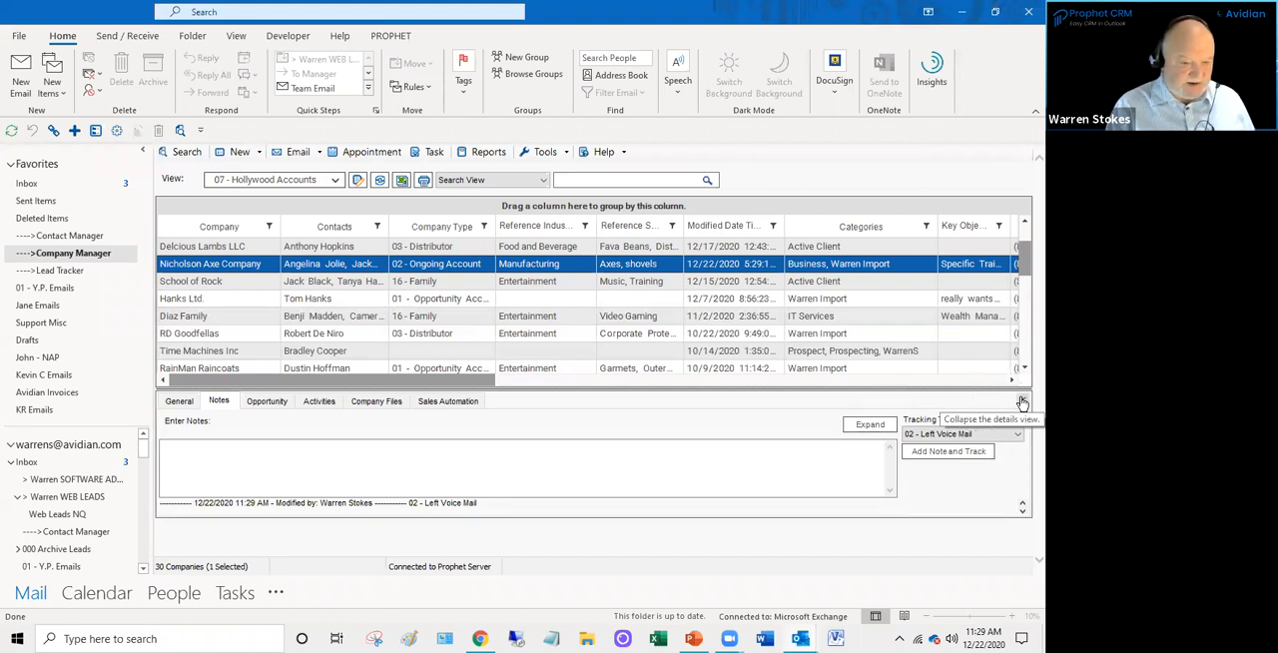
click(1022, 402)
click(1022, 510)
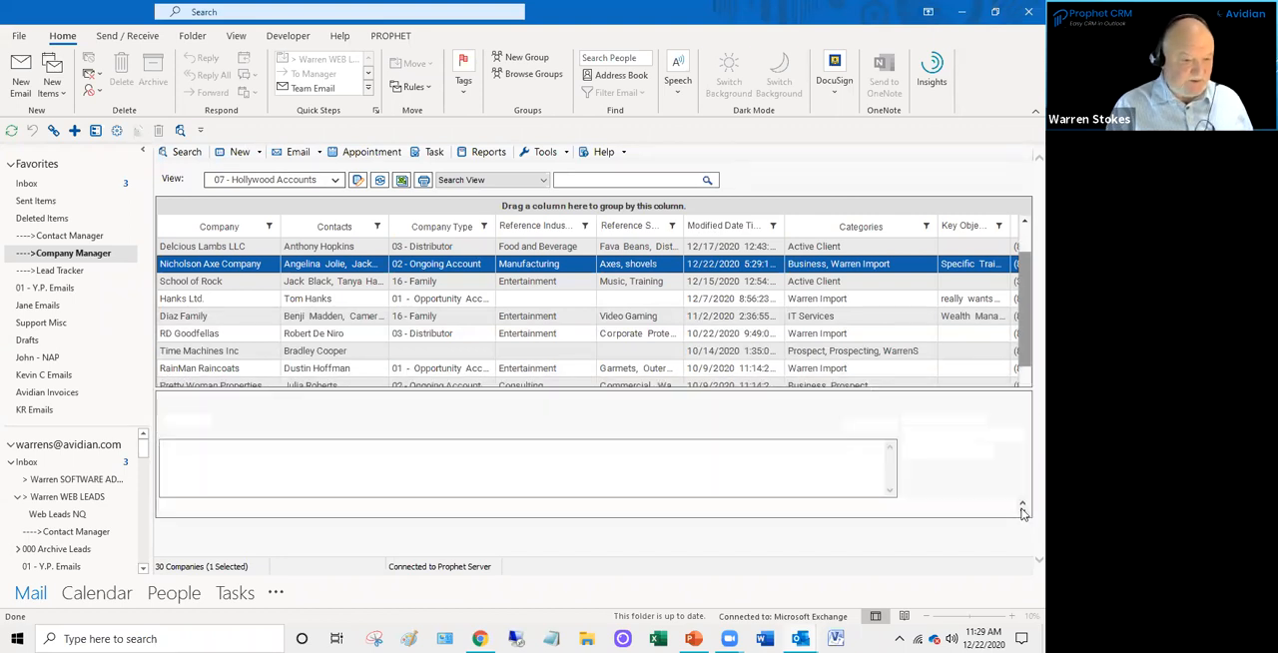
click(1022, 401)
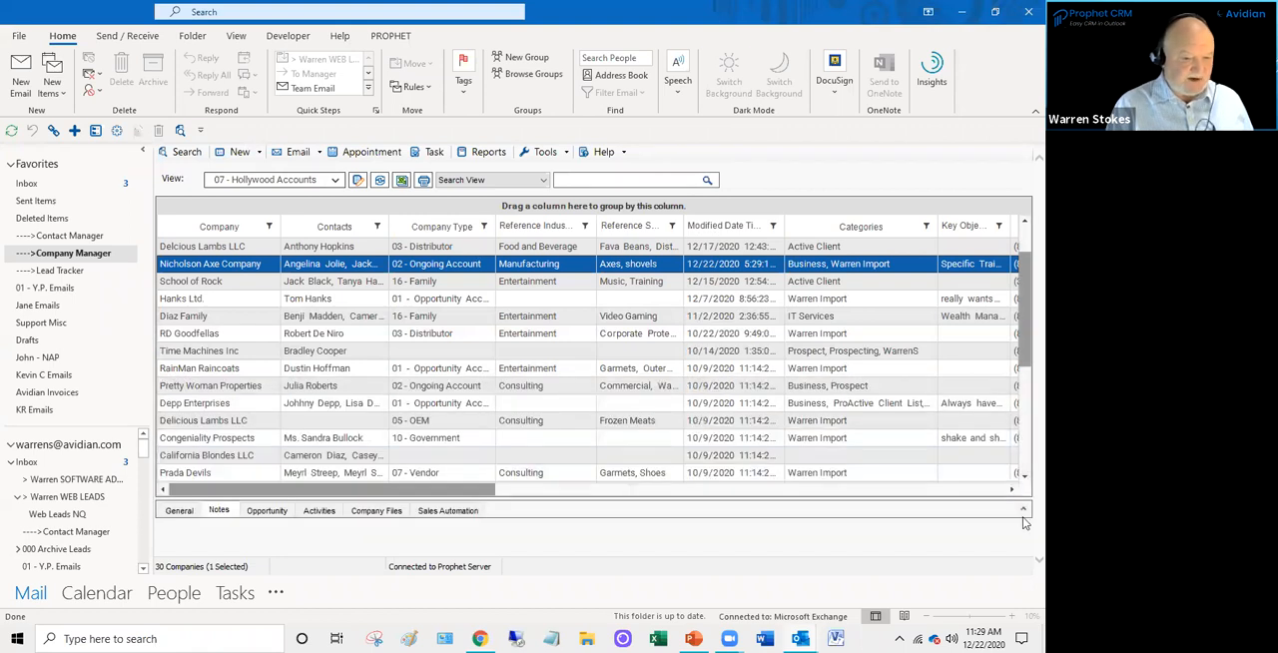
- Reopen and enlarge the company details pane, and review Nicholson Axe Company's note history, highlighting the 13 - On Site Visit entry
click(1023, 510)
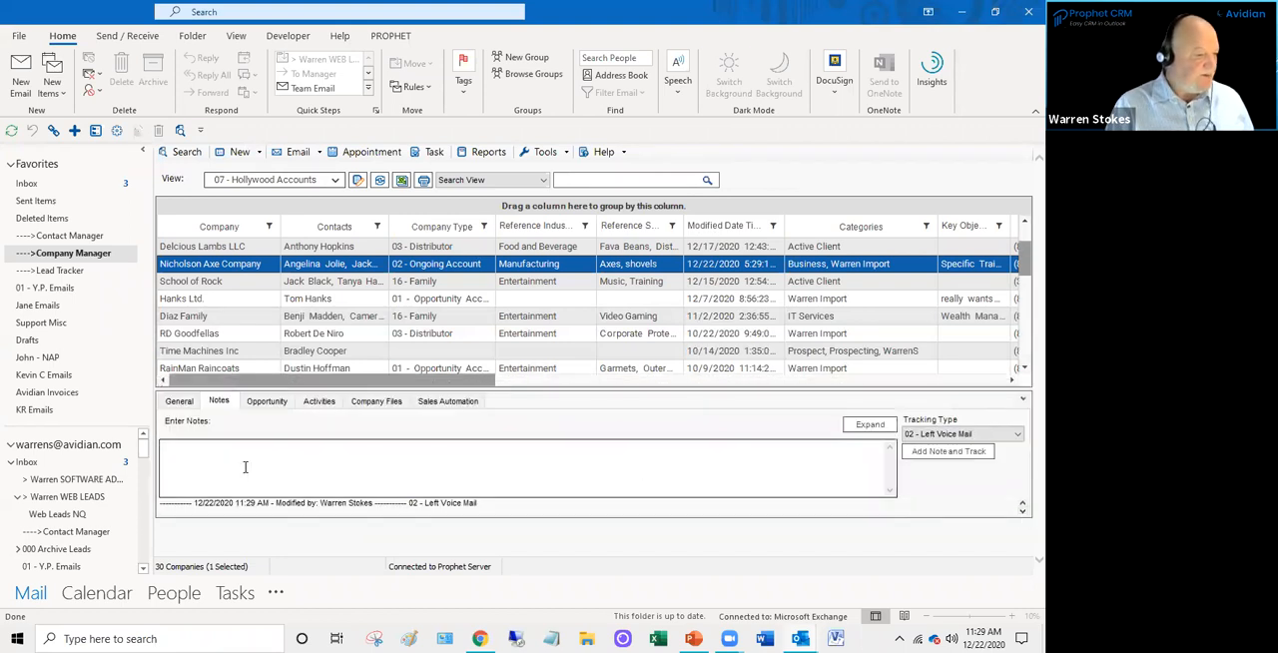
drag(297, 389, 296, 344)
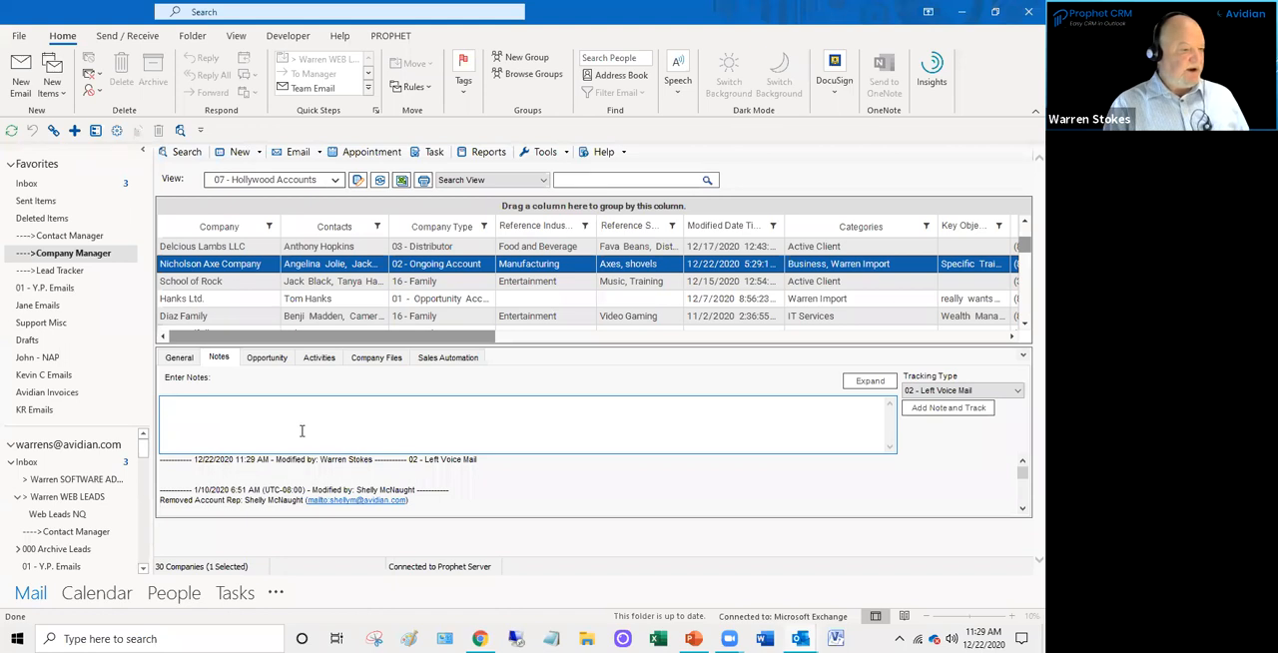
scroll(483, 488, down, 5)
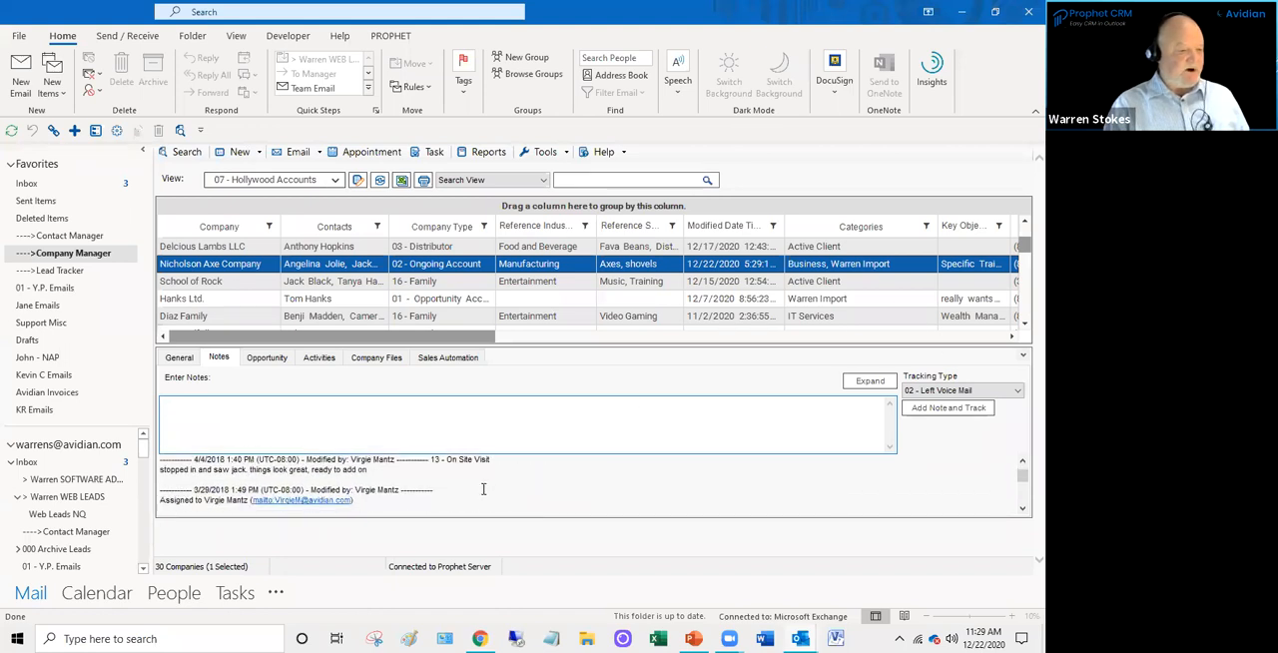
drag(403, 477, 157, 459)
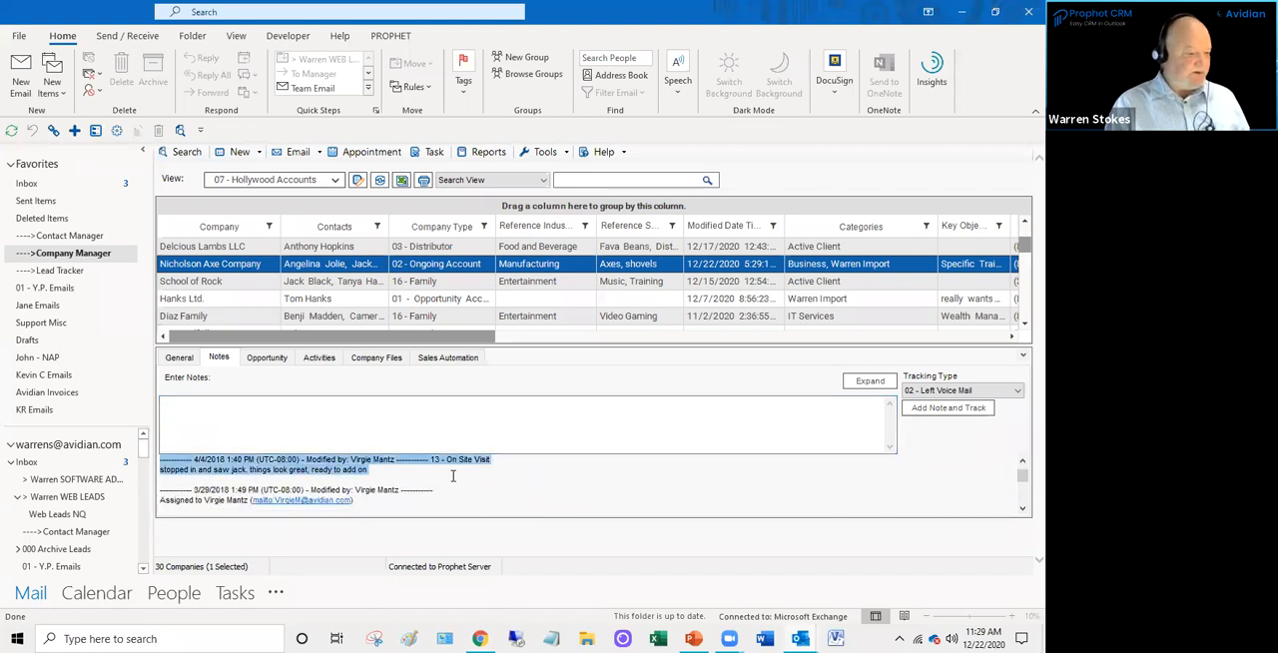
scroll(452, 476, up, 5)
click(405, 432)
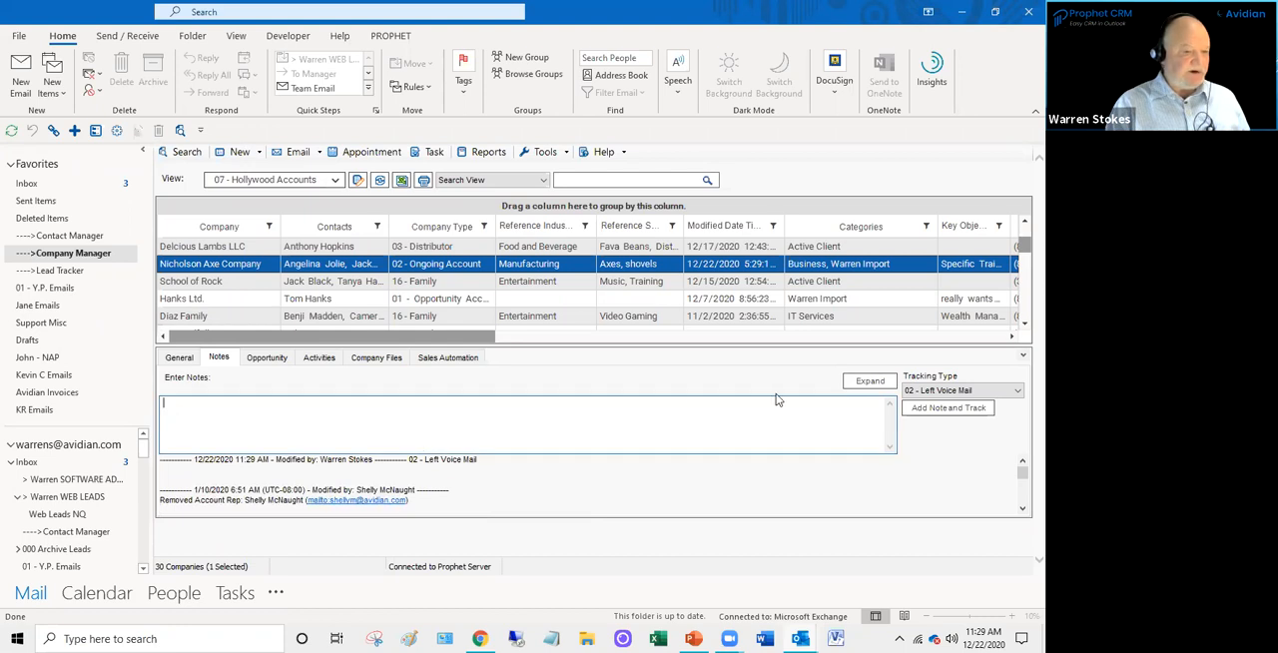
- Add a tracked note of type 18 - Quote Follow Up to Nicholson Axe Company and look over its note history
click(929, 391)
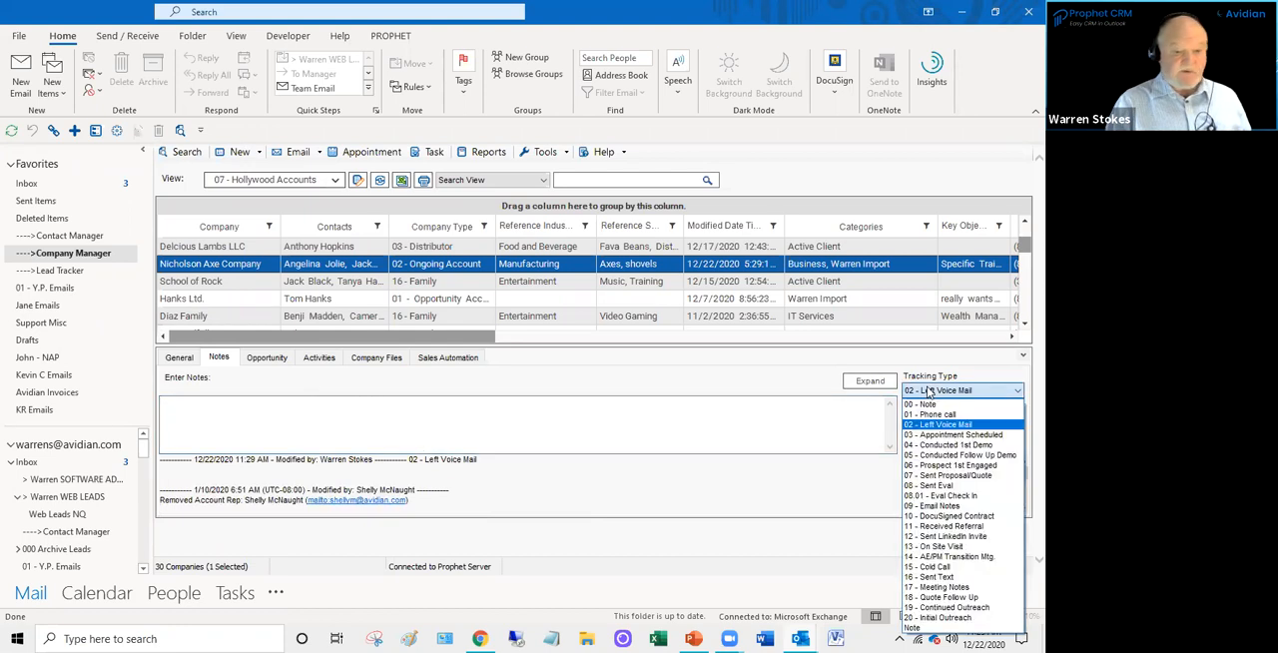
click(948, 598)
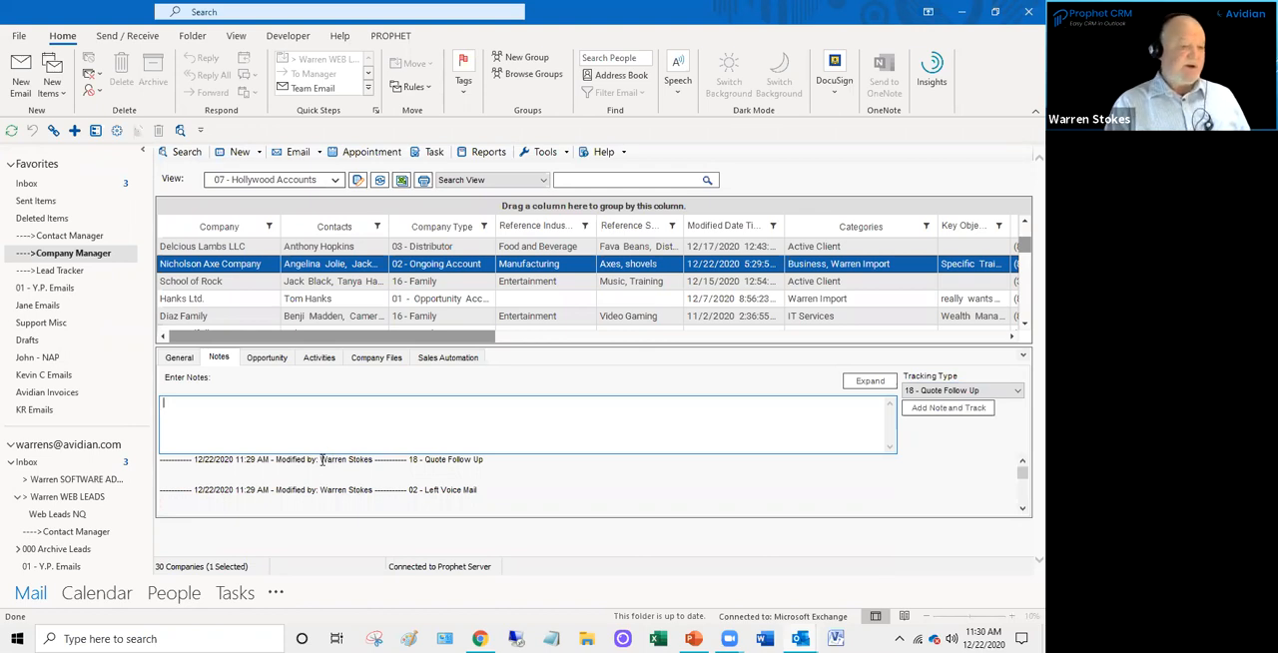
scroll(339, 474, down, 5)
scroll(363, 487, up, 5)
scroll(359, 491, down, 3)
scroll(354, 493, up, 3)
click(233, 413)
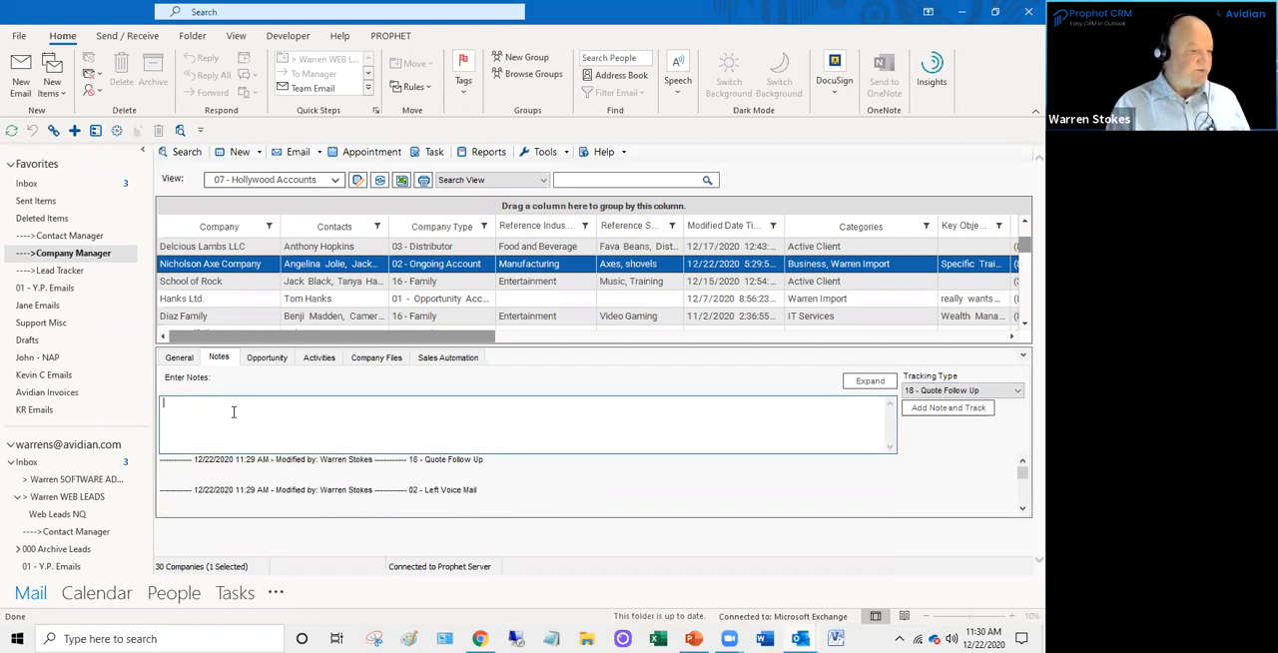
- Search the 2018 Sales (Opportunity) department for opportunities of Nicholson Axe Company and of Delcious Lambs LLC
click(270, 357)
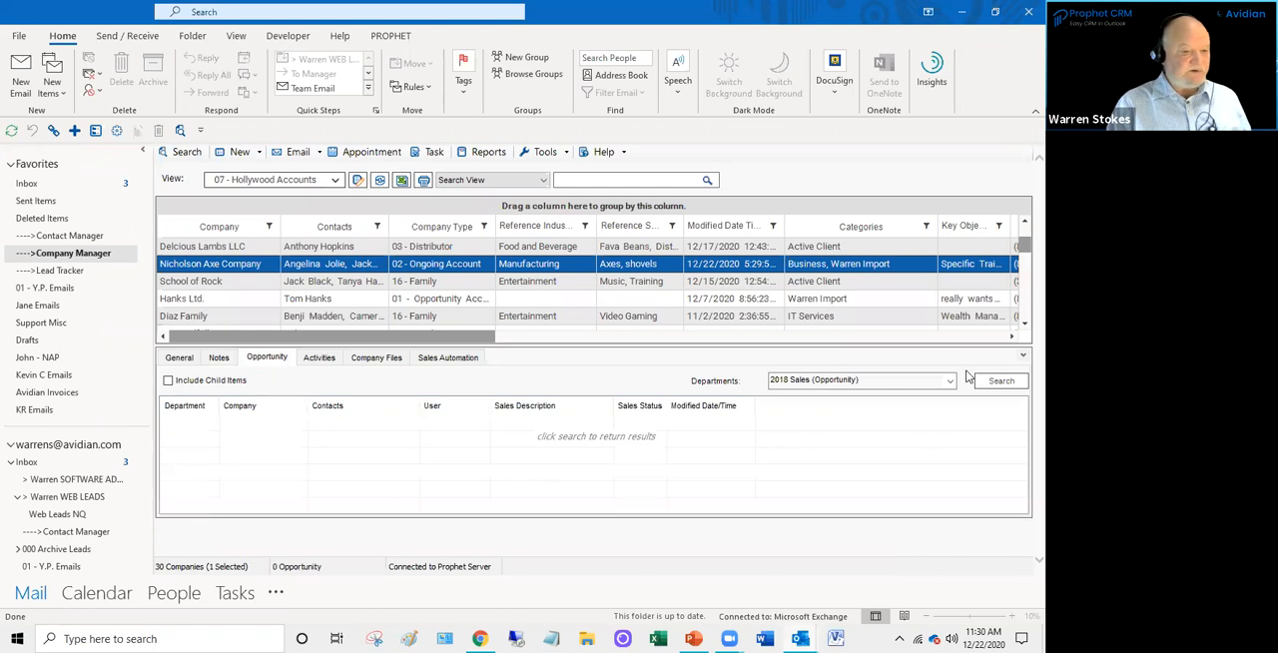
click(1001, 381)
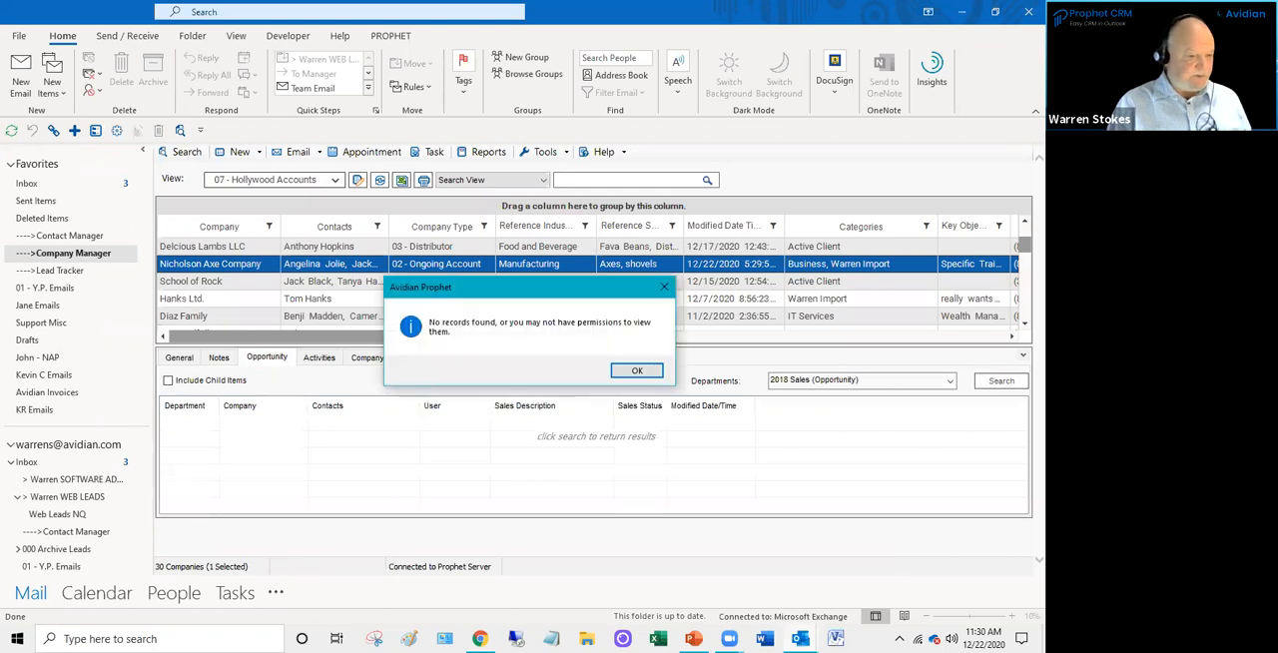
click(615, 368)
click(298, 250)
click(1006, 385)
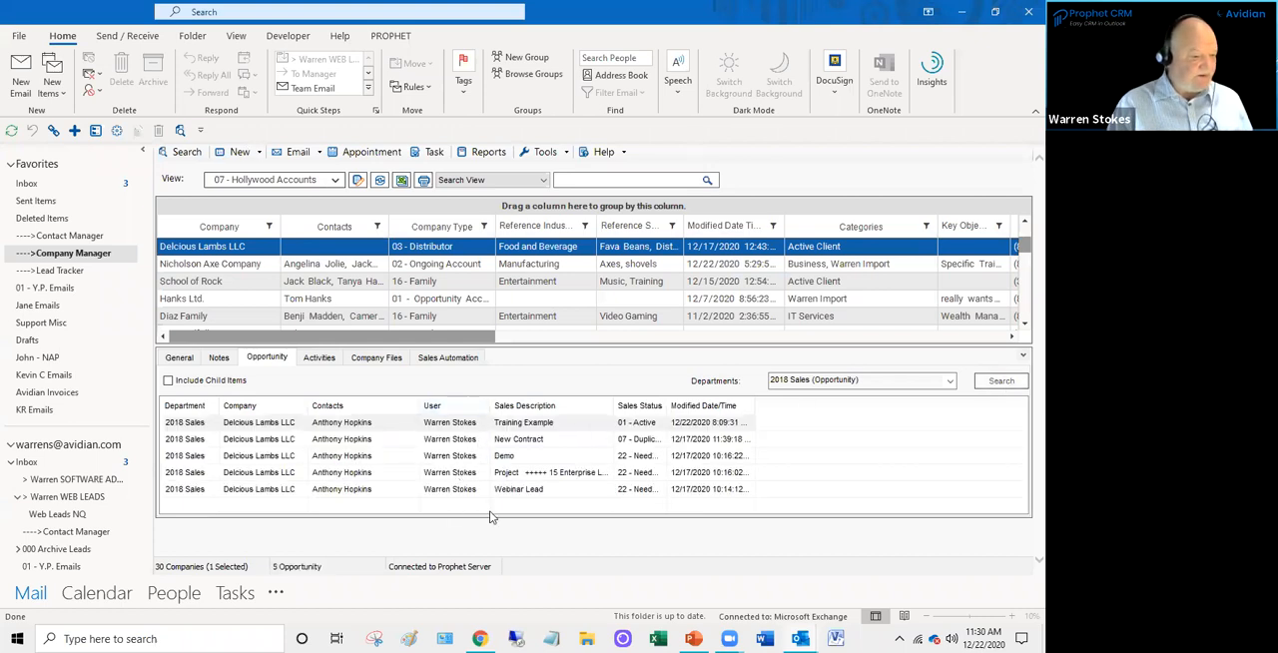
- Open the Training Example opportunity of Delcious Lambs LLC for viewing, and close it
click(519, 427)
double_click(519, 429)
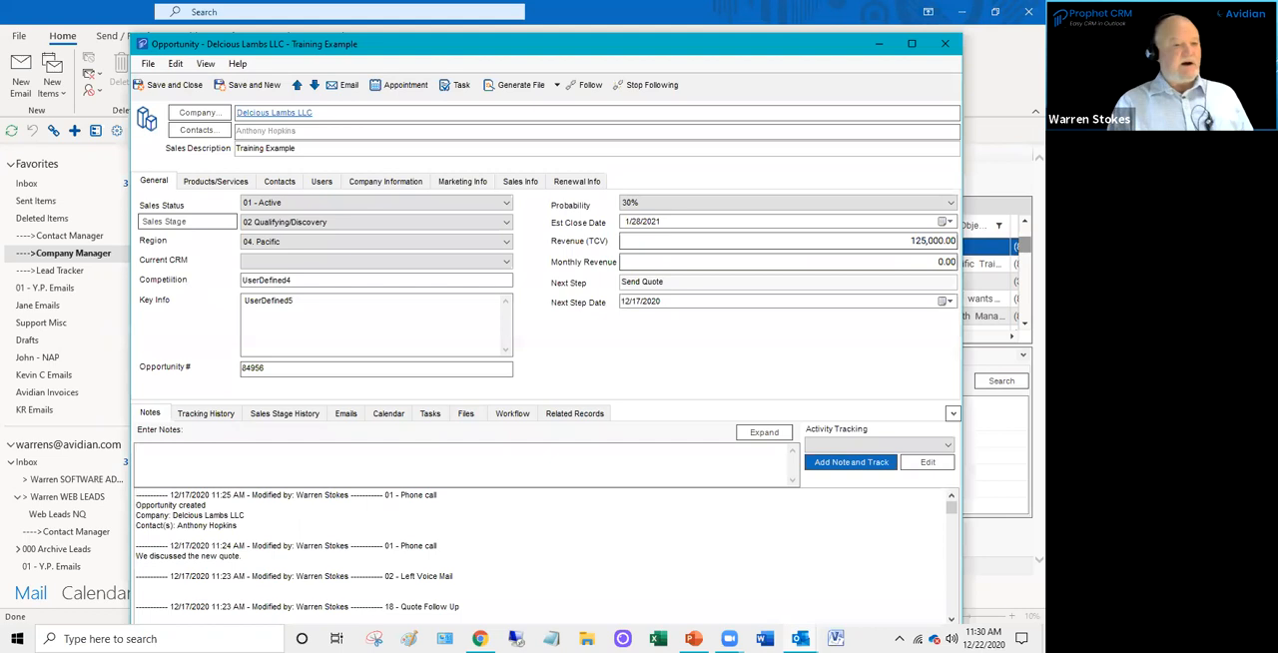
click(946, 44)
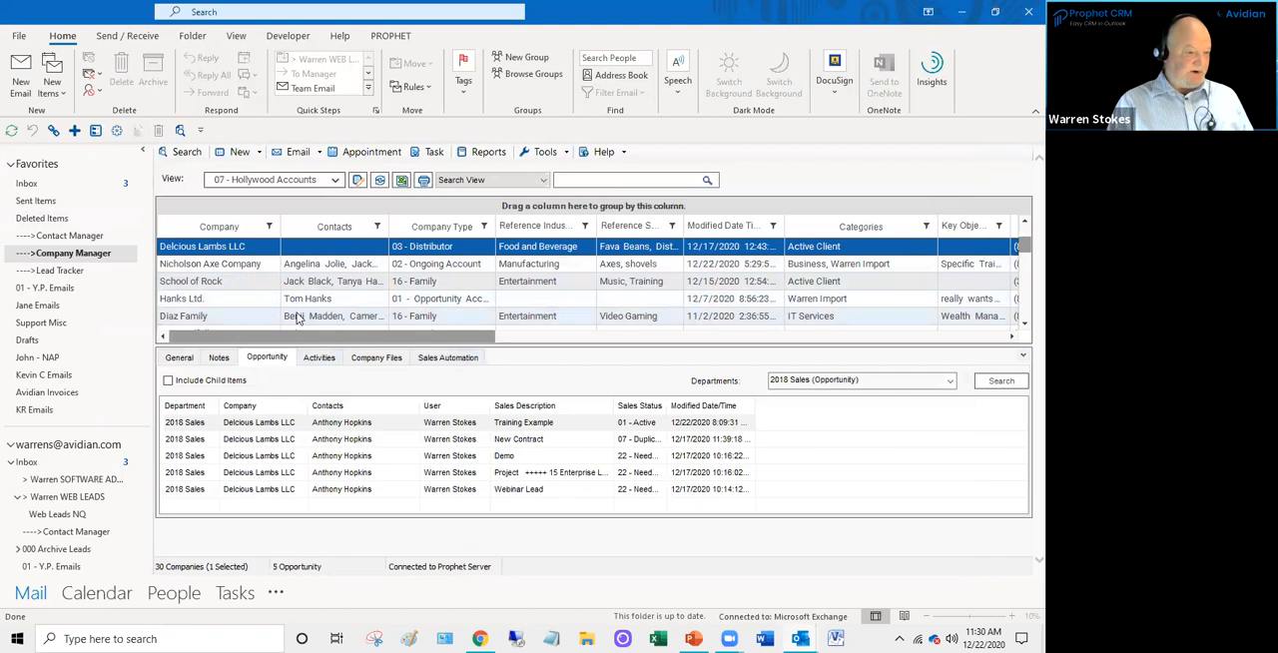
- Show the activities of Delcious Lambs LLC and set the activity filter to include Emails, Appointments and Tasks
click(320, 358)
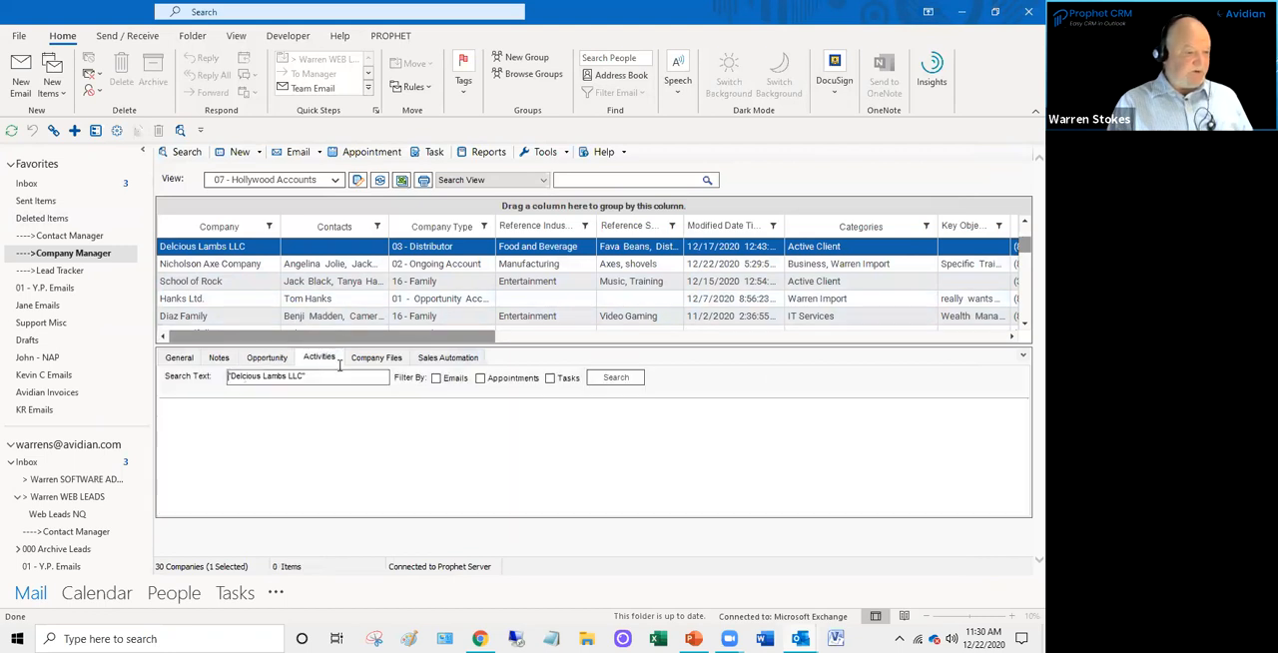
drag(502, 346, 502, 364)
click(436, 395)
click(480, 396)
click(550, 394)
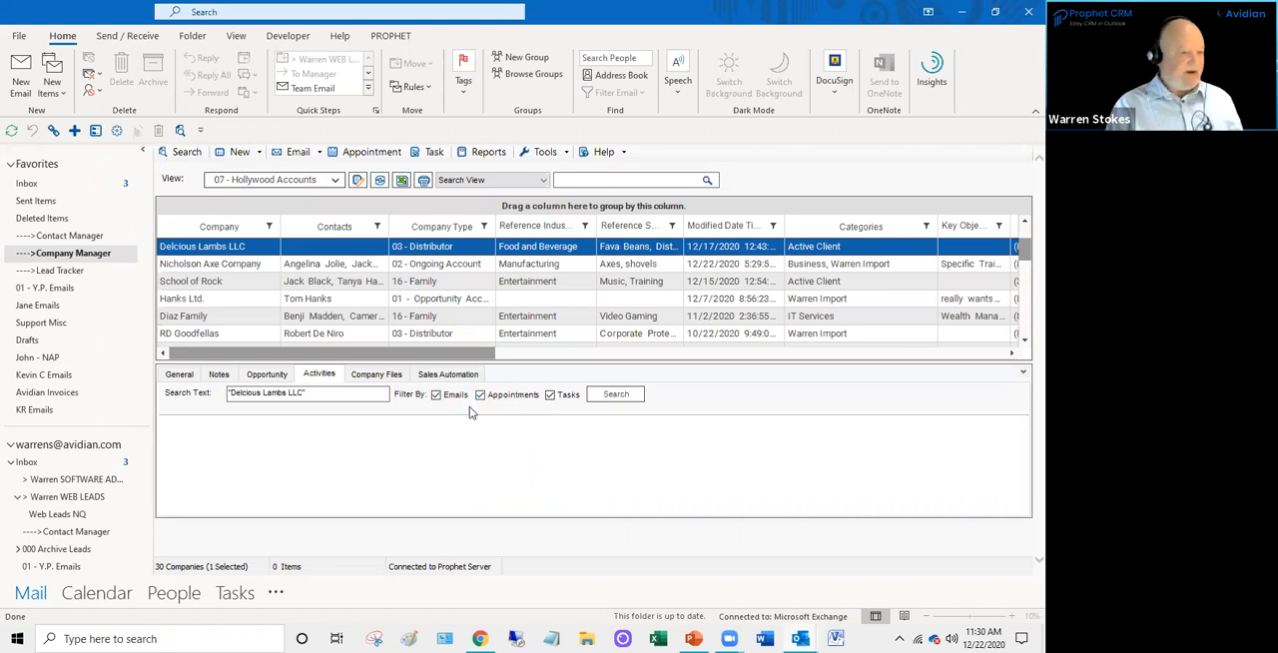
- Attach MBIE Prophet CRM Change Order Form A1E from the Proposals and Quotes folder to the company files of Delcious Lambs LLC
click(398, 379)
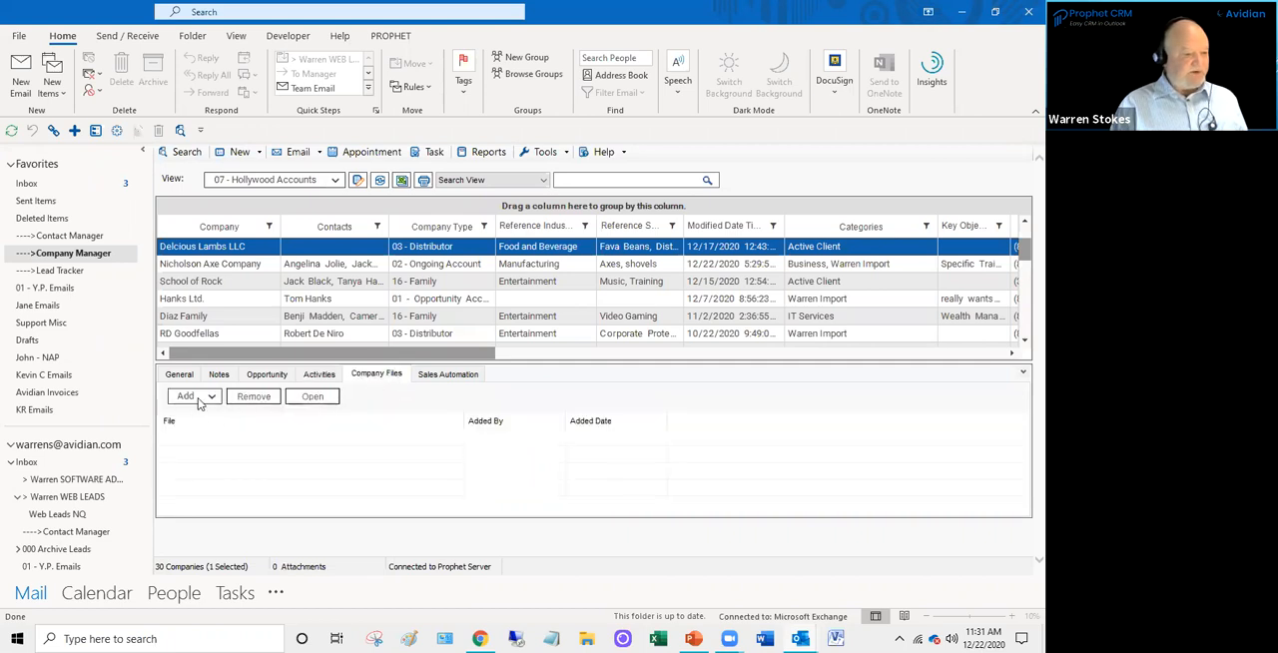
click(188, 399)
click(205, 413)
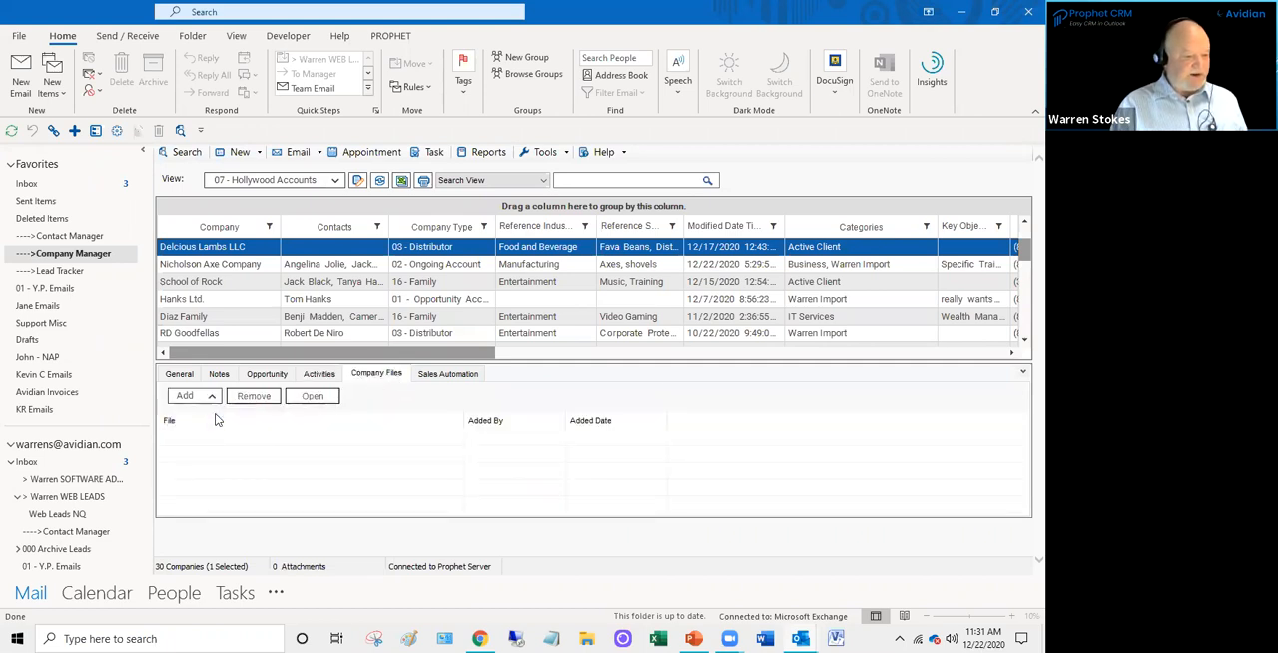
scroll(520, 297, up, 4)
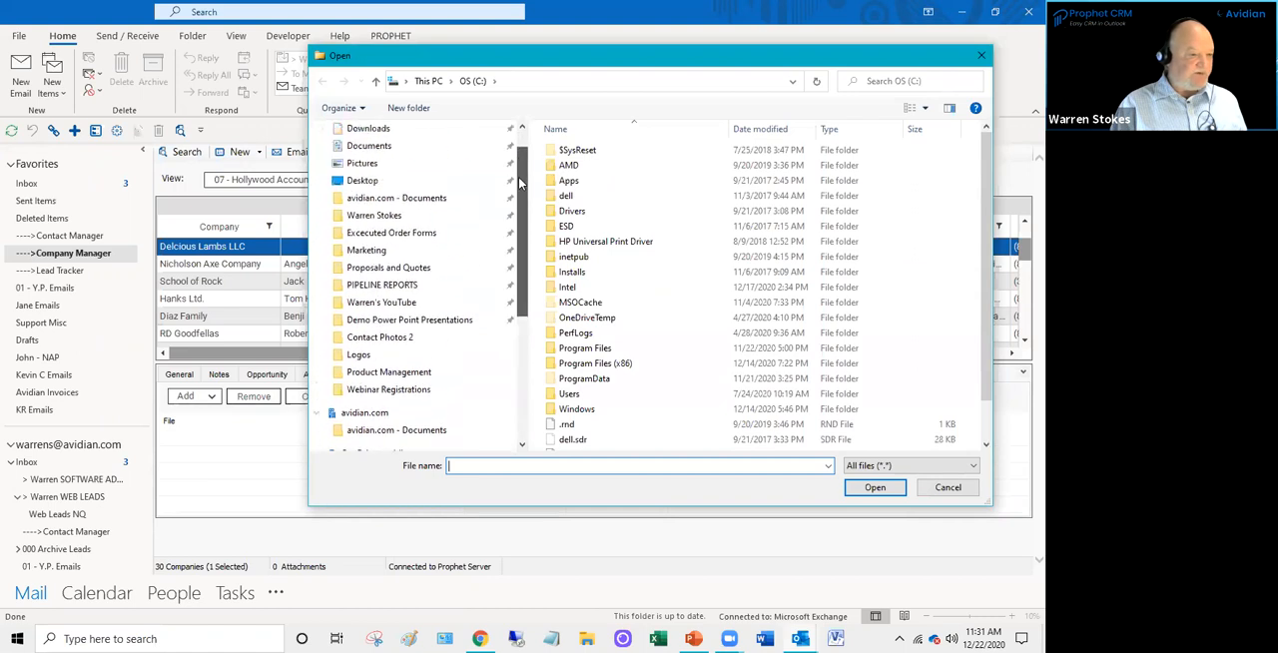
scroll(425, 306, up, 1)
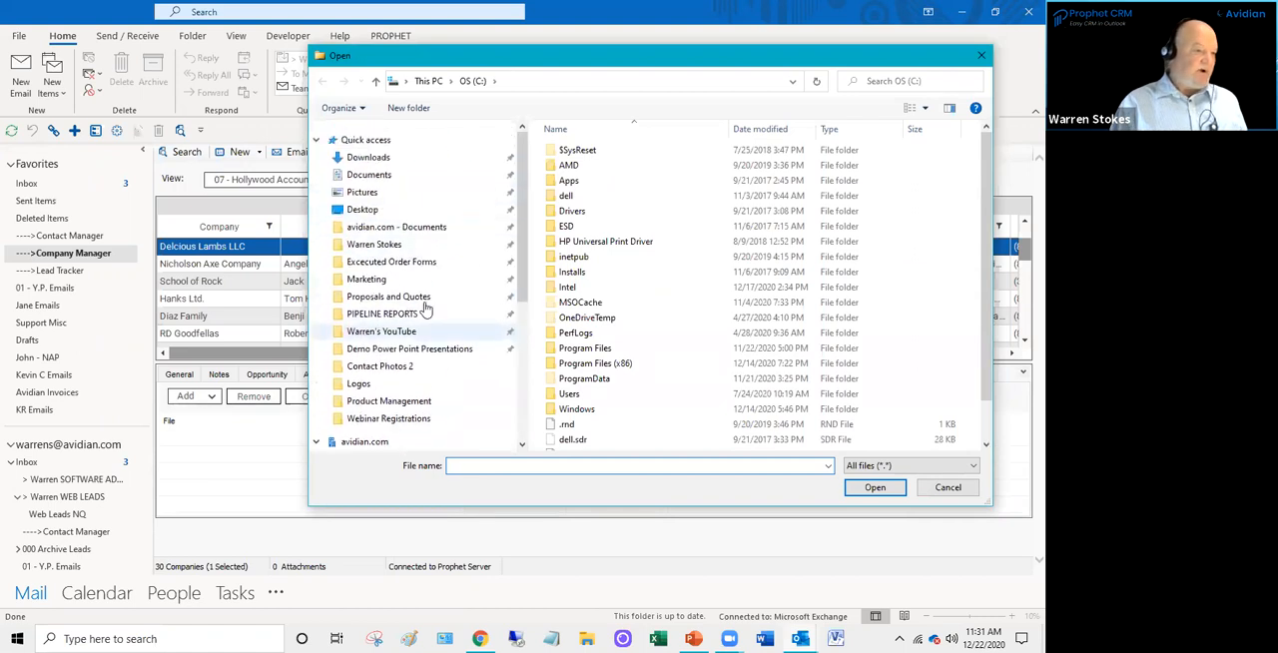
click(400, 296)
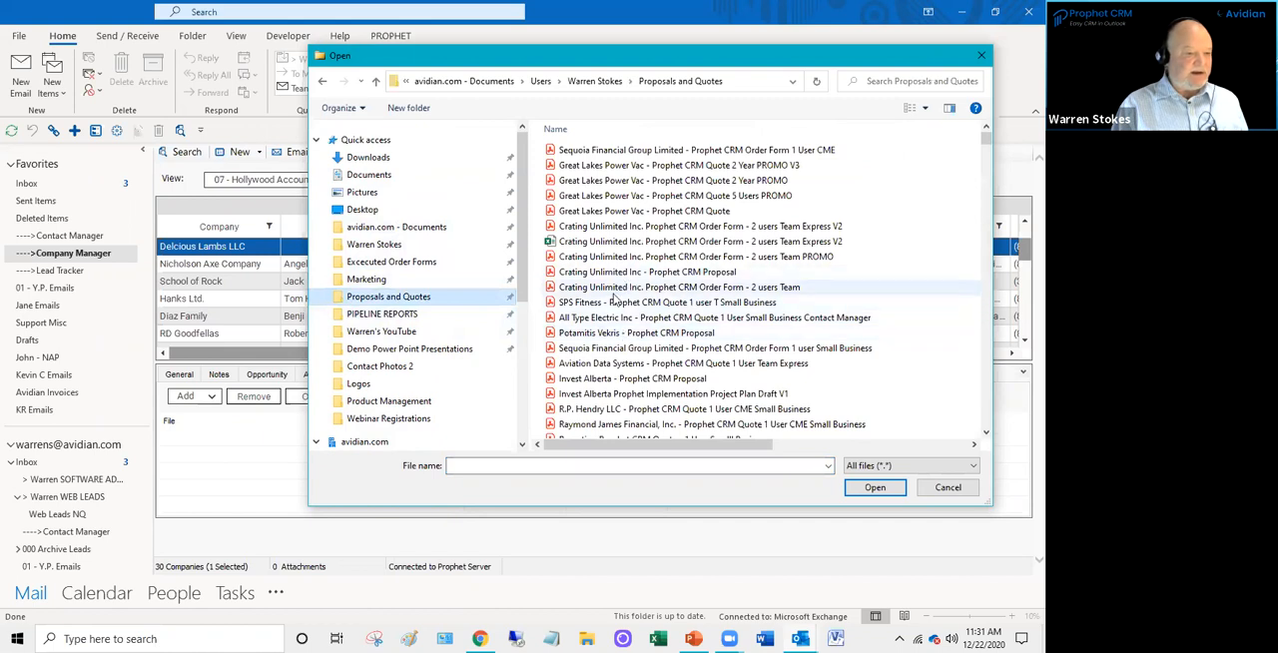
scroll(599, 342, down, 2)
scroll(600, 343, down, 4)
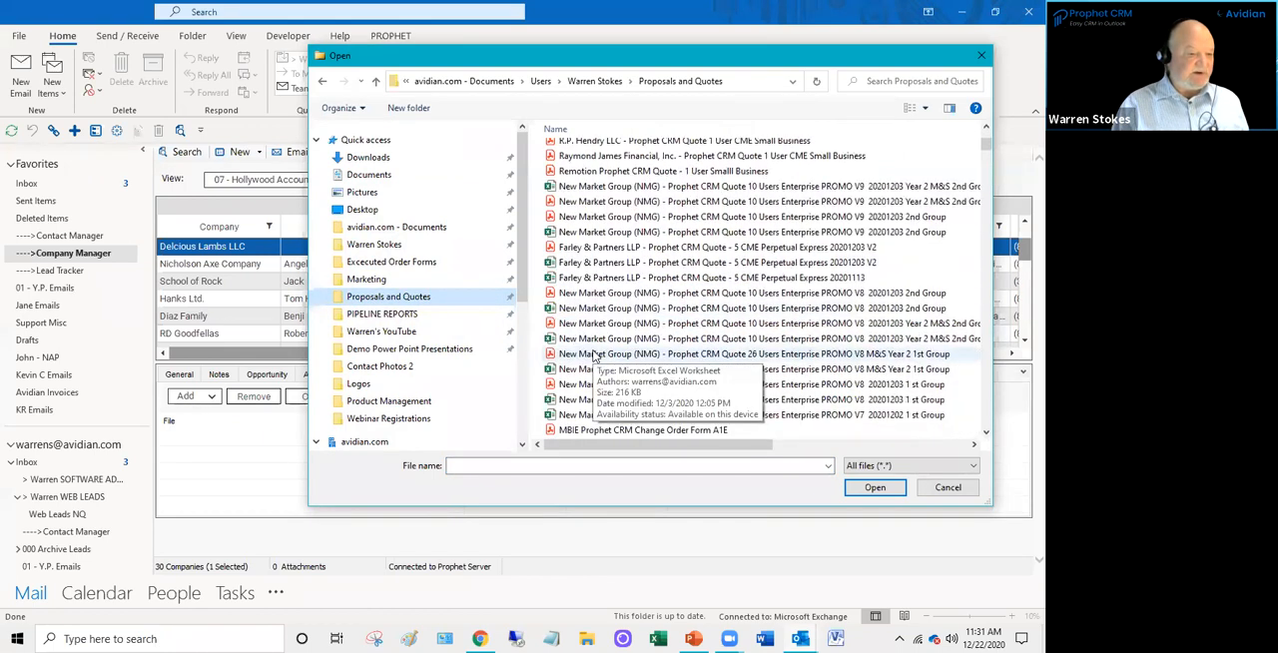
scroll(593, 357, down, 2)
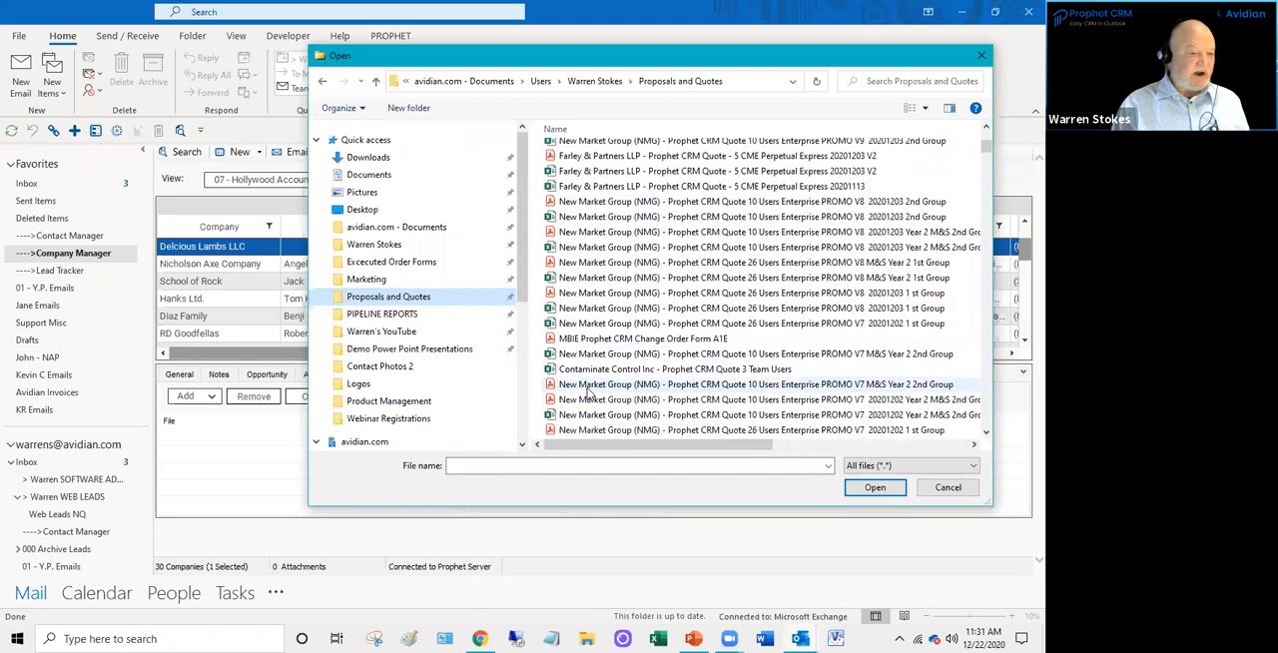
click(579, 340)
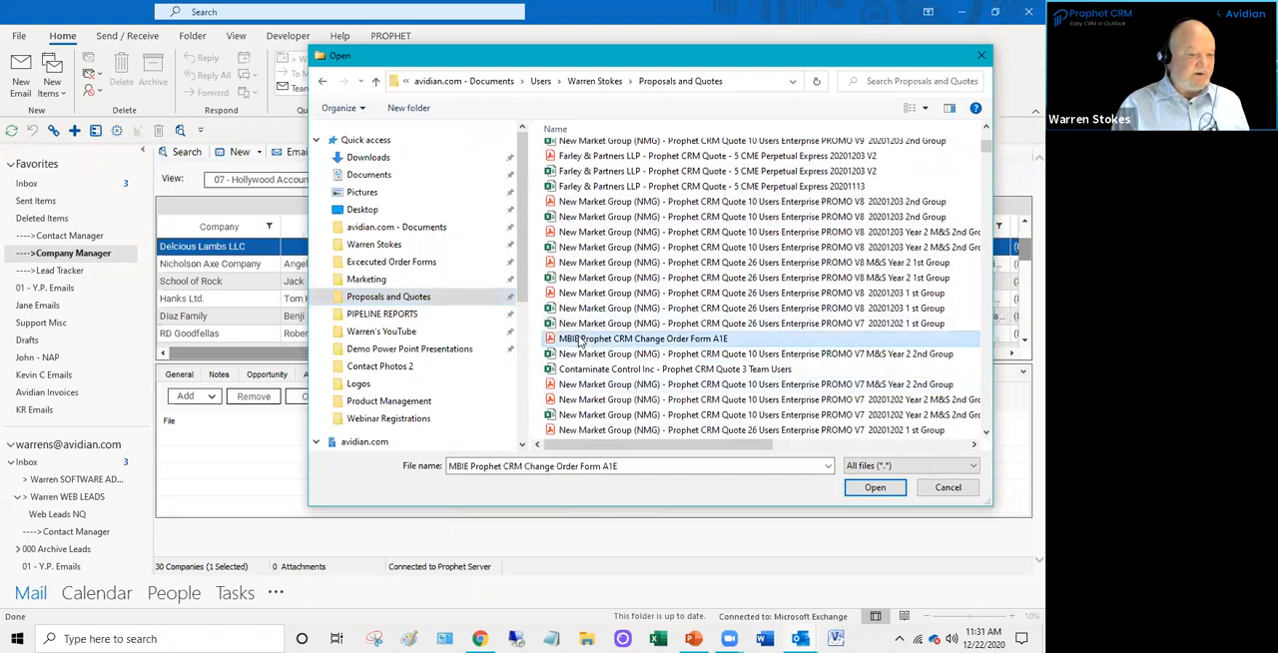
click(874, 488)
click(306, 439)
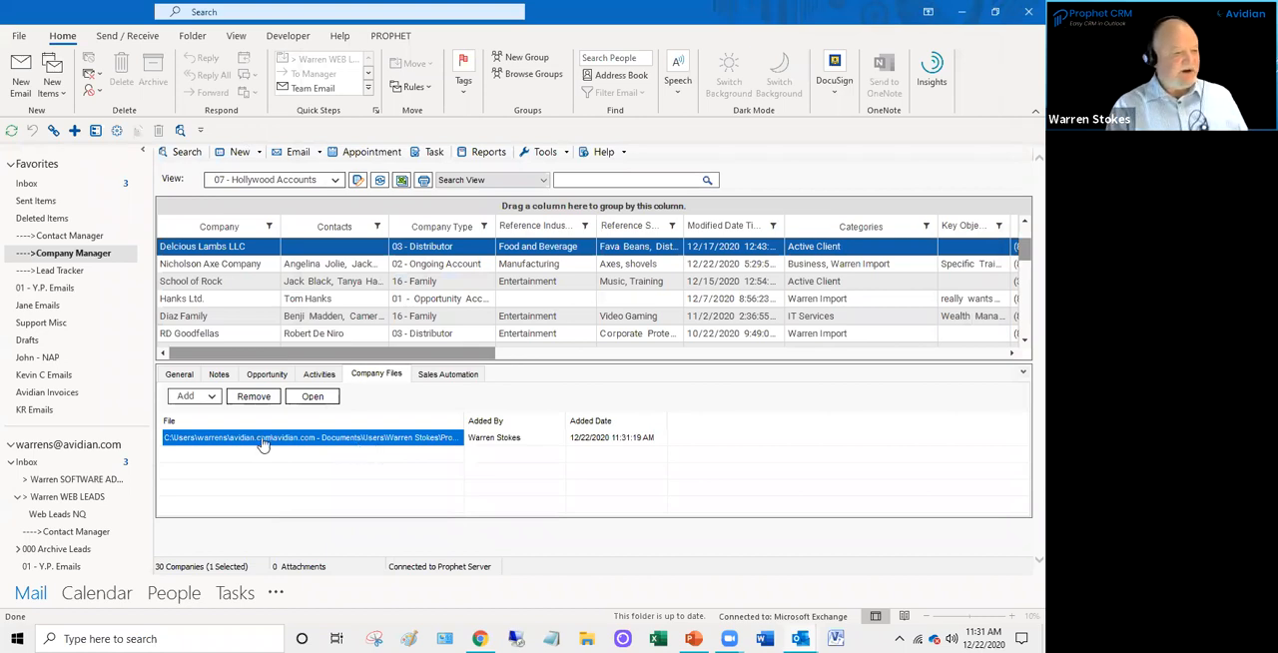
click(208, 397)
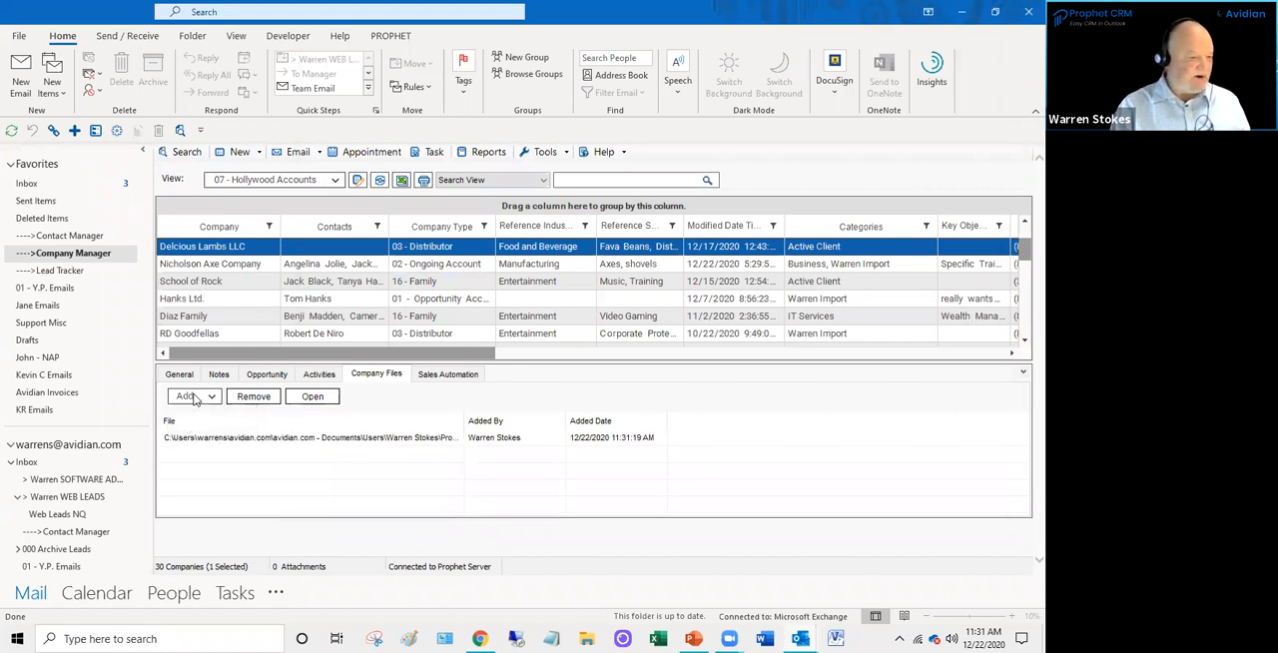
click(205, 414)
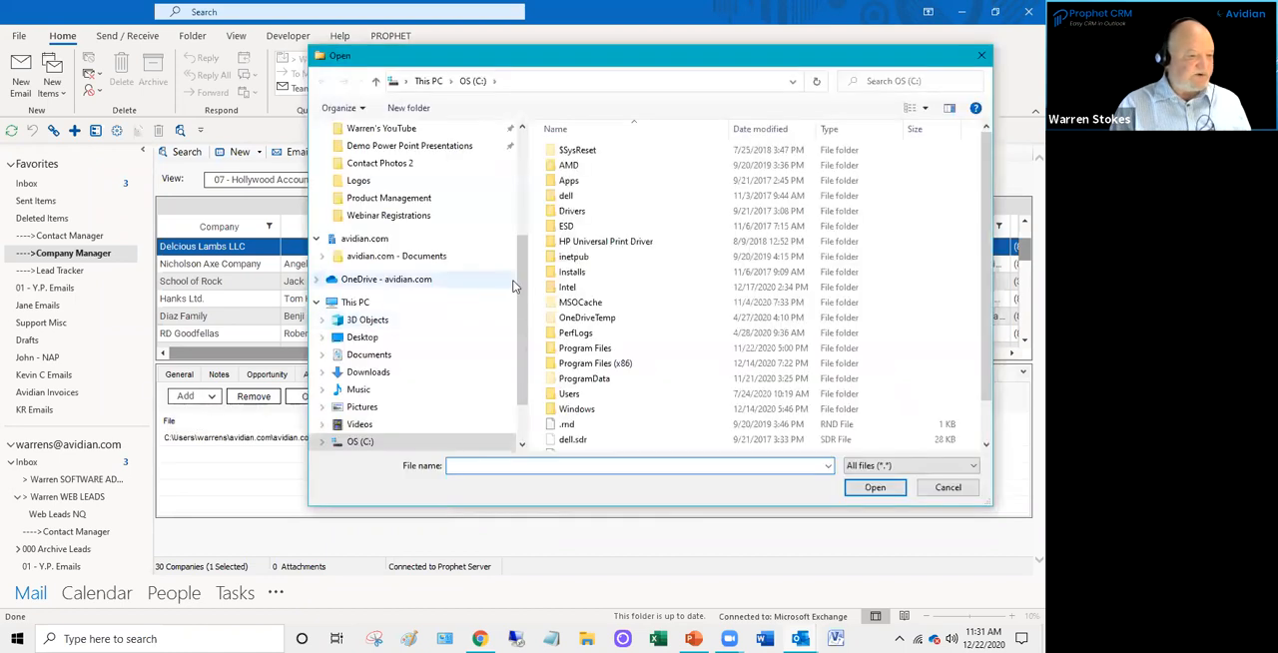
scroll(518, 277, up, 3)
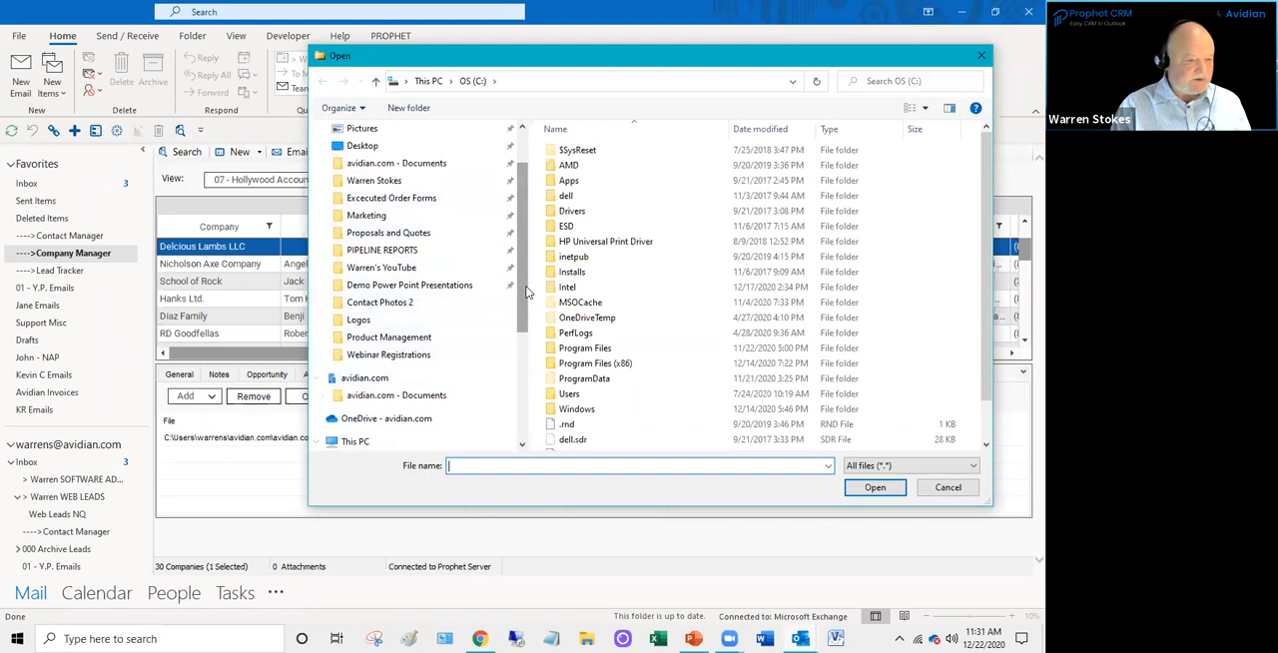
scroll(517, 346, down, 3)
drag(518, 346, 519, 266)
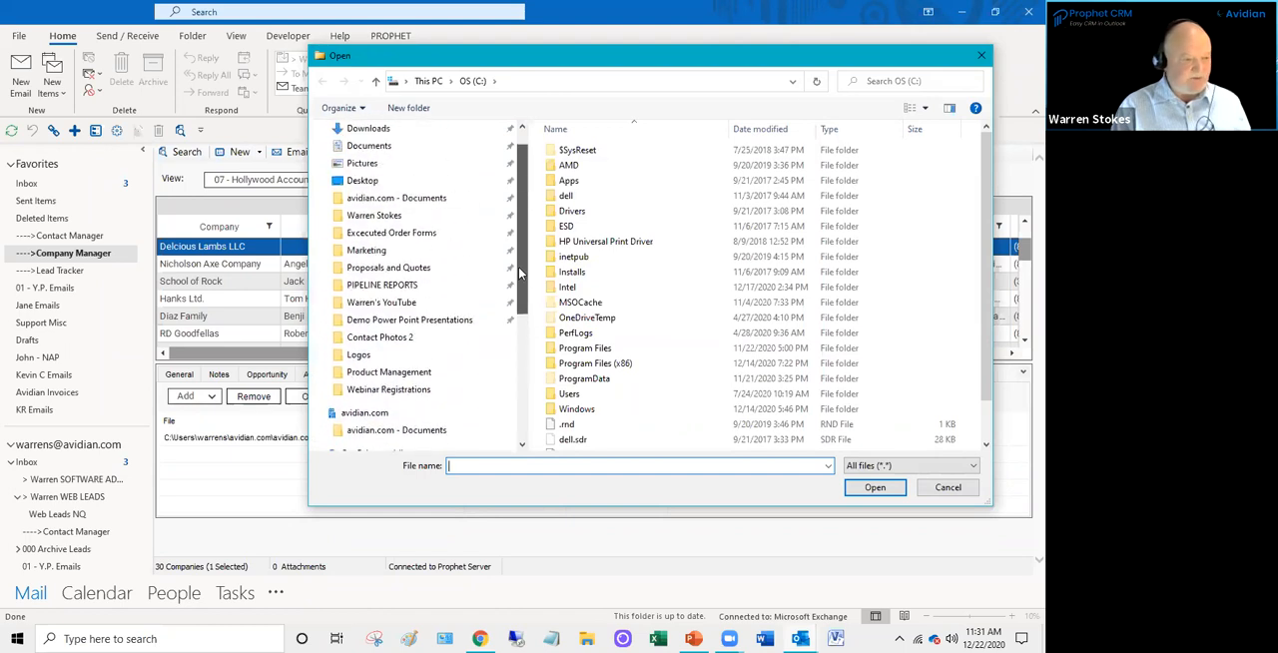
click(982, 56)
- Select the attached file in the company files, and show the sales automation details of Delcious Lambs LLC
click(355, 441)
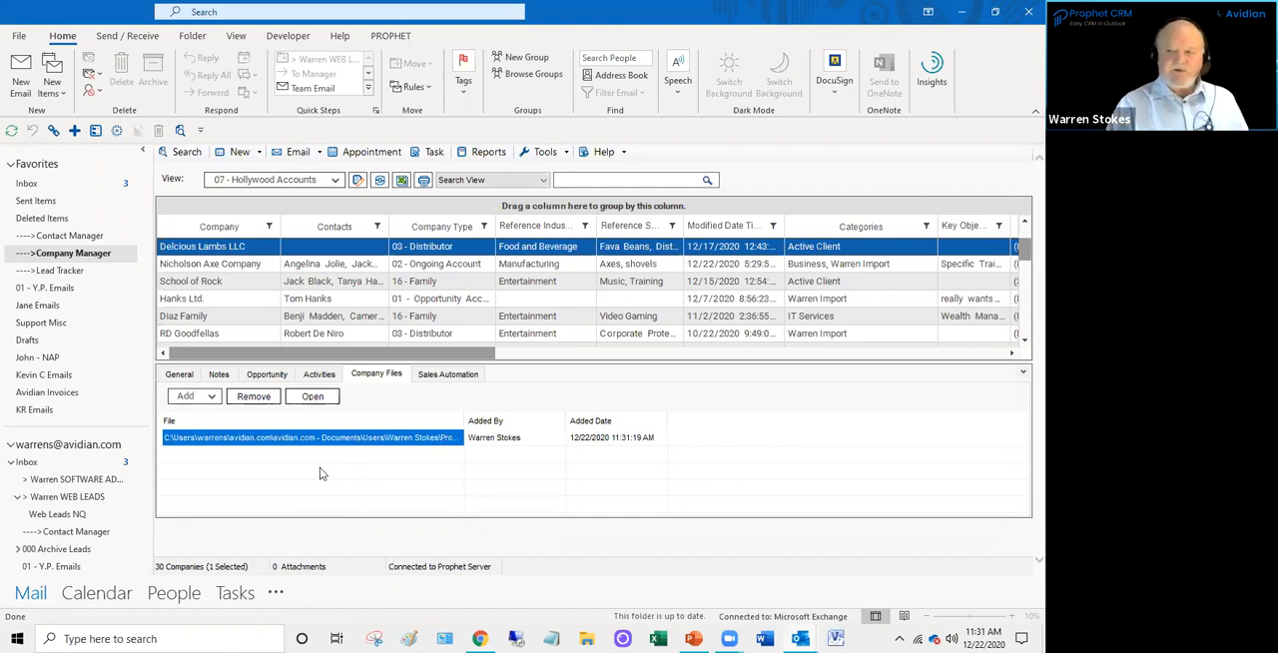
click(437, 374)
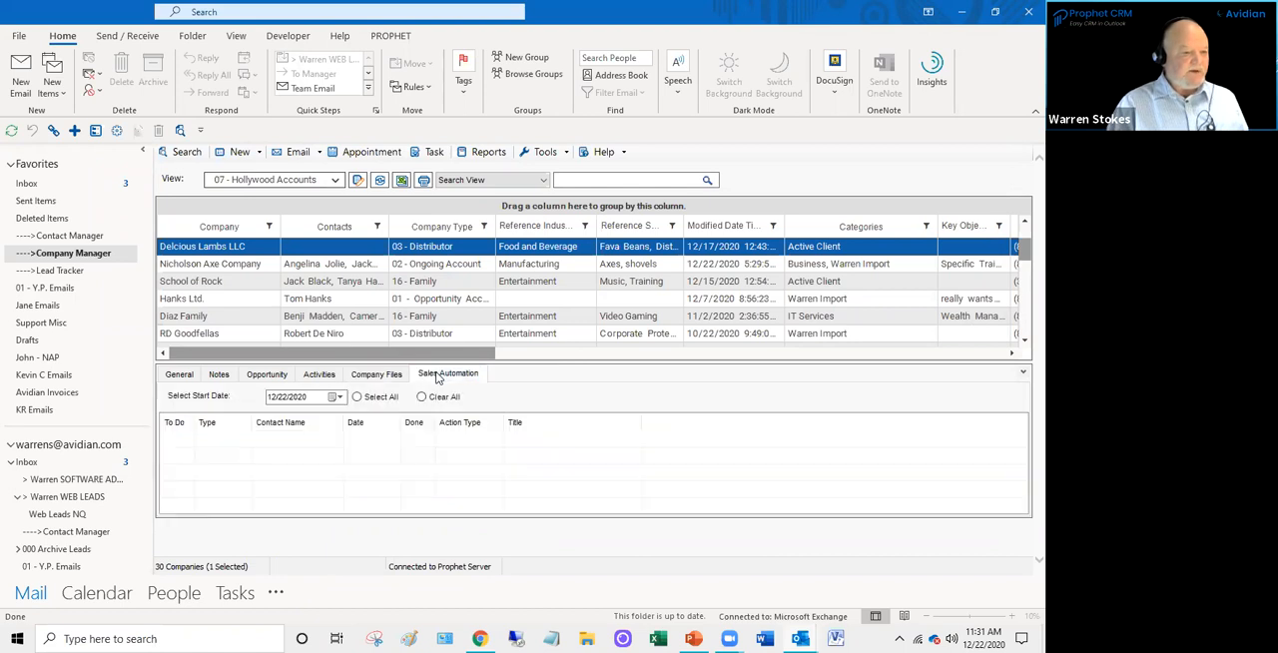
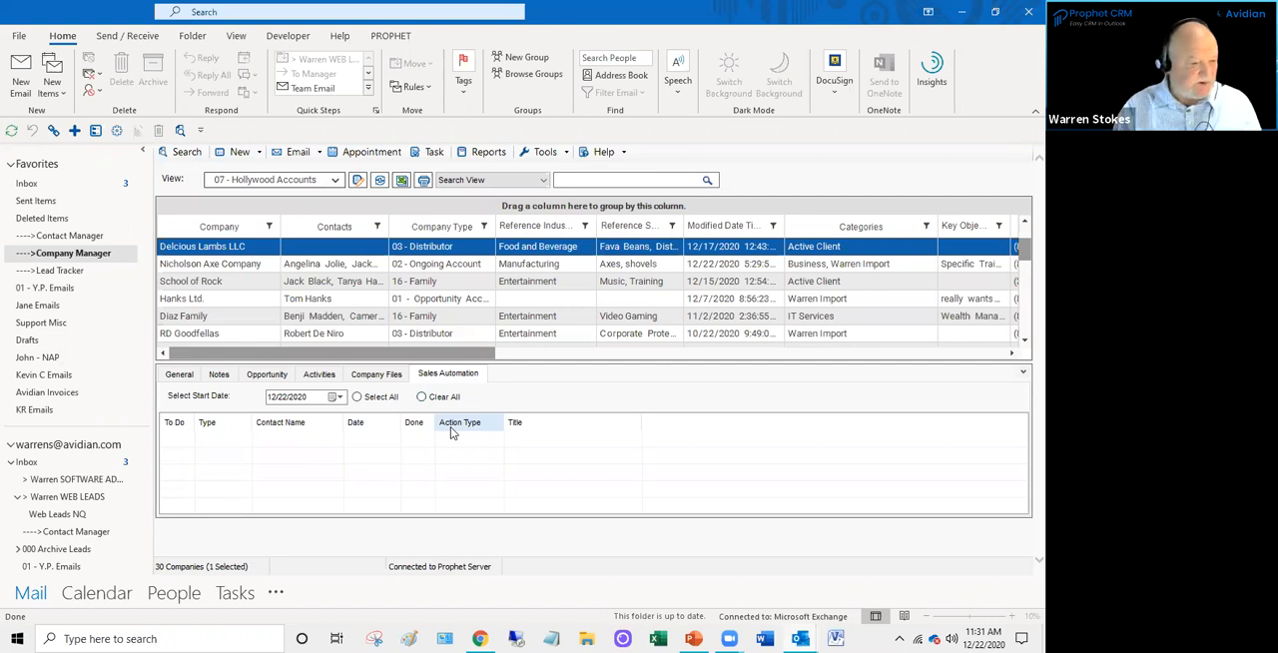
- Review the company files, sales automation, general details, activities and notes of Delcious Lambs LLC
click(363, 380)
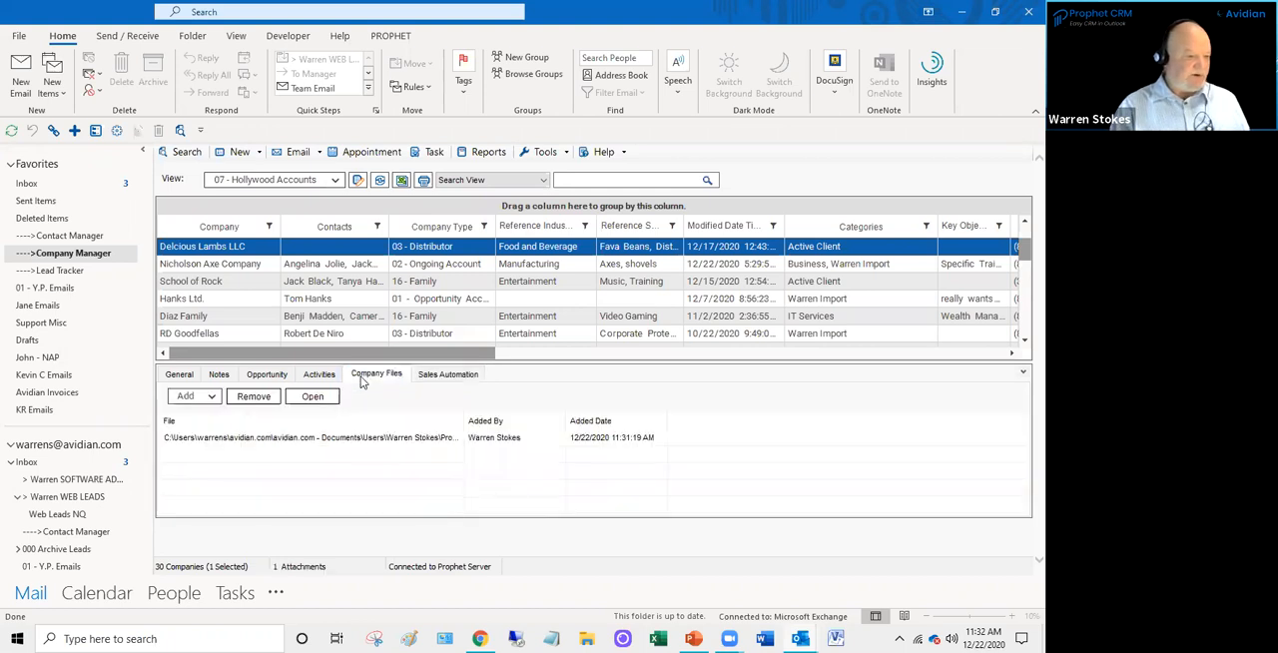
click(458, 377)
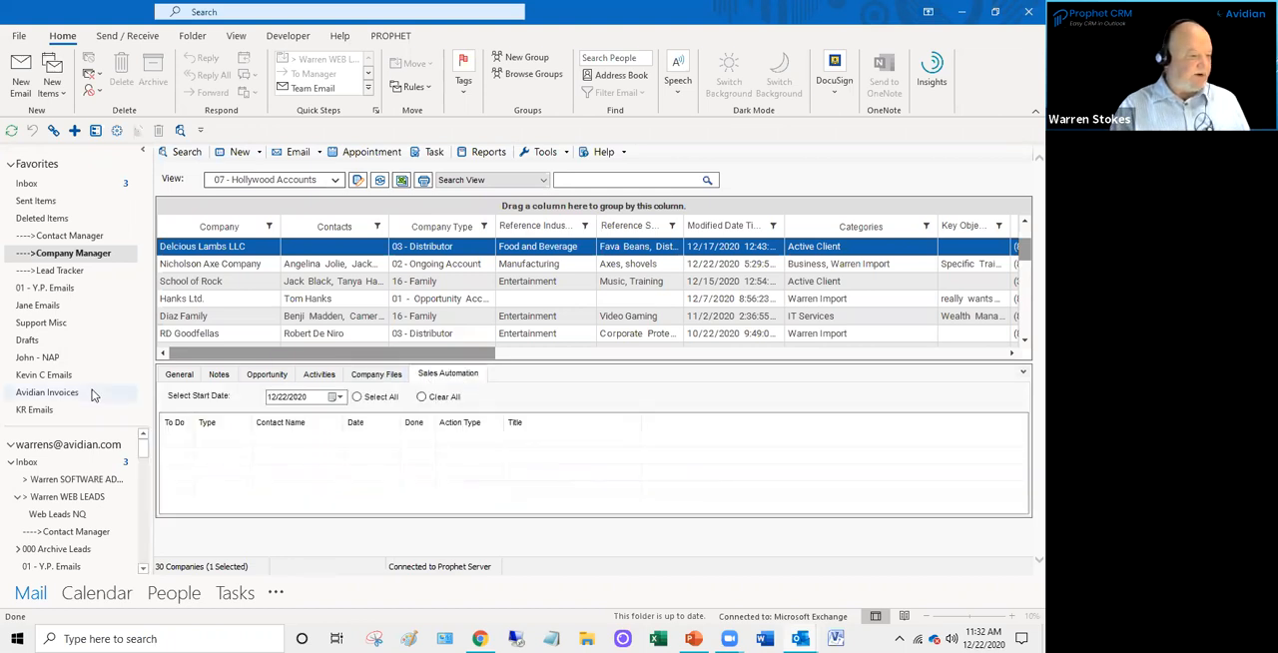
click(182, 377)
scroll(362, 318, down, 2)
scroll(358, 318, up, 3)
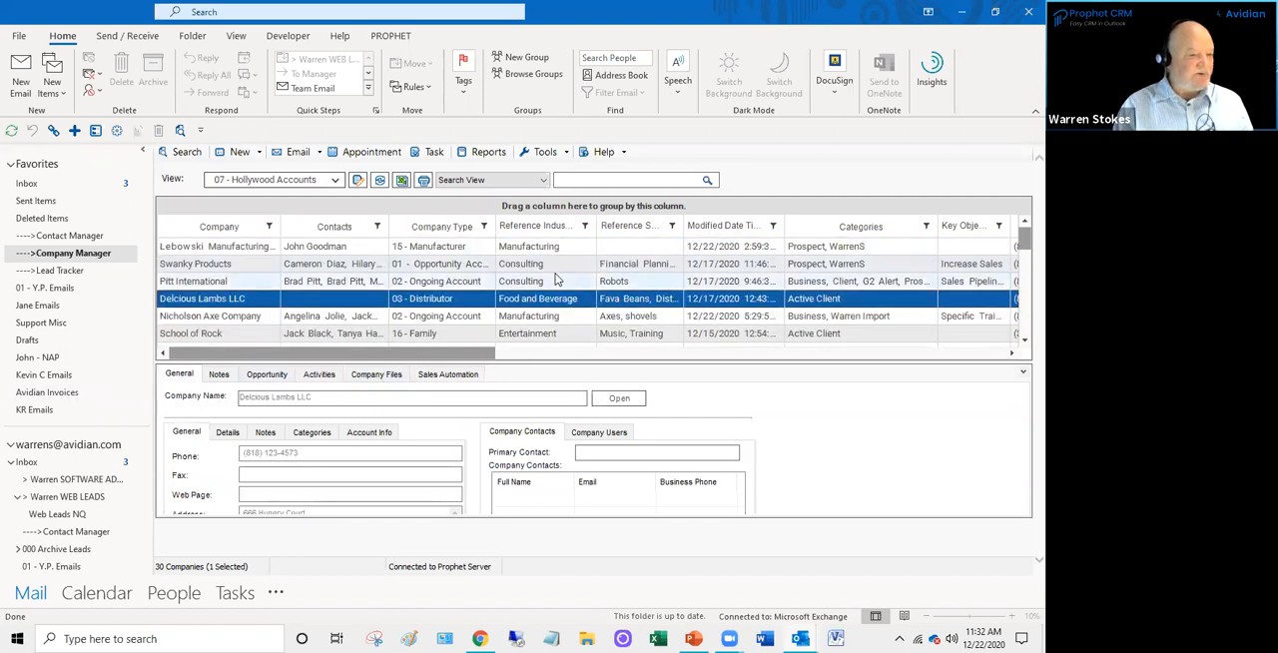
click(319, 374)
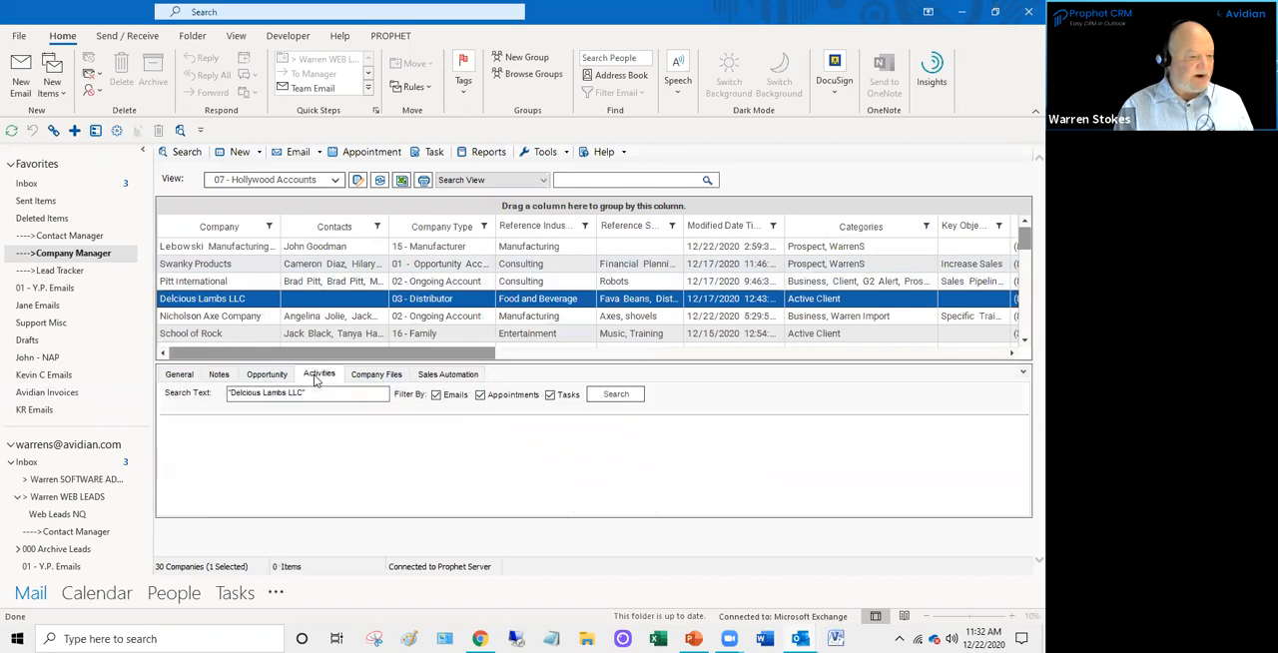
click(186, 375)
click(221, 377)
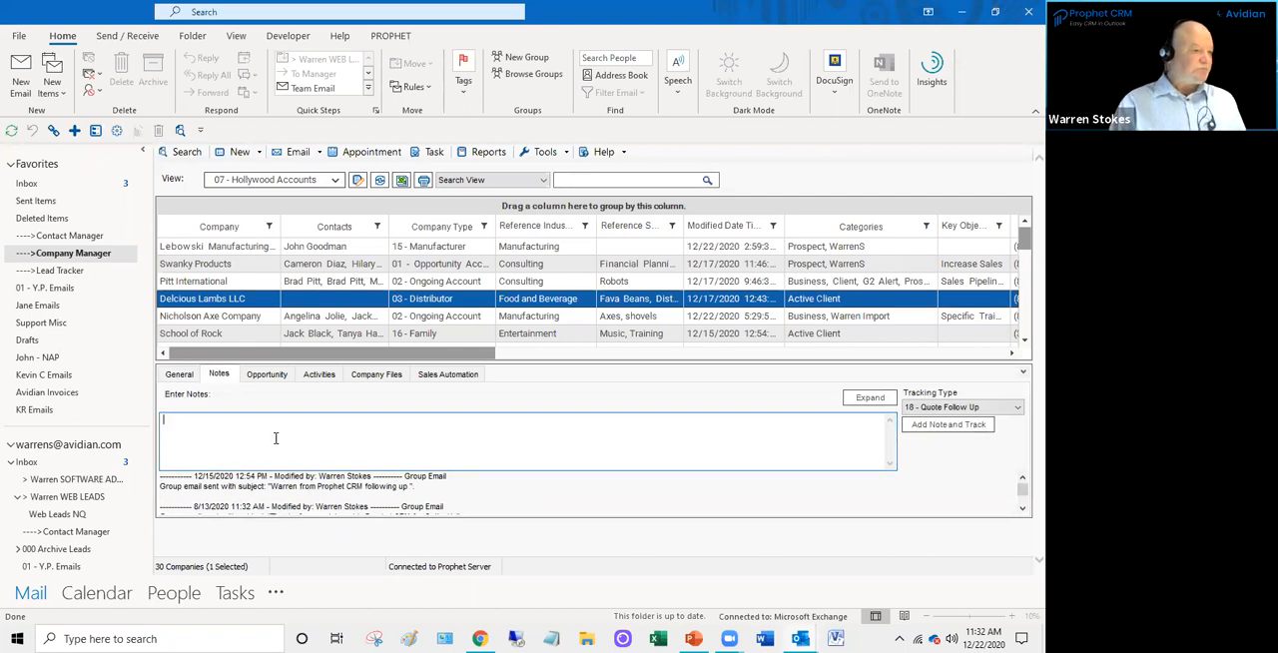
- Open the Lead Tracker folder, and open Company Manager in a separate window moved to another monitor
click(30, 183)
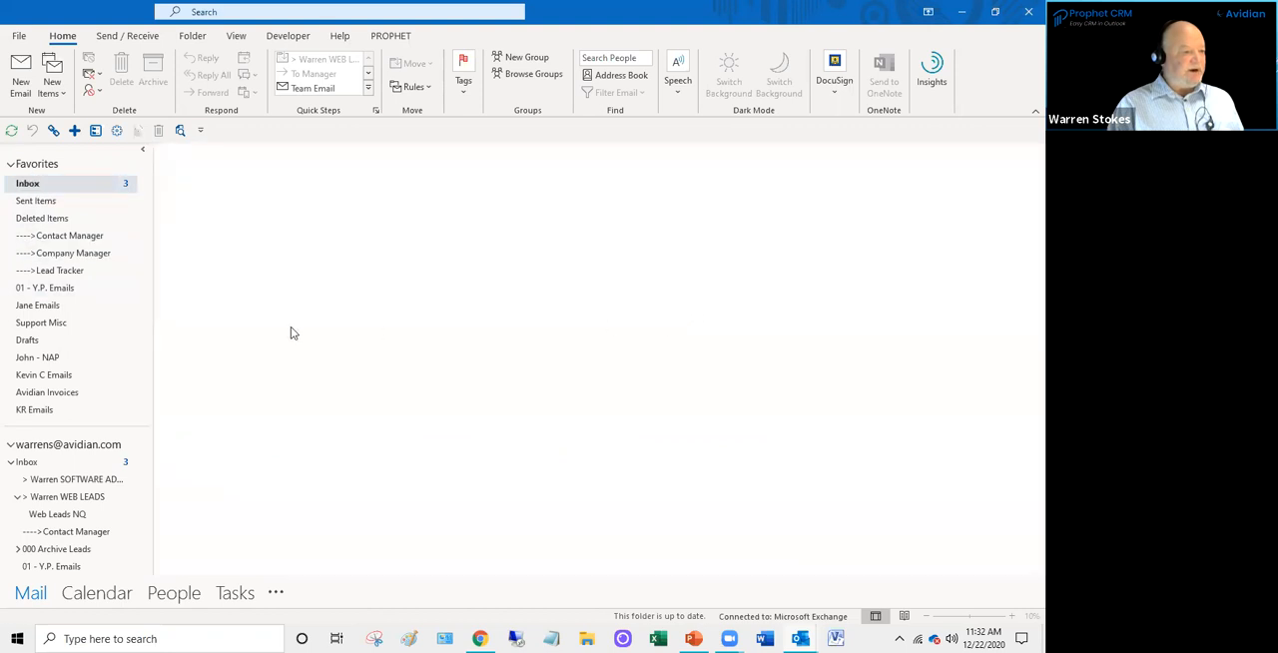
click(74, 273)
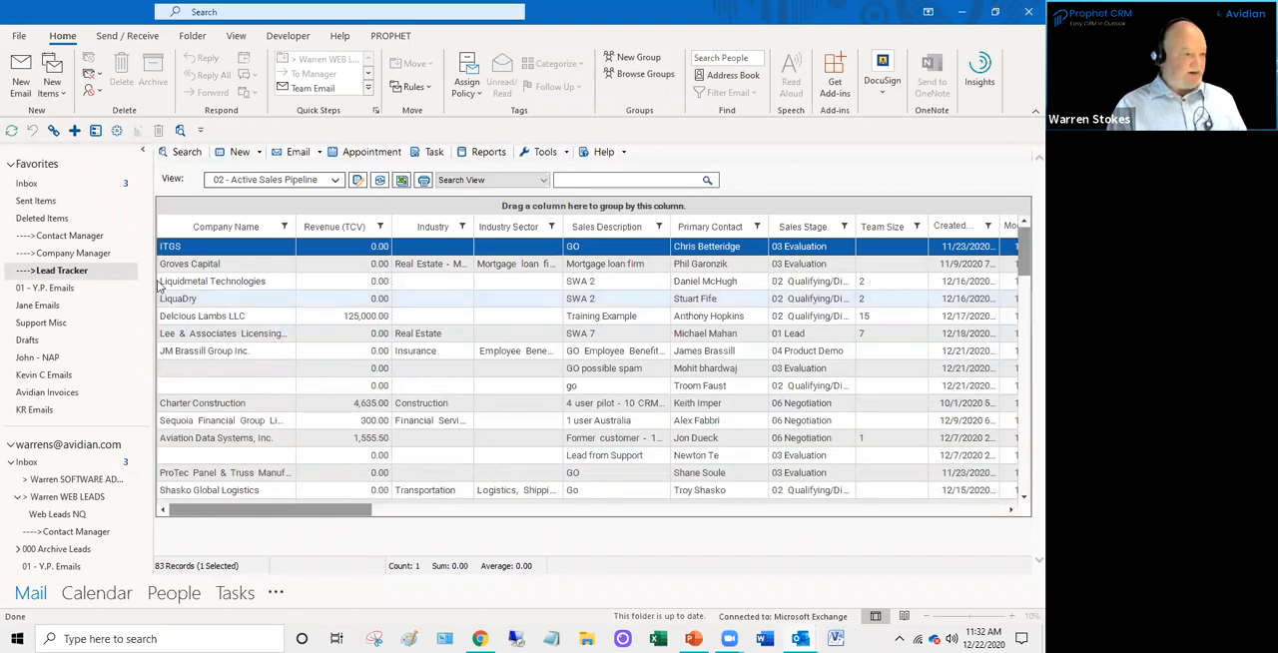
right_click(74, 260)
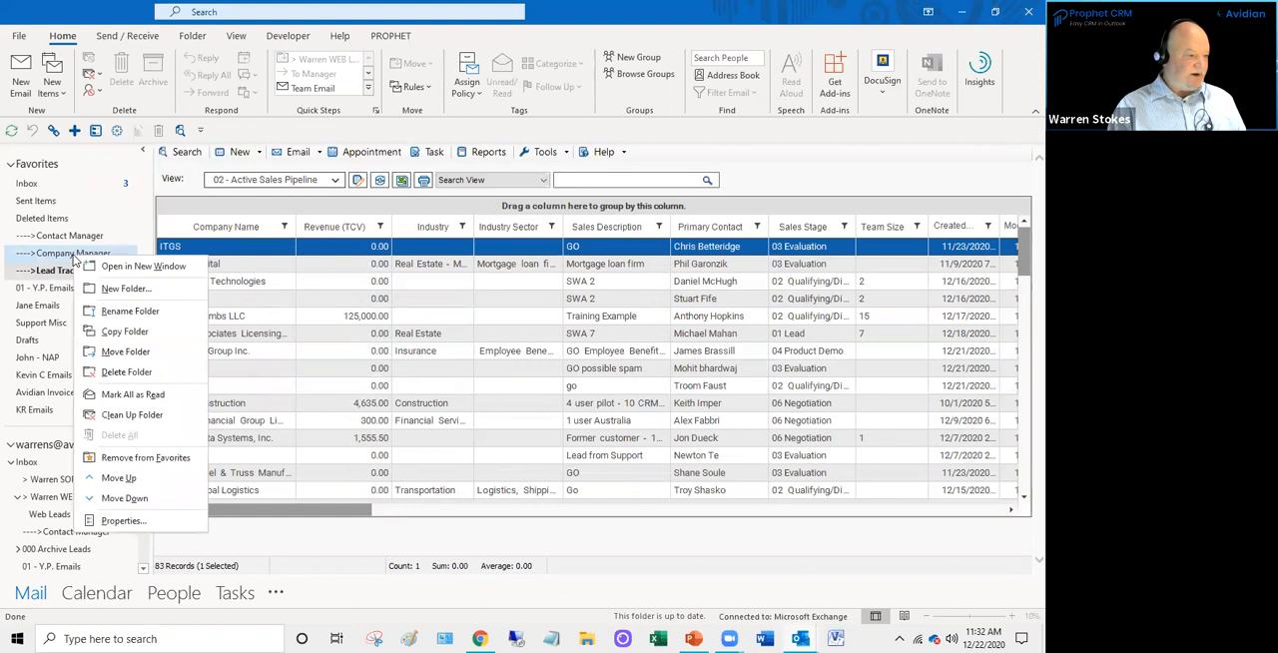
click(157, 272)
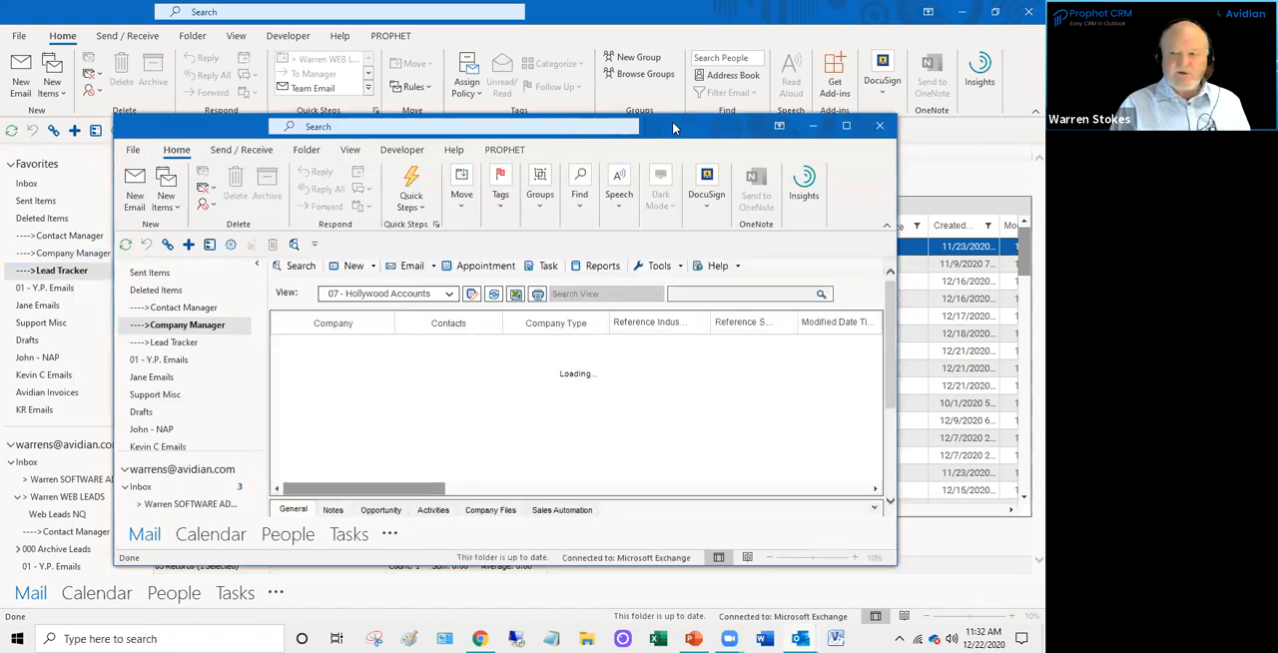
drag(672, 126, 672, 0)
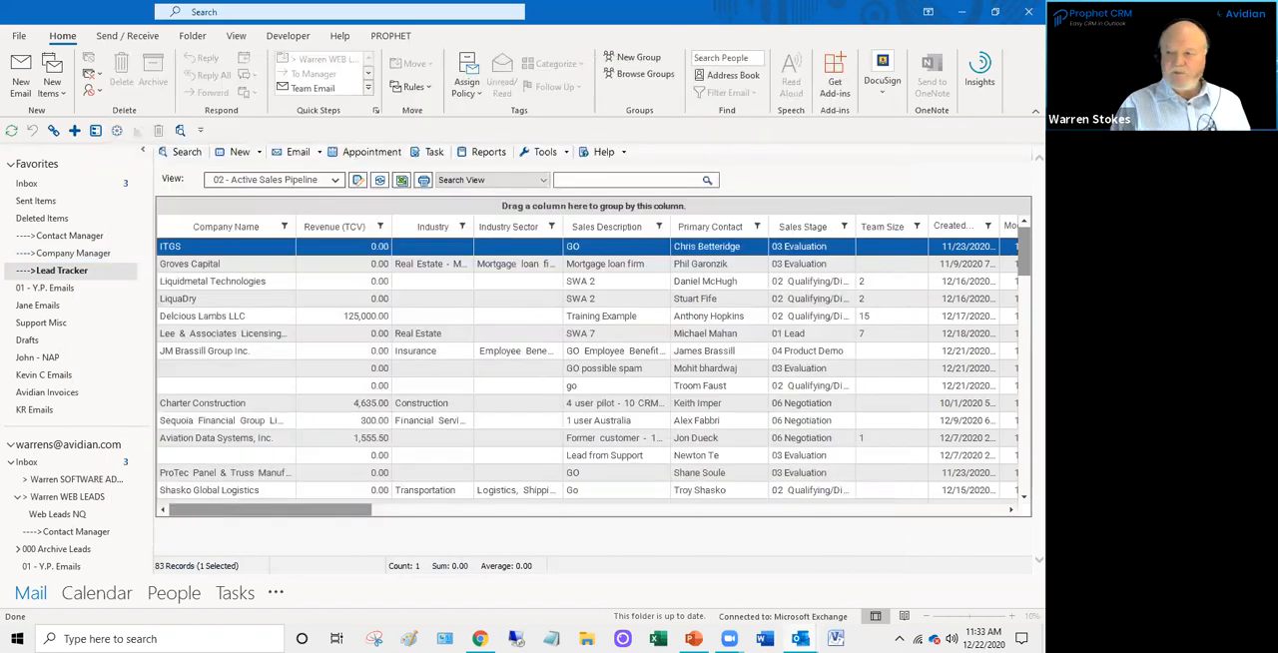
scroll(459, 384, down, 2)
scroll(455, 393, up, 2)
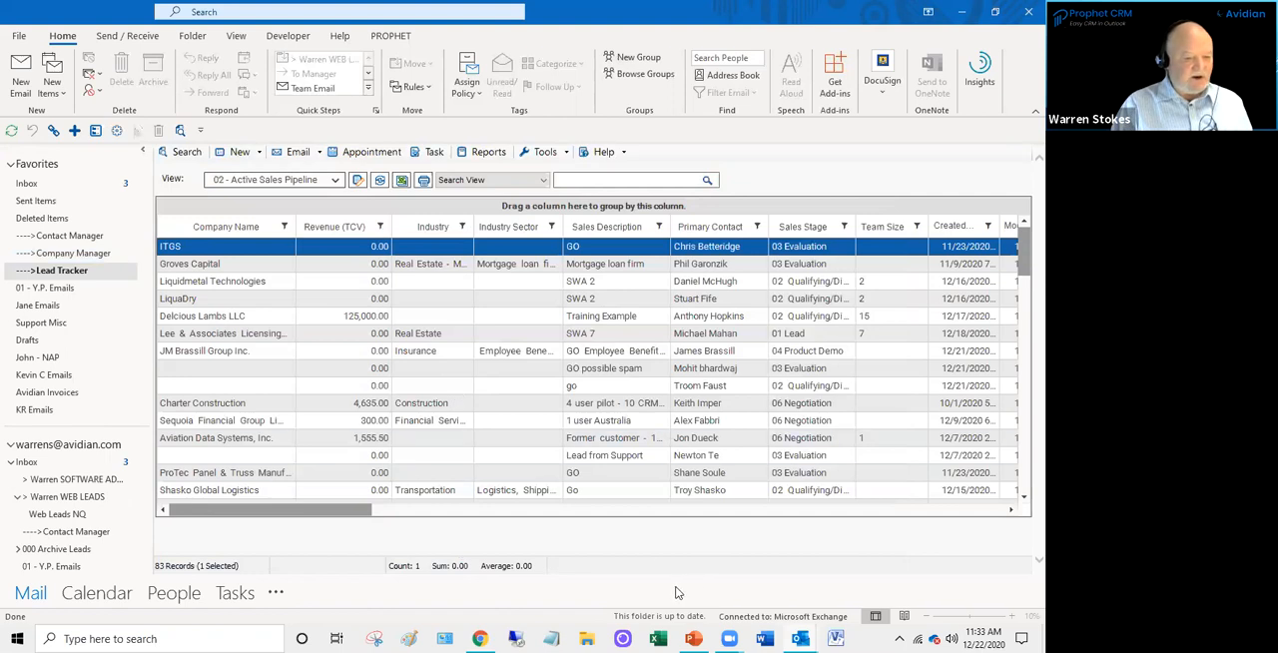
- Switch to the Contact Manager window and apply the saved view 08 - Hollywood Contacts
mouse_move(800, 639)
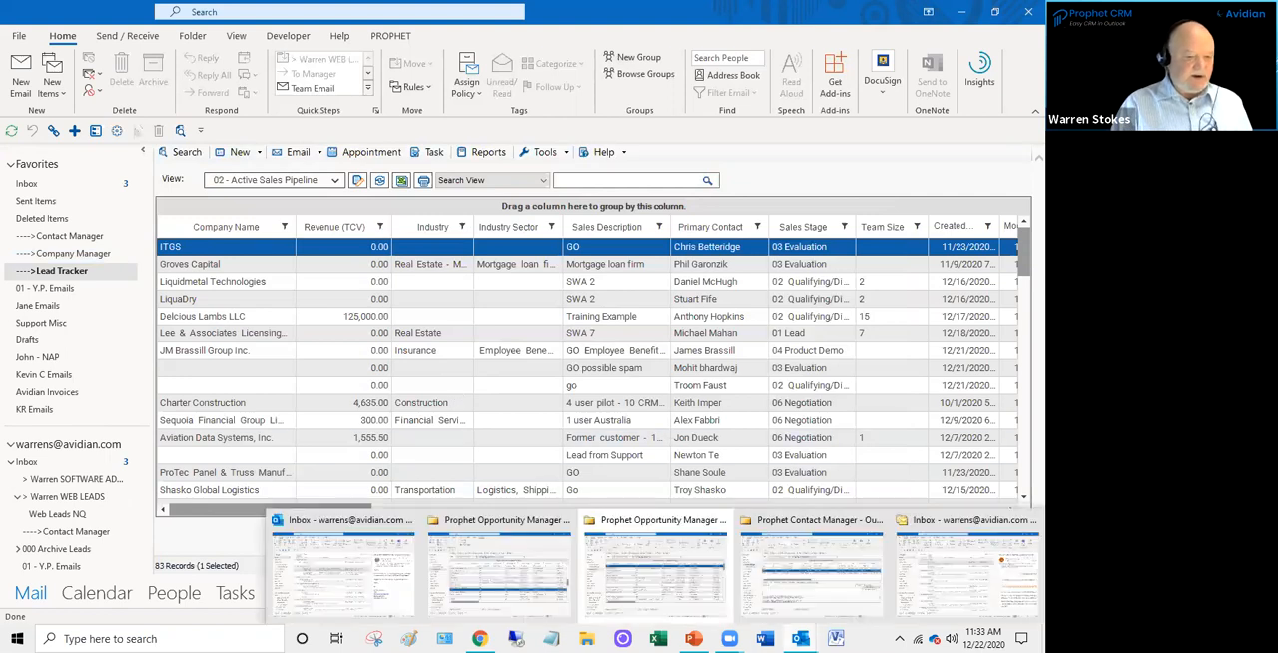
click(810, 569)
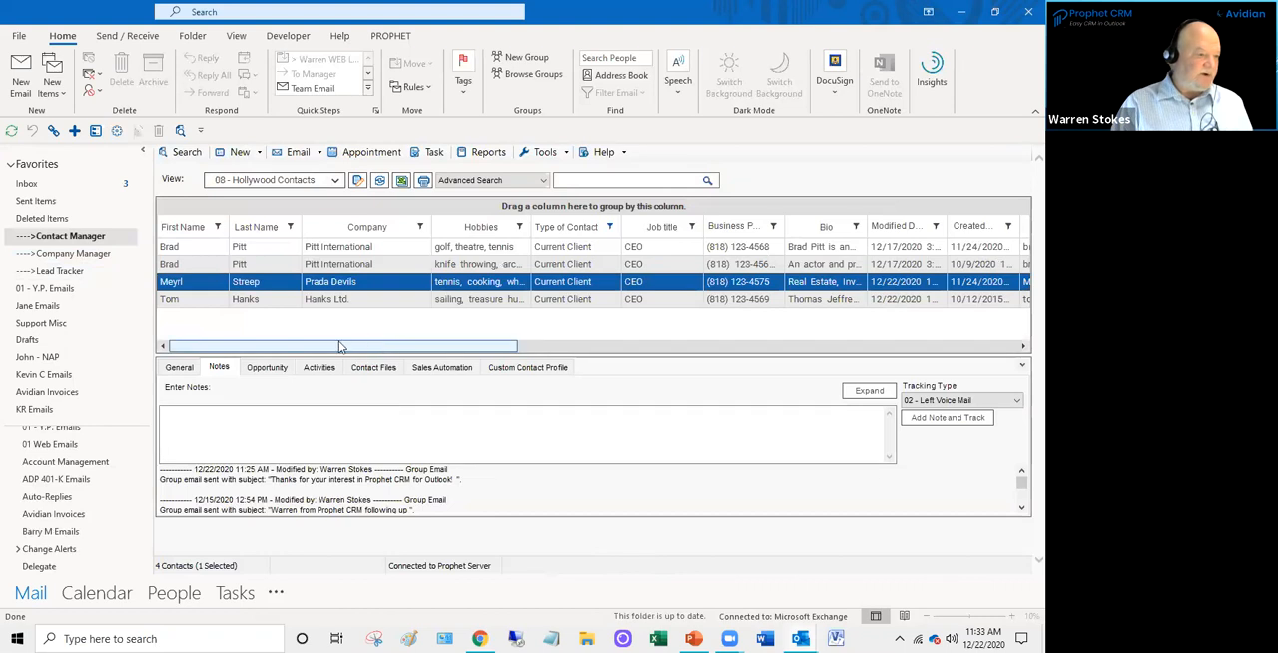
click(335, 180)
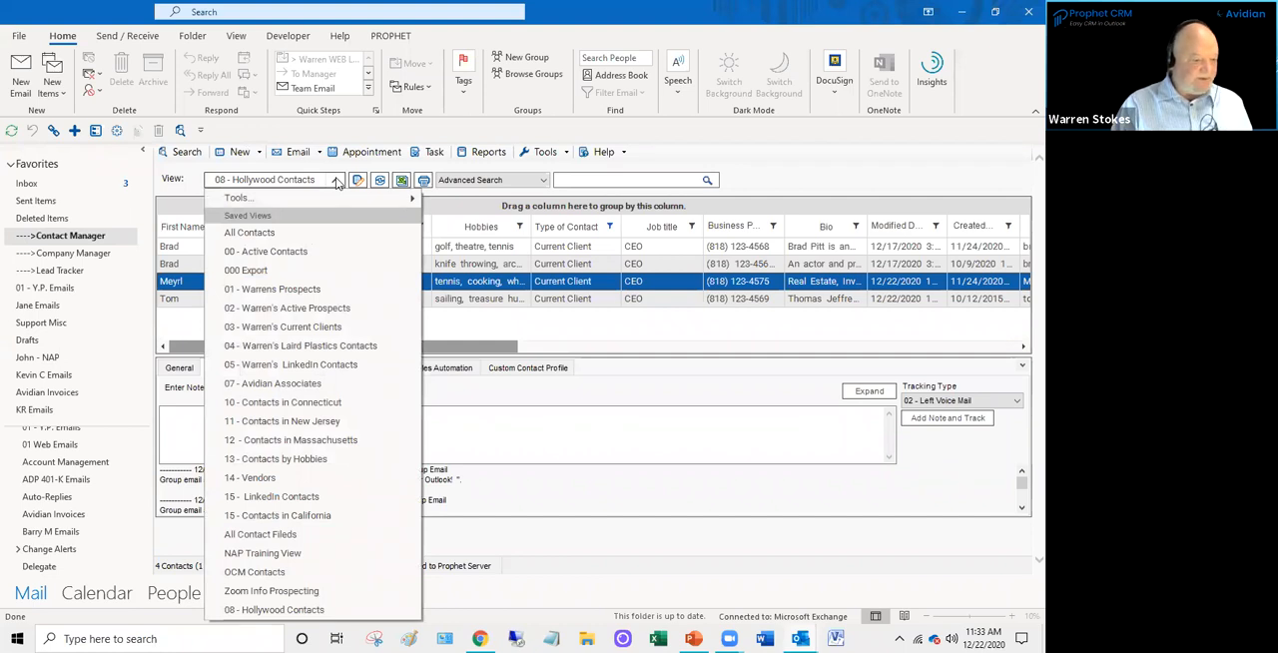
click(310, 611)
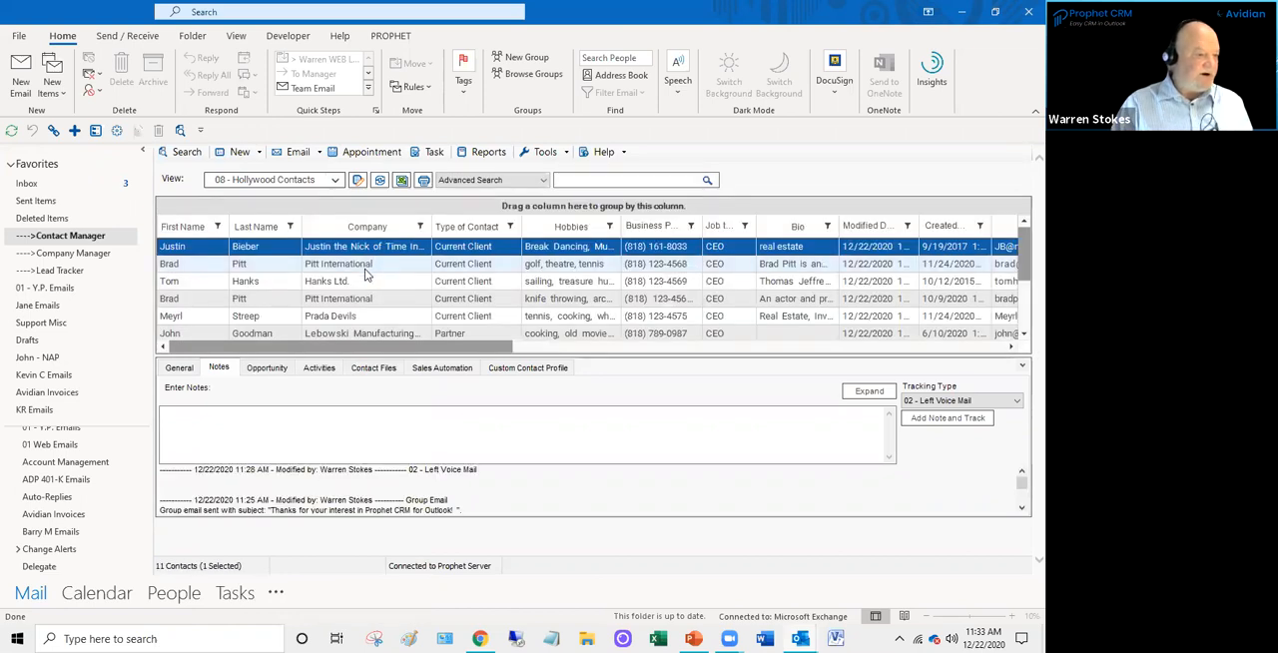
- Create a new opportunity with contact from the Hanks Ltd. contact
click(348, 286)
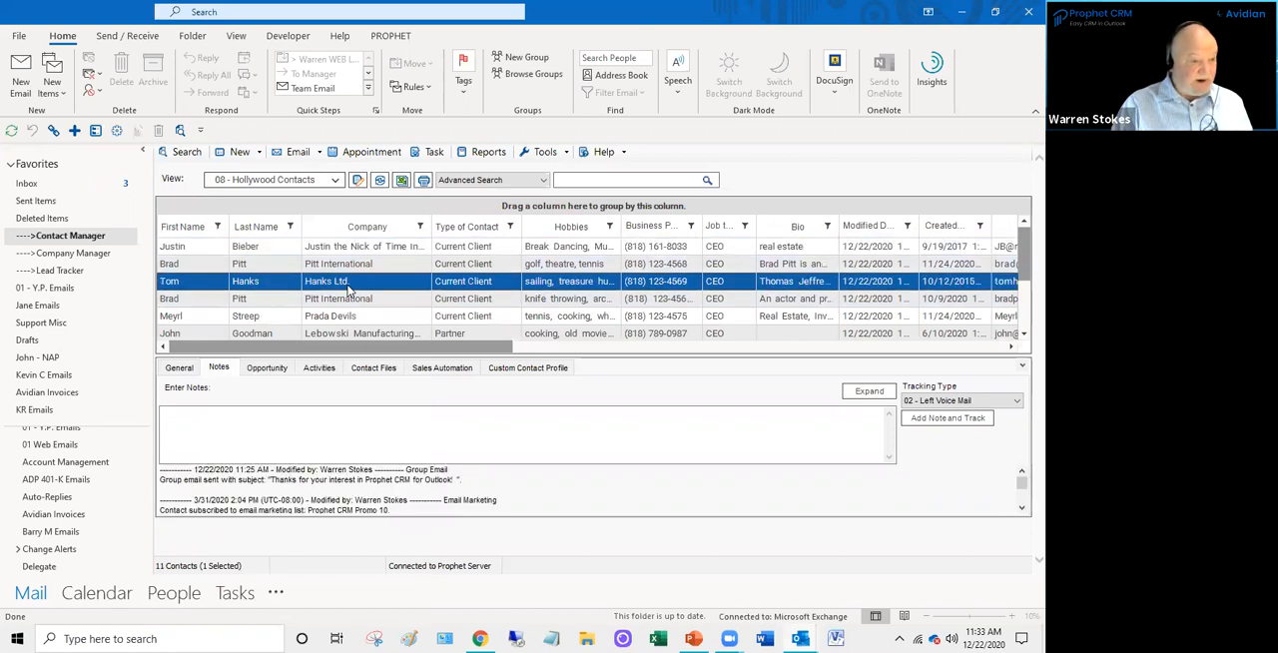
click(260, 152)
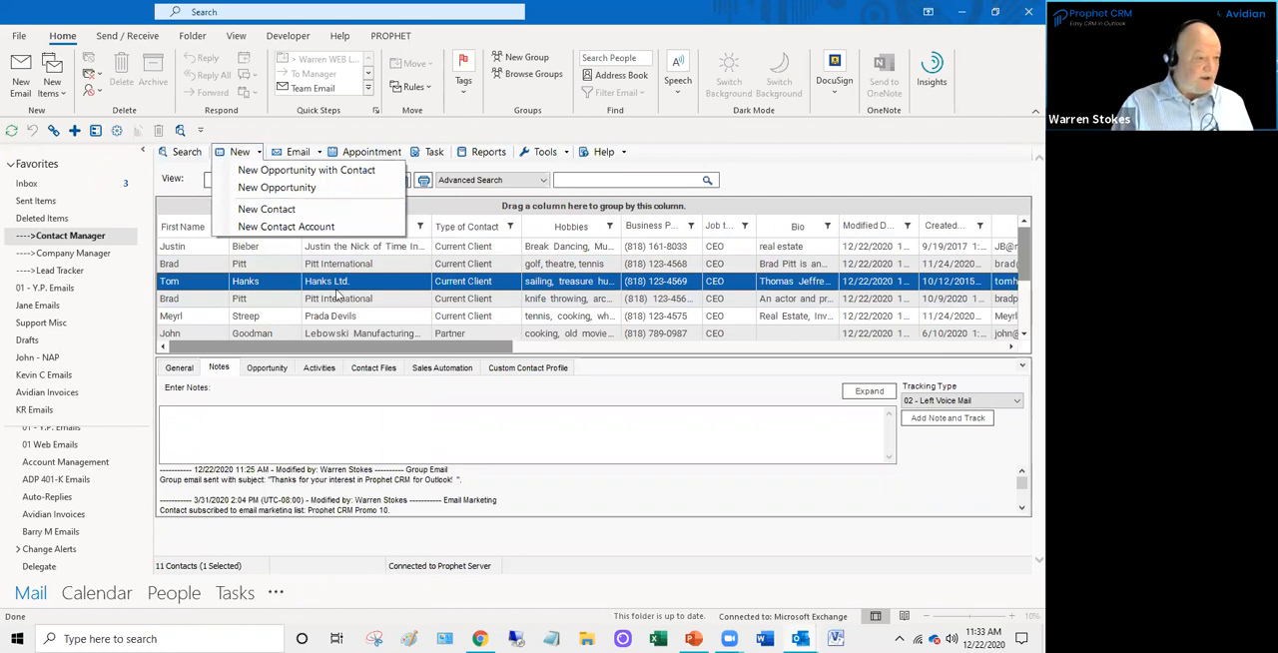
click(282, 174)
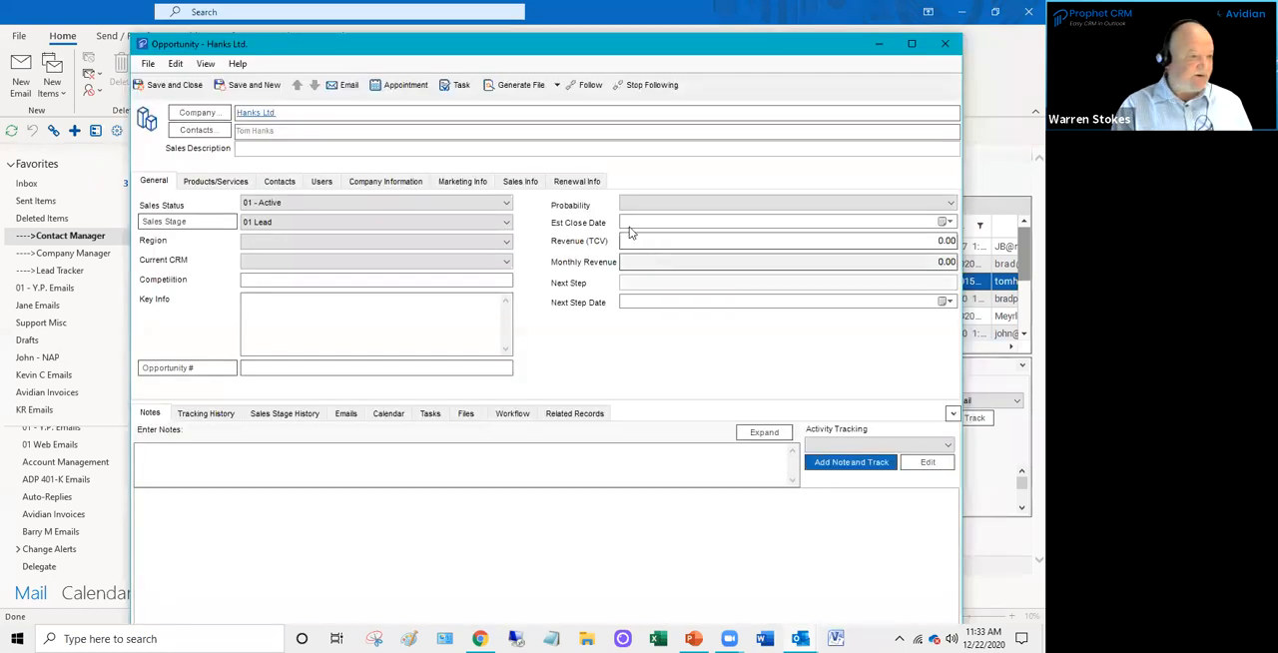
- View the new opportunity's linked contacts and the dialog for adding more, and return to its general details
click(281, 181)
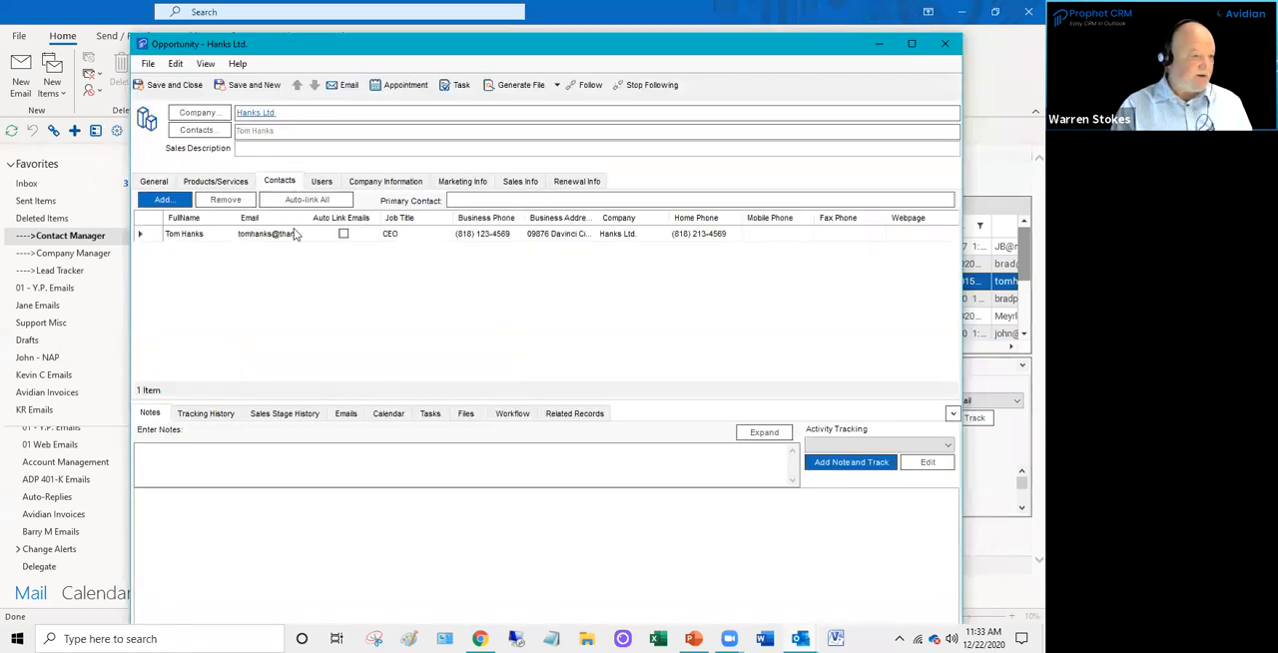
click(297, 233)
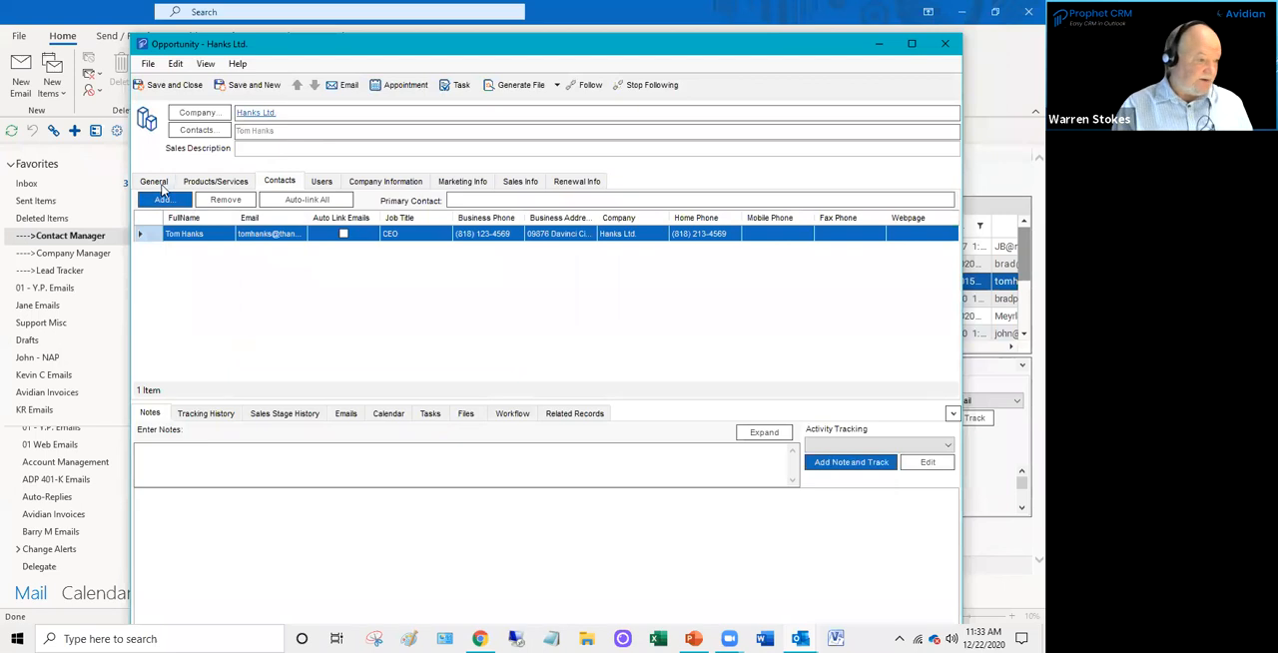
click(180, 203)
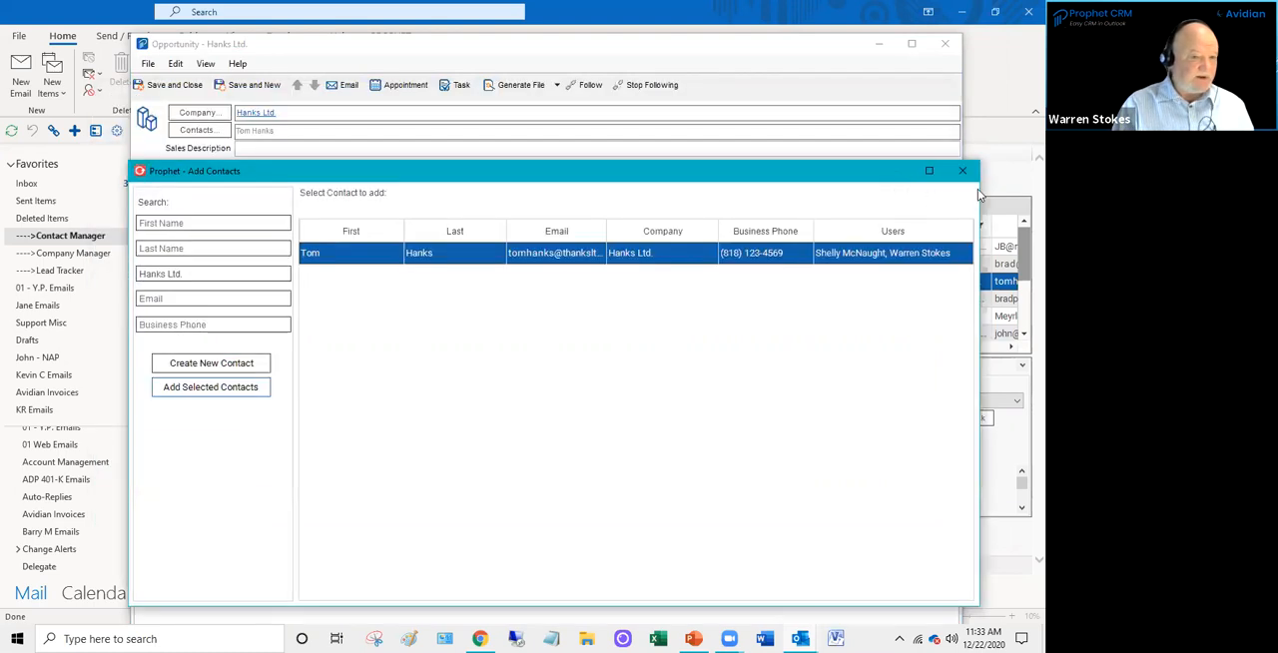
click(973, 175)
click(154, 182)
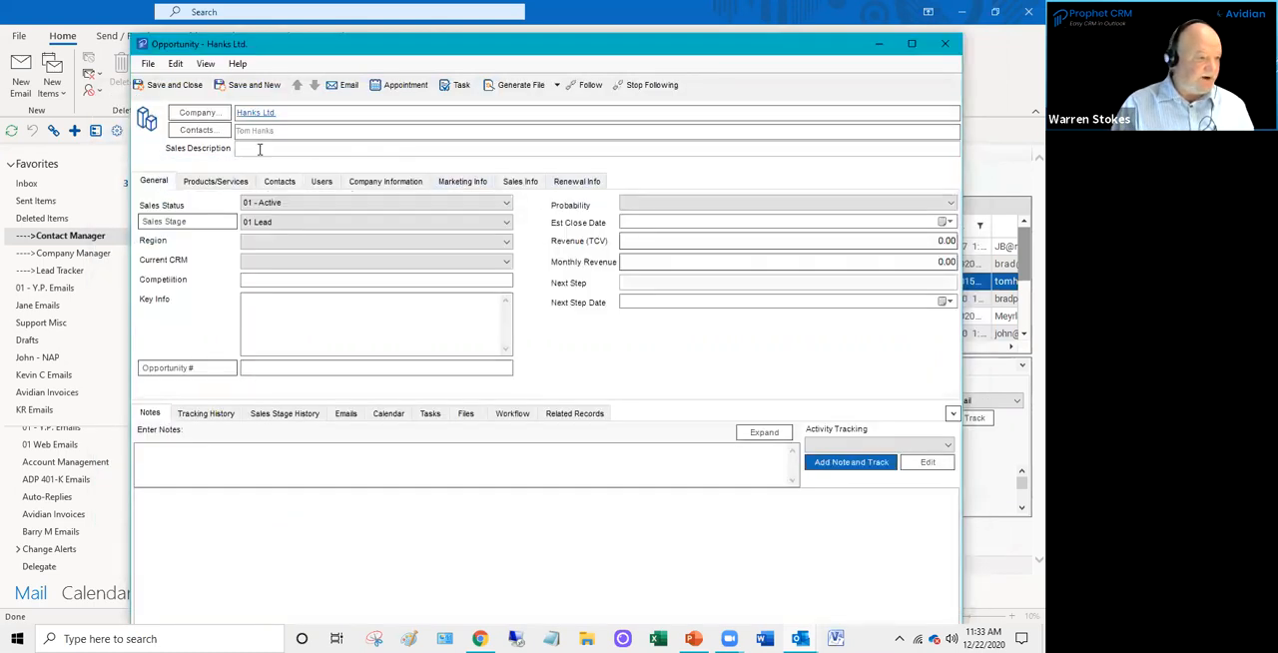
- Enter "Lead from Trade Show" as the opportunity's sales description
click(259, 147)
text(Lead from )
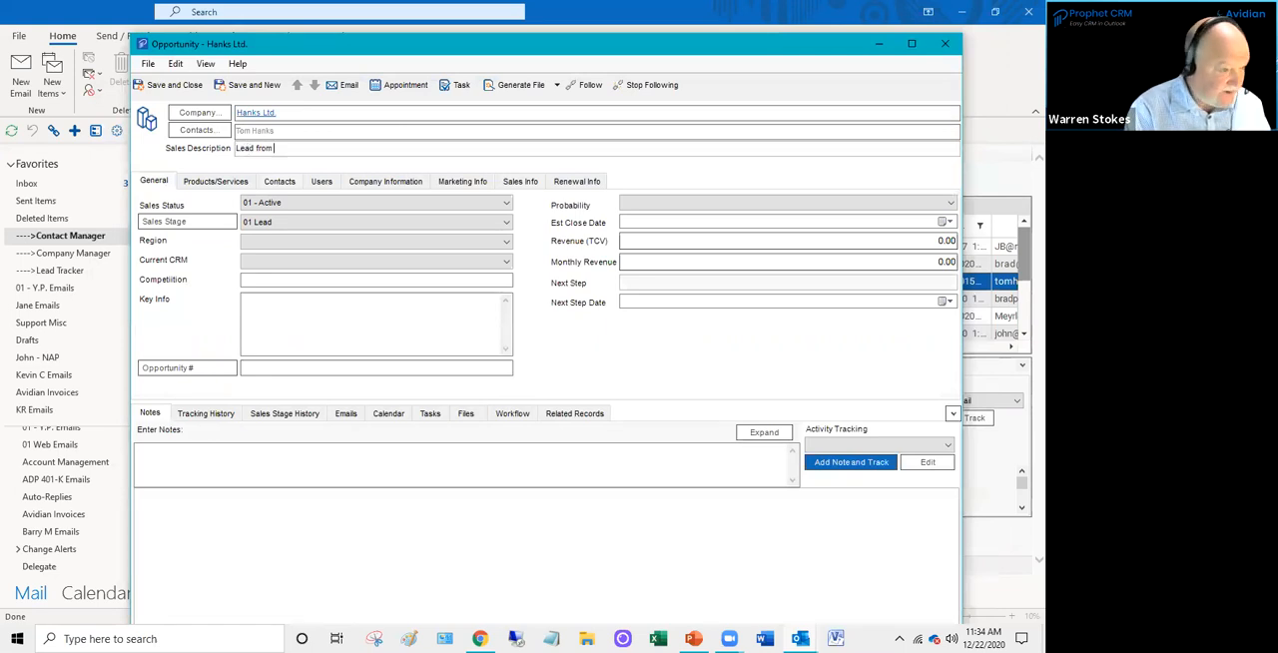
text(Trad)
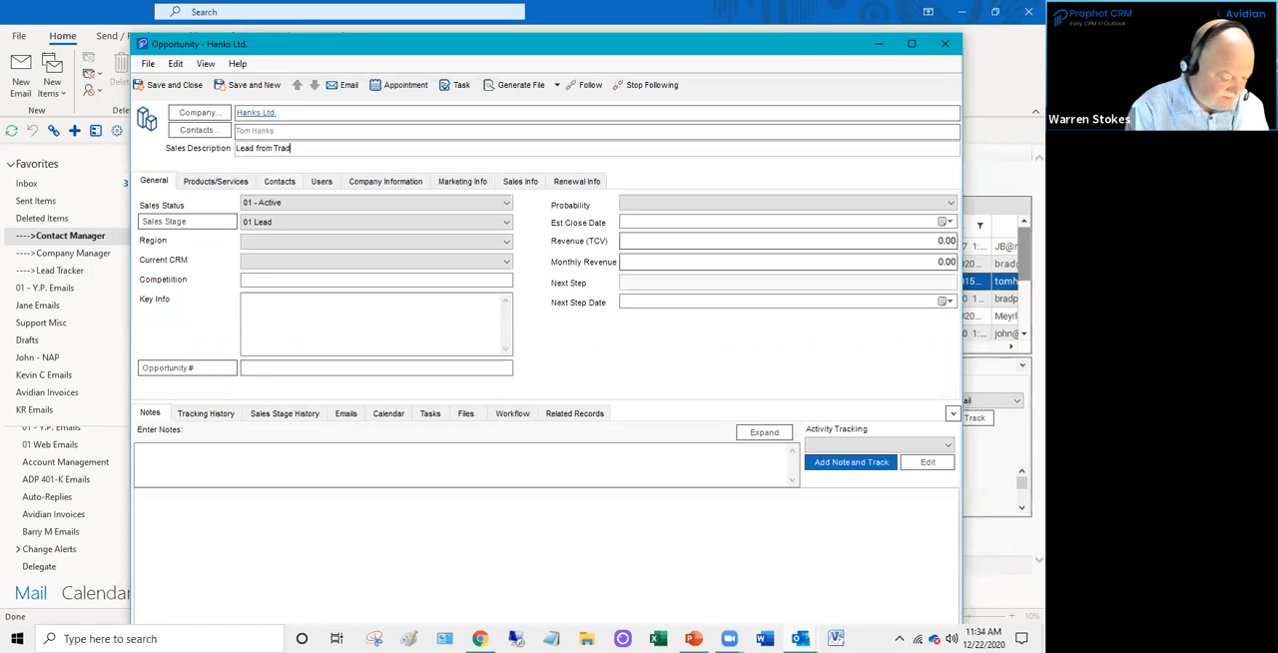
text(e Show)
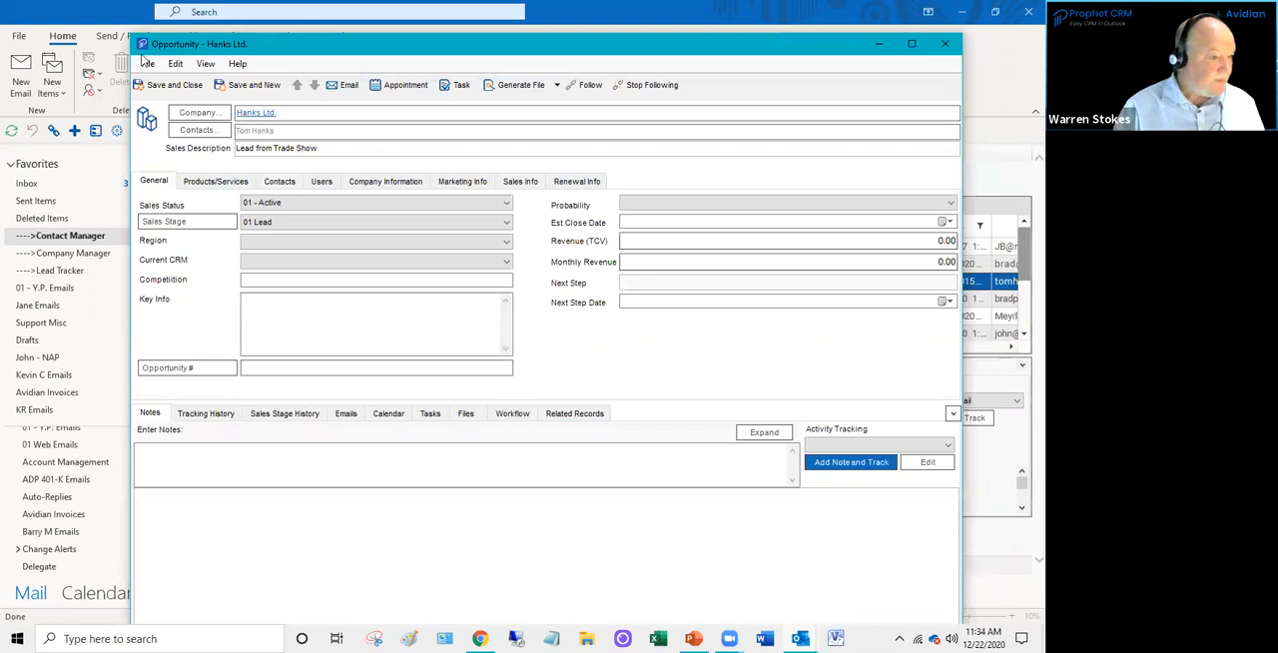
- Set the opportunity's sales stage to 01 Lead, region to 04. Pacific and current CRM to Excel
click(268, 224)
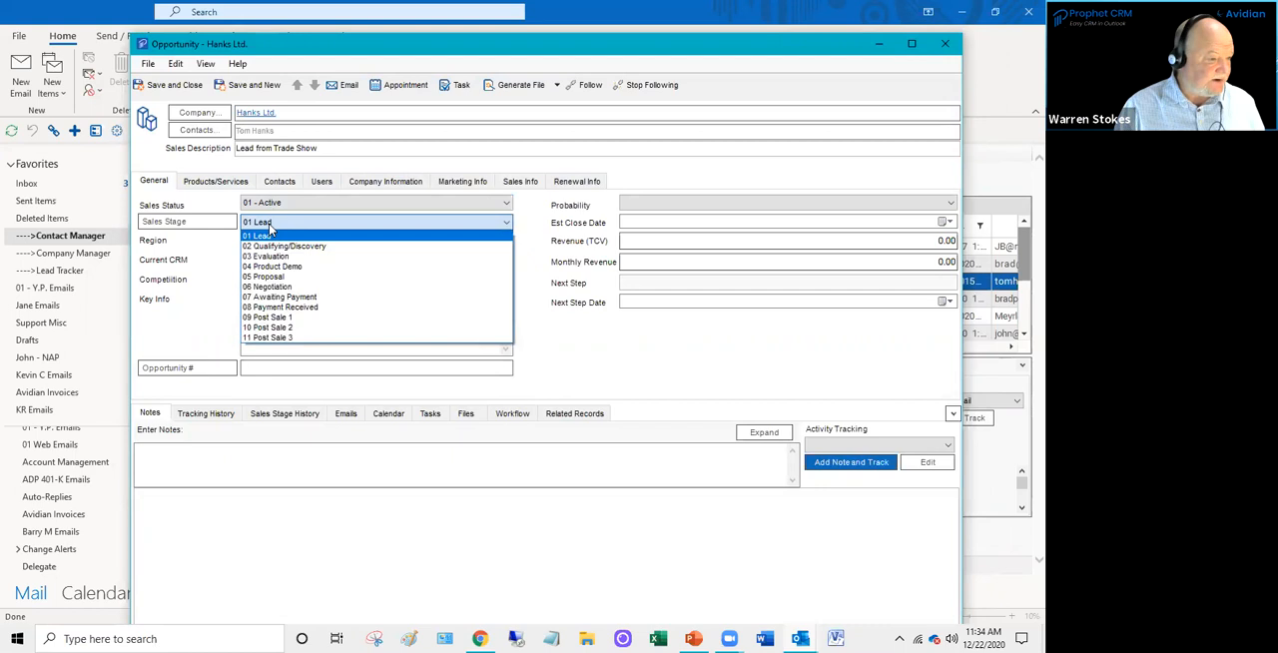
click(268, 226)
click(300, 241)
click(278, 285)
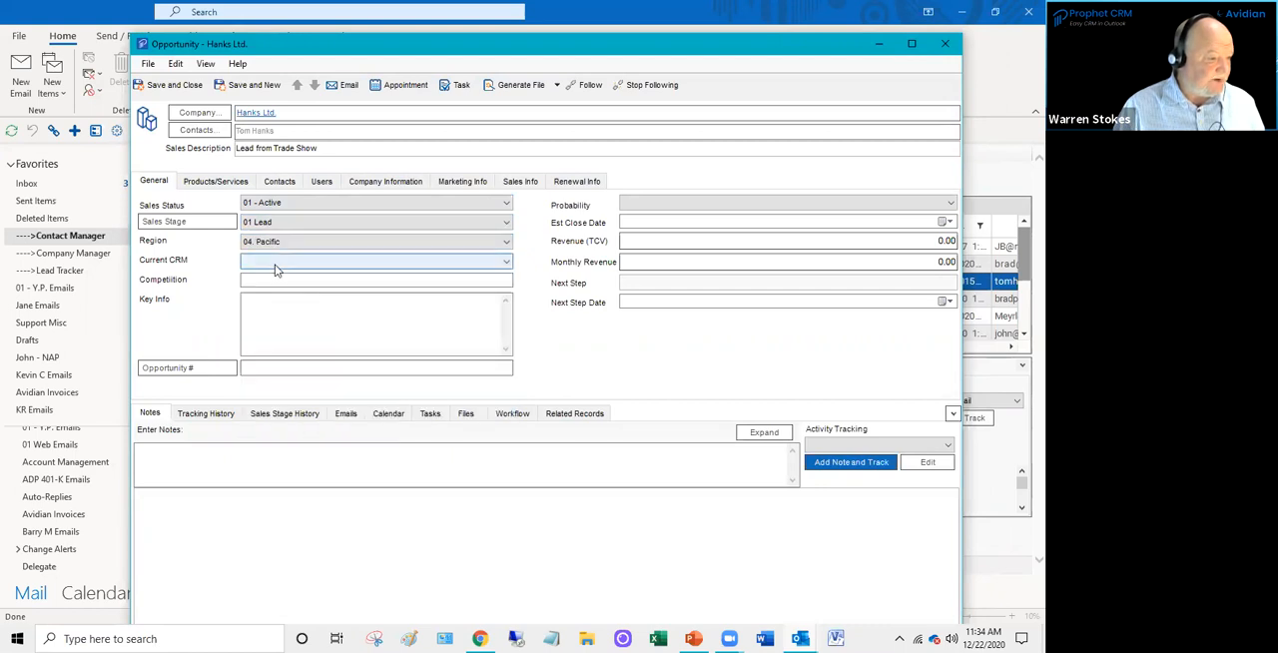
click(277, 266)
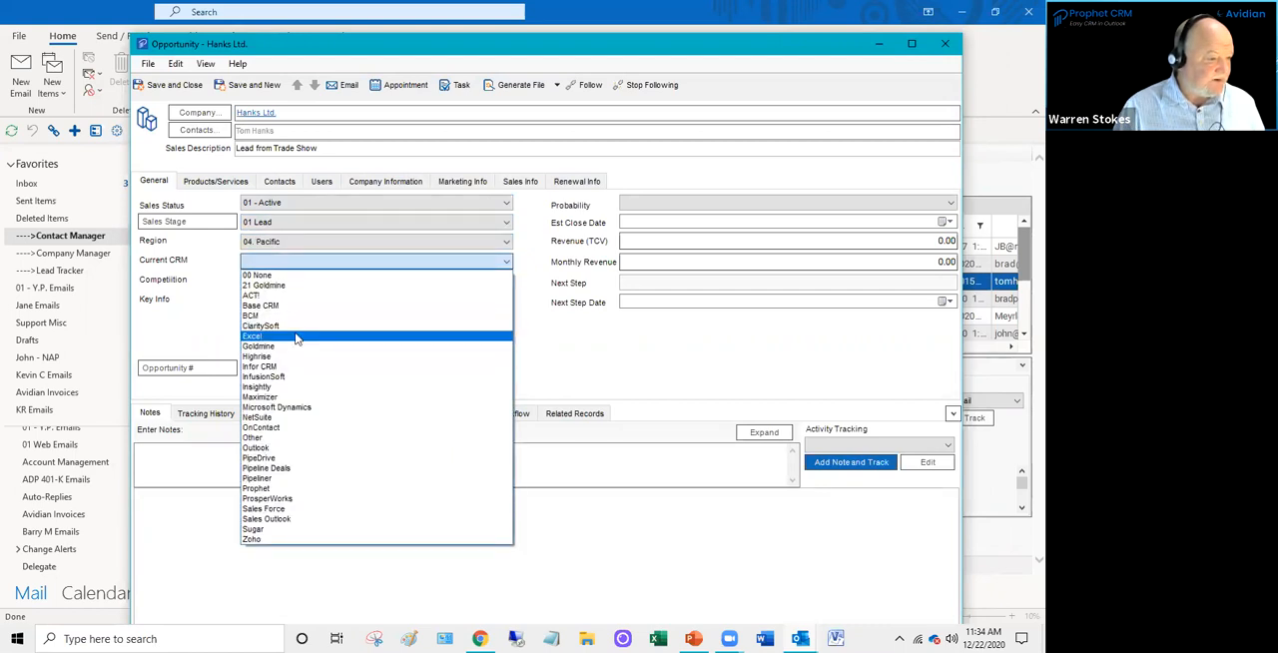
click(295, 337)
- Set the opportunity's probability to 30%, the estimated close date to 2/18/2021 and the revenue (TCV) to 15,000
click(648, 203)
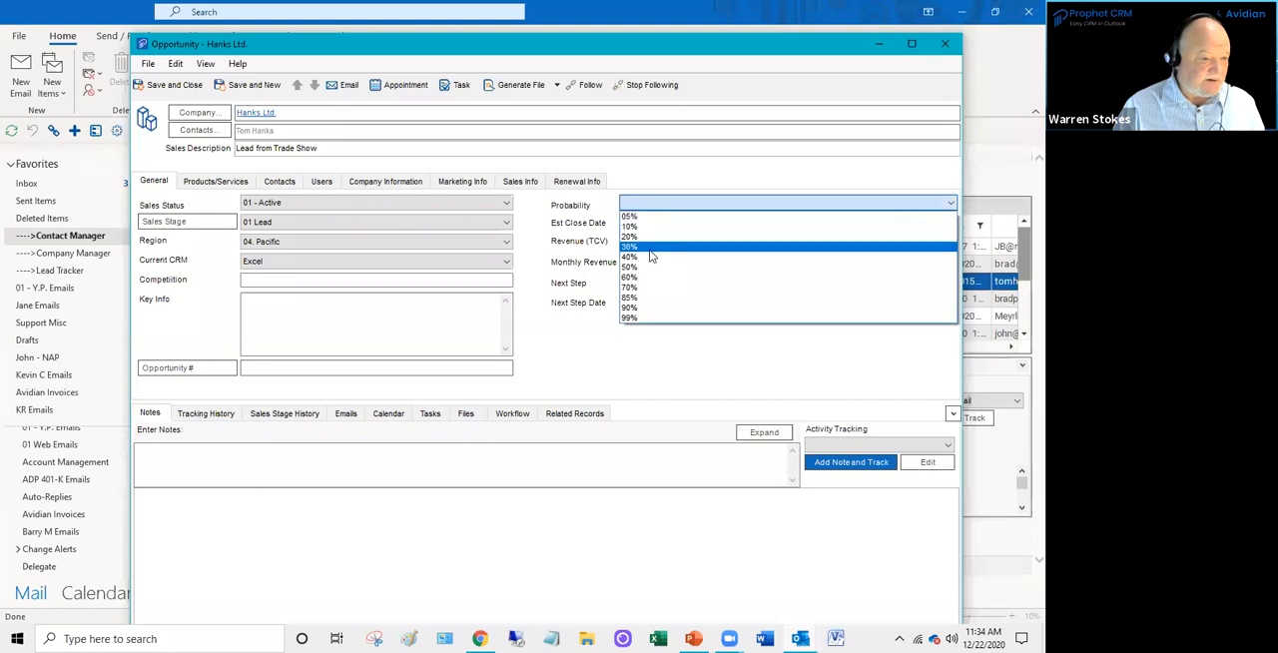
click(649, 248)
click(945, 222)
click(775, 242)
click(775, 242)
click(723, 291)
click(904, 247)
text(15000)
key(Tab)
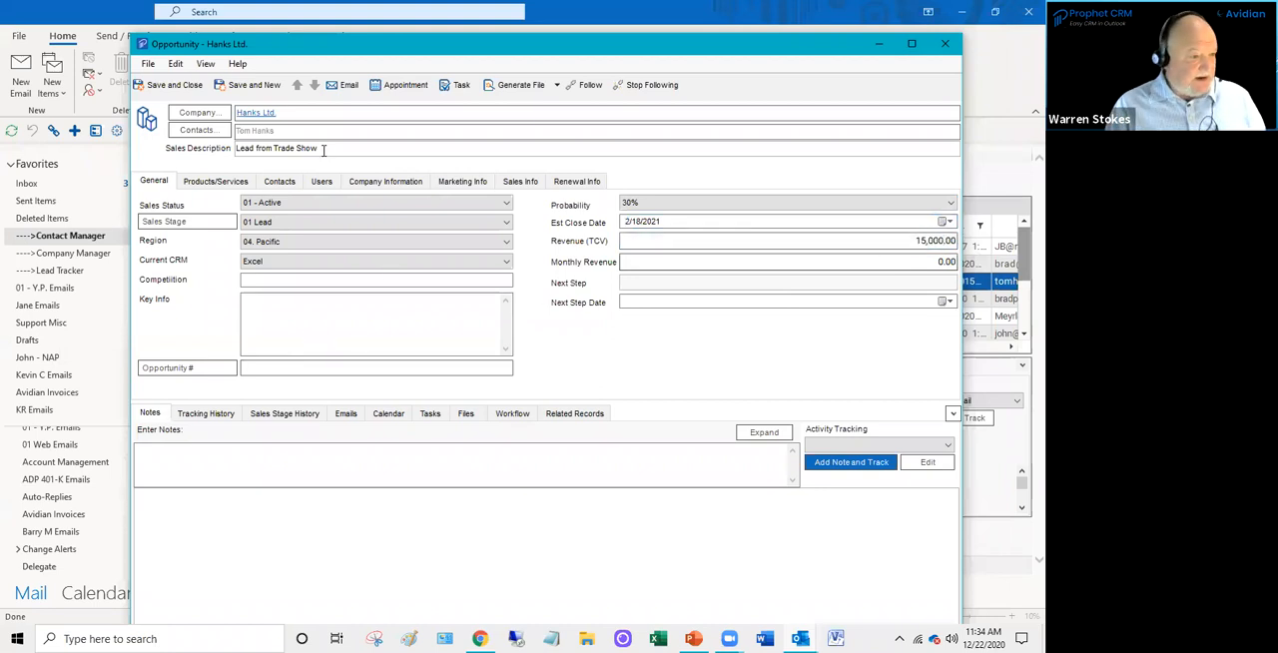
- Search the contacts by company for "Prada" and add the Prada Devils contact that has assigned users to the opportunity
click(279, 185)
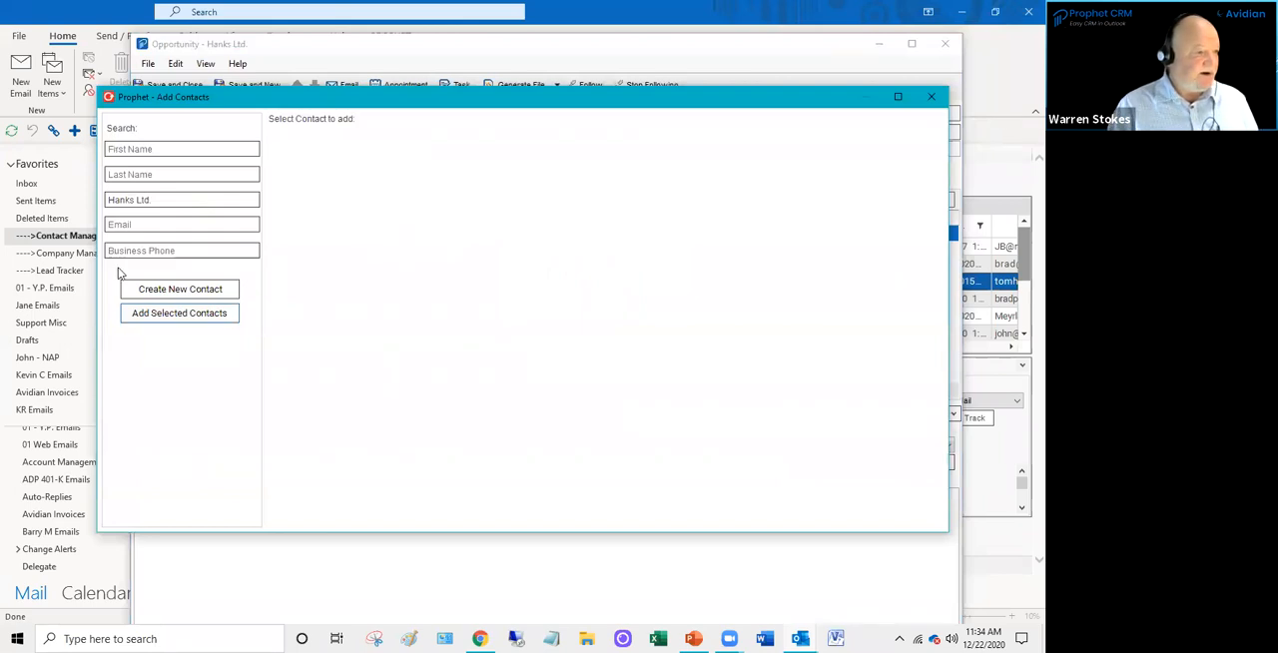
drag(159, 200, 34, 200)
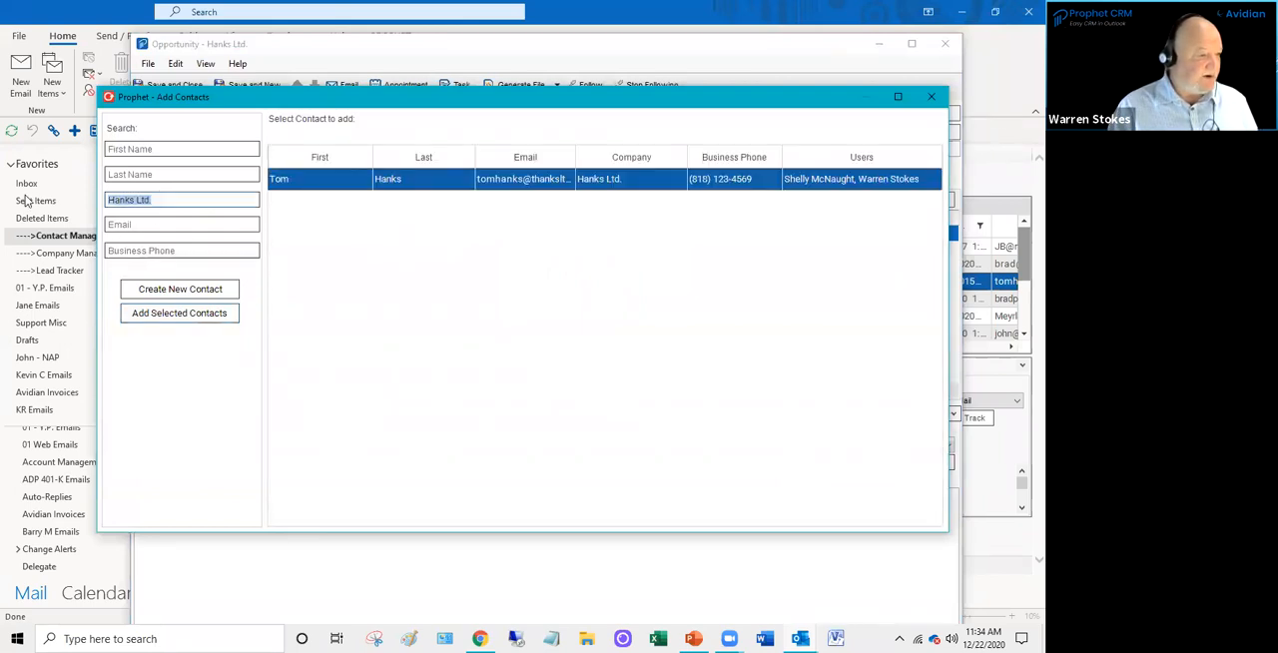
key(BackSpace)
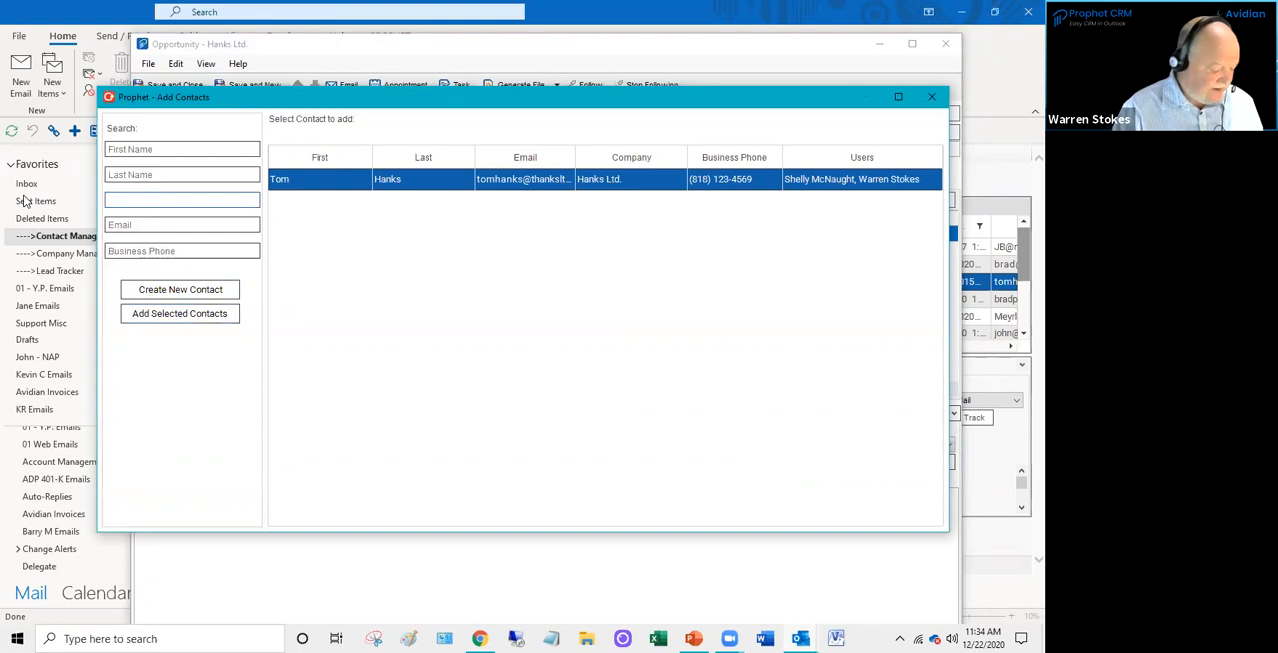
text(Prada)
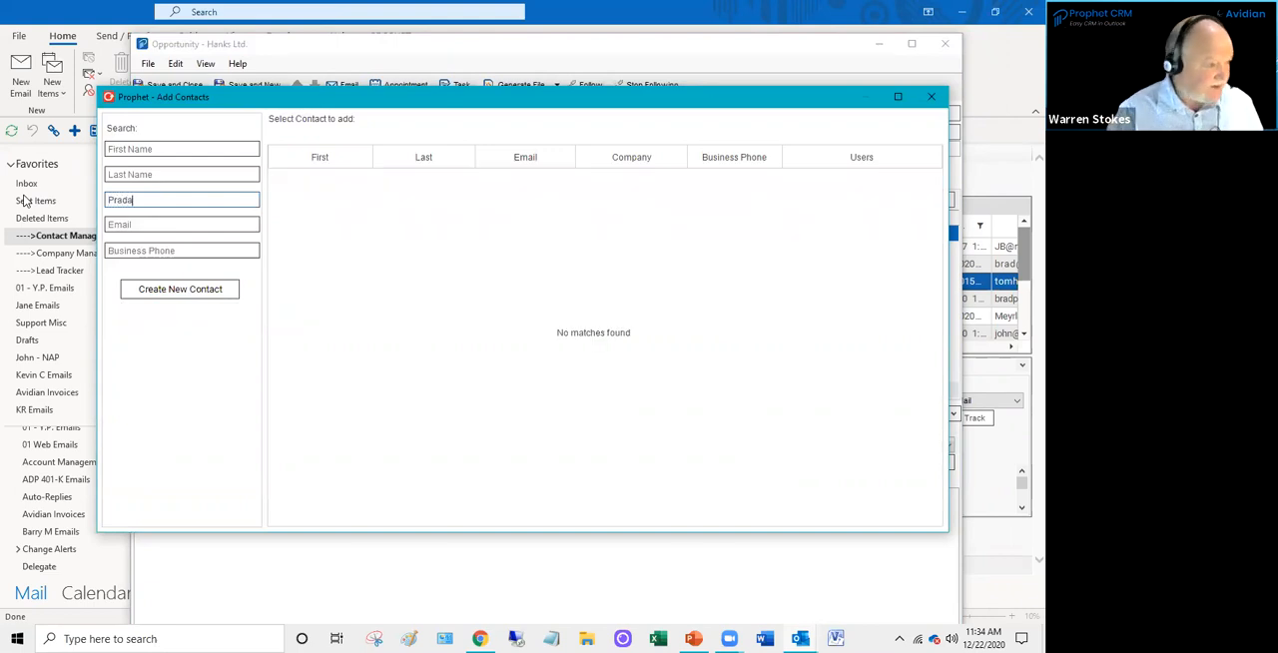
click(415, 204)
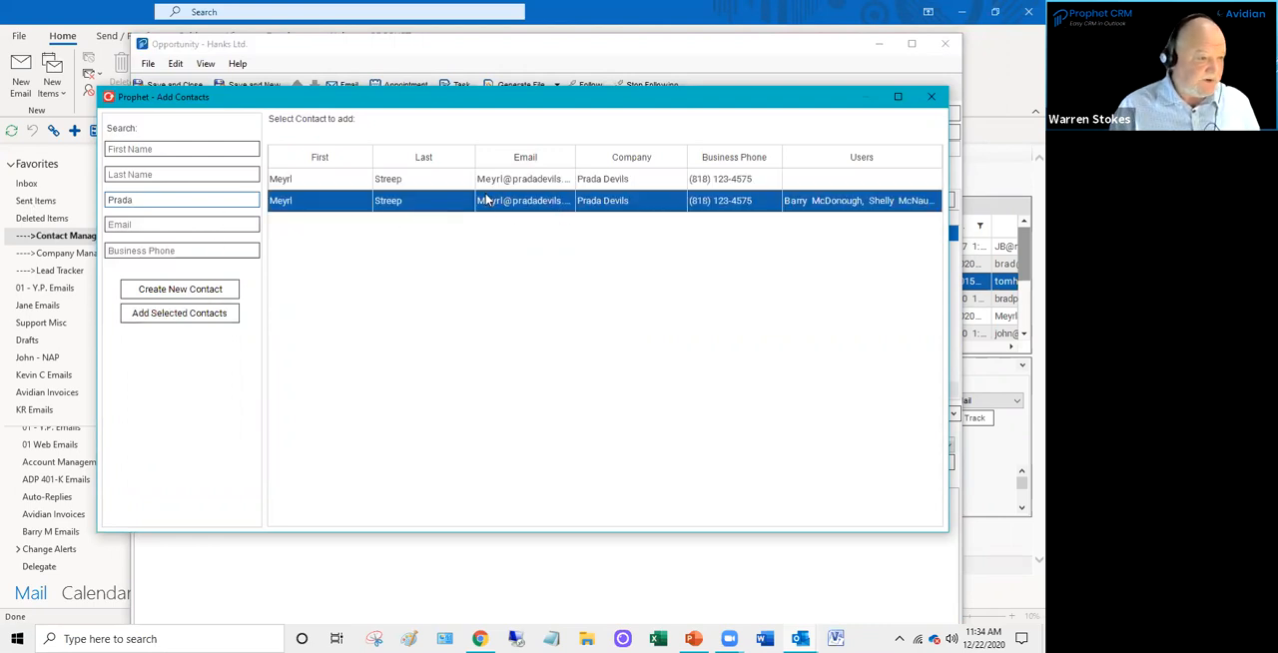
click(162, 314)
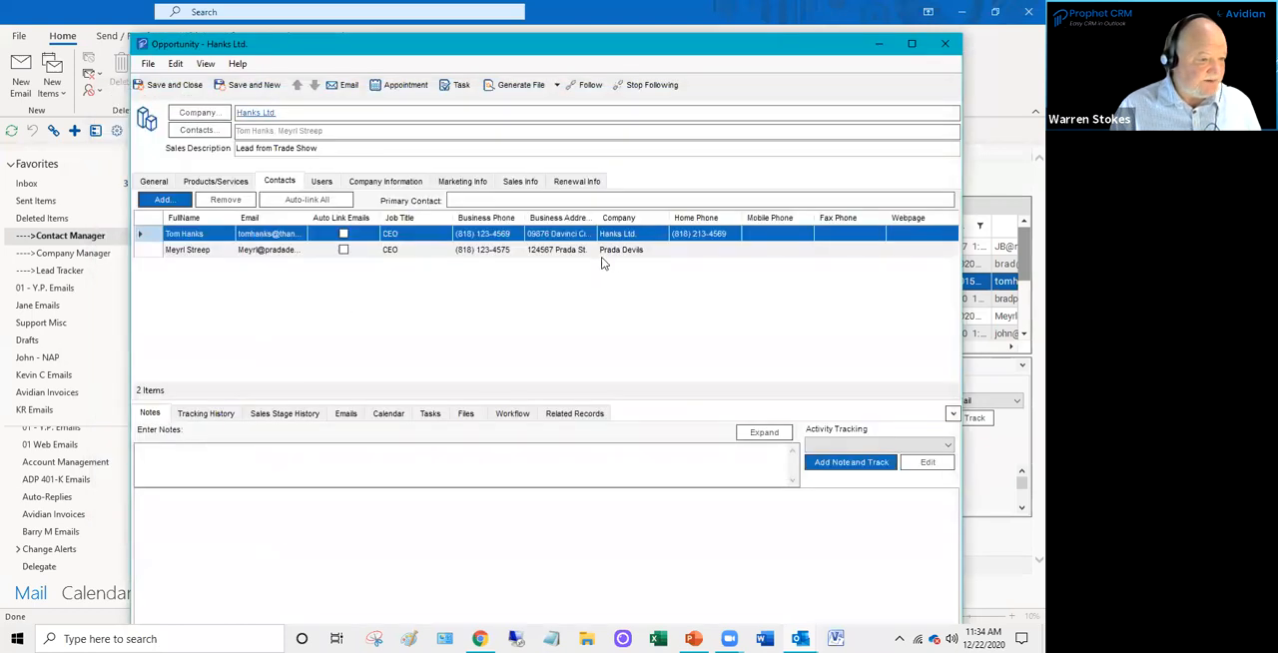
- Compare the Hanks Ltd. and Prada Devils contacts linked to the opportunity
click(603, 252)
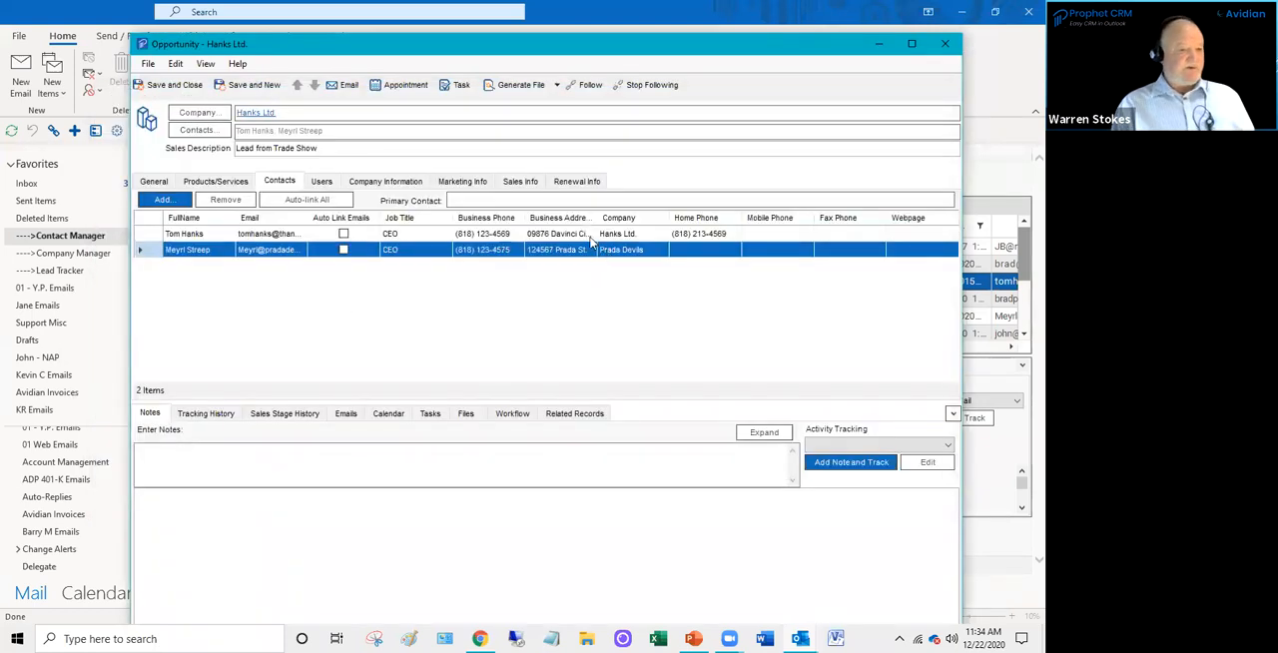
click(590, 237)
click(576, 256)
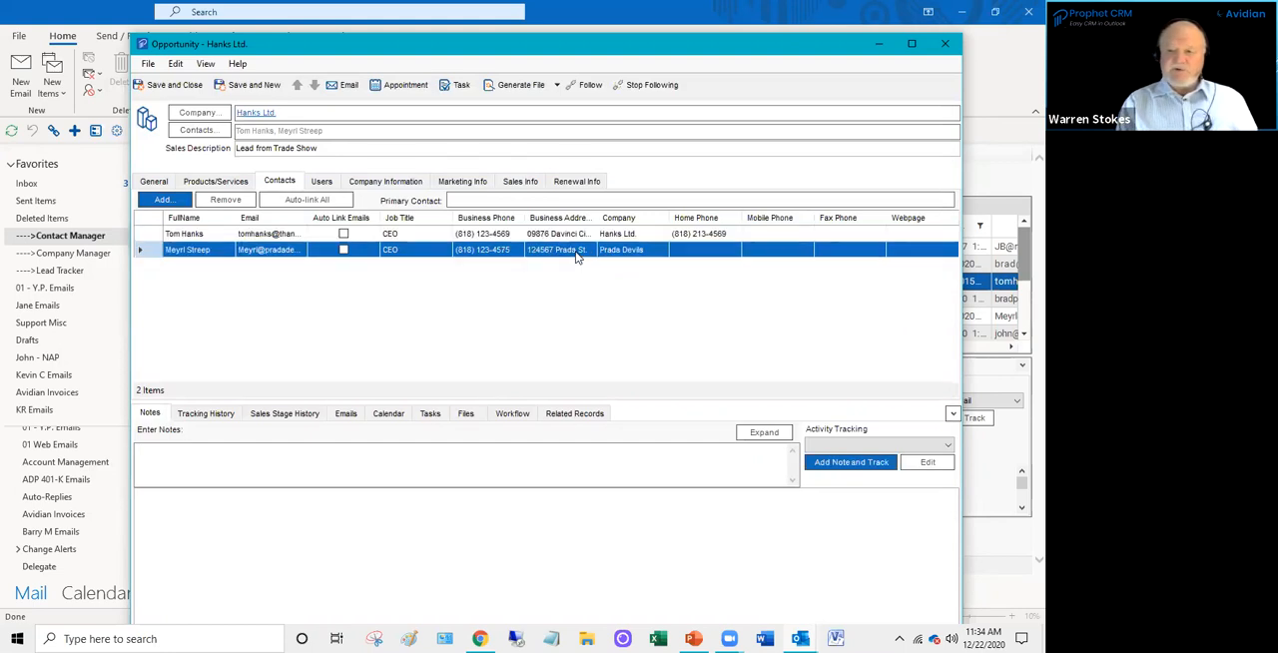
click(513, 236)
click(503, 249)
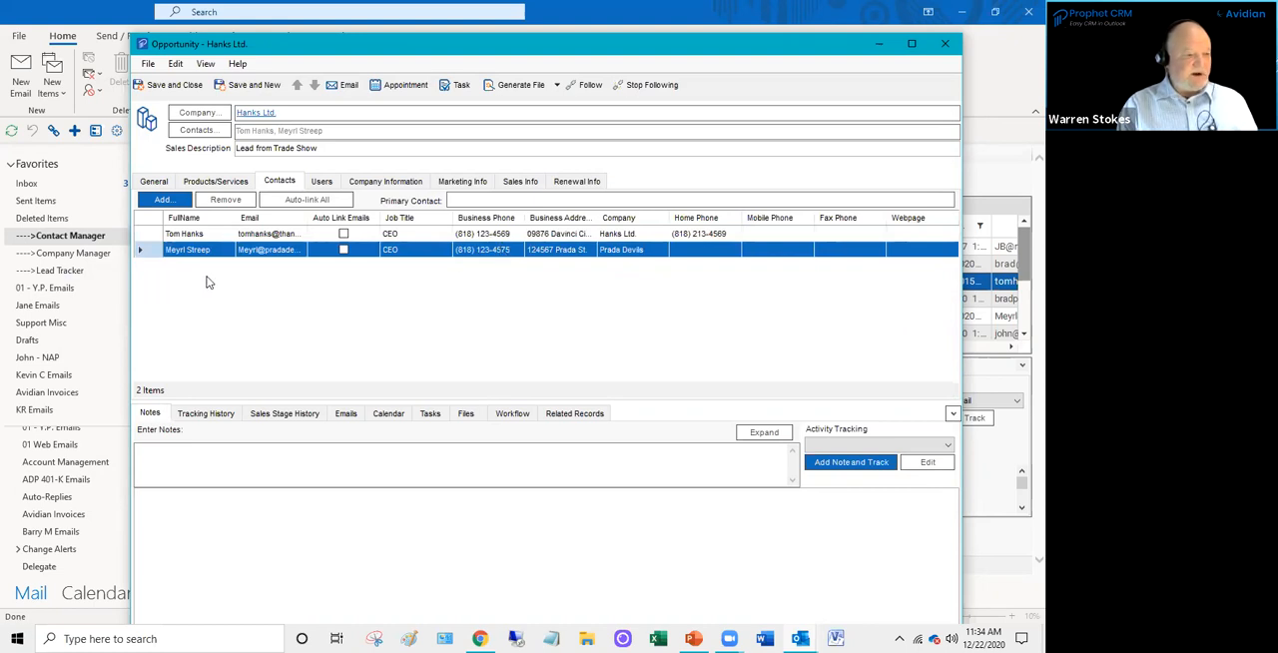
click(203, 234)
click(200, 248)
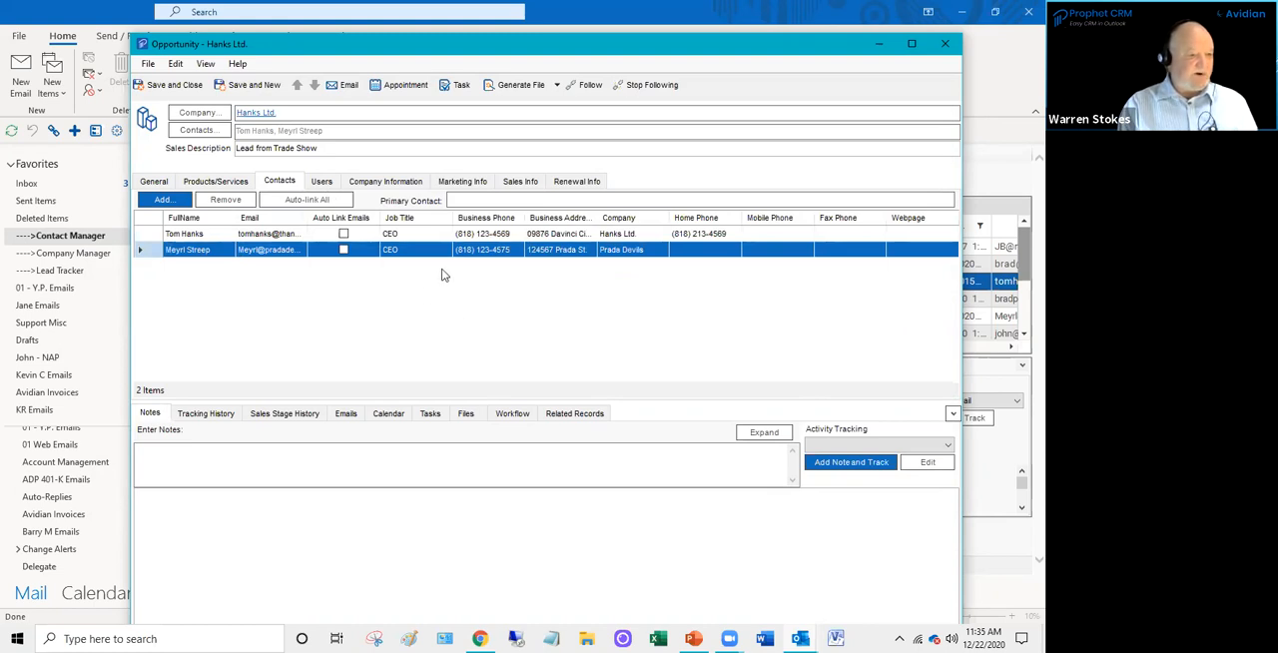
- Set the lead type to 06 - Customer Referral and choose a sale type in the opportunity's marketing information
click(476, 185)
click(277, 204)
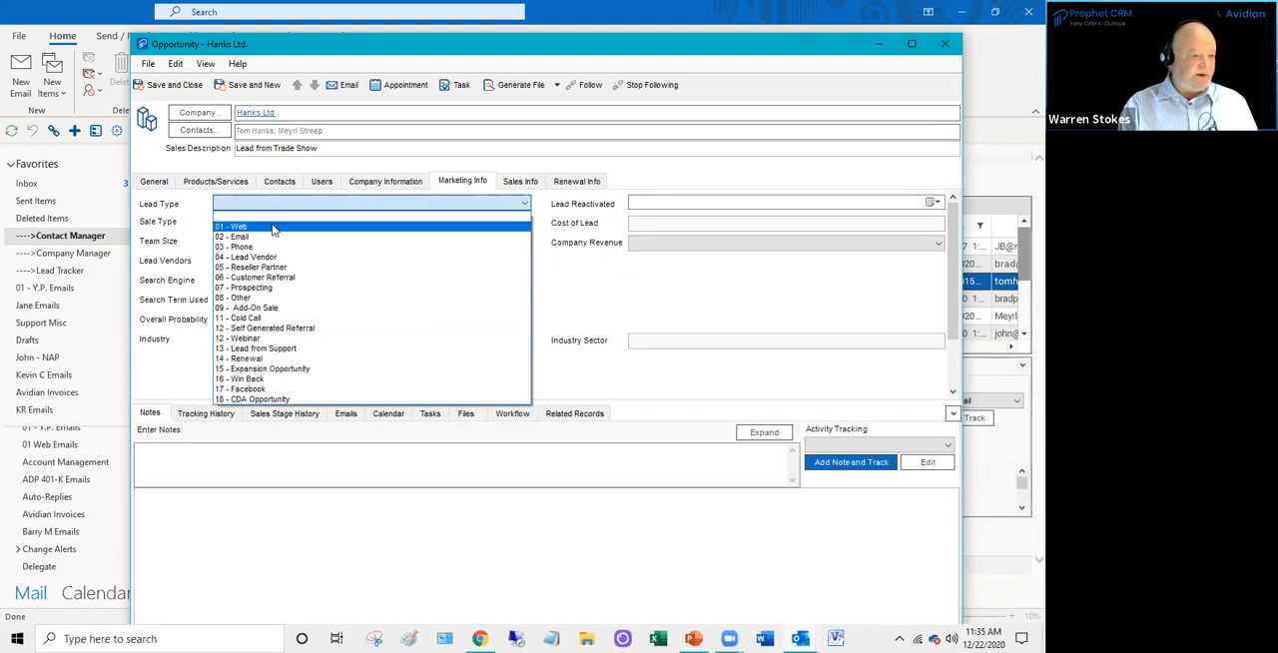
click(274, 279)
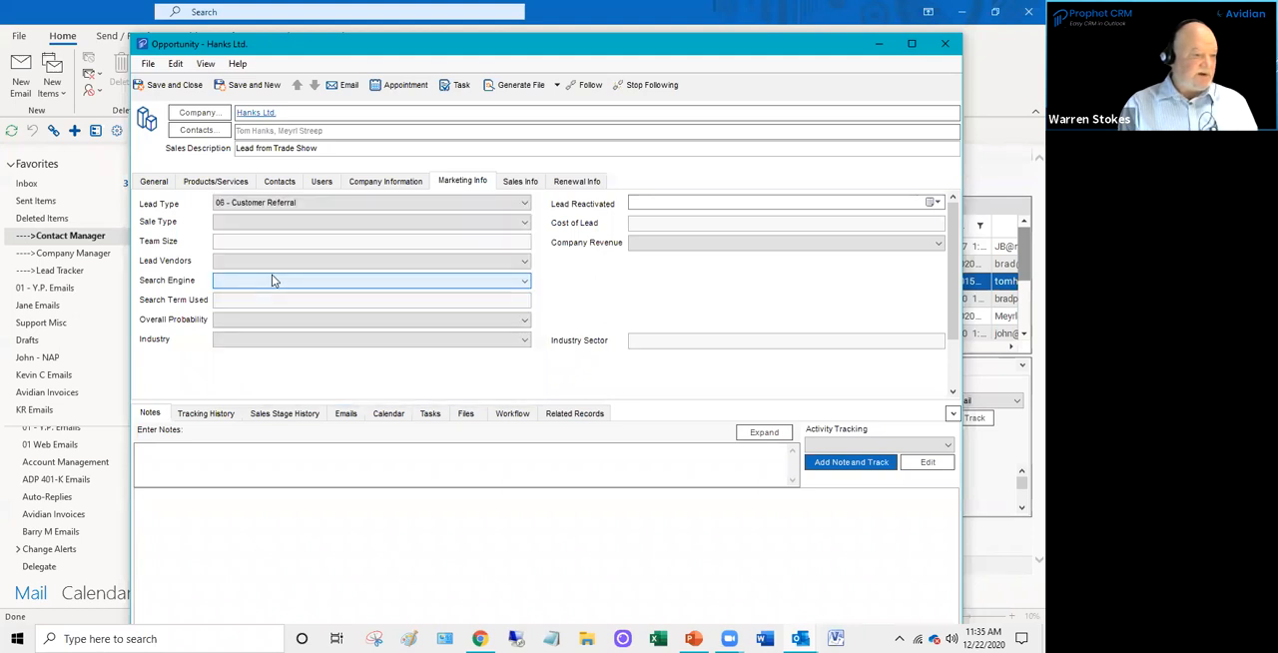
click(268, 222)
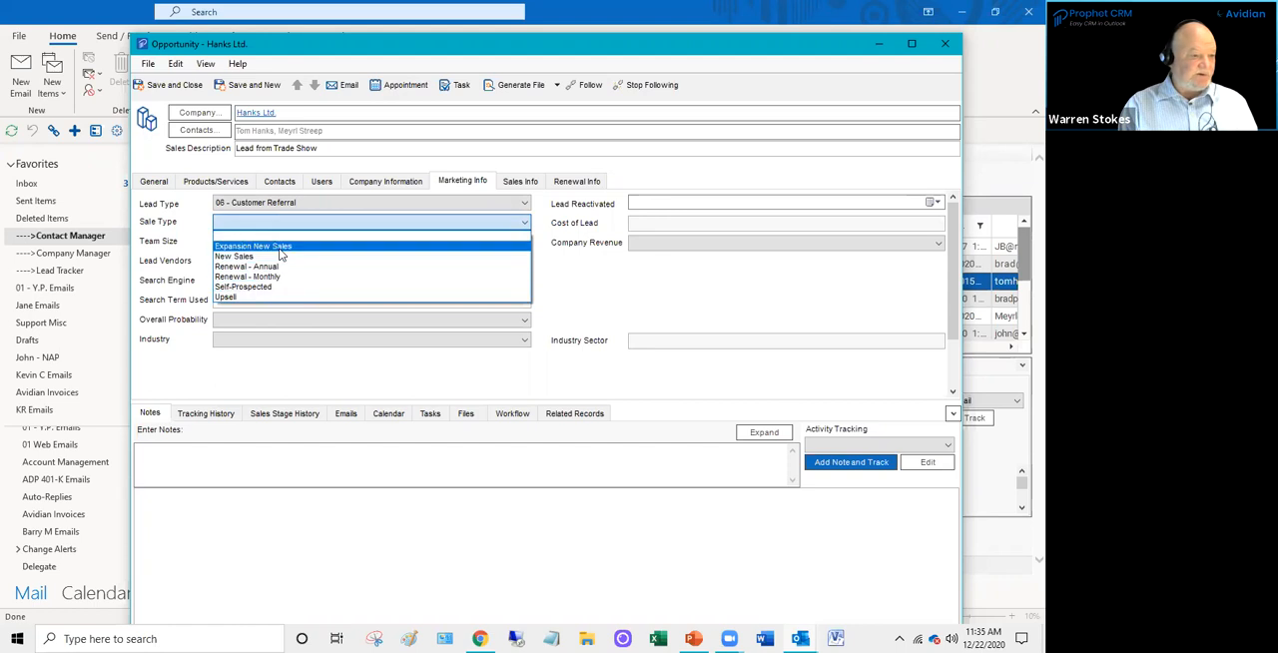
click(282, 256)
- Set the lost reason to 02 Price in the opportunity's sales information and review the other available reasons
click(517, 184)
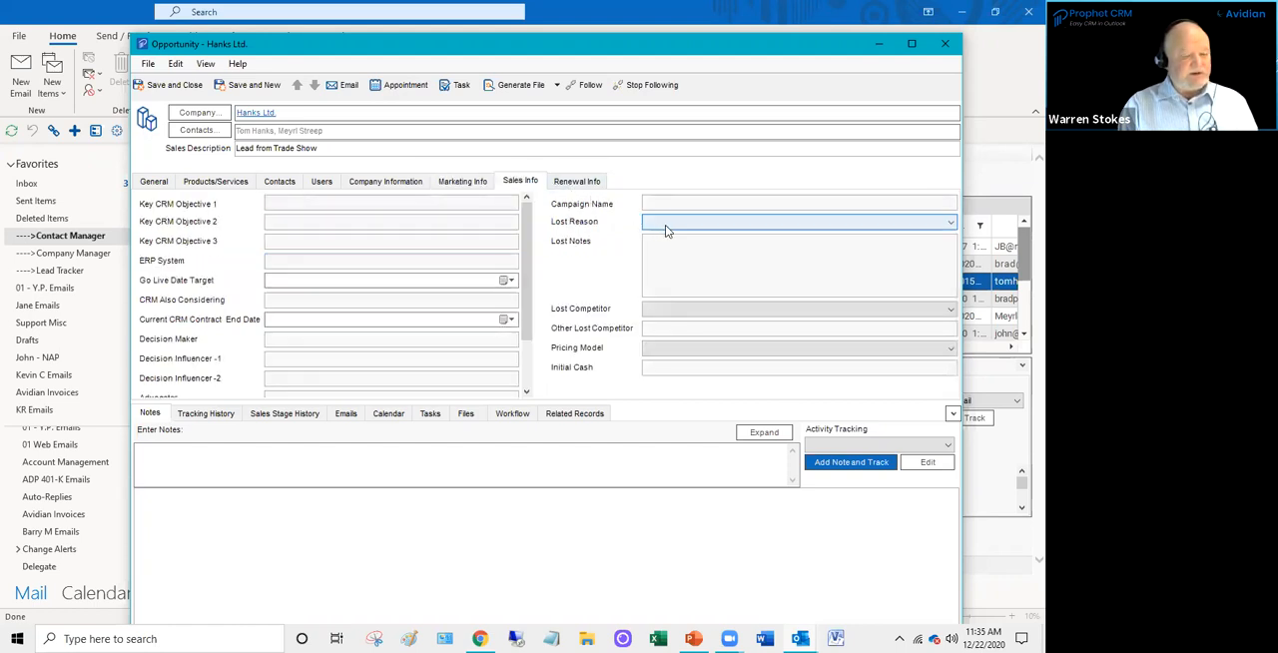
click(668, 224)
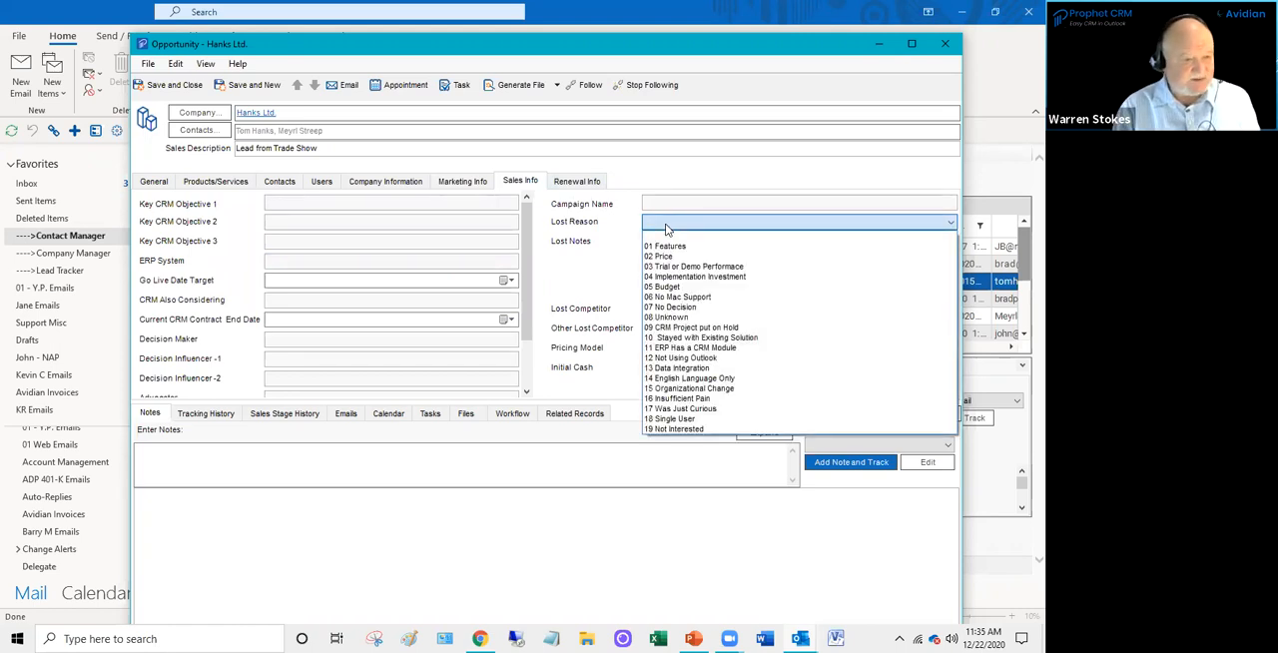
click(665, 255)
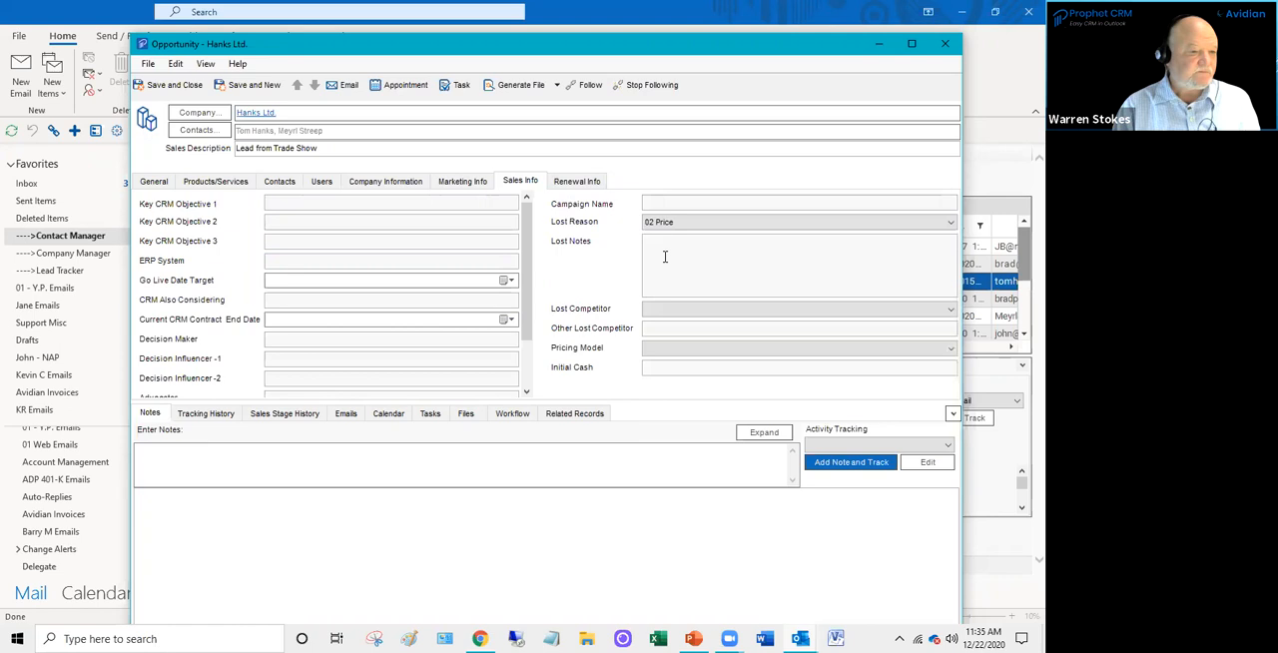
click(665, 224)
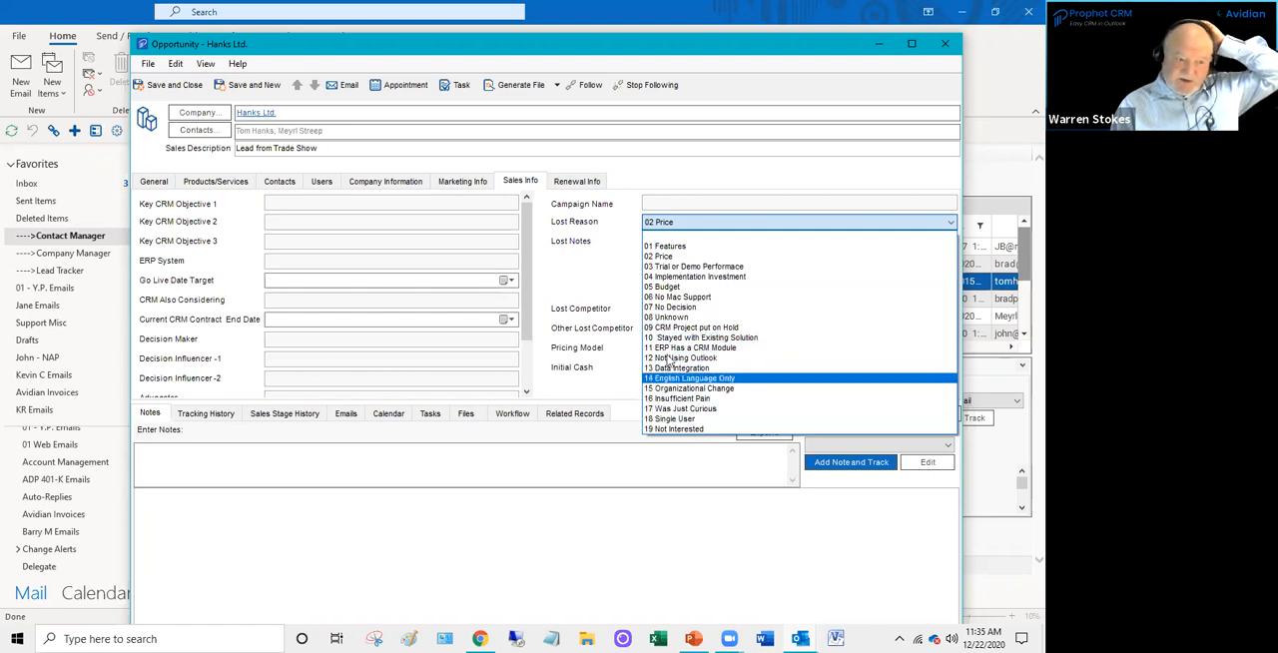
click(561, 294)
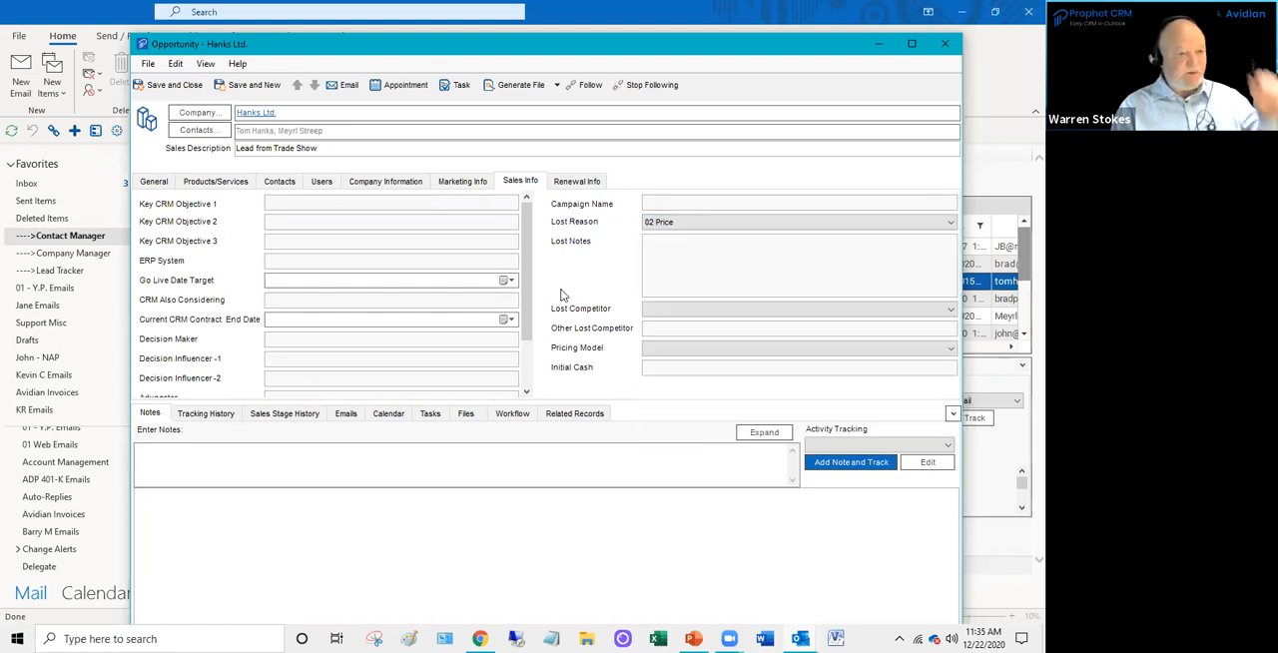
click(666, 223)
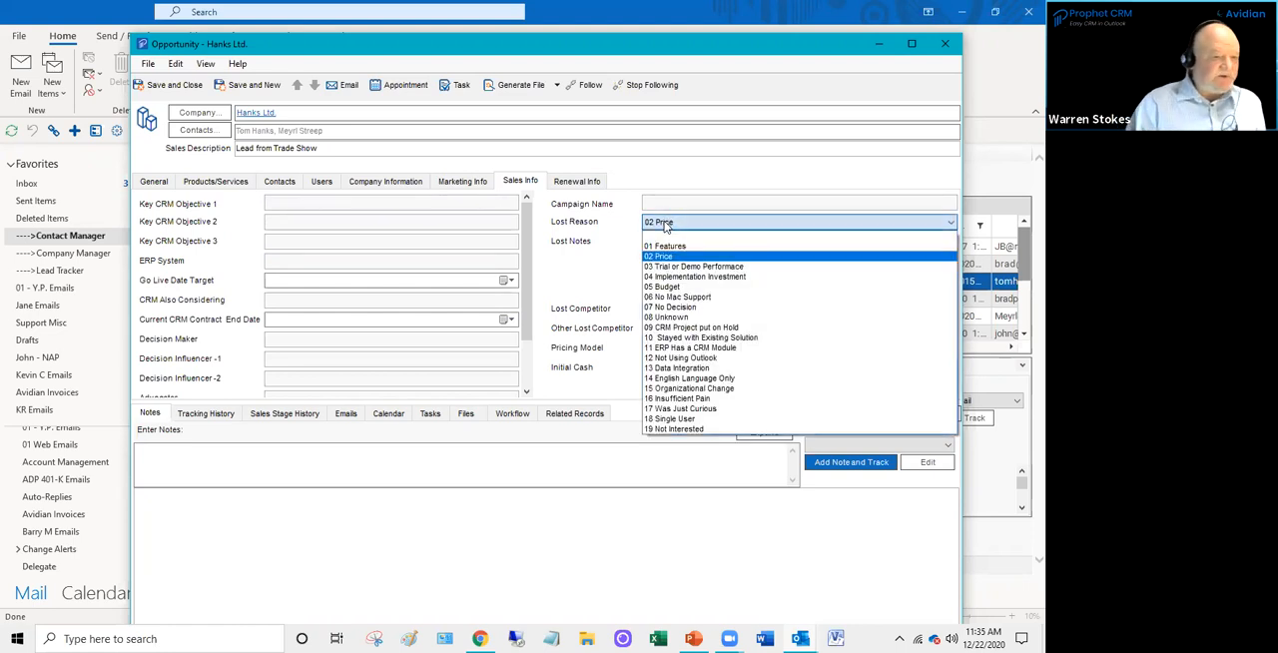
click(665, 222)
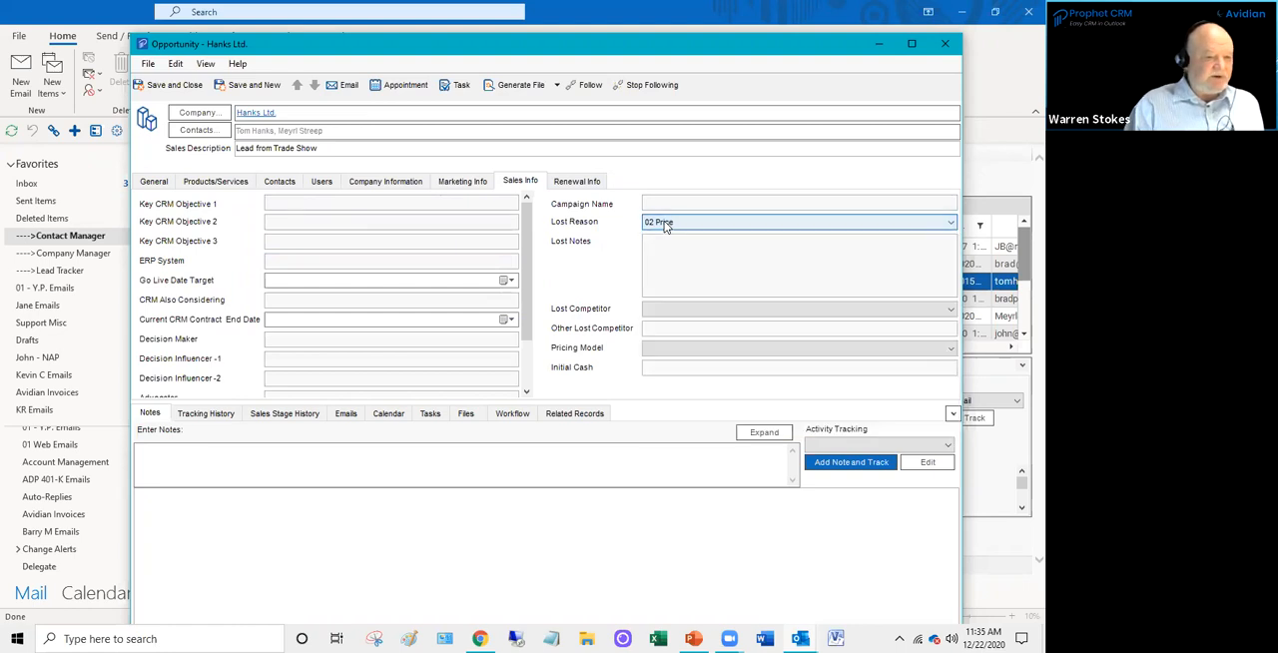
click(685, 252)
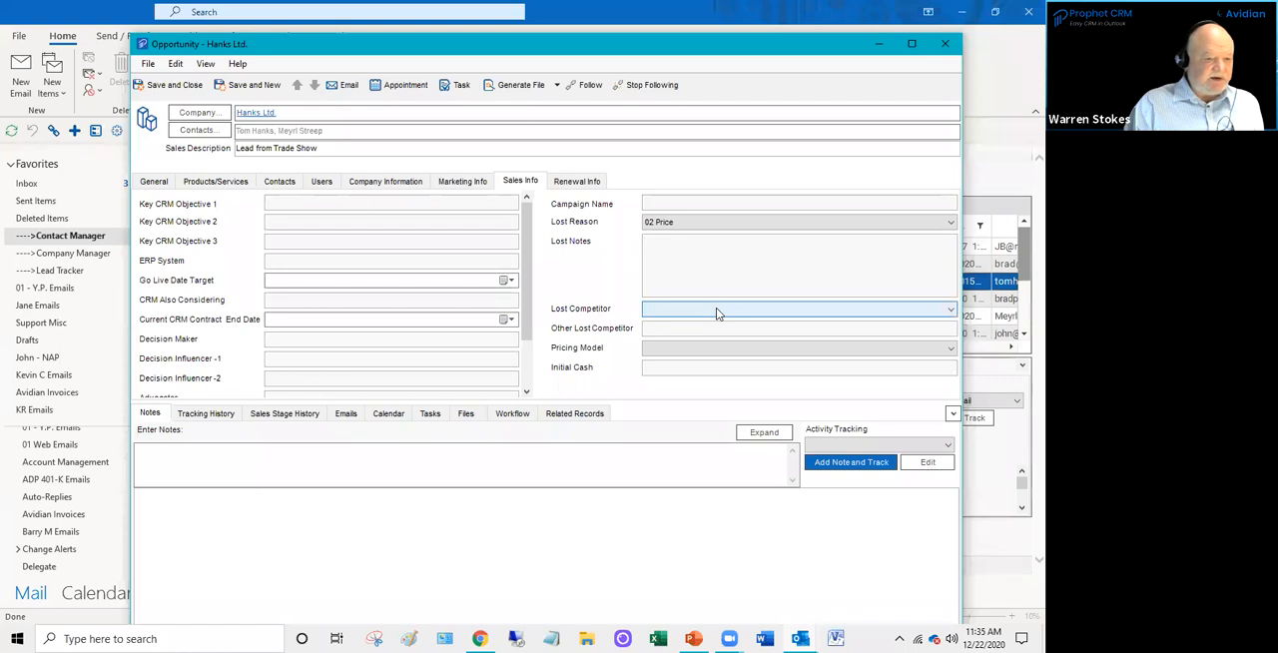
- Look over the go-live date target and ERP system fields, and return to the opportunity's general details
click(510, 282)
click(509, 282)
click(285, 259)
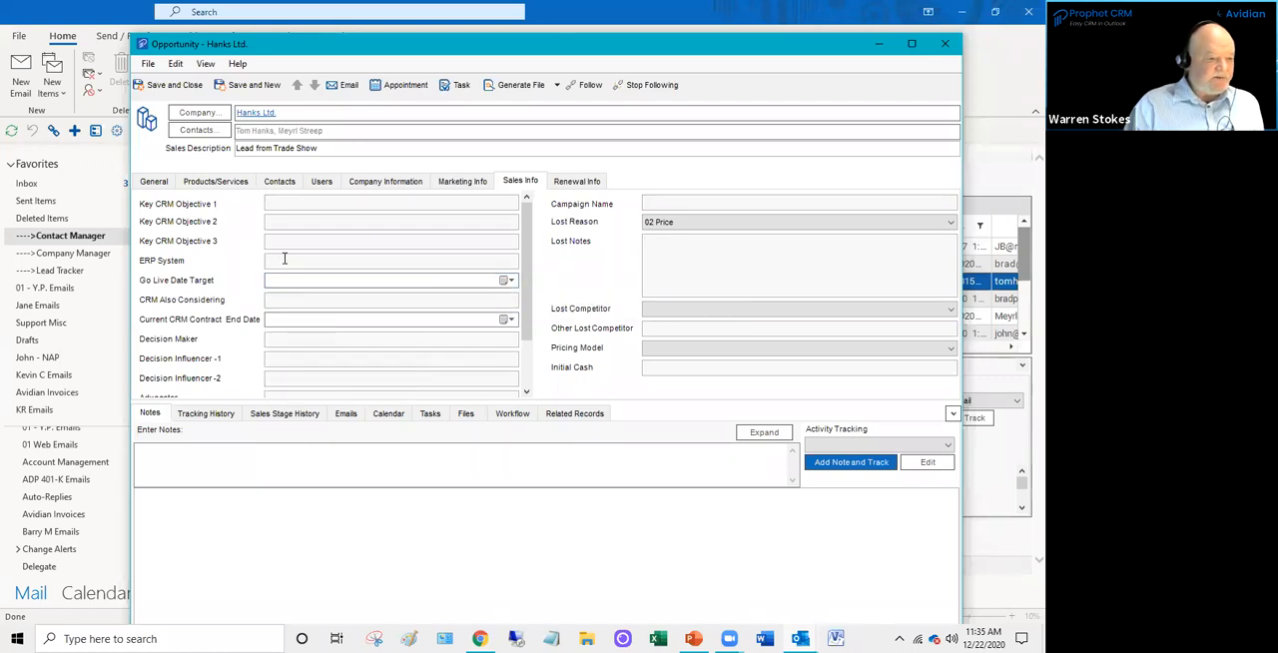
click(152, 181)
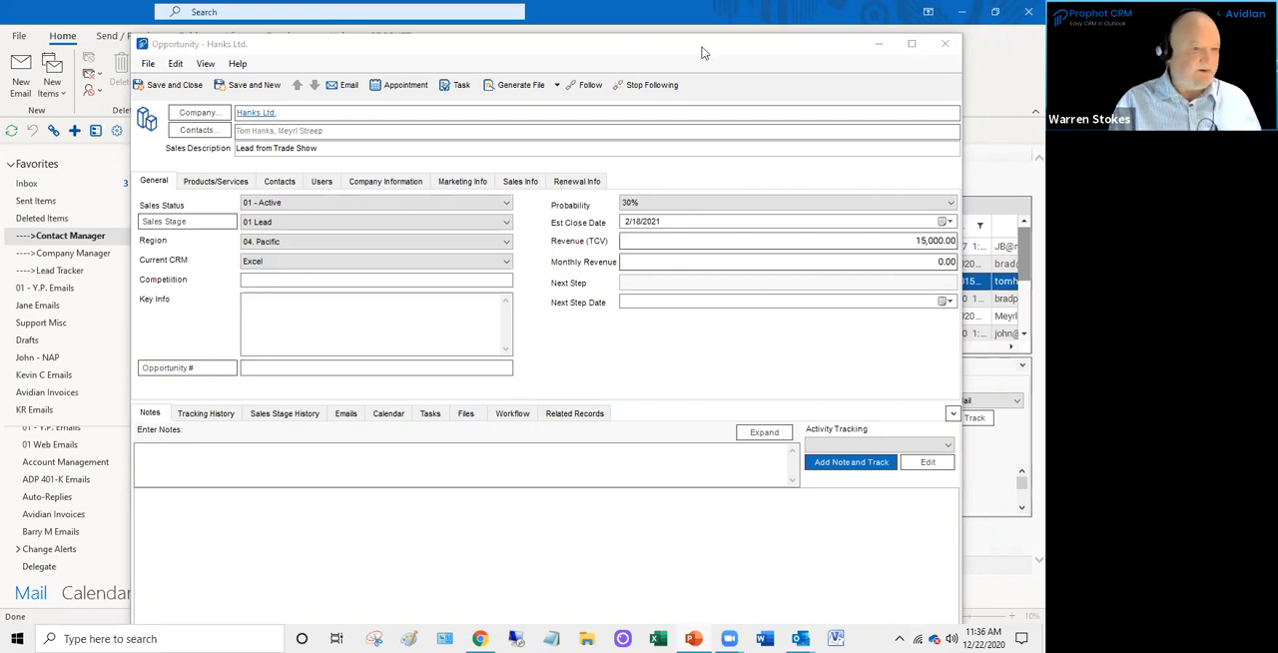
scroll(769, 333, down, 3)
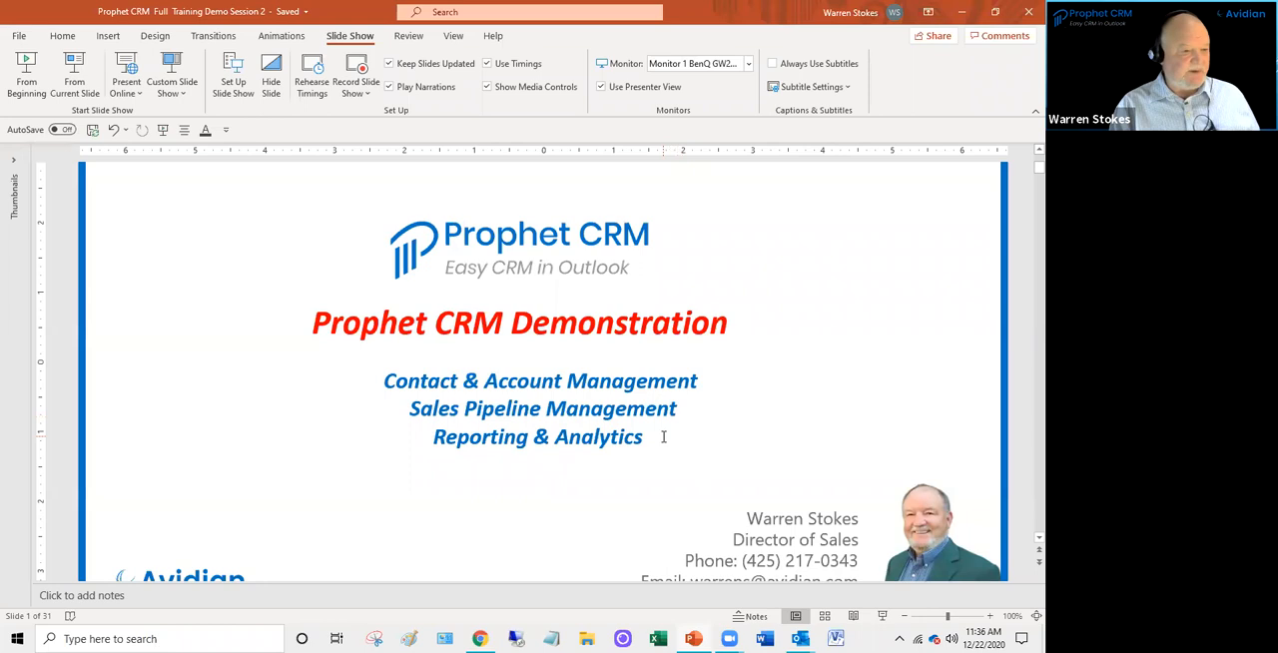
scroll(664, 436, down, 2)
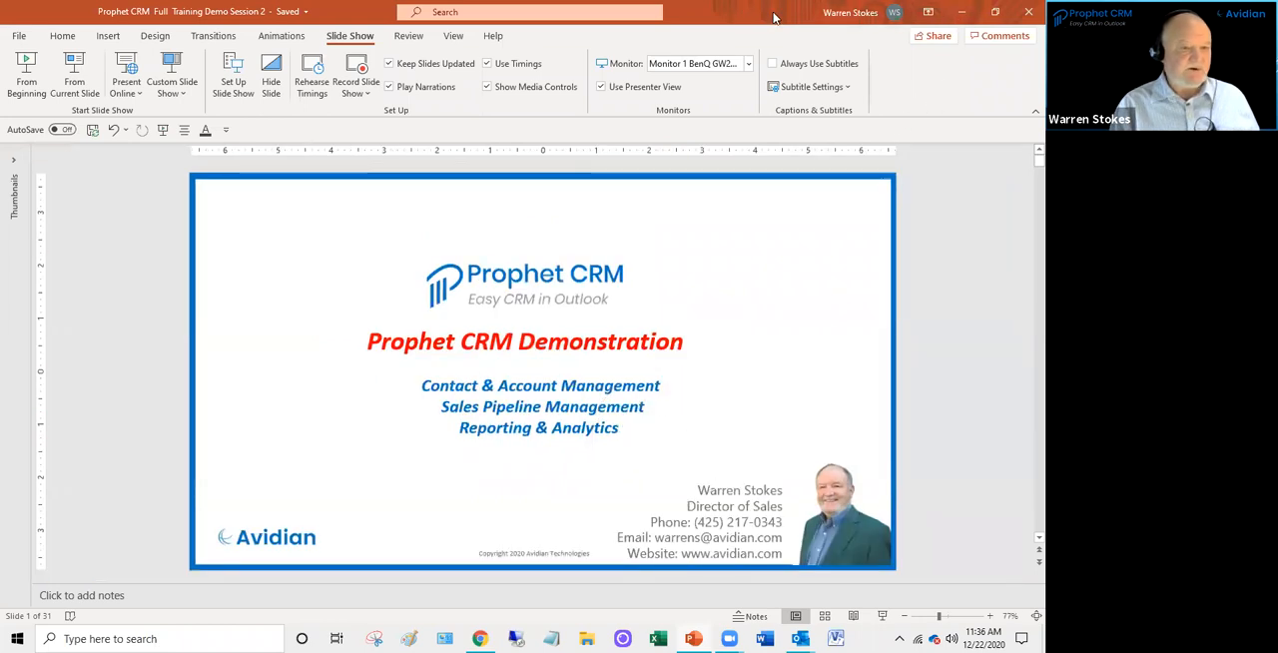
key(alt+Tab)
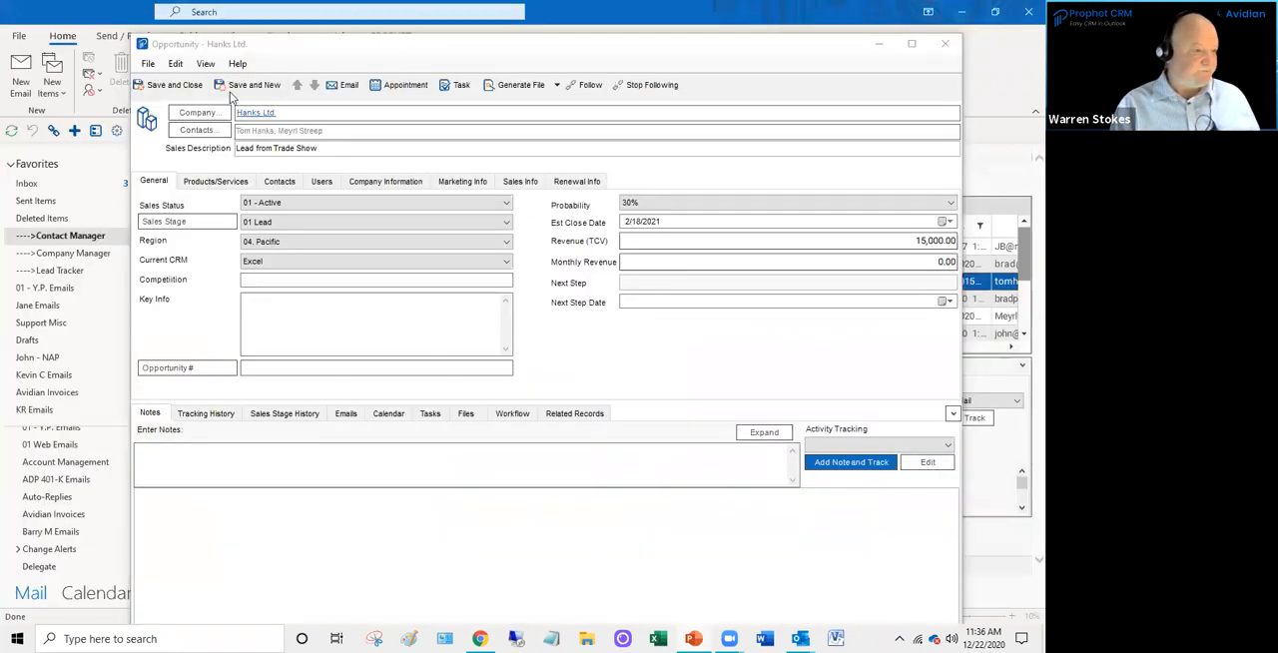
- Save and close the opportunity, and open the Lead Tracker with the 02 - Active Sales Pipeline view
click(184, 84)
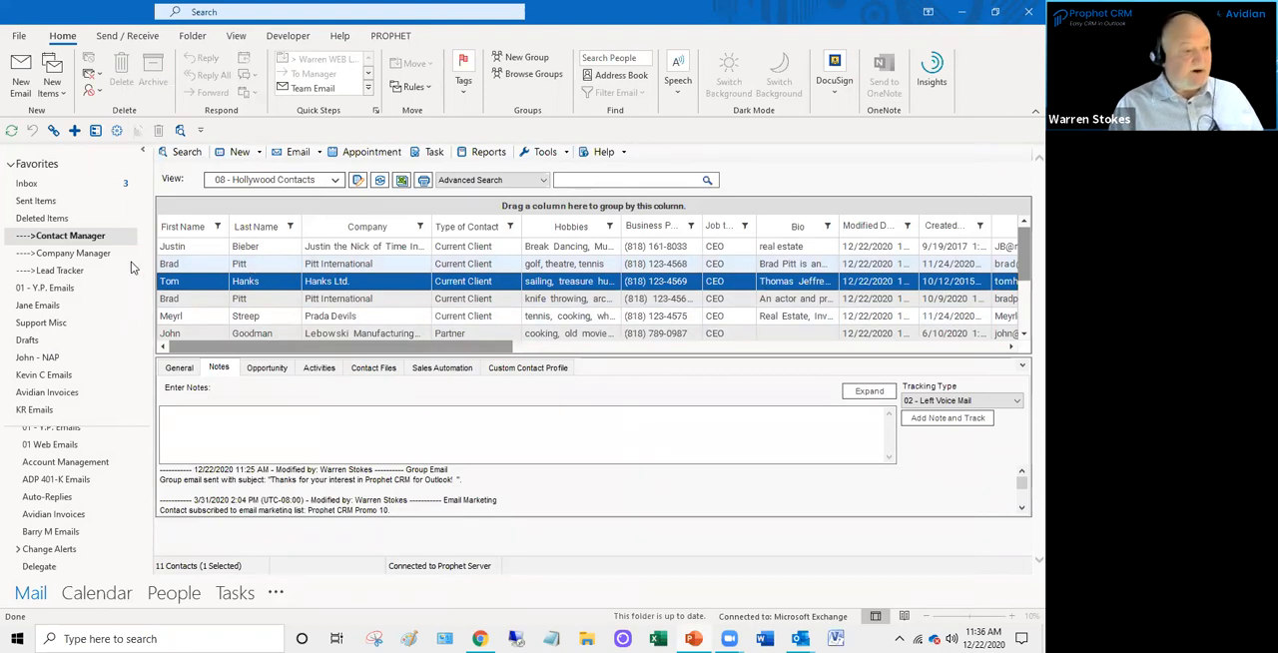
click(60, 271)
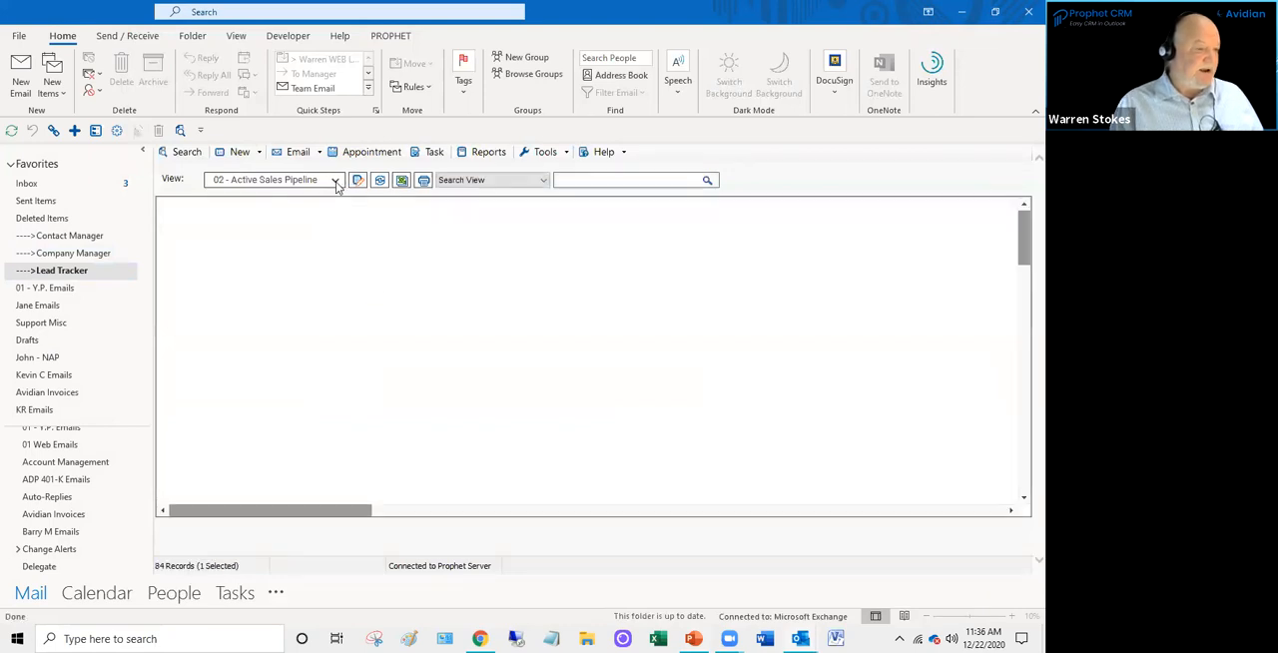
click(336, 181)
click(337, 185)
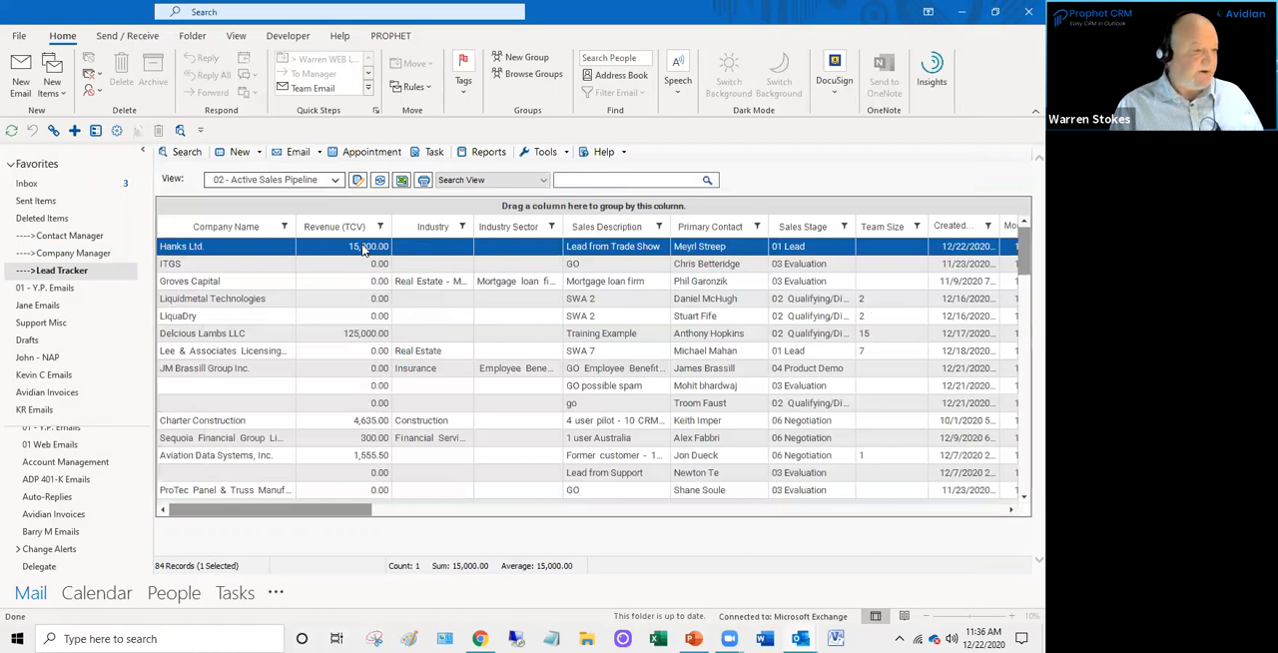
- Open the Hanks Ltd. opportunity from the pipeline list to check its saved details, and close it
double_click(365, 251)
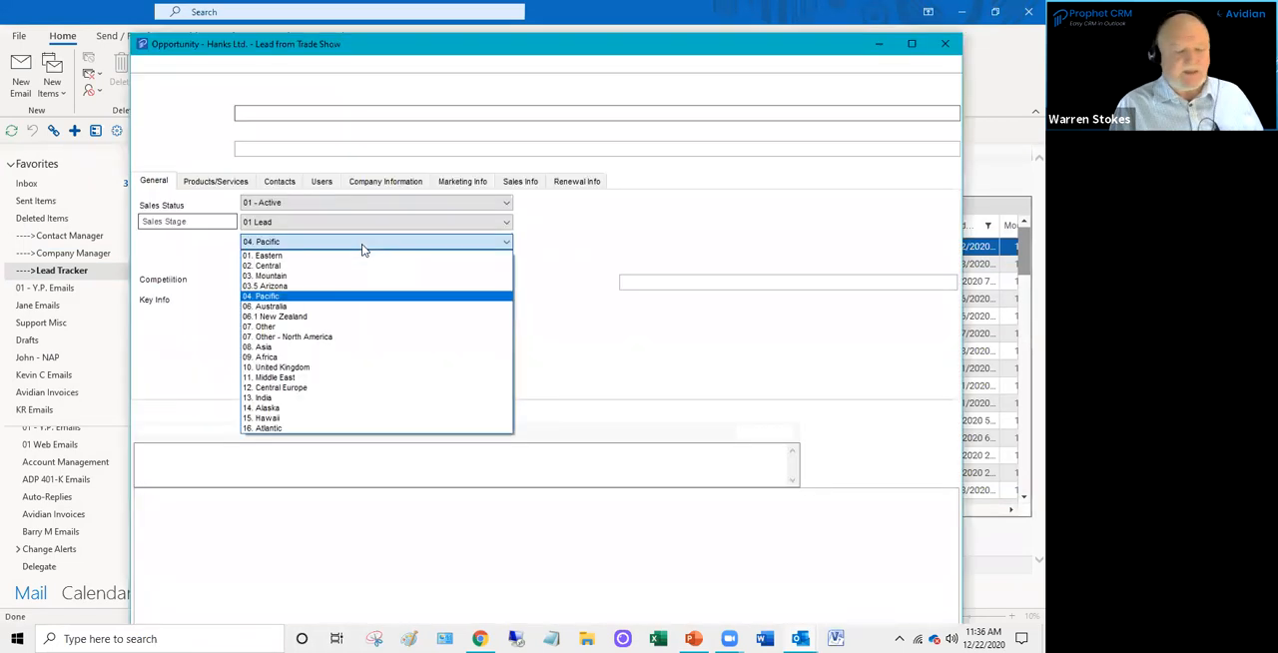
click(951, 44)
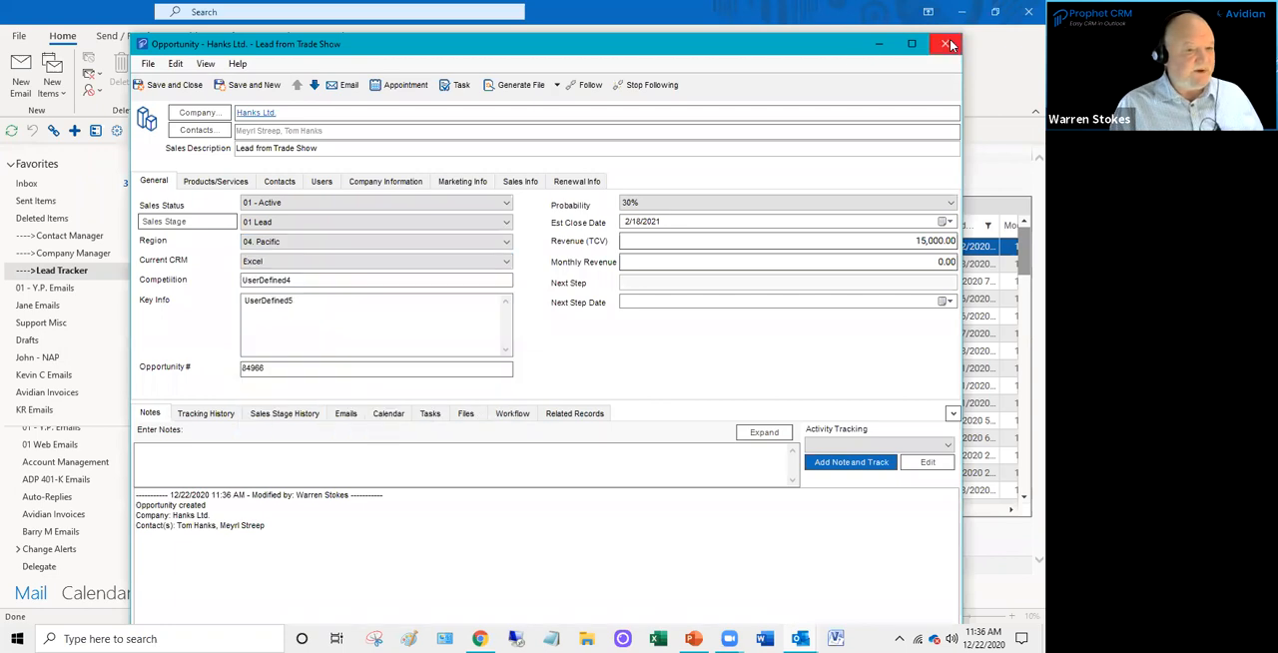
click(948, 45)
- Switch the Lead Tracker to the 09 - Hollywood Projects view and look through the other saved views
click(336, 184)
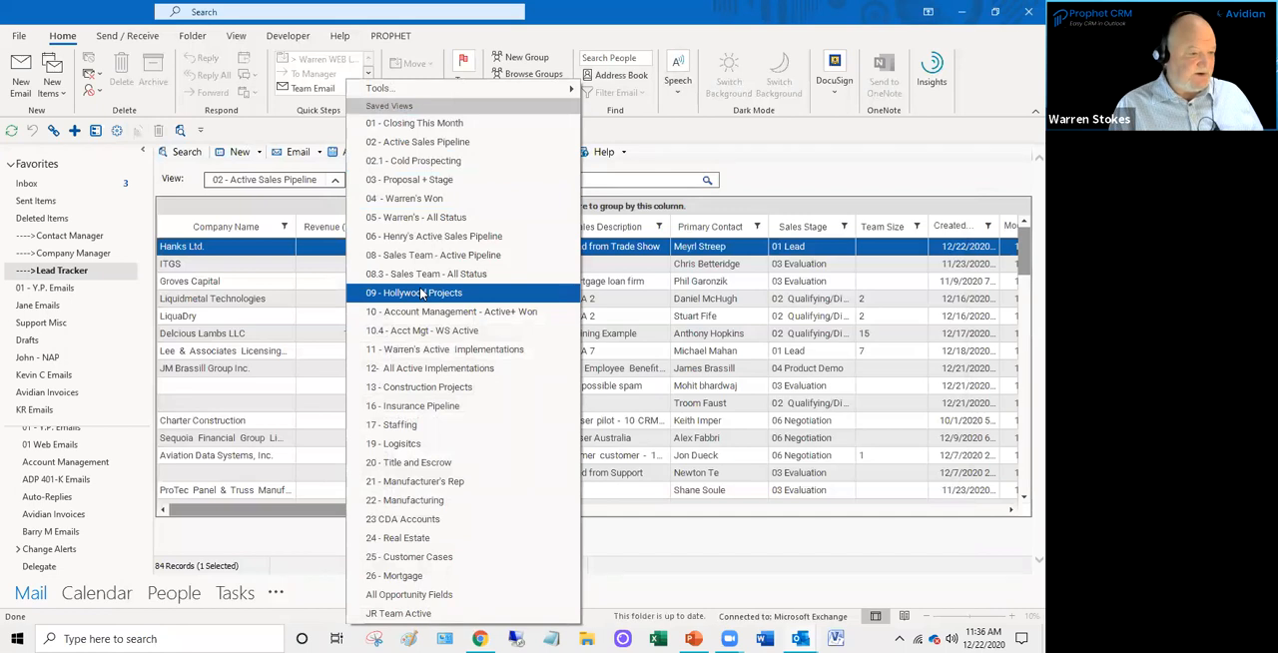
click(423, 292)
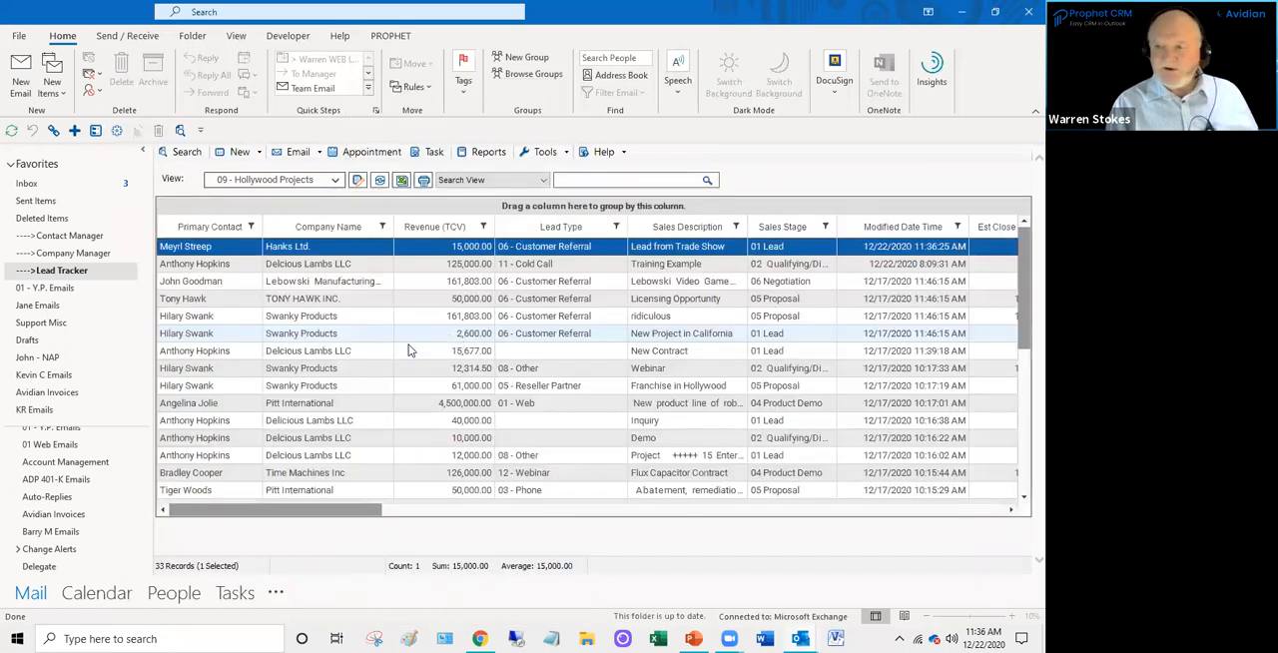
click(336, 182)
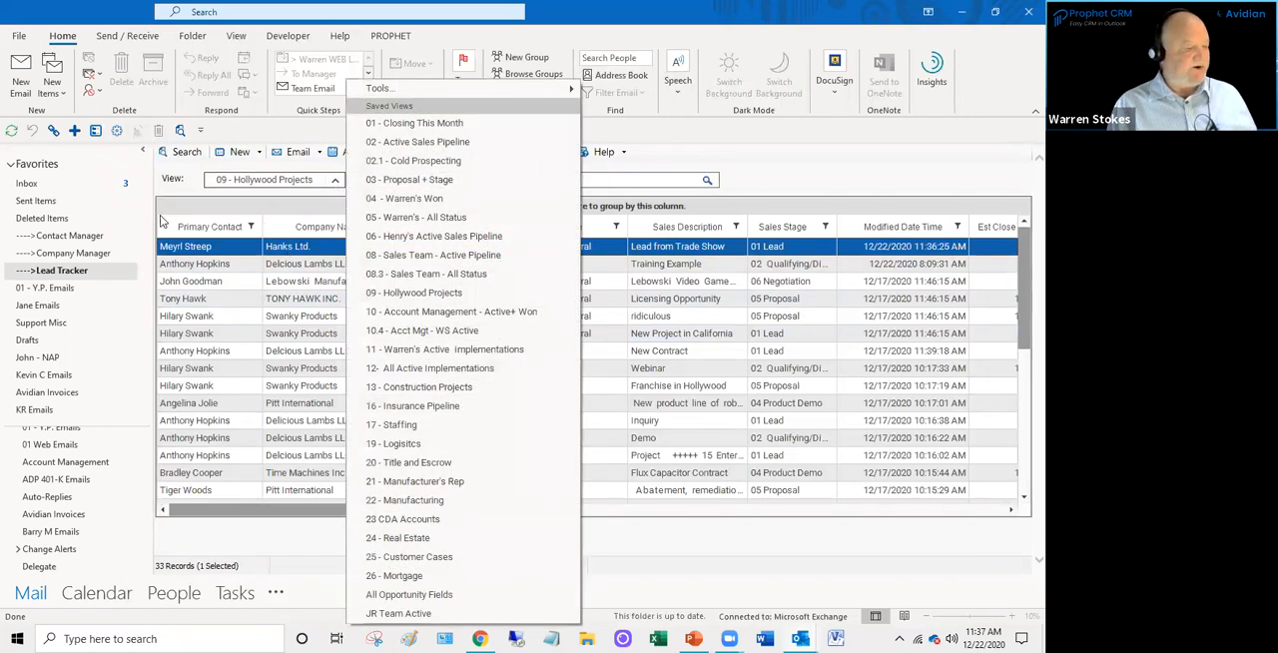
click(697, 159)
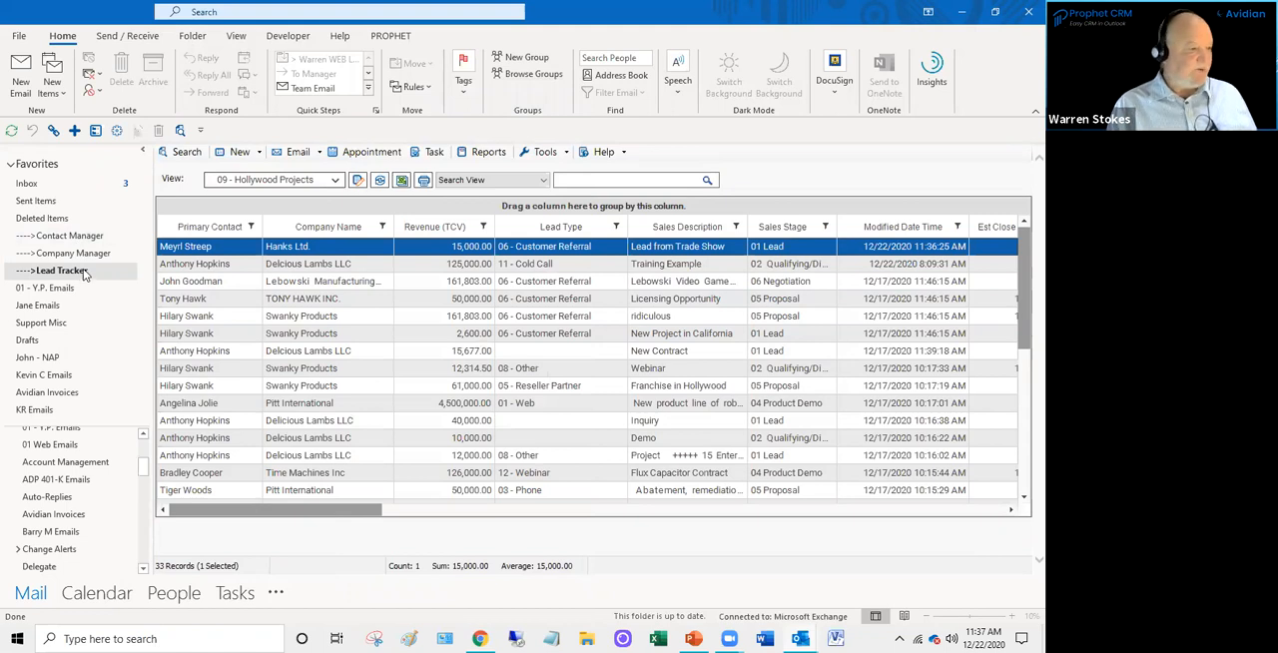
click(336, 181)
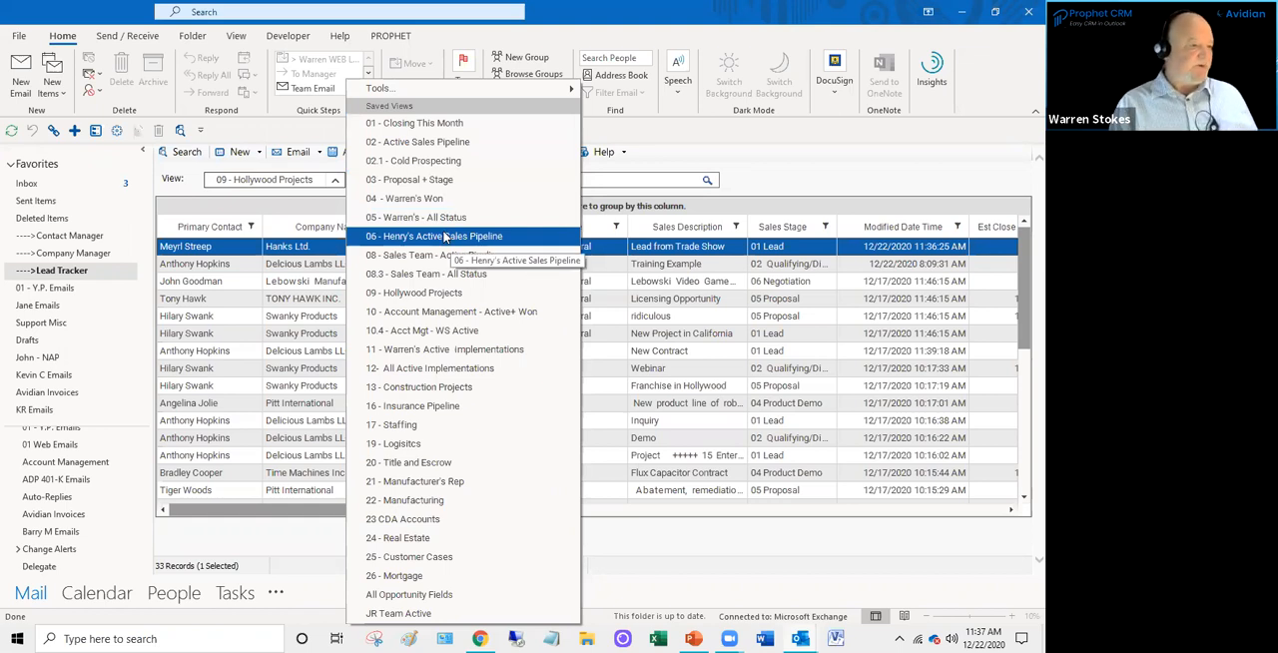
click(270, 337)
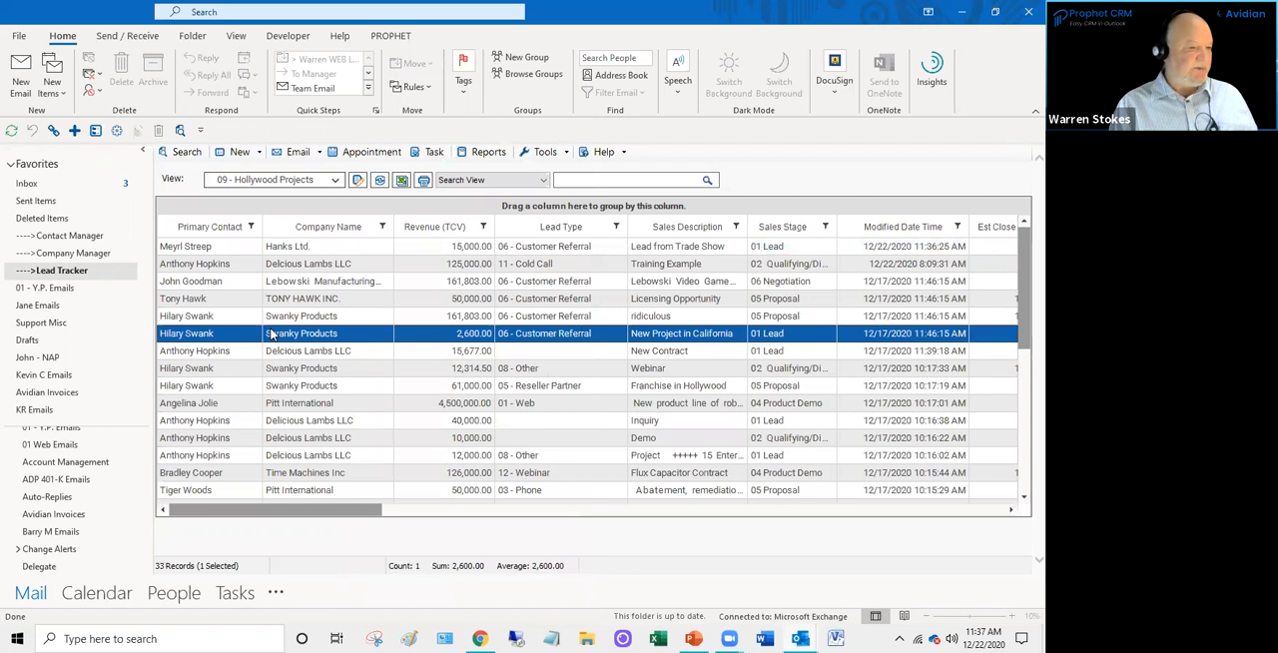
scroll(667, 350, down, 1)
scroll(664, 353, up, 1)
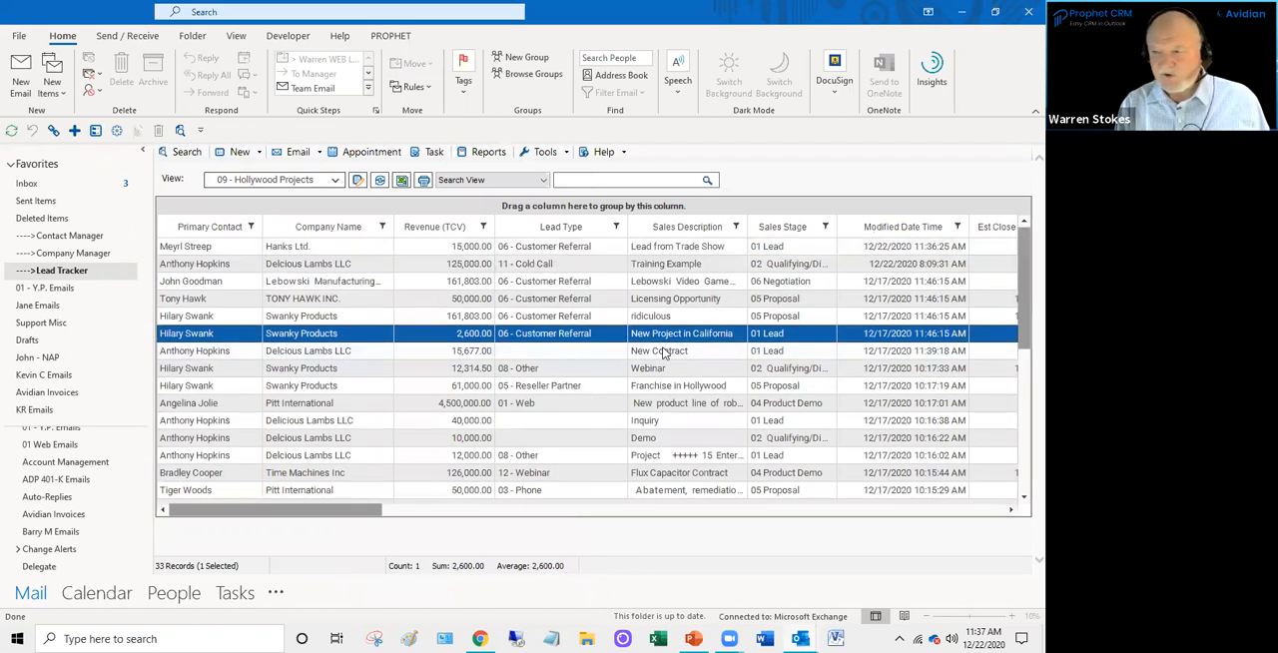
- Sort the Hollywood Projects opportunities by Revenue (TCV) from highest to lowest
click(439, 228)
click(444, 230)
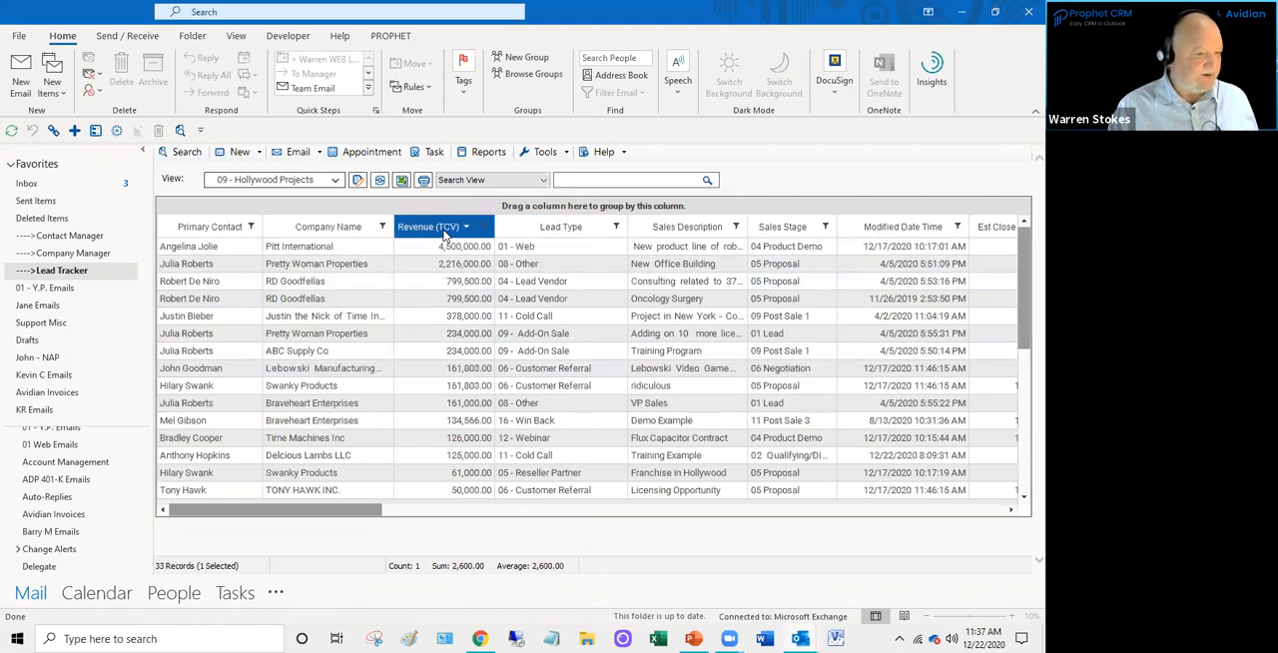
ctrl+click(444, 284)
ctrl+click(442, 323)
click(443, 367)
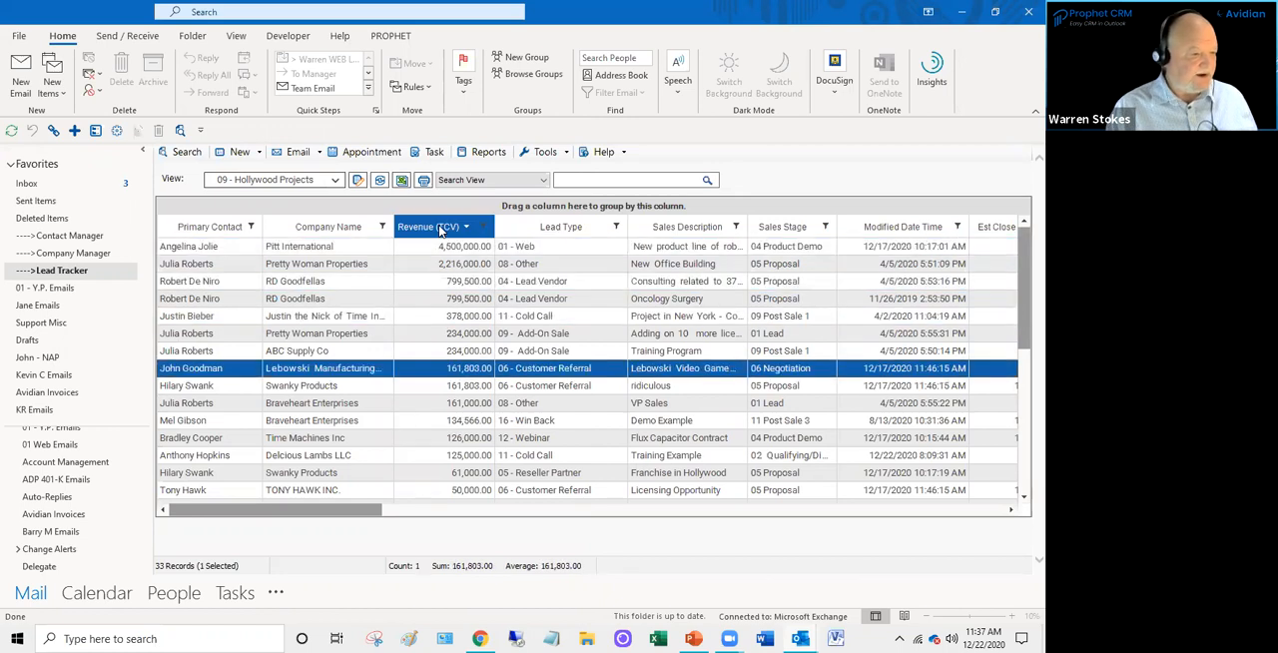
click(442, 228)
click(443, 227)
click(442, 228)
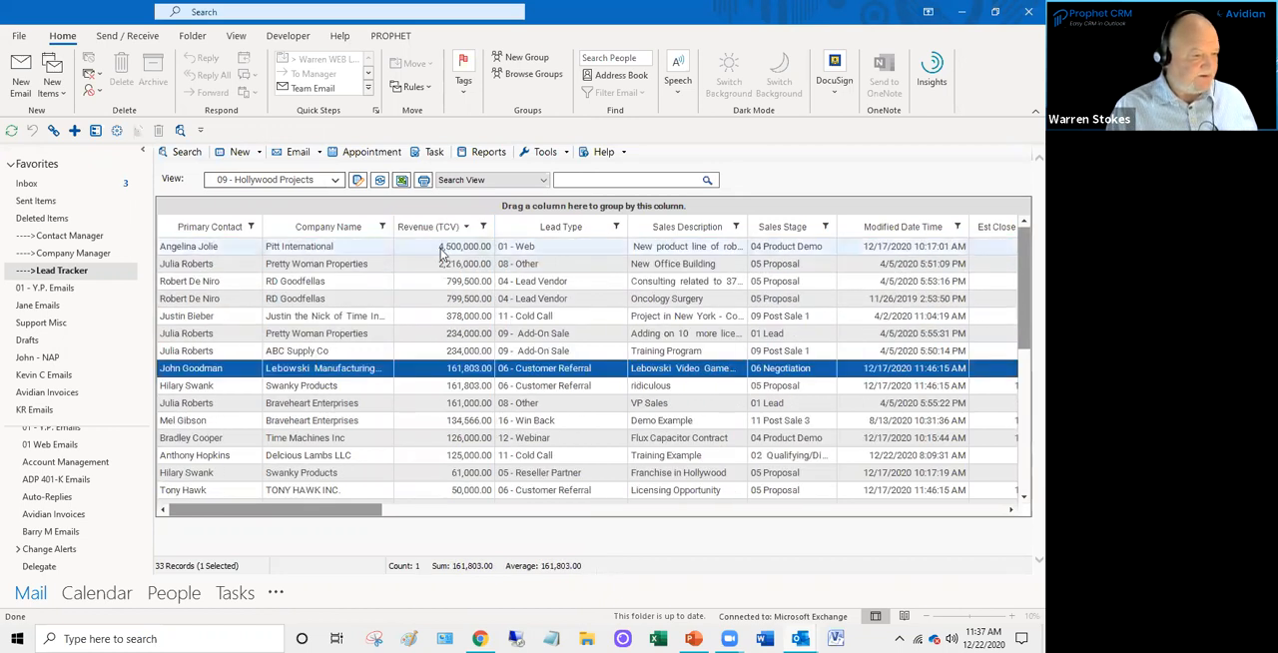
- Select the ten highest-revenue opportunities together to check their count, sum and average, and return to only the Pitt International one
click(442, 249)
click(449, 267)
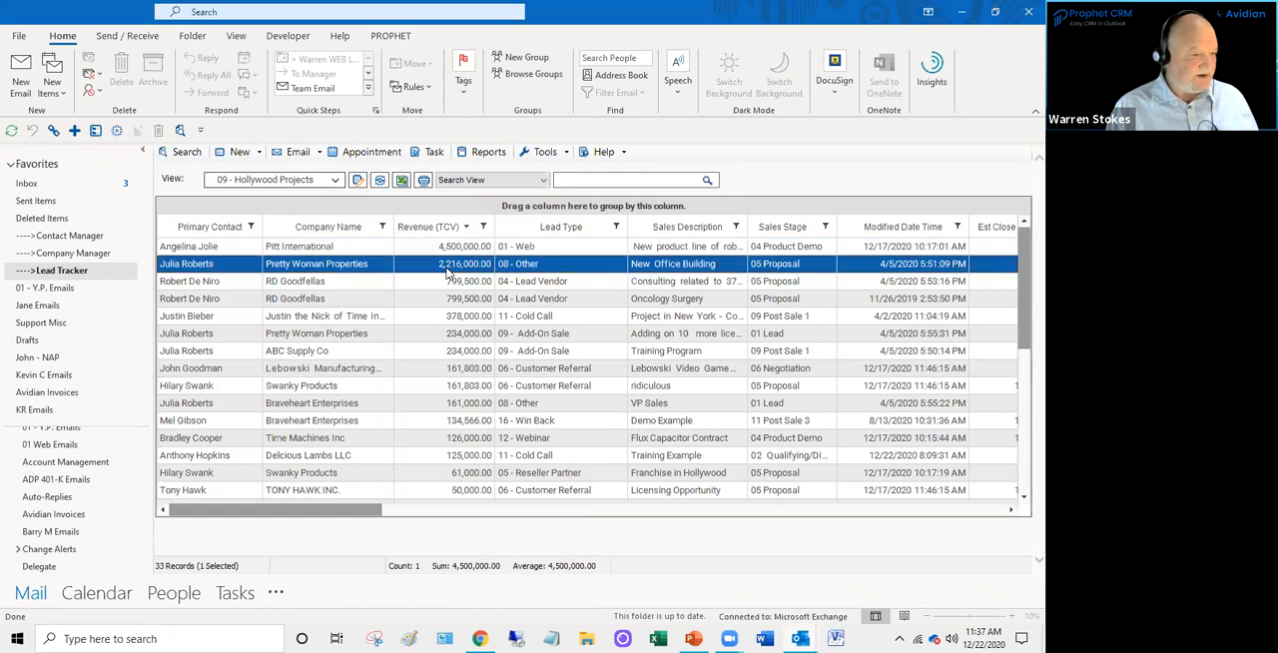
click(449, 251)
shift+click(446, 266)
shift+click(447, 281)
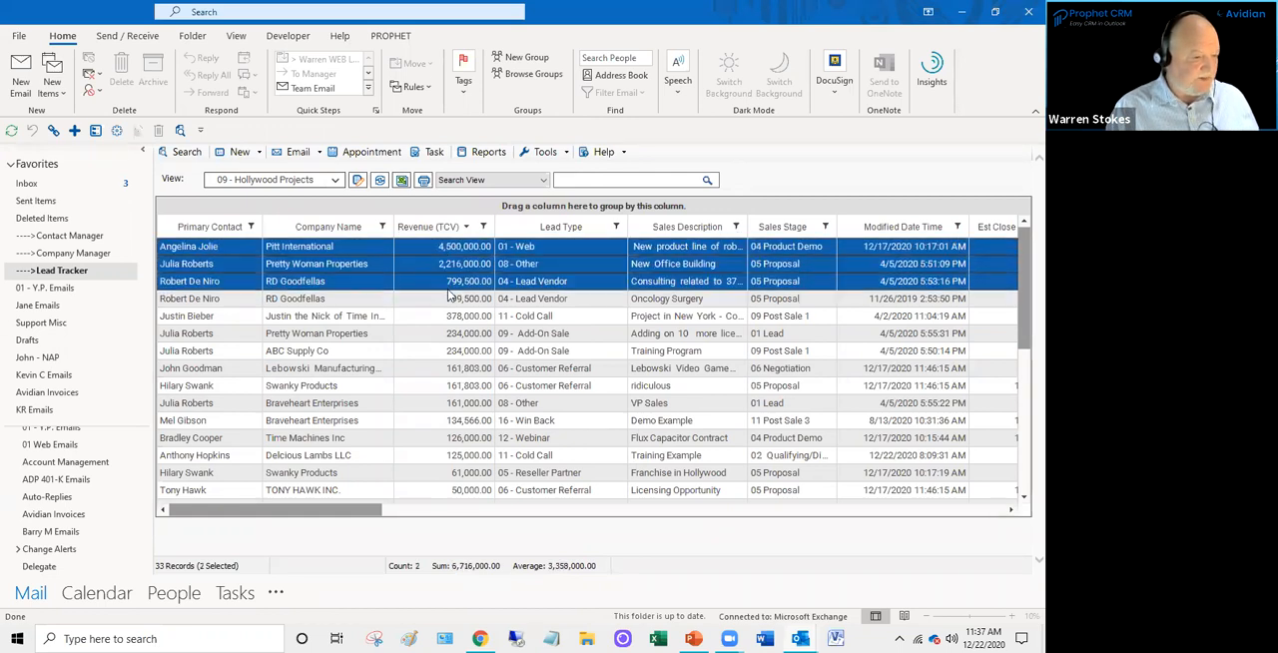
shift+click(449, 299)
shift+click(446, 317)
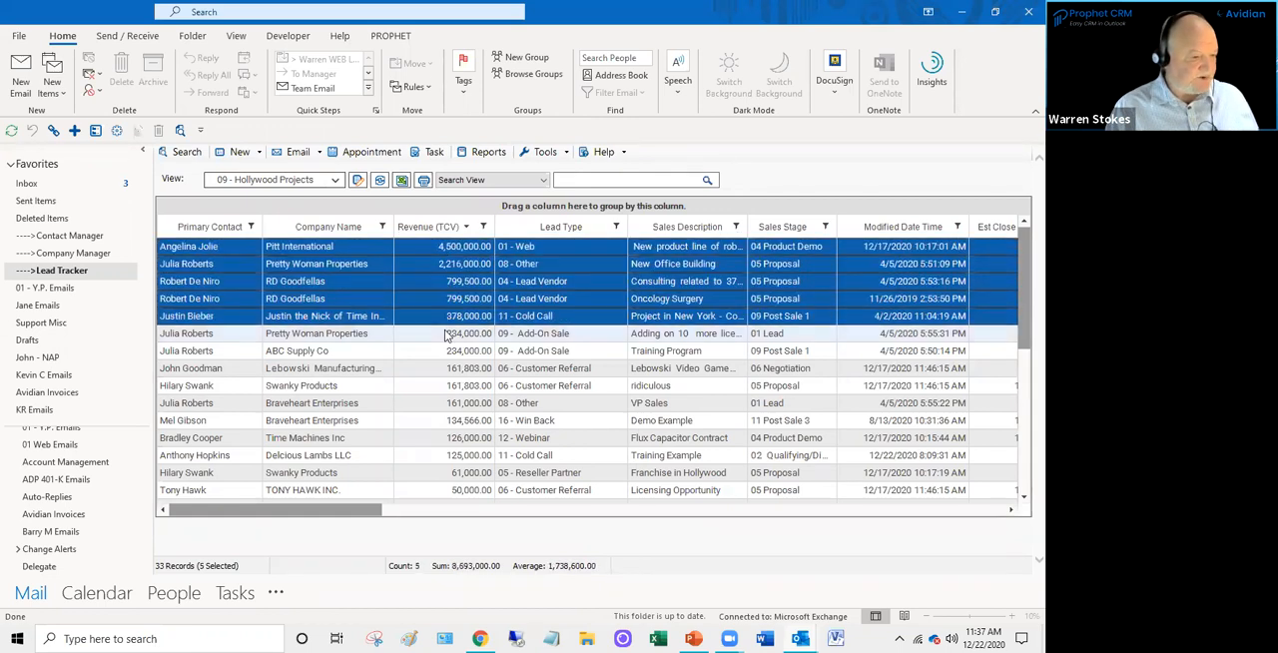
shift+click(448, 334)
shift+click(446, 351)
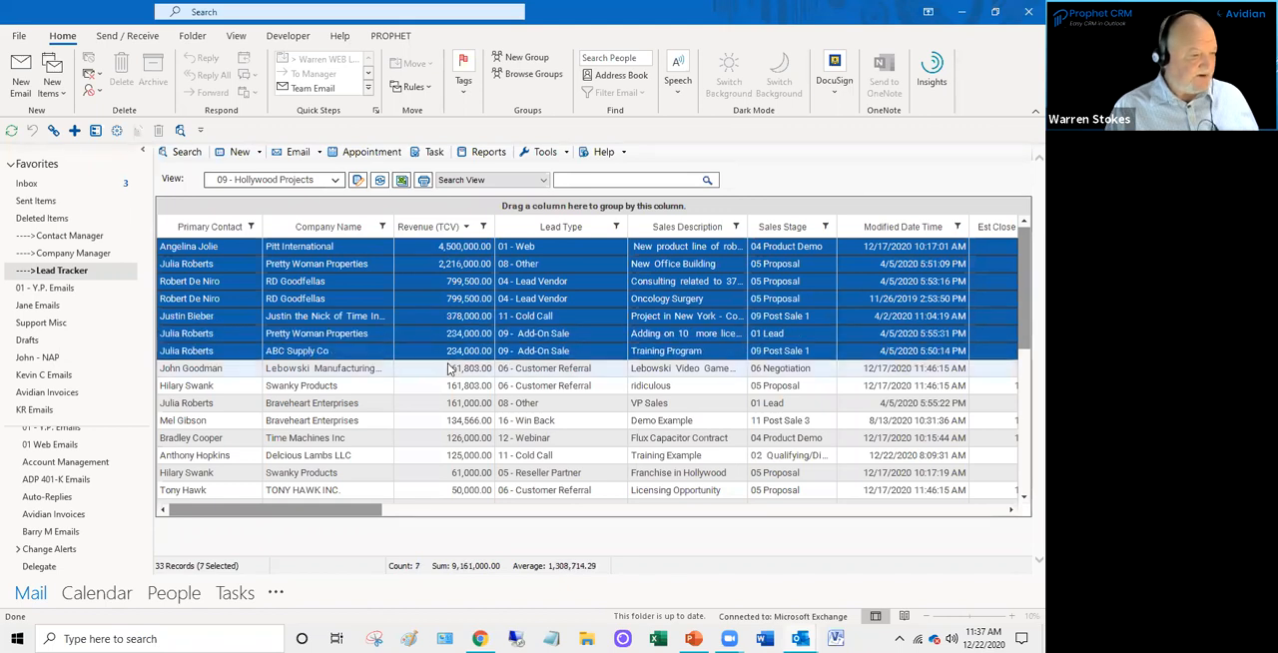
shift+click(449, 370)
shift+click(449, 386)
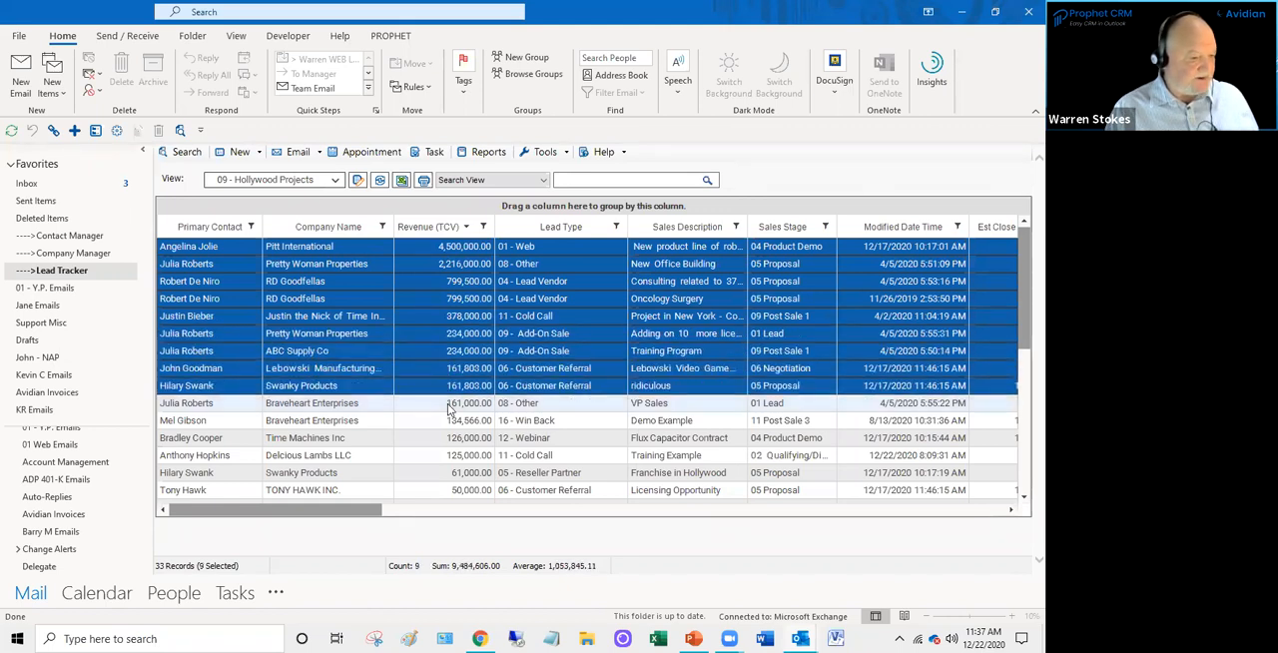
shift+click(448, 403)
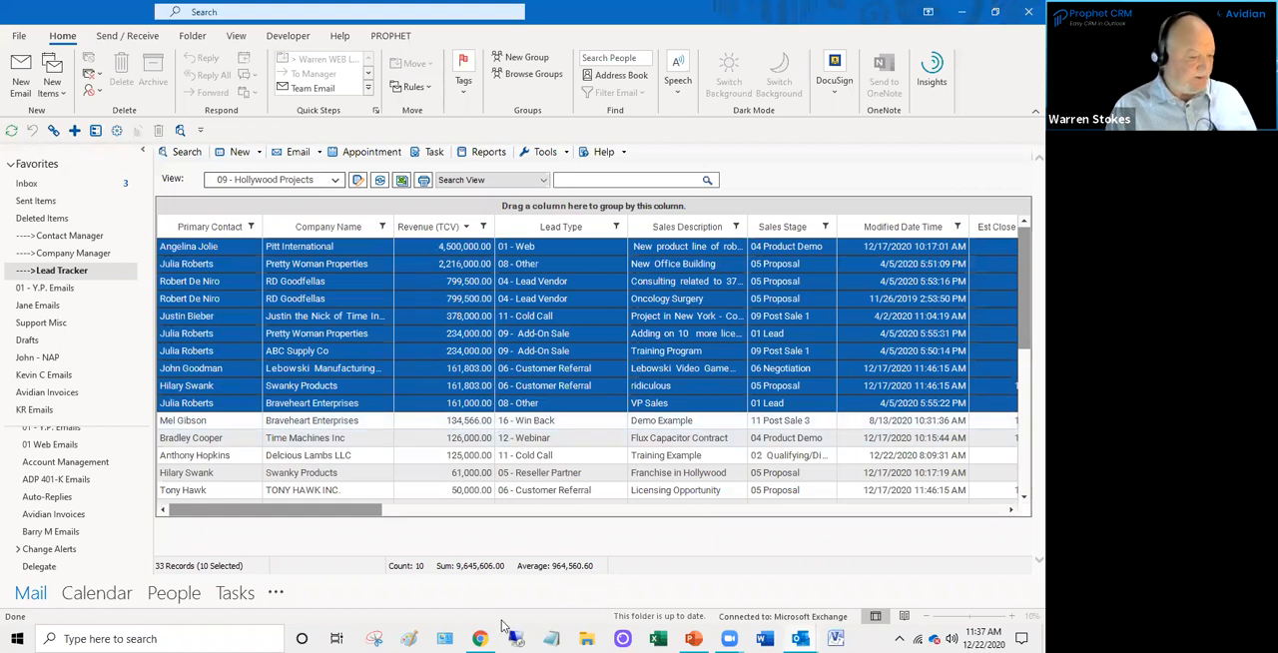
key(ctrl)
key(ctrl)
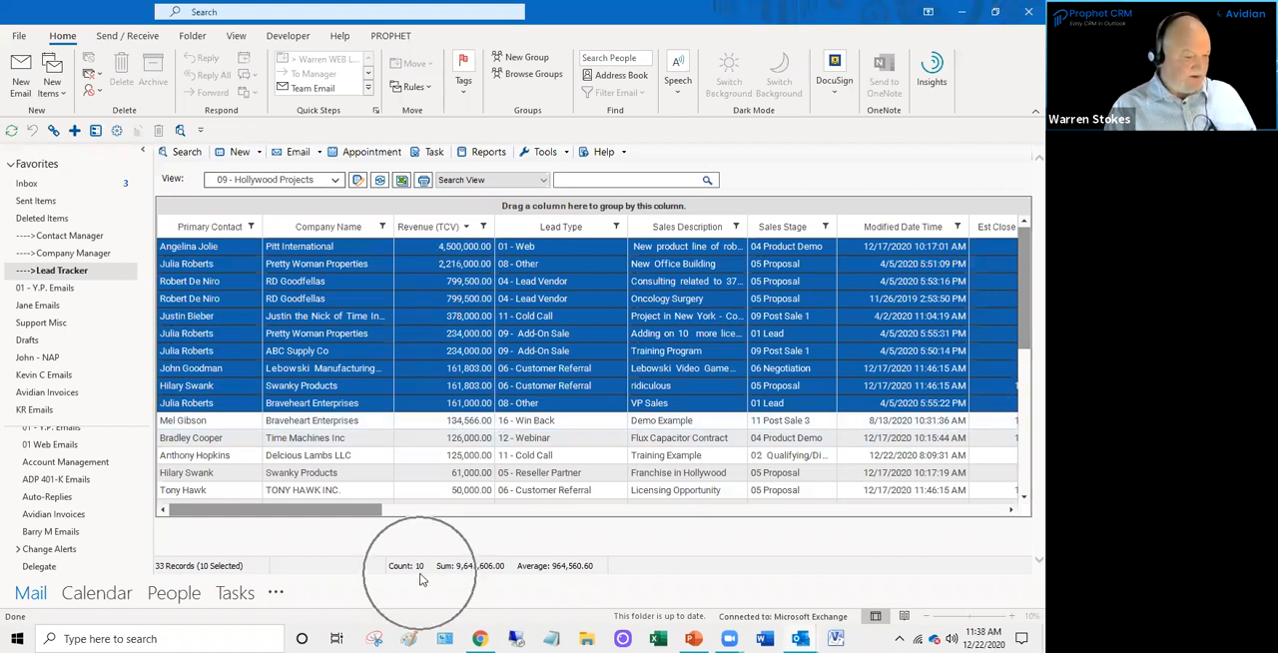
key(ctrl)
key(ctrl)
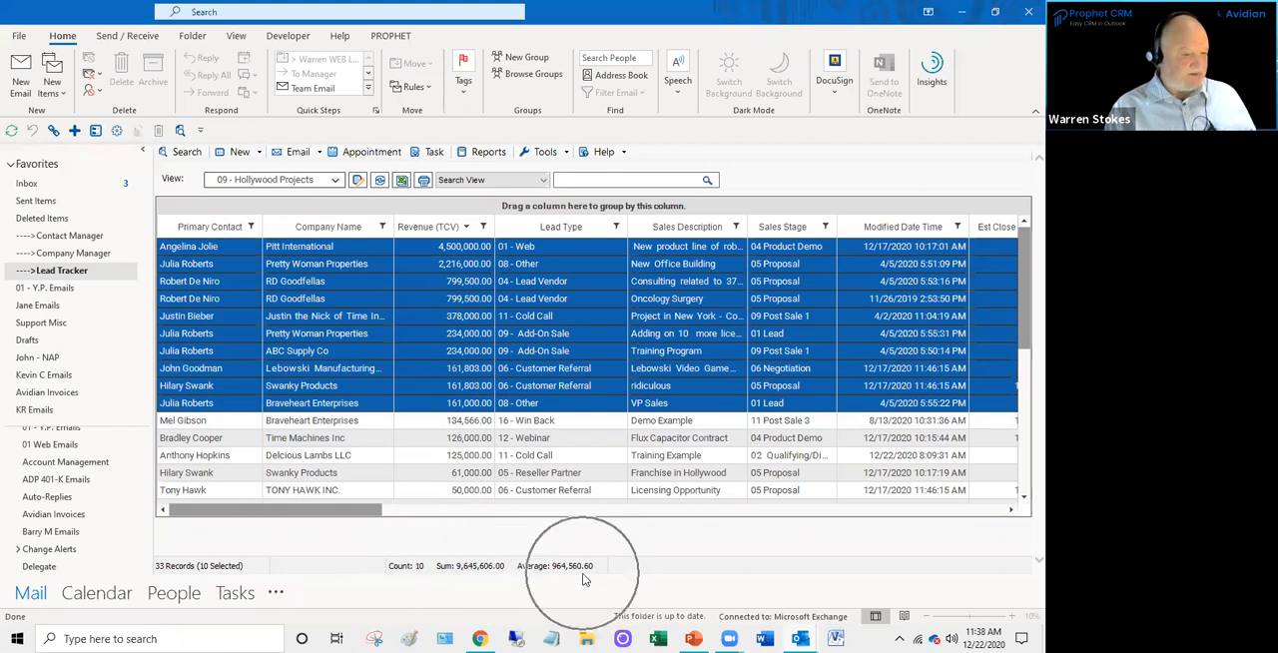
click(485, 404)
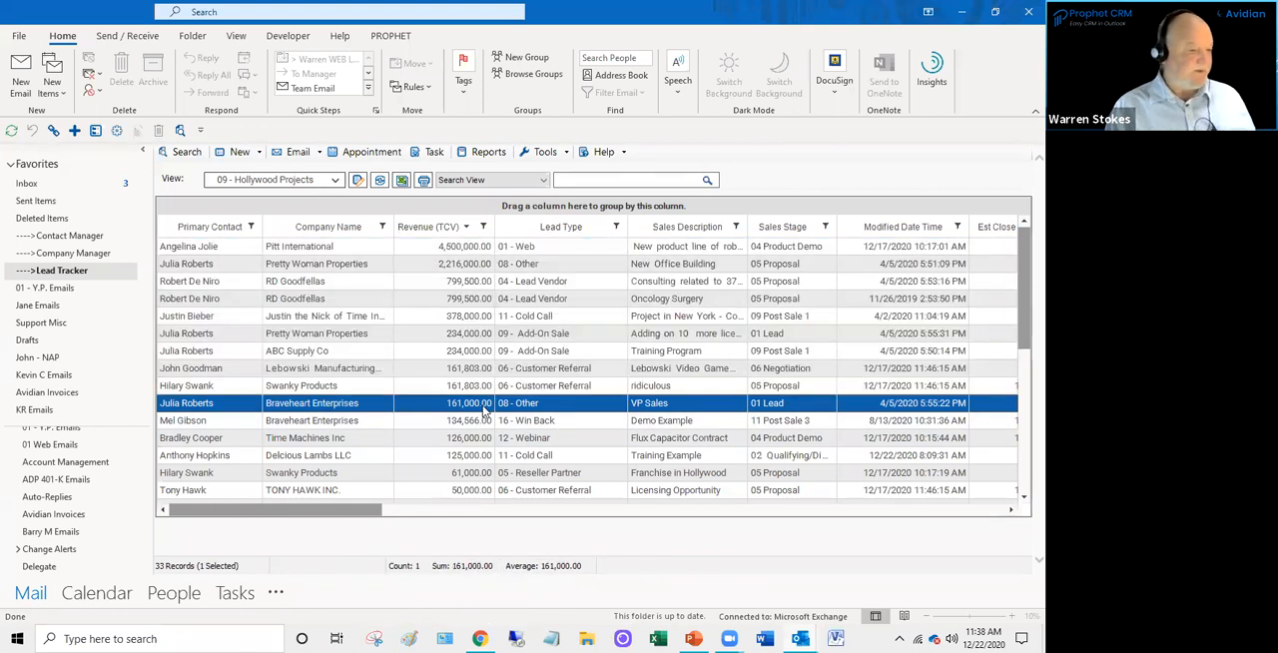
click(459, 249)
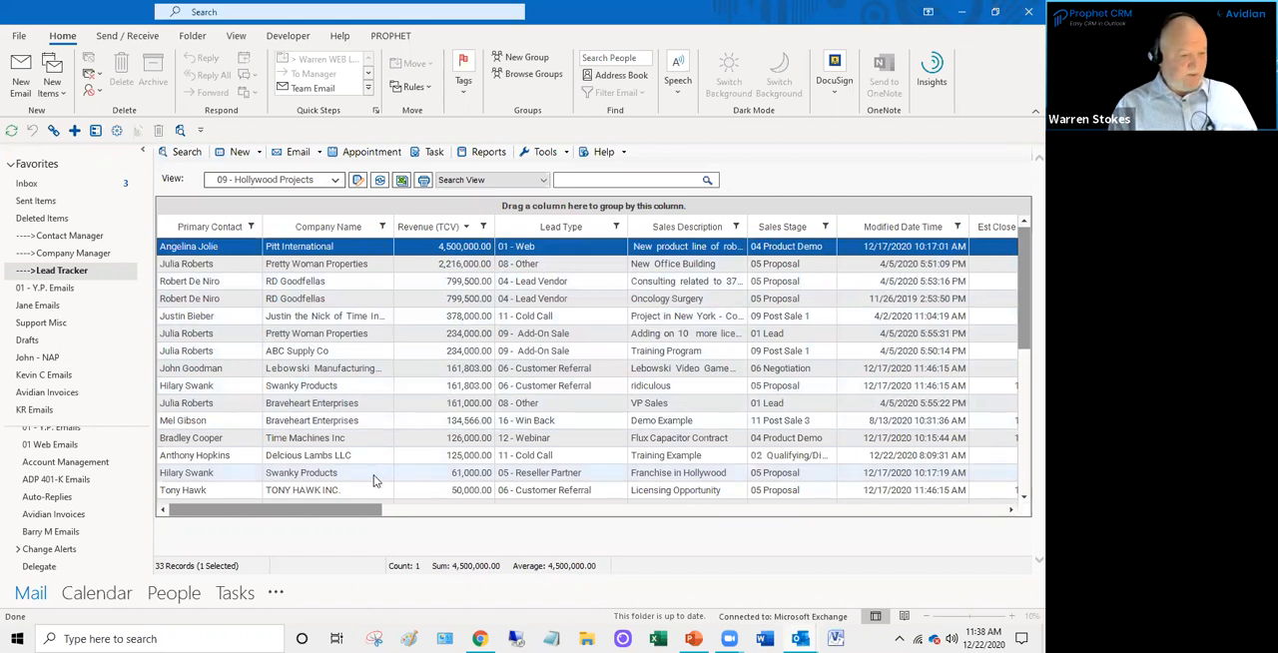
- Move the Sales Description and Sales Stage columns ahead of Lead Type in the opportunity list
drag(707, 234, 545, 231)
drag(782, 228, 615, 233)
right_click(443, 255)
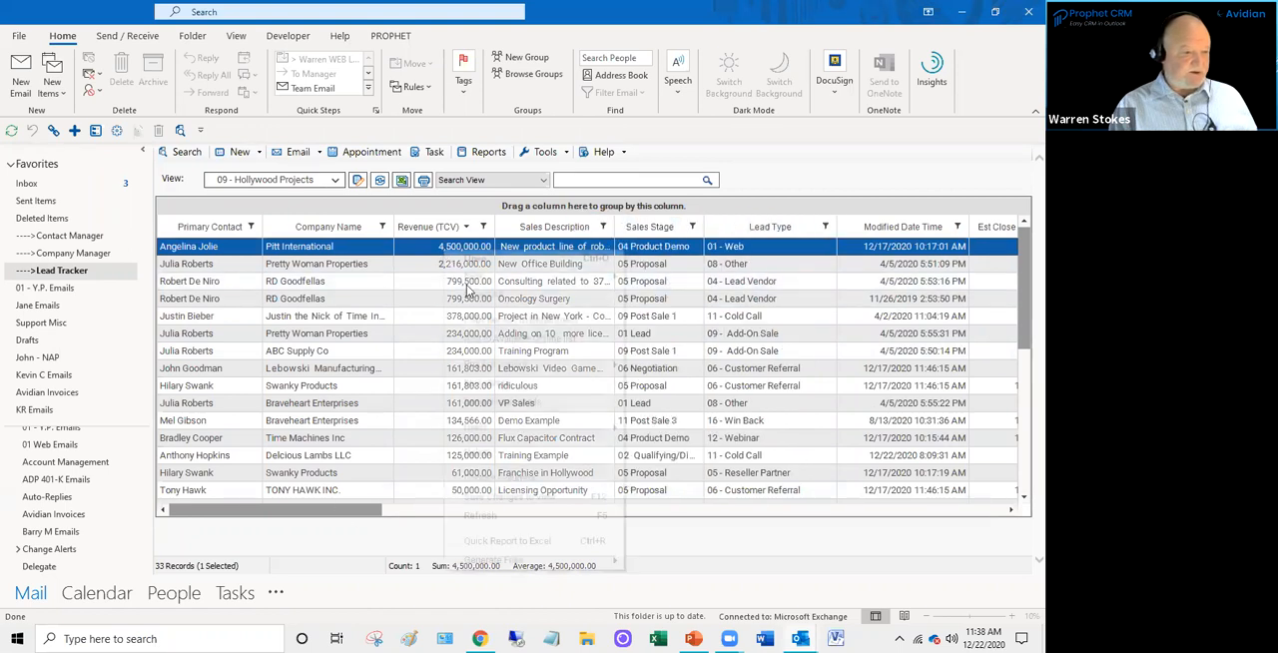
click(702, 255)
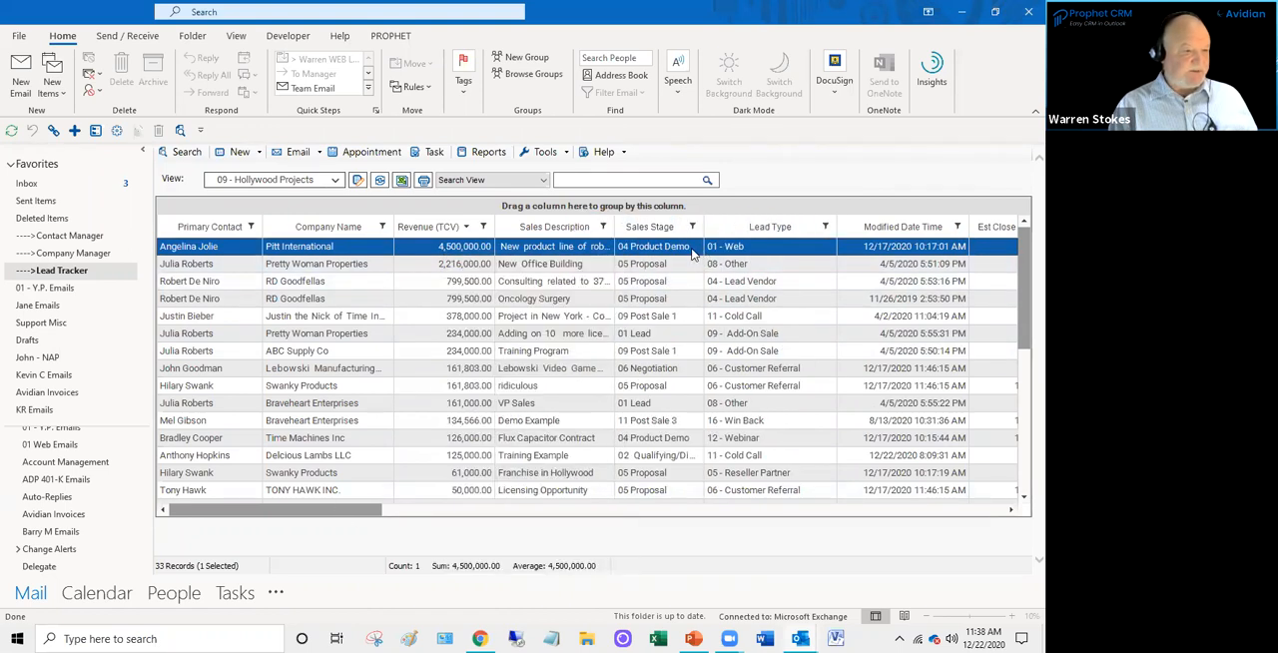
click(336, 180)
mouse_move(377, 88)
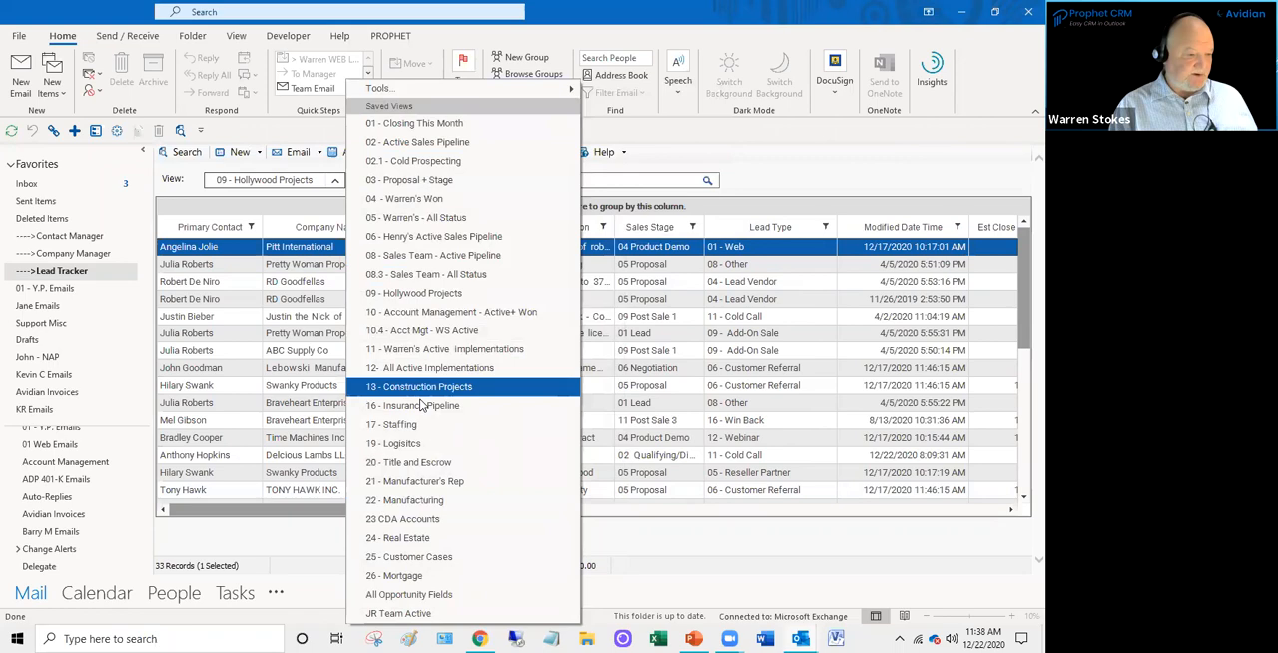
click(794, 173)
mouse_move(366, 514)
mouse_down()
mouse_move(501, 510)
mouse_move(380, 509)
mouse_up()
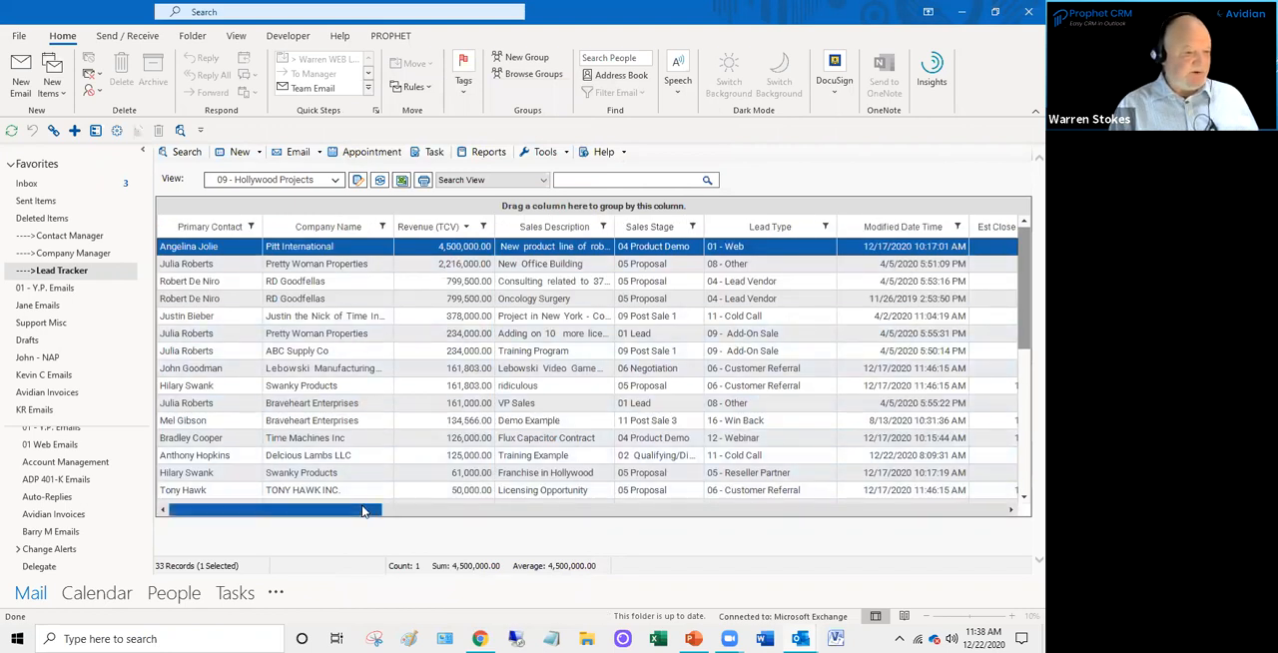
- Filter Sales Stage to 04 Product Demo, 05 Proposal, 06 Negotiation, 09 Post Sale 1 and 11 Post Sale 3
click(693, 227)
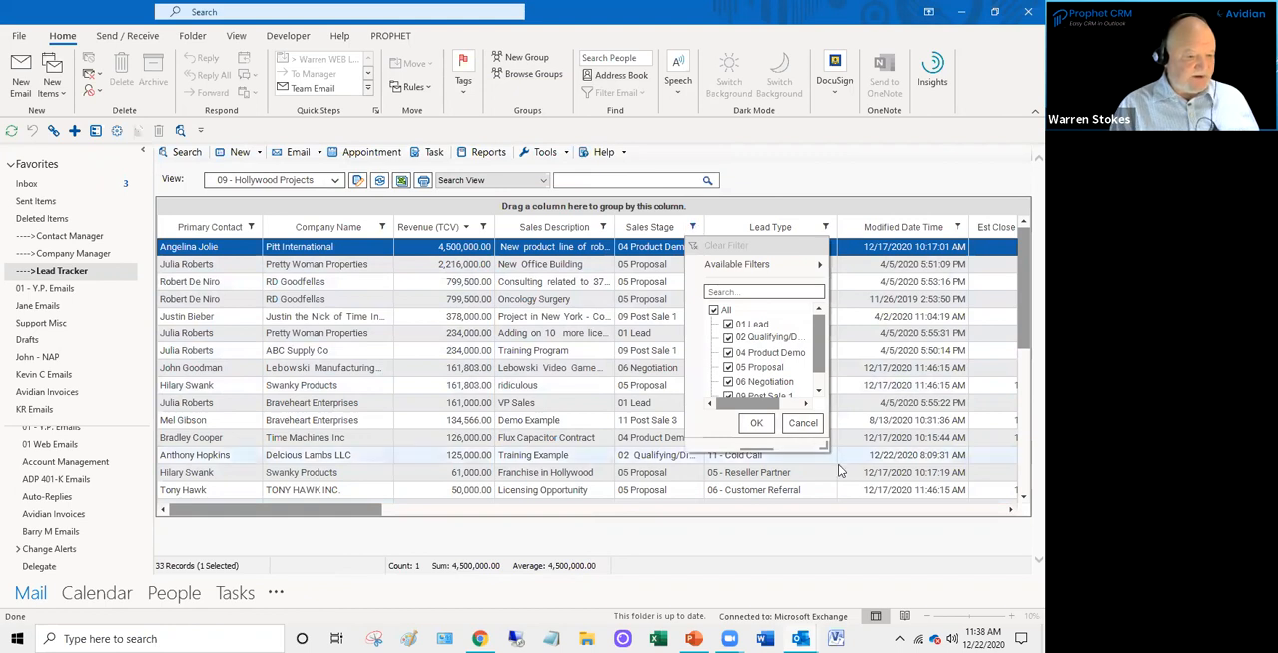
drag(822, 445, 894, 539)
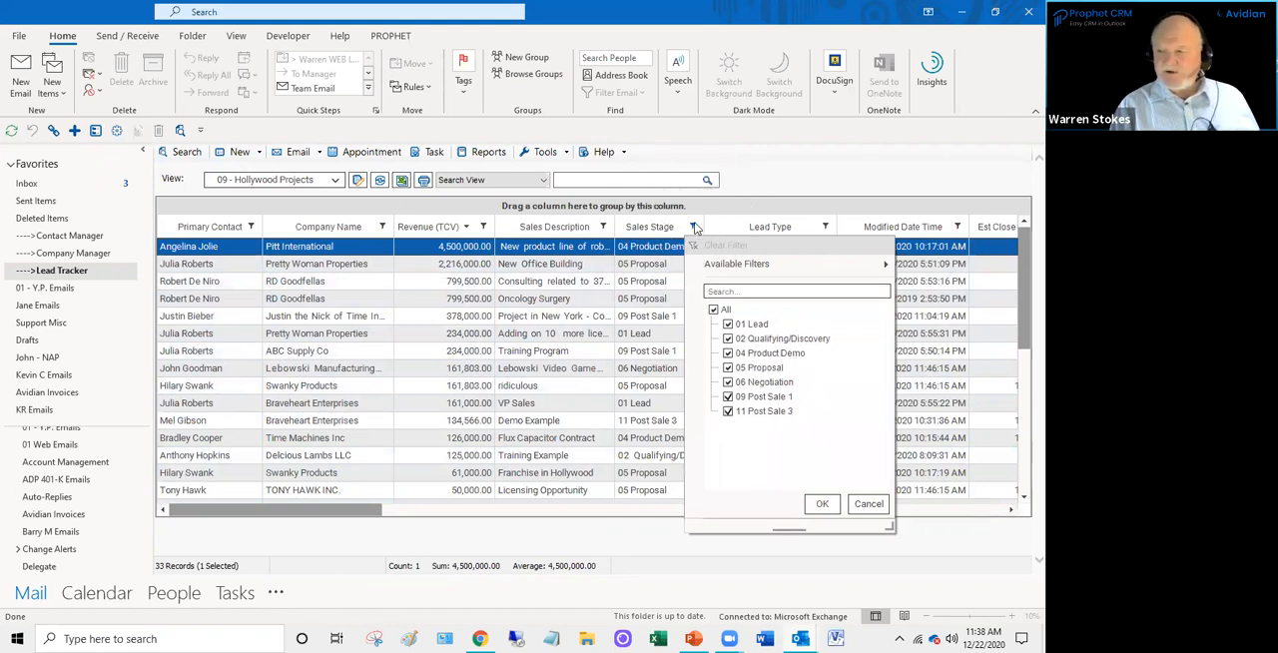
click(715, 312)
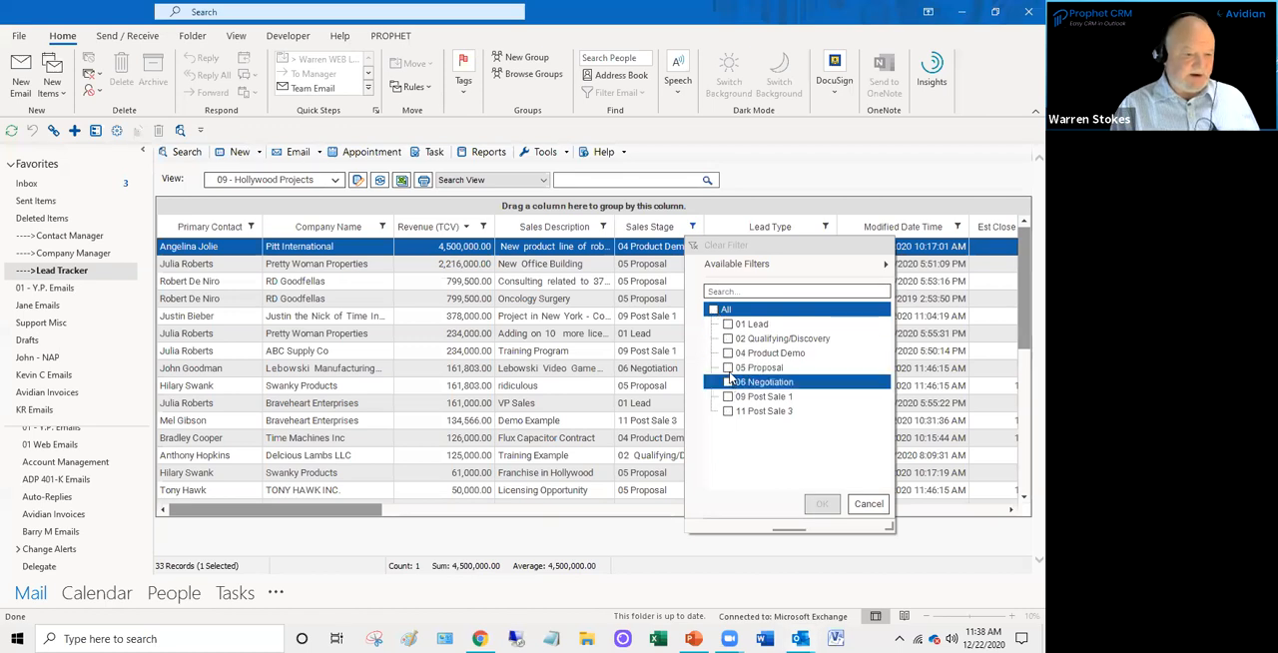
click(728, 353)
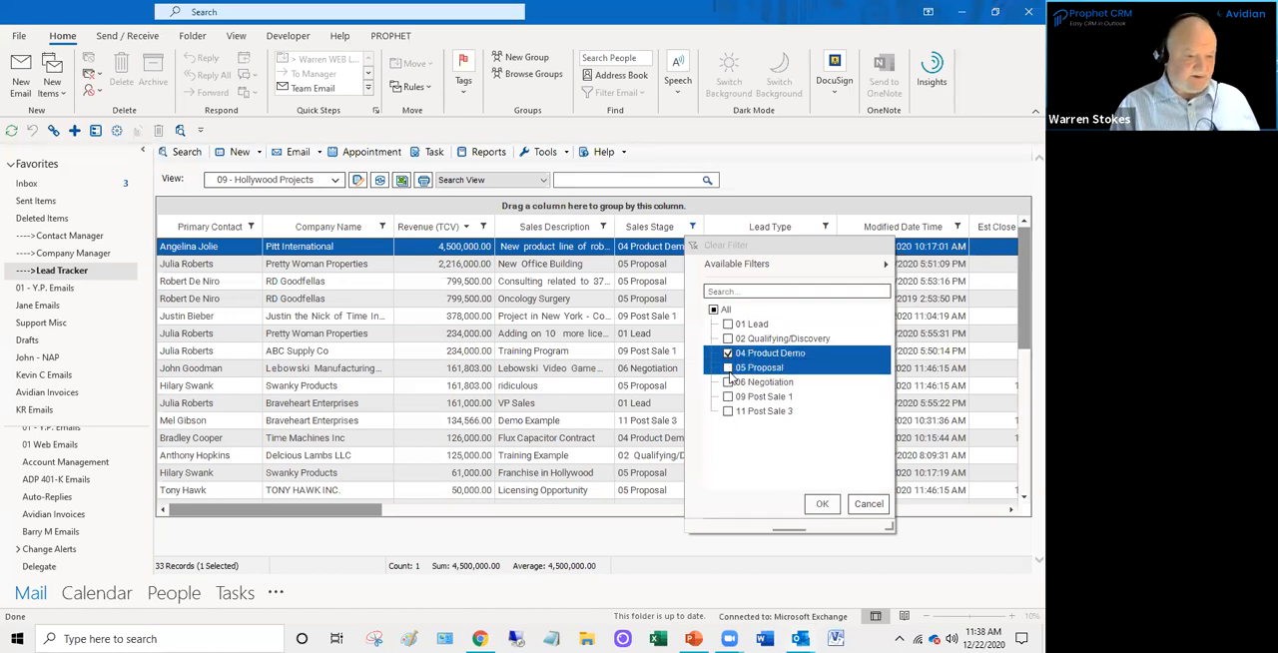
click(728, 367)
click(728, 382)
click(728, 397)
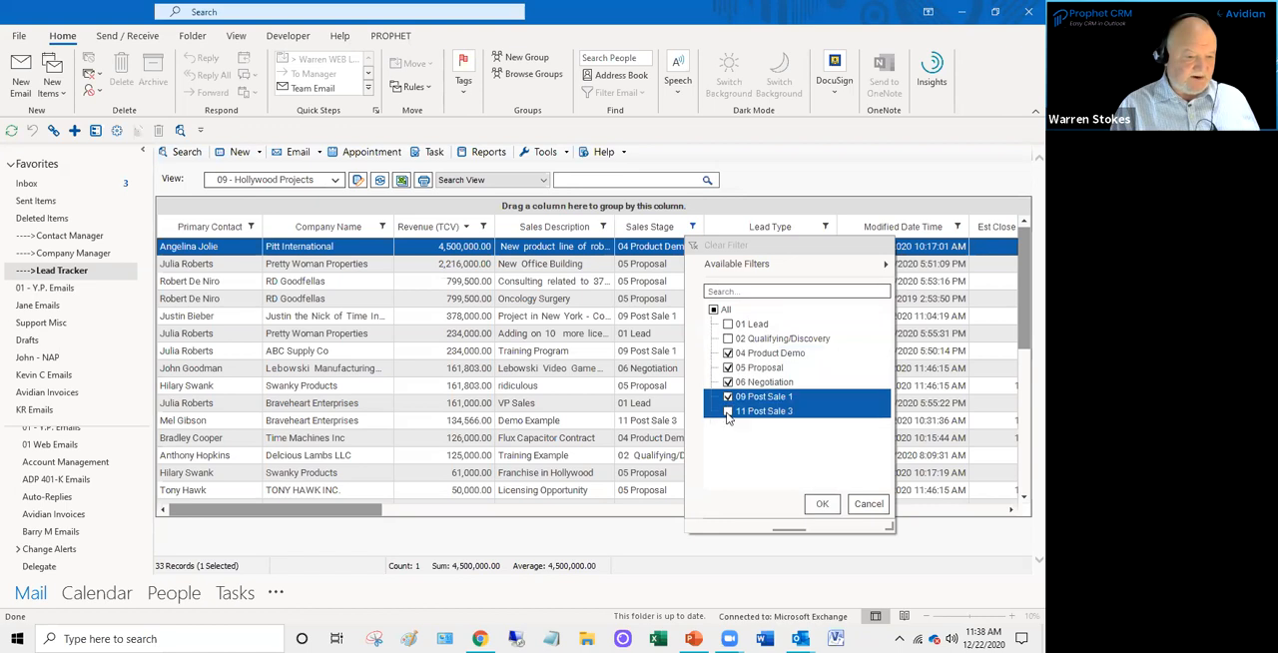
click(728, 410)
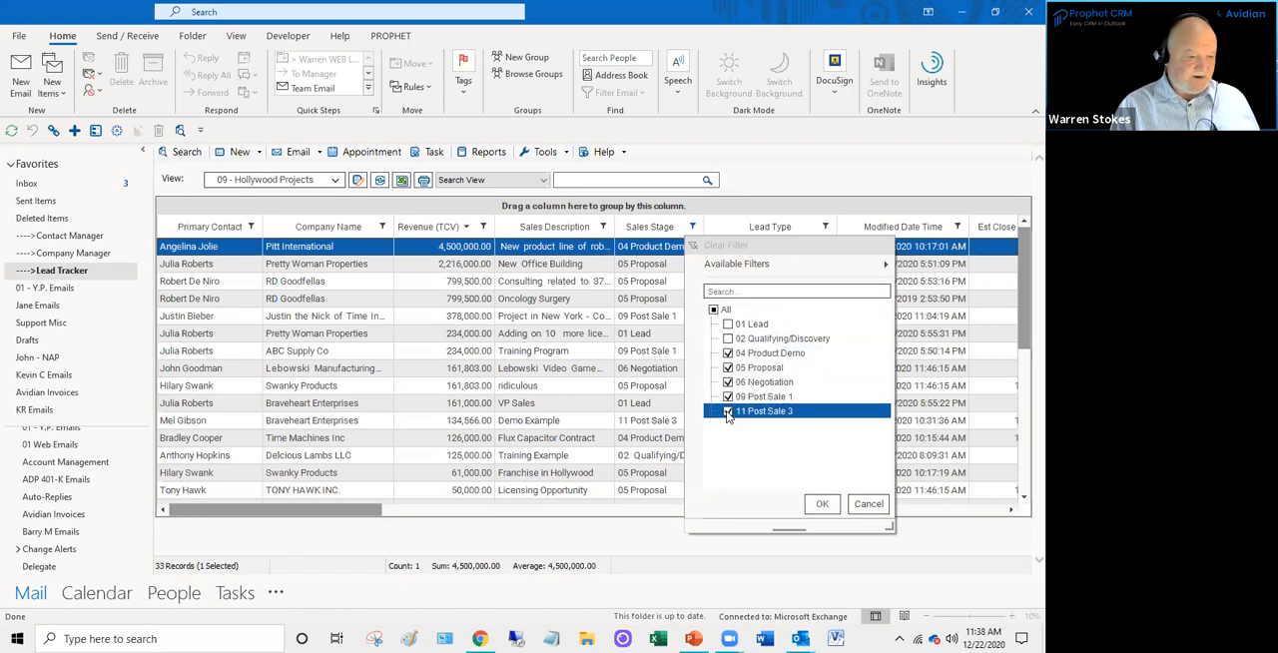
click(817, 506)
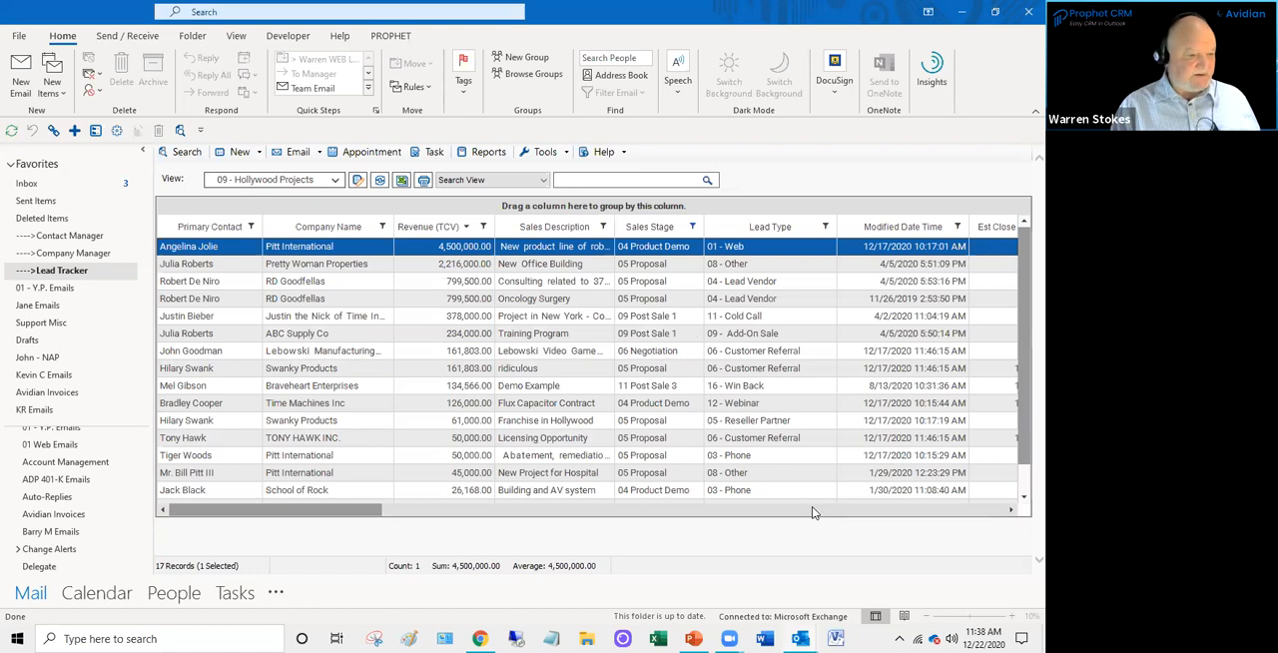
- Exclude 04 Product Demo from the Sales Stage filter
click(694, 227)
click(729, 354)
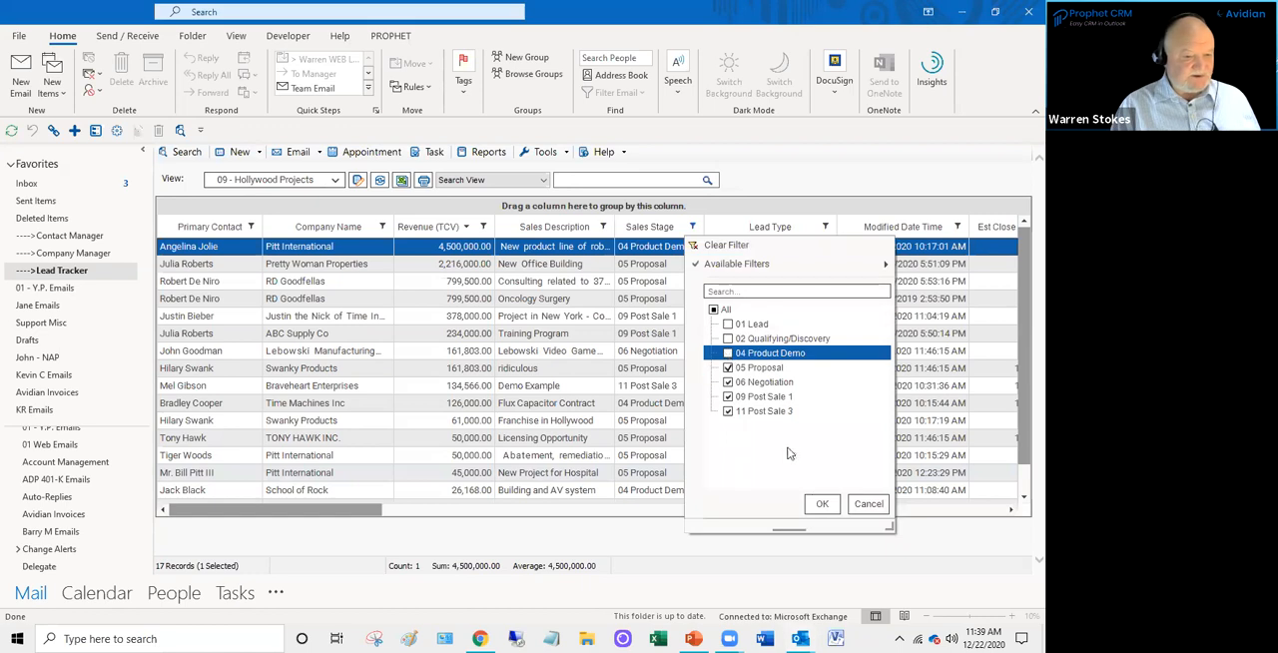
click(824, 509)
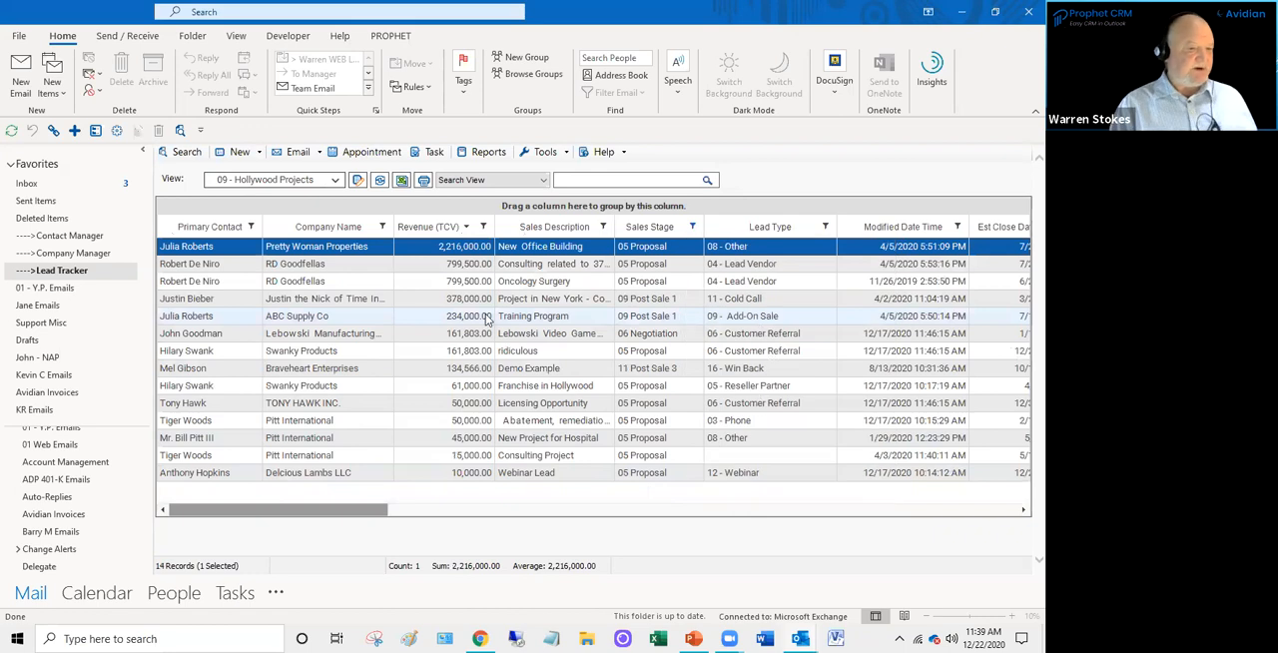
- Filter Lead Type to 04 - Lead Vendor, 05 - Reseller Partner and 06 - Customer Referral
drag(346, 509, 436, 514)
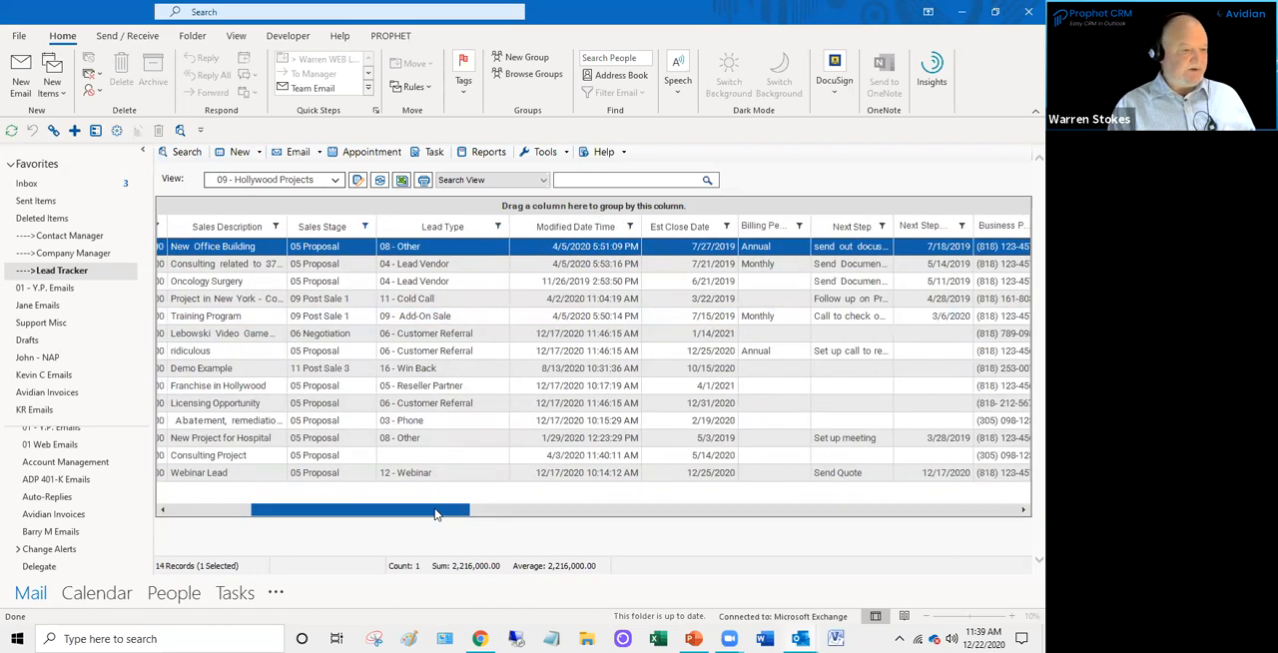
click(497, 228)
click(518, 339)
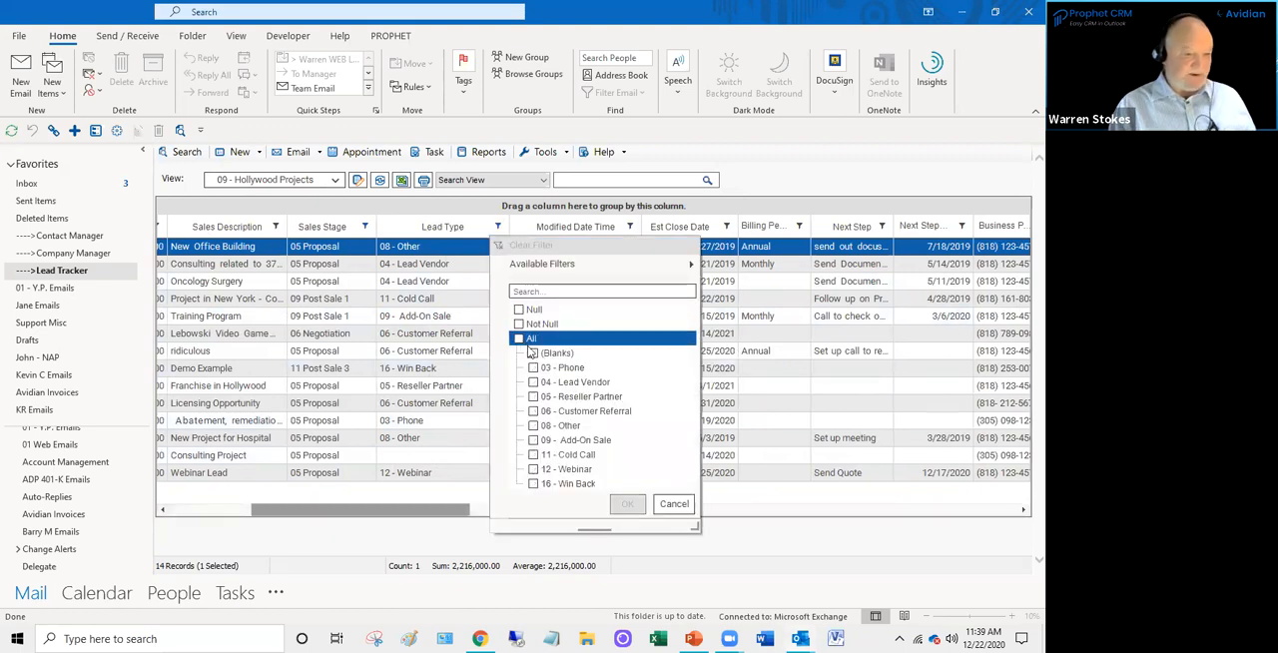
click(534, 397)
click(533, 383)
click(534, 396)
click(533, 410)
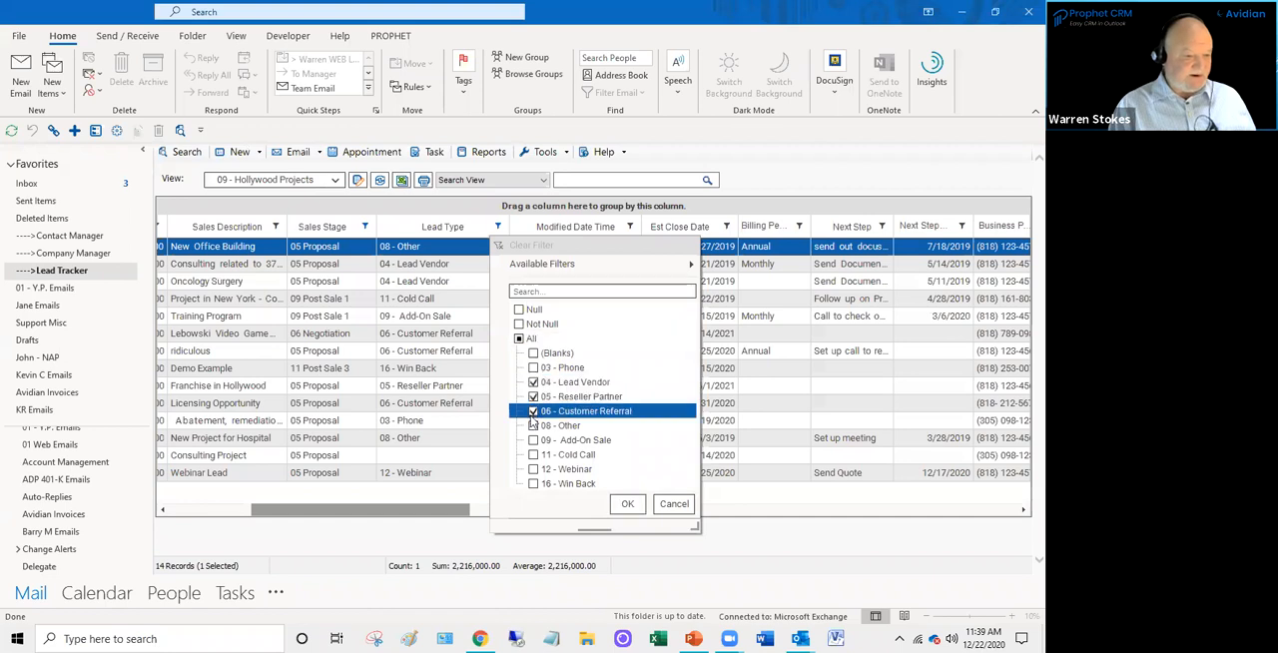
click(628, 504)
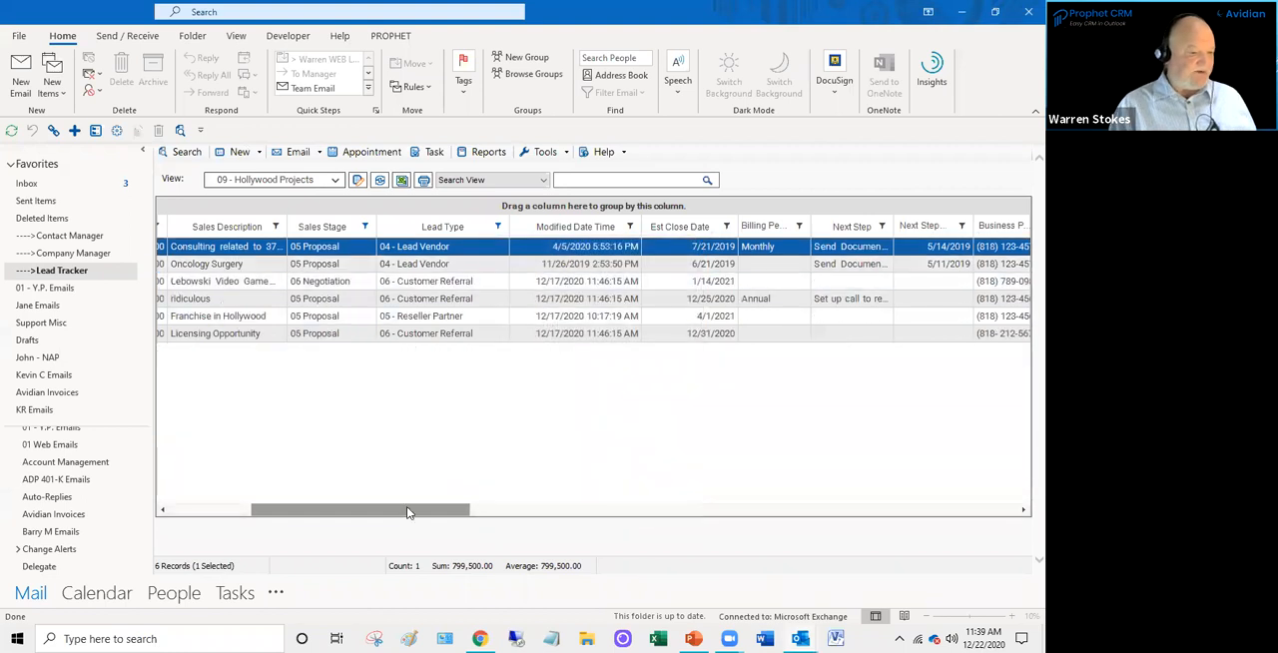
- Select all six opportunities in the Hollywood Projects list and start a group email to their contacts
drag(402, 513, 277, 514)
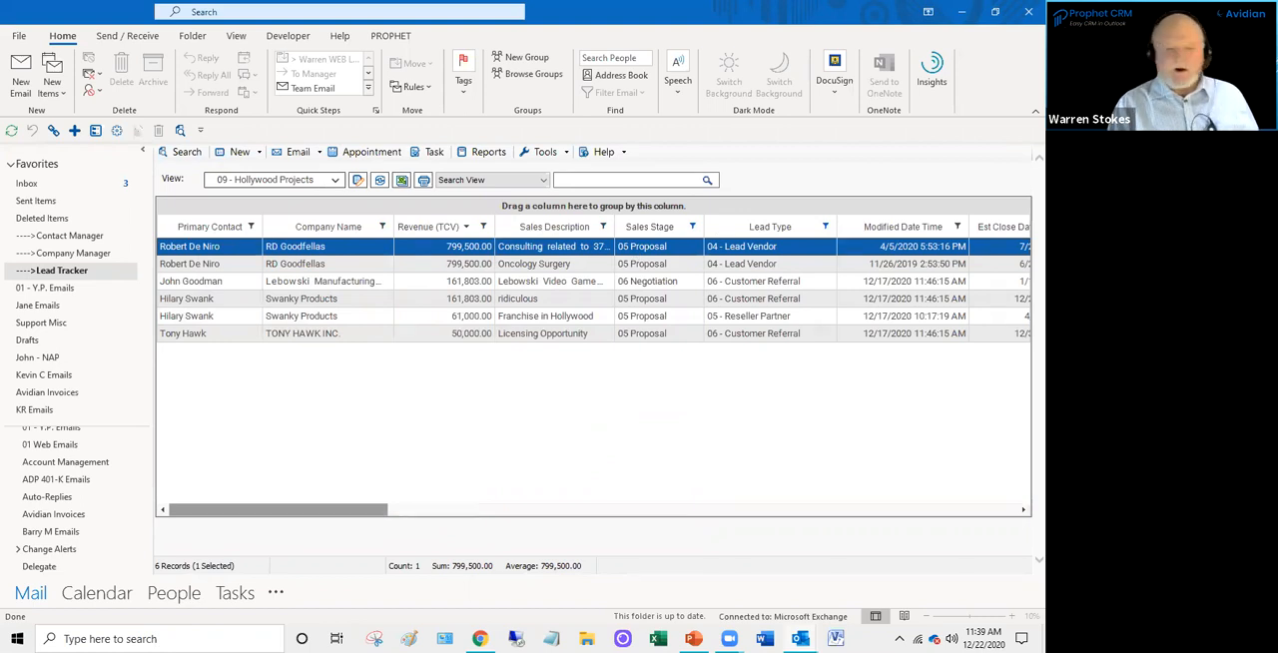
ctrl+click(365, 264)
ctrl+click(351, 282)
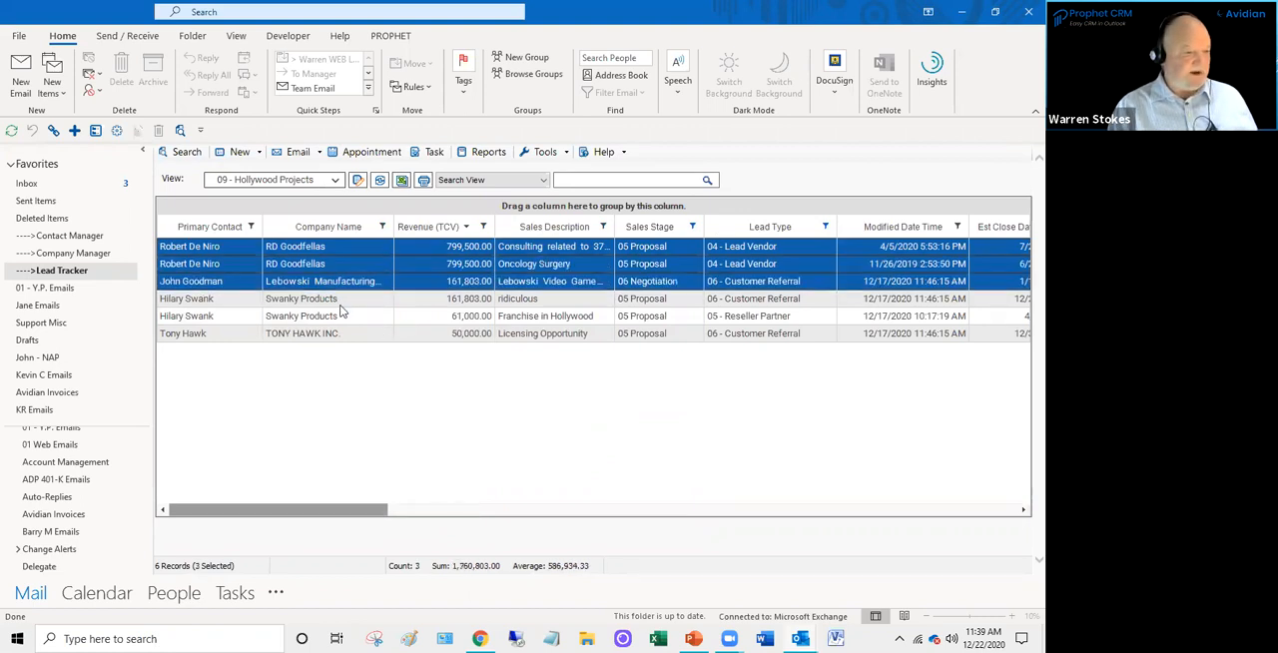
ctrl+click(337, 301)
ctrl+click(338, 315)
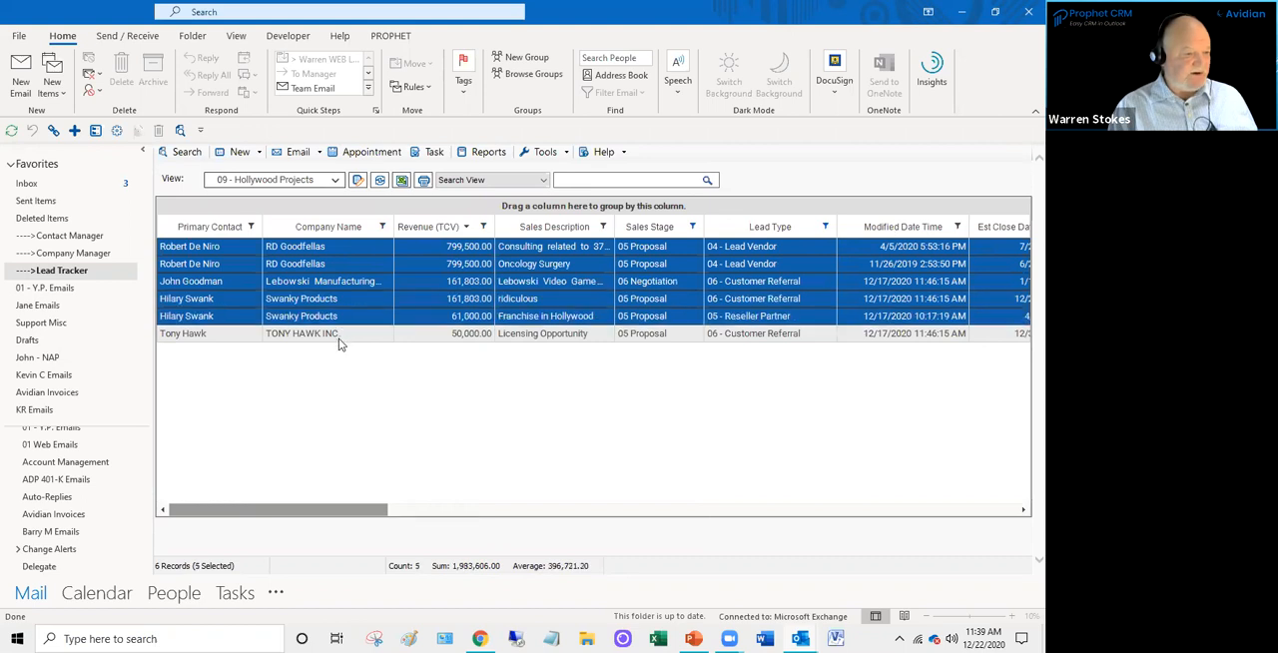
ctrl+click(338, 336)
right_click(356, 299)
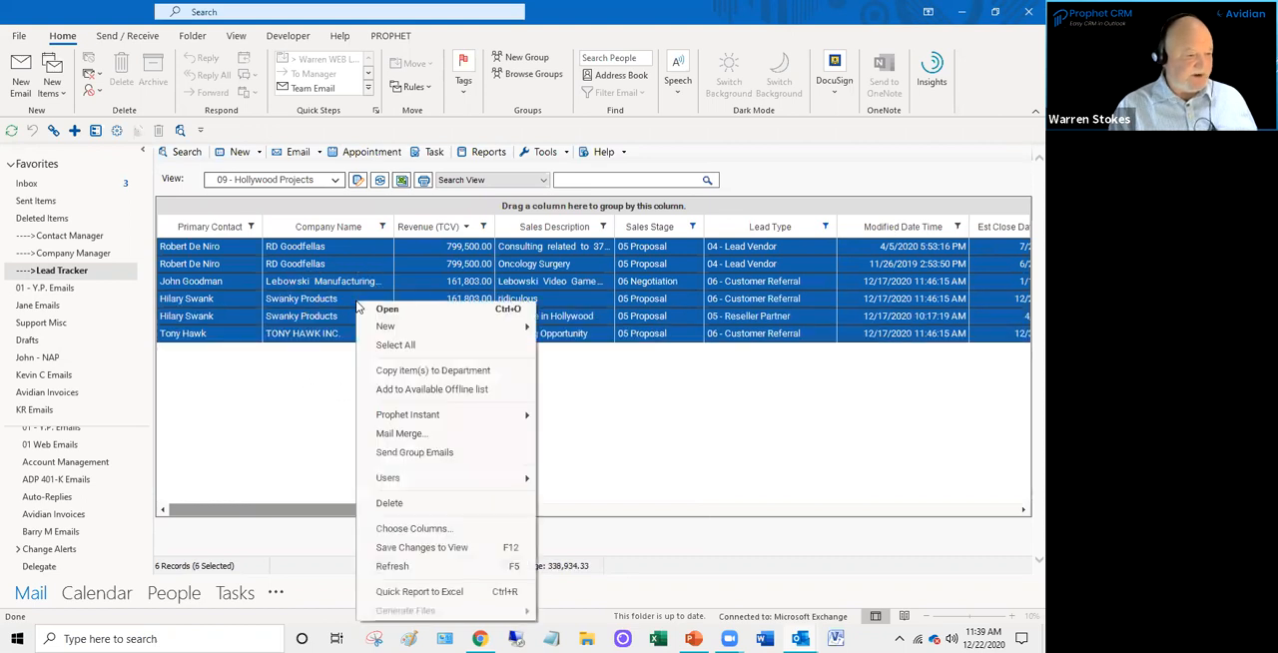
click(414, 453)
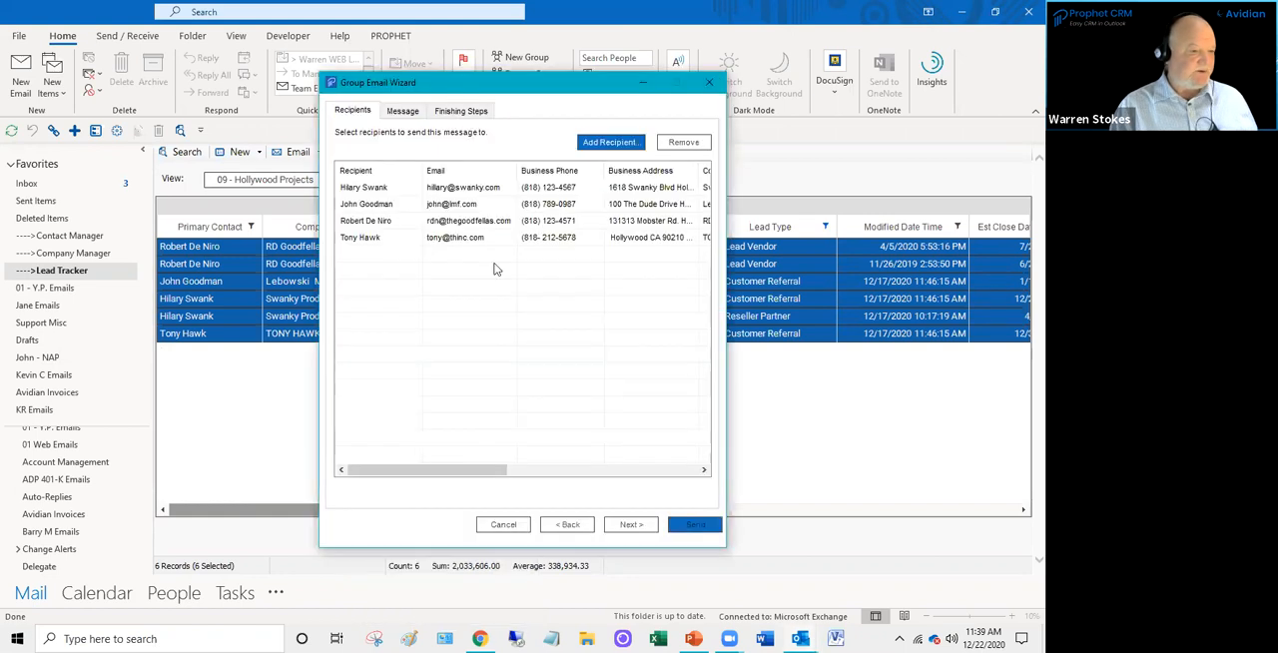
- Include the "Hello (FirstName)," salutation, set the message importance to High and create the group email
click(455, 112)
click(344, 157)
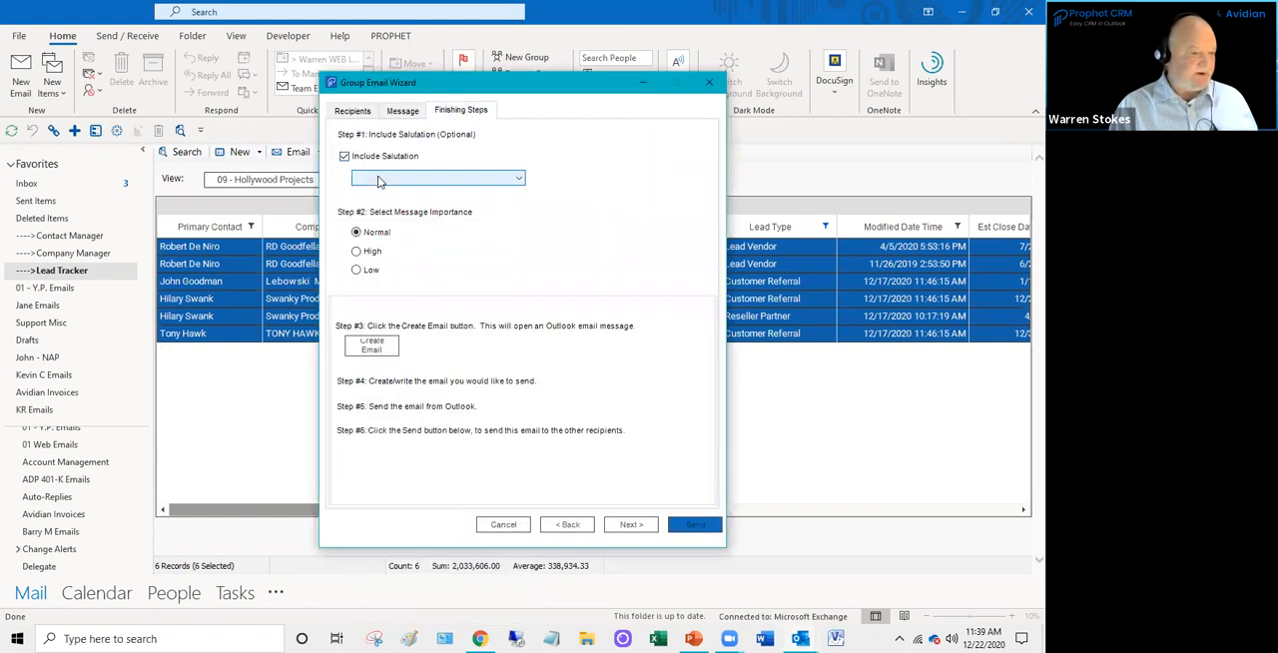
click(380, 177)
click(380, 212)
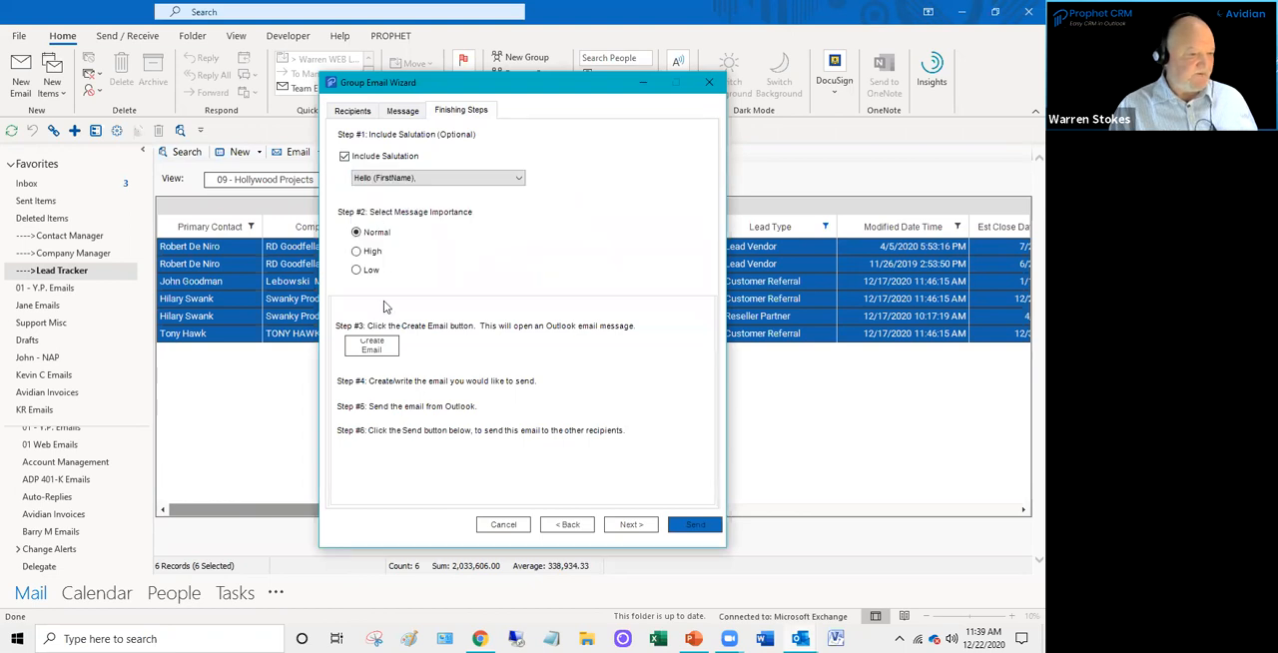
click(356, 250)
click(374, 349)
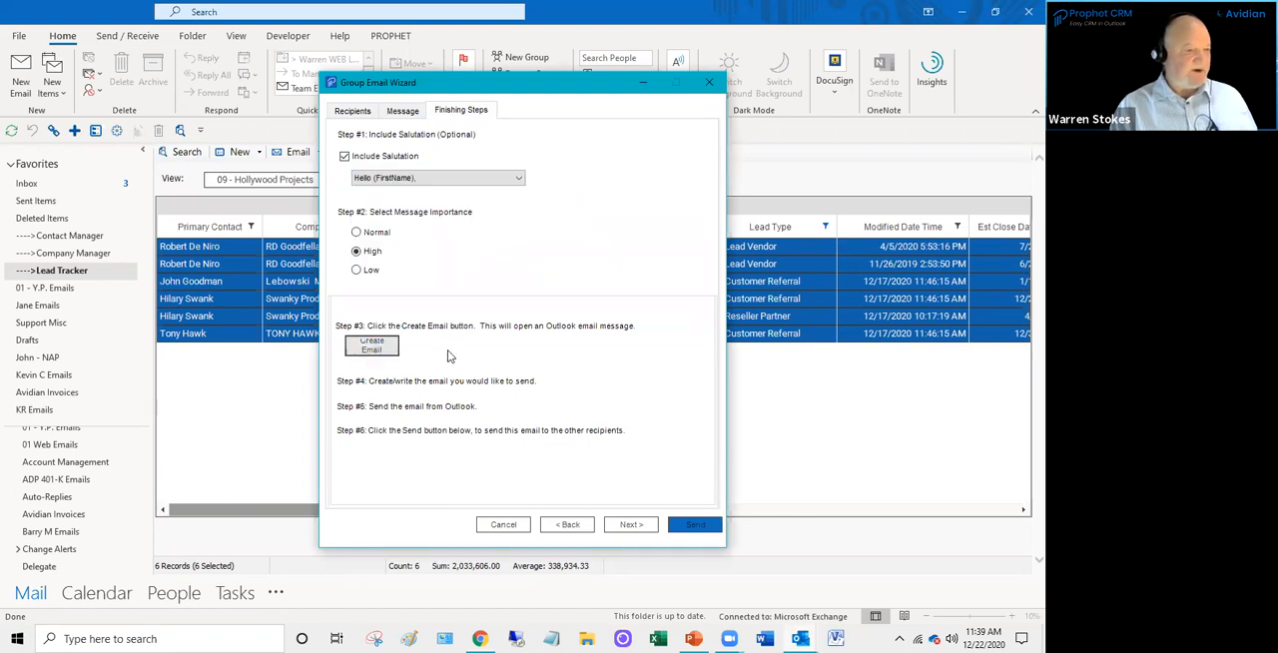
- Insert the licensing and onboarding cost tables below the greeting with the "cost" text shortcut
click(215, 335)
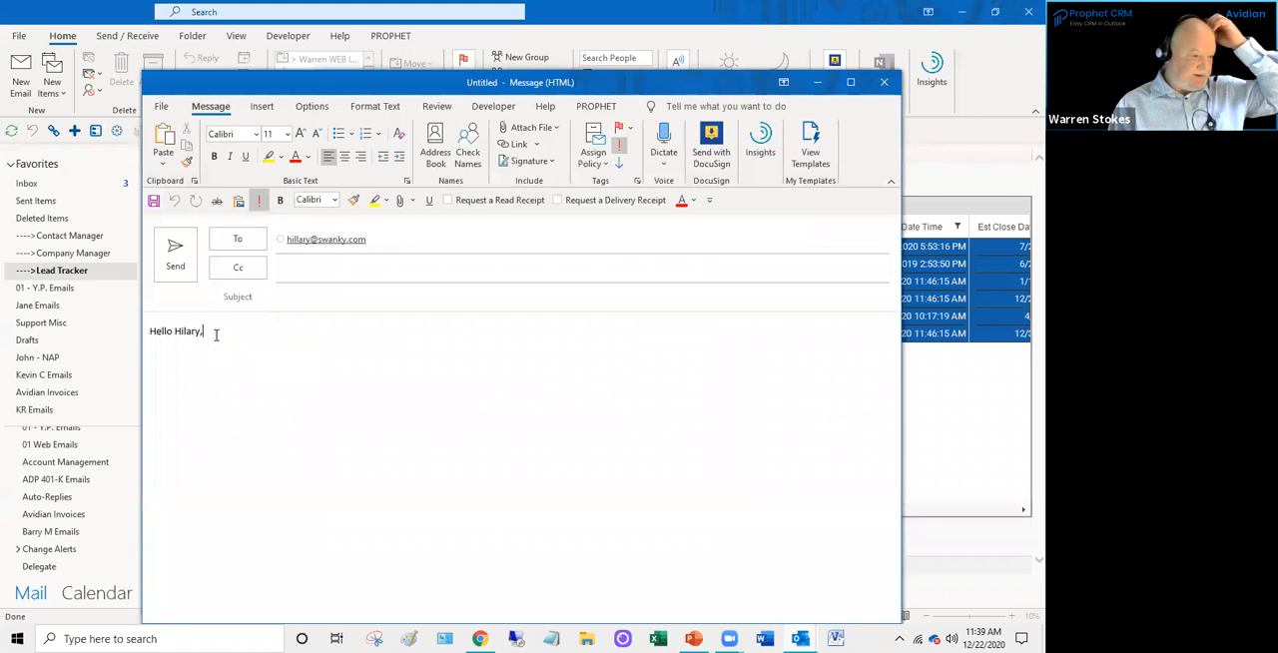
key(Return)
text(cost)
key(Return)
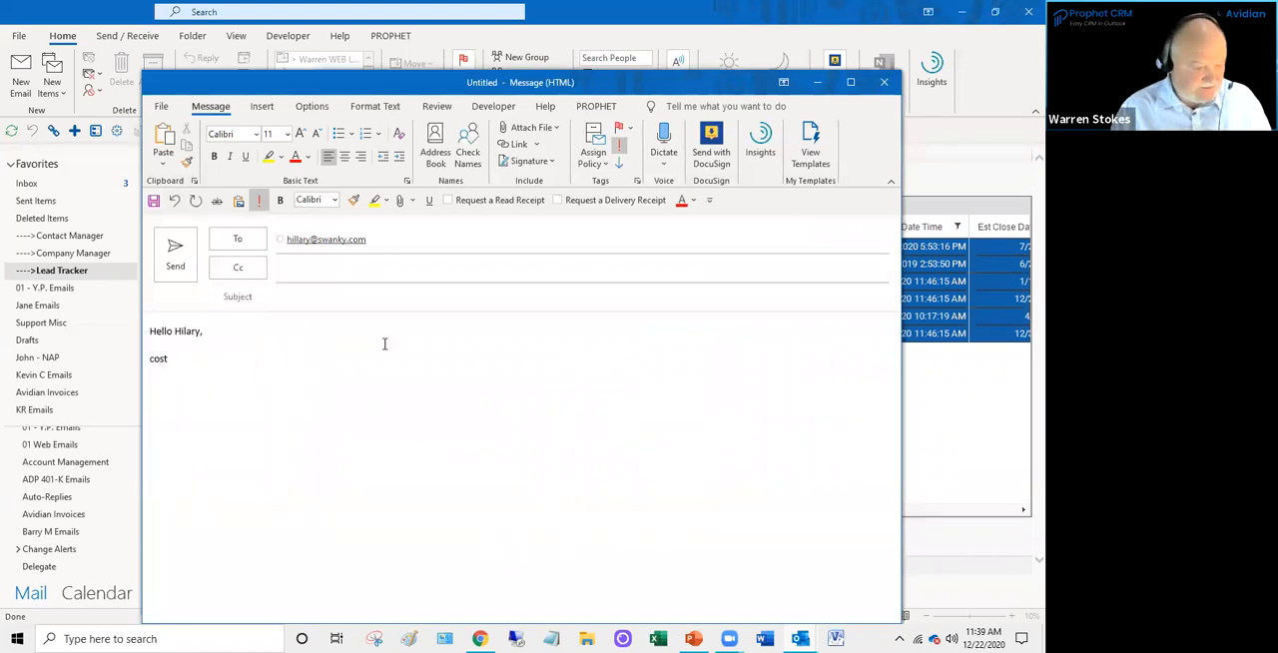
- Discard the draft message without saving it and close the Group Email Wizard without sending
click(885, 81)
click(527, 363)
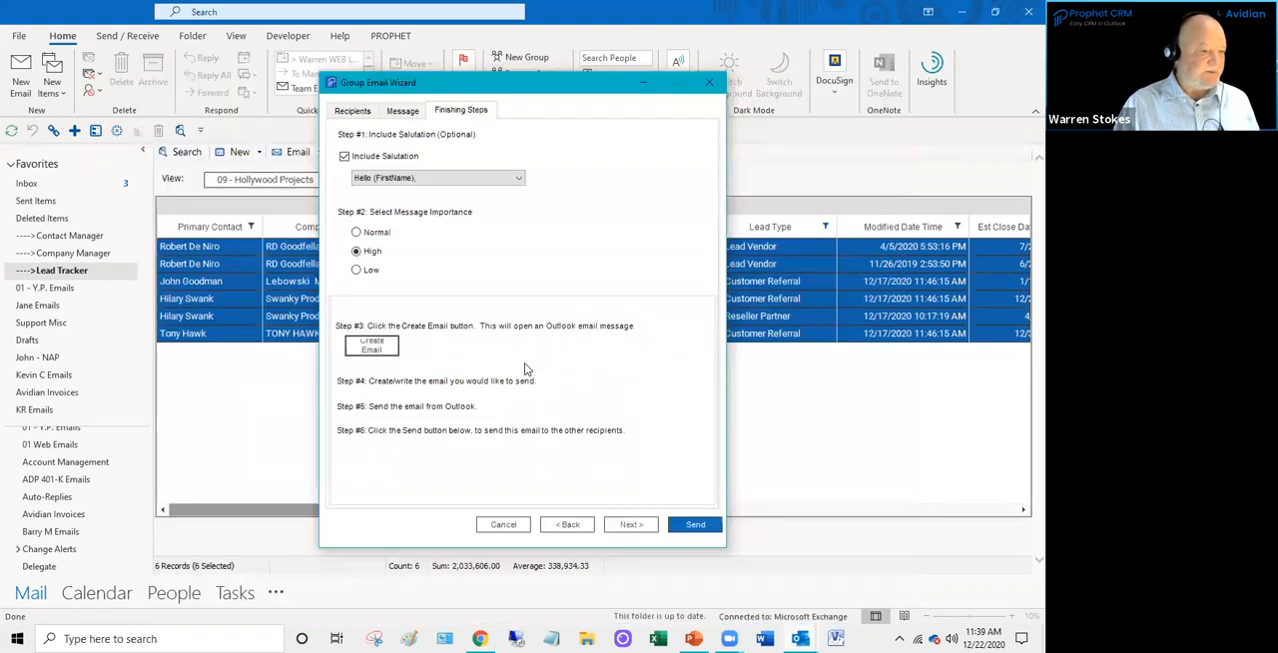
click(709, 82)
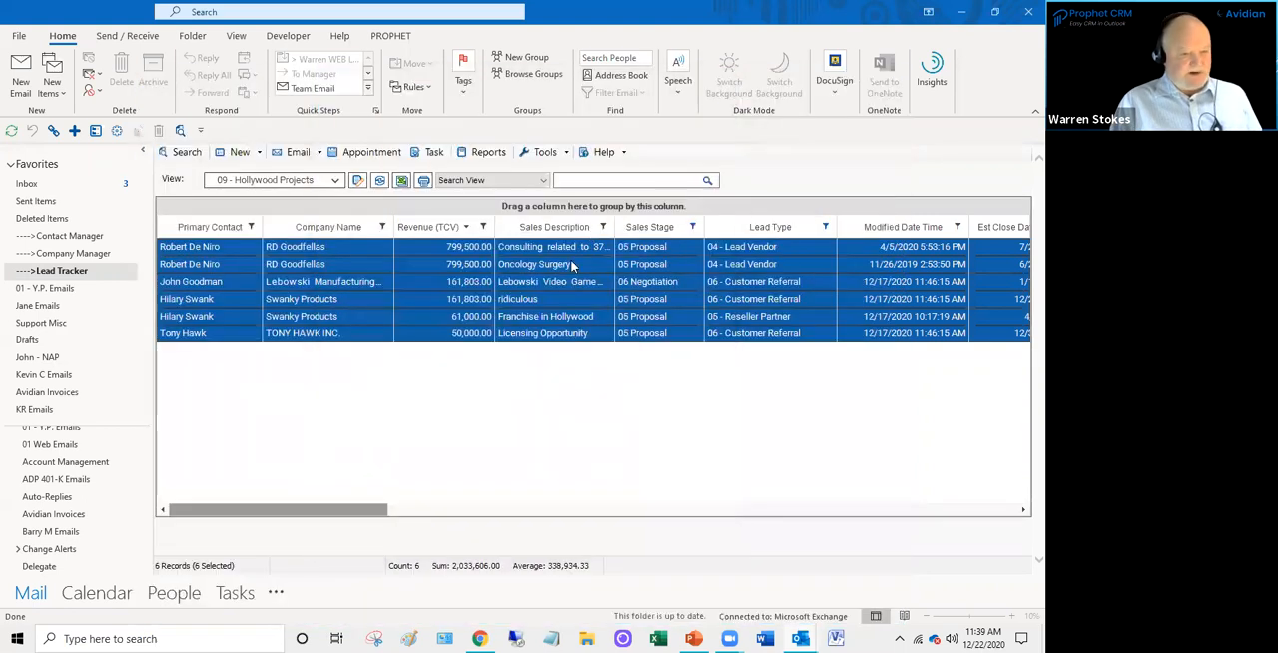
- Select all six opportunities from the lowest row upward and export the list to Excel as a quick report
click(438, 299)
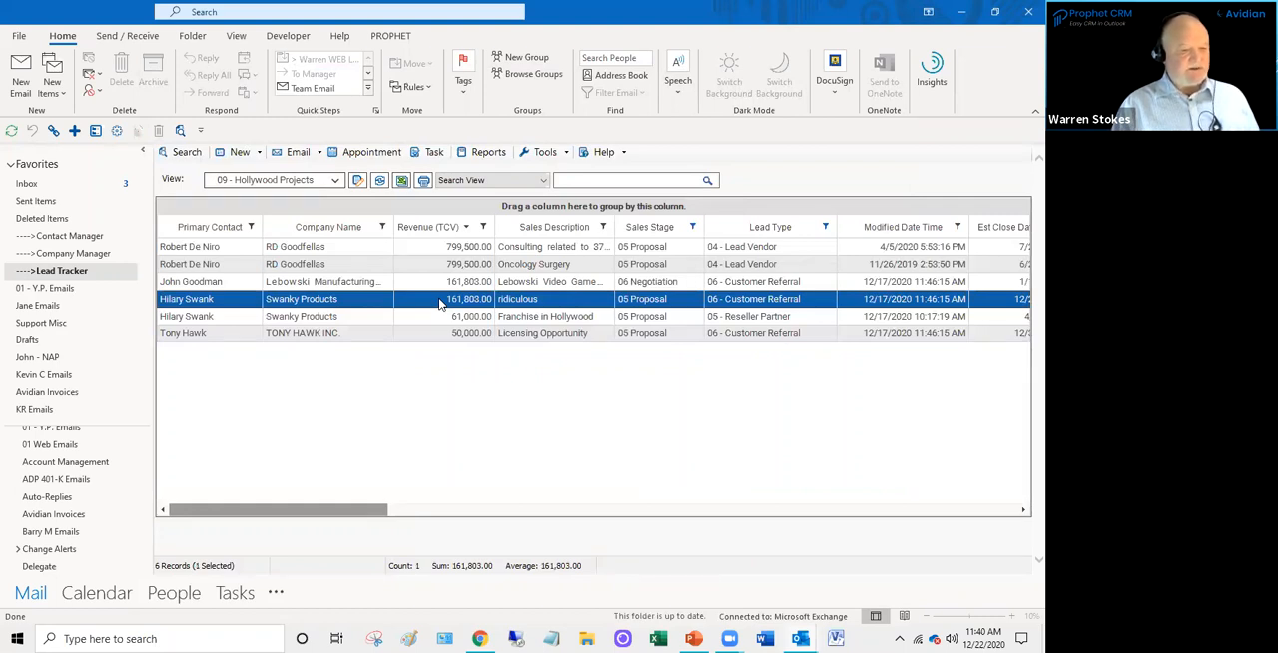
click(434, 317)
click(438, 333)
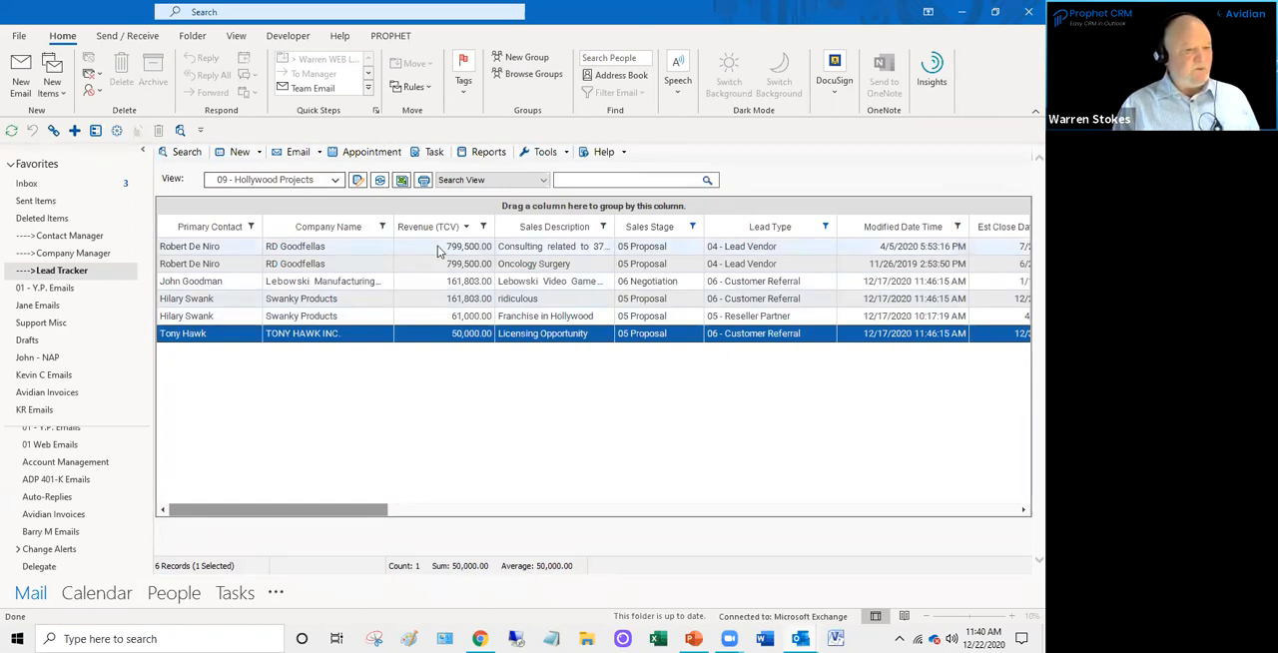
ctrl+click(430, 315)
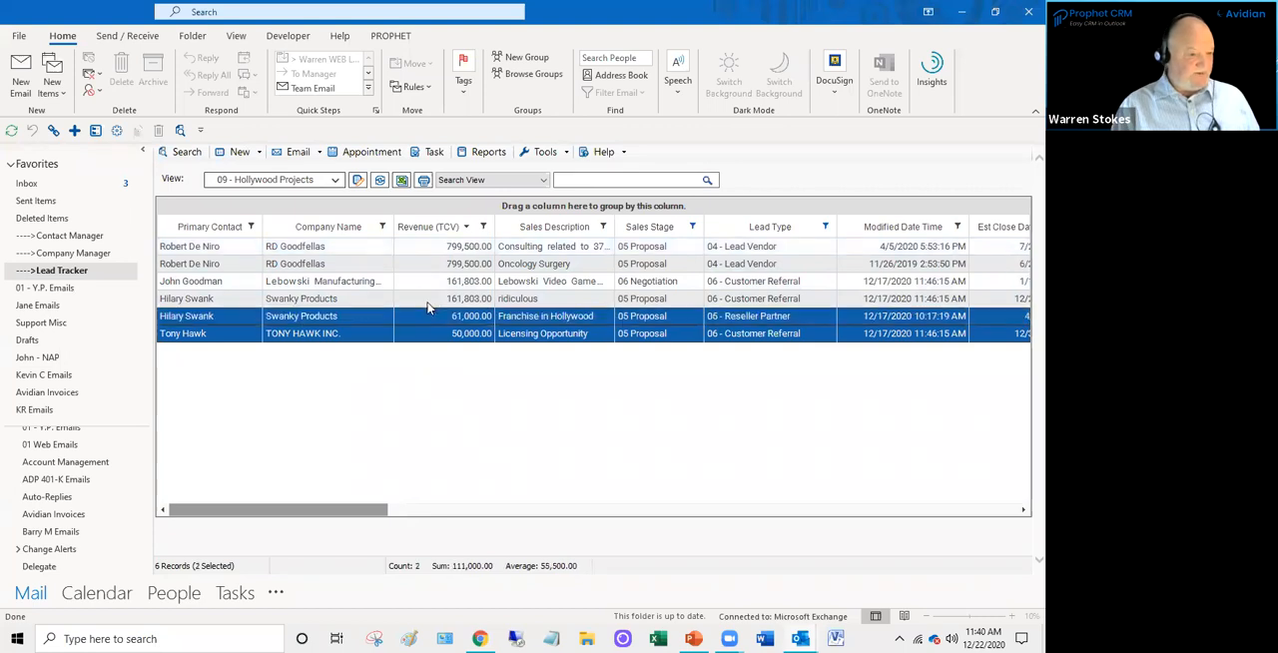
ctrl+click(427, 297)
ctrl+click(431, 282)
ctrl+click(430, 266)
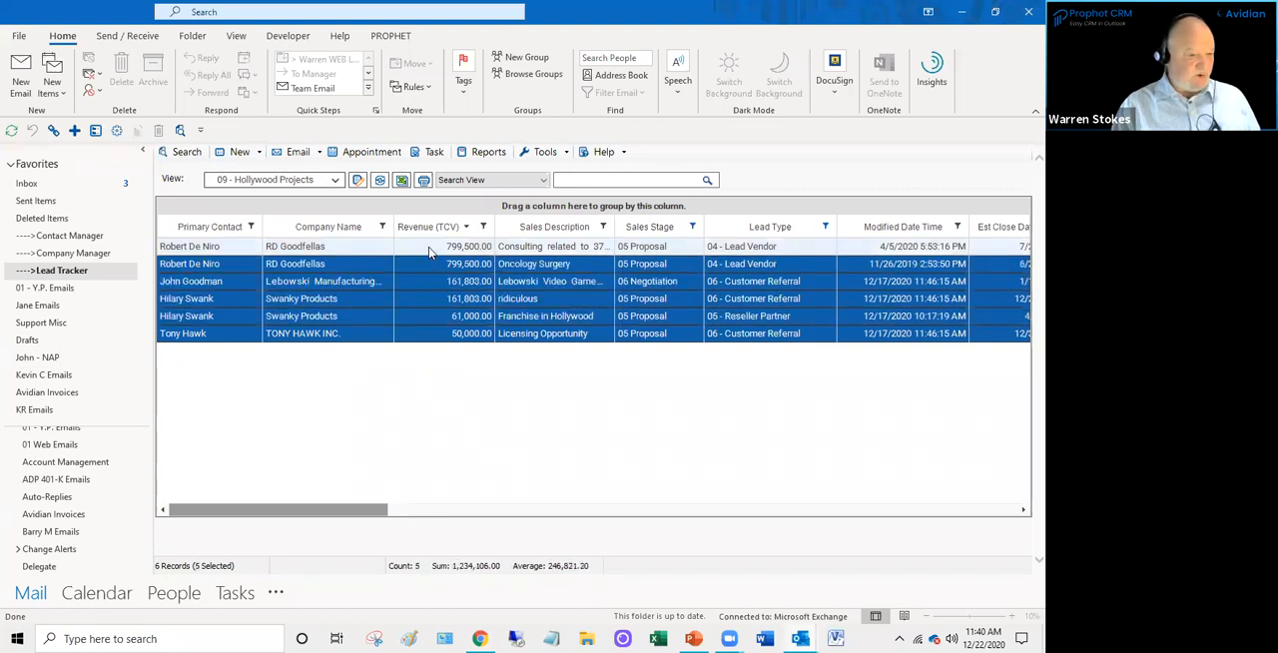
ctrl+click(432, 248)
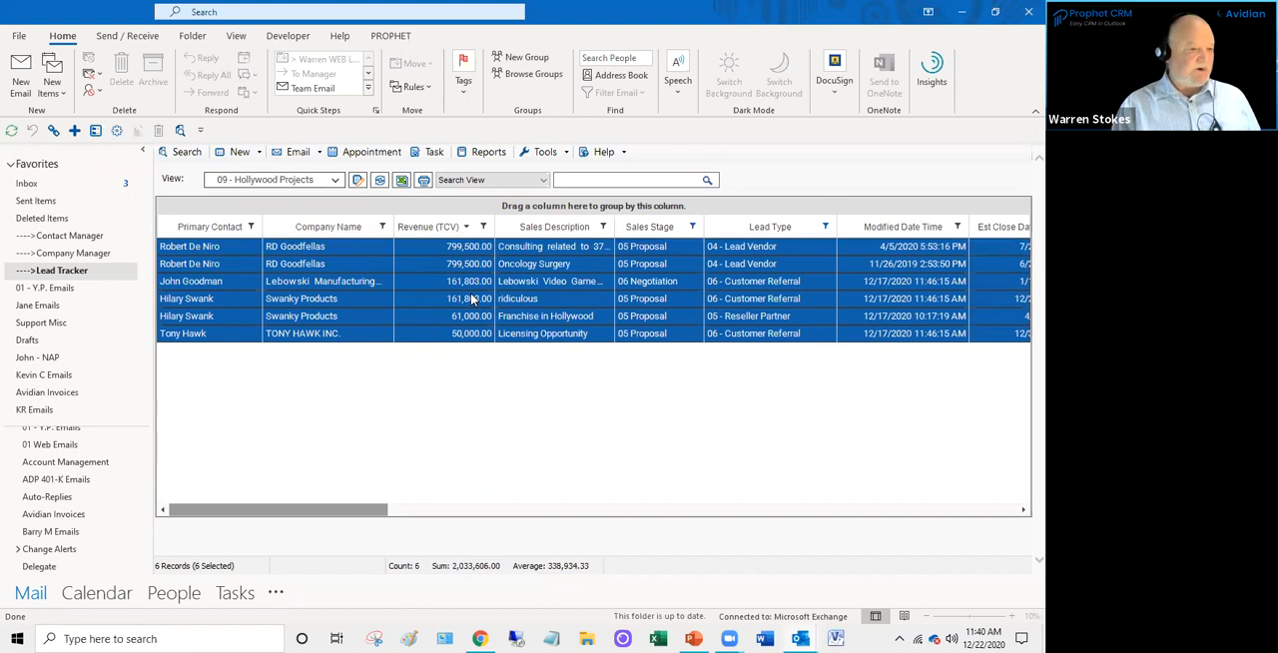
click(401, 181)
click(164, 129)
click(273, 214)
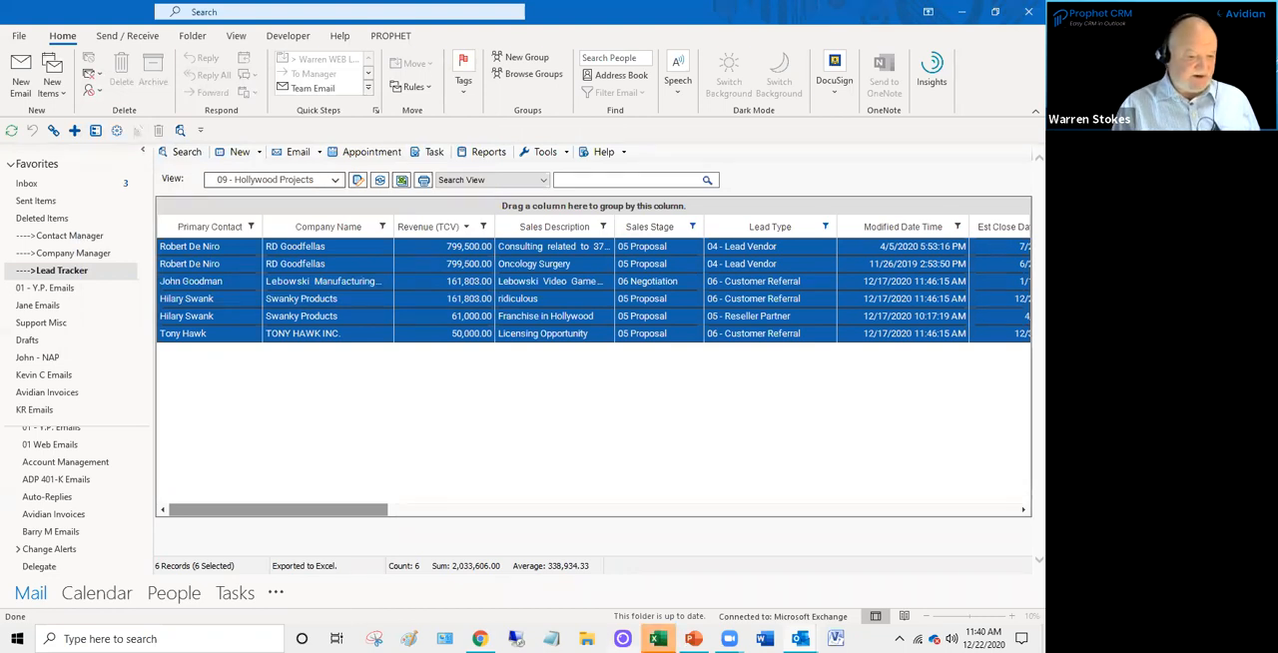
- Switch to Excel to review the exported ProphetView86 workbook, narrow its Sales Description column and close it without saving
click(658, 638)
click(595, 435)
scroll(595, 433, down, 1)
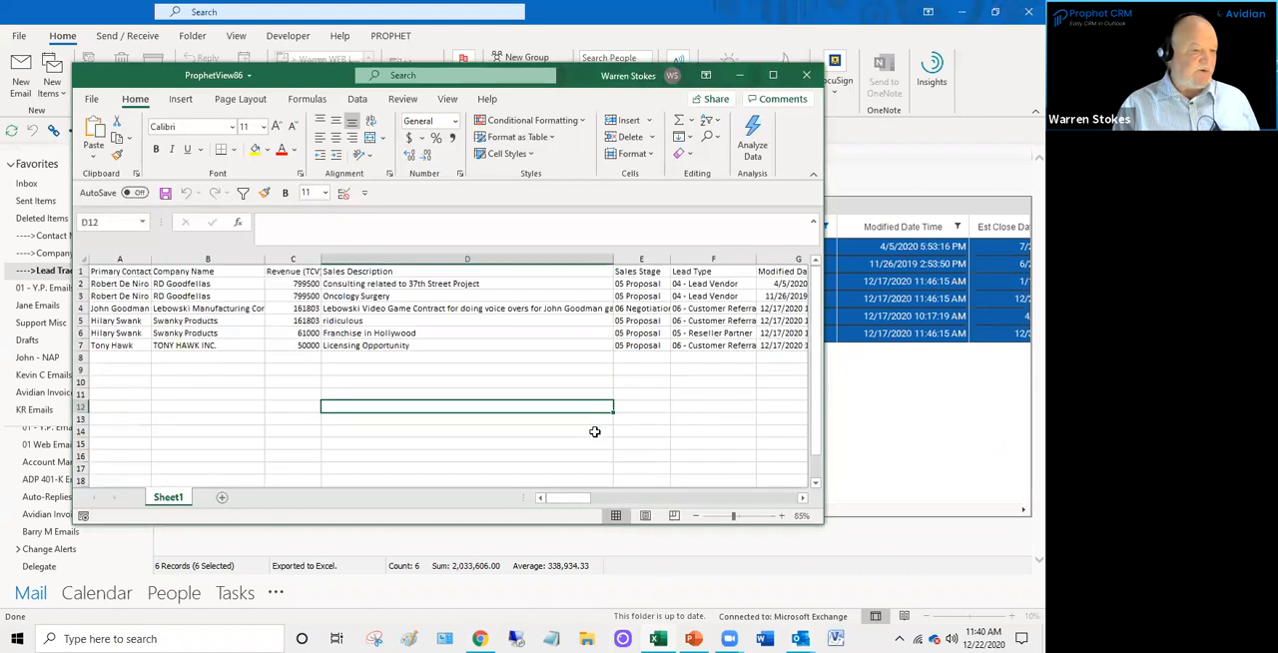
drag(614, 260, 489, 260)
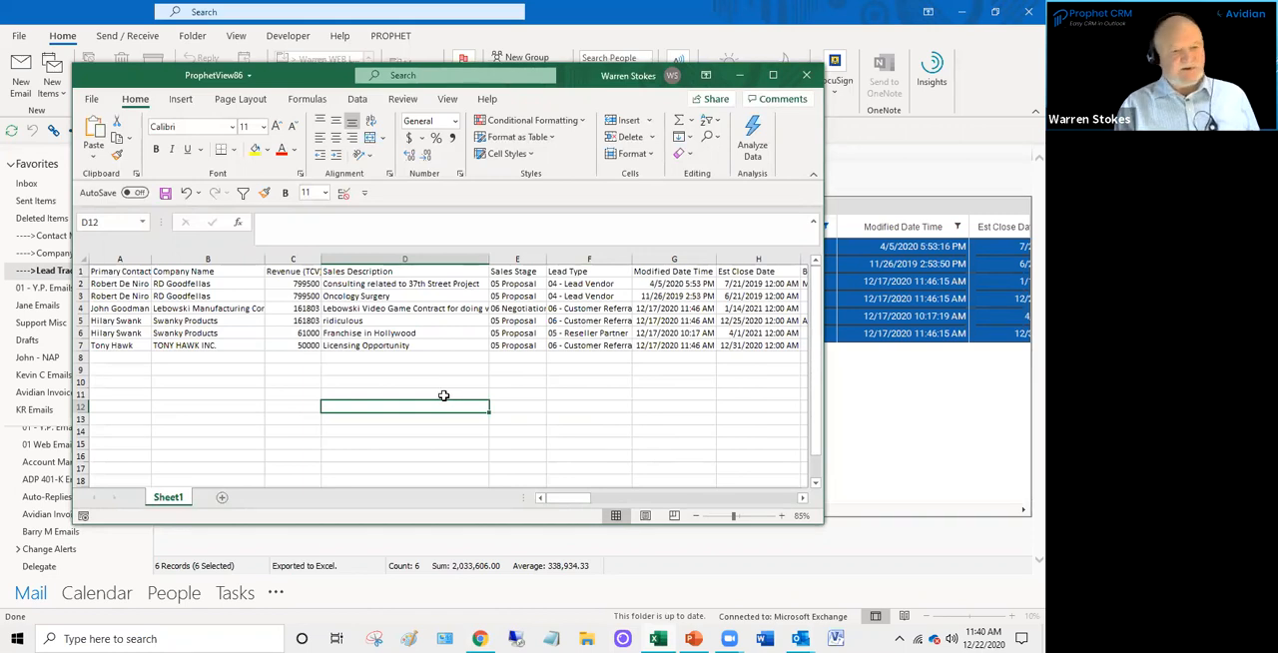
click(811, 76)
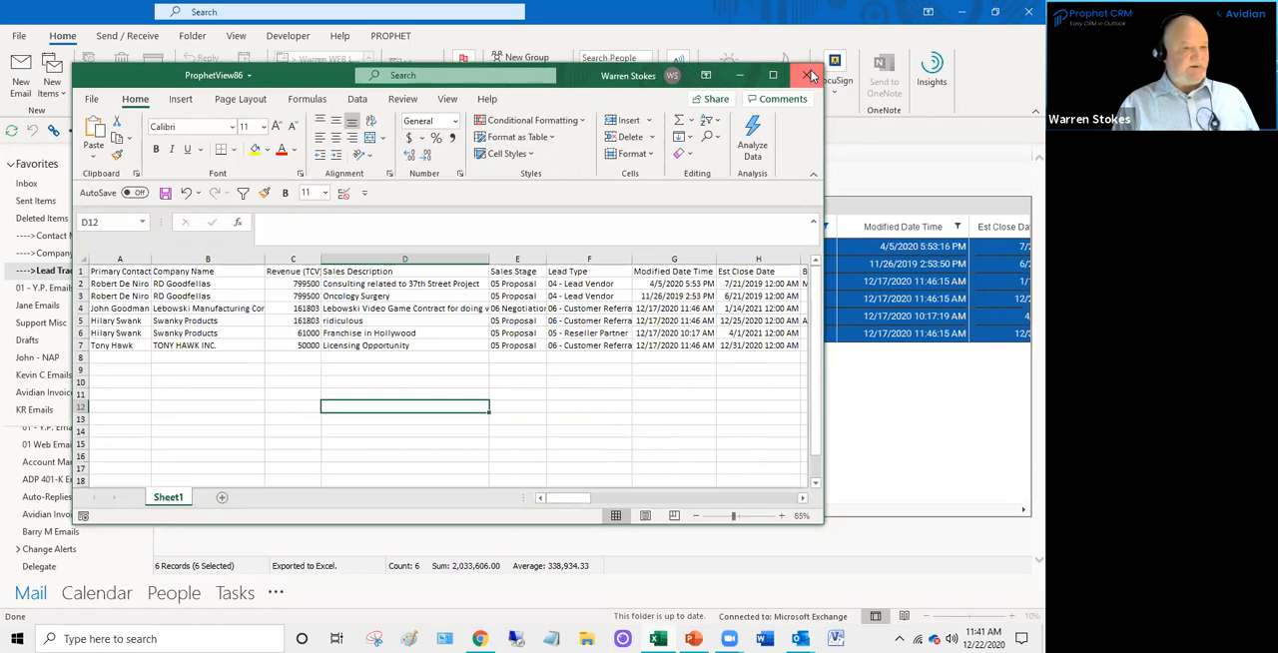
click(521, 335)
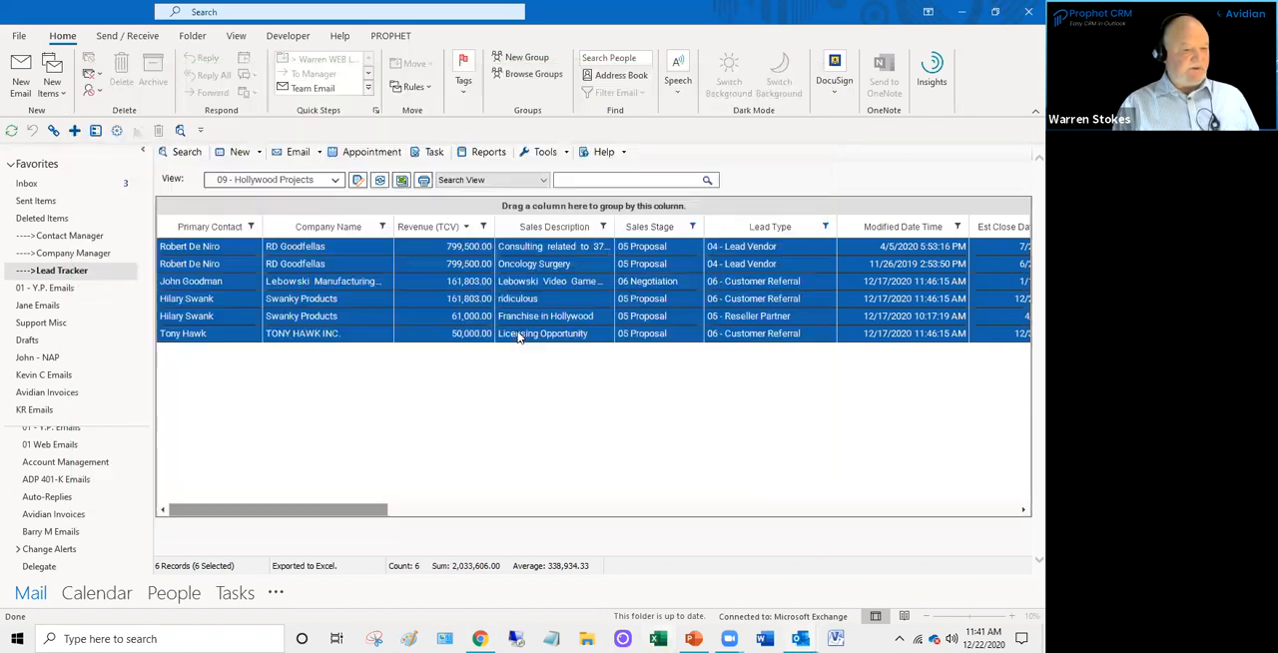
- View the general settings in Prophet Administrator and close it without changes
click(519, 338)
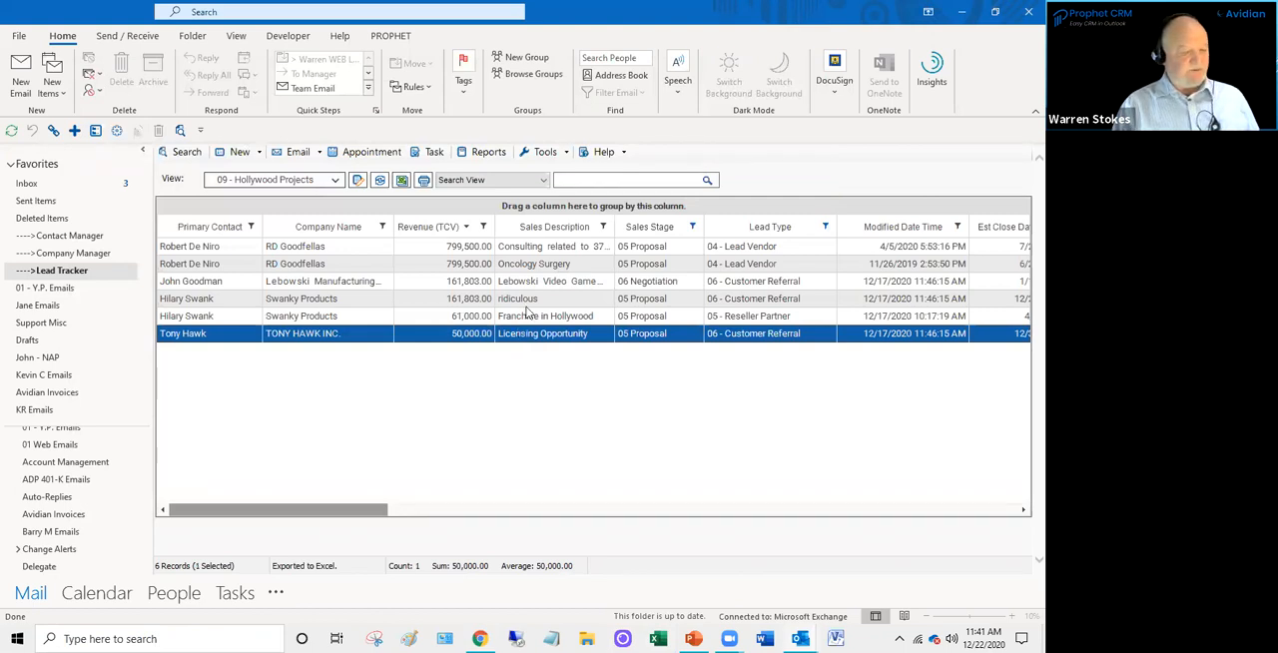
click(411, 249)
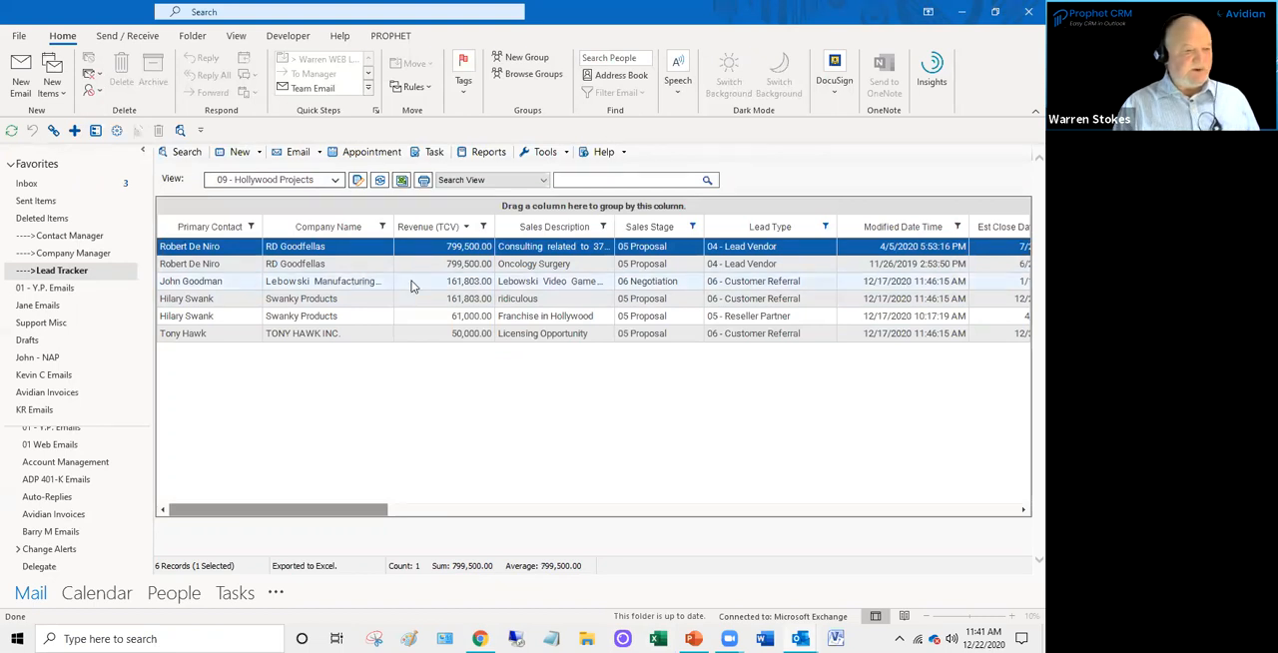
click(412, 285)
click(420, 299)
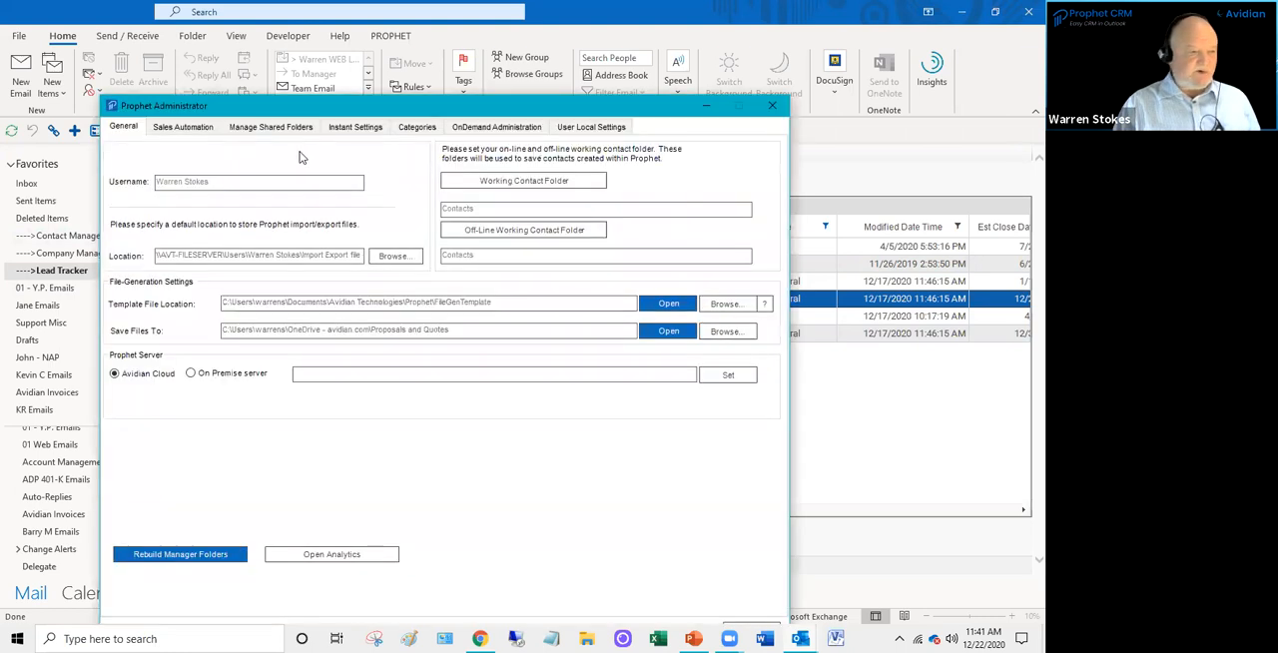
click(772, 106)
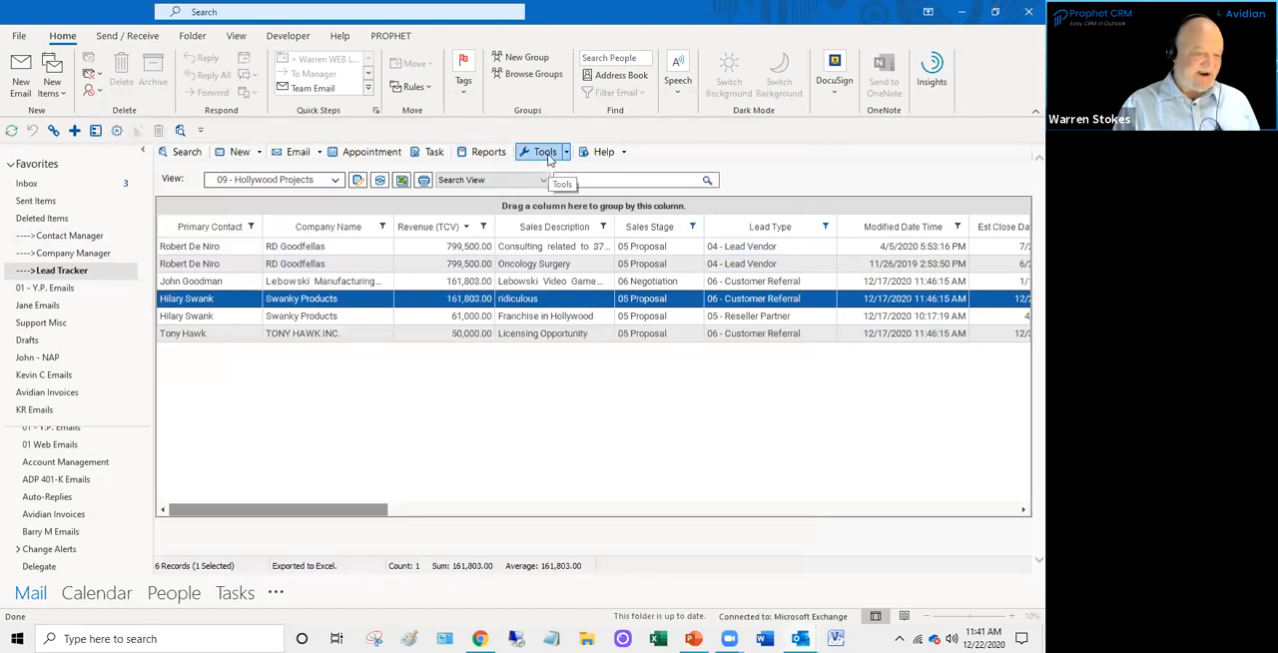
- Open the Report Manager and select the Pipeline Stage WS report in the Pipeline Forecast category
click(489, 154)
click(490, 154)
click(490, 154)
click(489, 154)
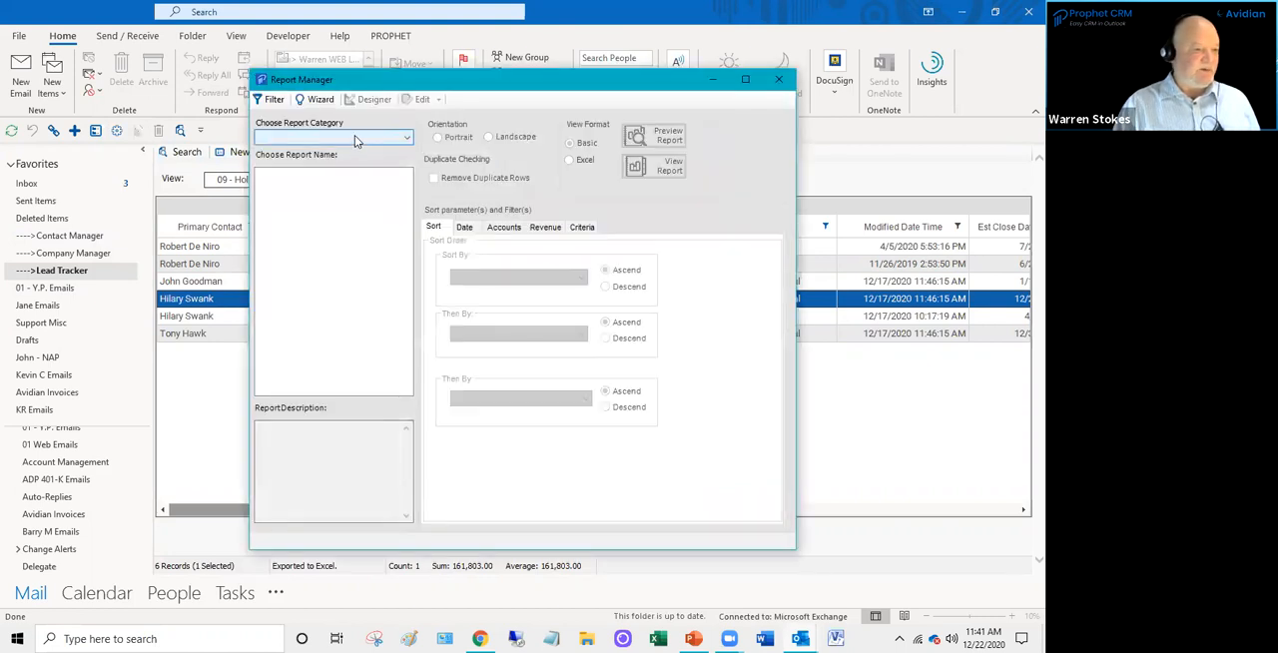
click(355, 135)
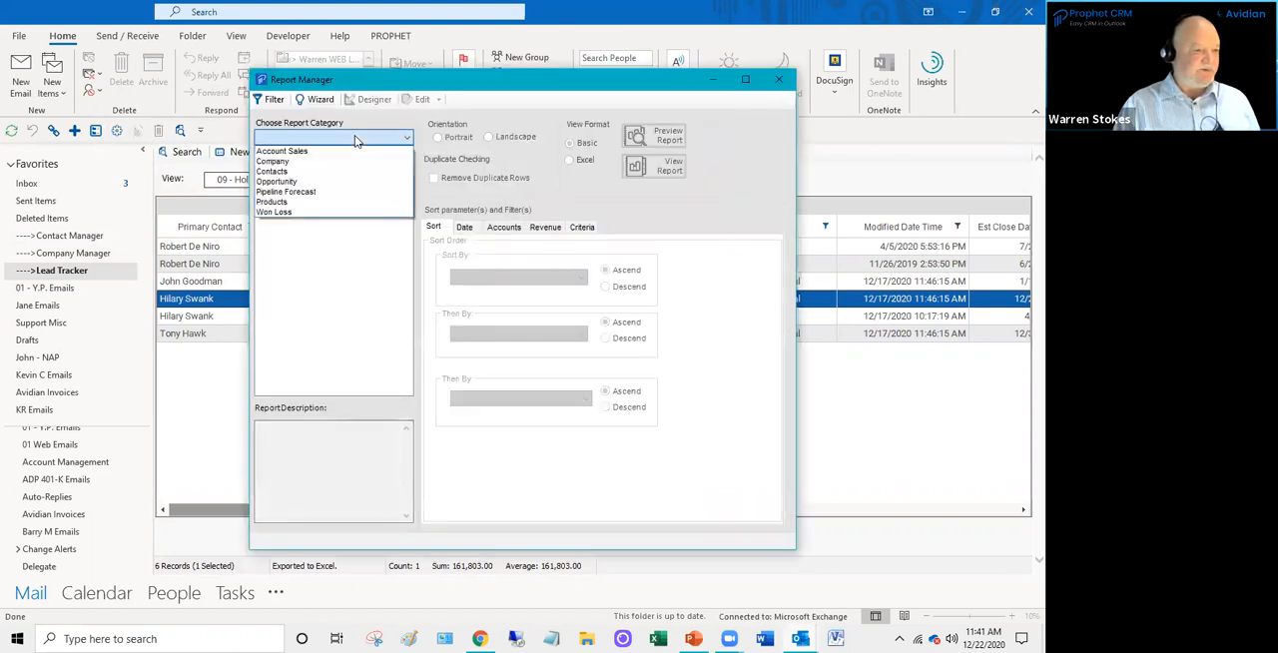
click(332, 193)
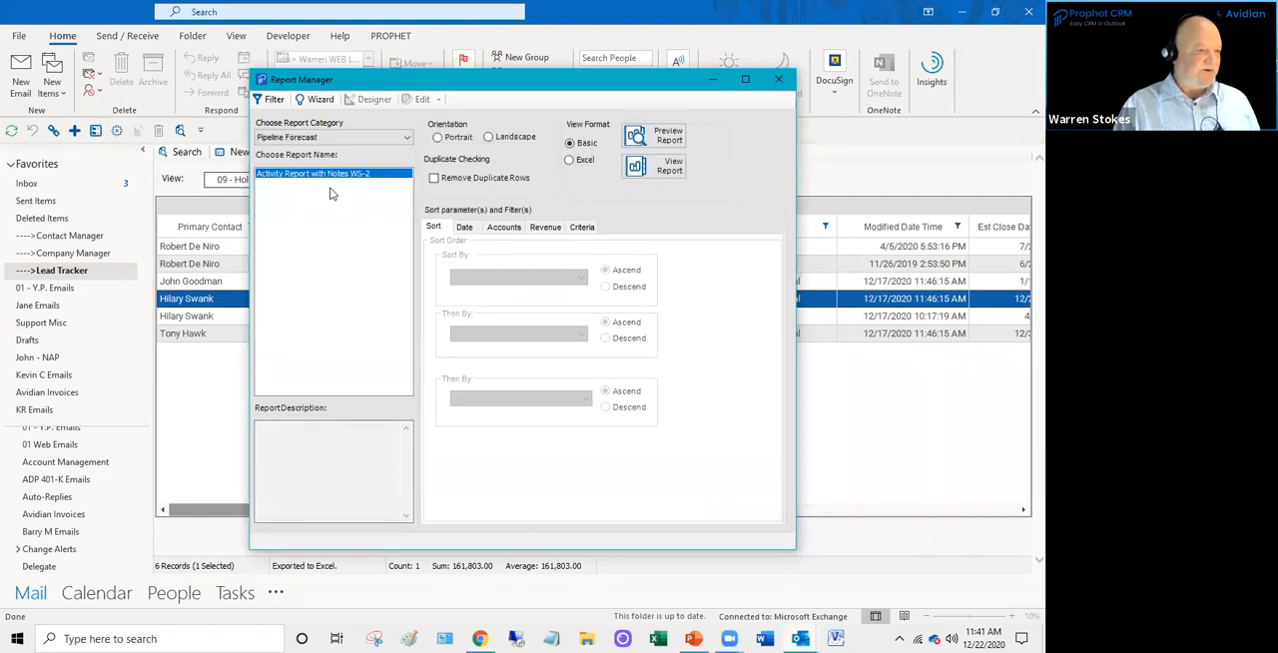
click(339, 137)
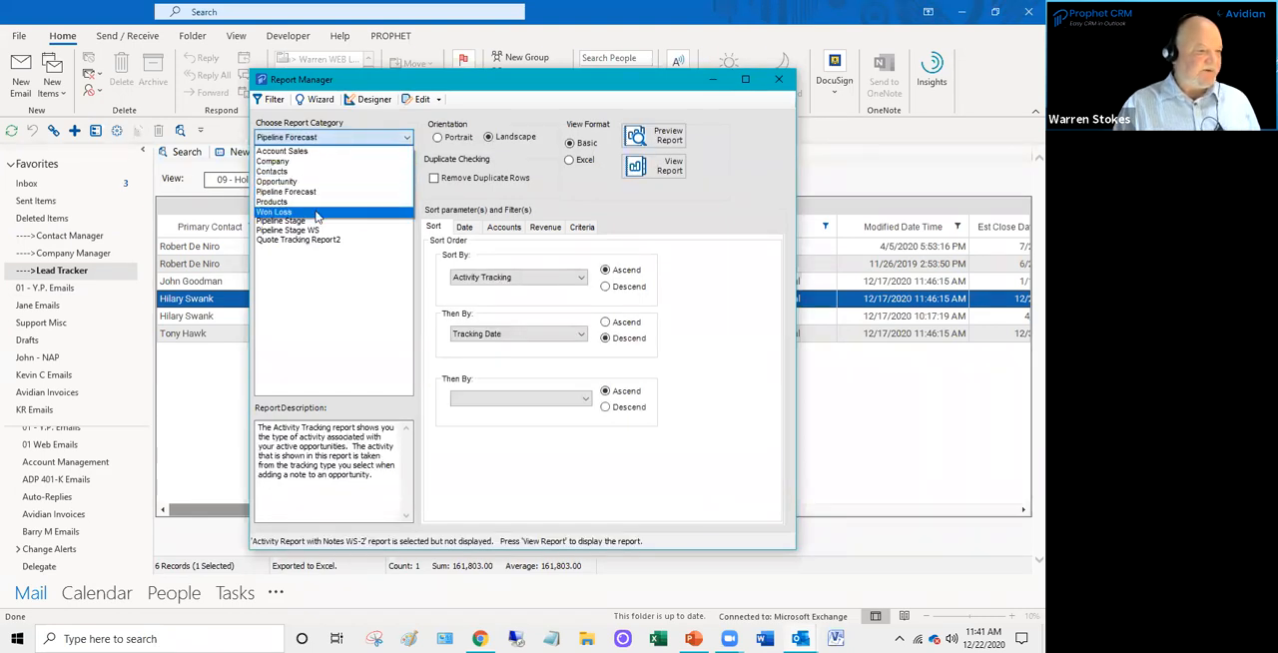
click(429, 204)
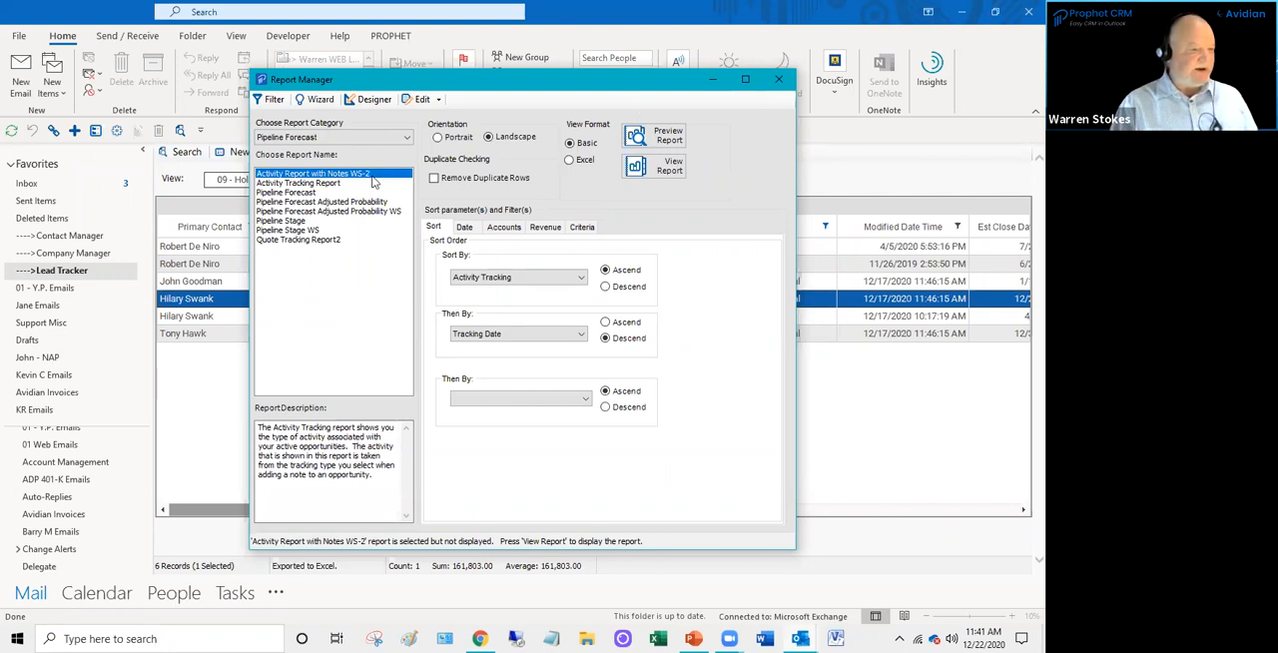
click(317, 231)
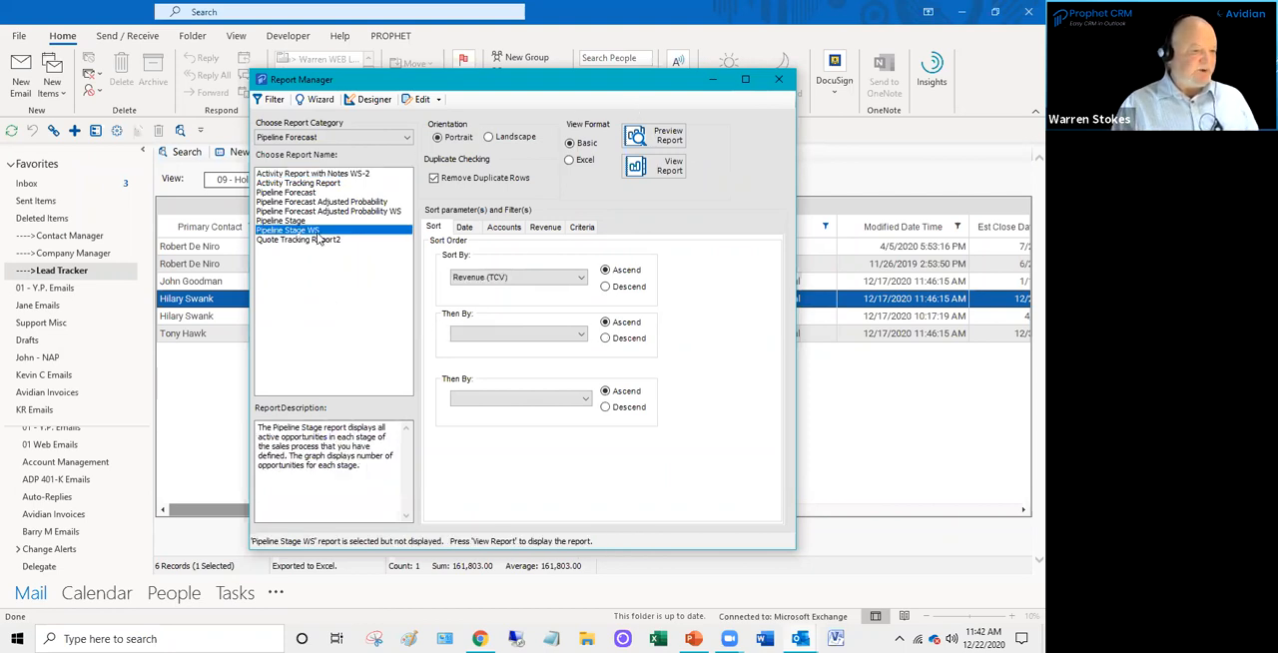
- Sort the Pipeline Stage WS report by Revenue (TCV) descending and set its Est Close Date end date to 5/13/2021
click(465, 227)
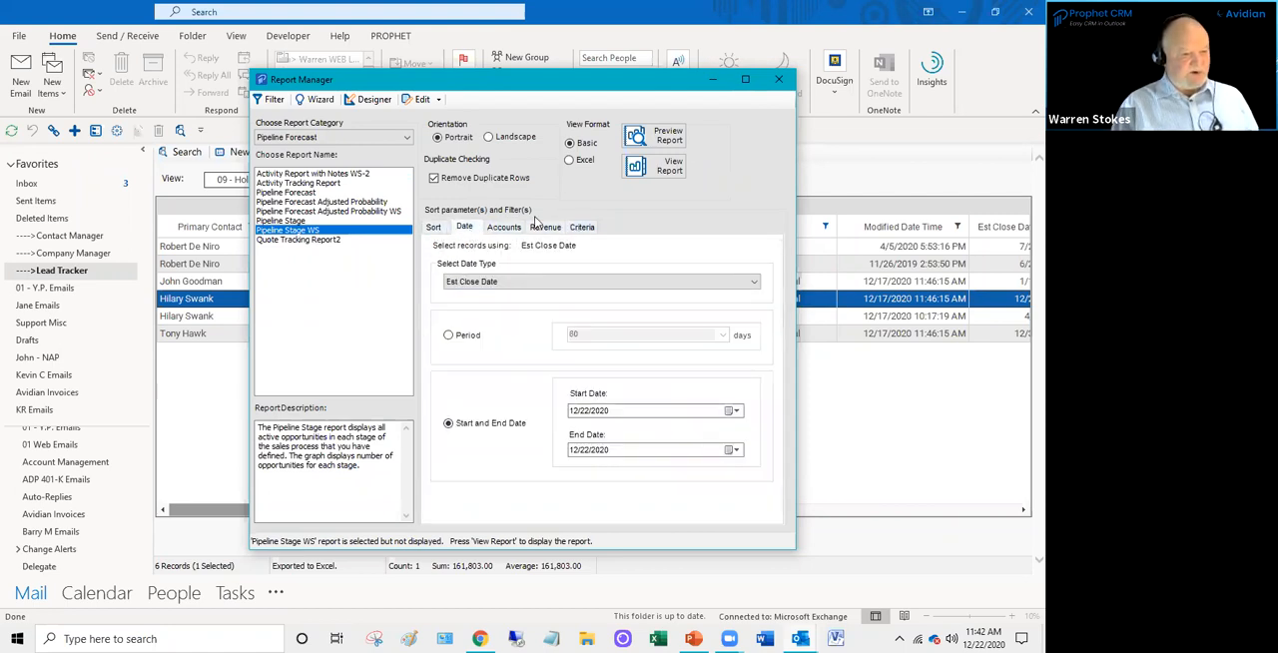
click(436, 228)
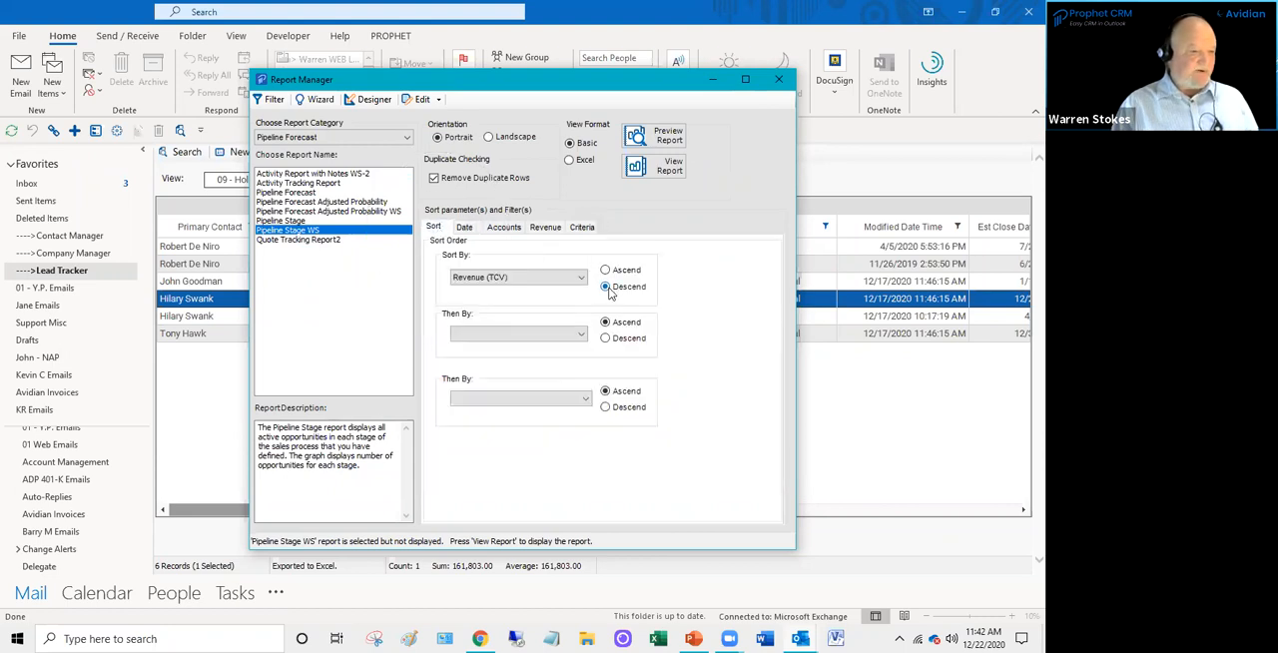
click(464, 226)
click(732, 451)
click(722, 469)
click(722, 469)
click(722, 469)
click(722, 469)
click(722, 470)
click(671, 519)
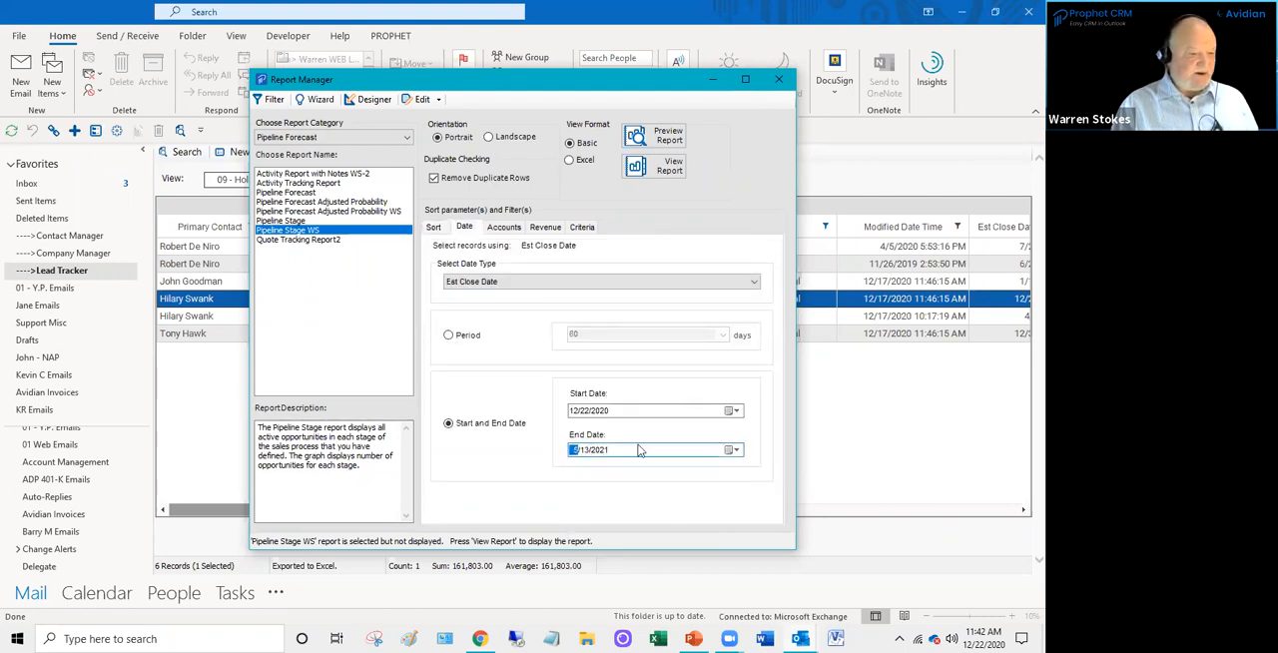
- Review the Accounts, Revenue, Criteria, Date and Sort settings of the Pipeline Stage WS report
click(504, 227)
click(557, 229)
click(583, 227)
click(545, 228)
click(505, 228)
click(464, 228)
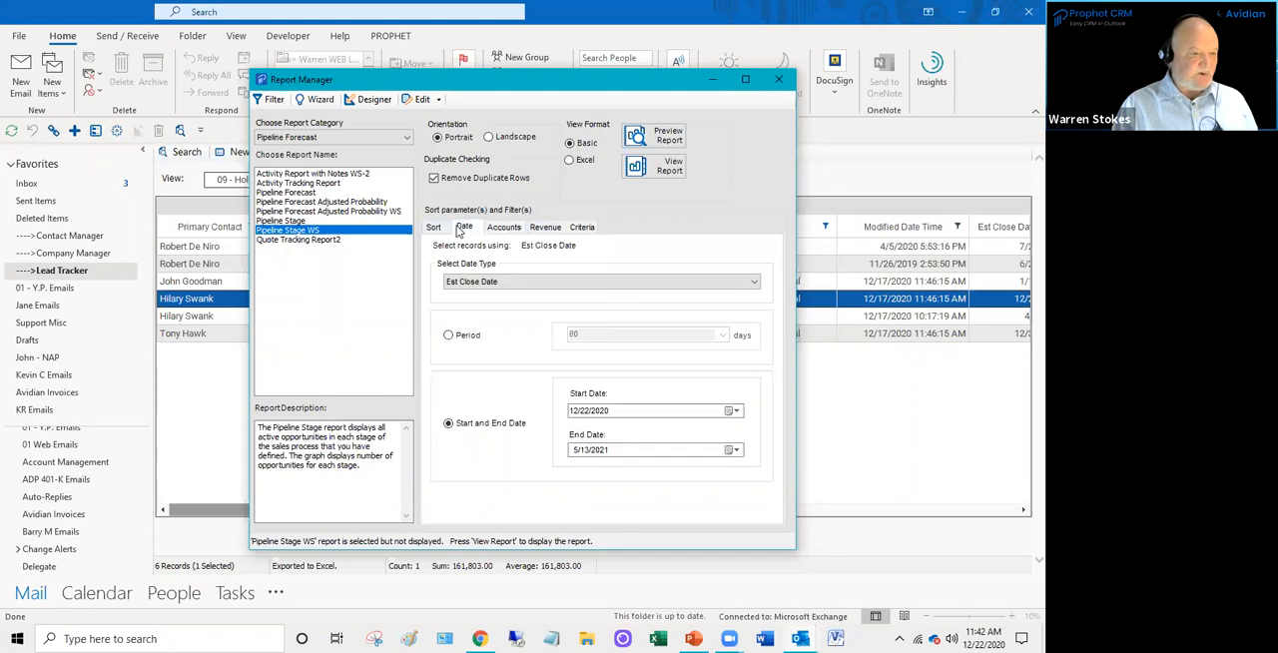
click(433, 228)
- Preview the Pipeline Stage WS report full screen, examine its stage chart and the opportunity list on both pages, and close it
click(667, 137)
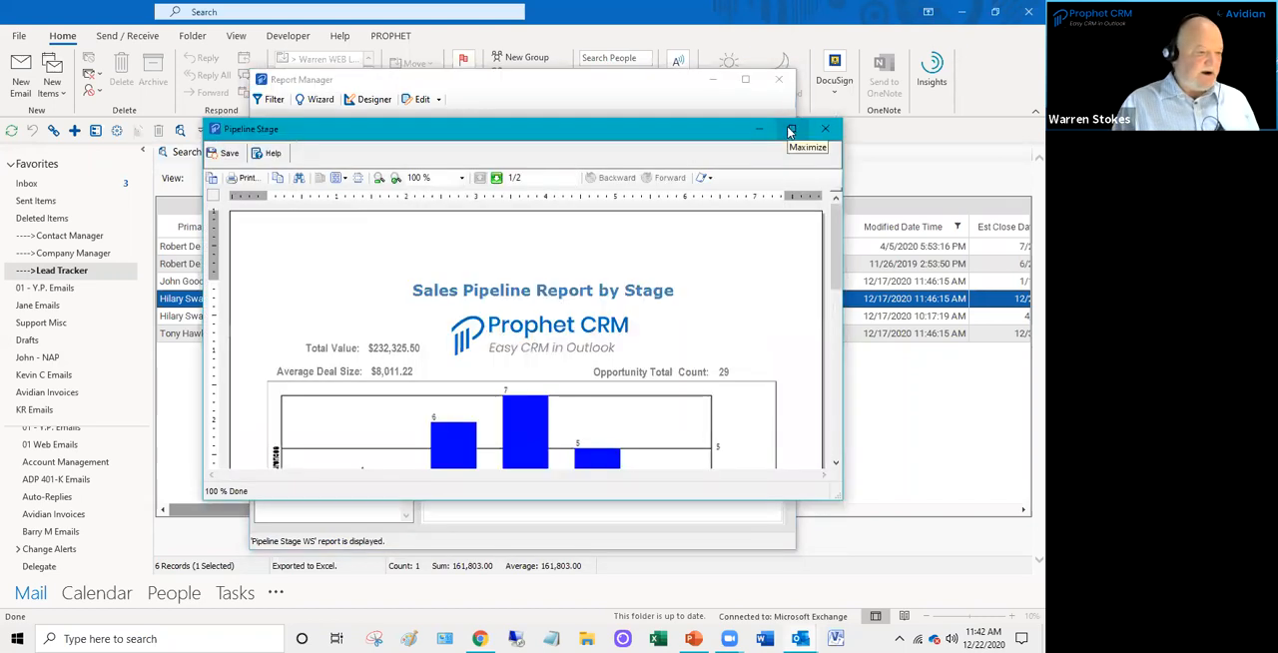
click(789, 131)
scroll(686, 419, up, 1)
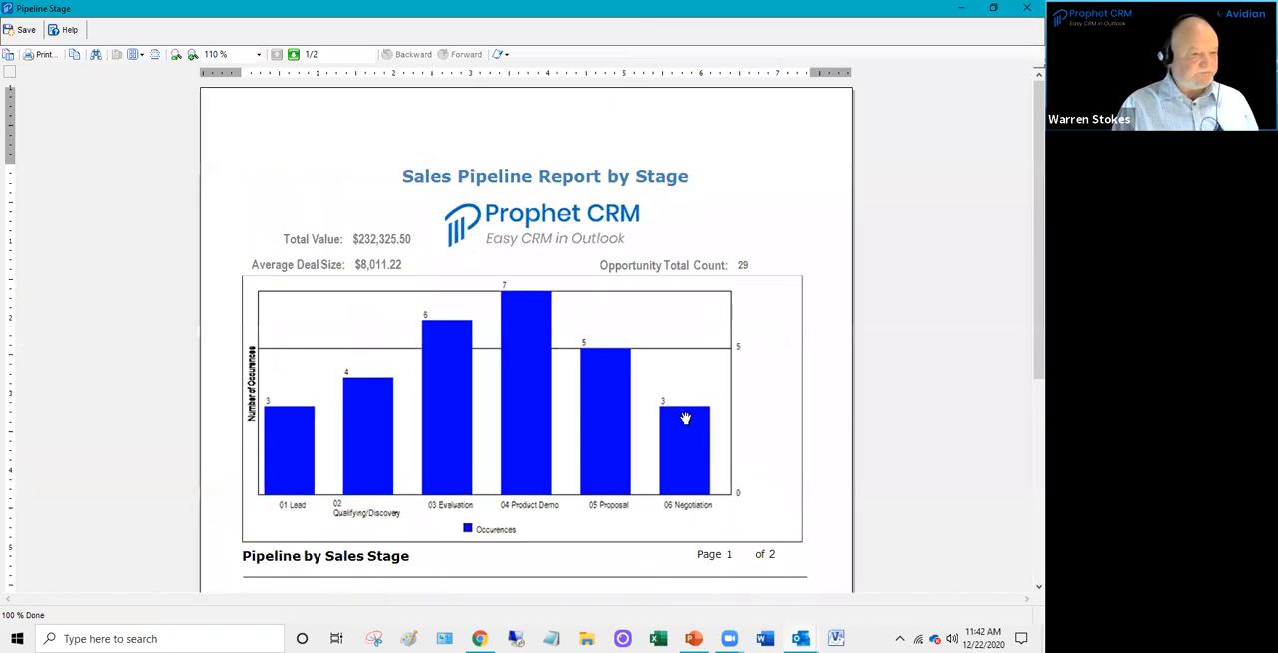
scroll(687, 419, down, 1)
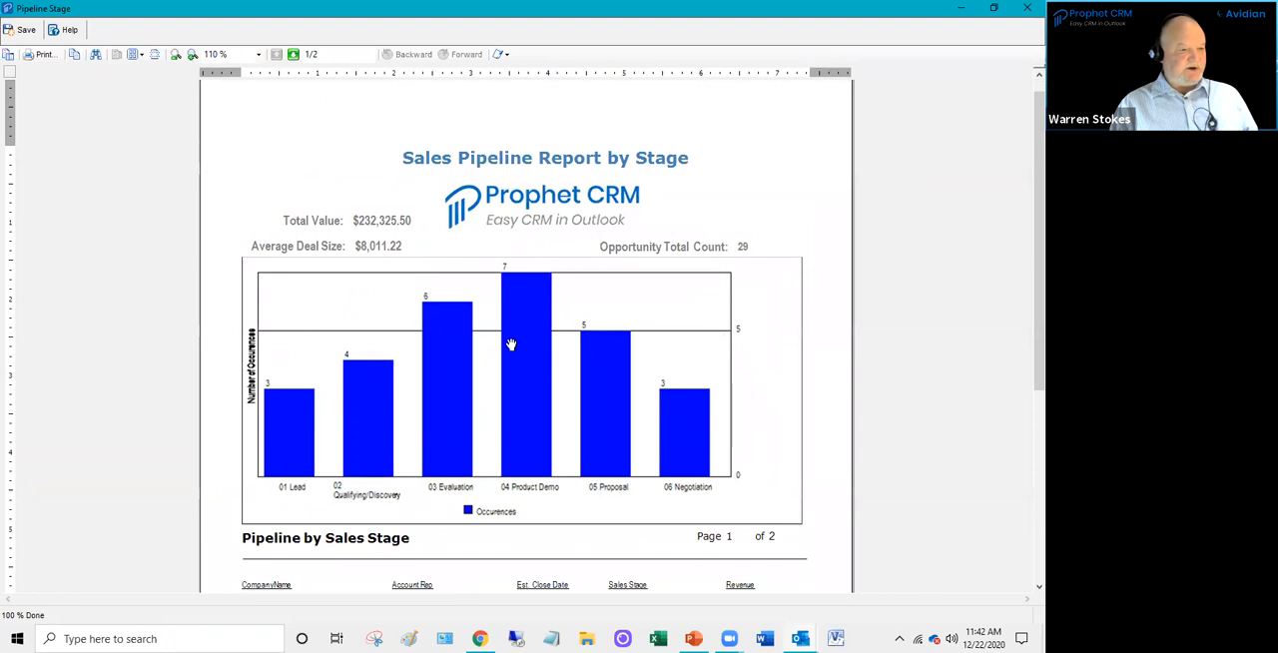
scroll(489, 369, down, 2)
scroll(477, 386, up, 2)
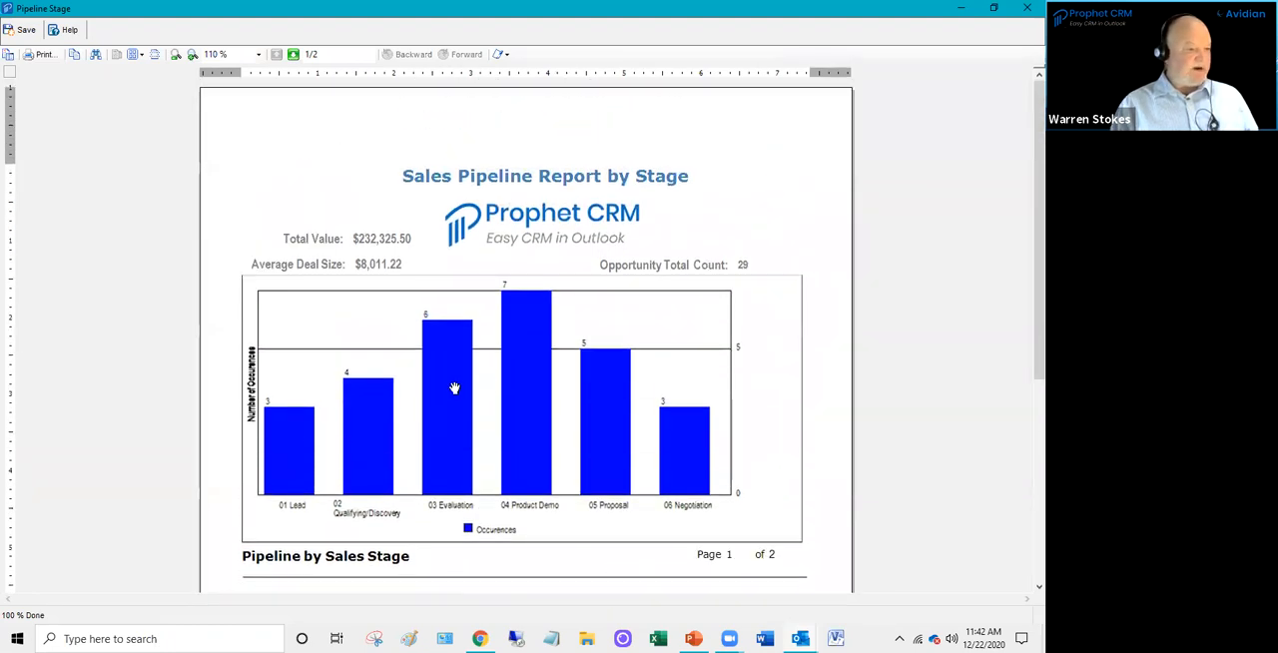
scroll(451, 388, down, 2)
scroll(396, 491, down, 1)
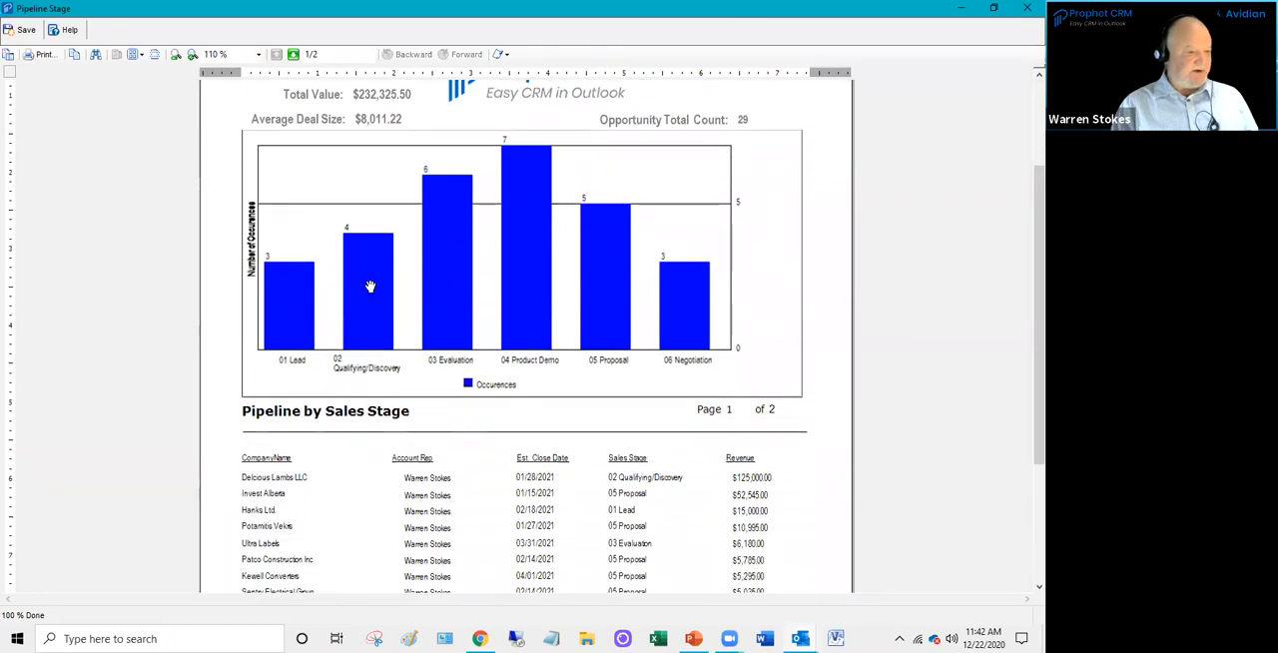
scroll(664, 375, up, 1)
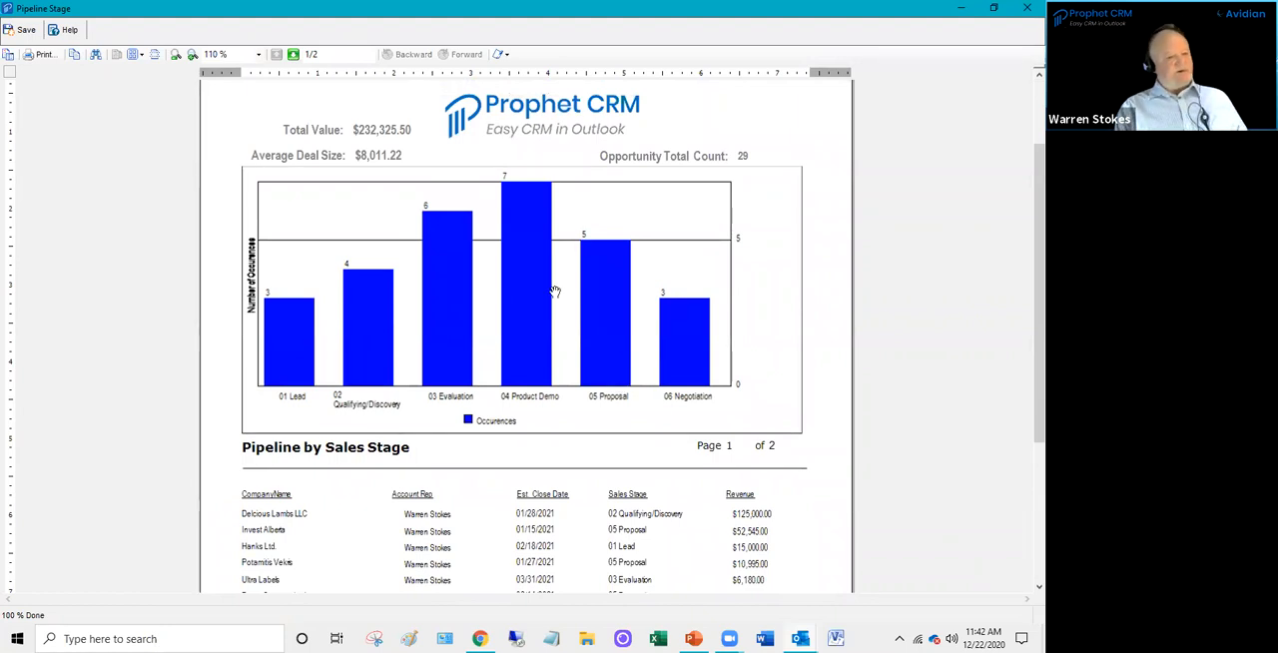
scroll(357, 402, up, 1)
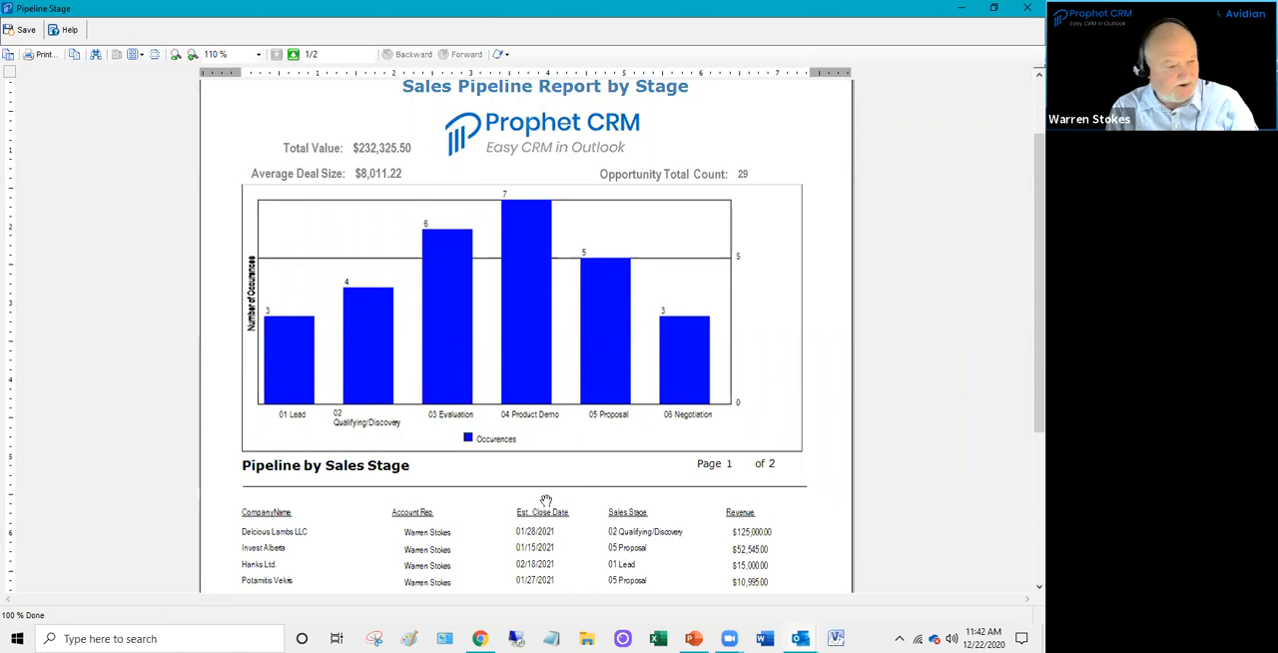
scroll(546, 501, down, 3)
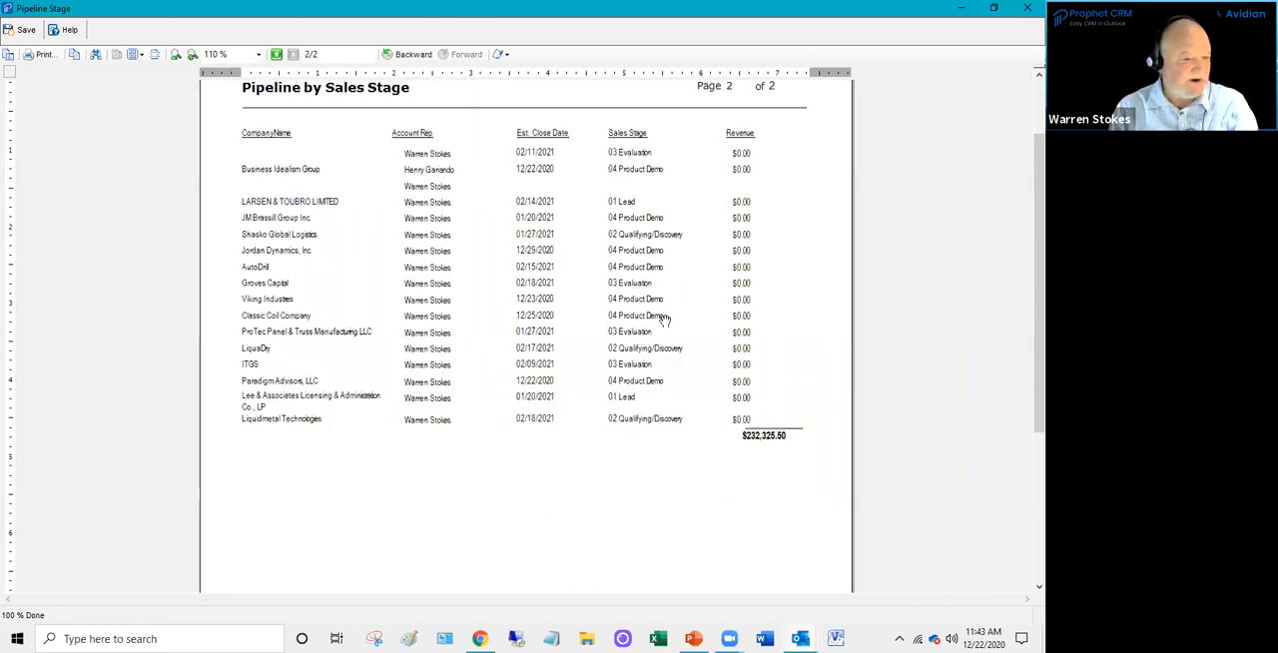
scroll(659, 355, up, 3)
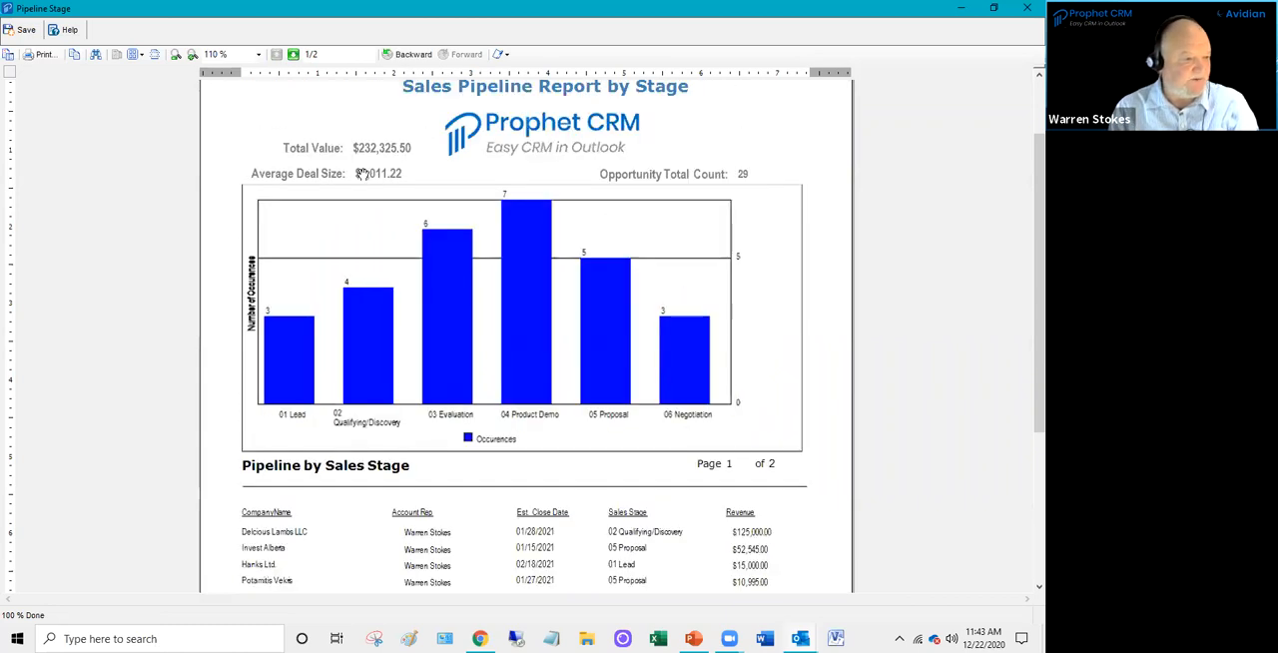
click(1025, 9)
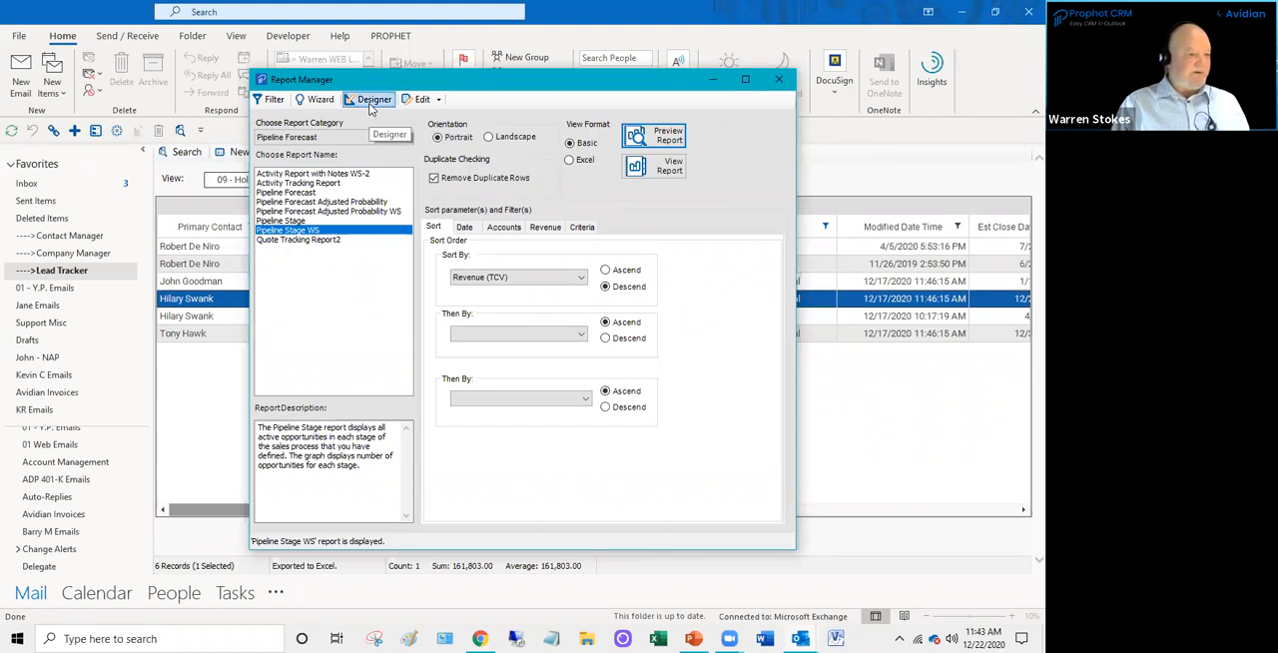
- Open the Pipeline Stage WS report in the report designer at full width
click(300, 222)
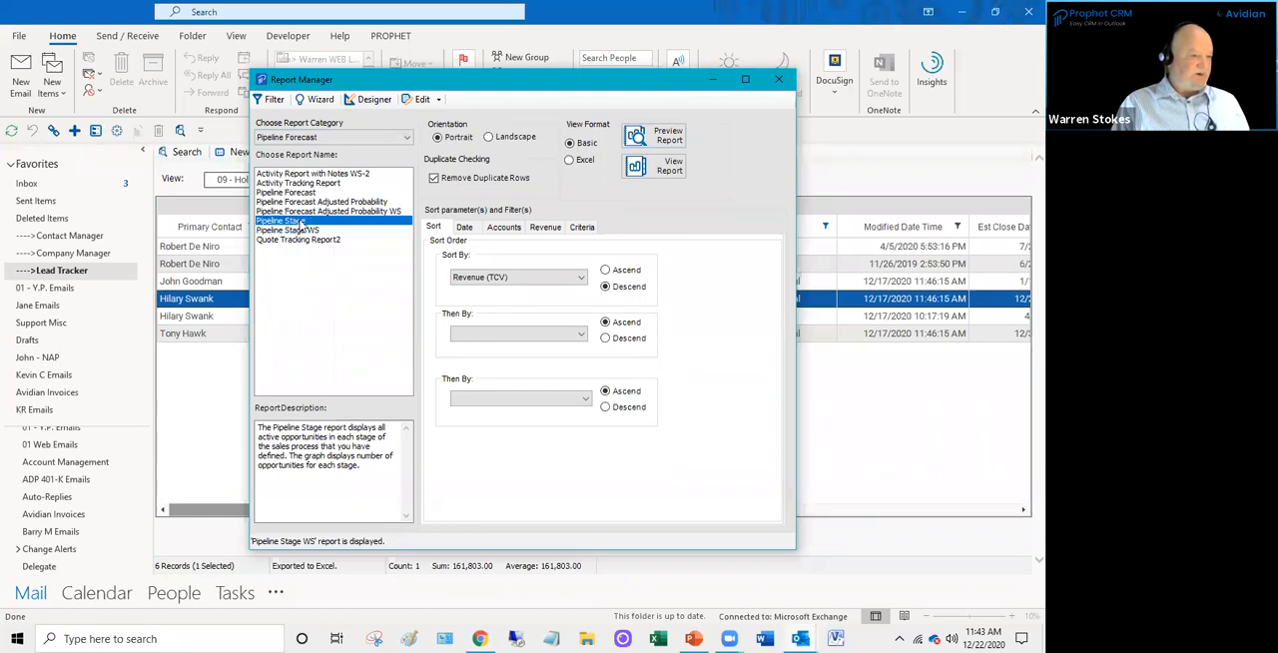
click(301, 230)
click(371, 100)
click(649, 124)
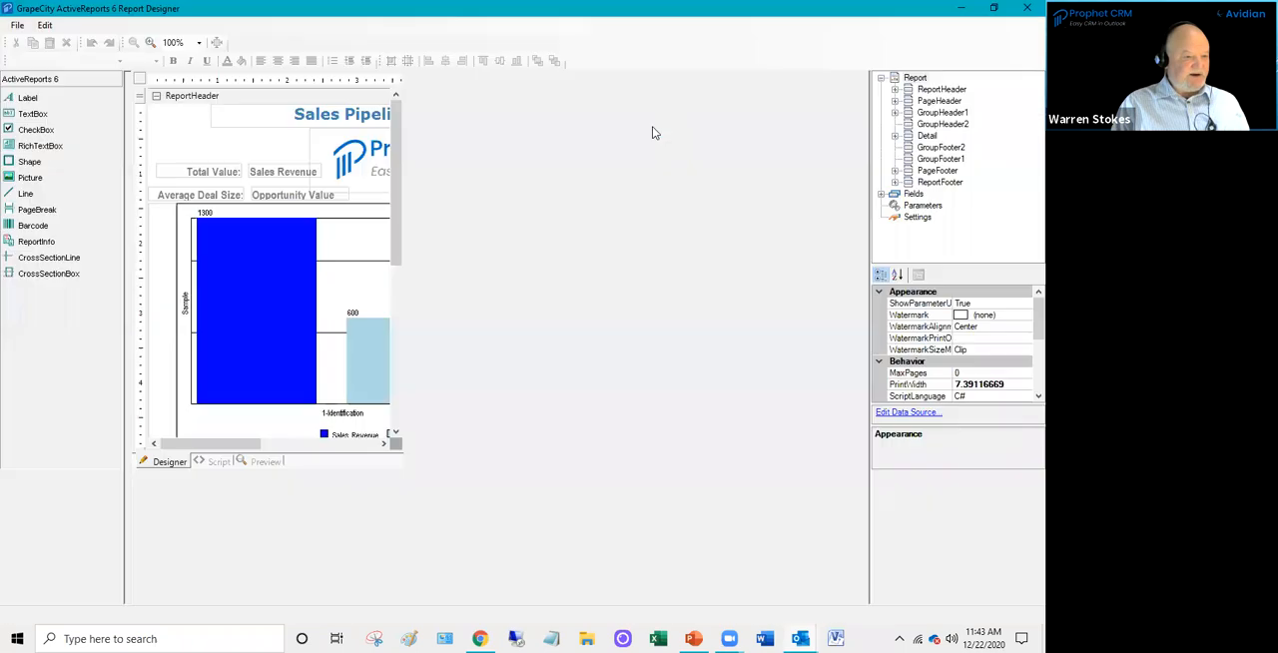
- Set the ForeColor of the "Sales Pipeline Report by Stage" title to the web colour Green
click(520, 116)
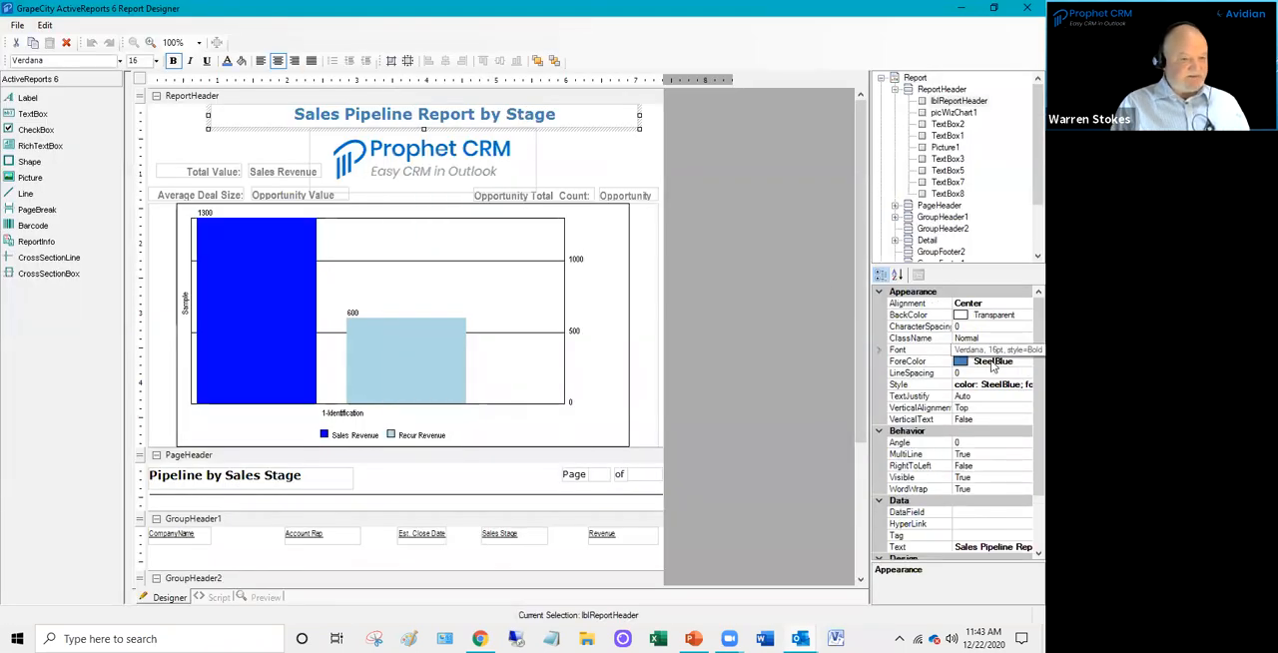
click(1024, 366)
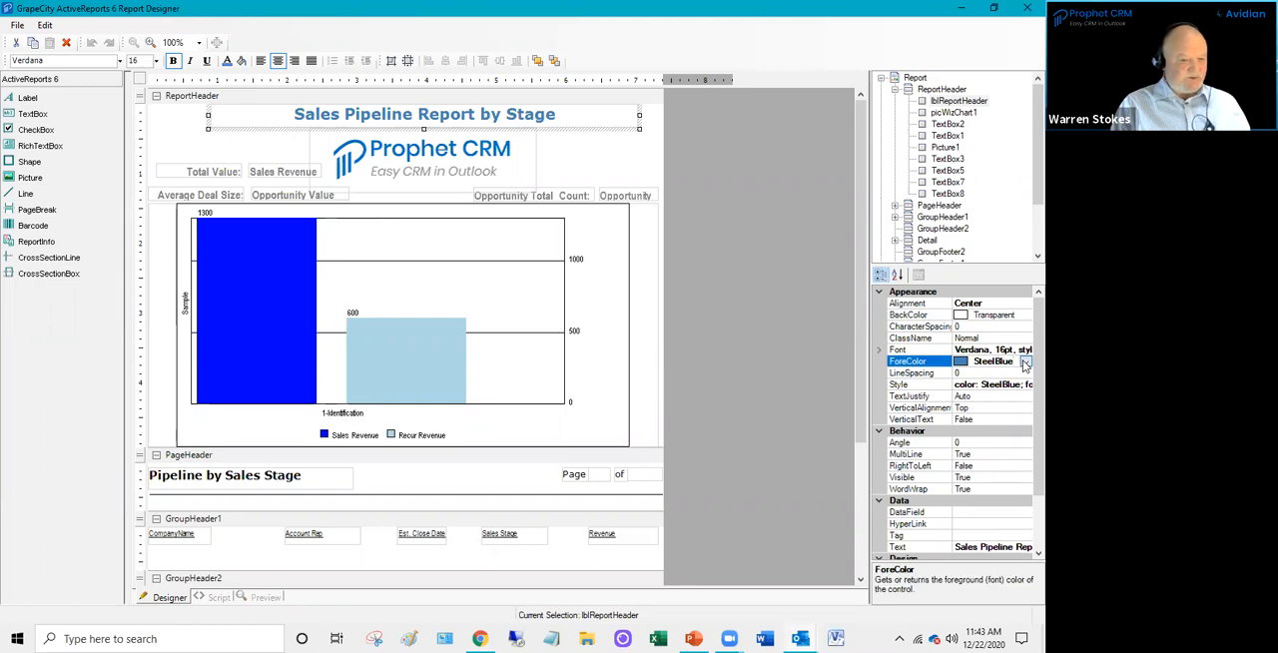
click(1024, 366)
mouse_move(1022, 478)
mouse_down()
mouse_move(1022, 402)
mouse_move(1021, 457)
mouse_up()
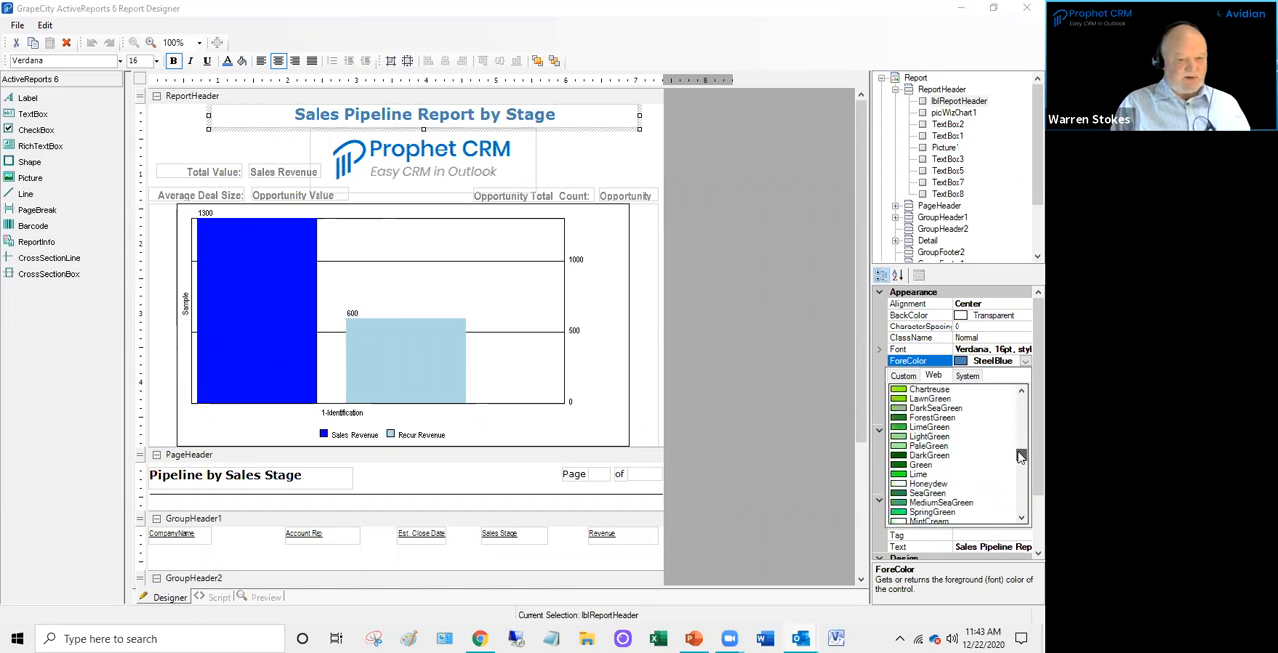
click(898, 465)
- Replace the report header logo with "Prophet CRM no Tagline 778x139" from the Logos folder inside Pictures\Avidian Graphics
click(494, 177)
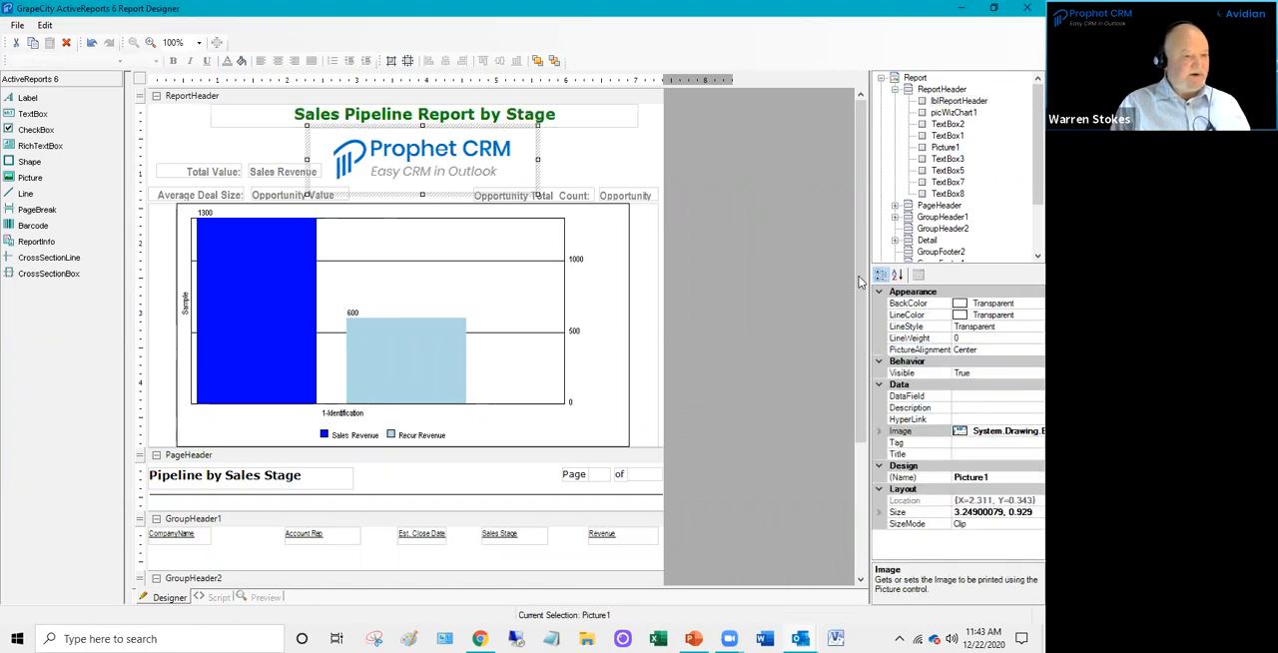
click(1024, 438)
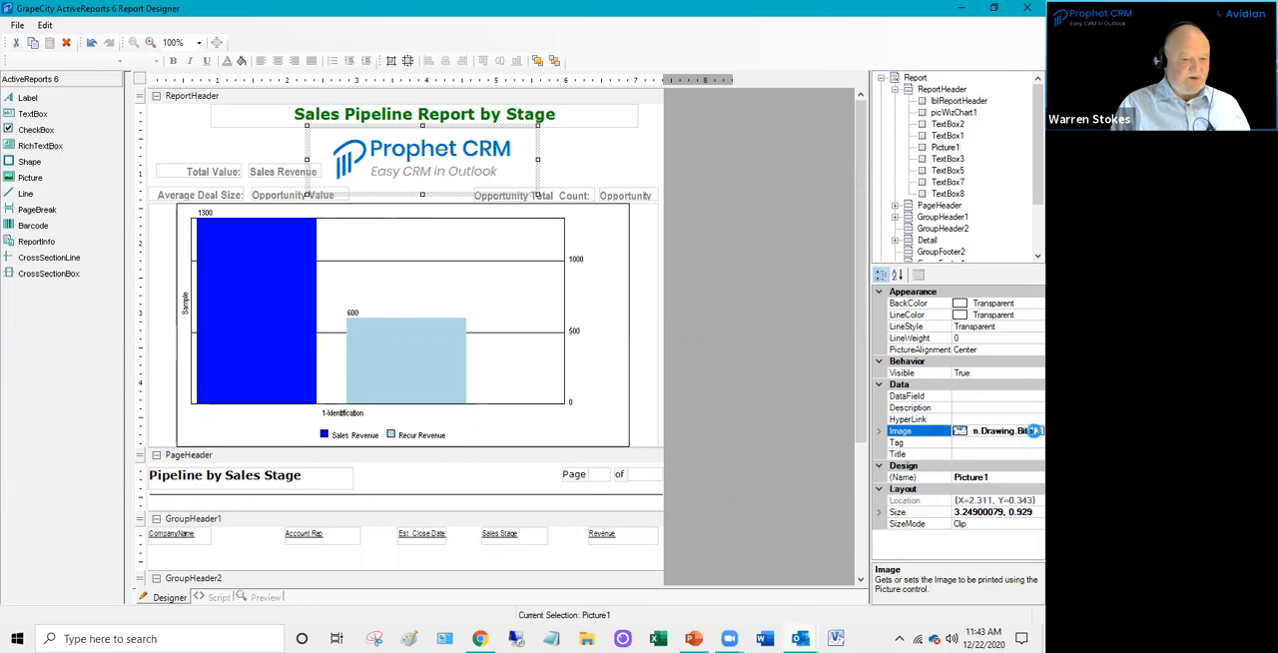
click(1033, 433)
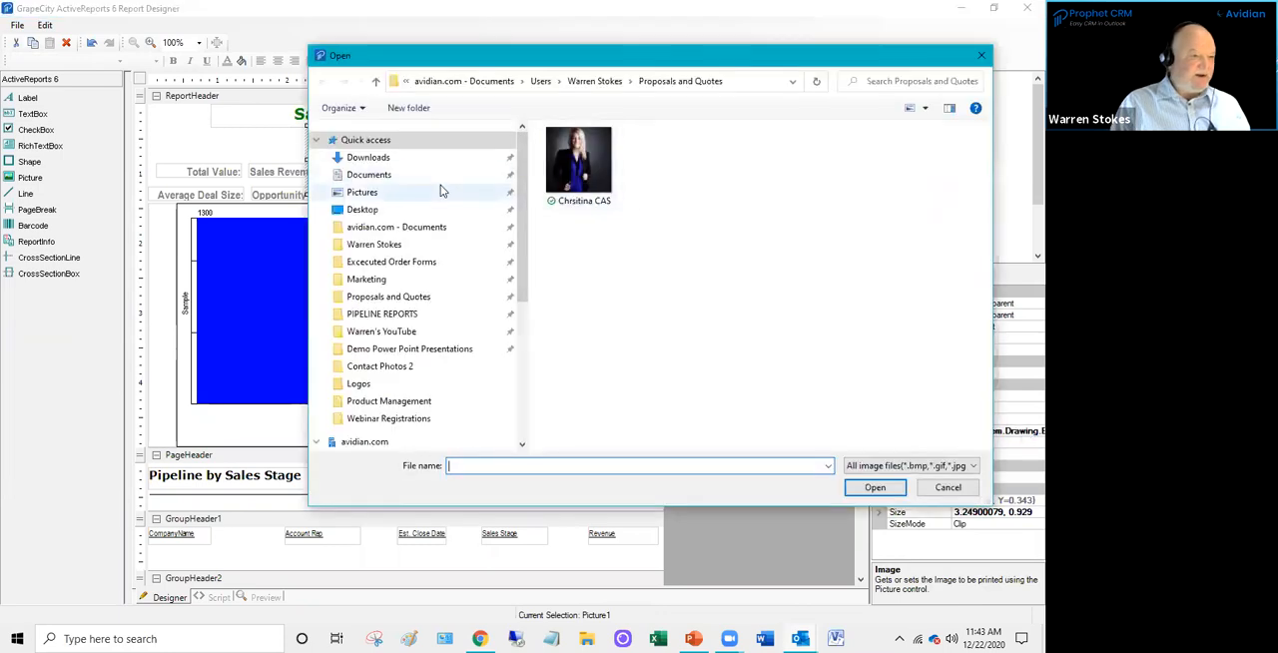
click(367, 193)
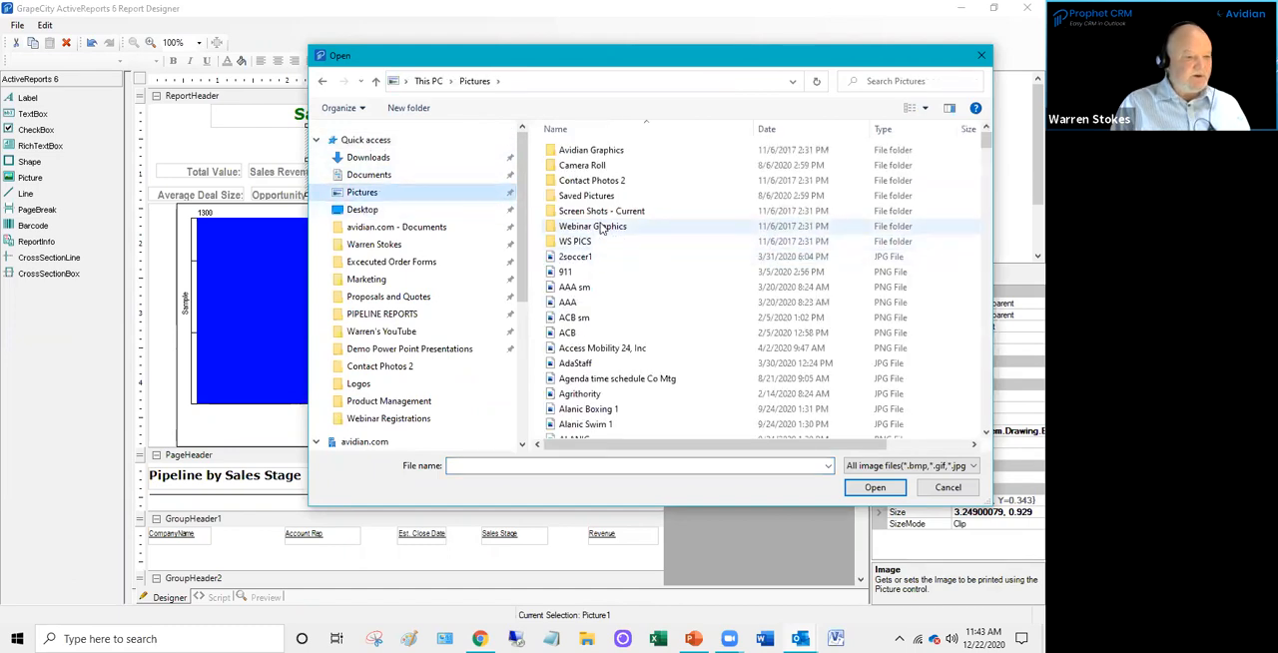
double_click(592, 152)
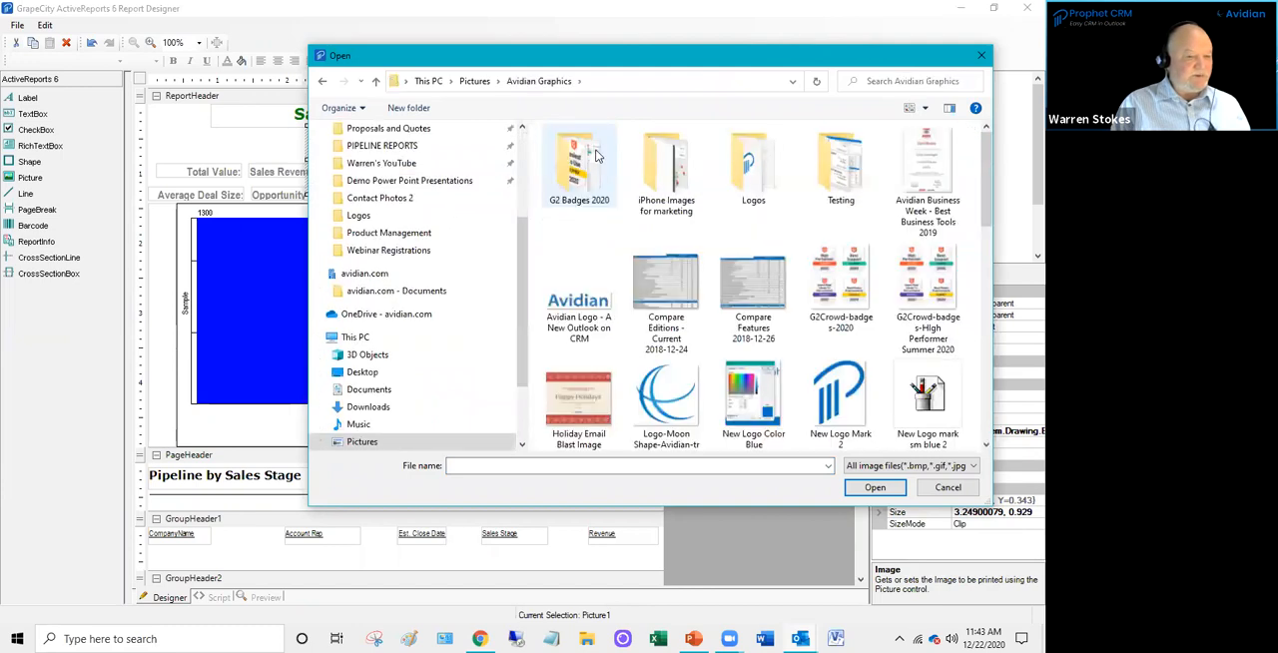
double_click(744, 150)
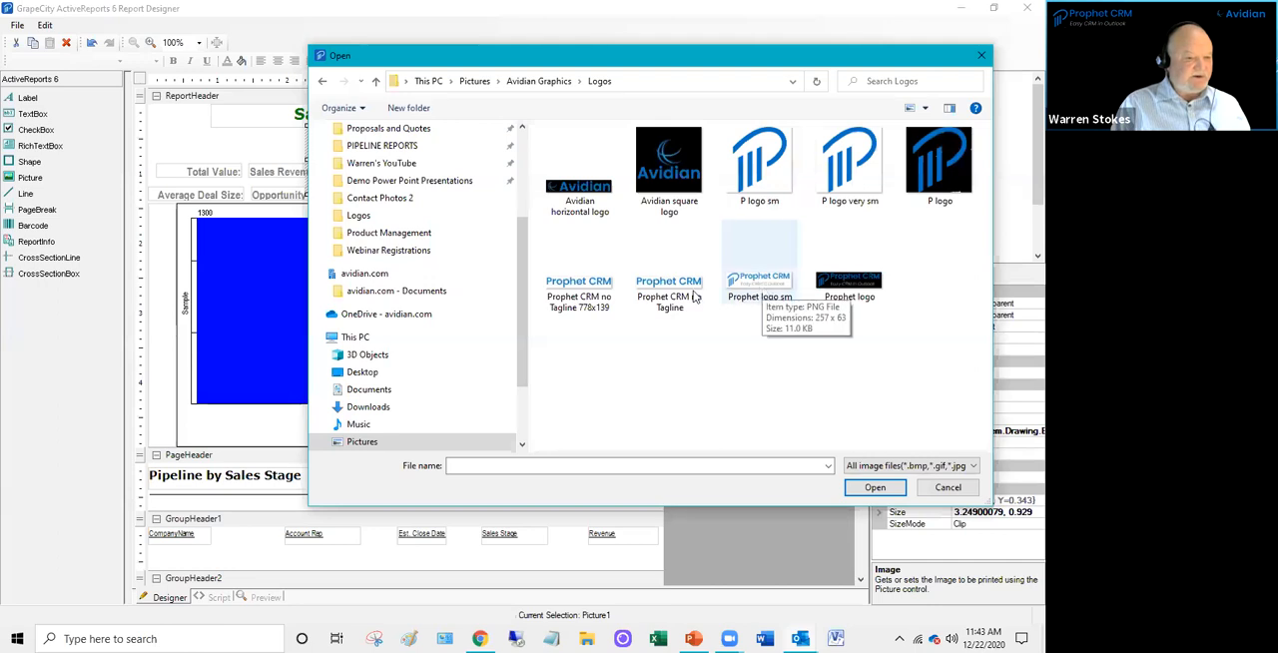
click(599, 303)
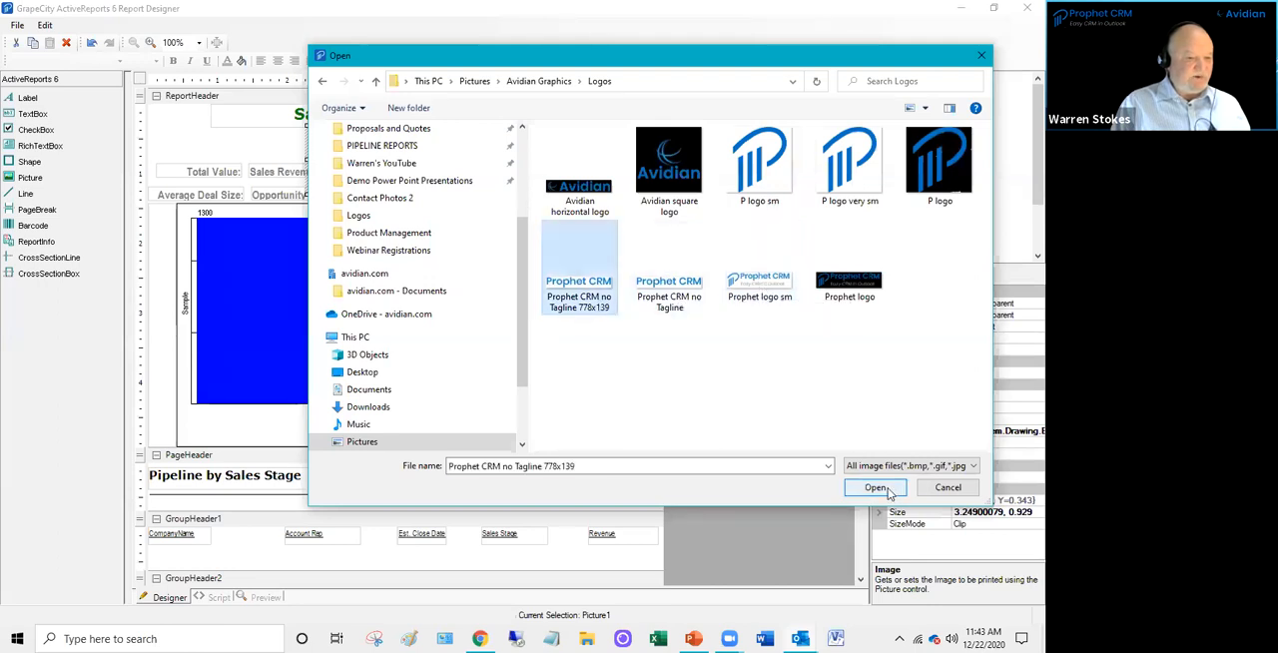
click(876, 487)
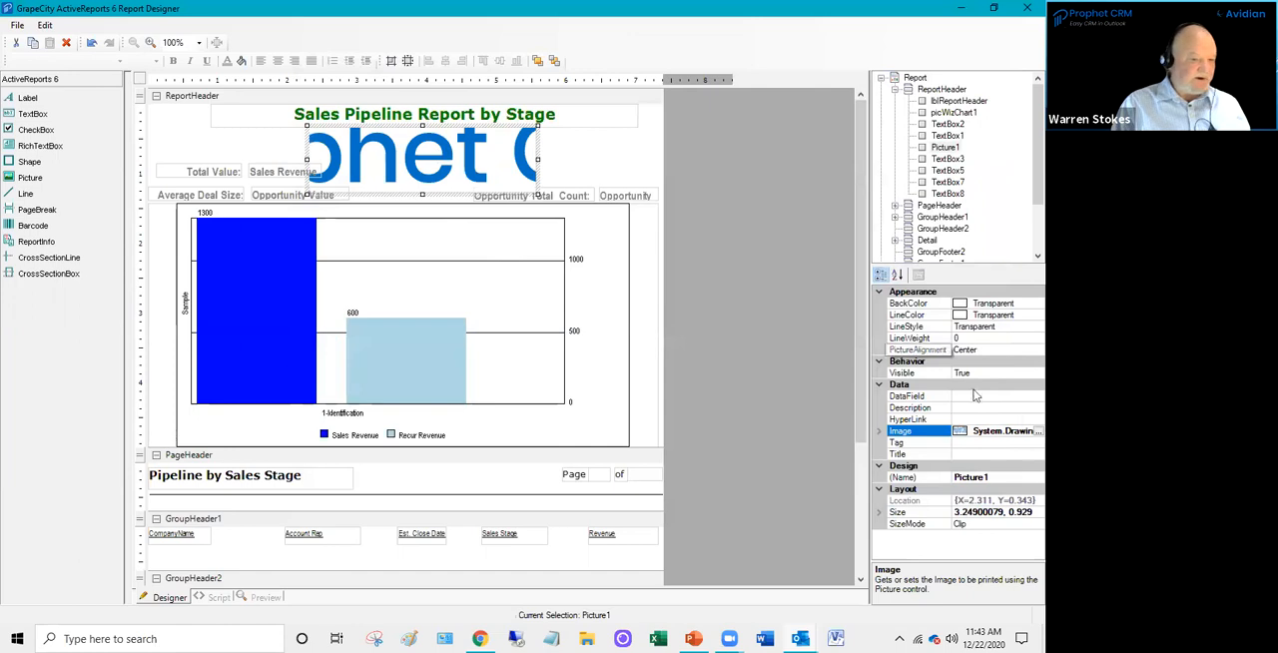
- Replace the report header logo with the "P logo very sm" image from the Logos folder
click(1037, 430)
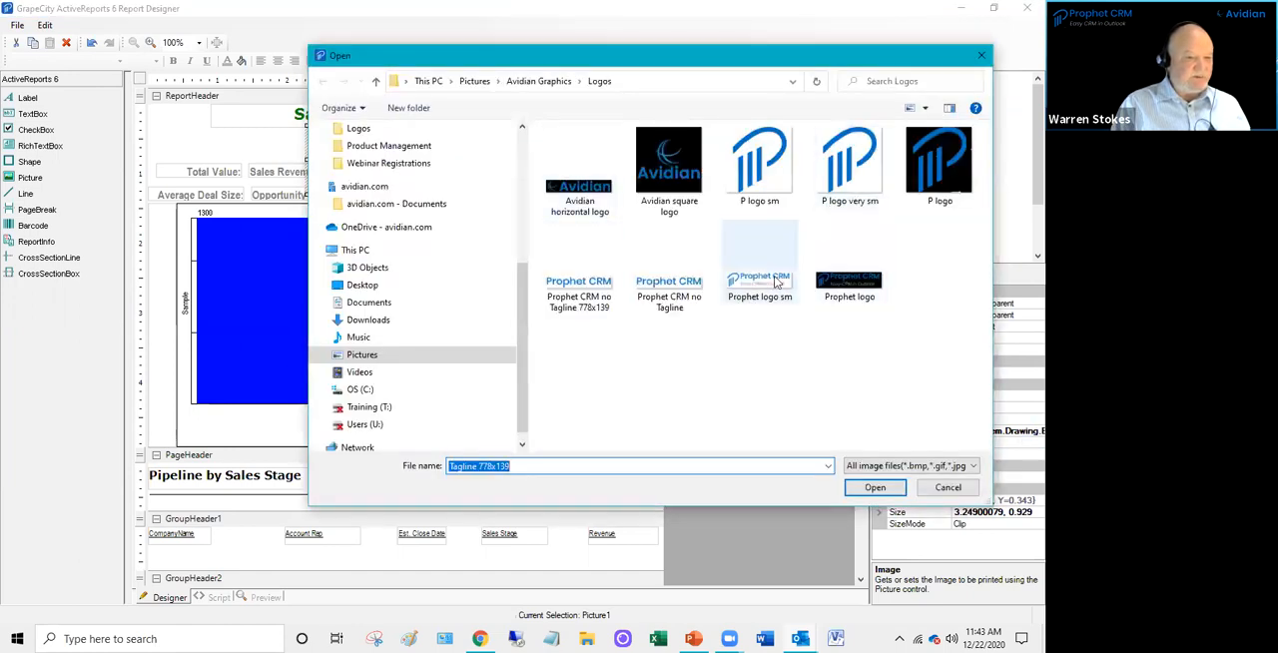
click(761, 274)
click(854, 160)
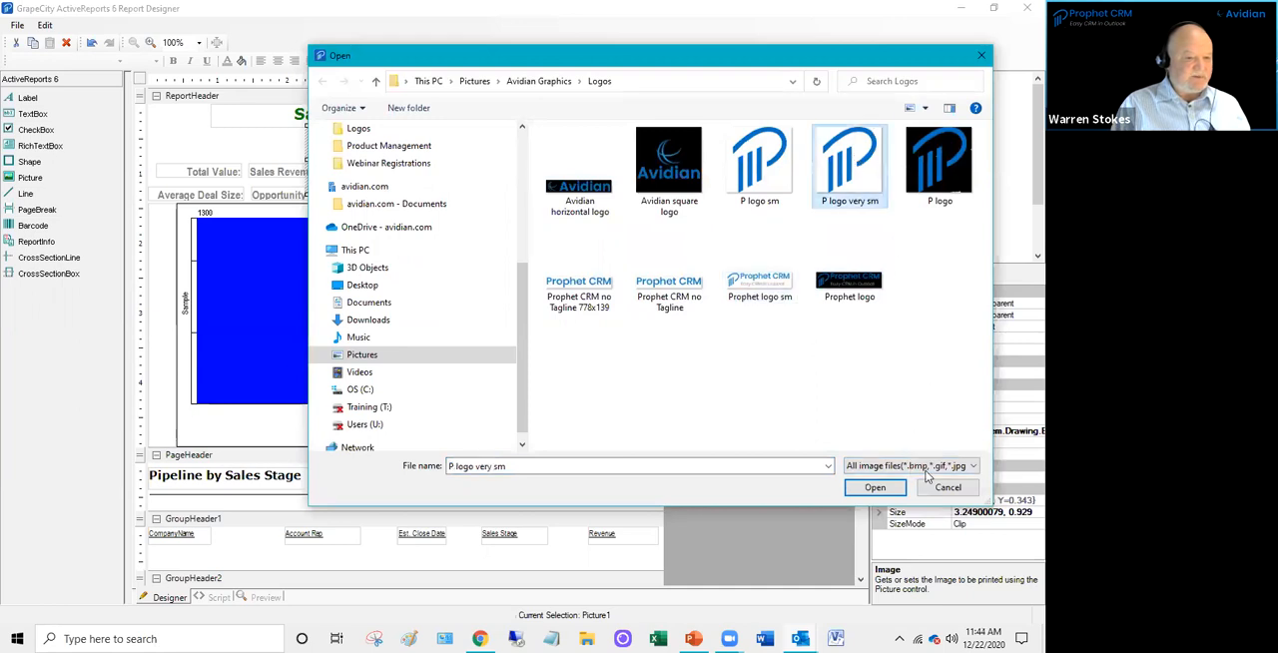
click(870, 485)
- Extend the logo's frame downward to a height of about 1.325, and save and close the report design
drag(422, 194, 435, 220)
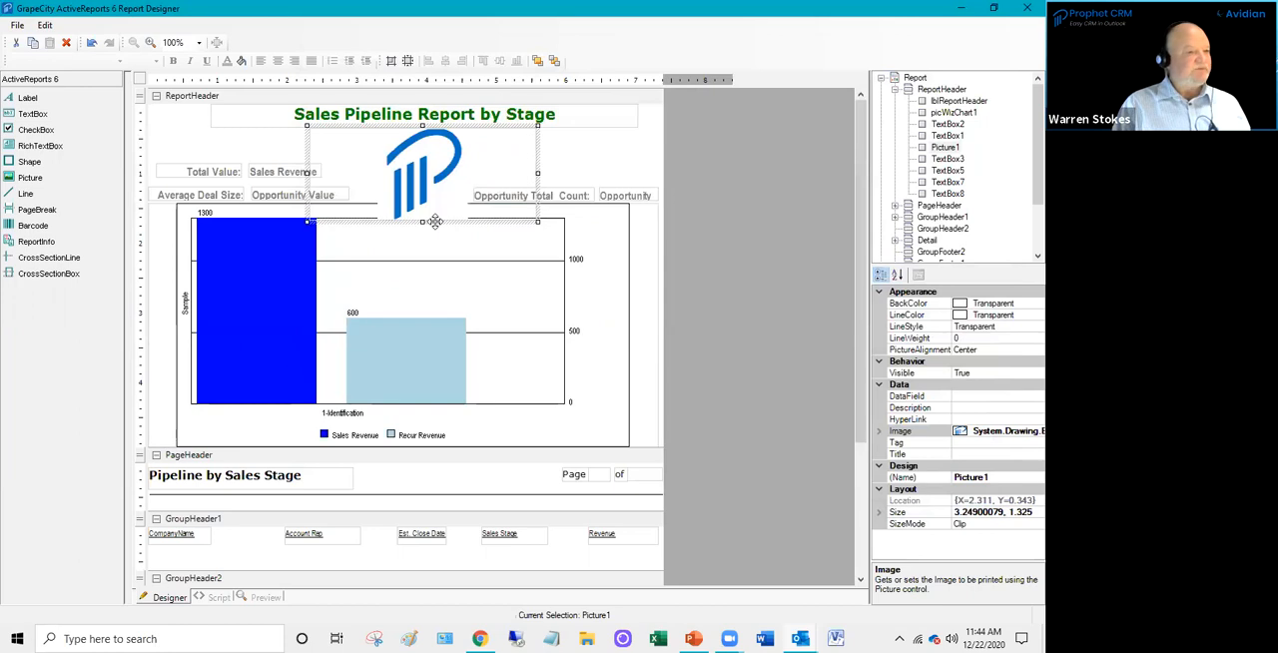
click(264, 147)
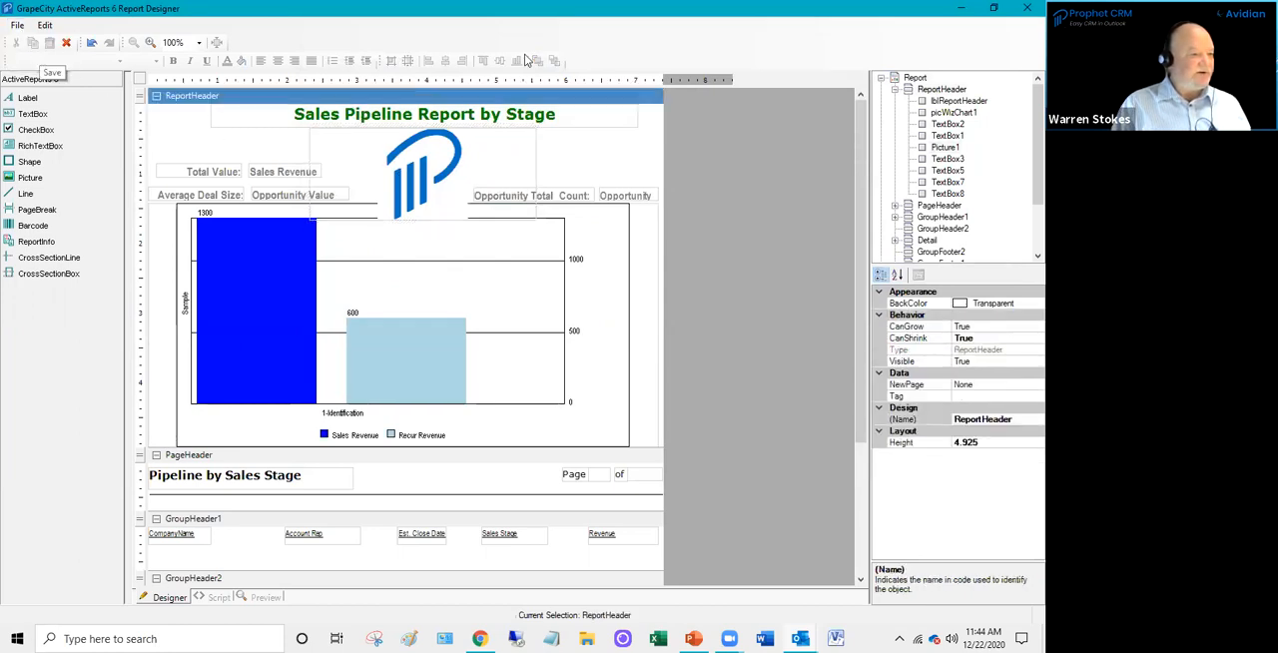
click(1025, 10)
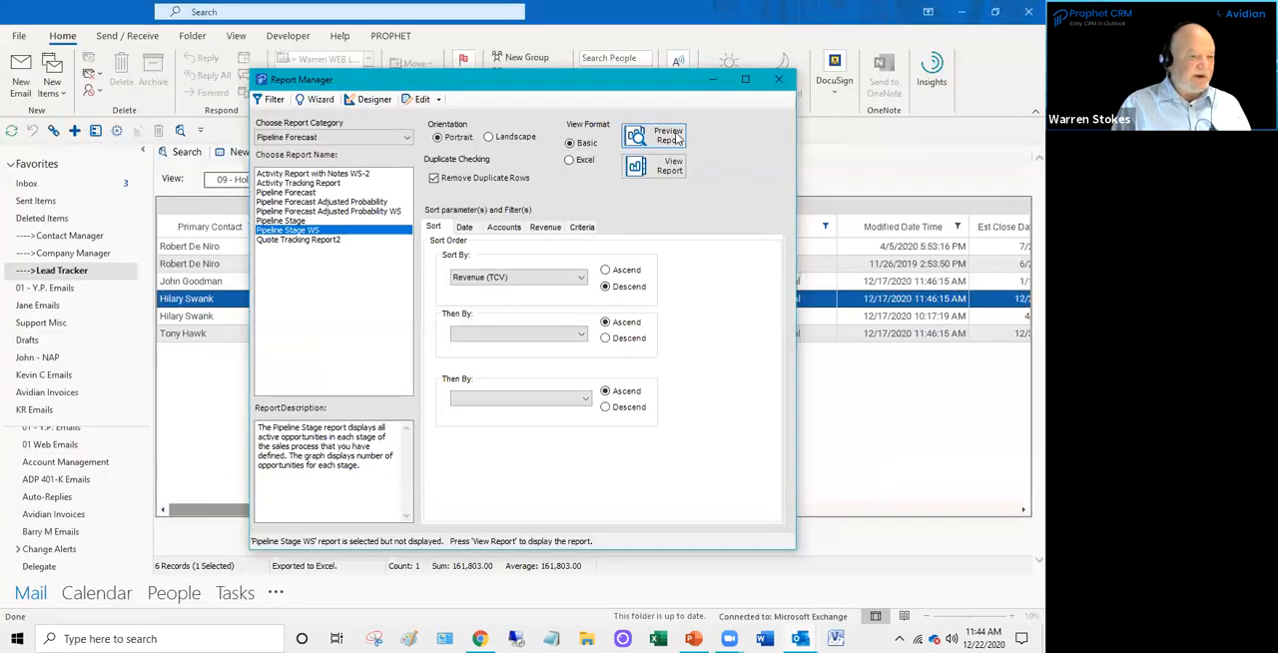
- Display the revised Pipeline Stage WS report full screen to check its title colour and logo, and close it
click(462, 229)
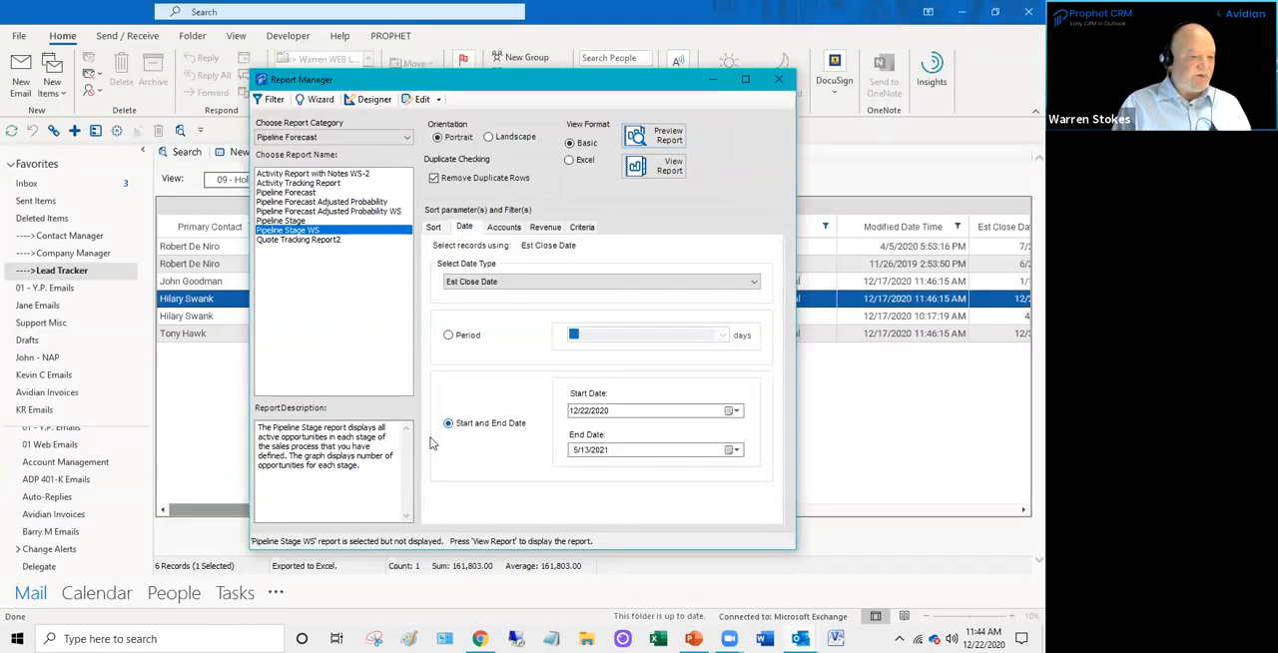
click(661, 168)
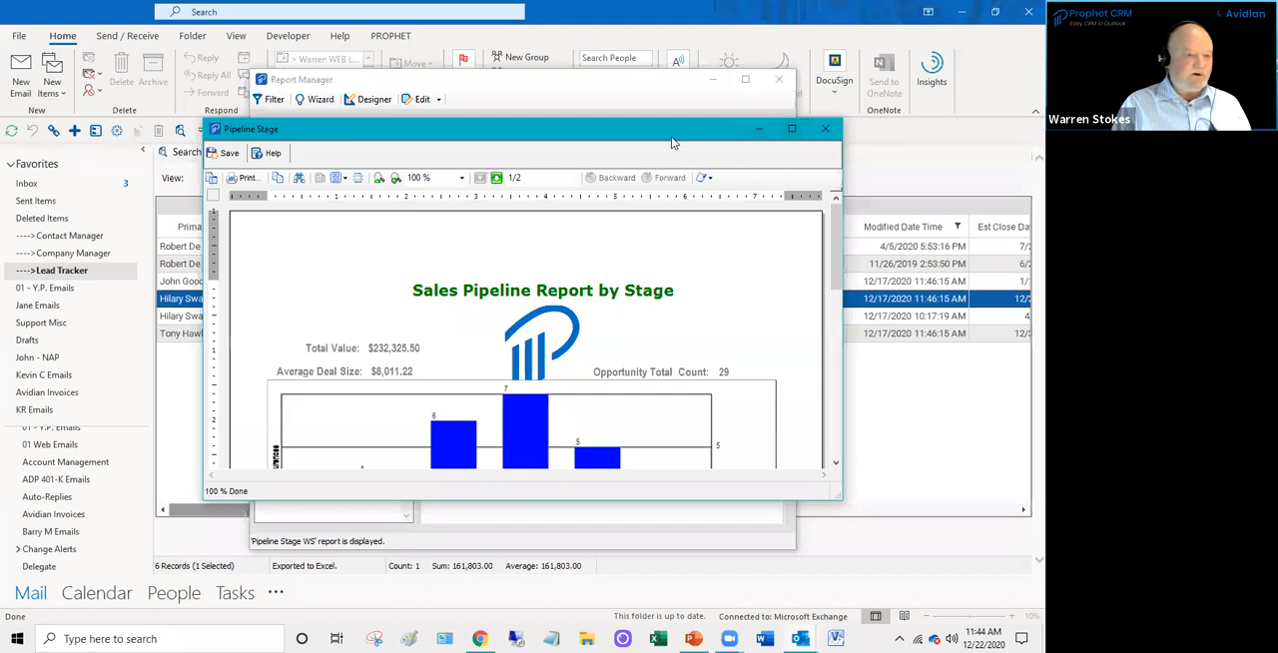
drag(665, 124, 635, 41)
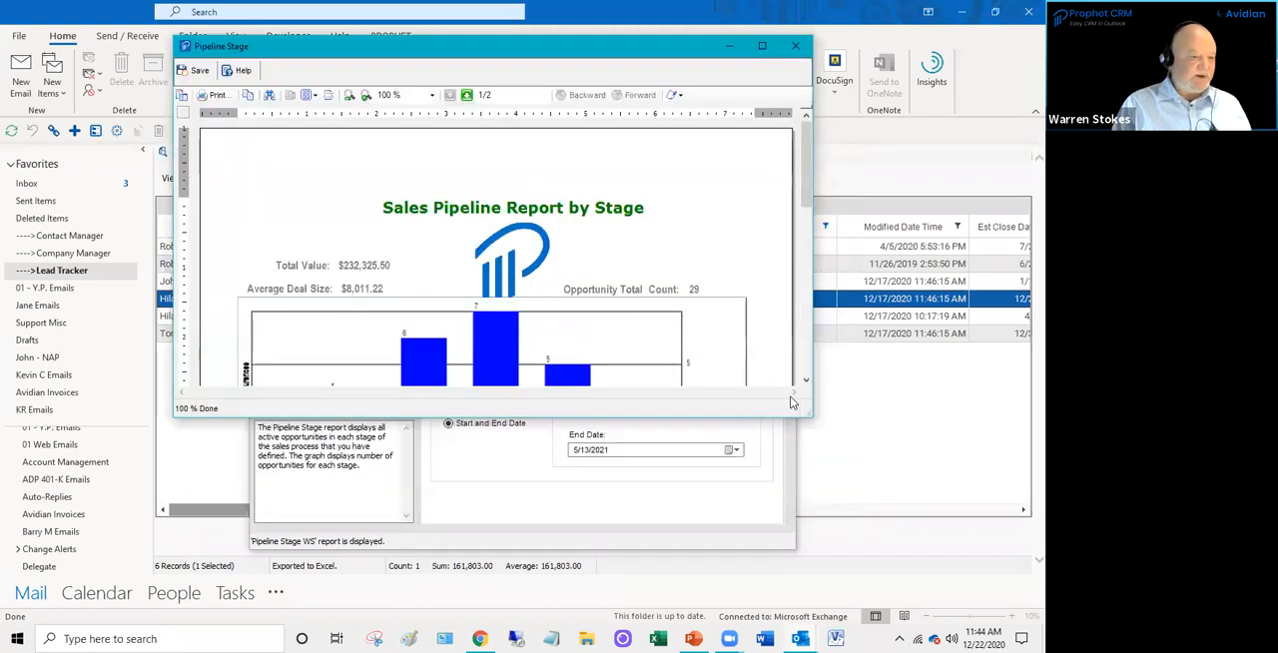
click(762, 45)
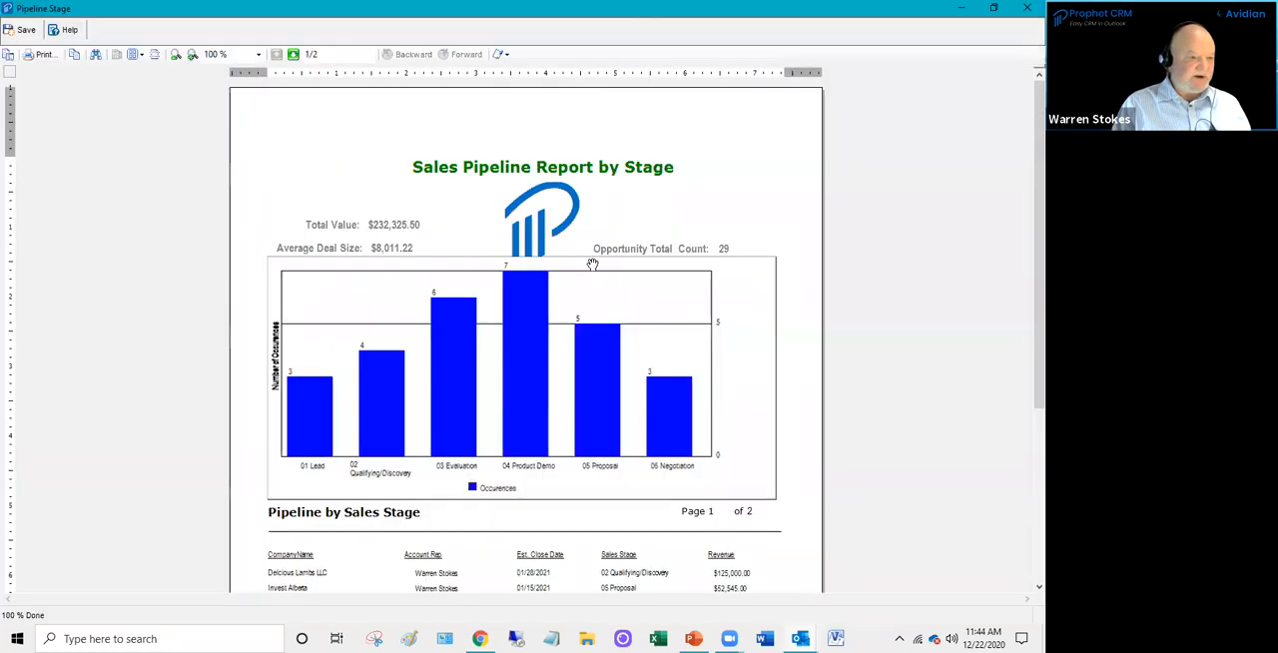
click(1027, 9)
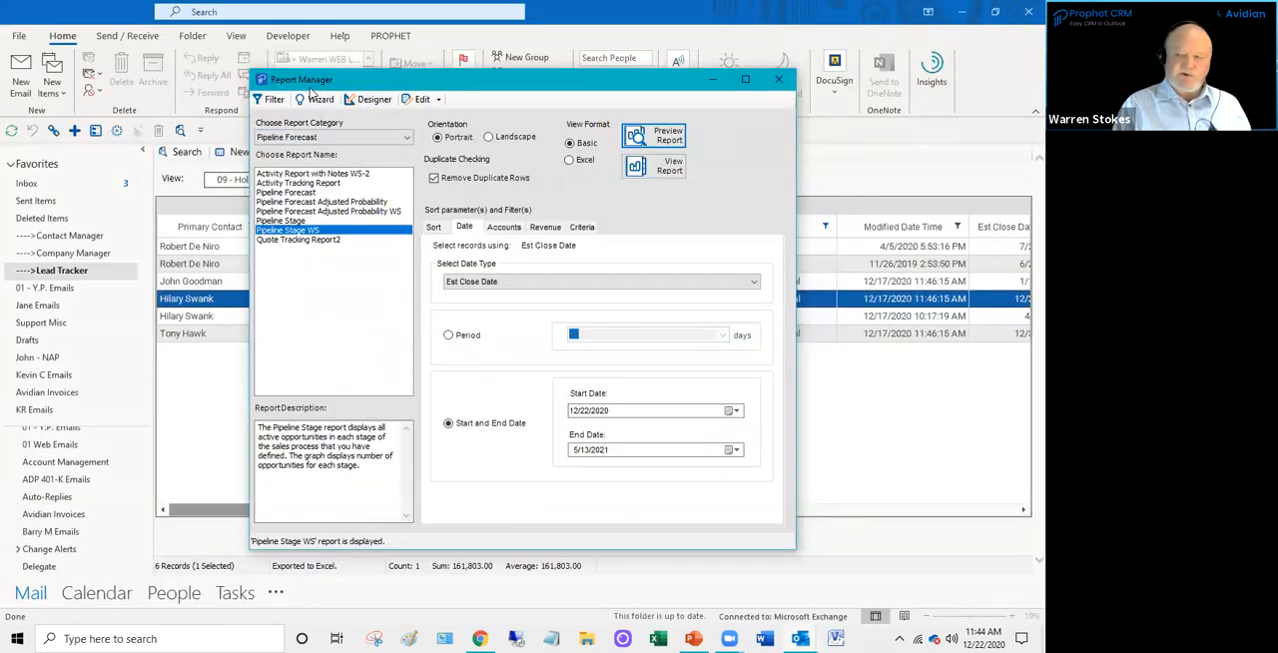
- Start a Pipeline Forecast report named "ffSFD" for the 2018 Sales department in the report wizard, cancel it, and close Report Manager
click(317, 99)
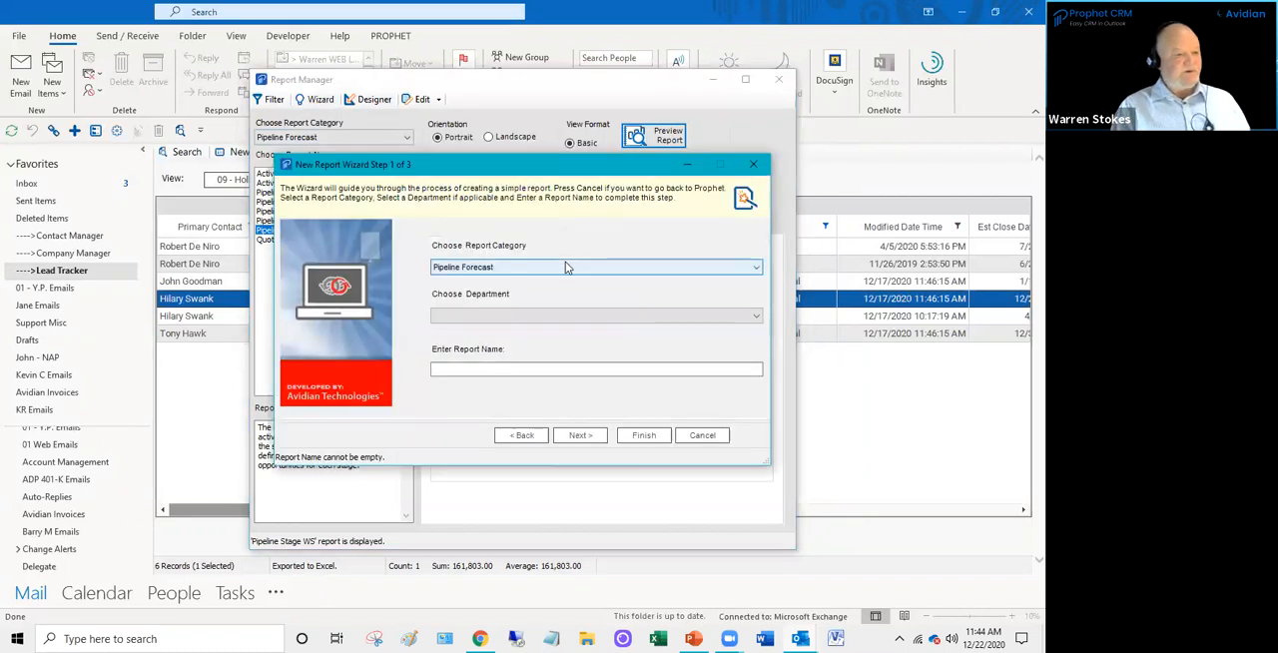
click(566, 263)
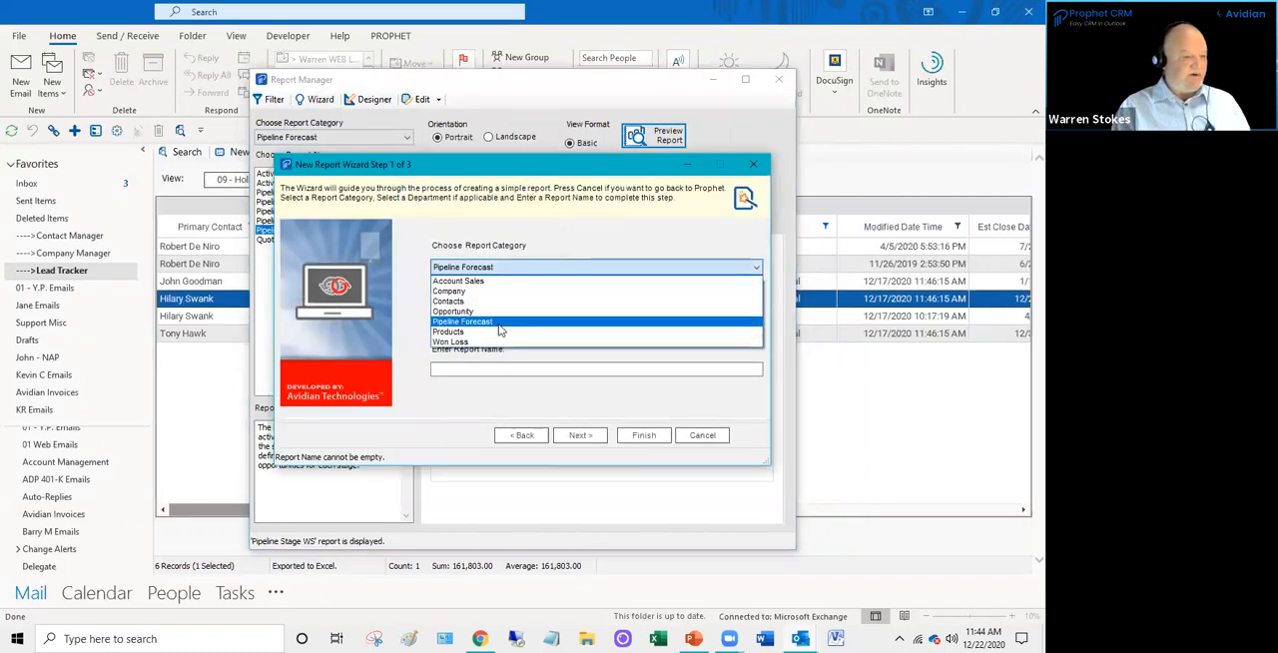
click(493, 321)
click(476, 317)
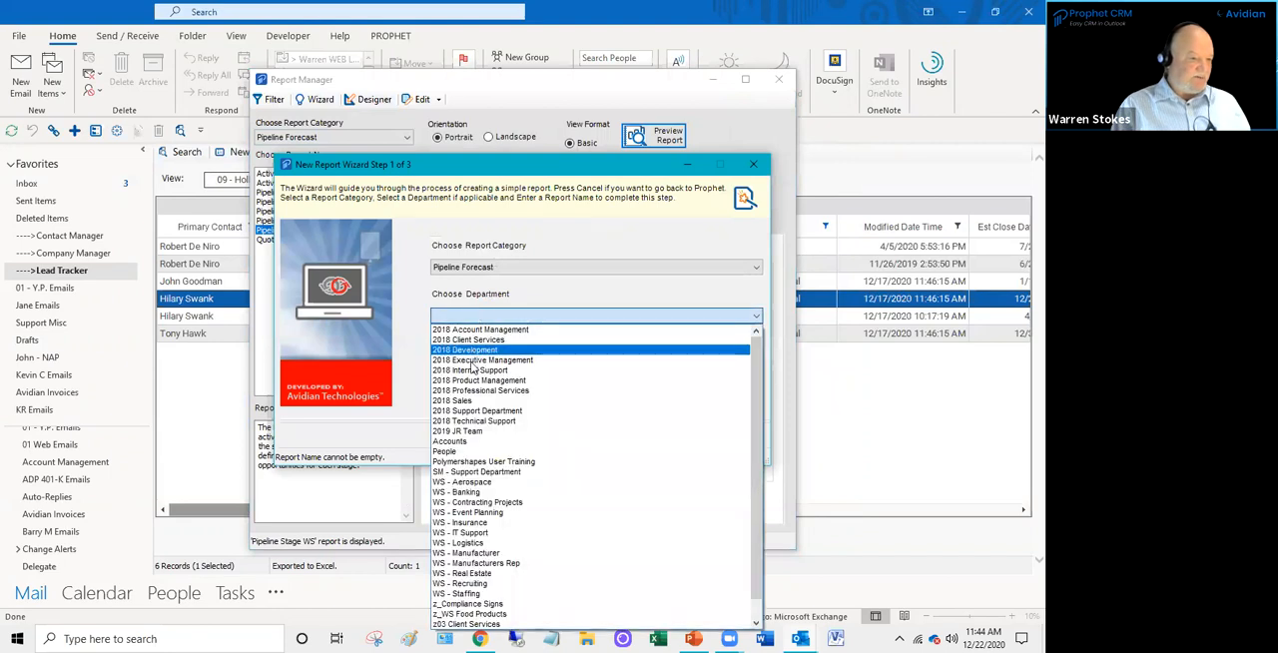
click(467, 401)
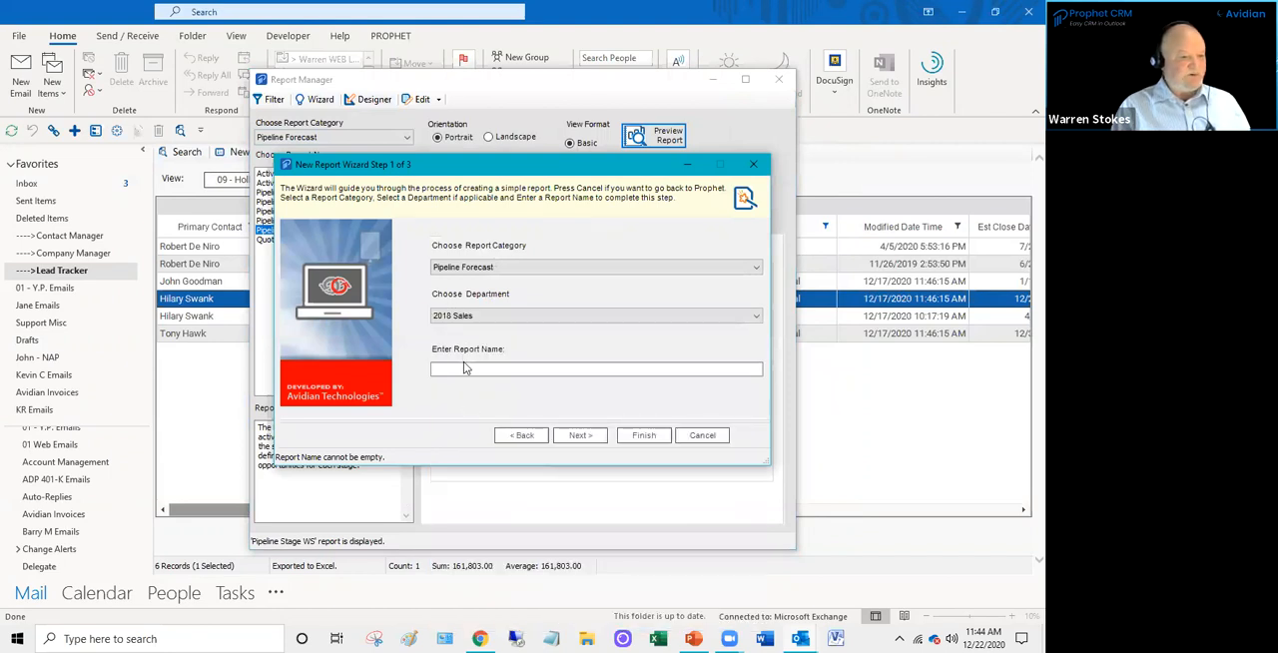
click(463, 369)
text(testing)
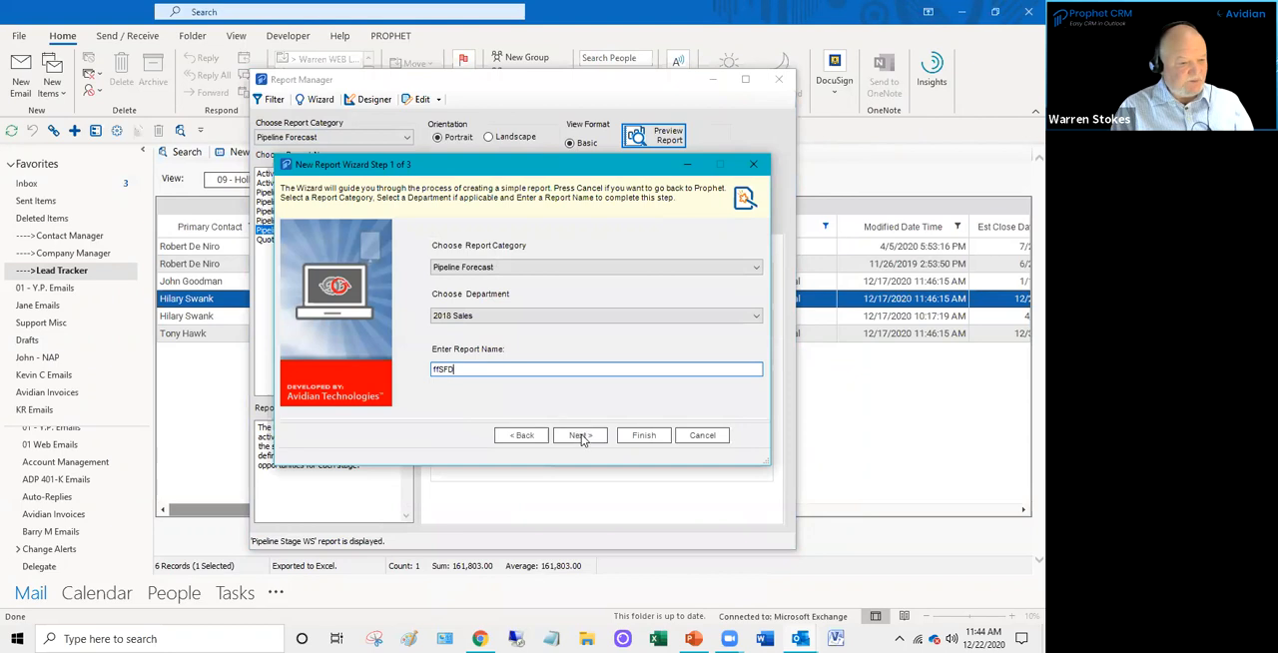
click(581, 436)
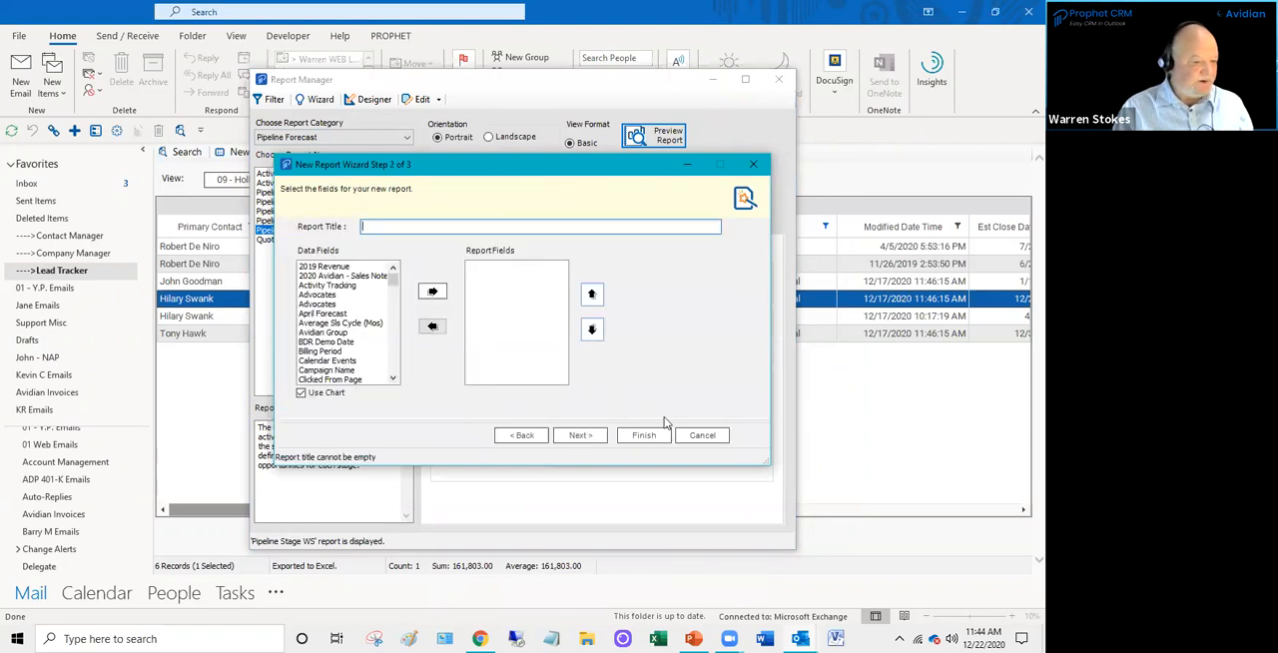
click(706, 438)
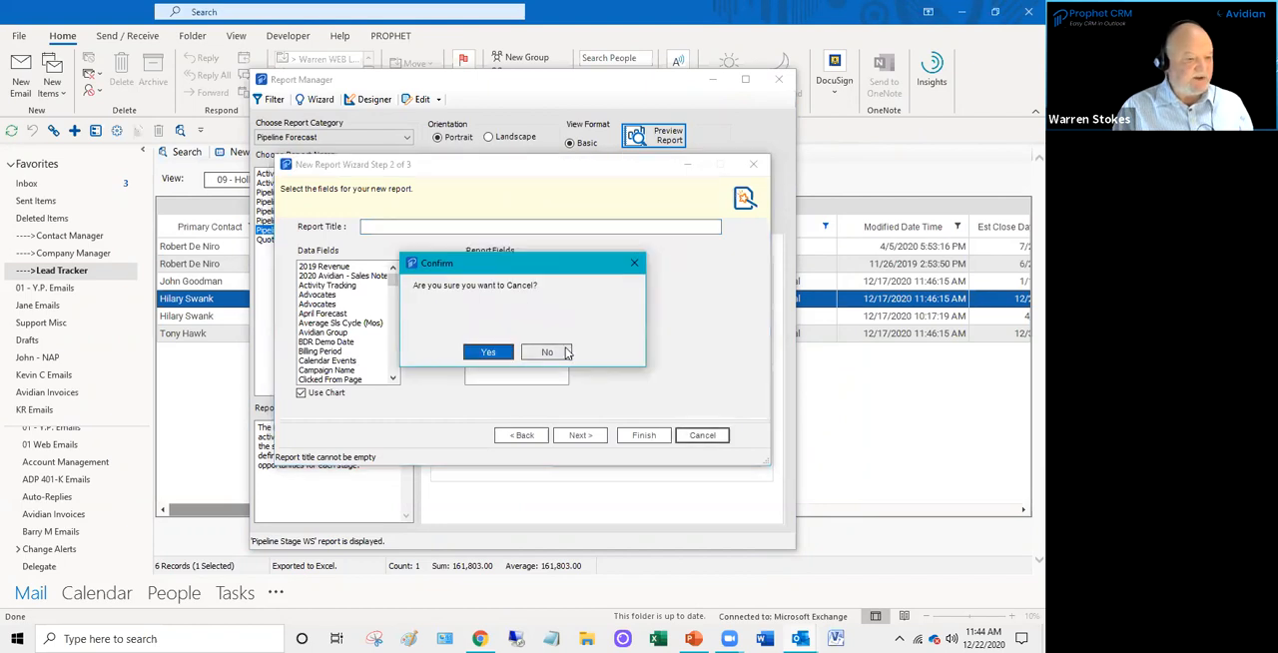
click(561, 352)
click(752, 164)
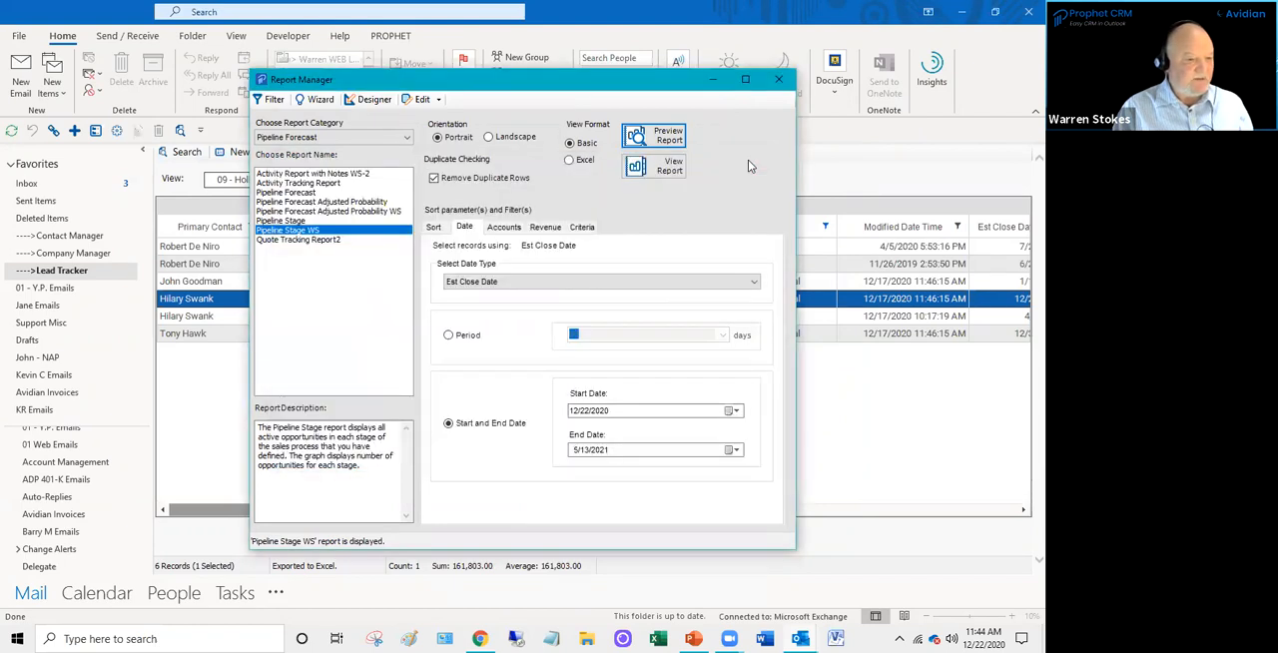
click(779, 79)
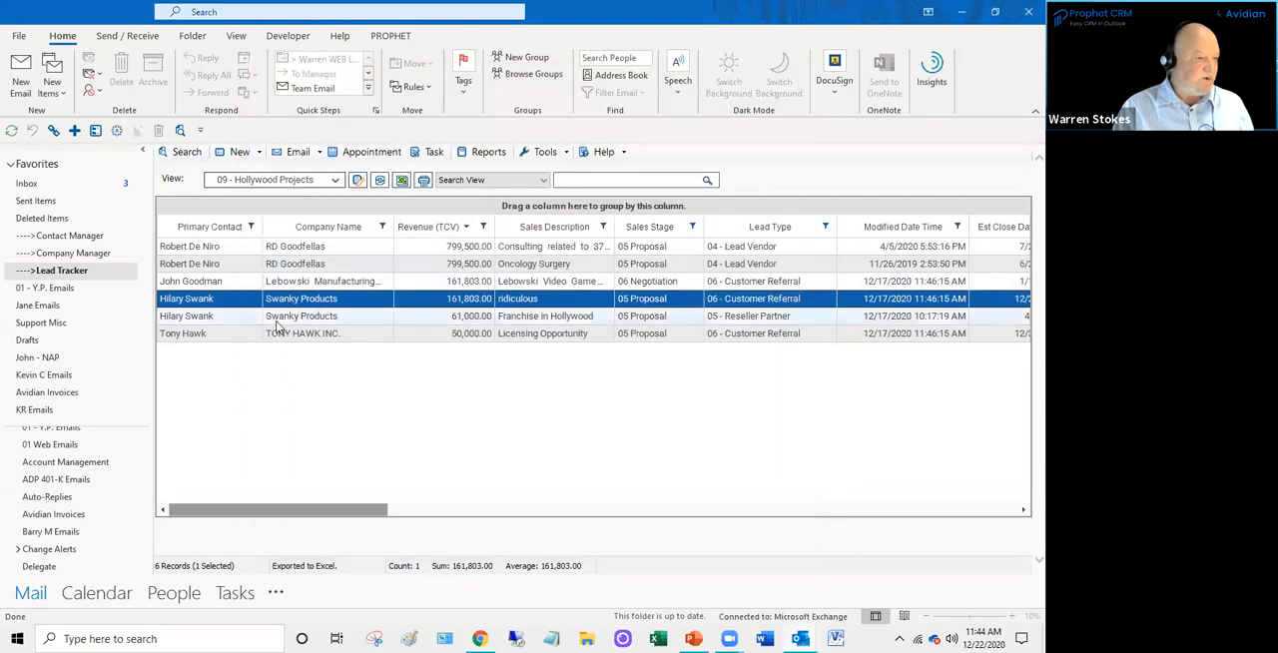
- Reopen Report Manager, examine the design of the Pipeline Forecast Adjusted Probability report in the Pipeline Forecast category, and close the designer
click(491, 156)
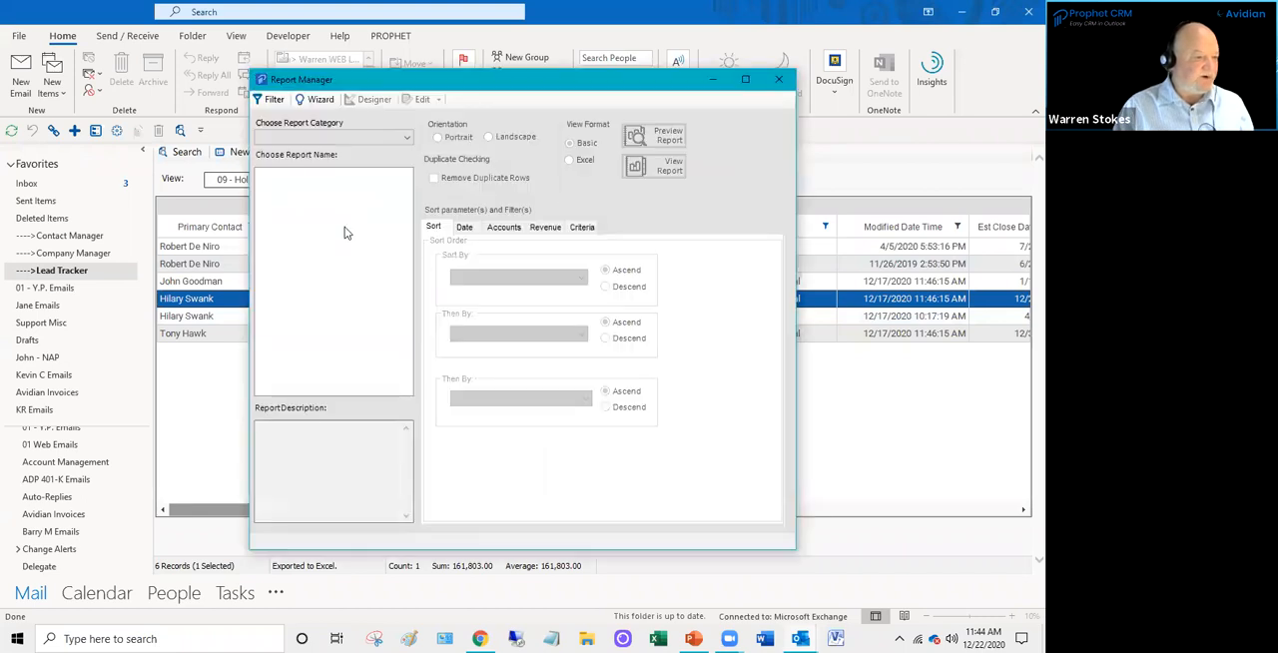
click(329, 137)
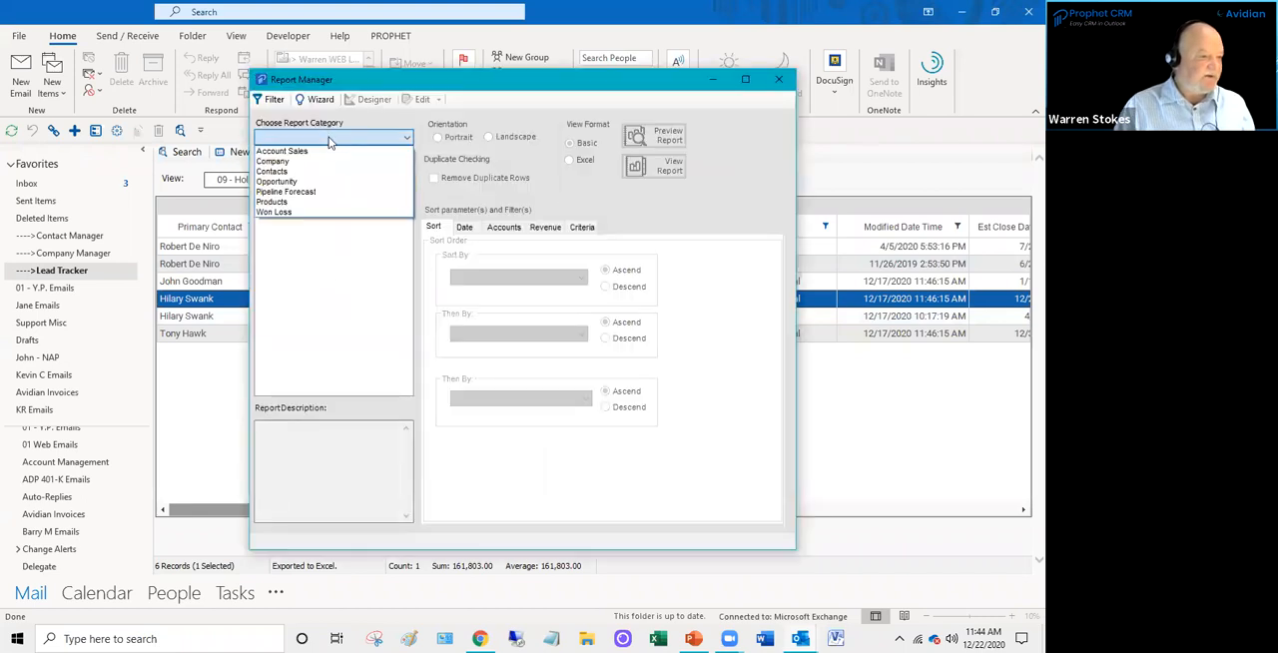
click(328, 192)
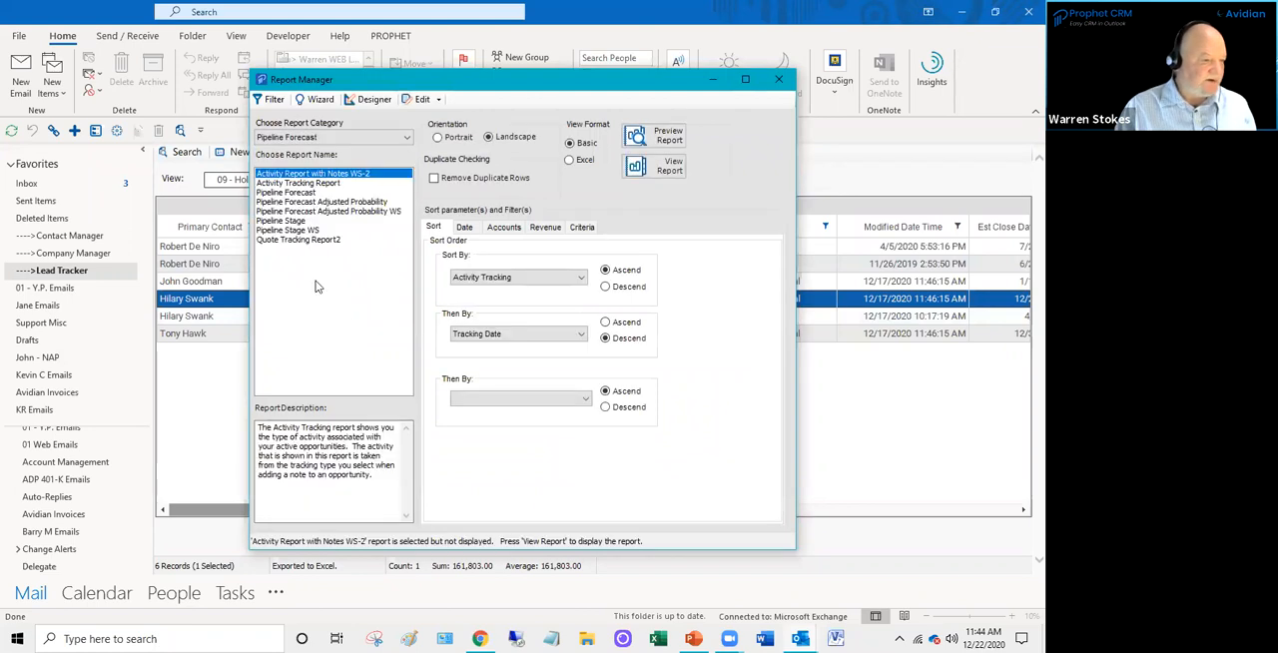
click(286, 220)
click(290, 203)
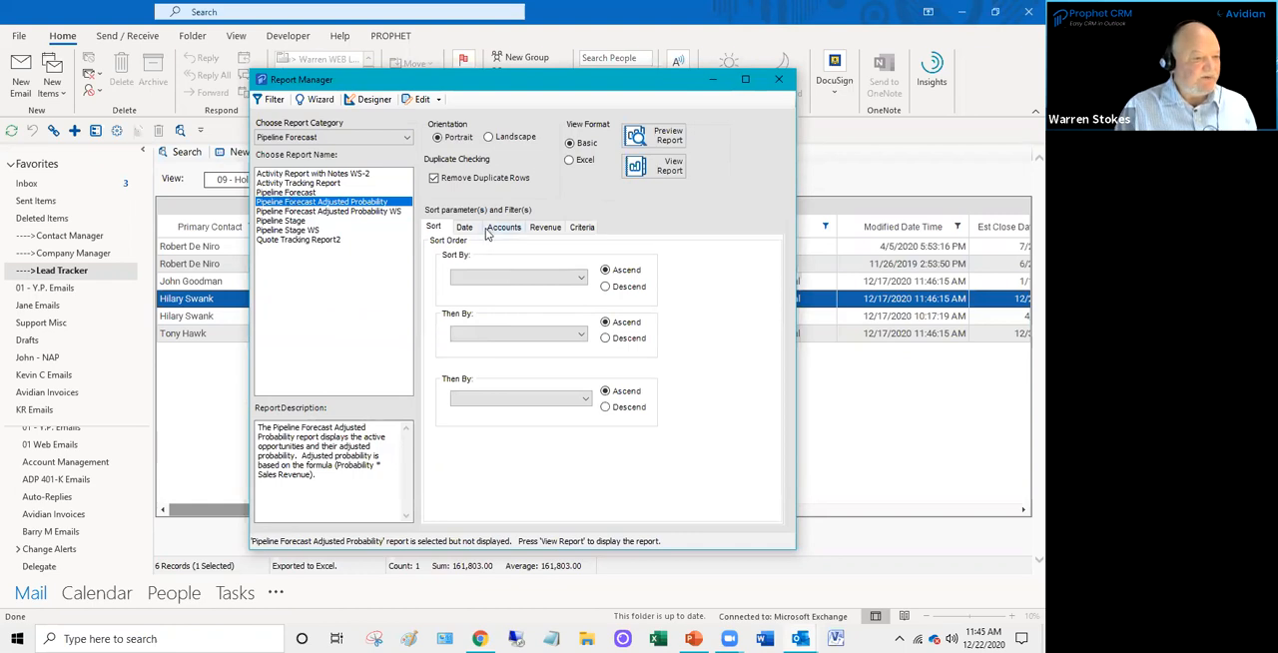
click(375, 100)
click(668, 142)
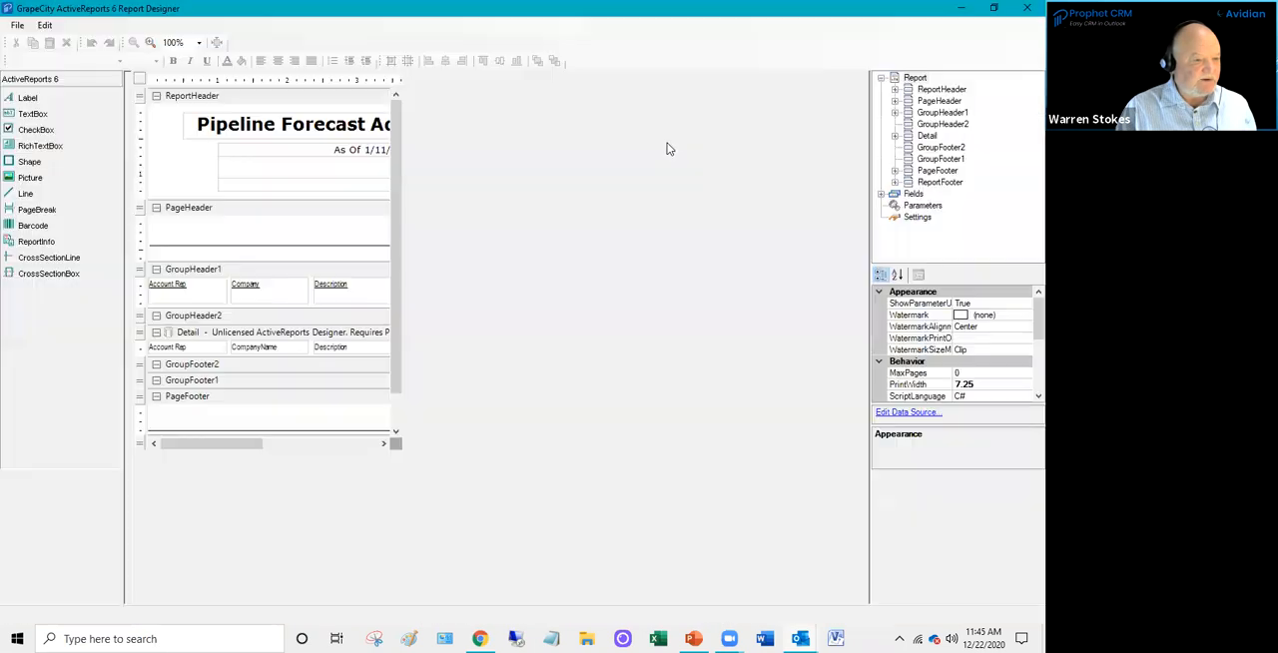
click(1027, 8)
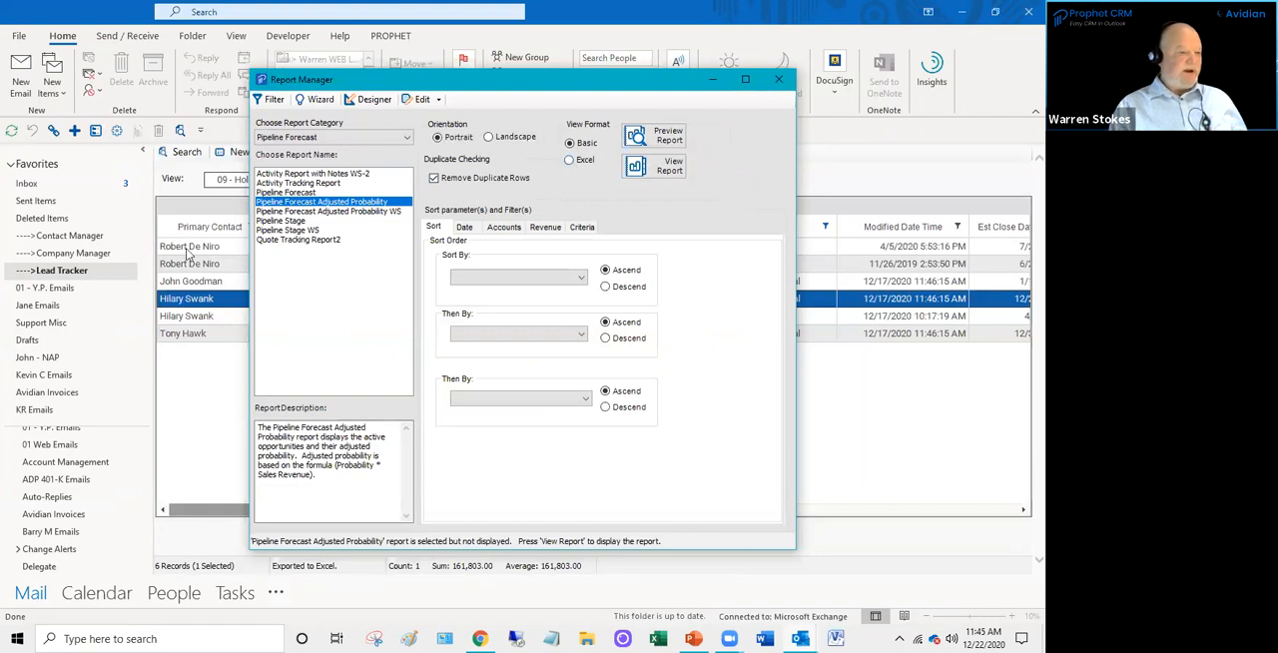
- Preview the Pipeline Stage WS report full screen
click(271, 231)
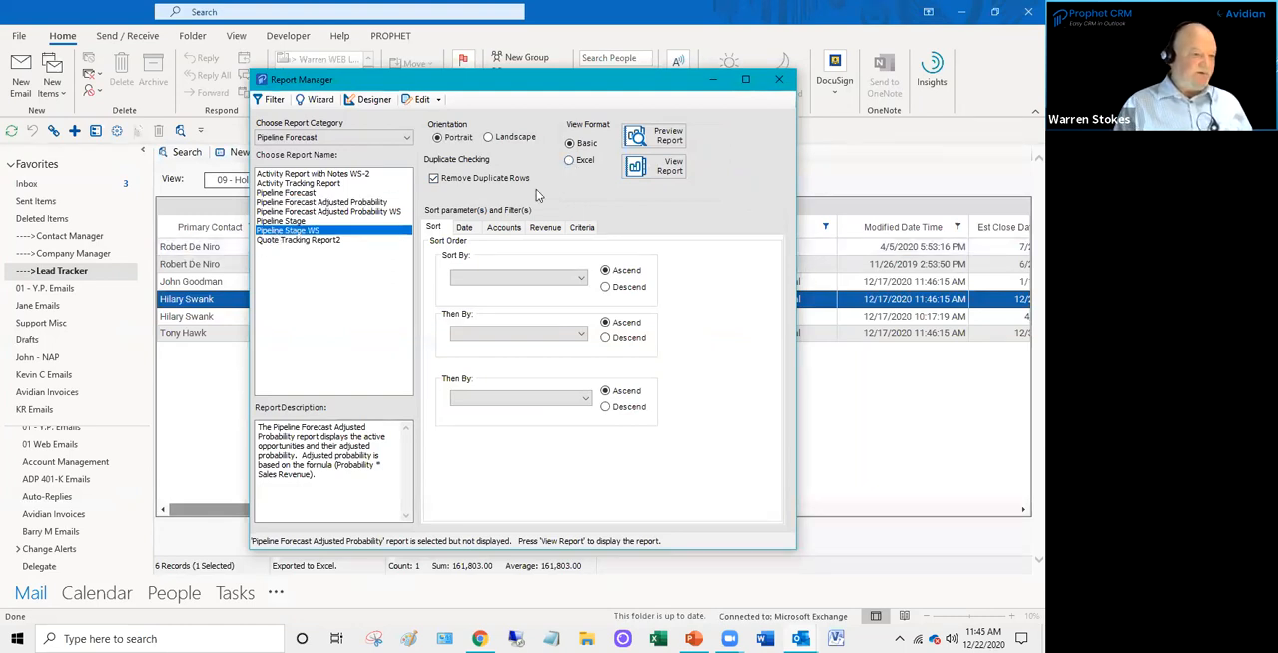
click(659, 138)
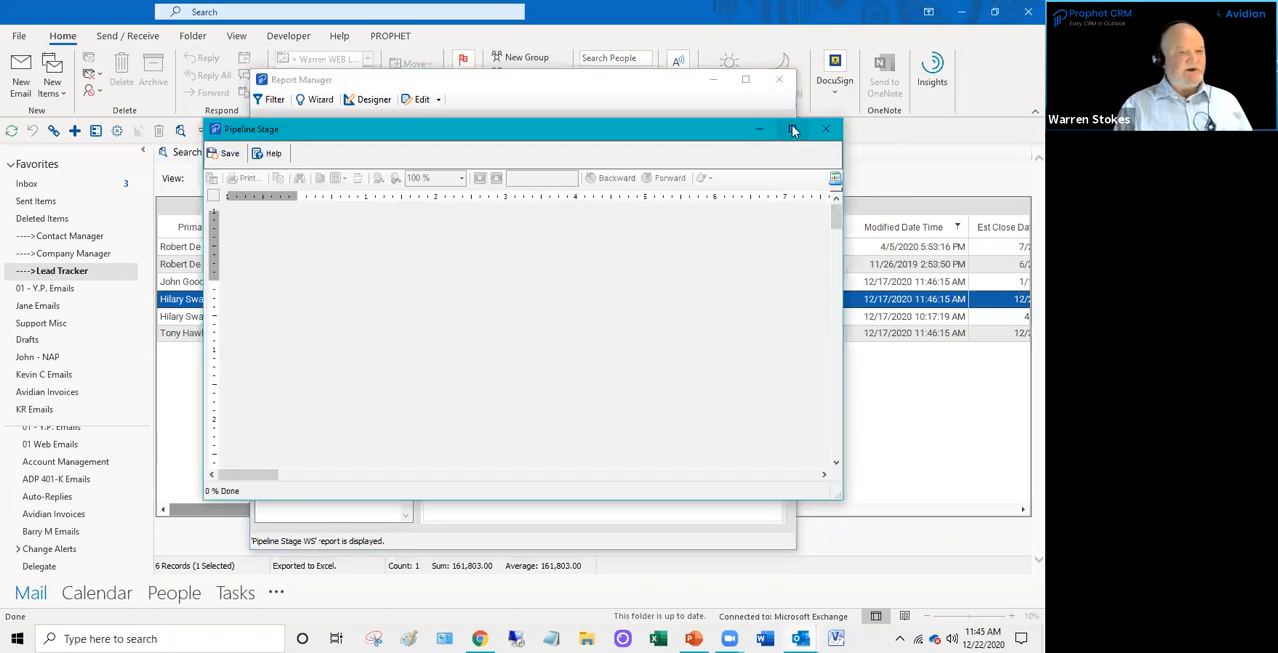
click(792, 129)
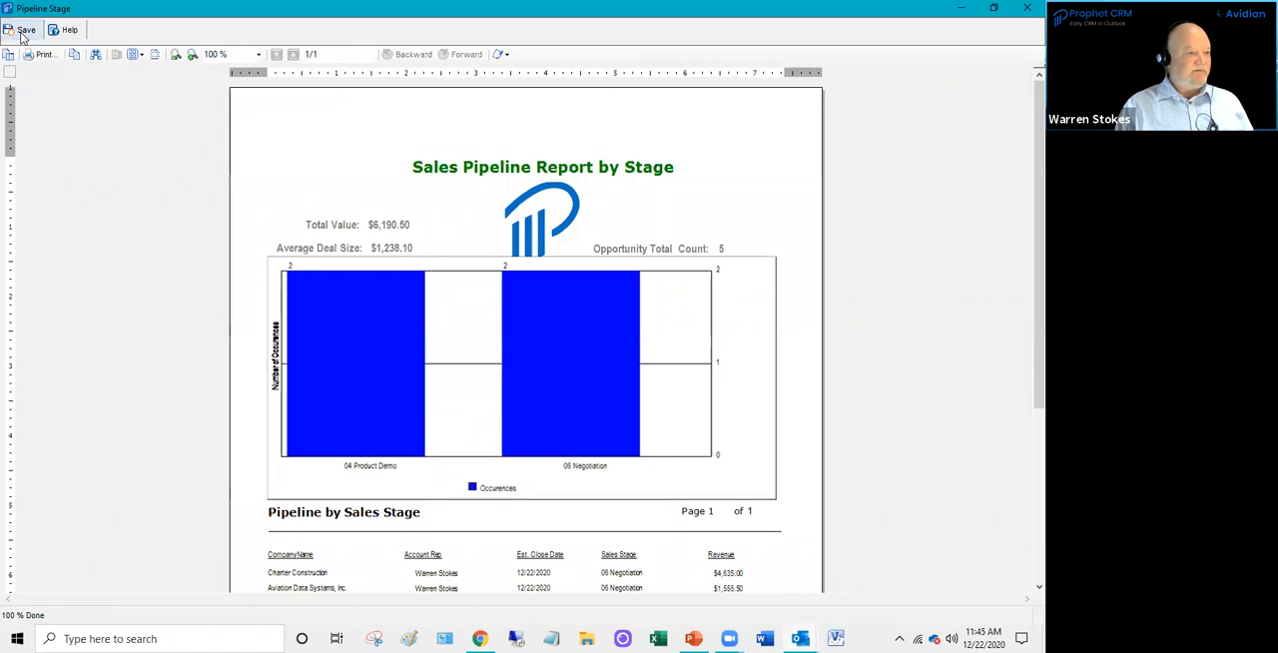
- Examine the file formats available for saving the report, cancel the save, and close the report and Report Manager
click(22, 32)
click(477, 308)
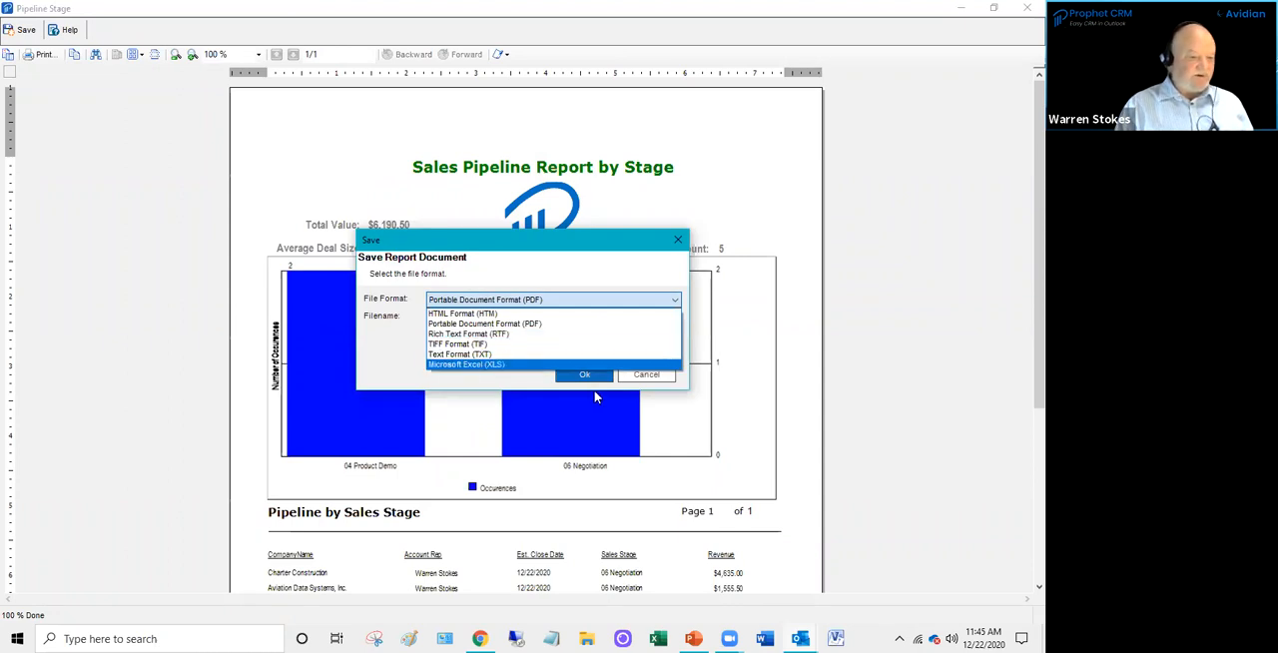
click(644, 382)
click(644, 383)
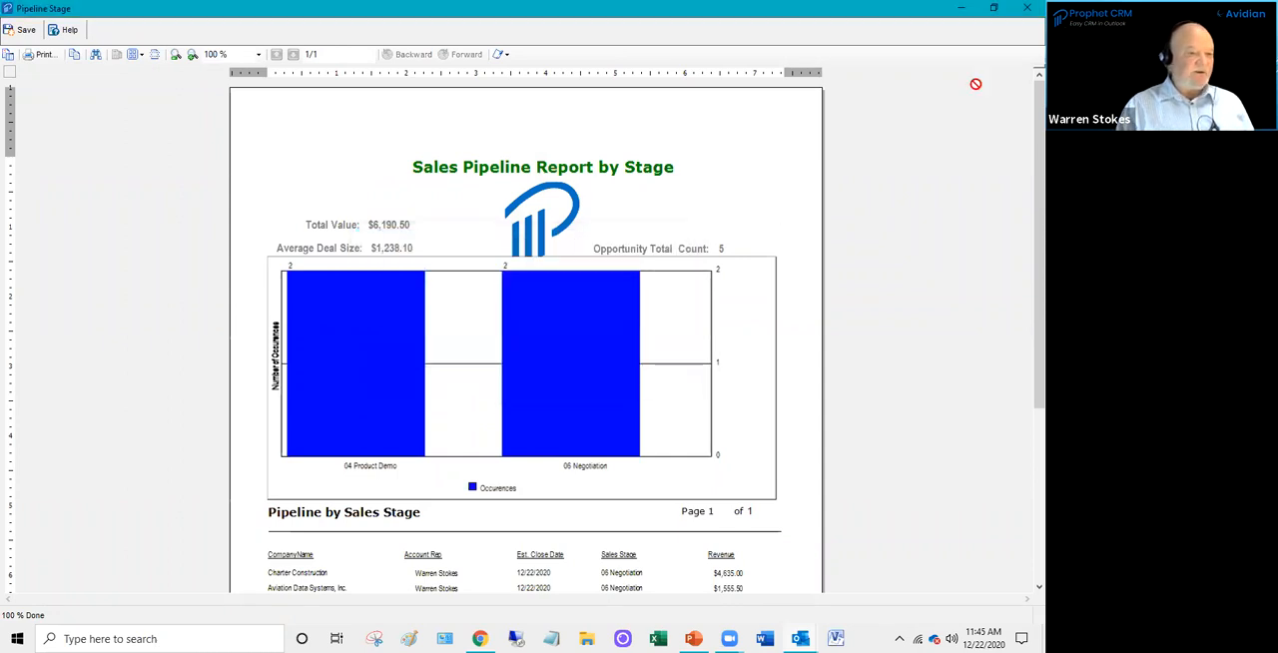
click(1027, 8)
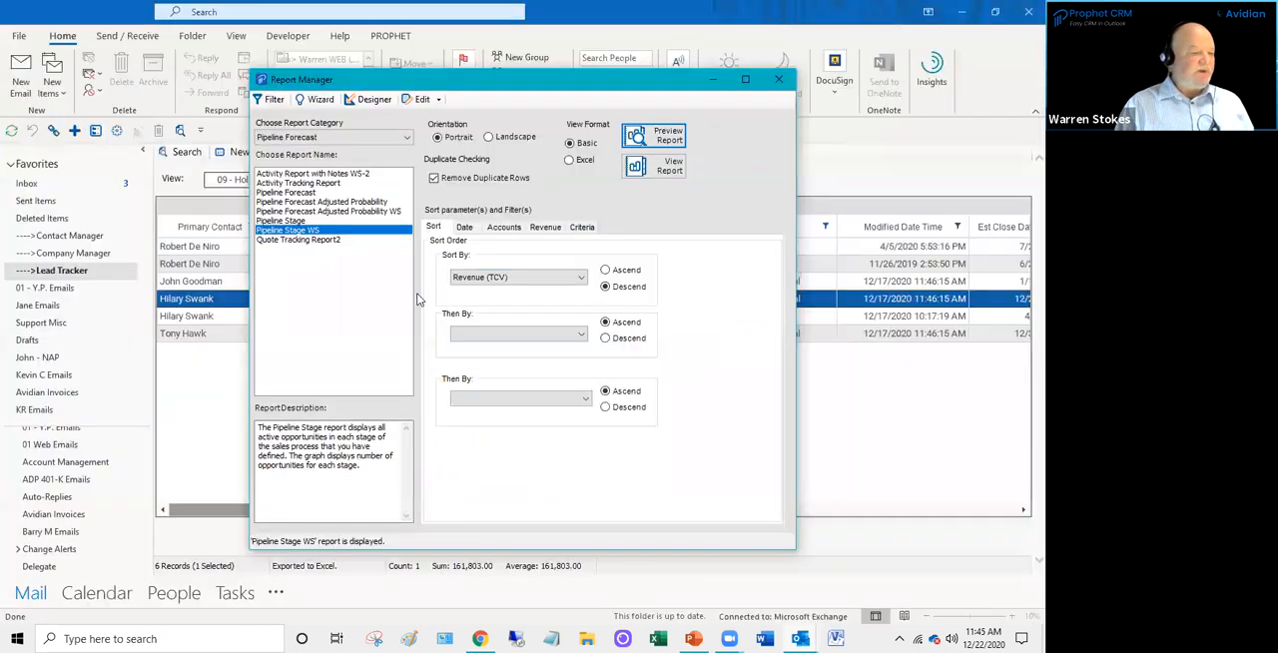
click(775, 86)
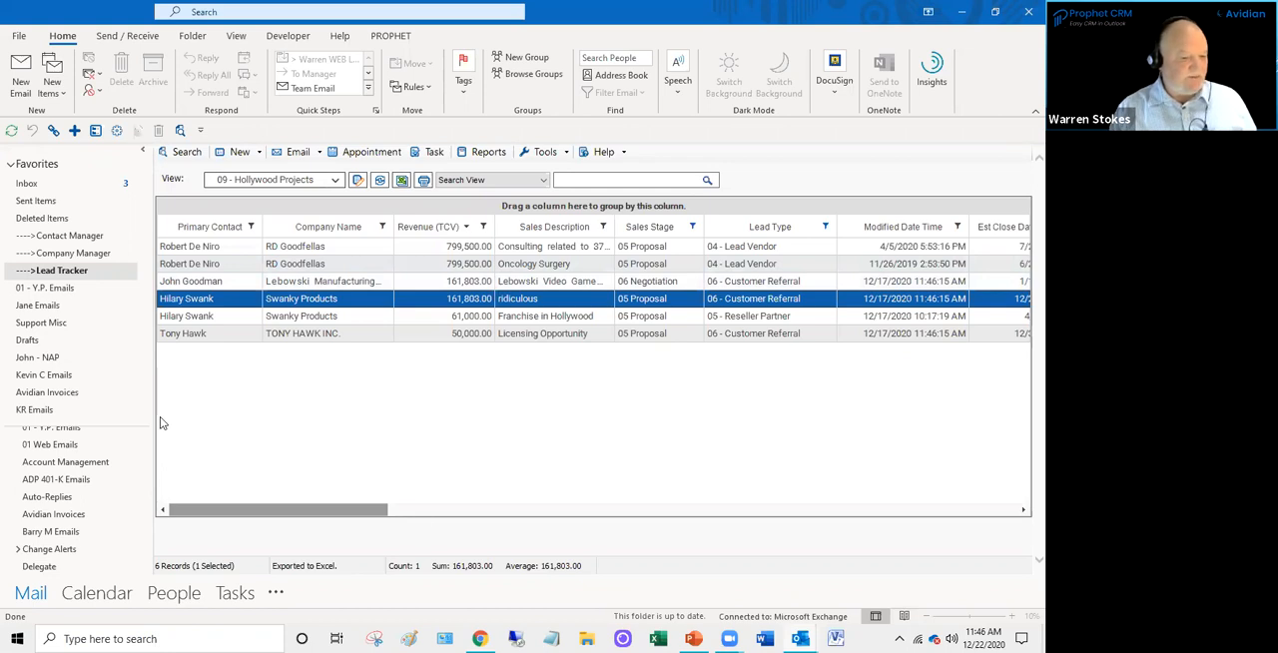
- Open Prophet Advanced Analytics and wait for its Pipeline Report dashboard to load
mouse_move(730, 639)
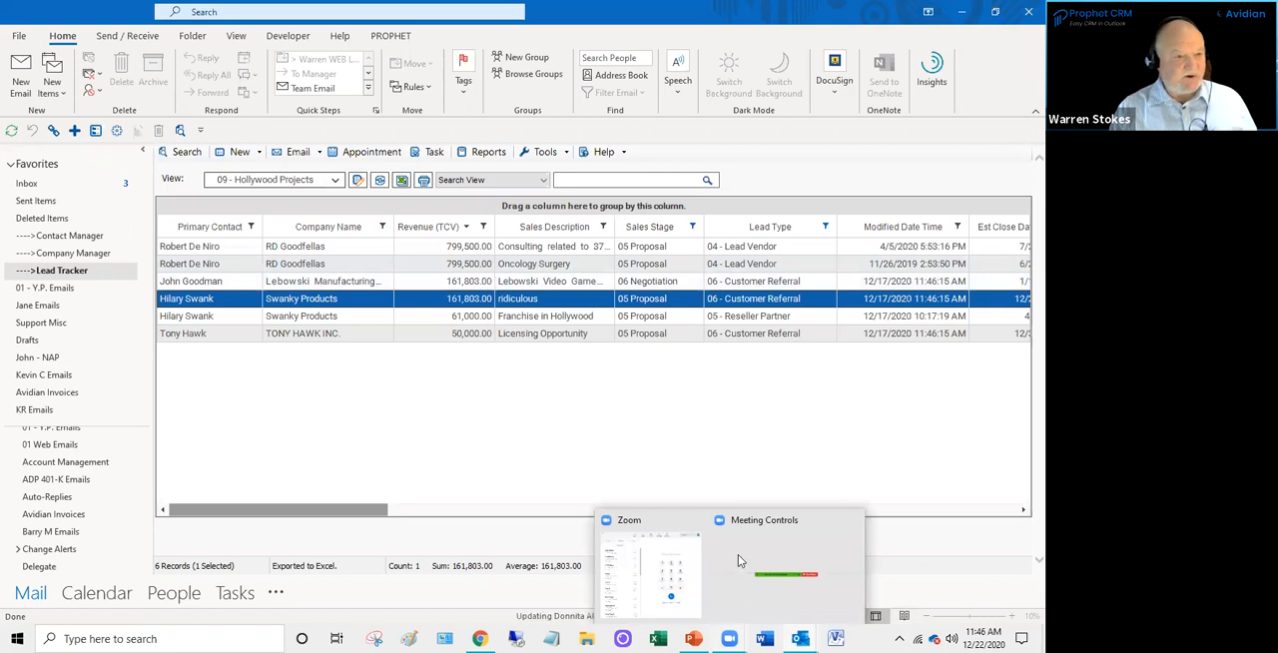
click(406, 40)
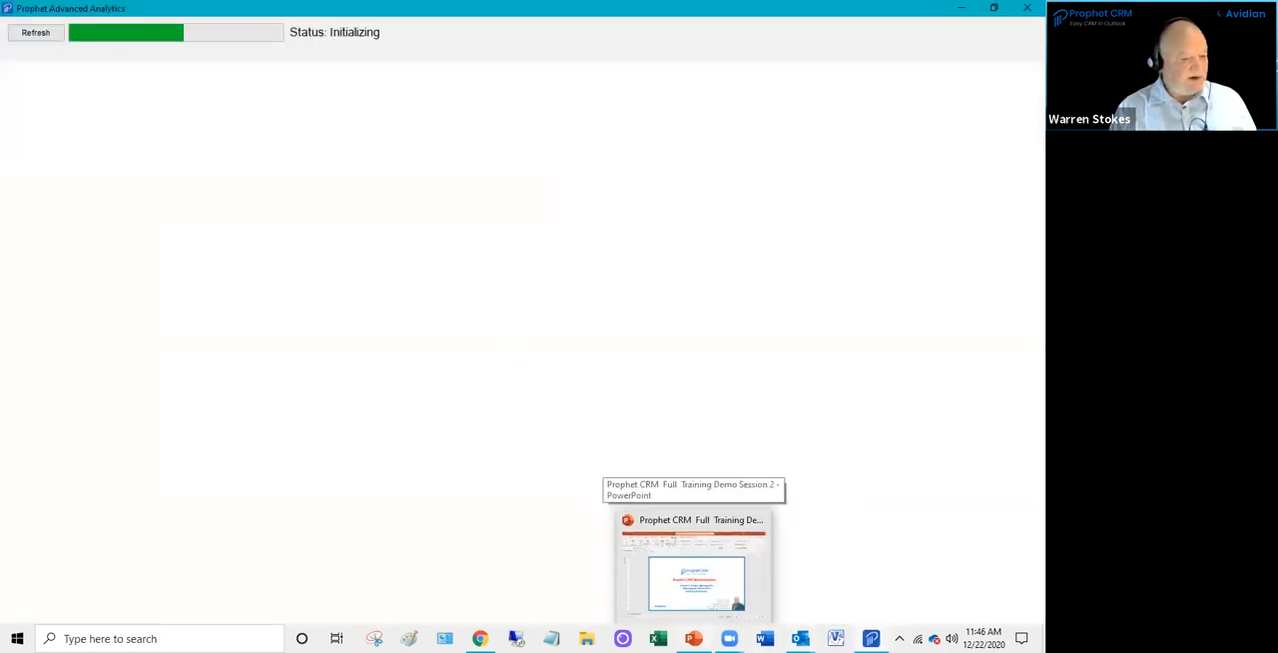
click(694, 639)
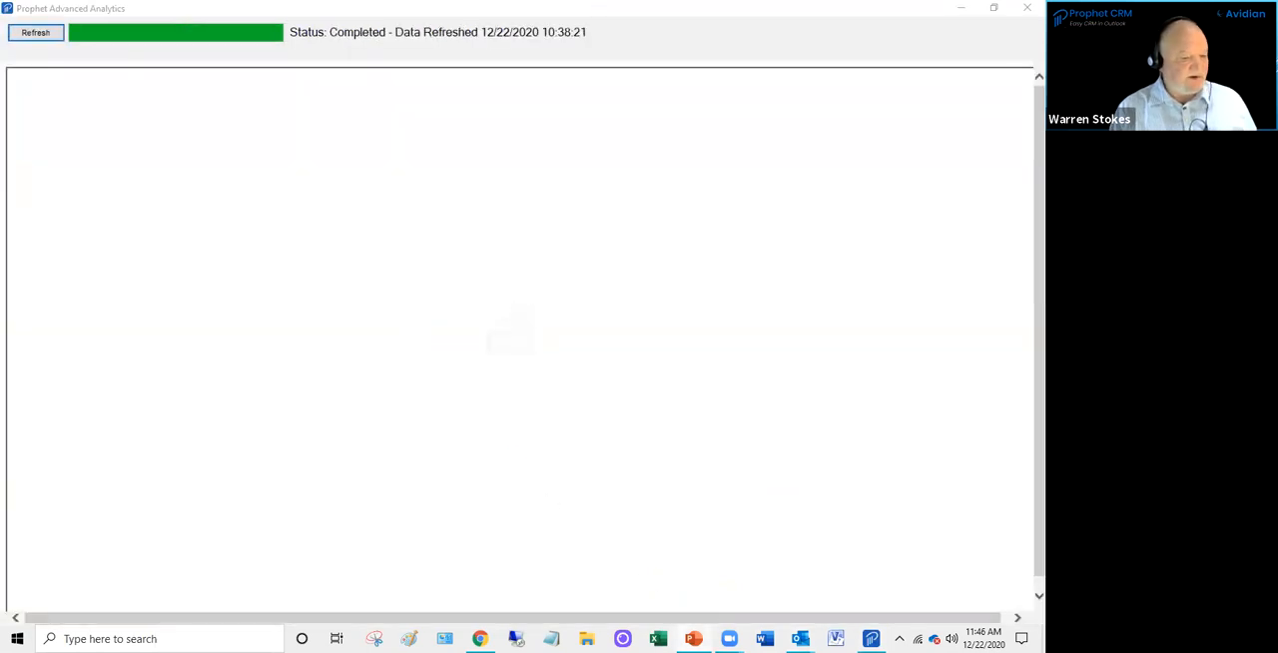
mouse_move(694, 638)
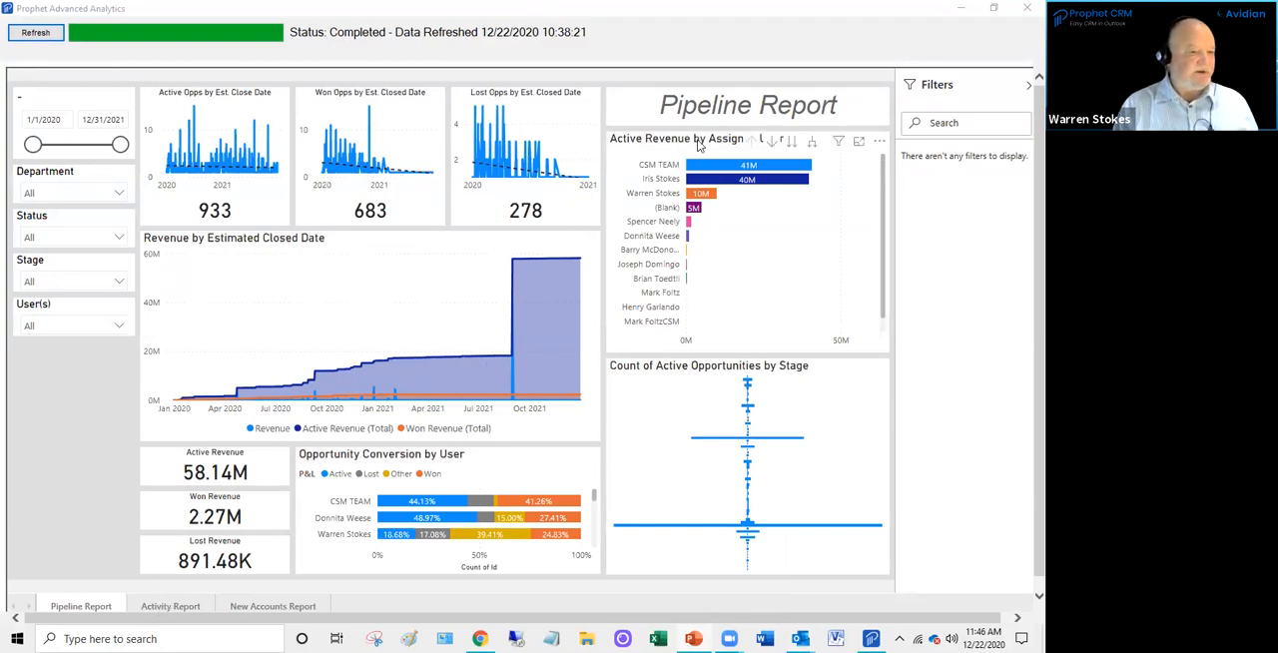
- Look through the choices of the Department and User(s) filters on the Pipeline Report
click(117, 195)
click(117, 200)
click(118, 199)
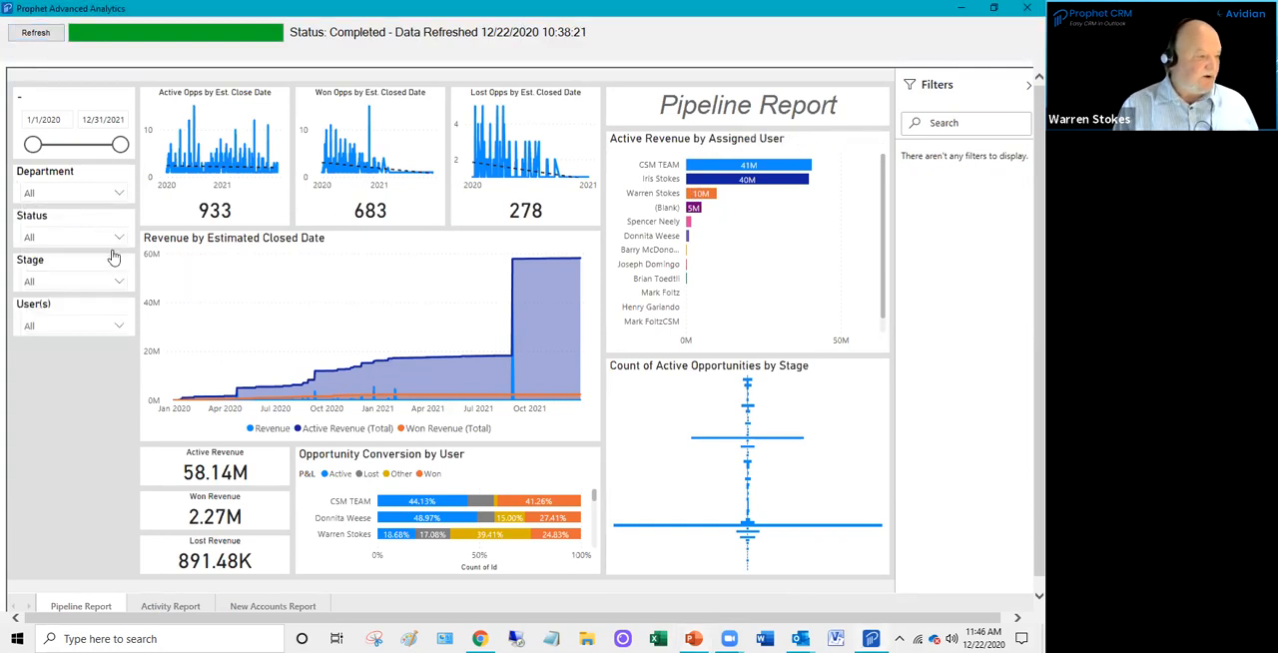
click(78, 419)
click(120, 329)
click(120, 330)
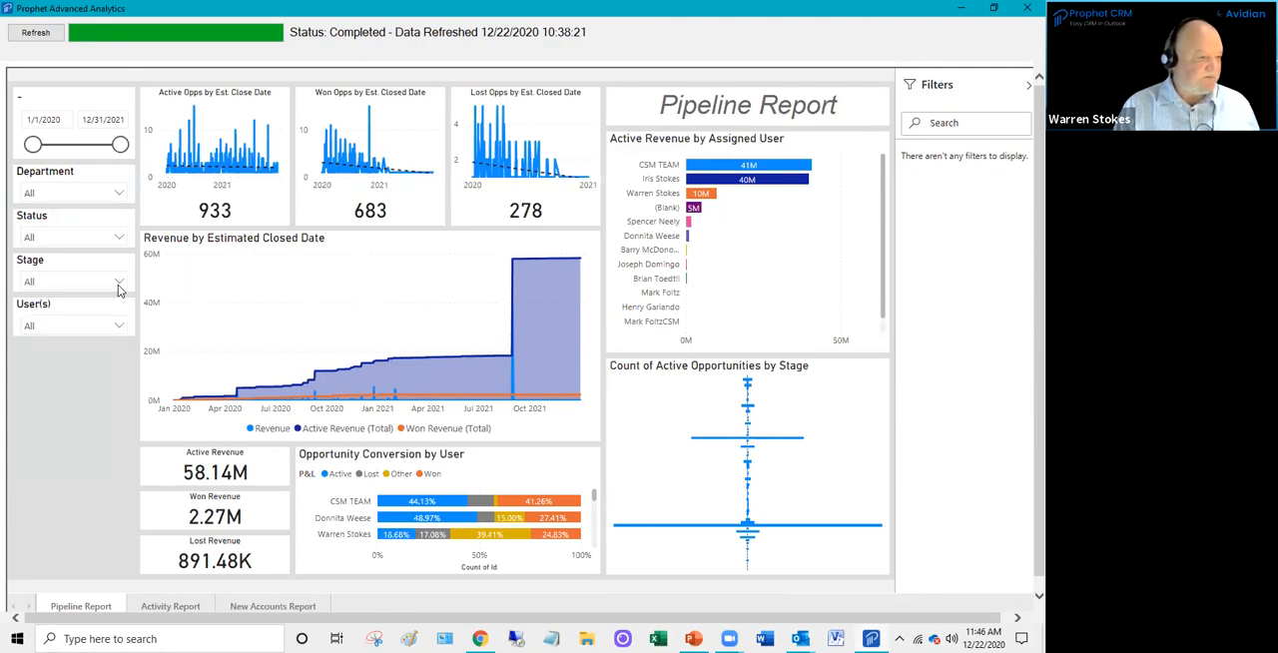
- Filter the Pipeline Report to the stages 01 - Not Contacted, 01 Lead, 02 Qualifying, 02 Qualifying/Disc… and 03 - Proposal
click(118, 284)
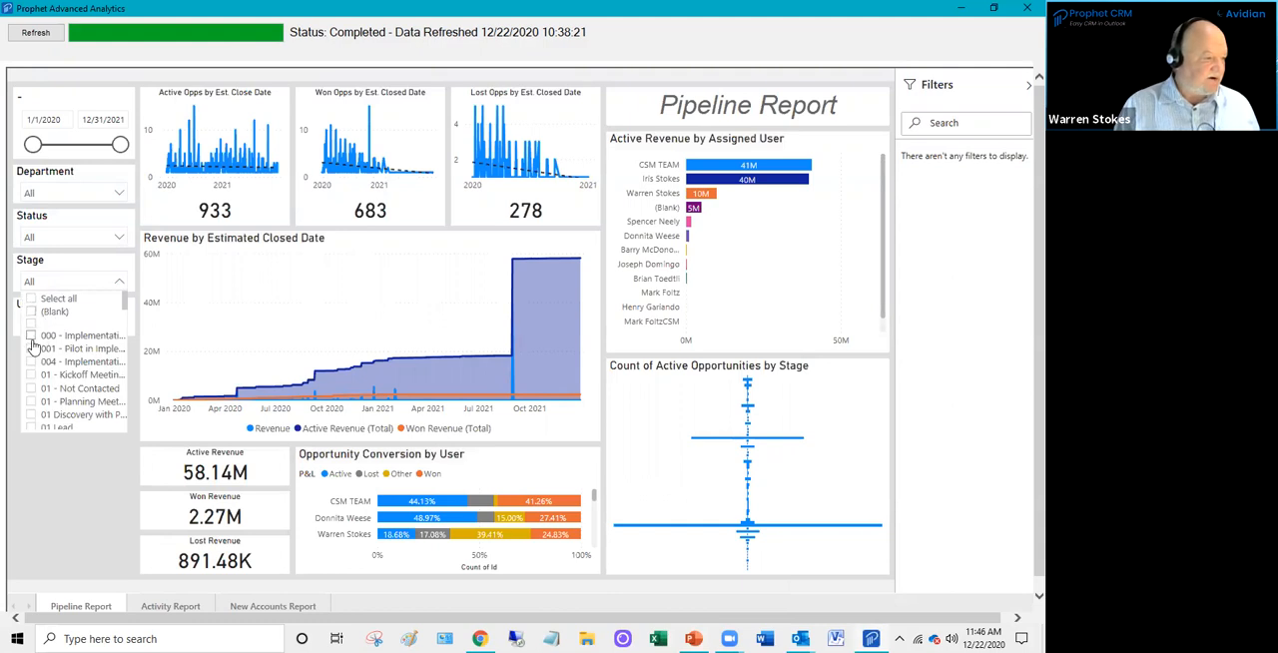
click(33, 392)
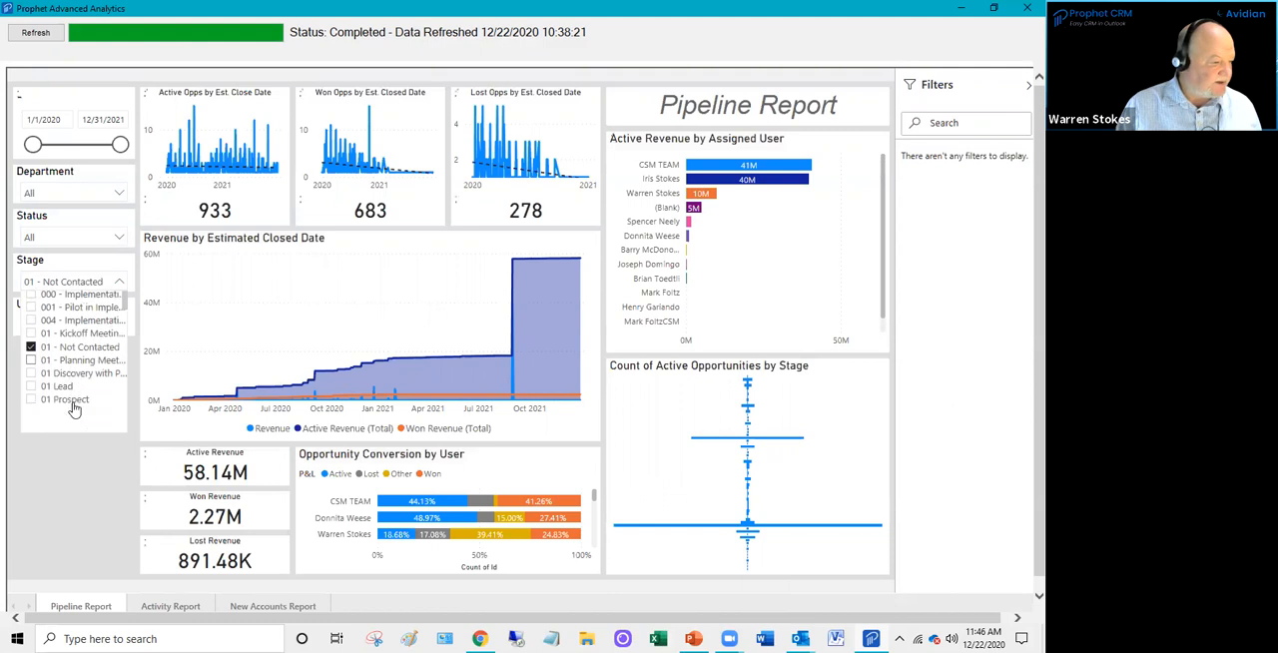
ctrl+click(31, 368)
ctrl+click(31, 407)
ctrl+click(32, 422)
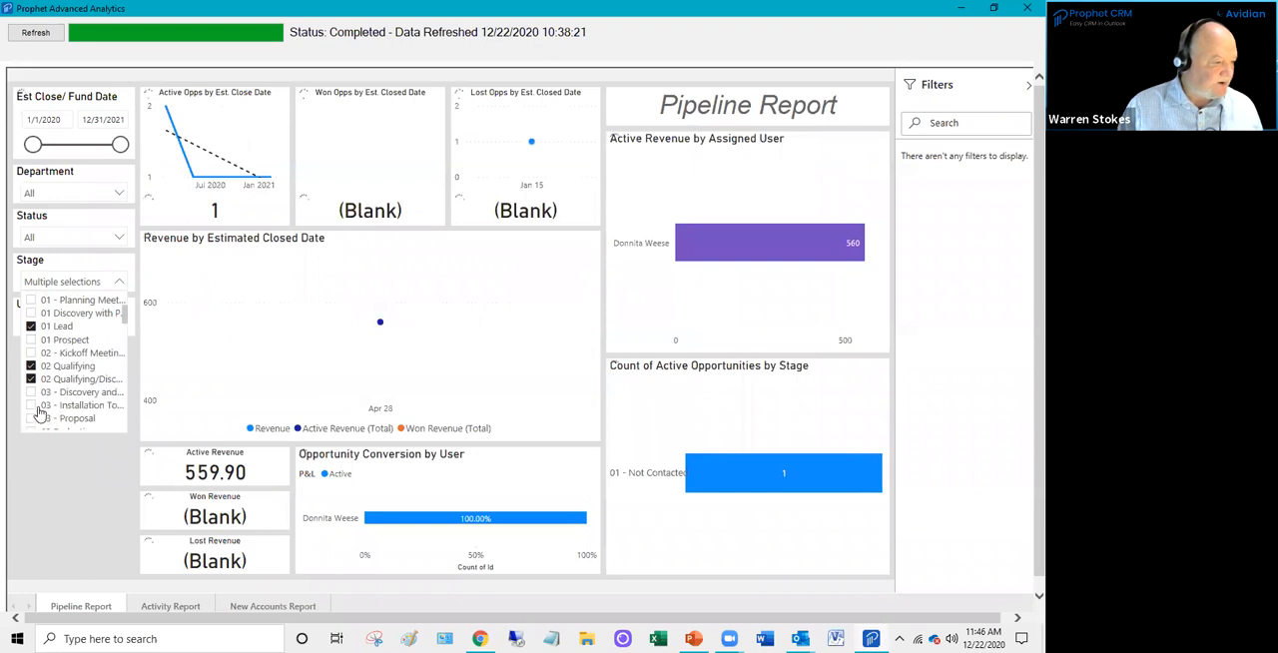
ctrl+click(80, 416)
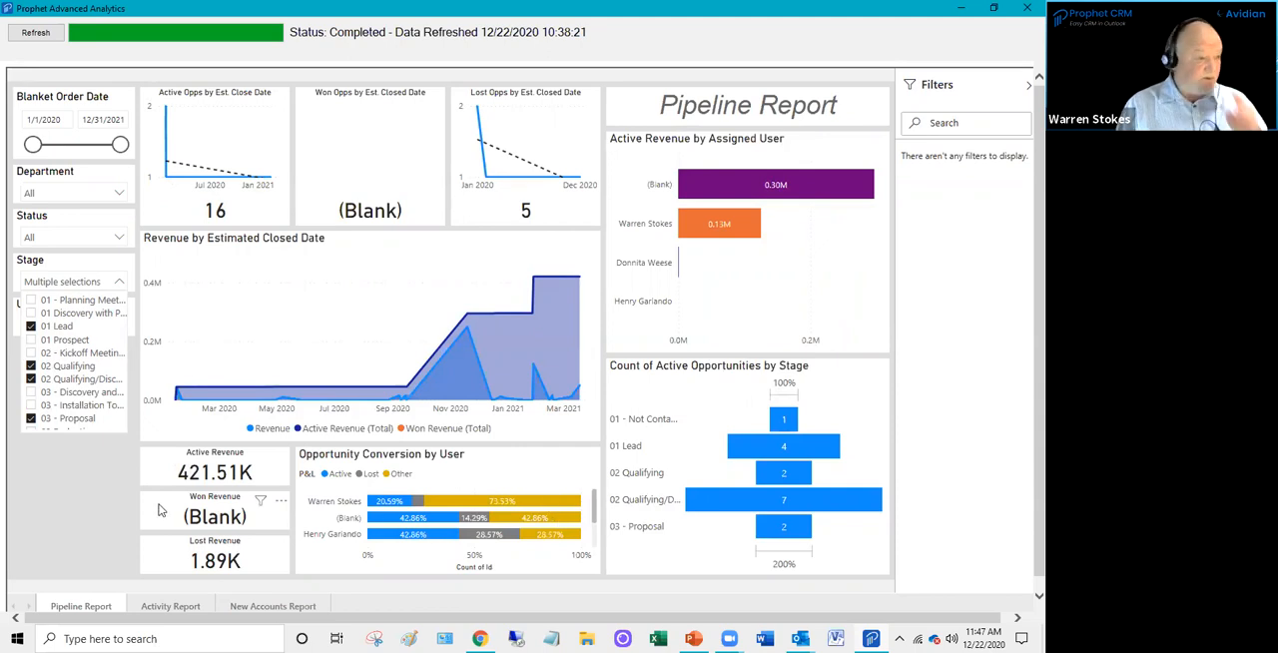
- Reset the Stage filter to all stages and set the end of the report's date range to 10/25/2021
scroll(55, 329, up, 4)
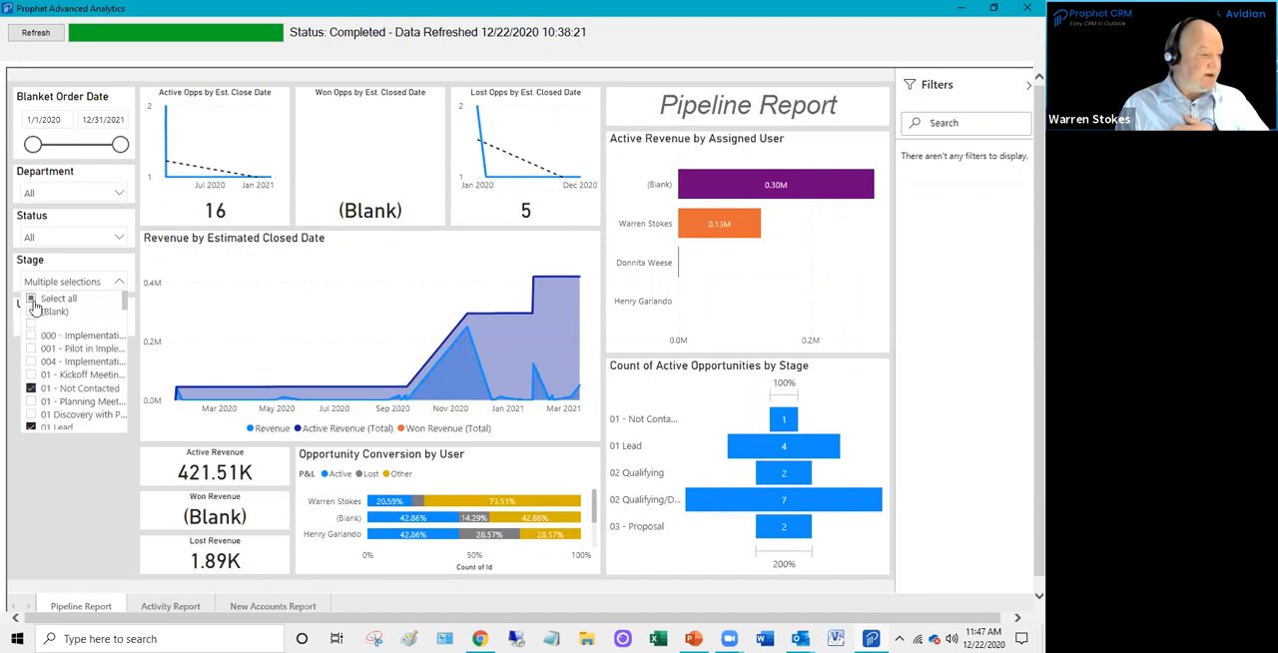
click(31, 299)
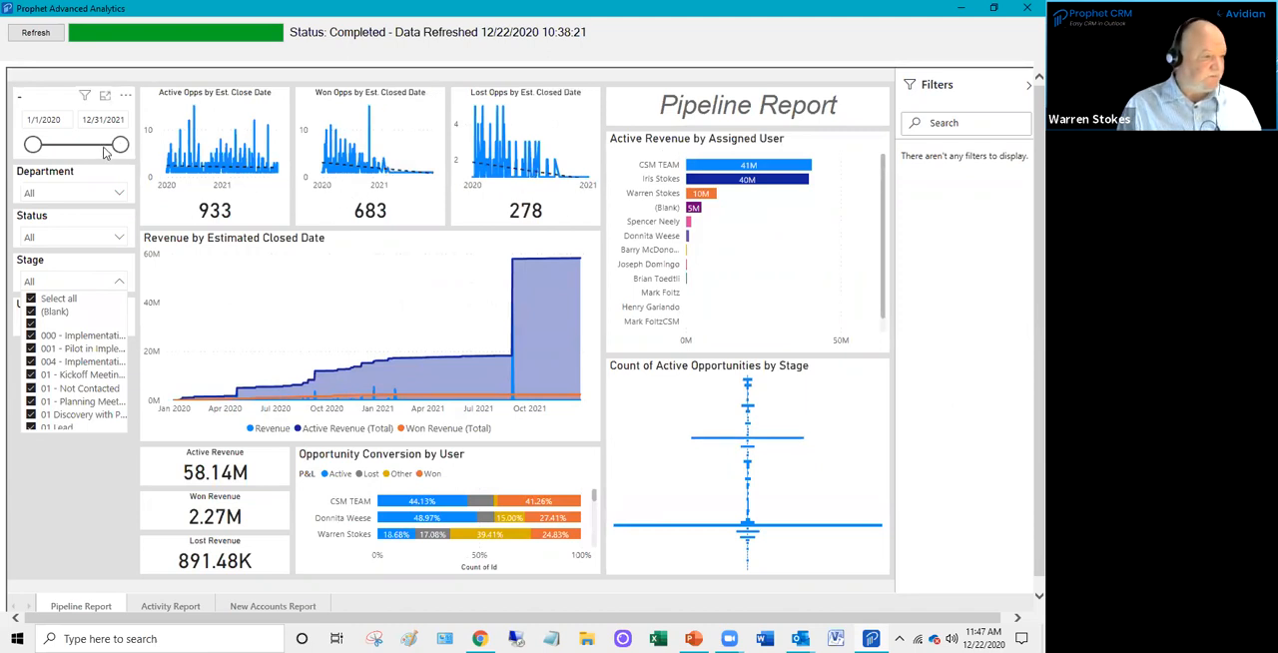
drag(118, 146, 111, 148)
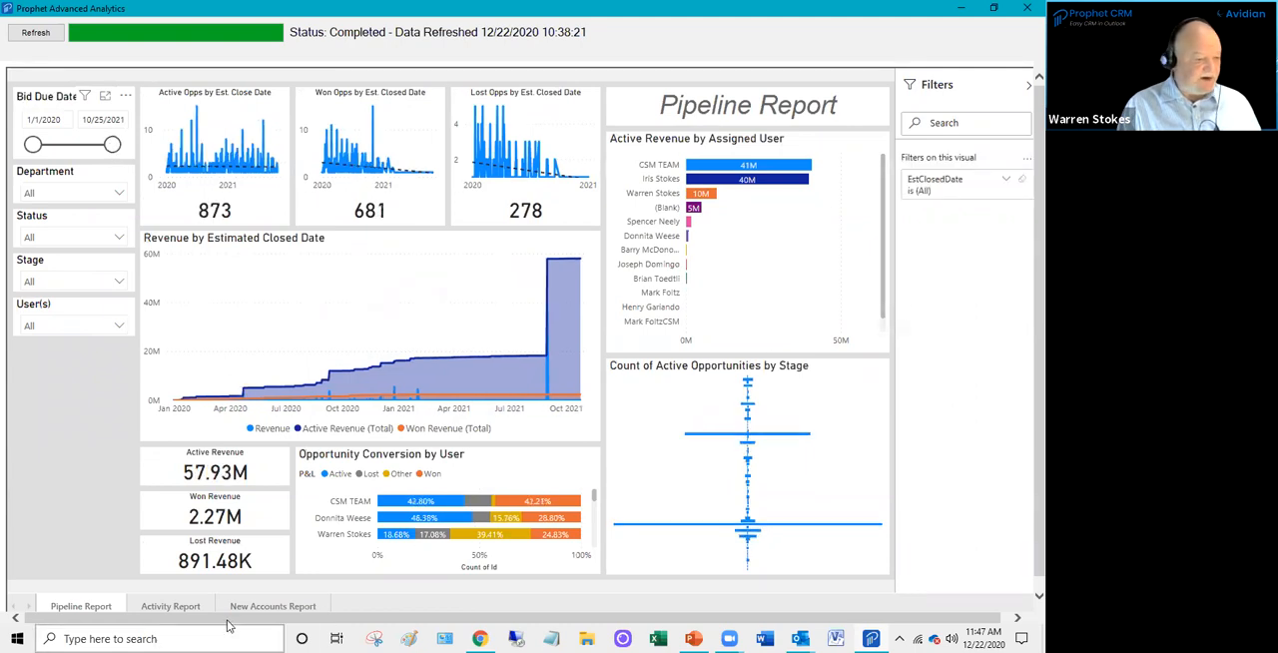
- View the Activity Report dashboard and switch to the New Accounts Report
click(186, 610)
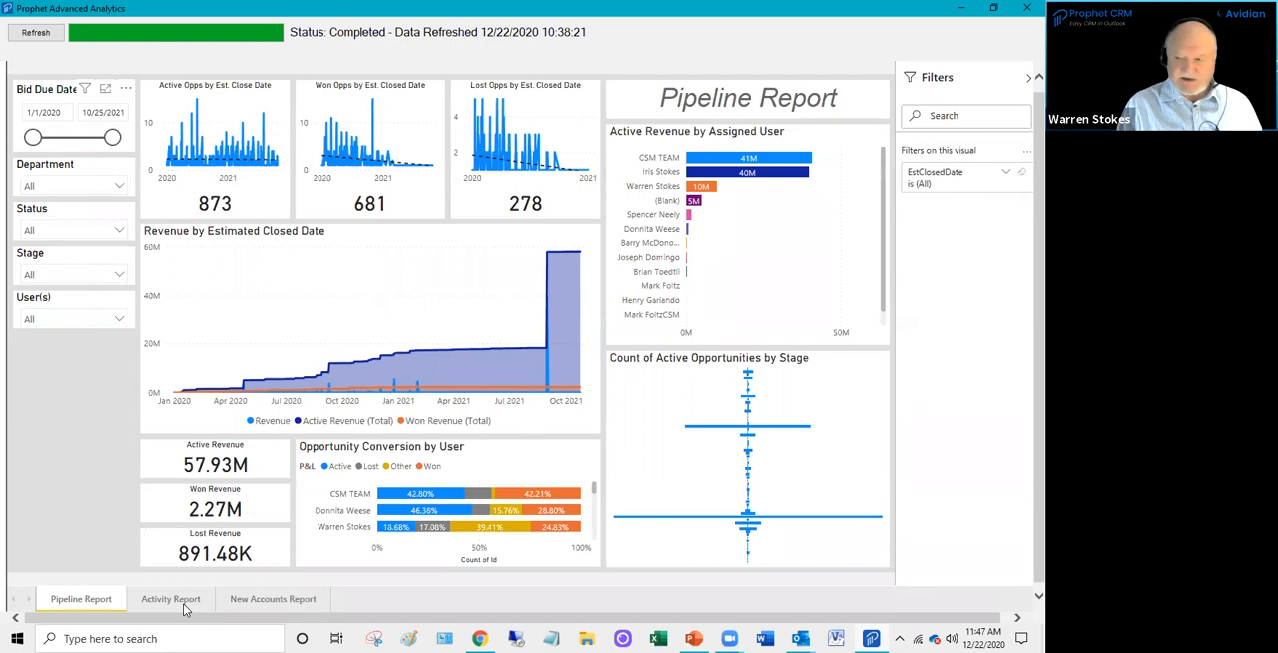
click(184, 610)
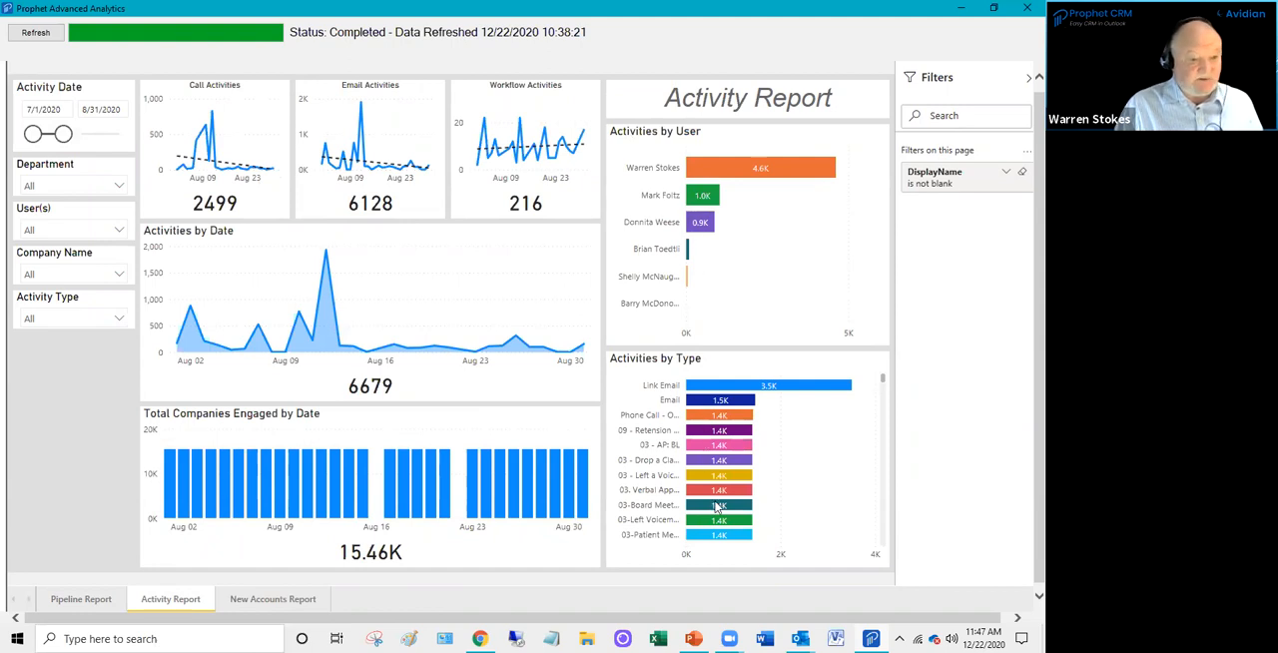
click(275, 599)
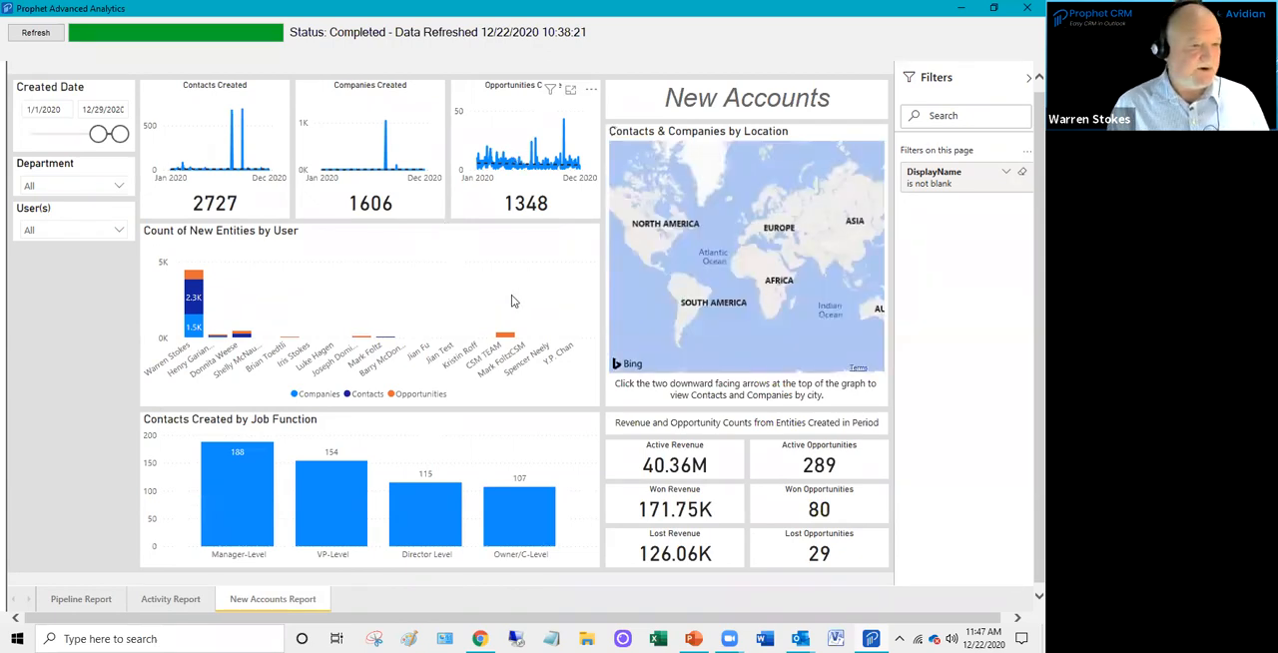
- Examine North America on the Contacts & Companies by Location map of the New Accounts Report
drag(686, 248, 786, 281)
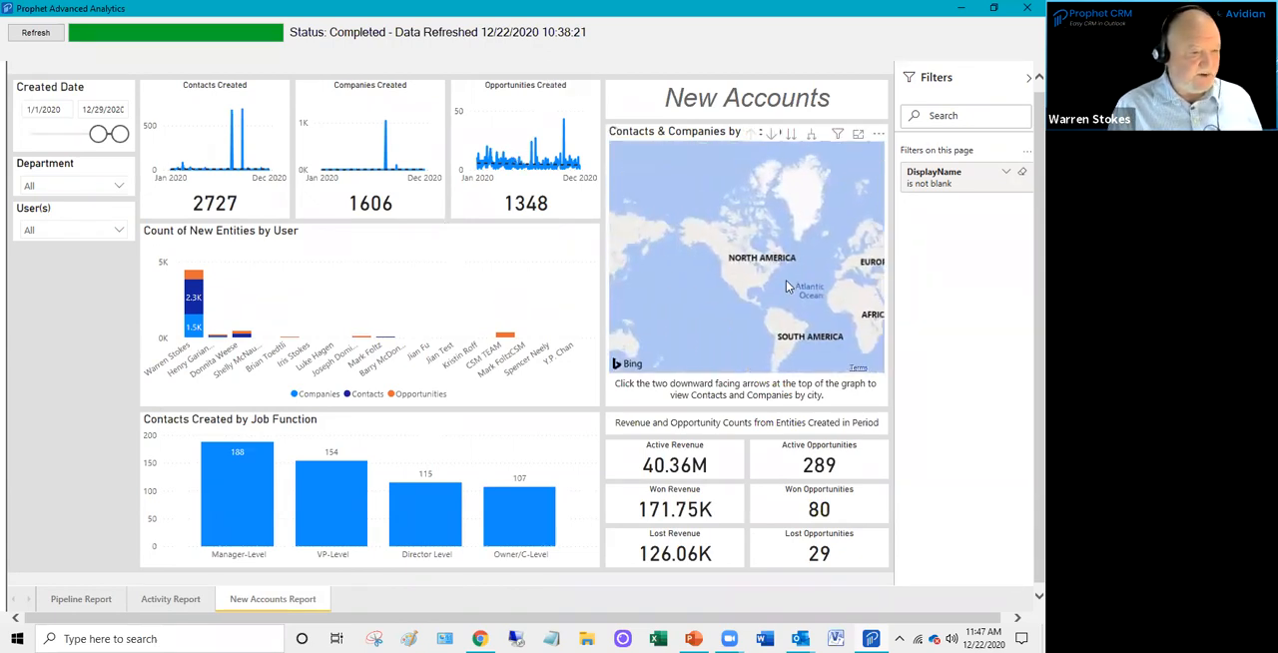
scroll(786, 280, up, 1)
drag(690, 250, 716, 289)
scroll(716, 290, up, 1)
scroll(716, 292, down, 3)
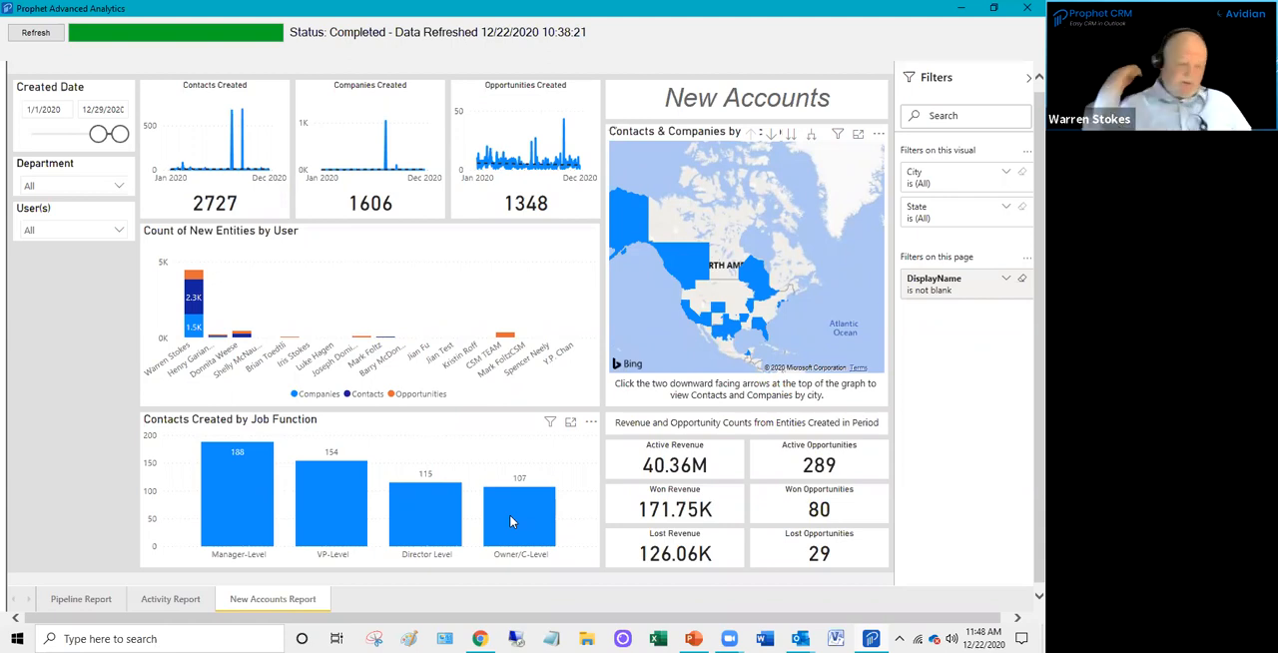
- Put away the analytics and Outlook windows and show the final Thank You slide of the Prophet CRM presentation in PowerPoint
click(960, 8)
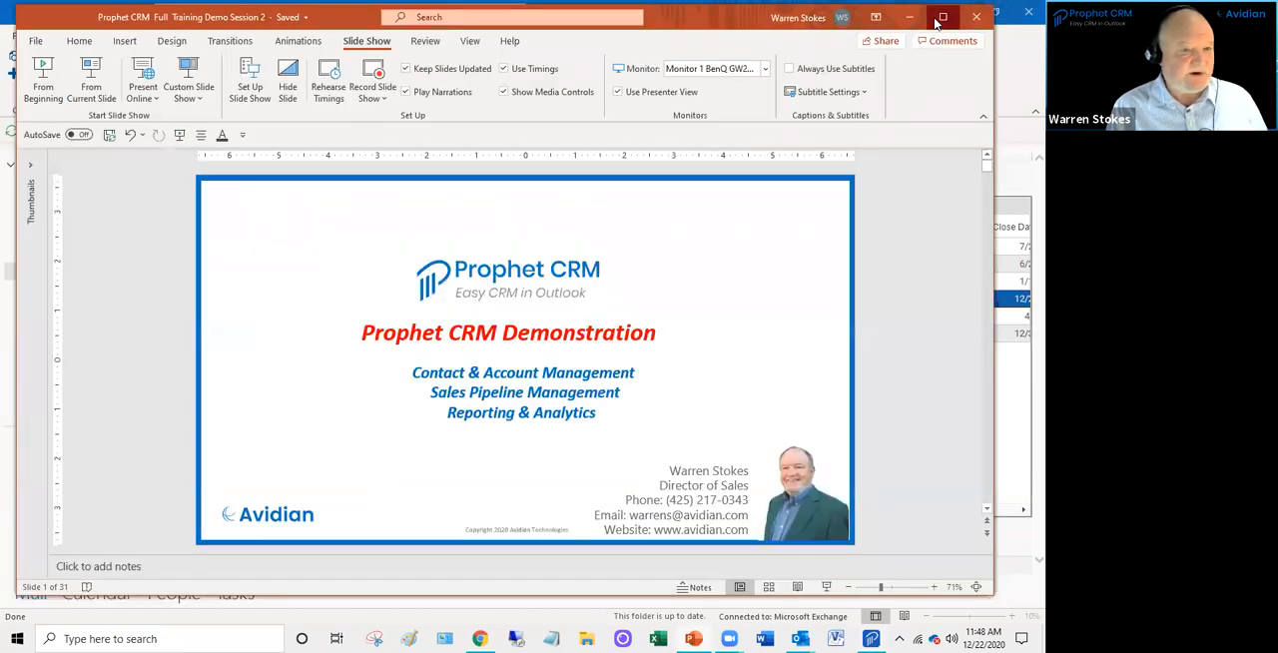
click(938, 19)
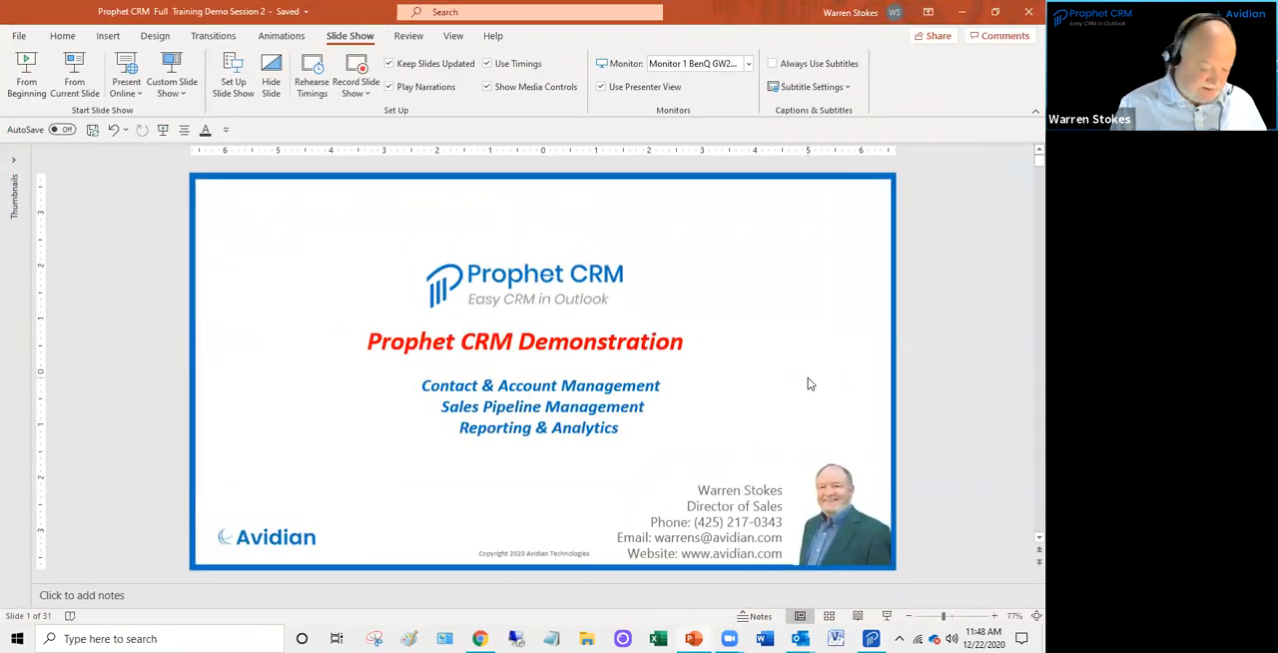
key(ctrl+End)
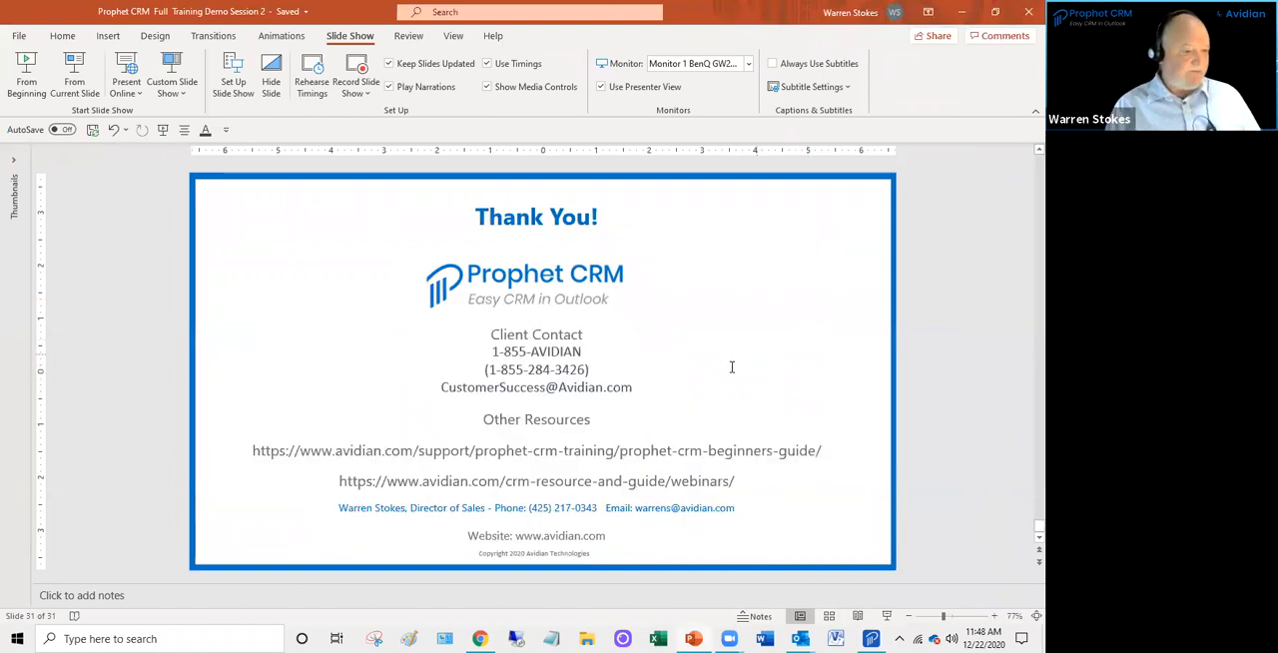